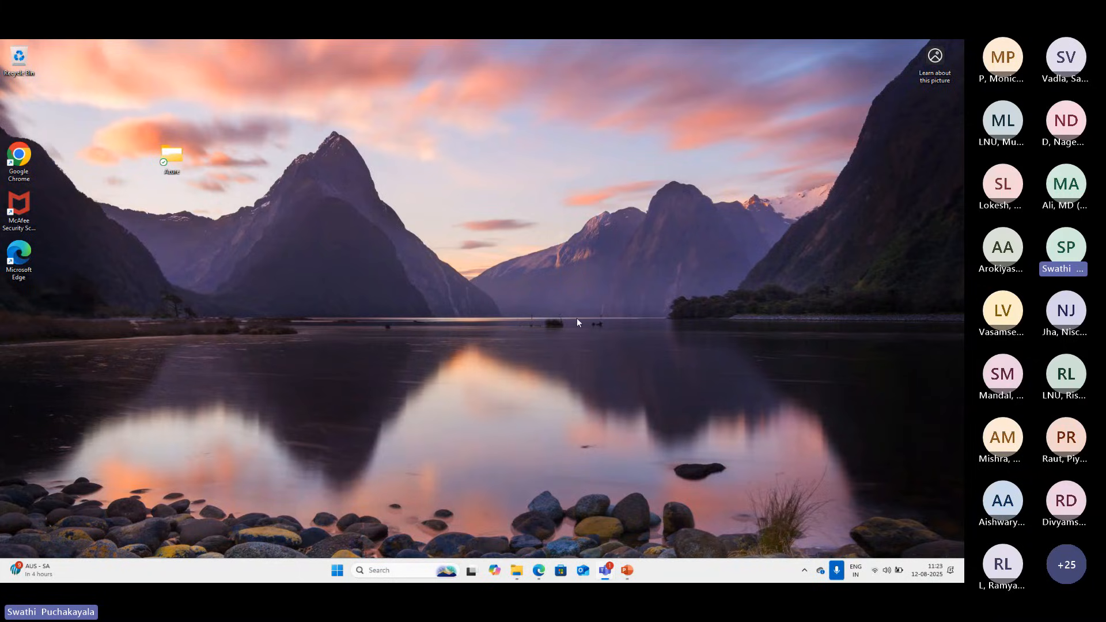
Launch Google Chrome and go to portal.azure.com
{"action": "double_click", "coordinate": [18, 162]}
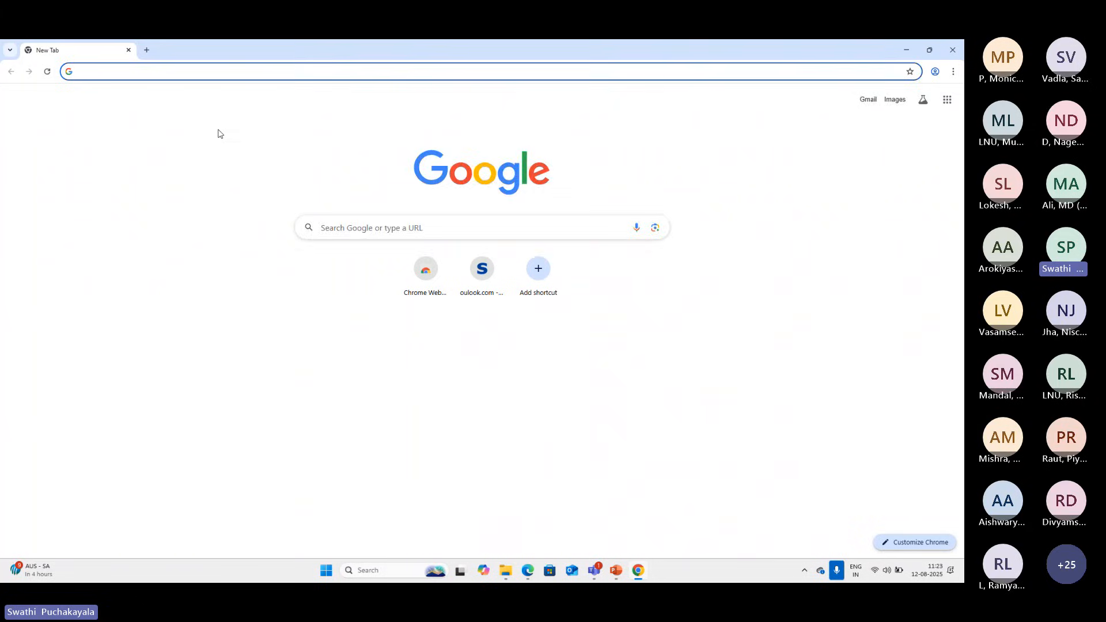
{"action": "type", "text": "portal.azure"}
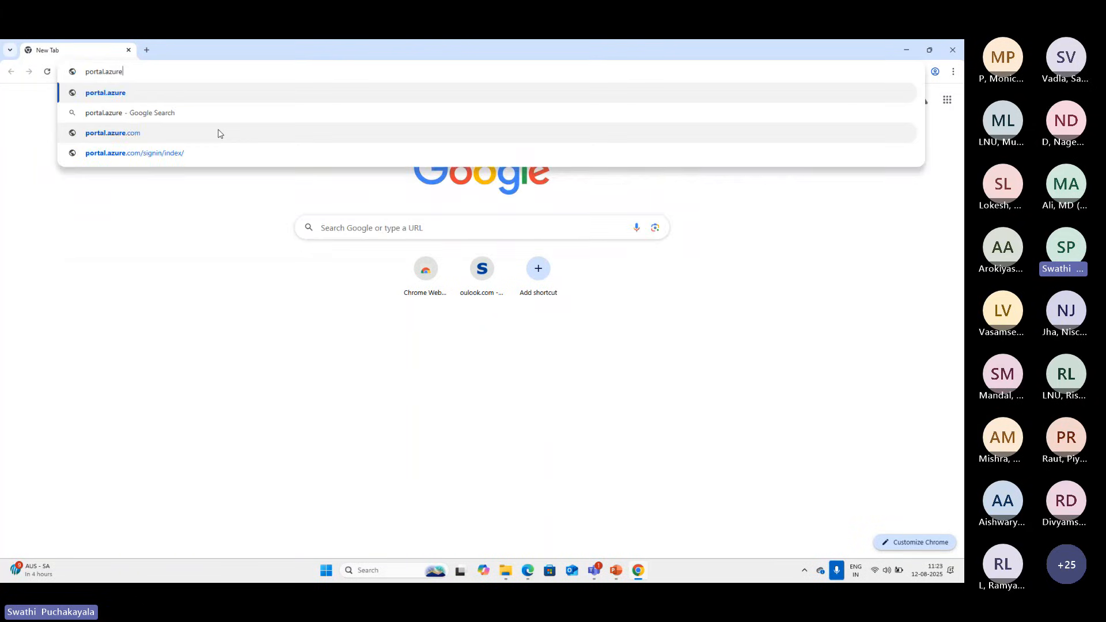
{"action": "type", "text": ".com"}
{"action": "key", "text": "Return"}
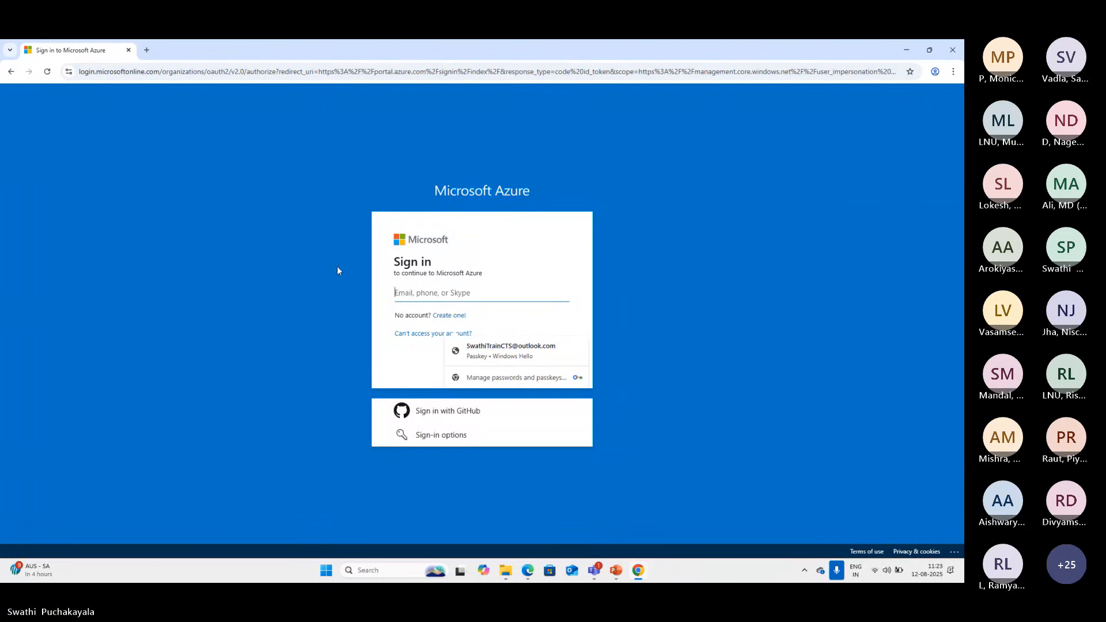
{"action": "left_click", "coordinate": [438, 292]}
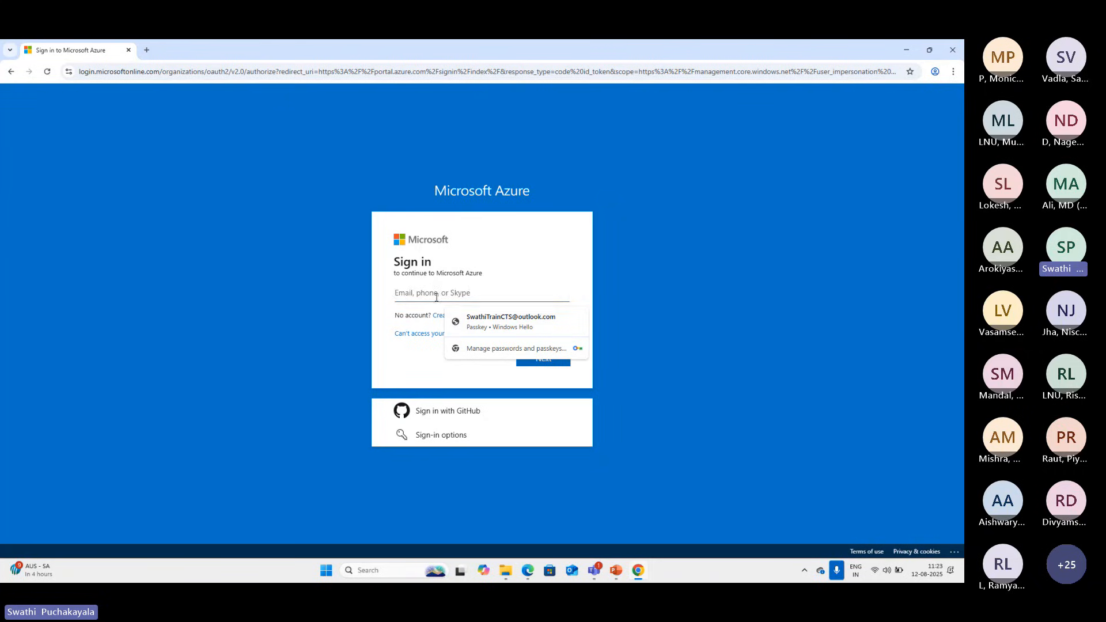
{"action": "left_click", "coordinate": [499, 320]}
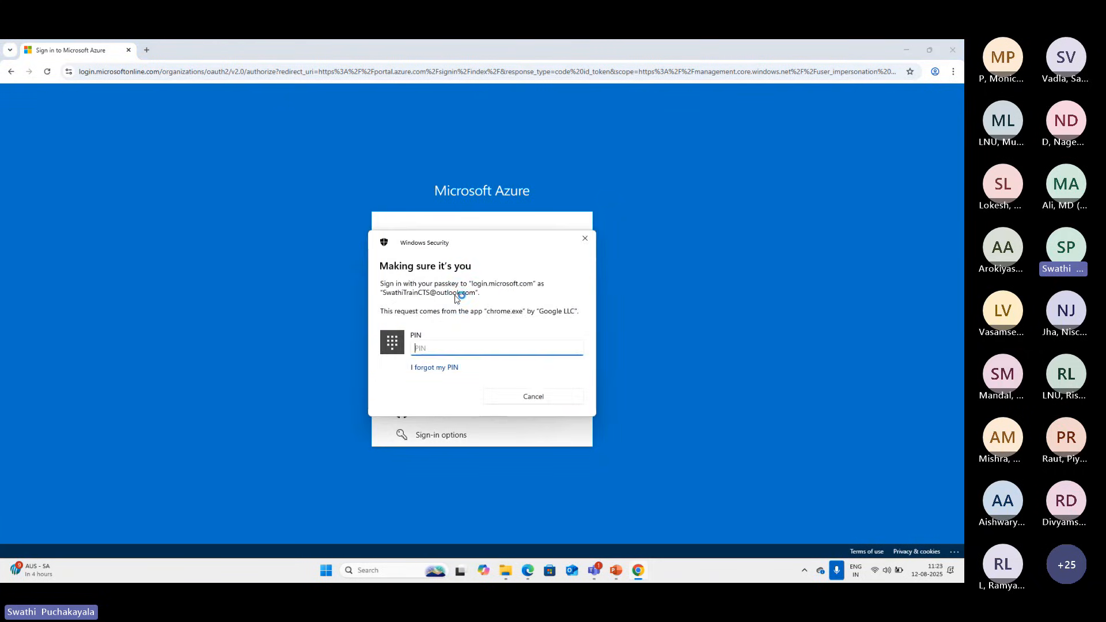
{"action": "left_click", "coordinate": [585, 239]}
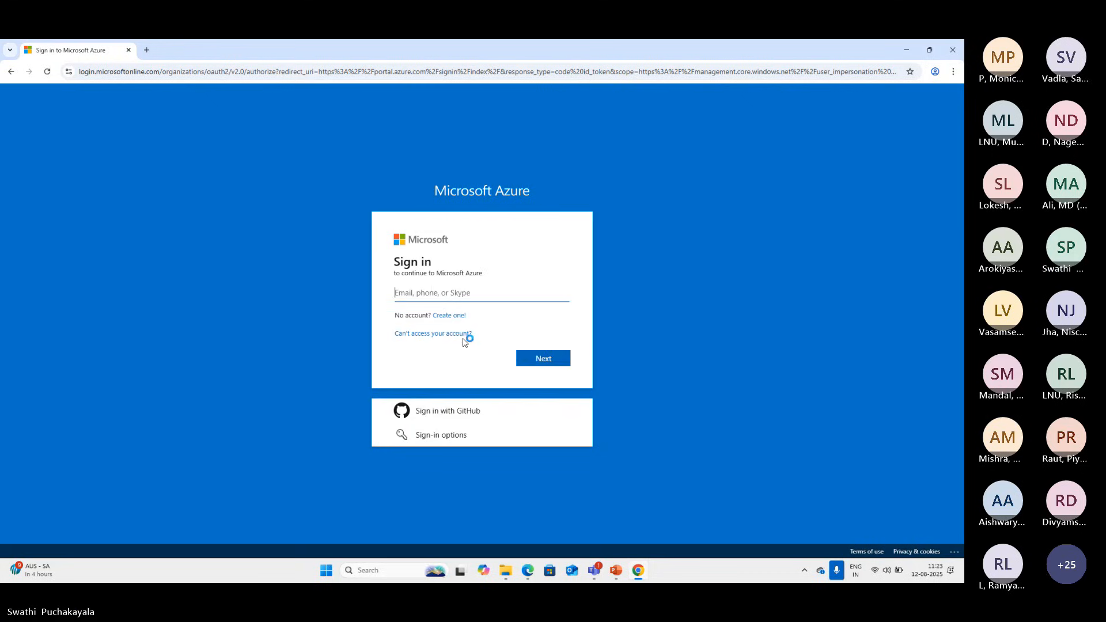
Enter the account's e-mail address on the Microsoft Azure sign-in page and continue to the password prompt
{"action": "left_click", "coordinate": [432, 287]}
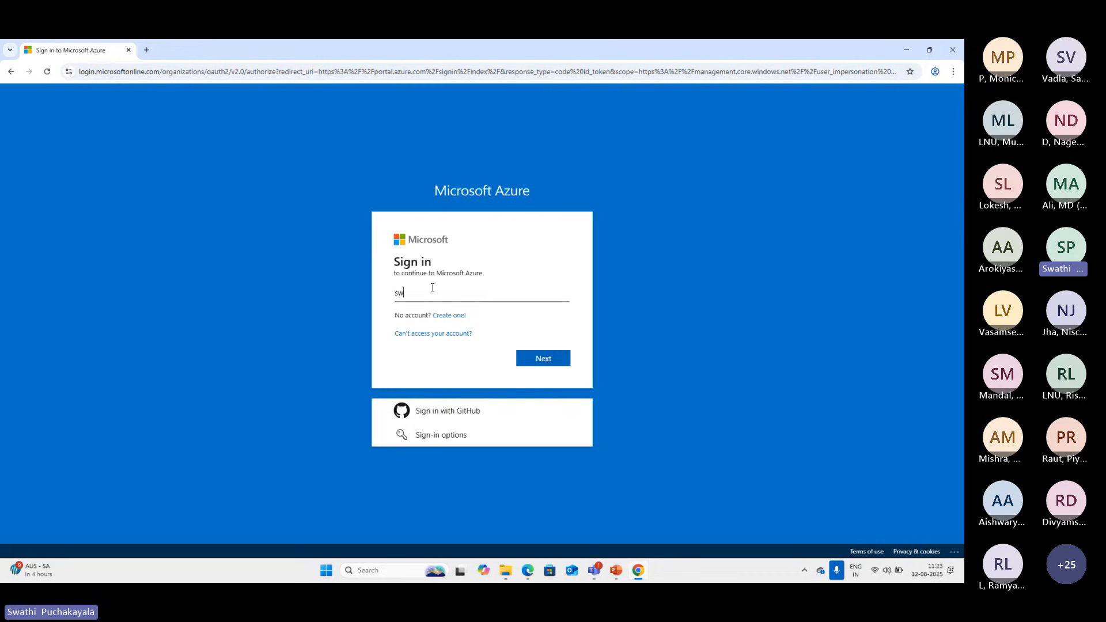
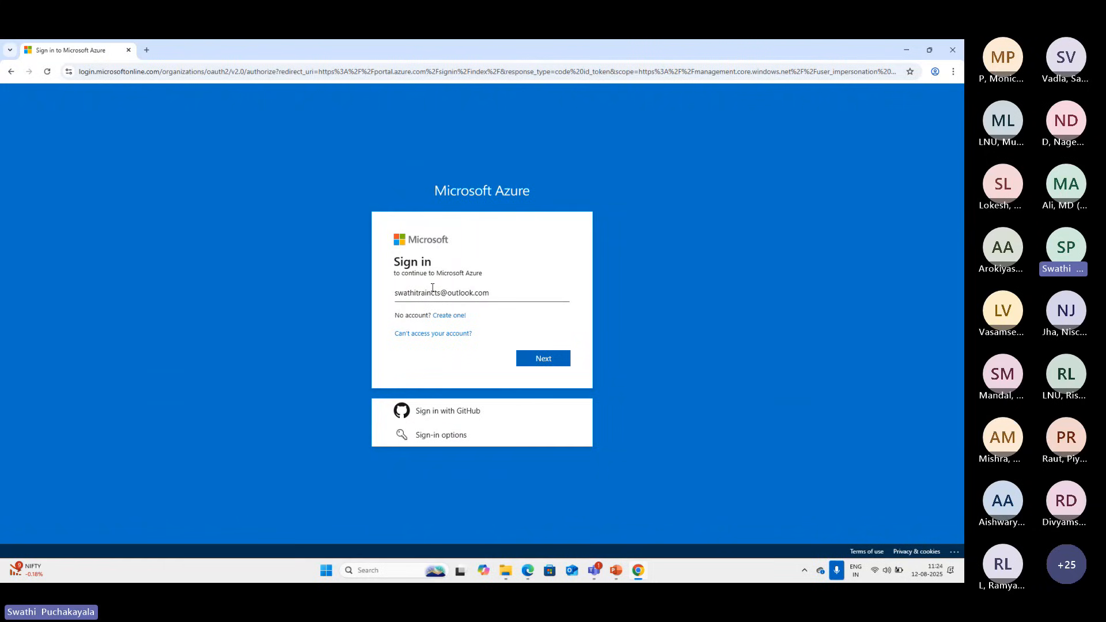
{"action": "left_click", "coordinate": [544, 359]}
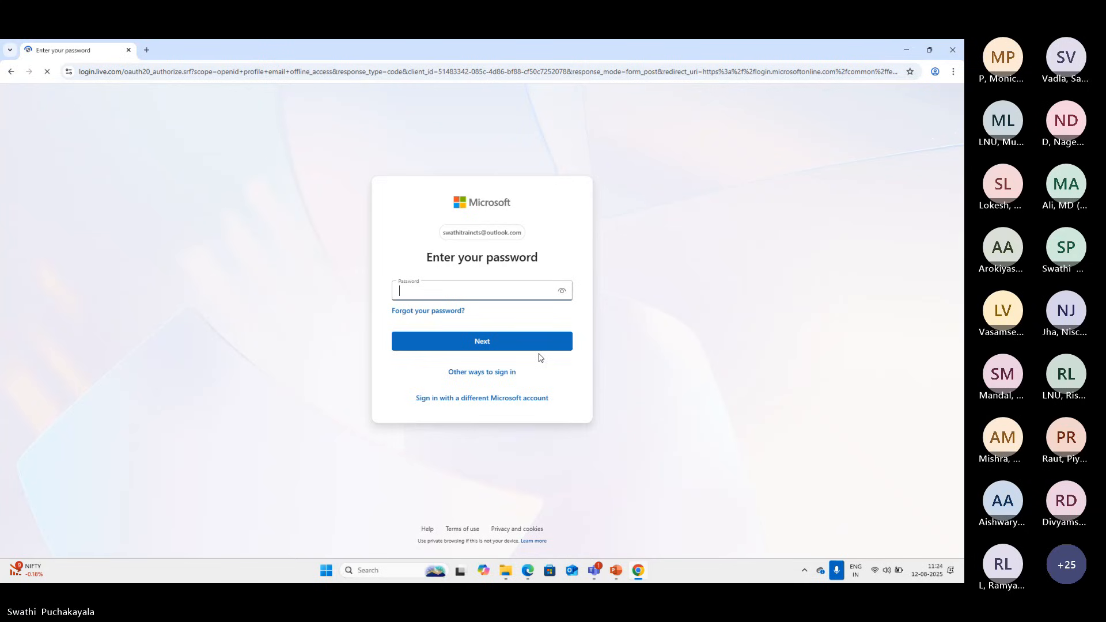
Enter the account password and submit the sign-in
{"action": "left_click", "coordinate": [435, 300]}
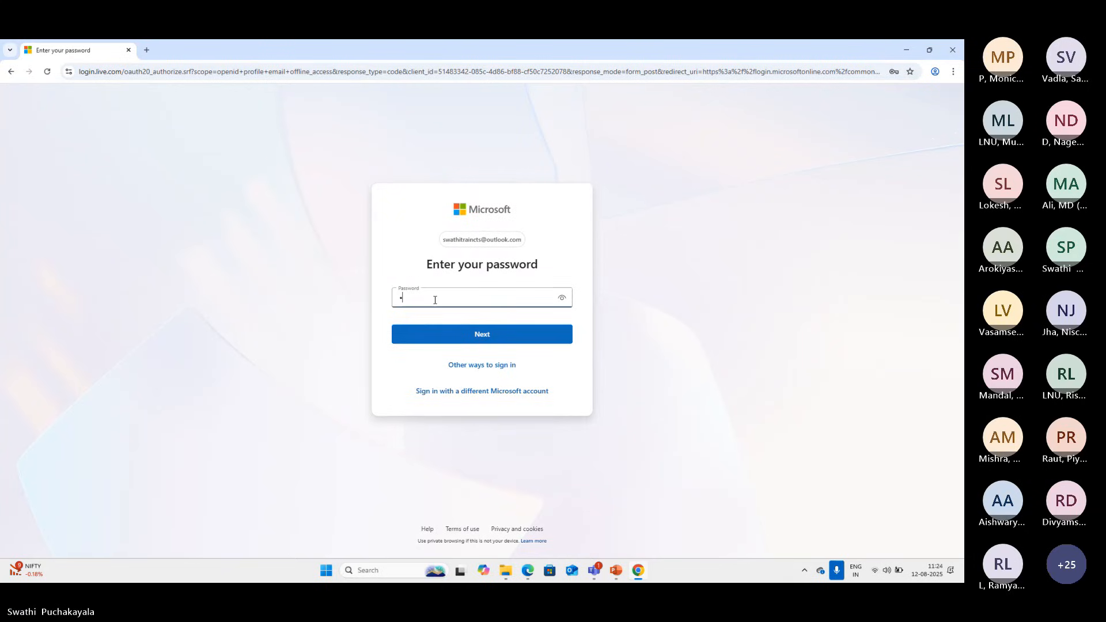
{"action": "type", "text": "••••••••"}
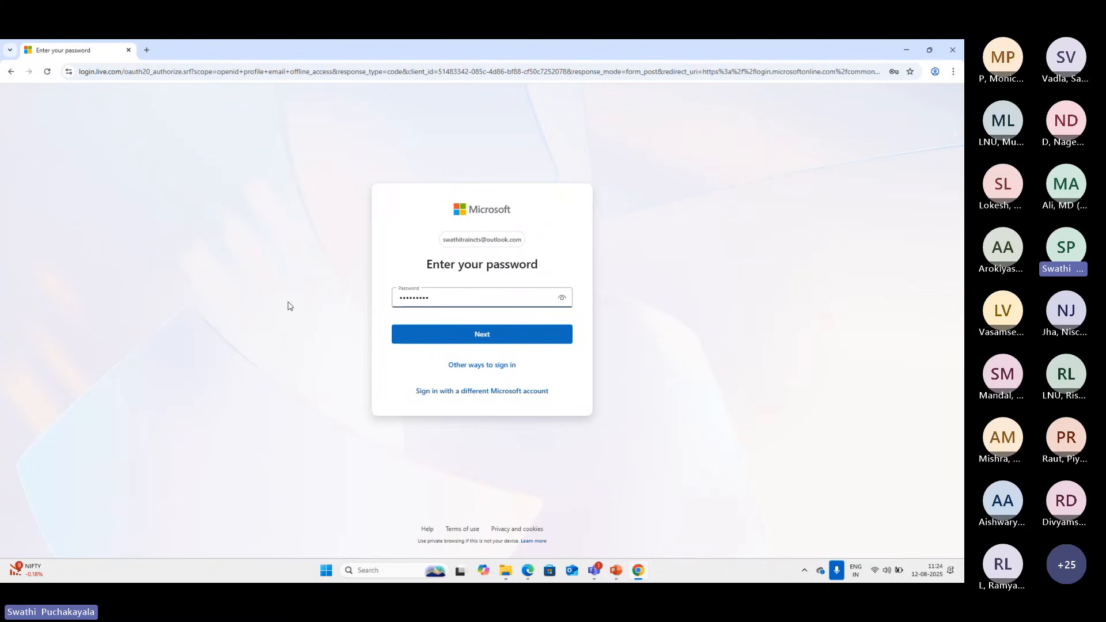
{"action": "left_click", "coordinate": [484, 339]}
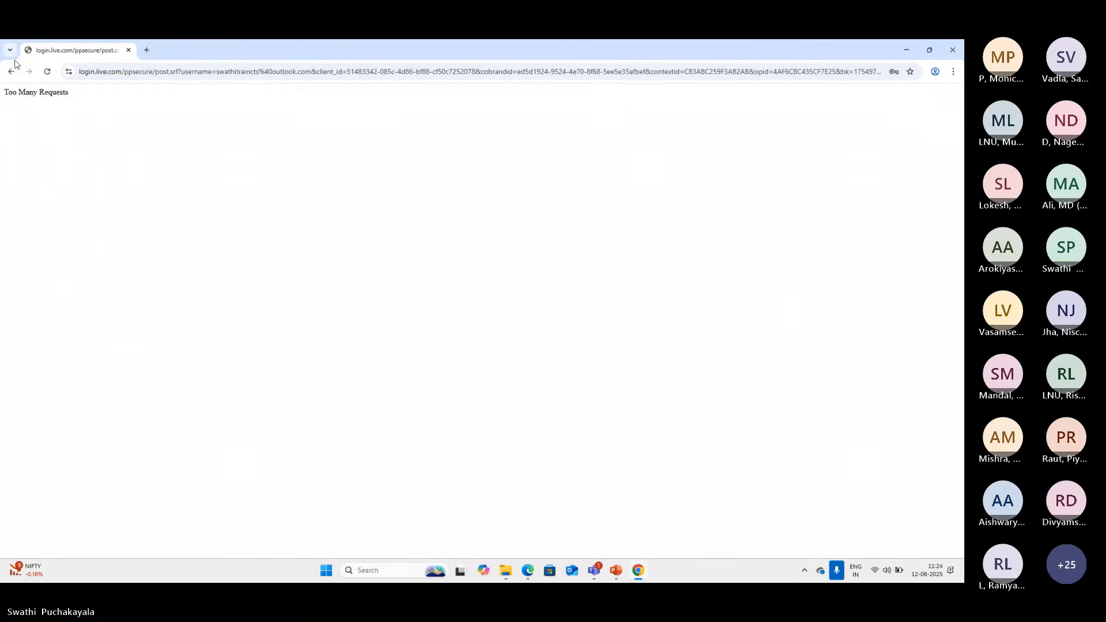
Reload the sign-in response page with form resubmission, and close the Chrome window
{"action": "left_click", "coordinate": [47, 72]}
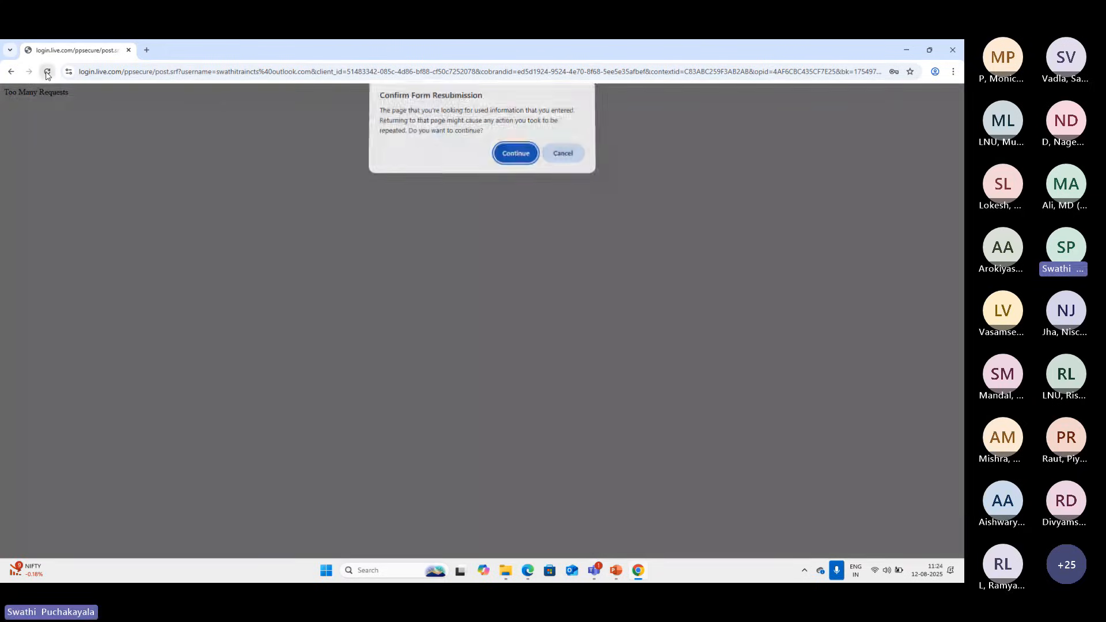
{"action": "left_click", "coordinate": [514, 155]}
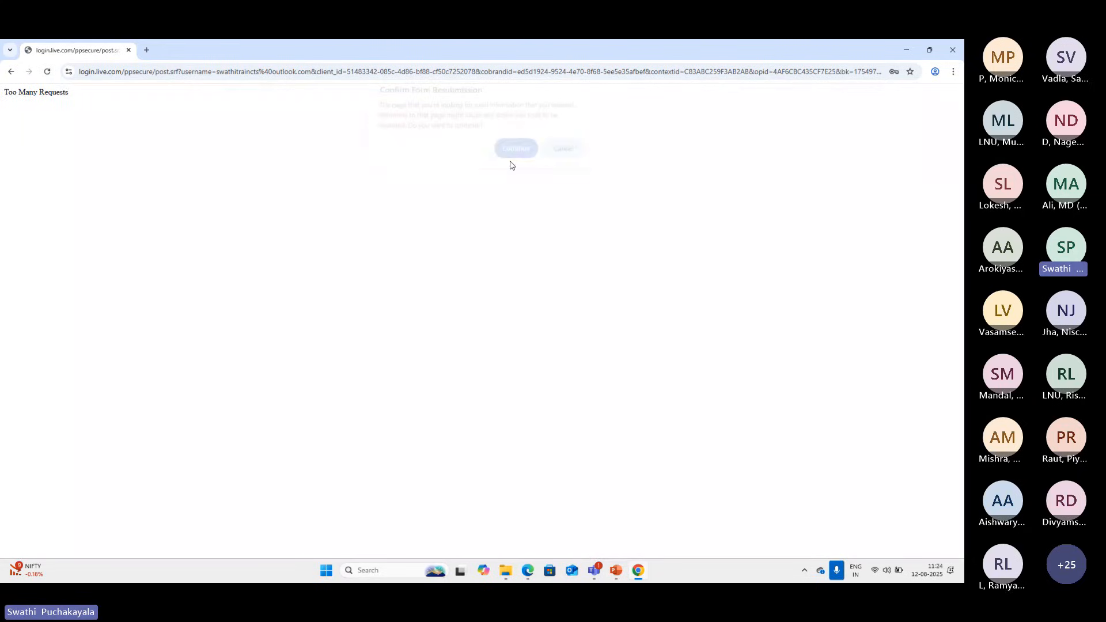
{"action": "left_click", "coordinate": [952, 52]}
Switch to the open Microsoft Edge window and load portal.azure.com in a new browser tab
{"action": "mouse_move", "coordinate": [538, 571]}
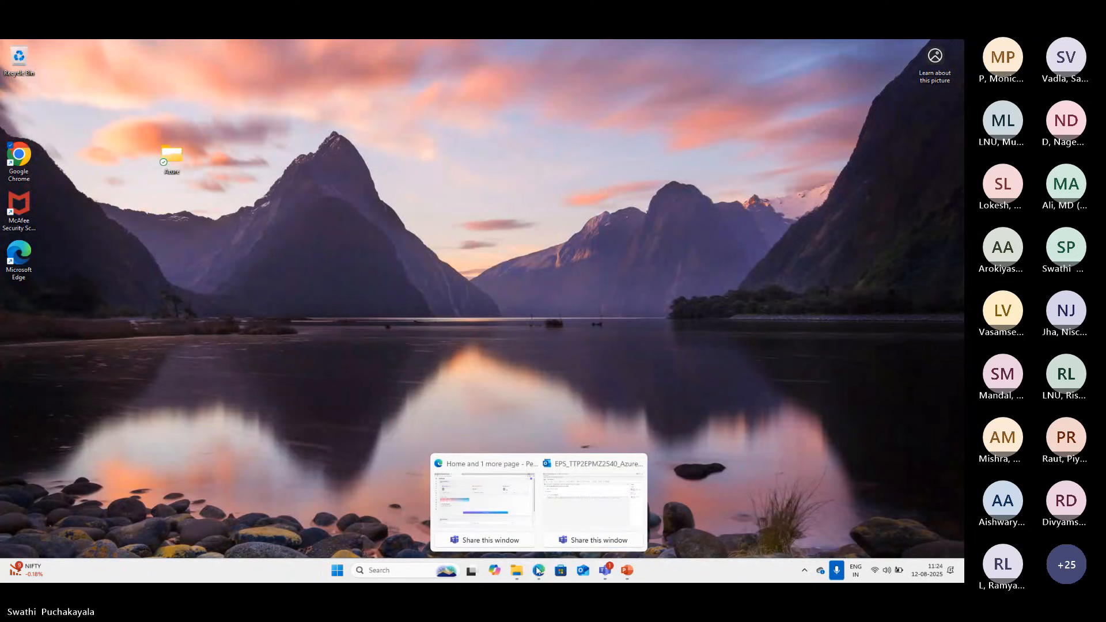
{"action": "left_click", "coordinate": [507, 530]}
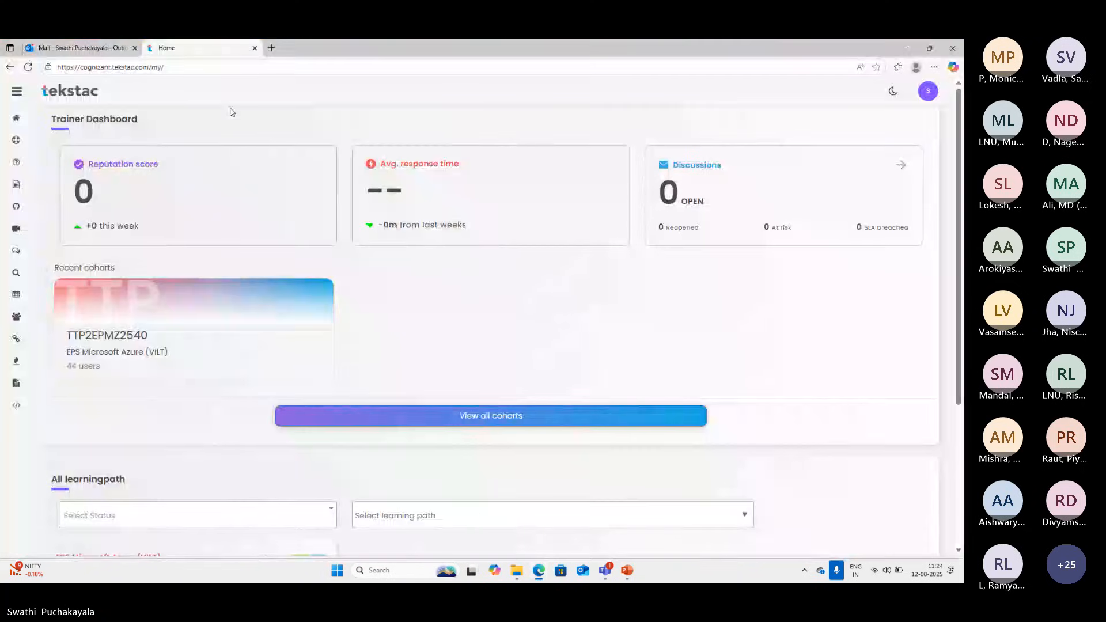
{"action": "left_click", "coordinate": [271, 49]}
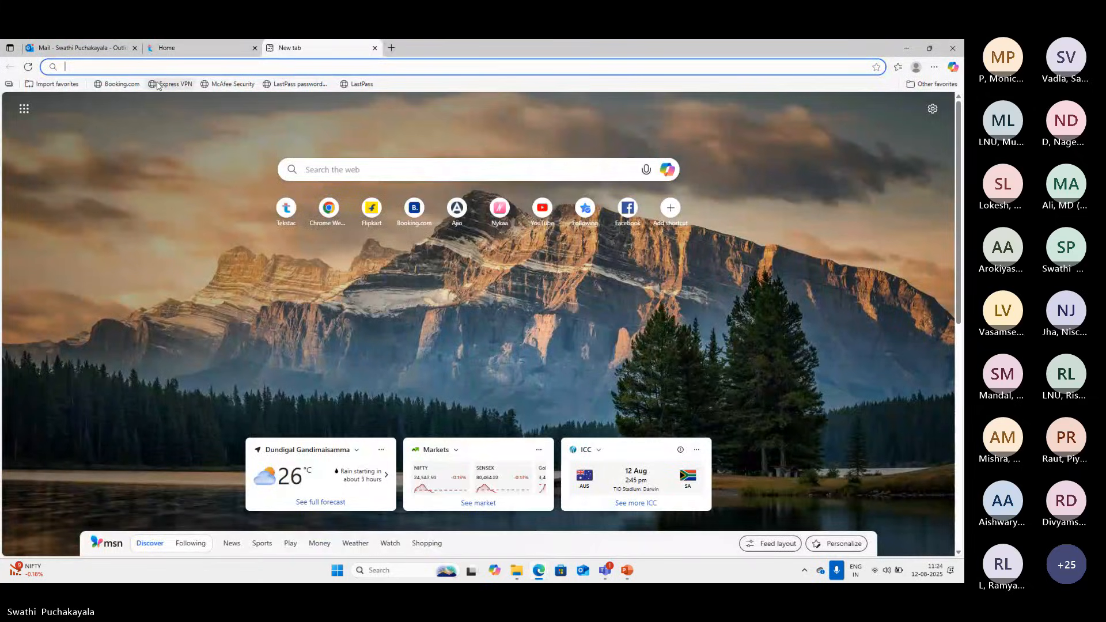
{"action": "type", "text": "portal"}
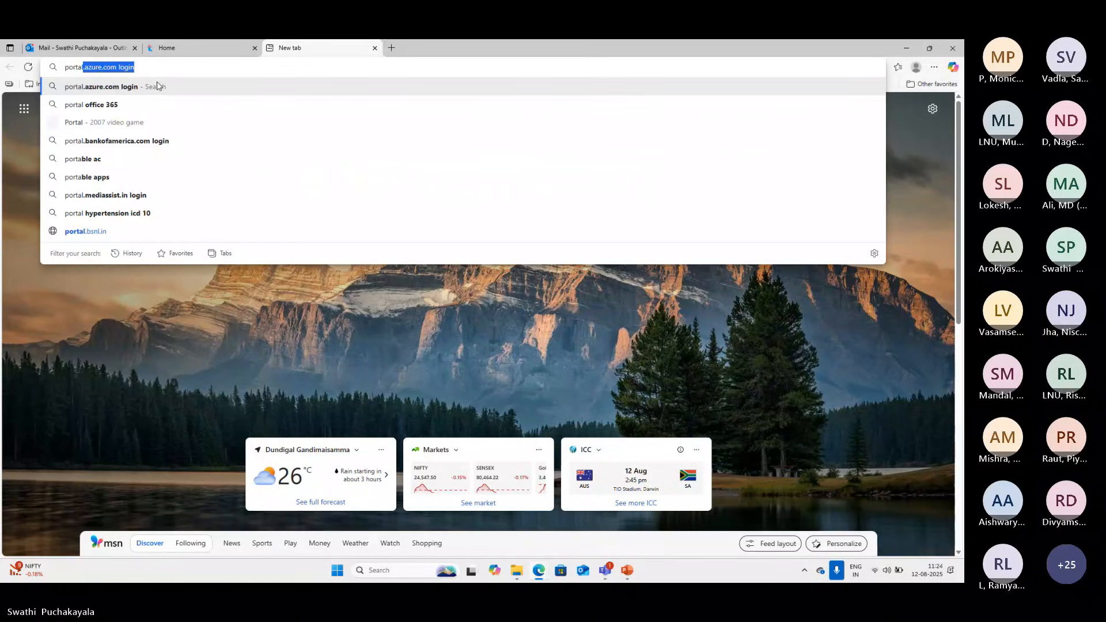
{"action": "type", "text": ".a"}
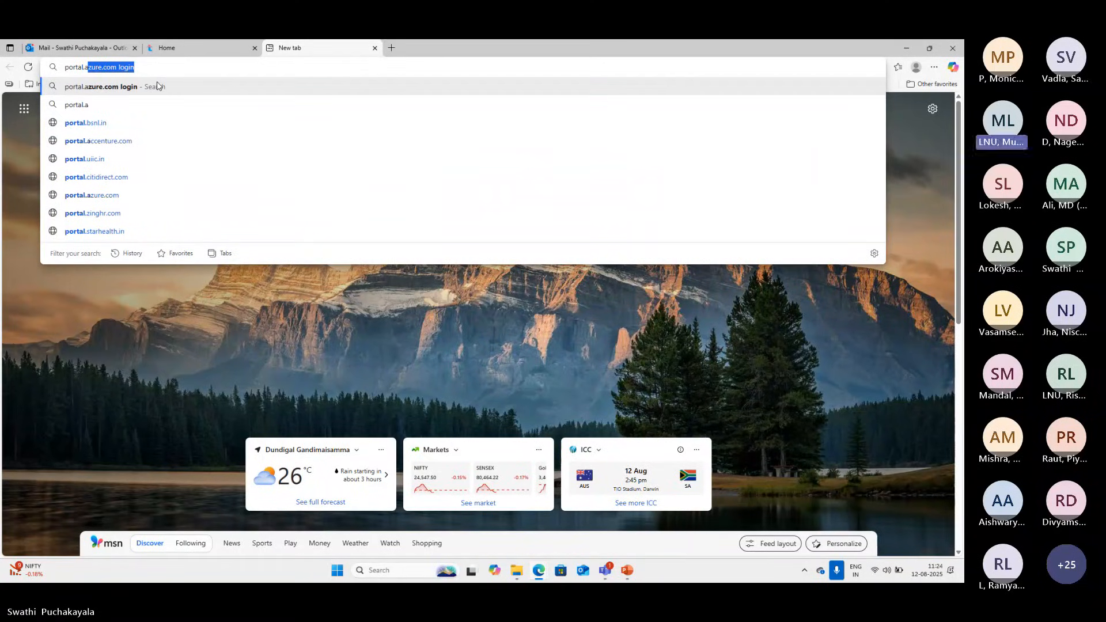
{"action": "key", "text": "BackSpace"}
{"action": "type", "text": "azure"}
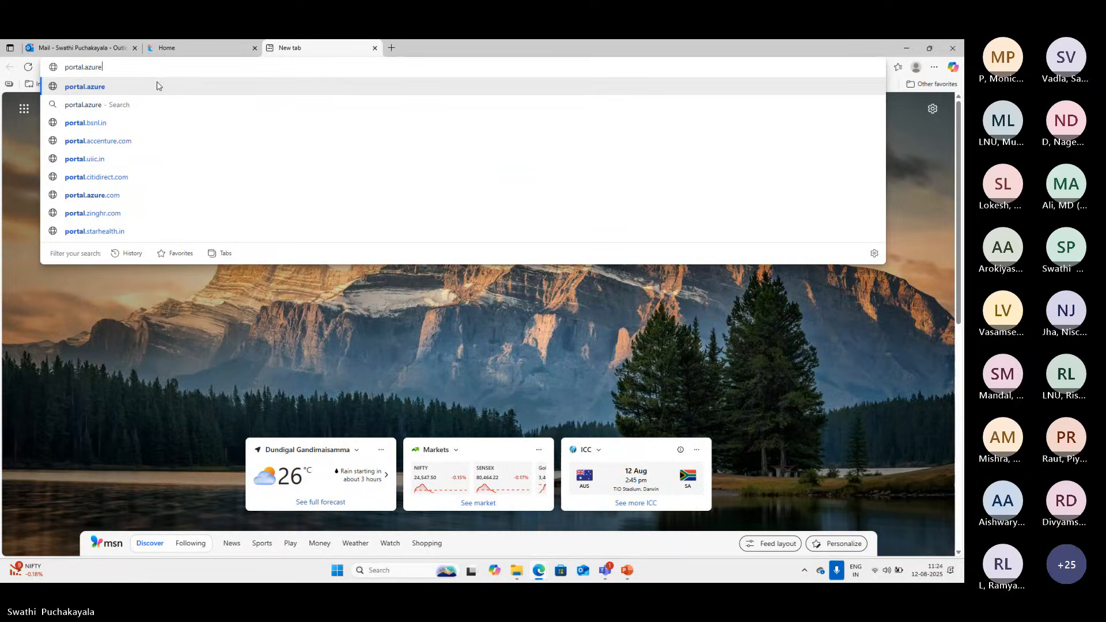
{"action": "type", "text": ".com"}
{"action": "key", "text": "Return"}
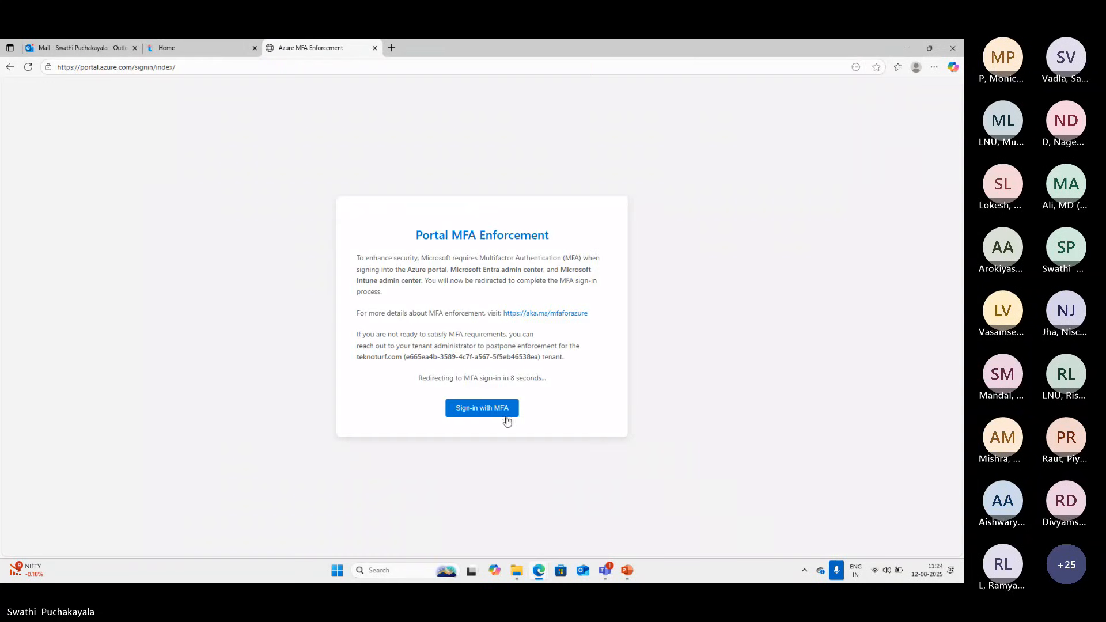
Try the MFA sign-in for the Azure portal, then close its tab and minimize Edge
{"action": "left_click", "coordinate": [482, 408]}
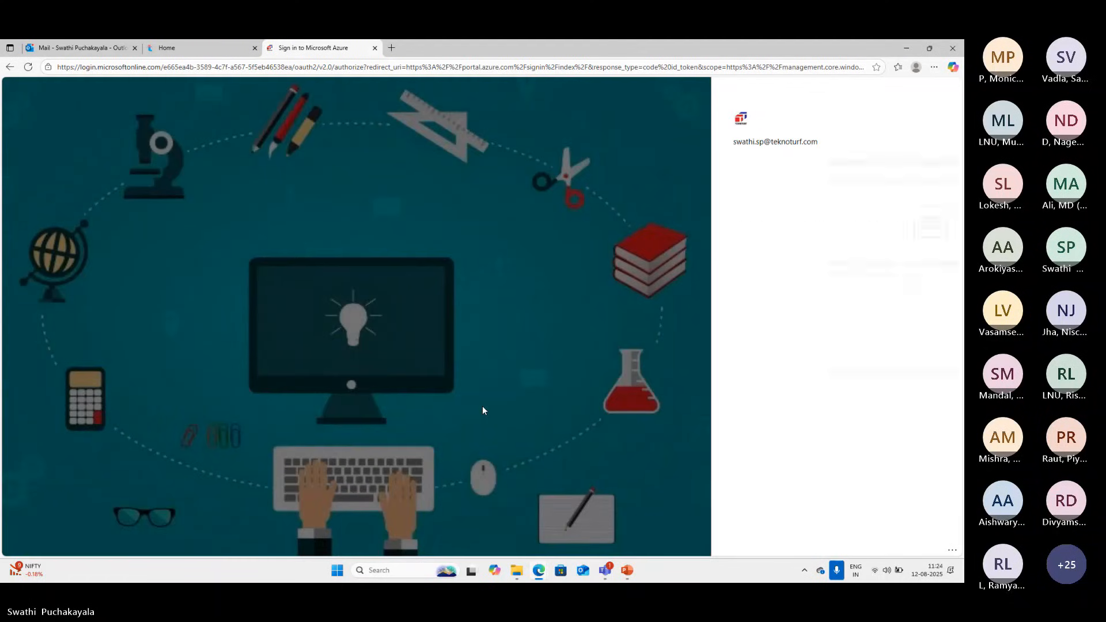
{"action": "left_click", "coordinate": [375, 48]}
{"action": "left_click", "coordinate": [907, 49]}
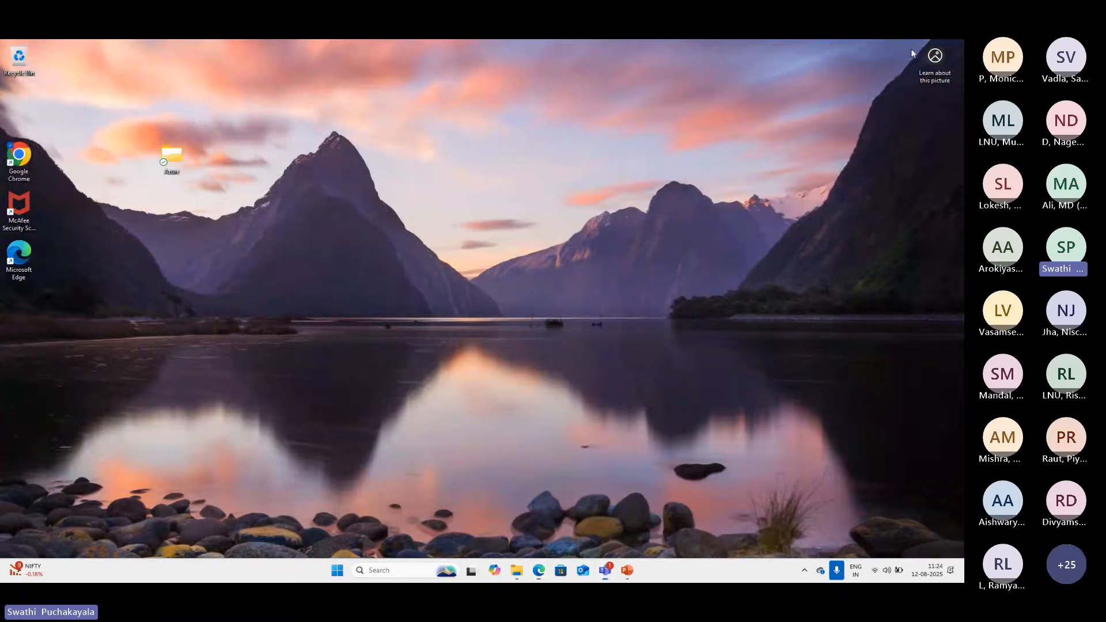
Reopen Google Chrome and load the Azure portal sign-in page at portal.azure.com
{"action": "double_click", "coordinate": [34, 159]}
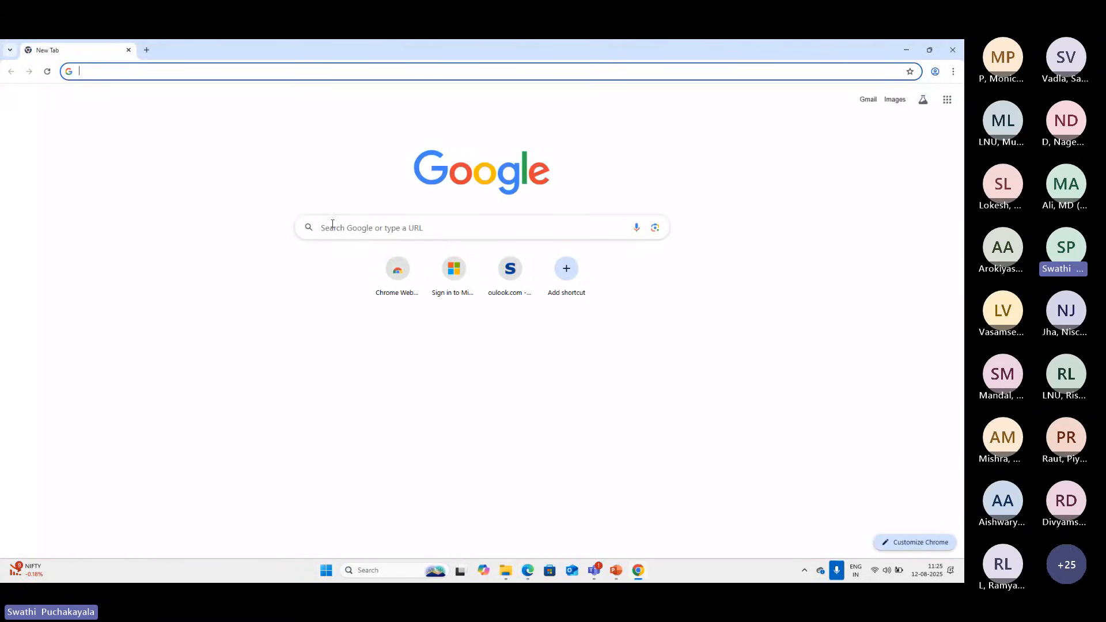
{"action": "type", "text": "portal"}
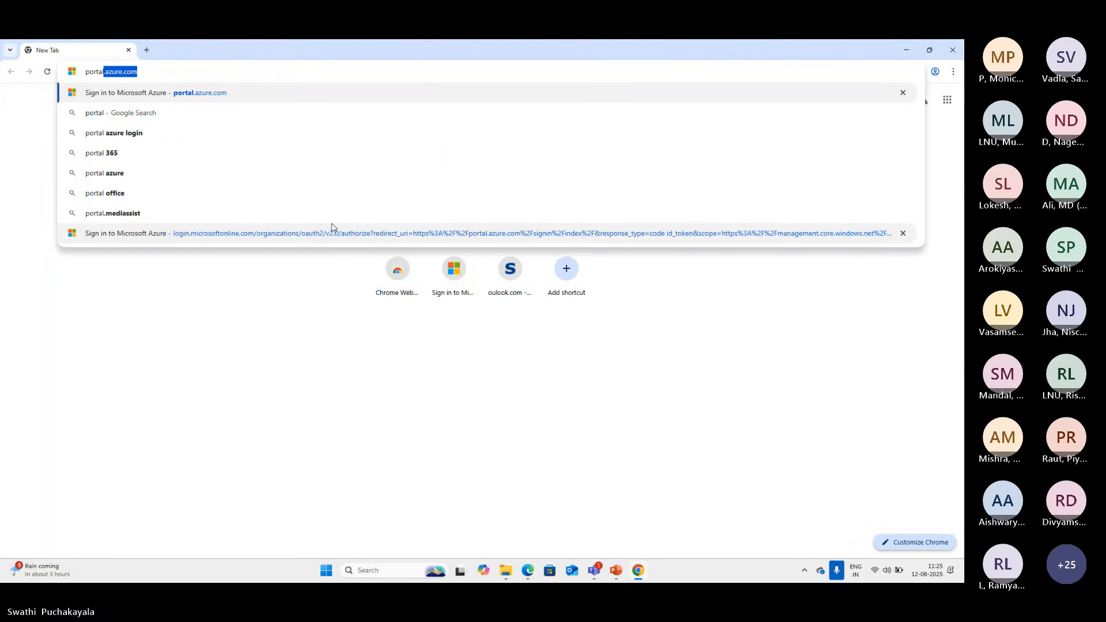
{"action": "type", "text": ".azure.com"}
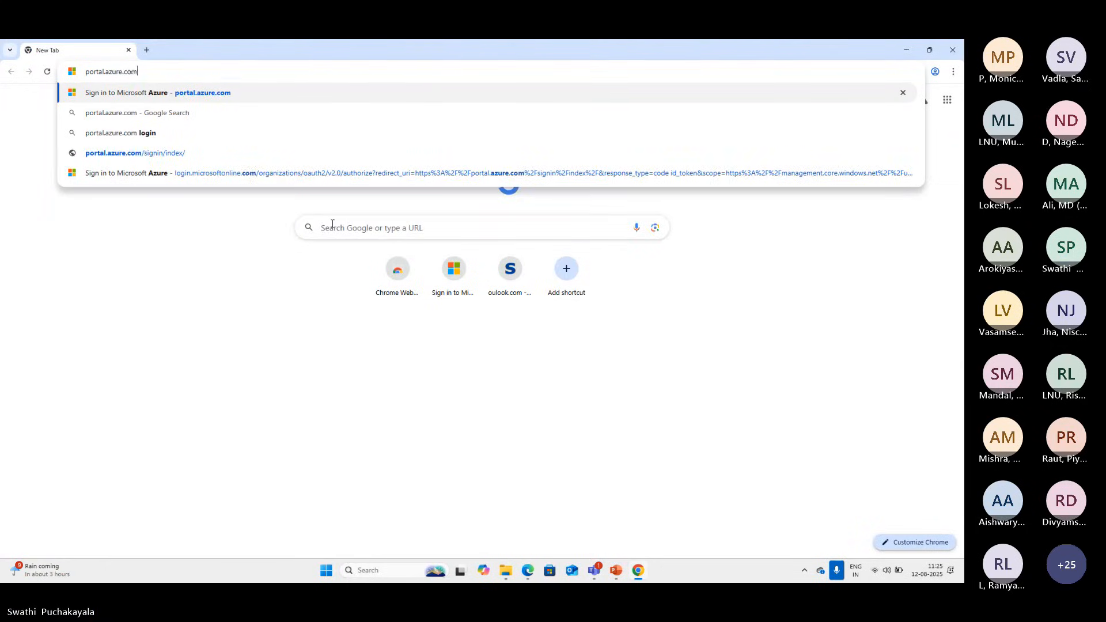
{"action": "key", "text": "Return"}
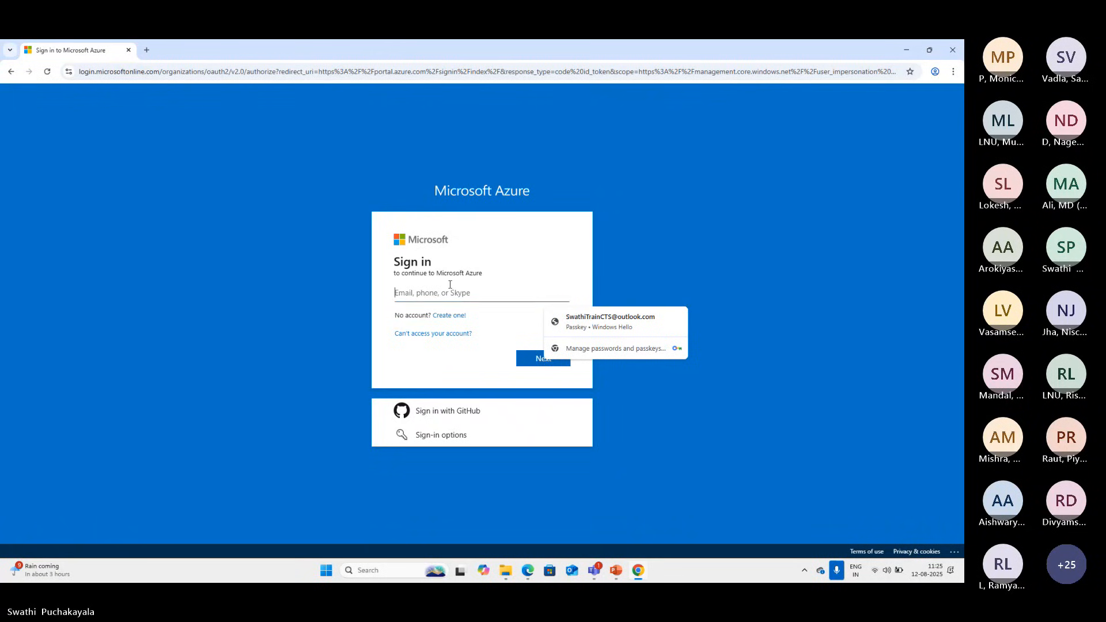
Sign in with the saved Outlook passkey by entering the Windows Hello PIN, confirm the sign-in, and choose to stay signed in
{"action": "left_click", "coordinate": [432, 292]}
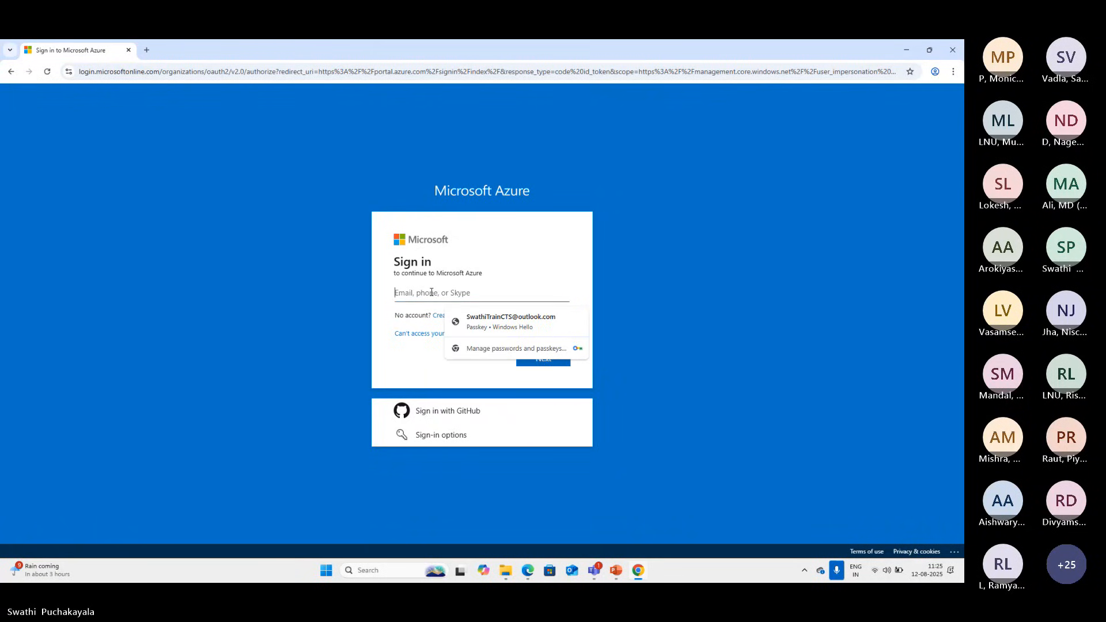
{"action": "left_click", "coordinate": [484, 322]}
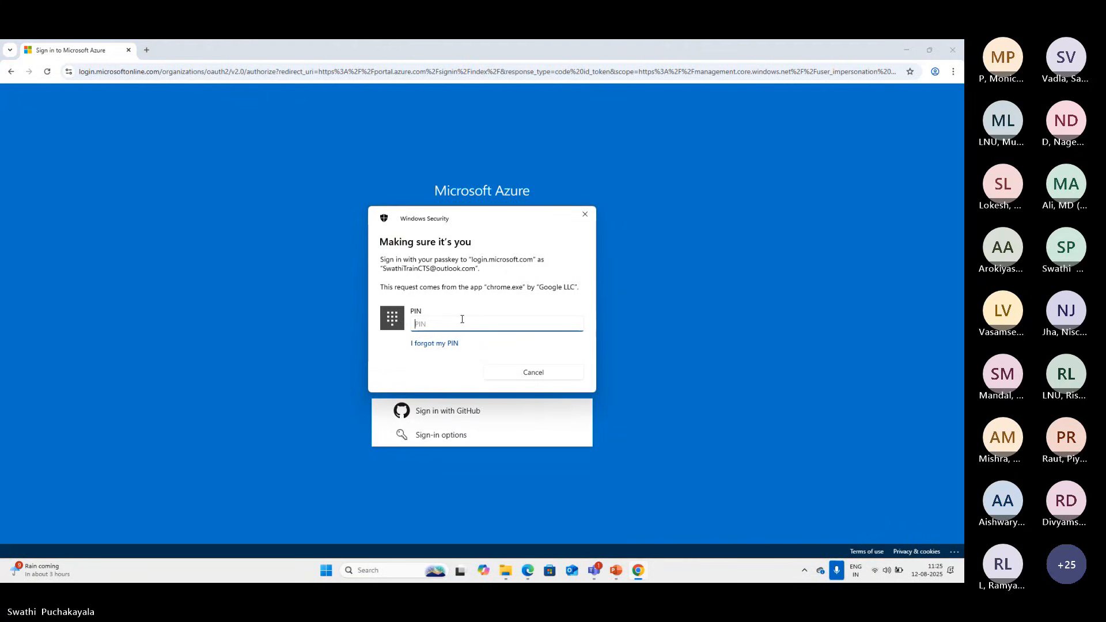
{"action": "type", "text": "••••"}
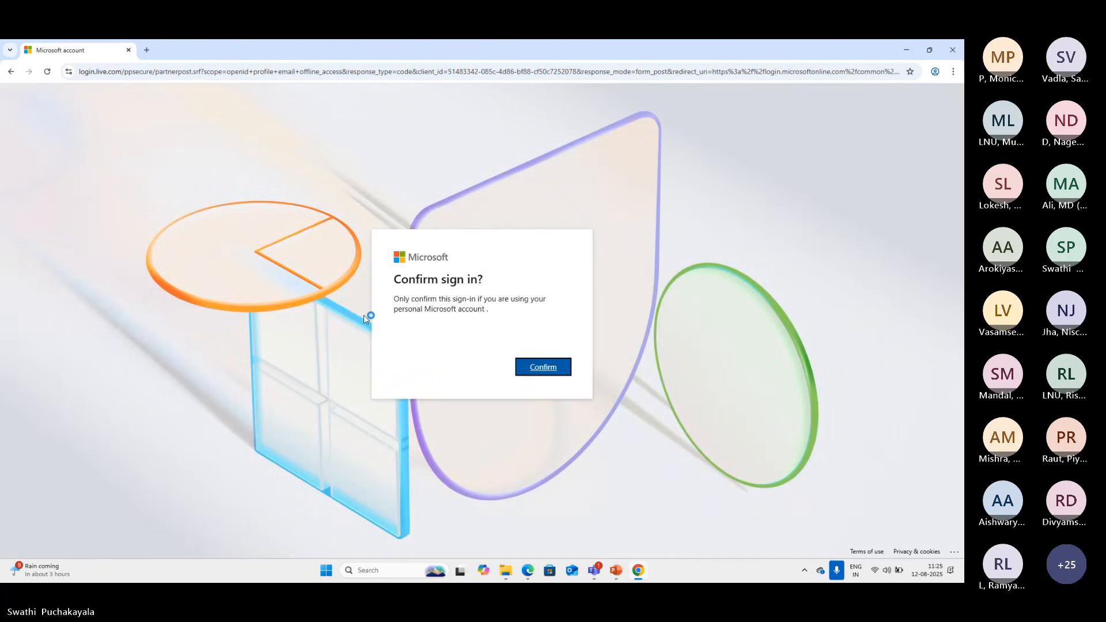
{"action": "left_click", "coordinate": [540, 368]}
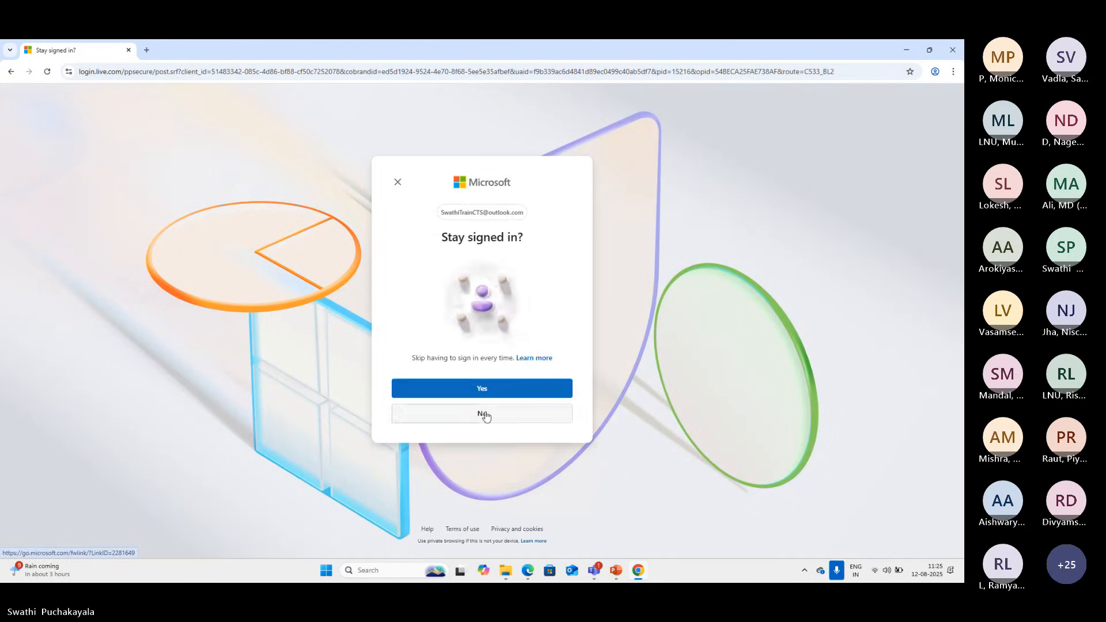
{"action": "left_click", "coordinate": [484, 390]}
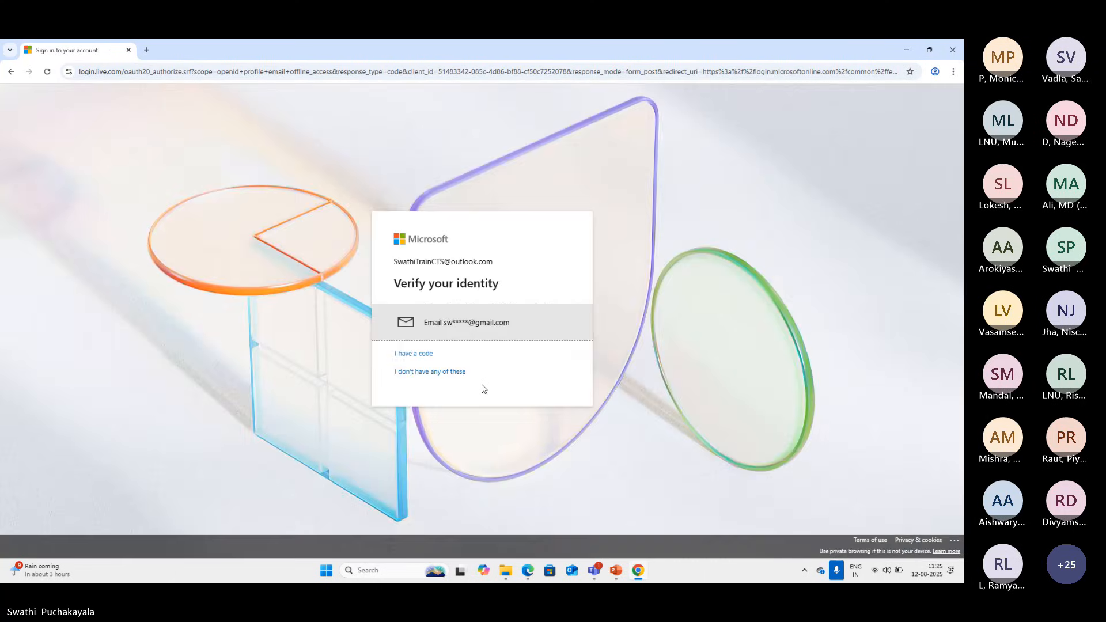
Choose the alternate e-mail for identity verification and try to send the verification code
{"action": "left_click", "coordinate": [487, 331]}
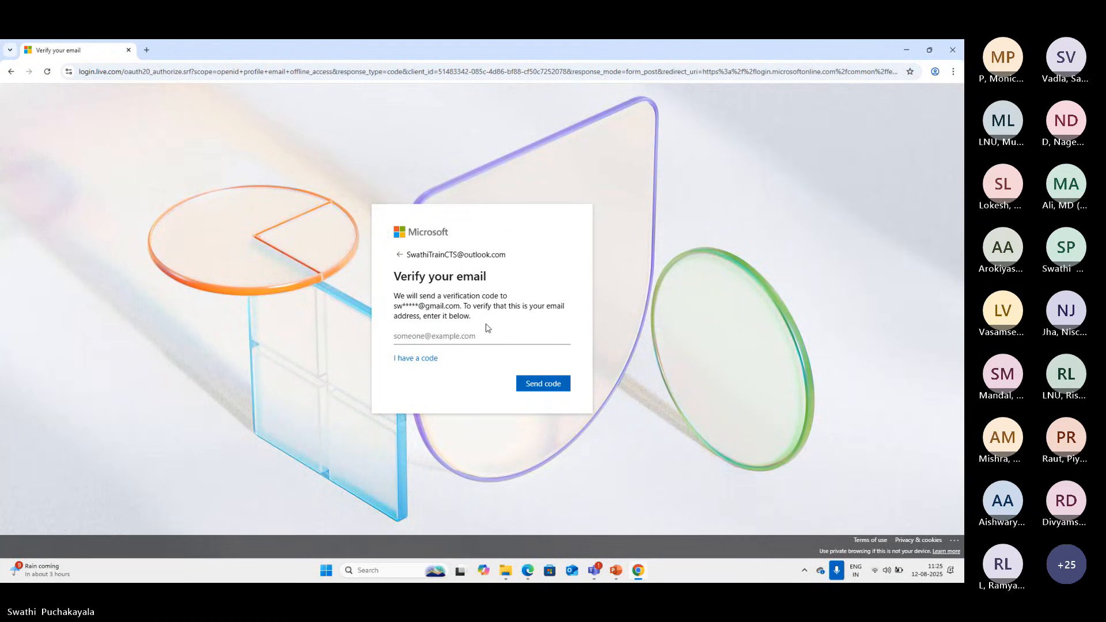
{"action": "left_click", "coordinate": [541, 390]}
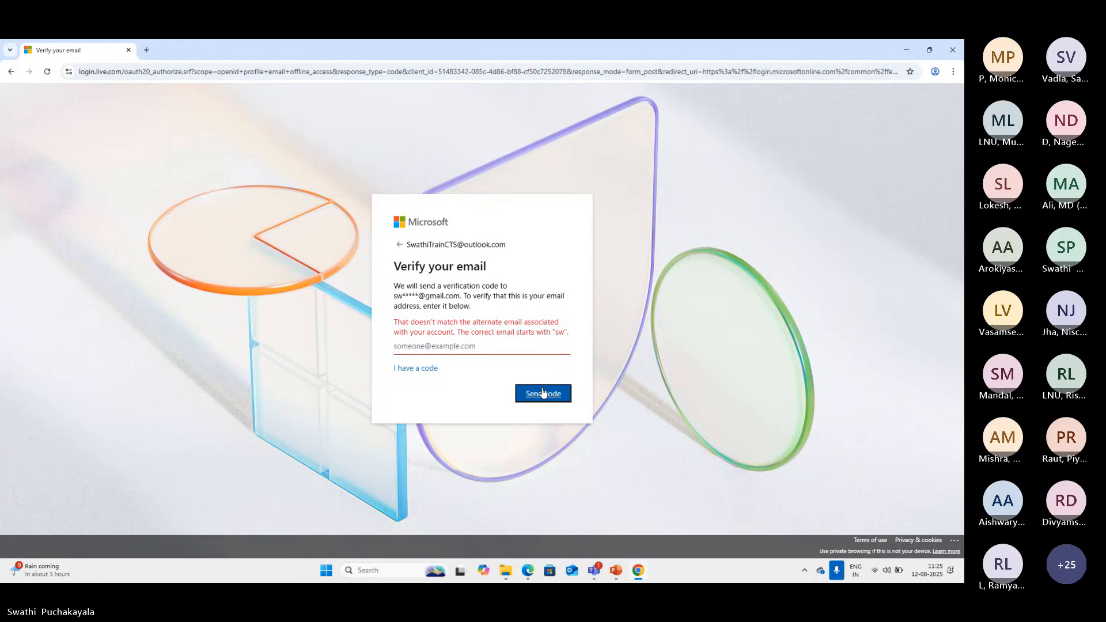
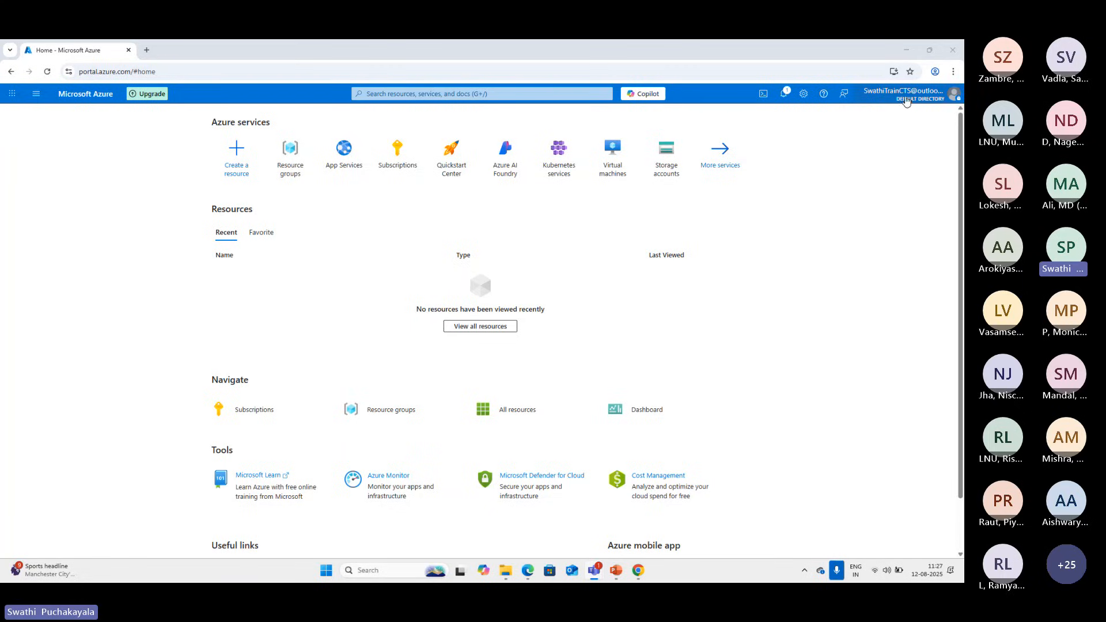
View the Subscriptions list, return to the portal home page and look over its services, tools and links
{"action": "mouse_move", "coordinate": [930, 96]}
{"action": "left_click", "coordinate": [396, 166]}
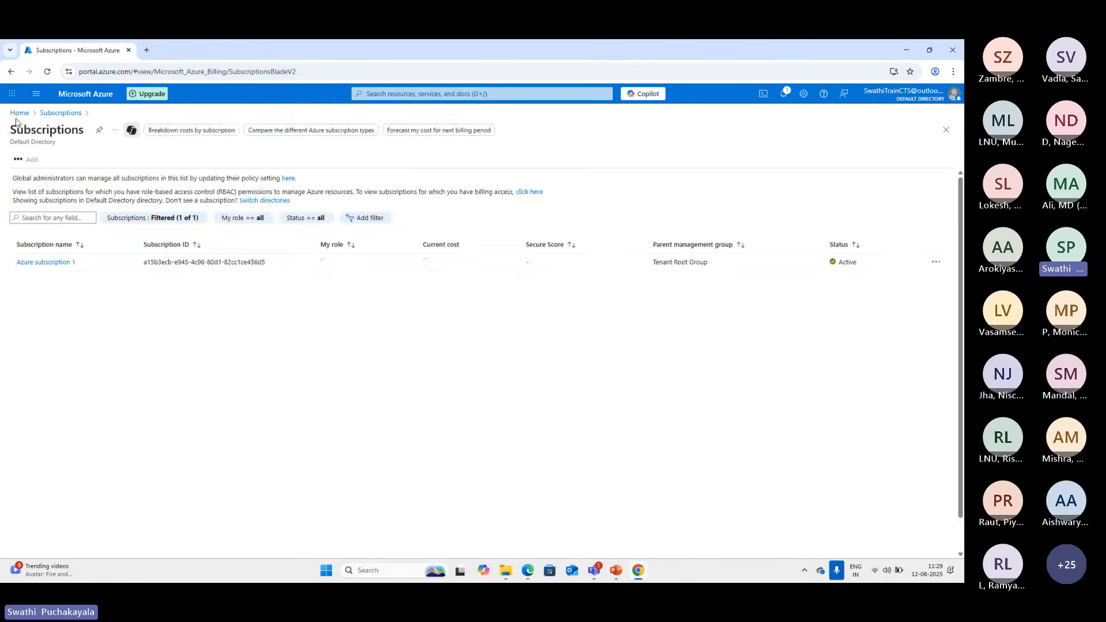
{"action": "left_click", "coordinate": [19, 114]}
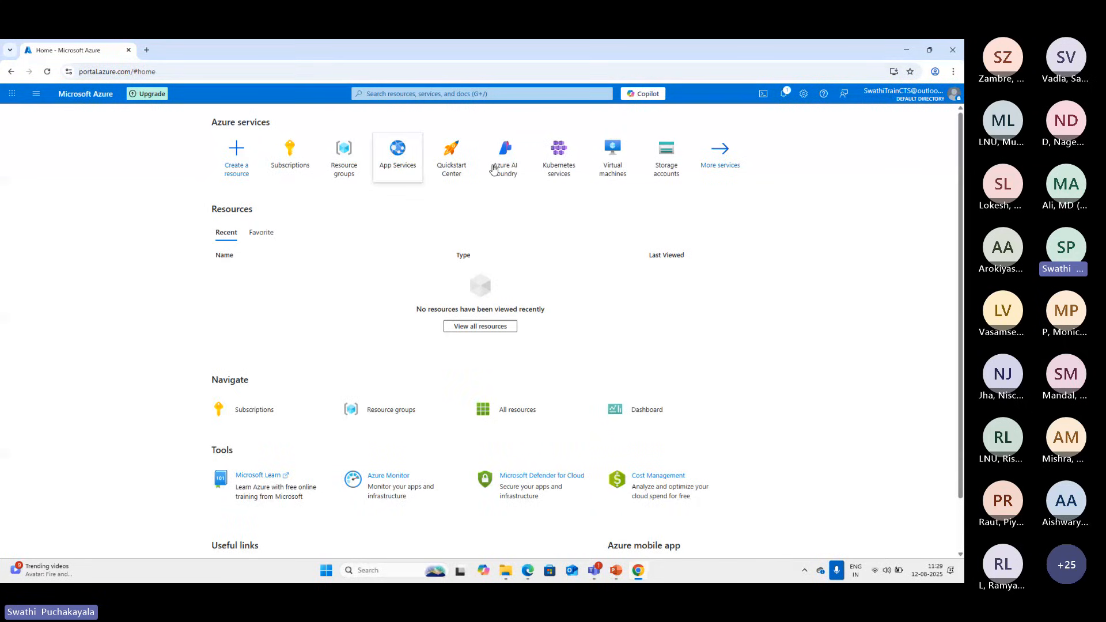
{"action": "scroll", "coordinate": [956, 346], "scroll_direction": "down", "scroll_amount": 3}
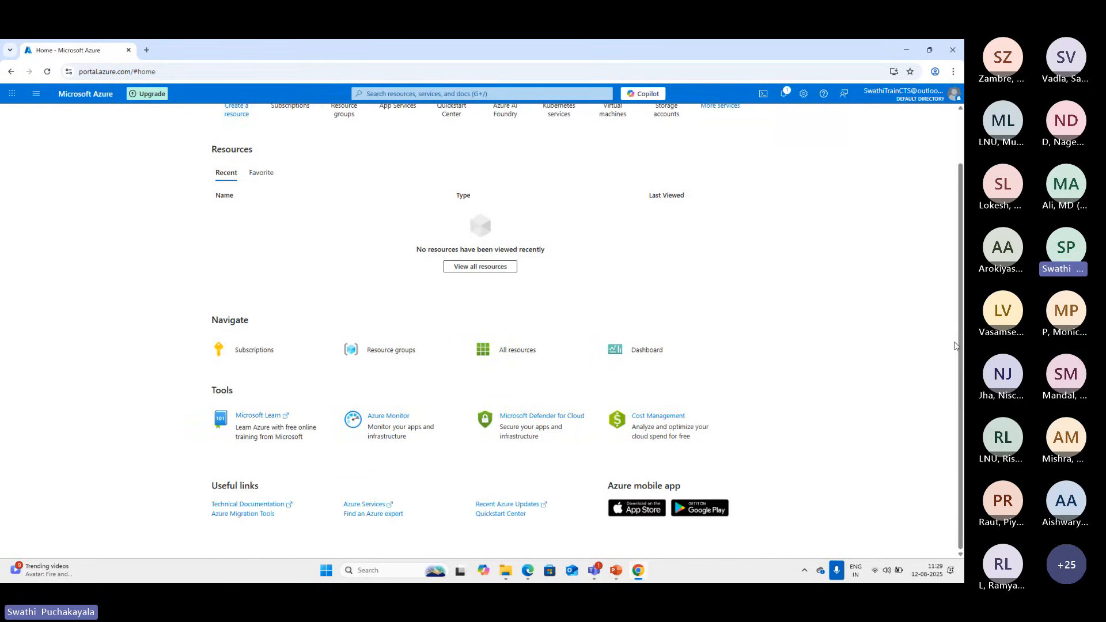
{"action": "scroll", "coordinate": [956, 346], "scroll_direction": "up", "scroll_amount": 3}
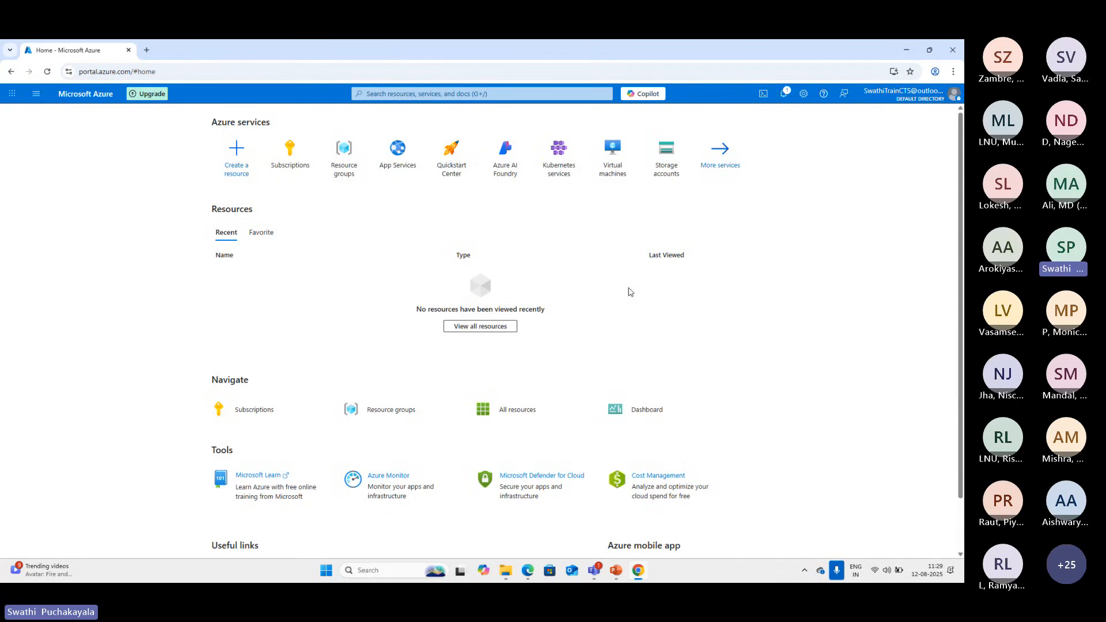
Highlight the subscription ID in the Subscriptions list, view the overview of Azure subscription 1, and return to the home page
{"action": "left_click", "coordinate": [294, 166]}
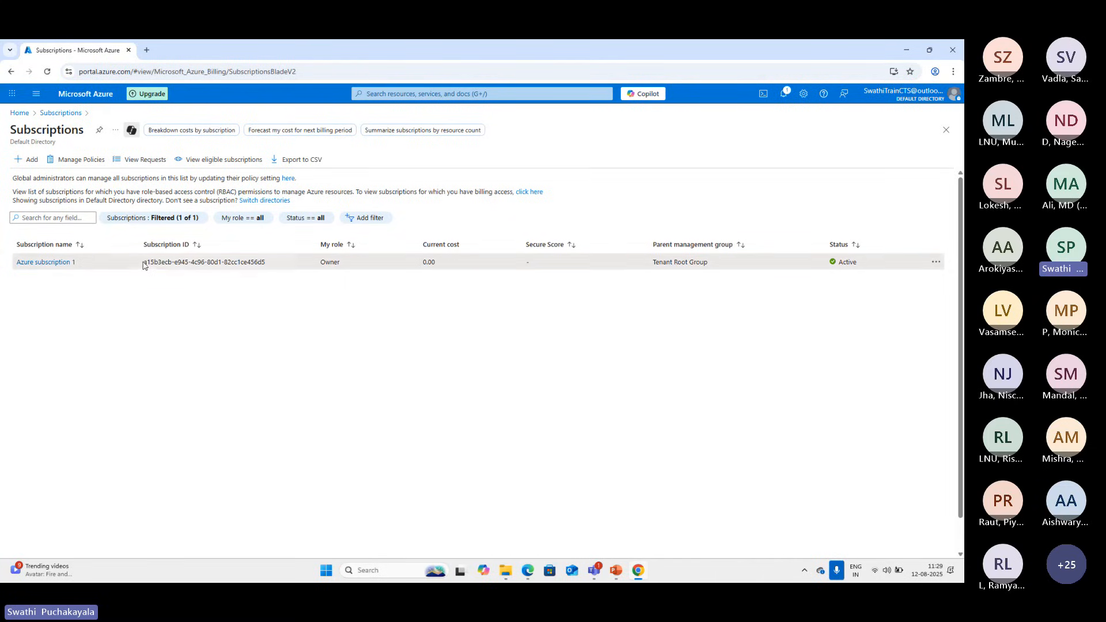
{"action": "left_click_drag", "start_coordinate": [144, 265], "coordinate": [274, 271]}
{"action": "left_click", "coordinate": [96, 267]}
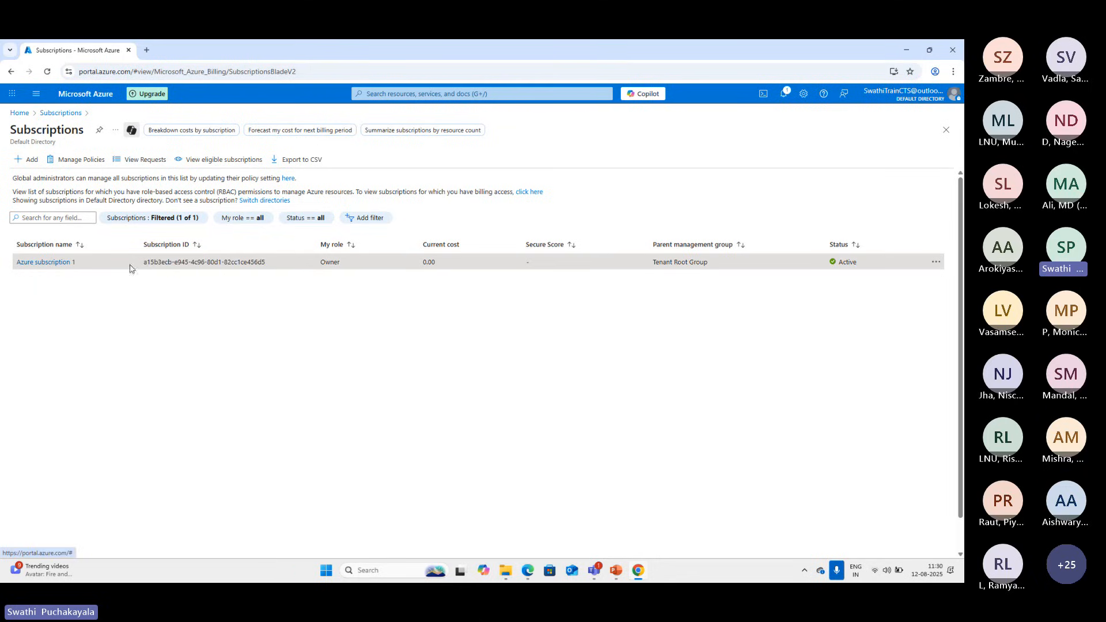
{"action": "left_click_drag", "start_coordinate": [142, 264], "coordinate": [276, 266]}
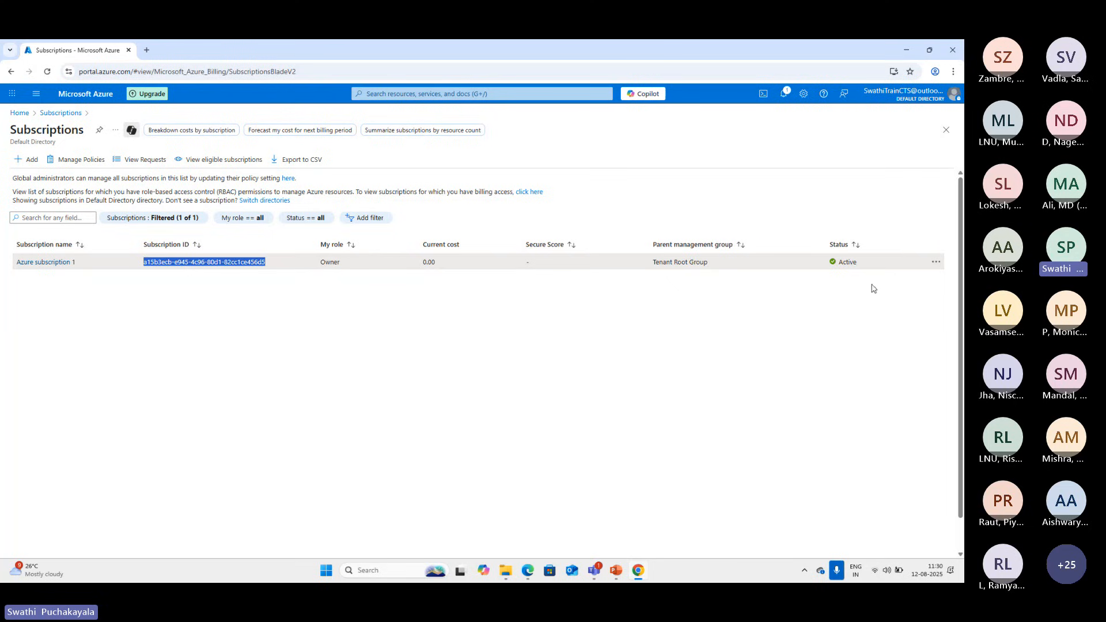
{"action": "left_click", "coordinate": [45, 261]}
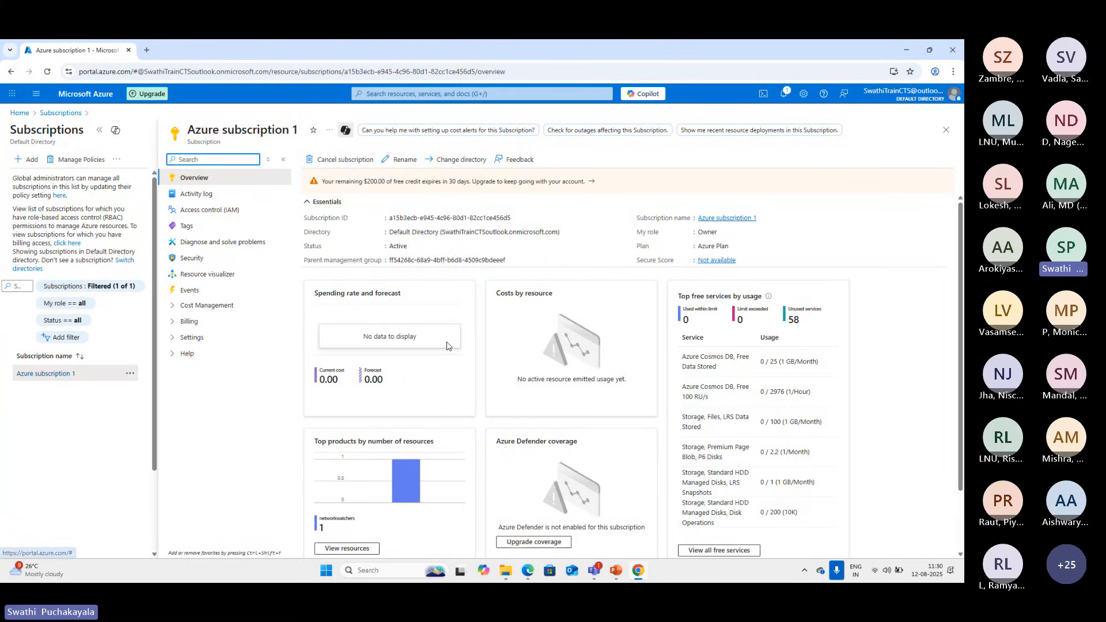
{"action": "left_click", "coordinate": [19, 113]}
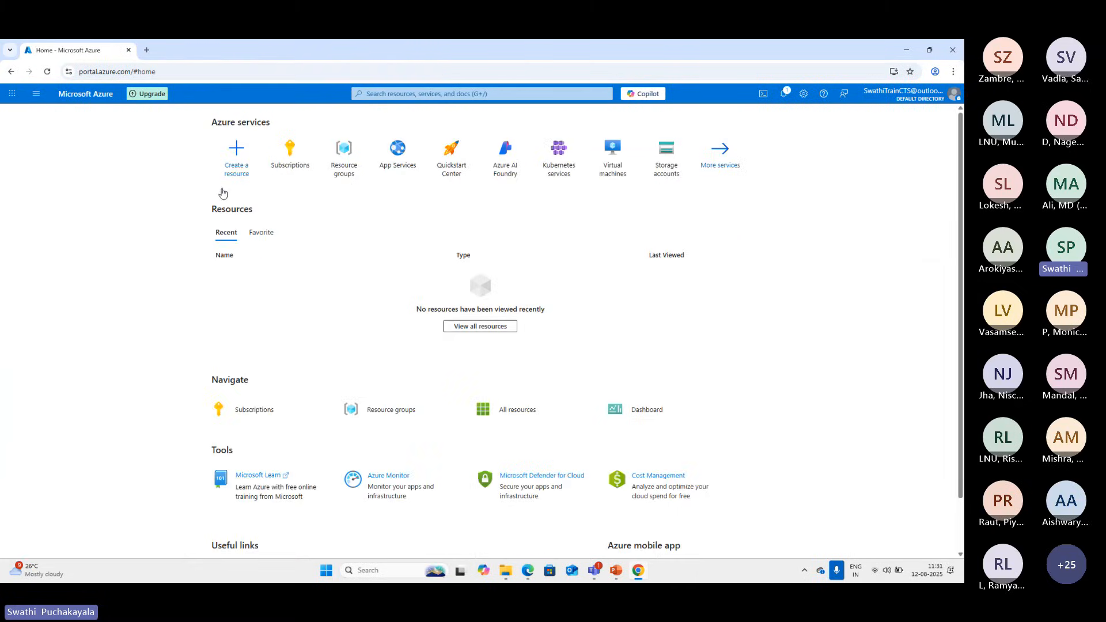
Start adding a subscription, review the Basics, Advanced, Budget, Tags and Review + create sections, and return home without creating it
{"action": "left_click", "coordinate": [293, 155]}
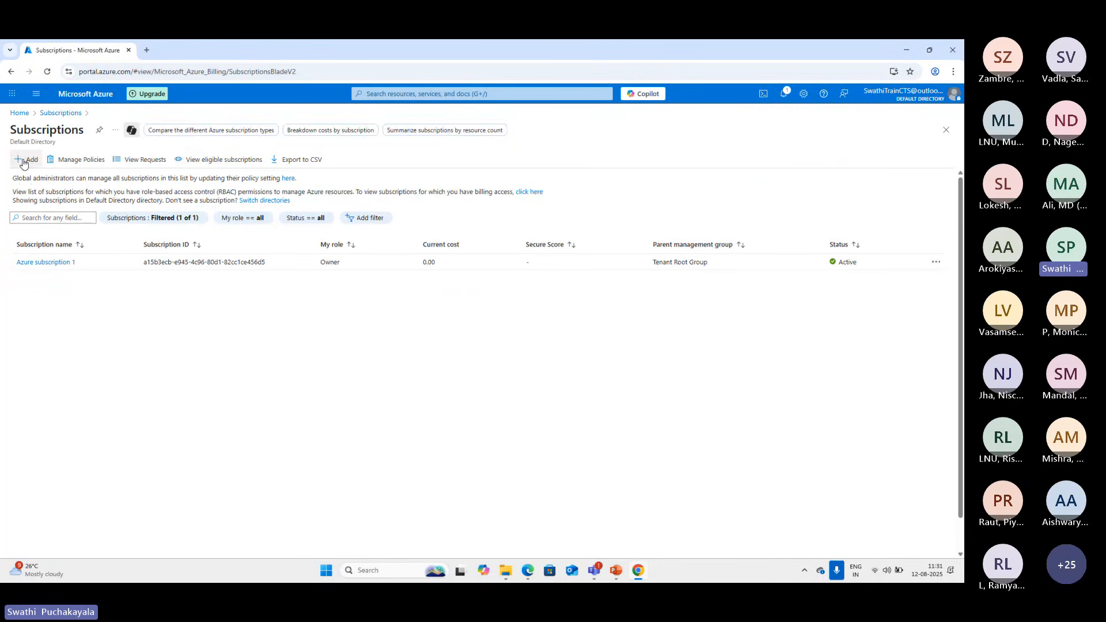
{"action": "left_click", "coordinate": [25, 160]}
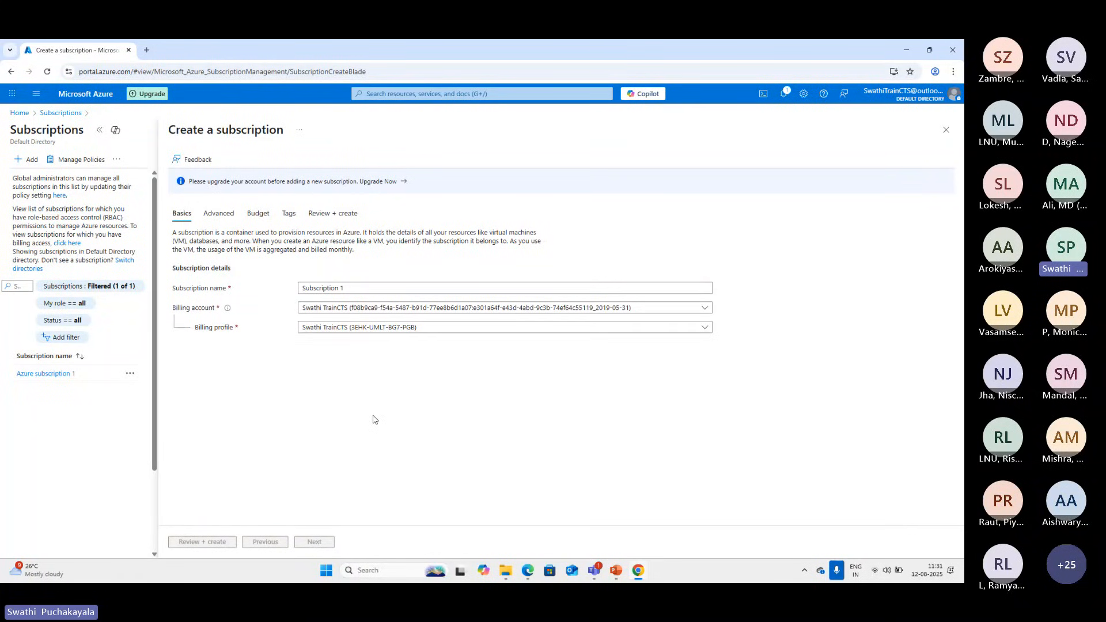
{"action": "left_click", "coordinate": [219, 214]}
{"action": "left_click", "coordinate": [258, 214]}
{"action": "left_click", "coordinate": [287, 214]}
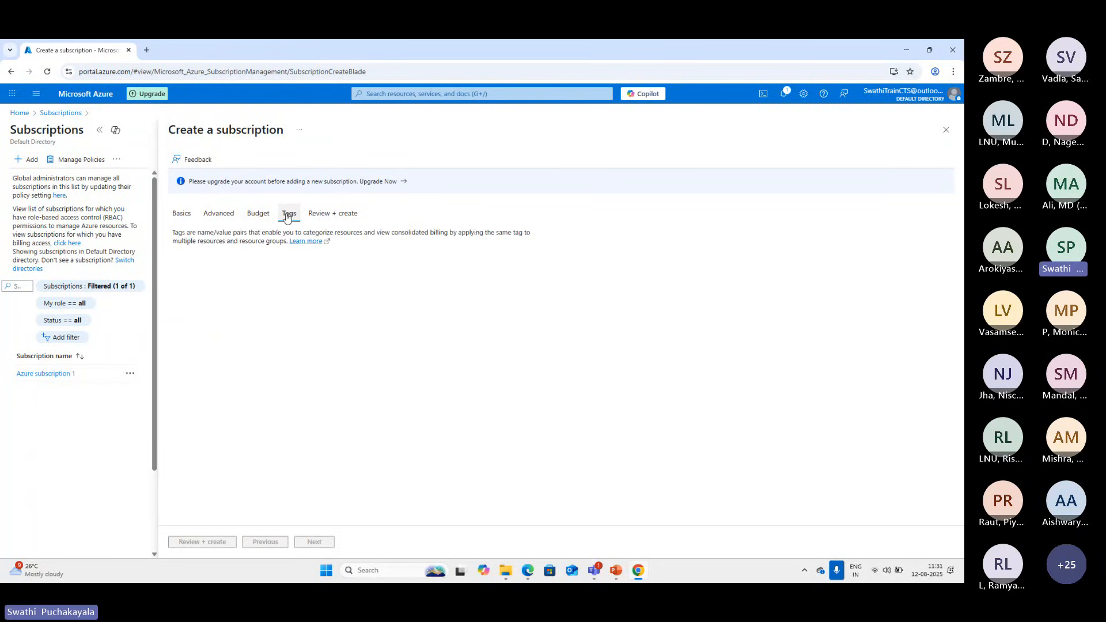
{"action": "left_click", "coordinate": [333, 214]}
{"action": "left_click", "coordinate": [182, 215]}
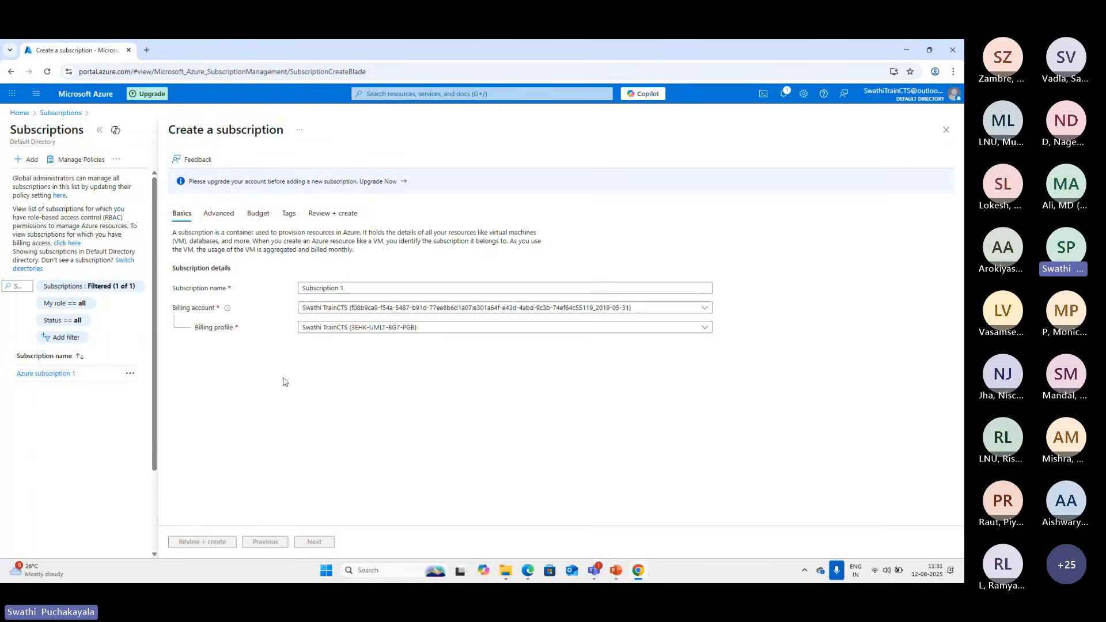
{"action": "left_click", "coordinate": [20, 114]}
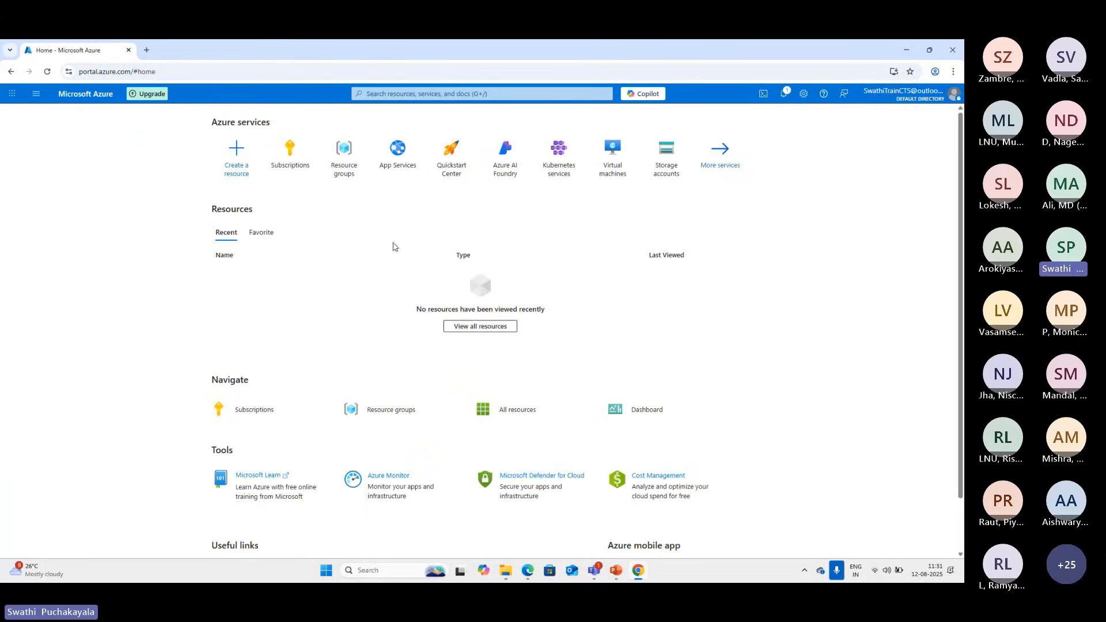
Browse the Marketplace products from the Create a resource page, dismissing the Private Offers notice, and return to the home page
{"action": "left_click", "coordinate": [236, 167]}
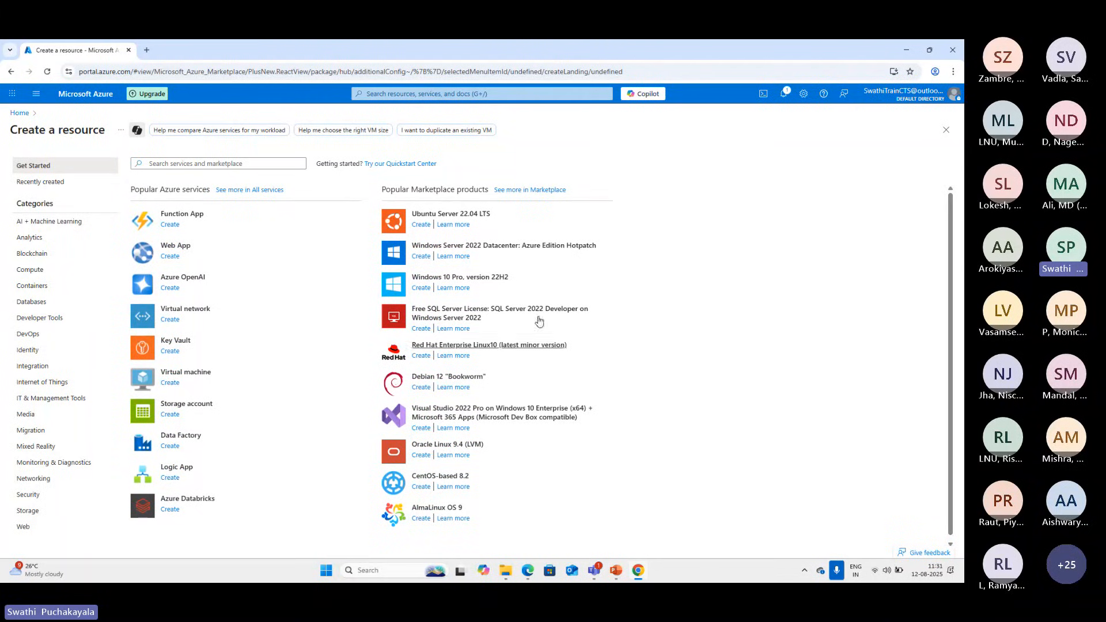
{"action": "left_click", "coordinate": [531, 196]}
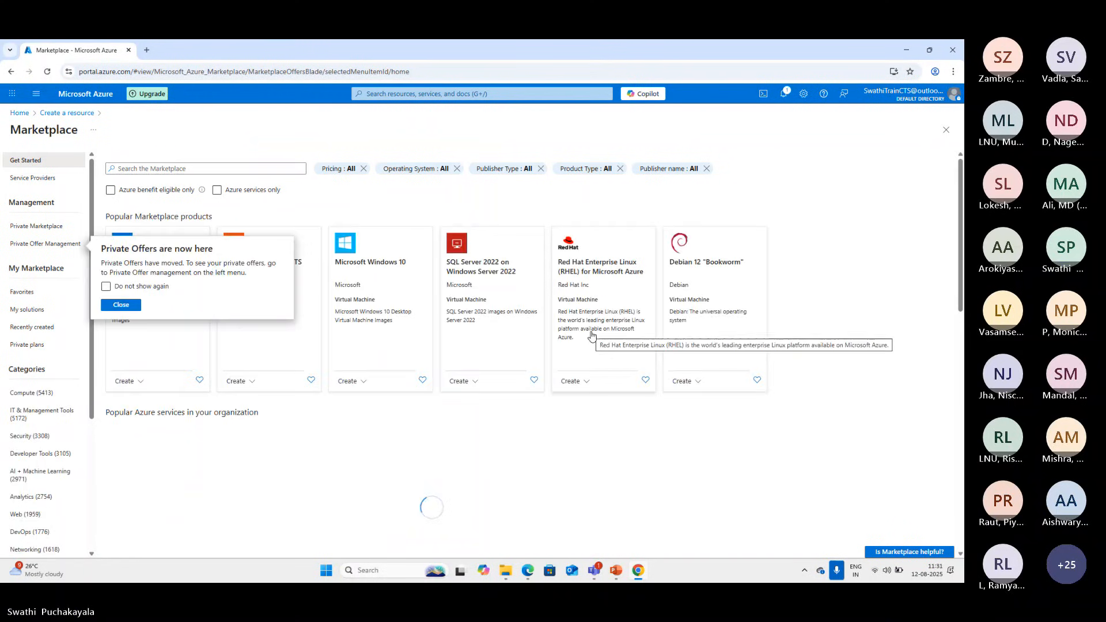
{"action": "left_click", "coordinate": [122, 305]}
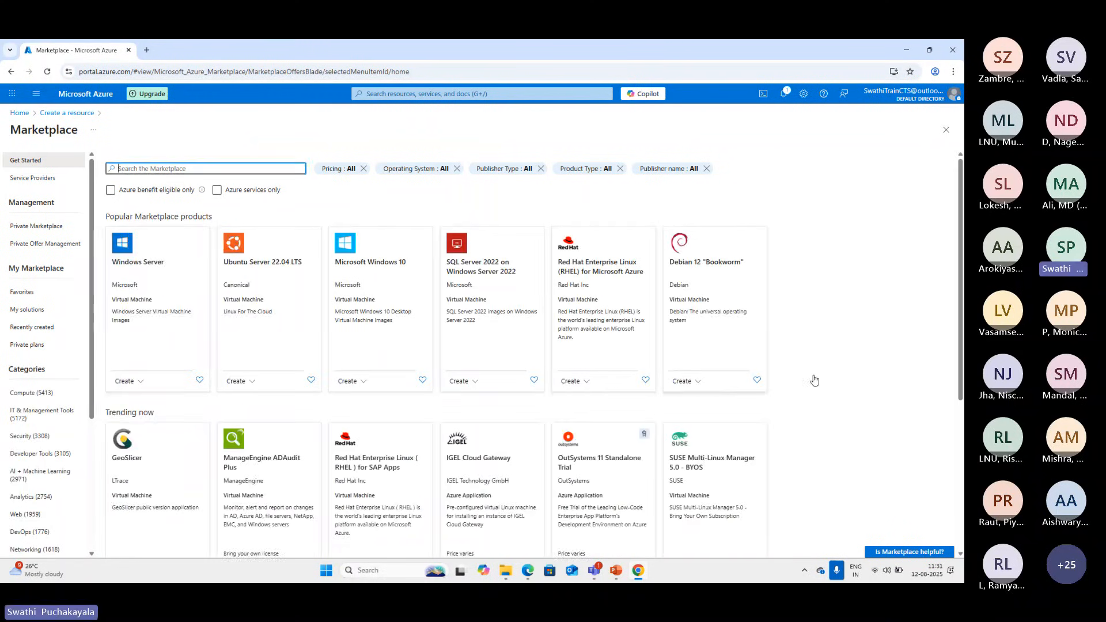
{"action": "scroll", "coordinate": [815, 379], "scroll_direction": "down", "scroll_amount": 5}
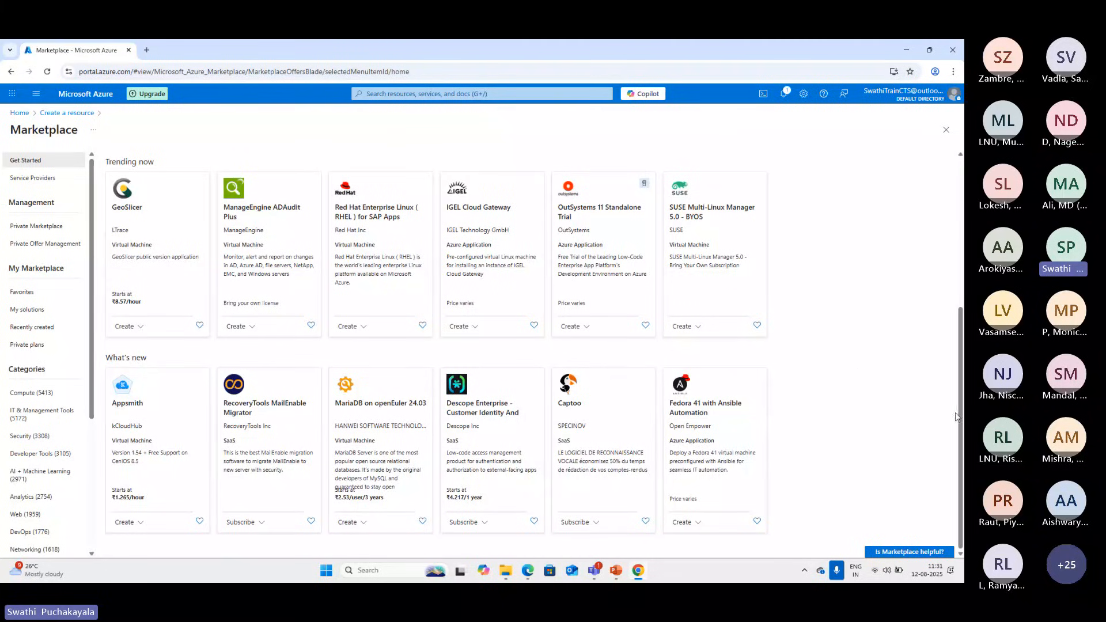
{"action": "left_click_drag", "start_coordinate": [956, 416], "coordinate": [964, 273]}
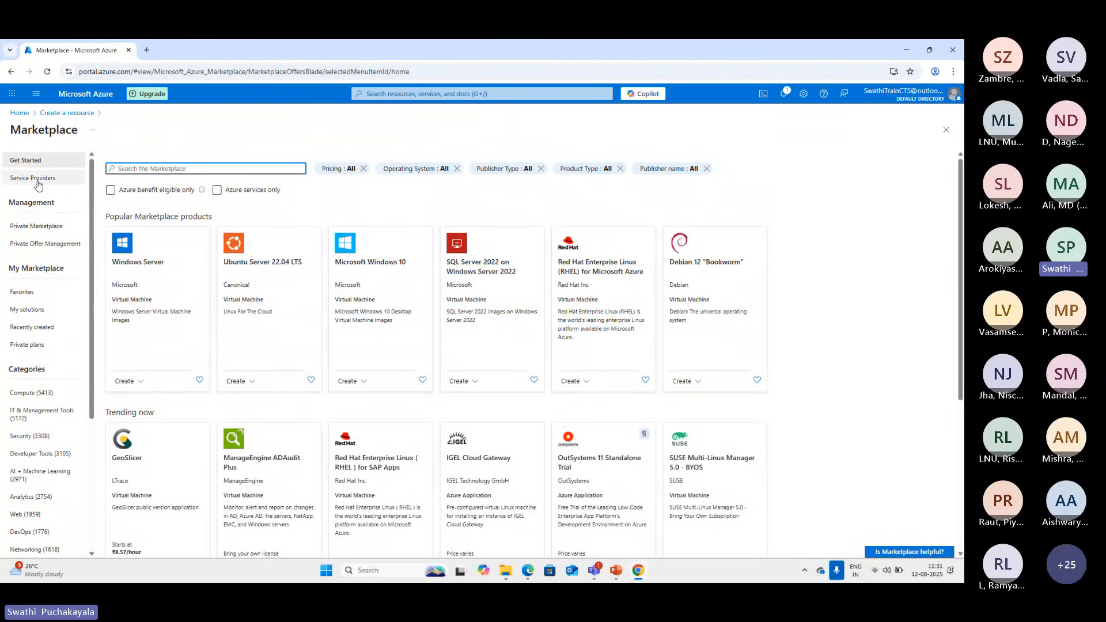
{"action": "left_click", "coordinate": [26, 114]}
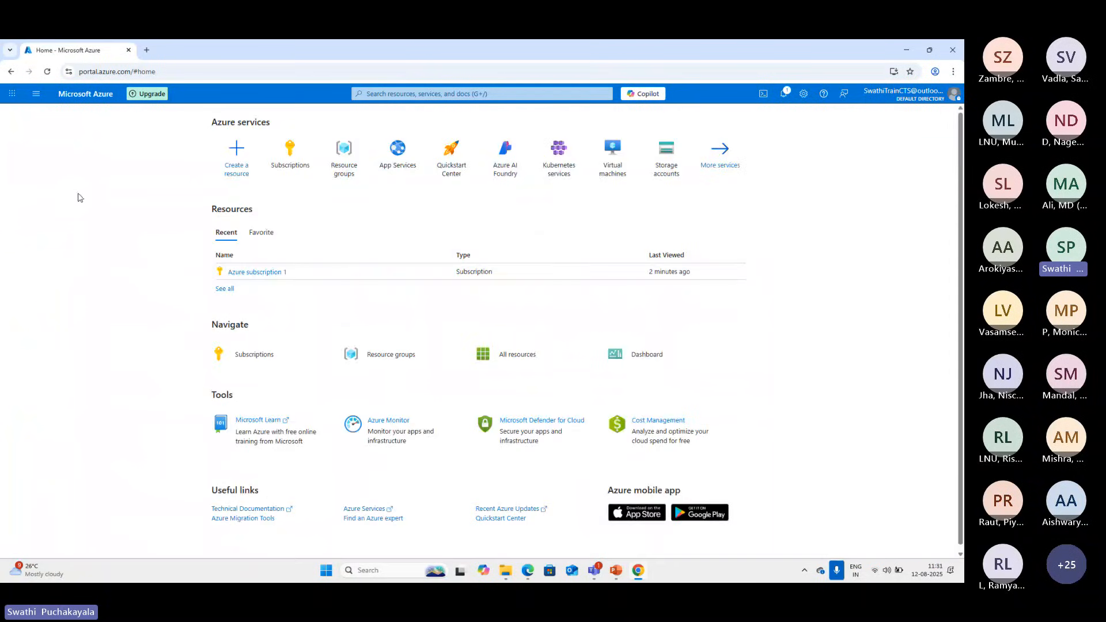
Start creating a virtual machine from the popular Azure services and look through the Basics form
{"action": "left_click", "coordinate": [233, 173]}
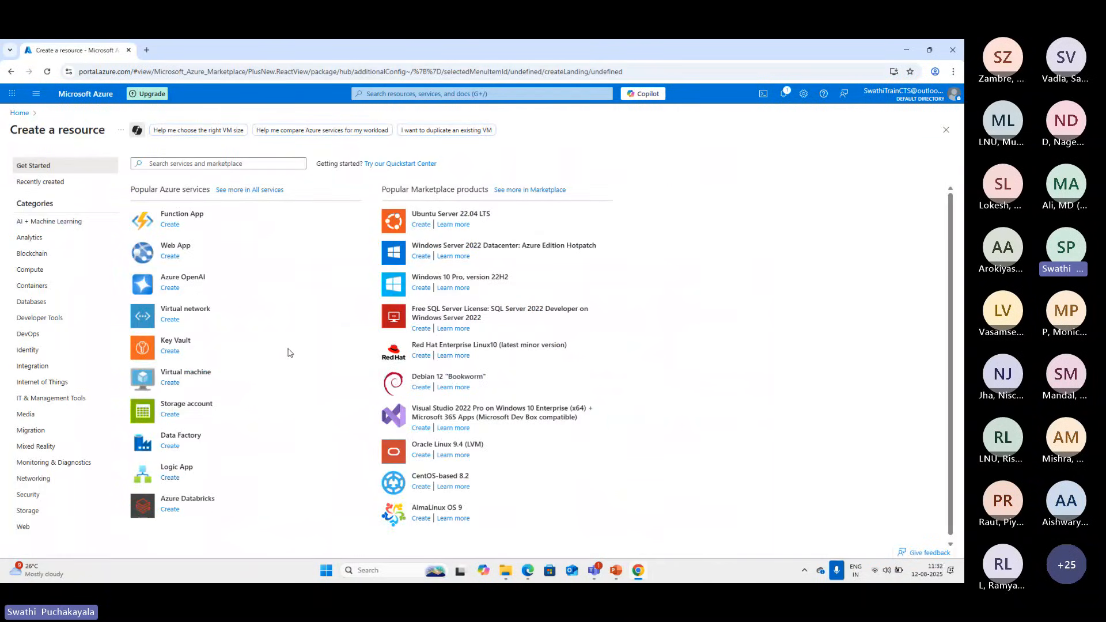
{"action": "scroll", "coordinate": [570, 453], "scroll_direction": "down", "scroll_amount": 1}
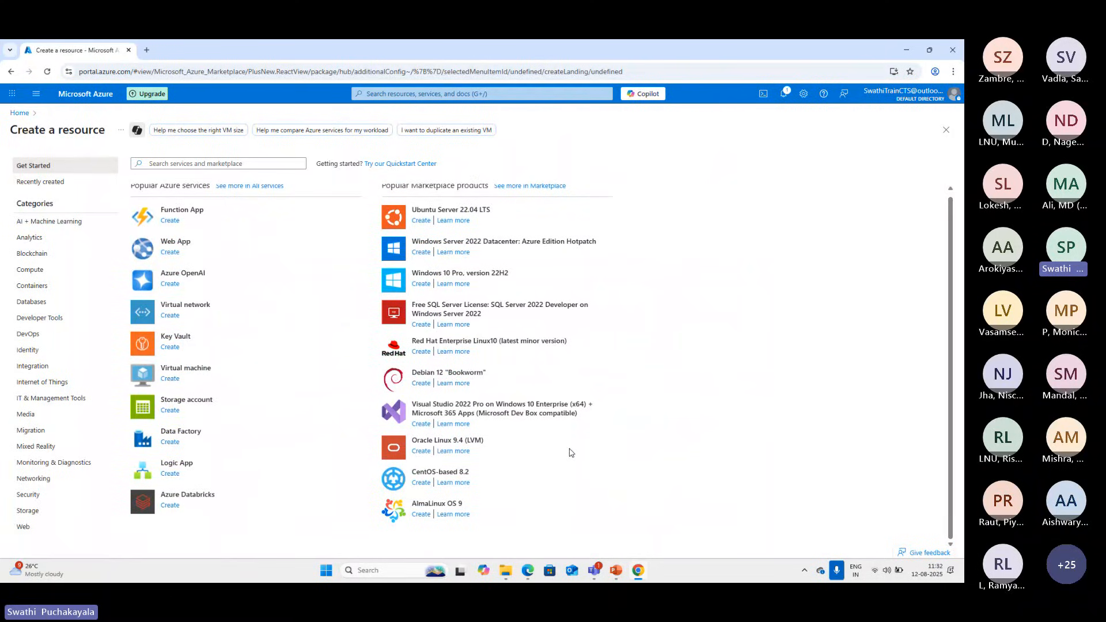
{"action": "left_click", "coordinate": [171, 379]}
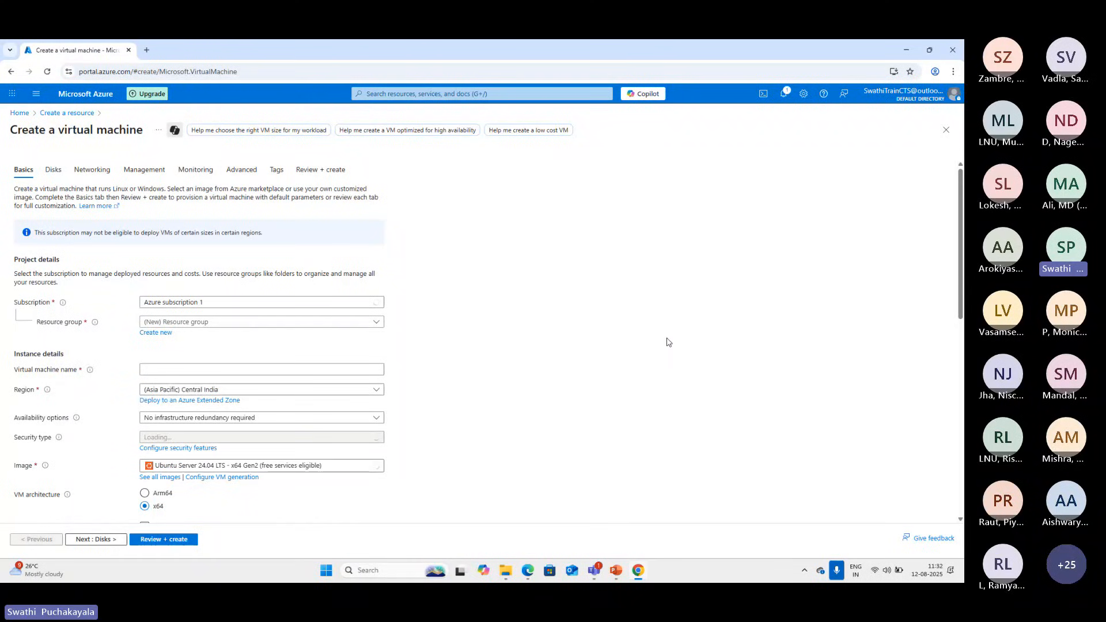
{"action": "scroll", "coordinate": [674, 393], "scroll_direction": "down", "scroll_amount": 3}
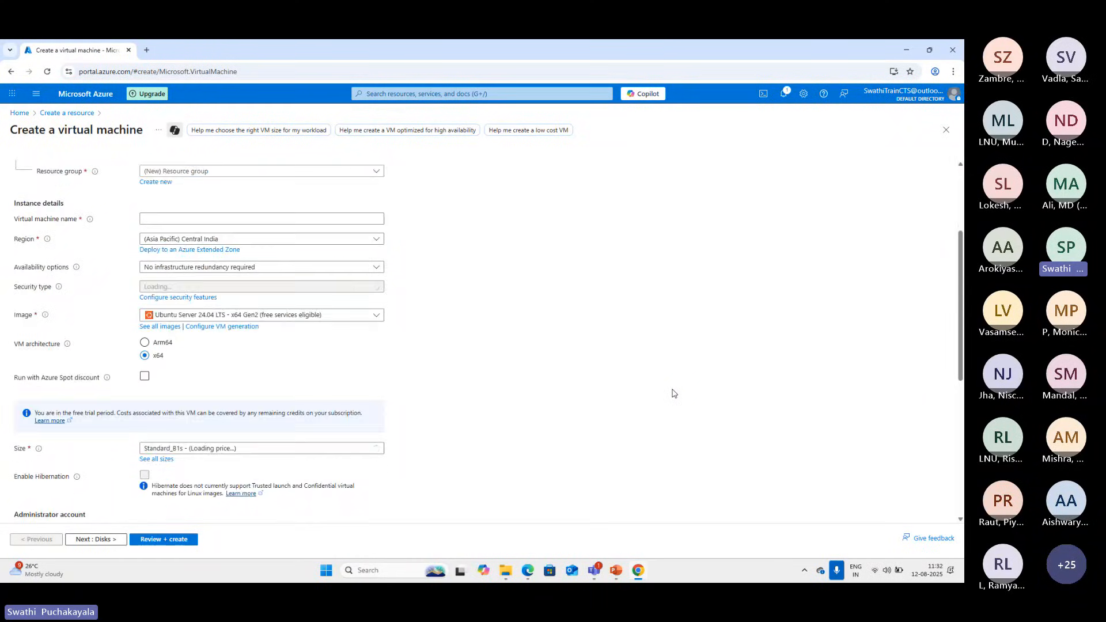
{"action": "scroll", "coordinate": [674, 394], "scroll_direction": "down", "scroll_amount": 4}
{"action": "scroll", "coordinate": [672, 390], "scroll_direction": "up", "scroll_amount": 7}
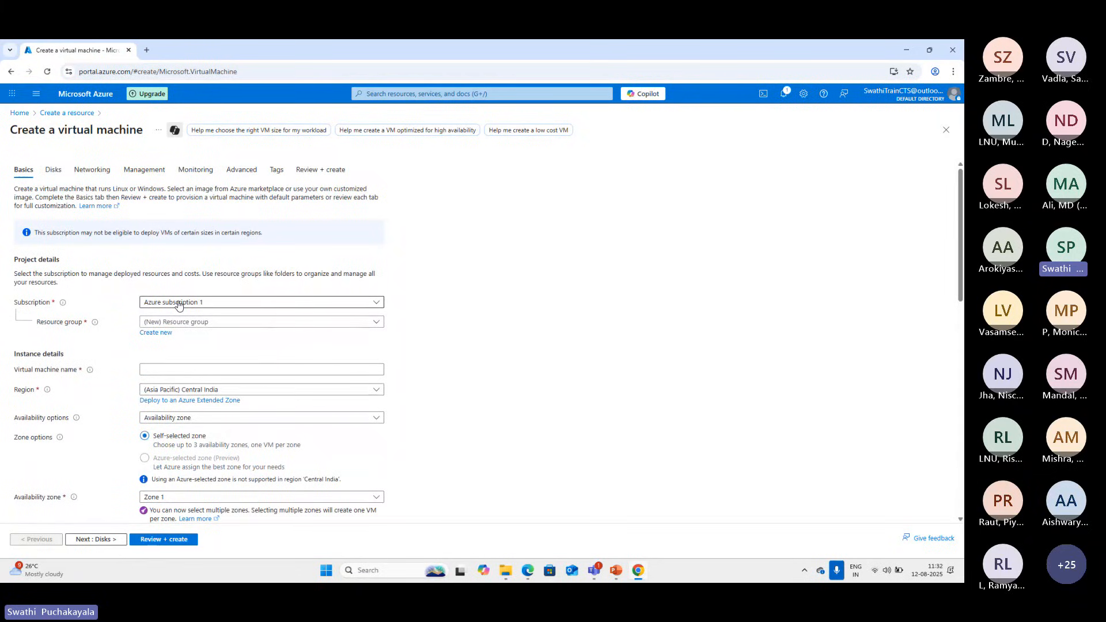
Check the subscription and existing resource group choices, and create a new resource group named TestVMGroup for the virtual machine
{"action": "left_click", "coordinate": [378, 305]}
{"action": "left_click", "coordinate": [379, 305]}
{"action": "left_click", "coordinate": [204, 328]}
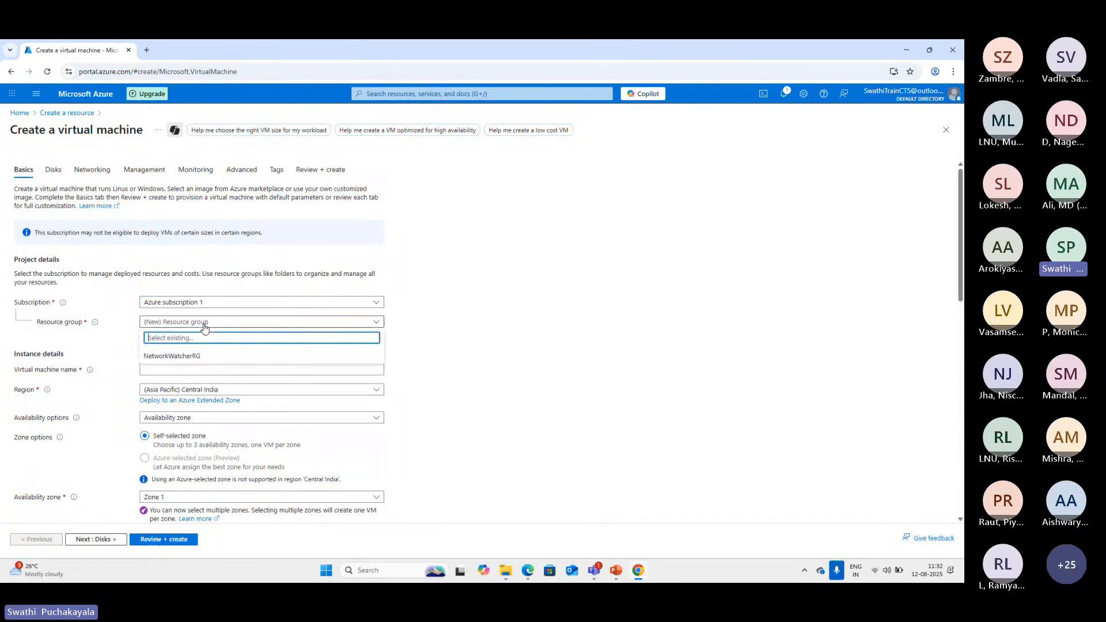
{"action": "left_click", "coordinate": [204, 326]}
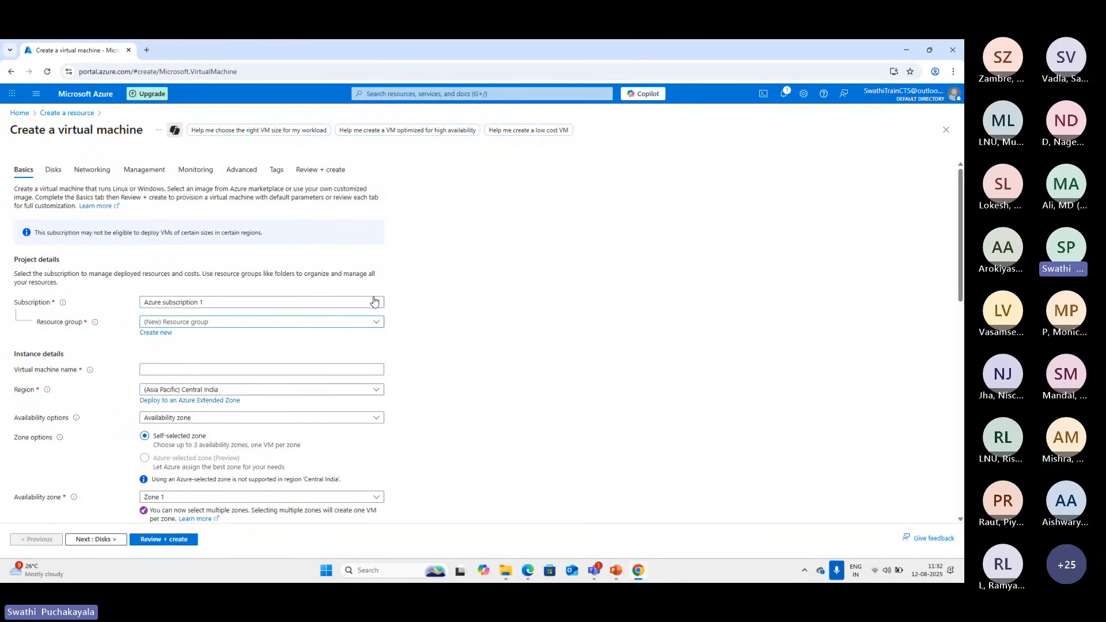
{"action": "left_click", "coordinate": [154, 332]}
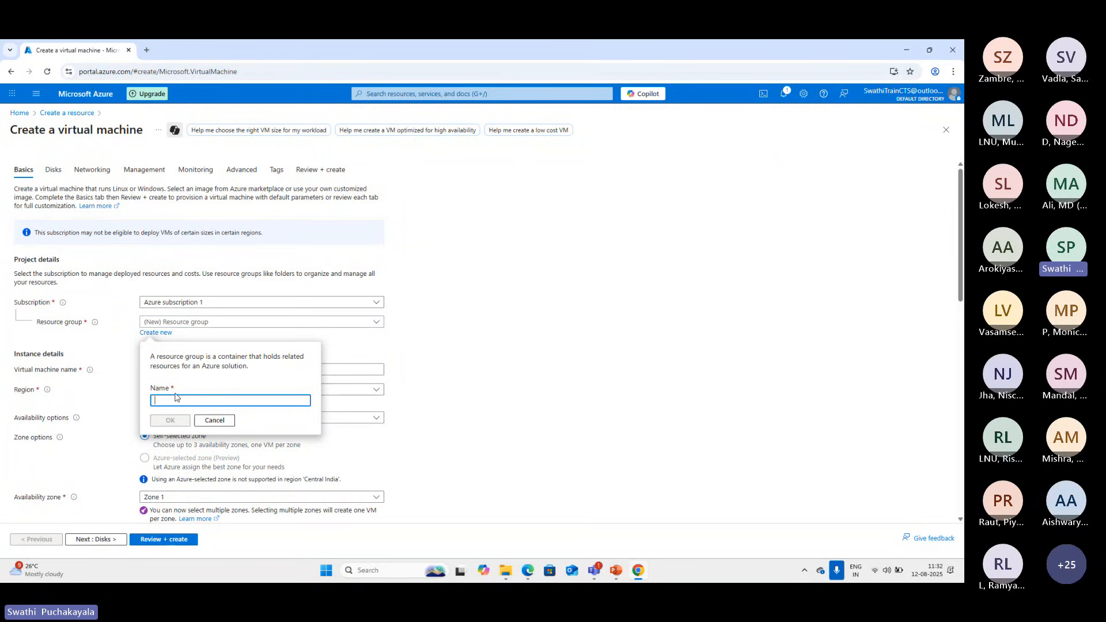
{"action": "type", "text": "TestVMGrou"}
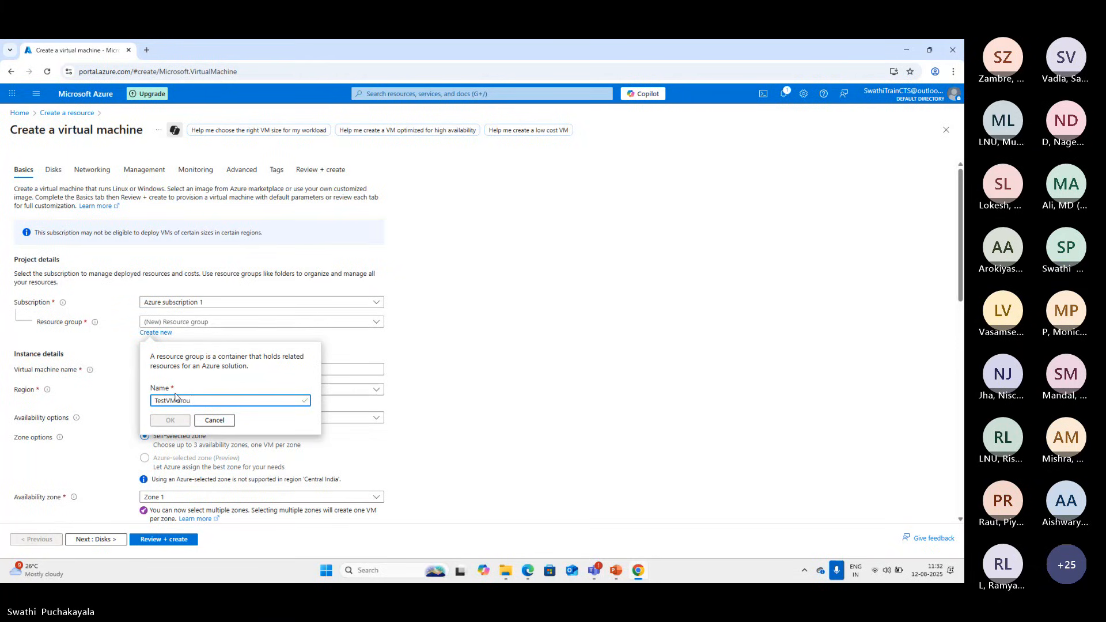
{"action": "type", "text": "p"}
{"action": "left_click", "coordinate": [169, 427]}
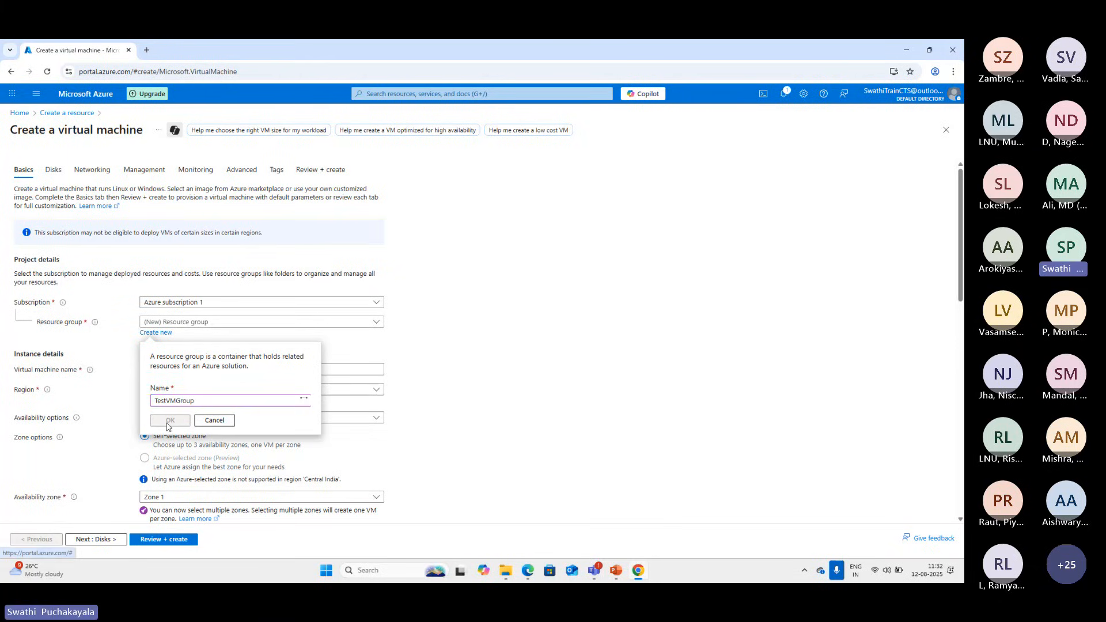
{"action": "left_click", "coordinate": [169, 426]}
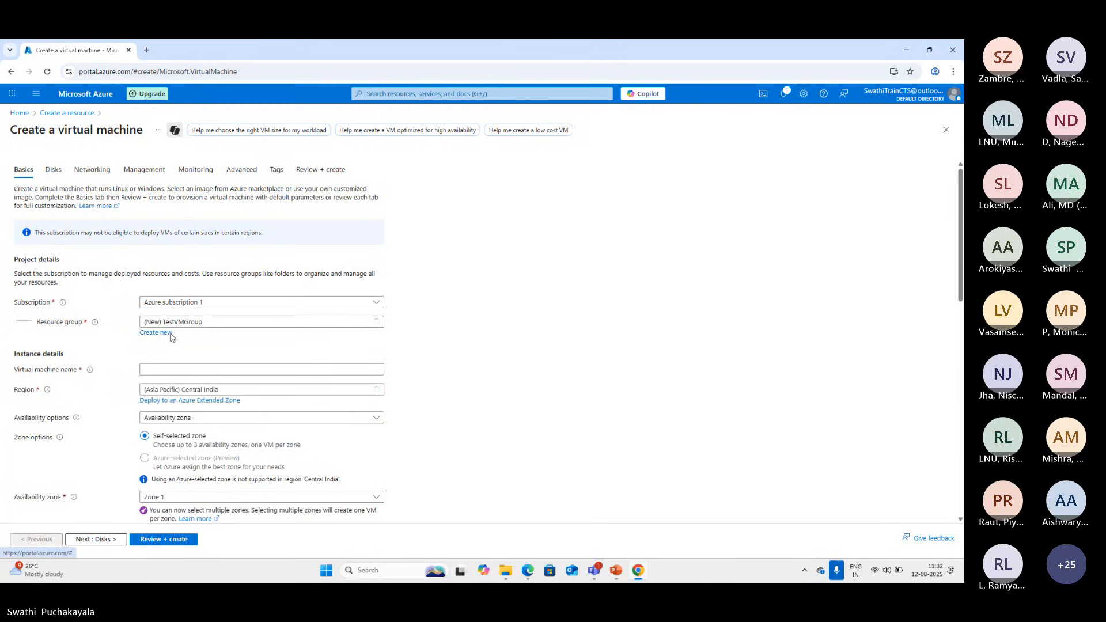
Name the virtual machine TestVM in the instance details
{"action": "scroll", "coordinate": [52, 356], "scroll_direction": "down", "scroll_amount": 1}
{"action": "left_click", "coordinate": [248, 319]}
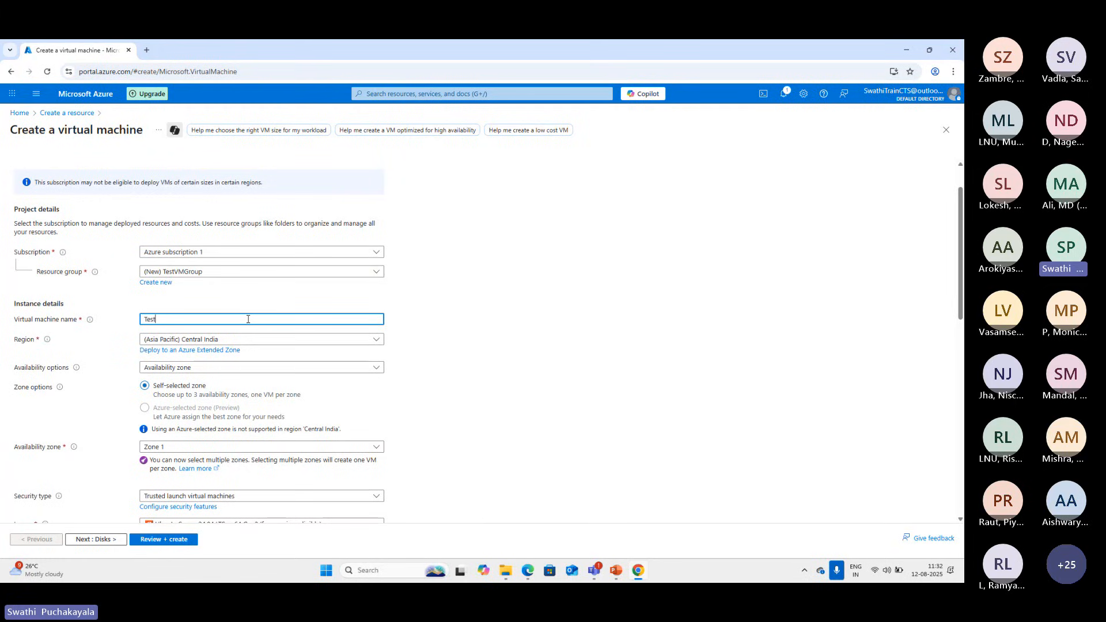
{"action": "type", "text": "TestVM"}
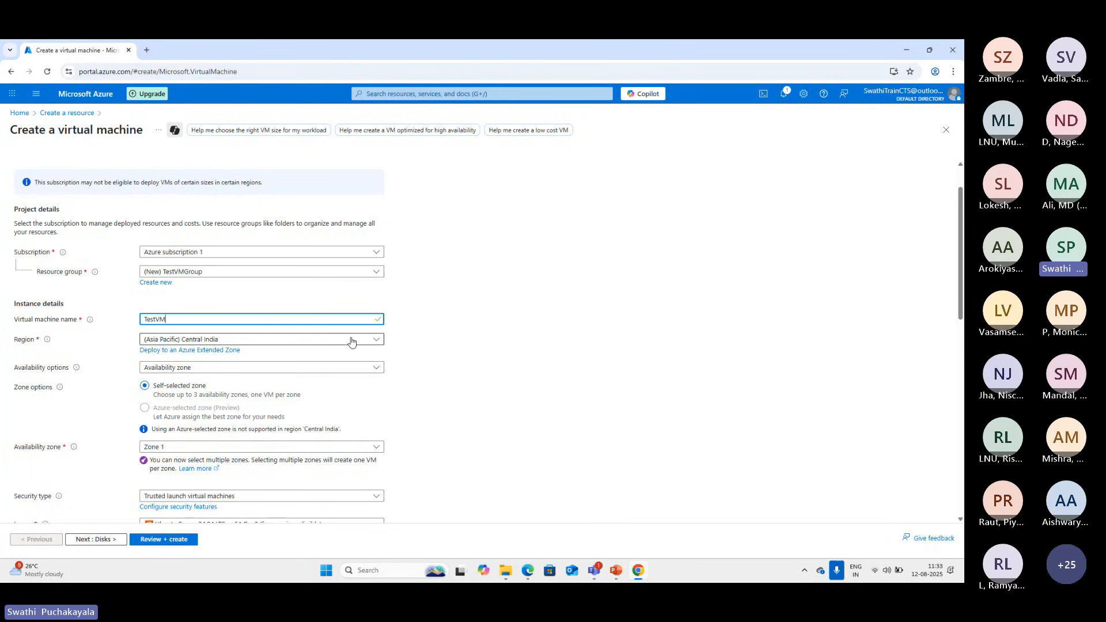
Look through the available regions and set the virtual machine's region to (US) East US
{"action": "left_click", "coordinate": [375, 342]}
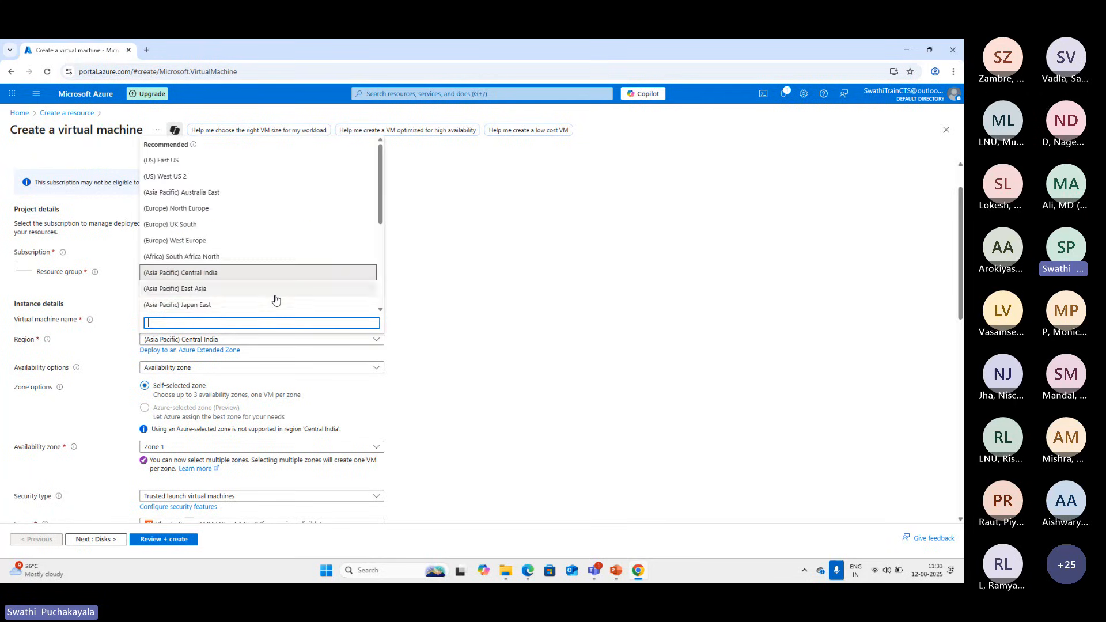
{"action": "scroll", "coordinate": [276, 299], "scroll_direction": "down", "scroll_amount": 2}
{"action": "scroll", "coordinate": [275, 299], "scroll_direction": "down", "scroll_amount": 2}
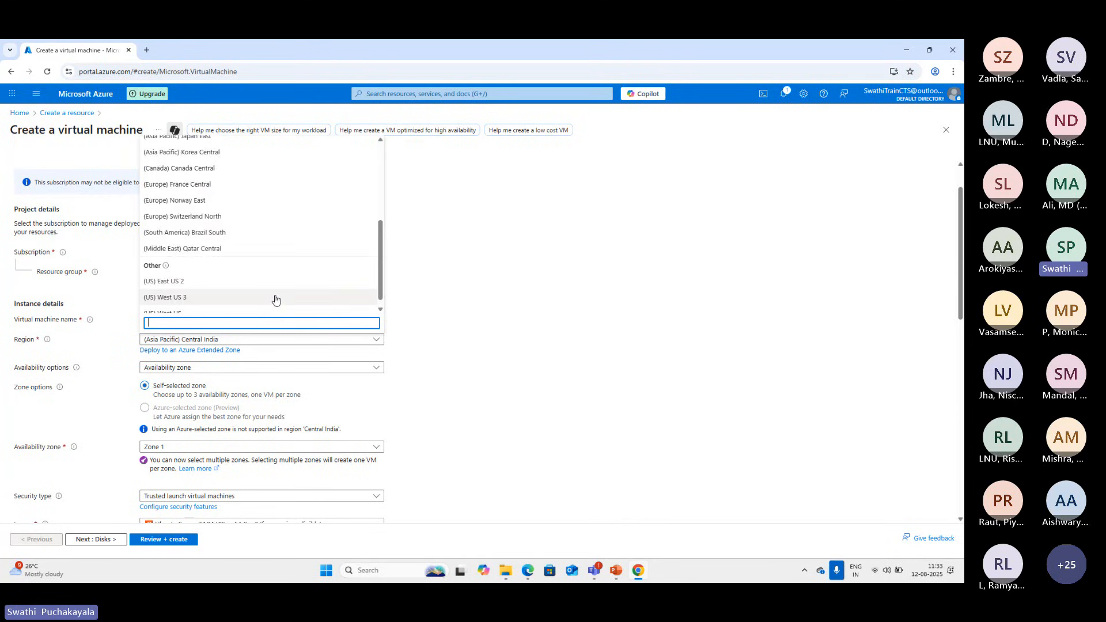
{"action": "scroll", "coordinate": [274, 298], "scroll_direction": "up", "scroll_amount": 5}
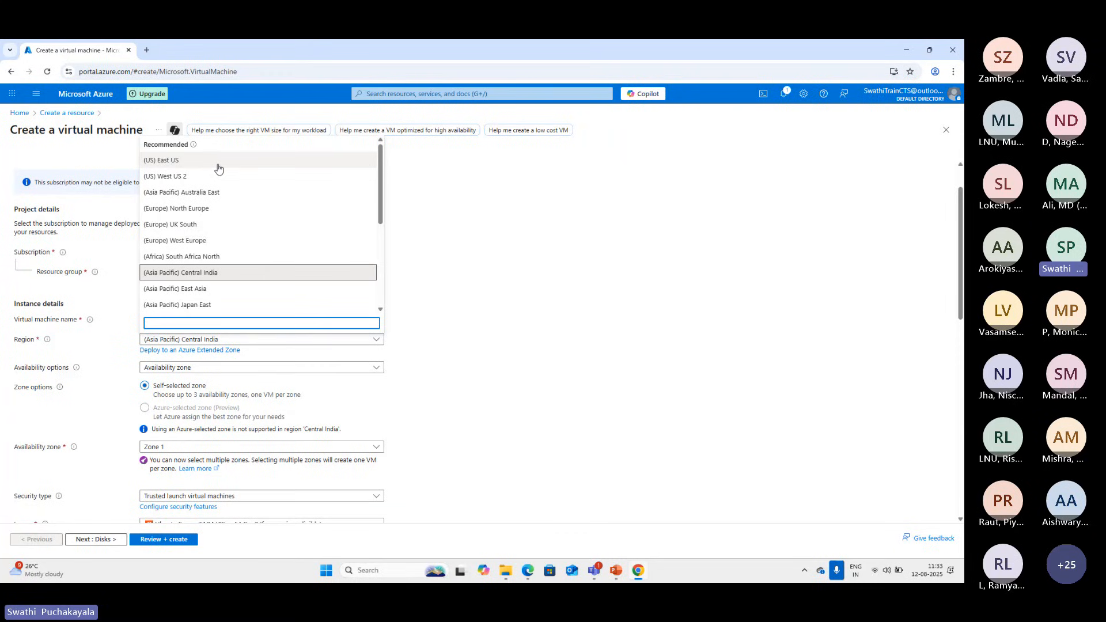
{"action": "left_click", "coordinate": [173, 166]}
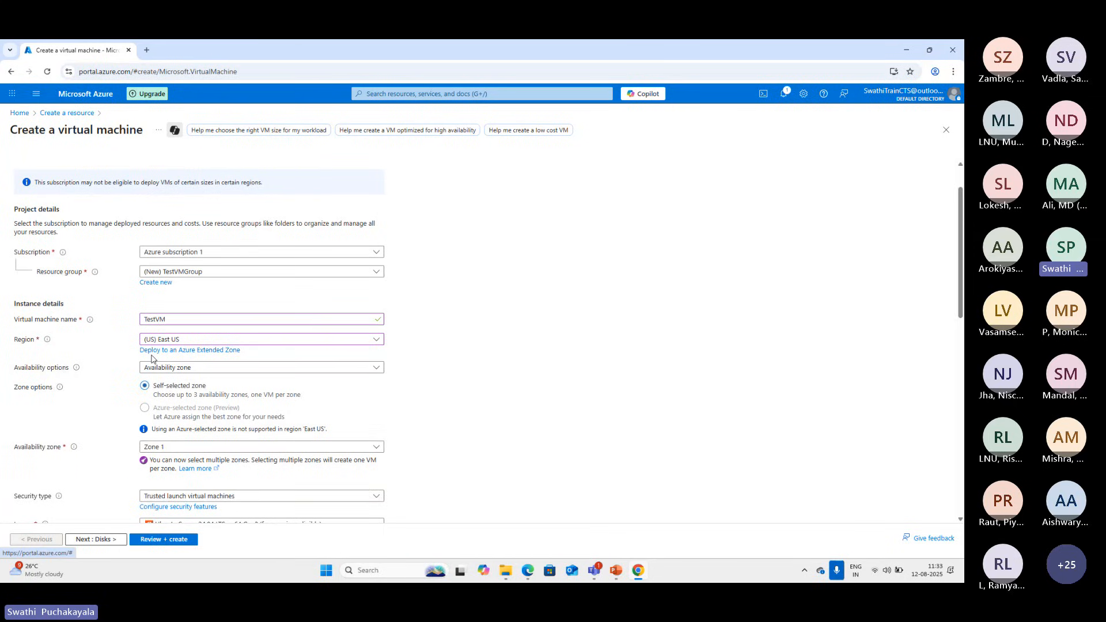
Review the availability options, keeping Availability zone selected, and check the zone choices for the East US region
{"action": "left_click", "coordinate": [353, 369]}
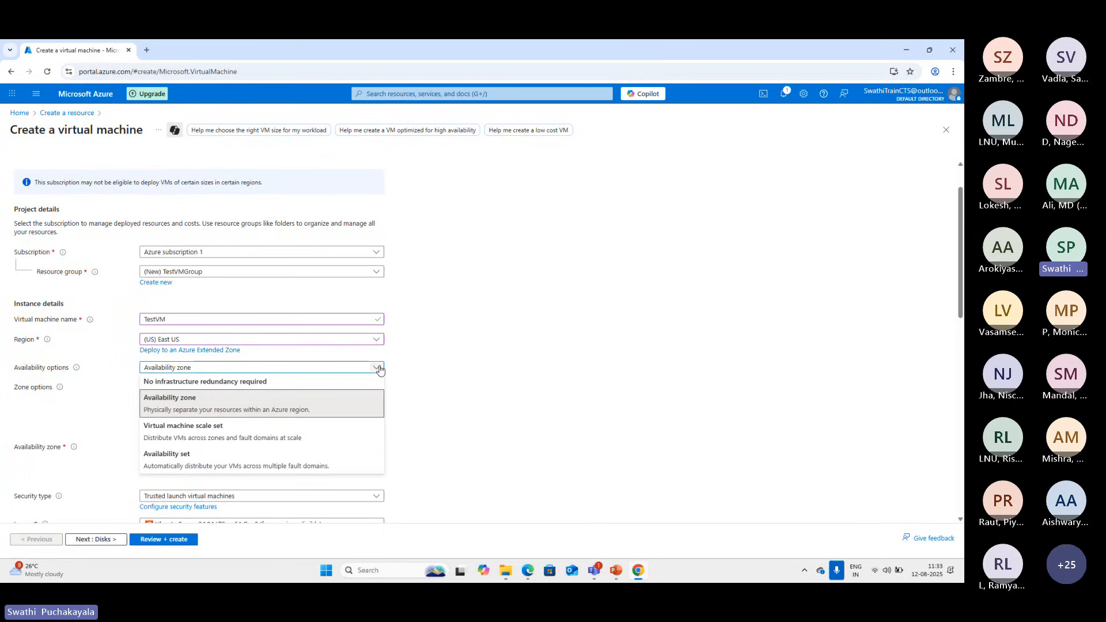
{"action": "left_click", "coordinate": [201, 403]}
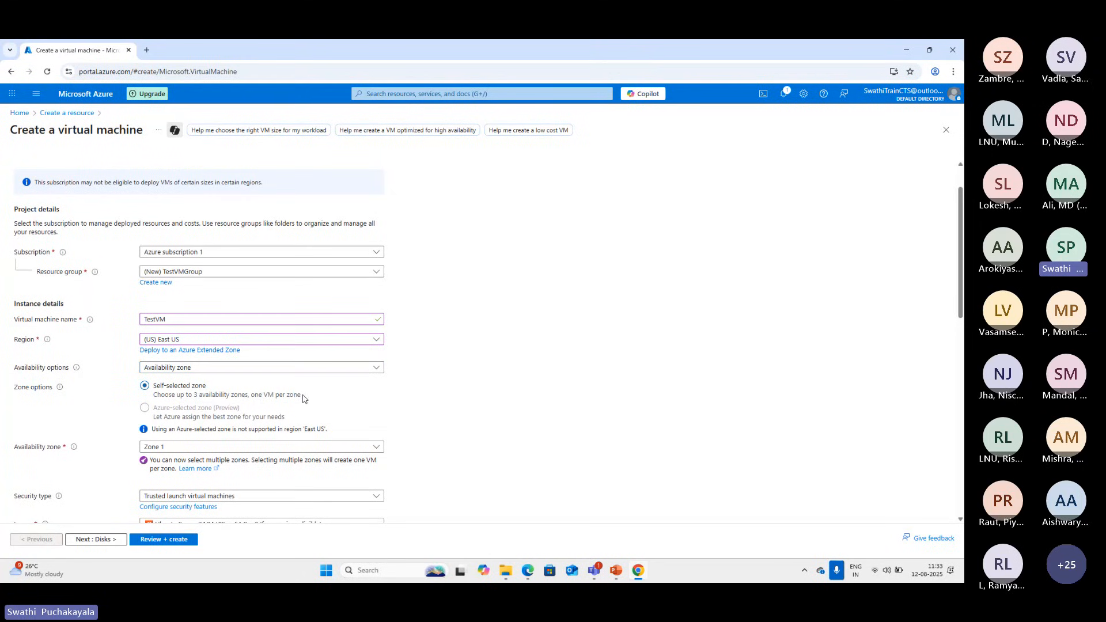
{"action": "left_click", "coordinate": [182, 447]}
{"action": "left_click", "coordinate": [357, 420]}
{"action": "scroll", "coordinate": [356, 420], "scroll_direction": "down", "scroll_amount": 3}
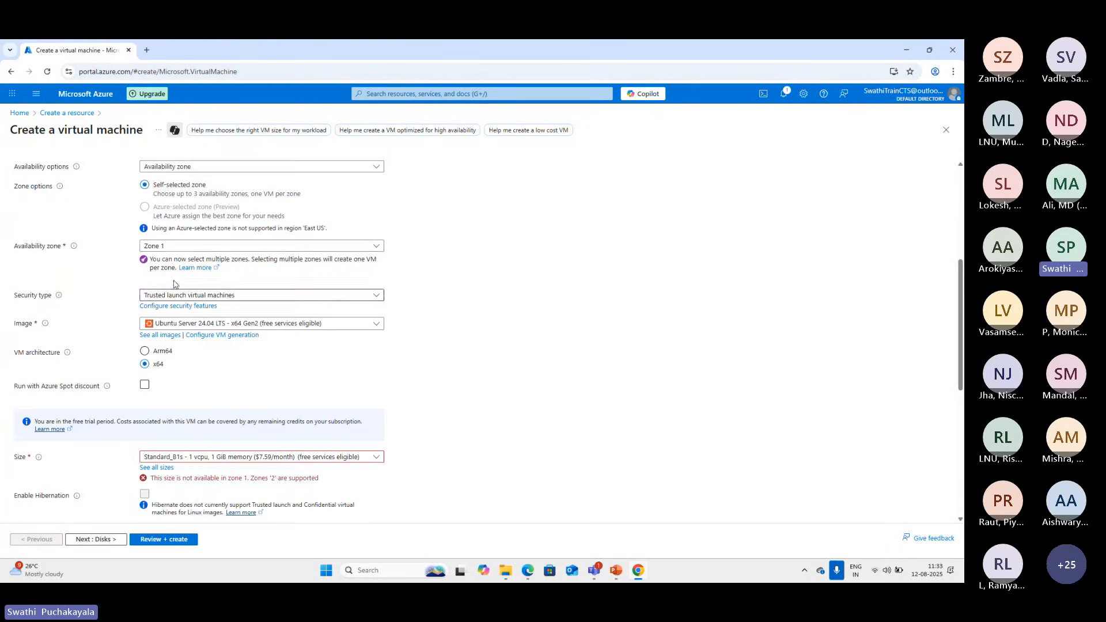
{"action": "left_click", "coordinate": [378, 247]}
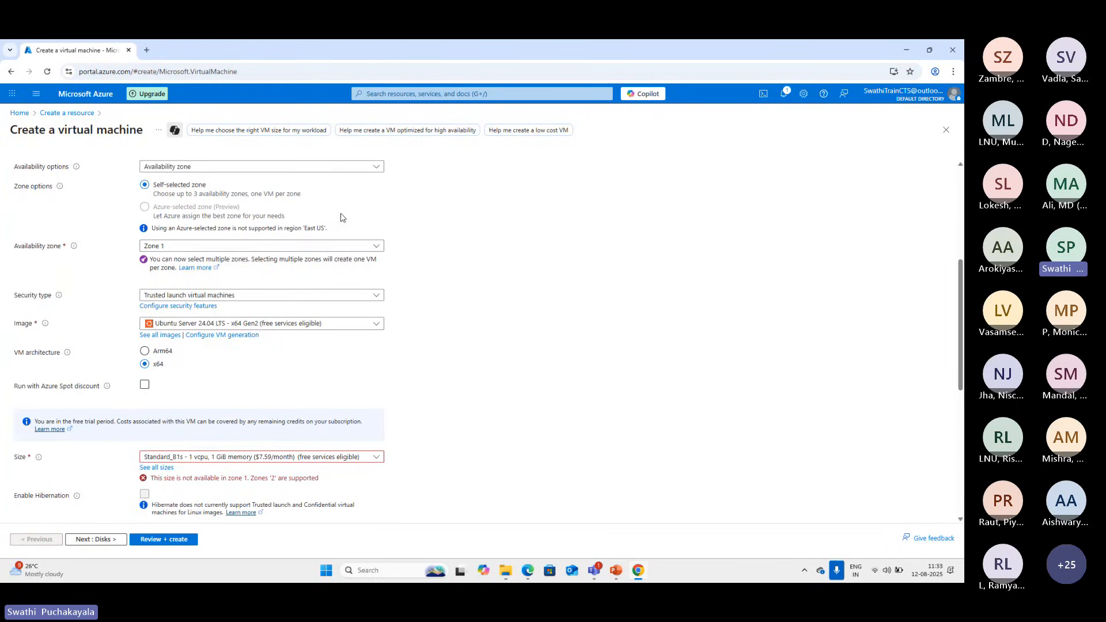
{"action": "scroll", "coordinate": [357, 362], "scroll_direction": "up", "scroll_amount": 4}
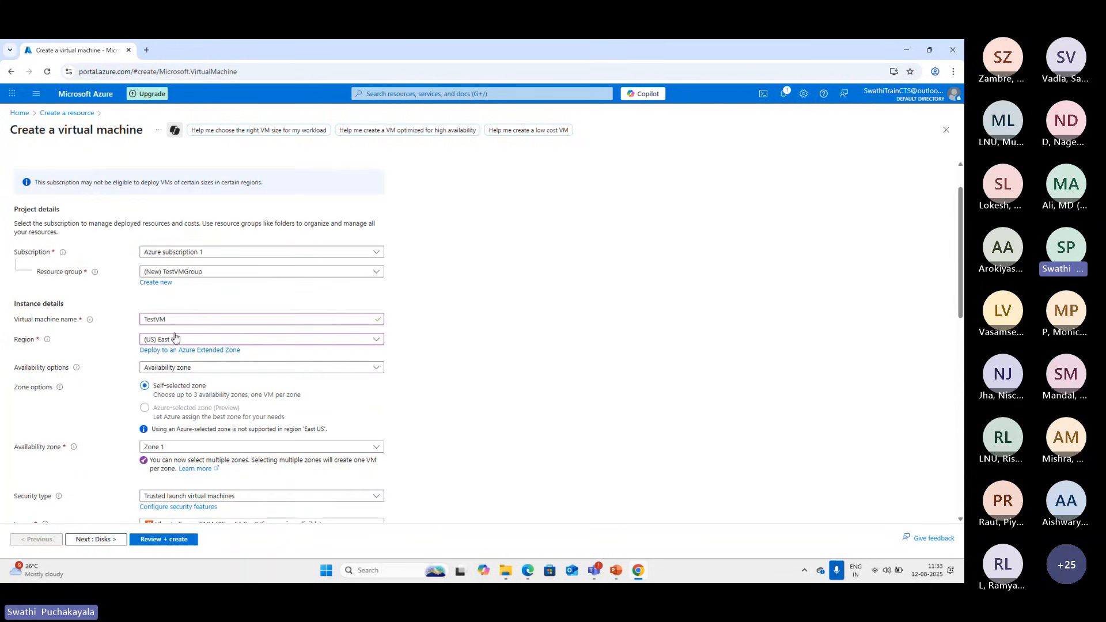
Try the (Asia Pacific) East Asia region and check its availability options and availability zone choices
{"action": "left_click", "coordinate": [369, 340]}
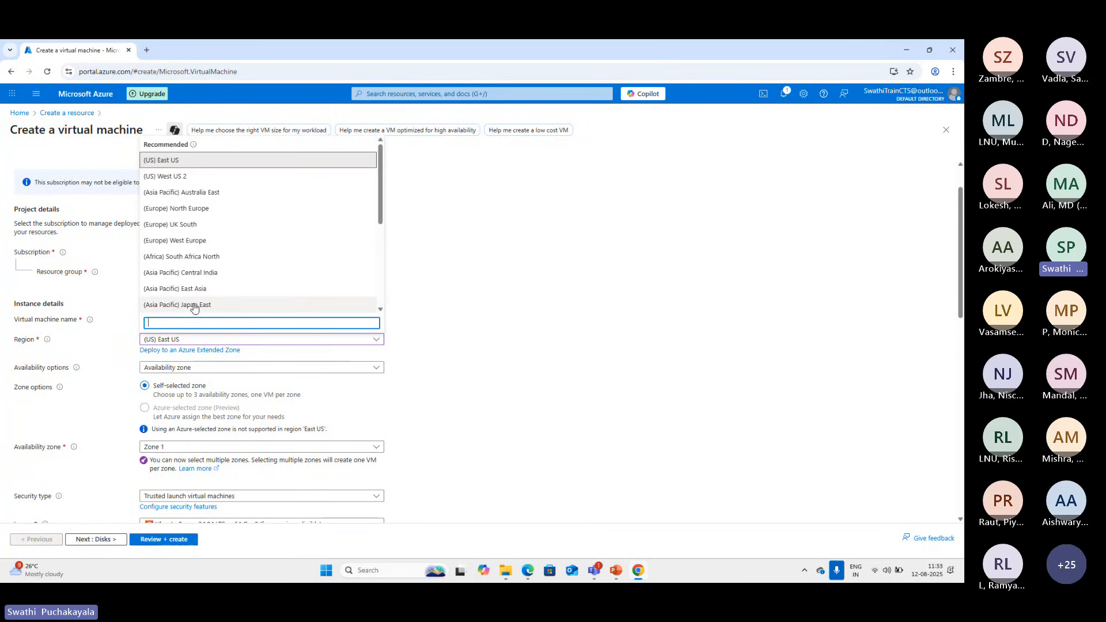
{"action": "left_click", "coordinate": [181, 291]}
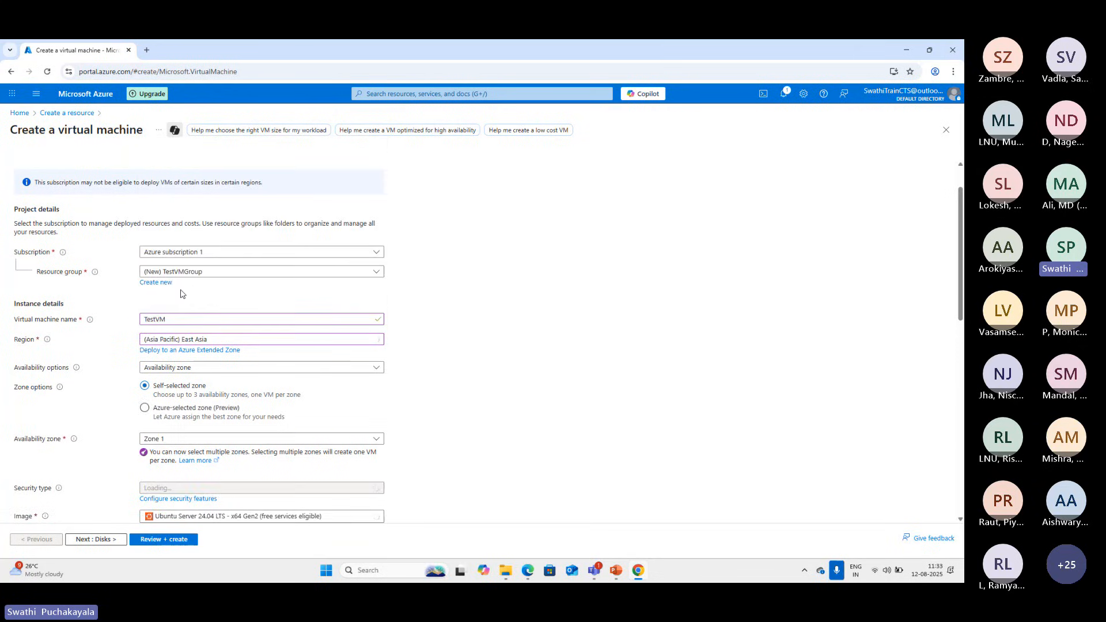
{"action": "scroll", "coordinate": [330, 432], "scroll_direction": "down", "scroll_amount": 1}
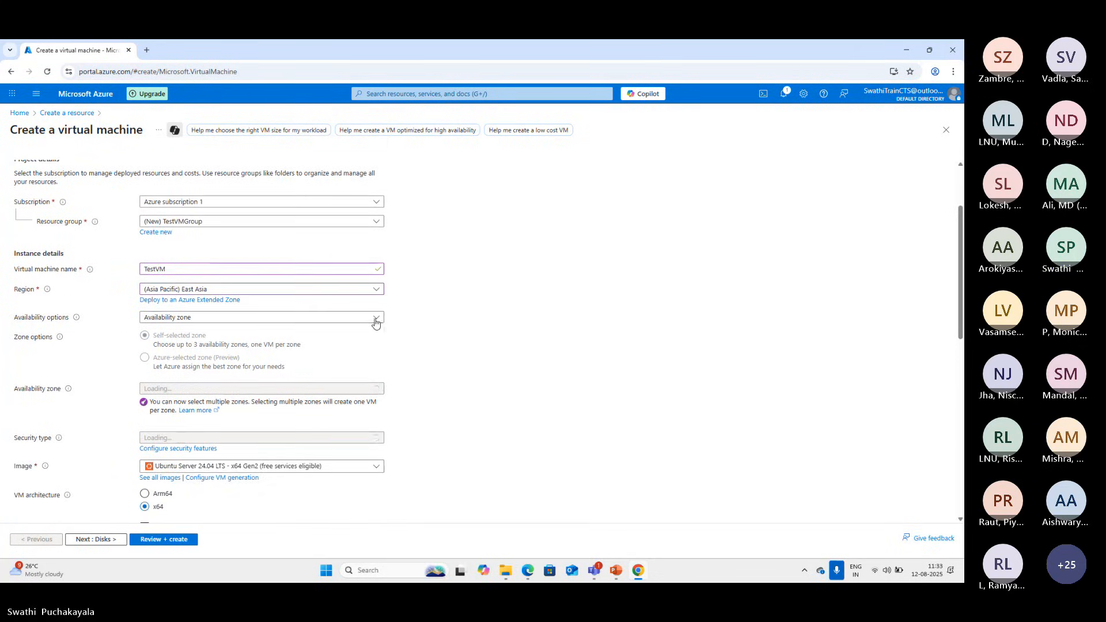
{"action": "left_click", "coordinate": [377, 317]}
{"action": "left_click", "coordinate": [376, 321]}
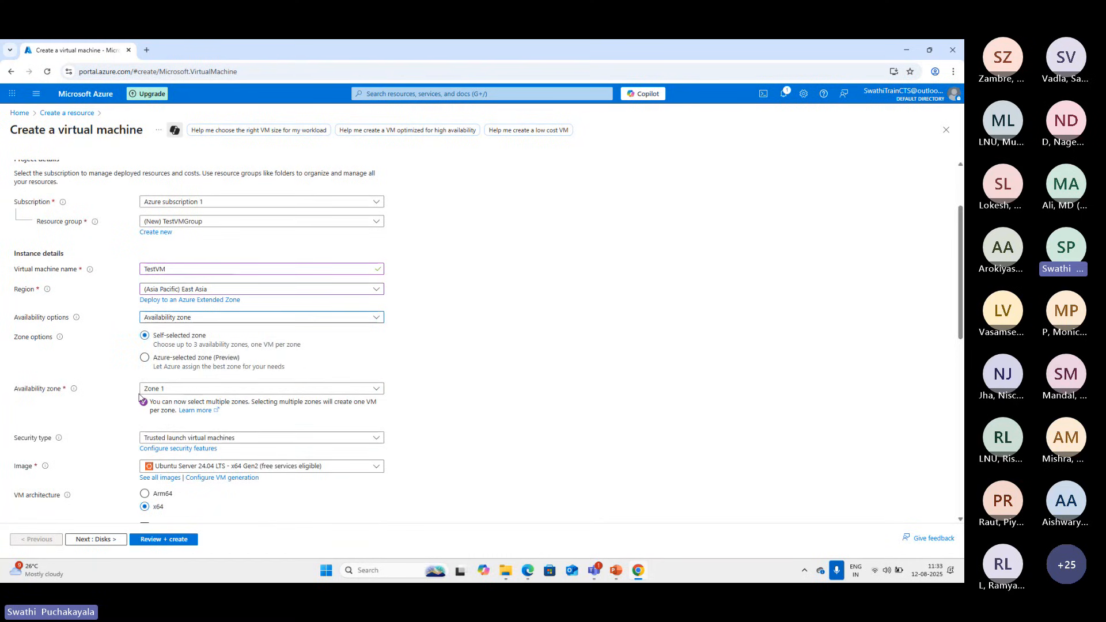
{"action": "left_click", "coordinate": [346, 388]}
{"action": "left_click", "coordinate": [326, 355]}
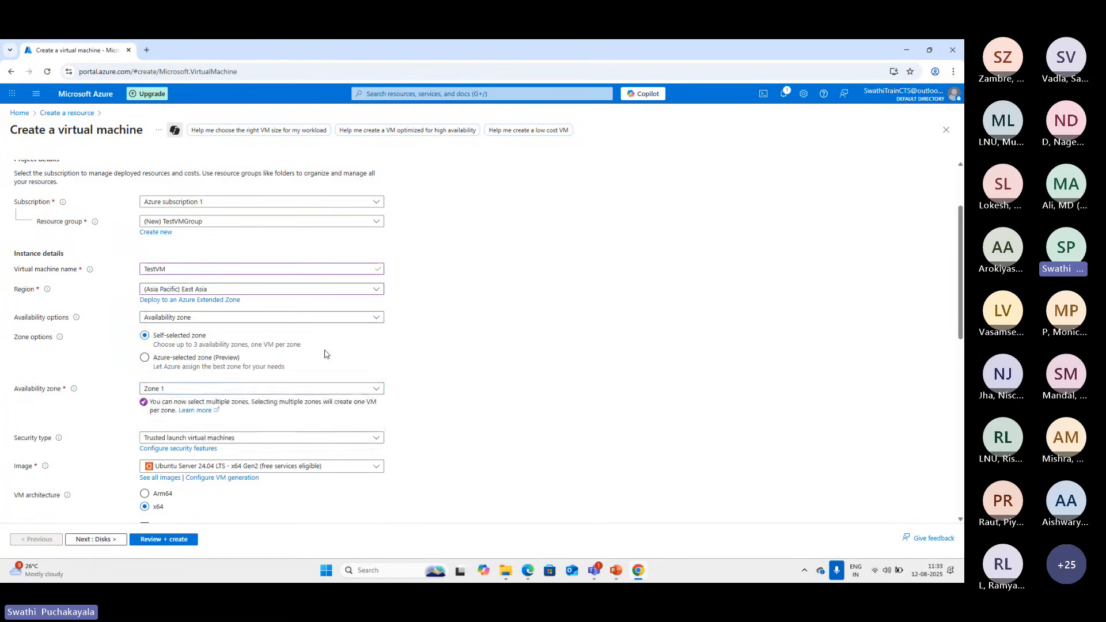
Try the (South America) Brazil South region and check its availability zone choices
{"action": "left_click", "coordinate": [376, 289]}
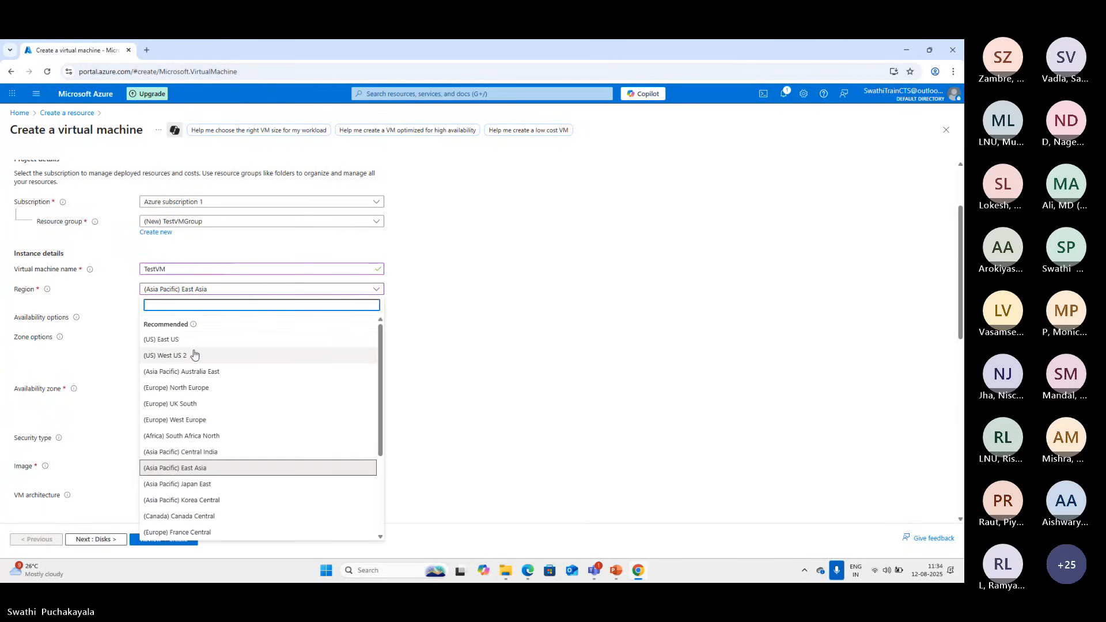
{"action": "scroll", "coordinate": [208, 403], "scroll_direction": "down", "scroll_amount": 5}
{"action": "left_click", "coordinate": [186, 453]}
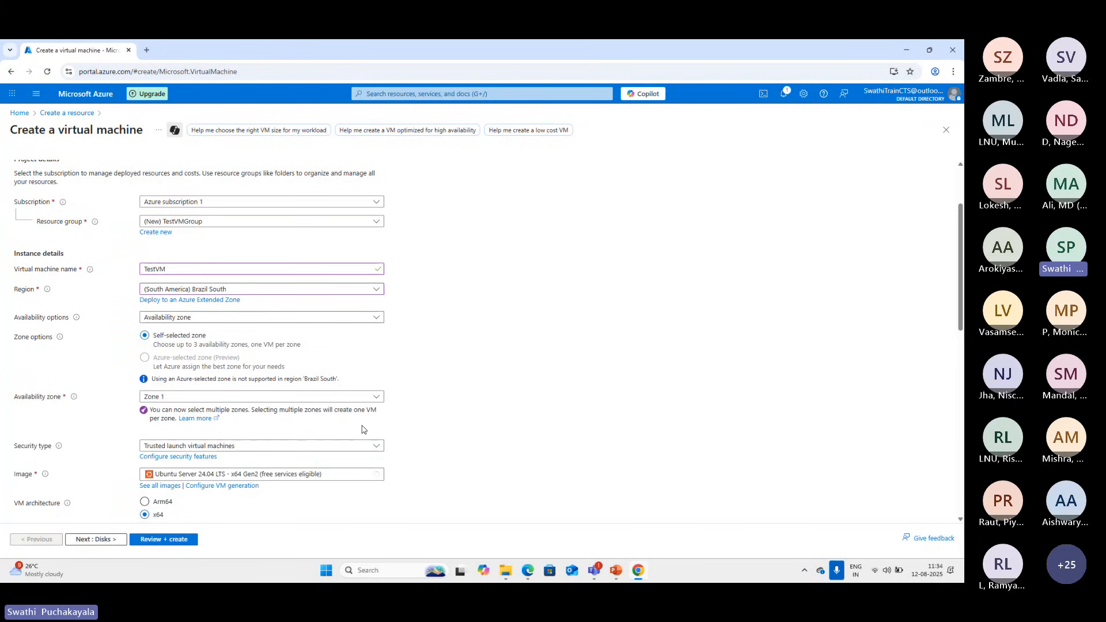
{"action": "left_click", "coordinate": [375, 398]}
{"action": "left_click", "coordinate": [375, 397]}
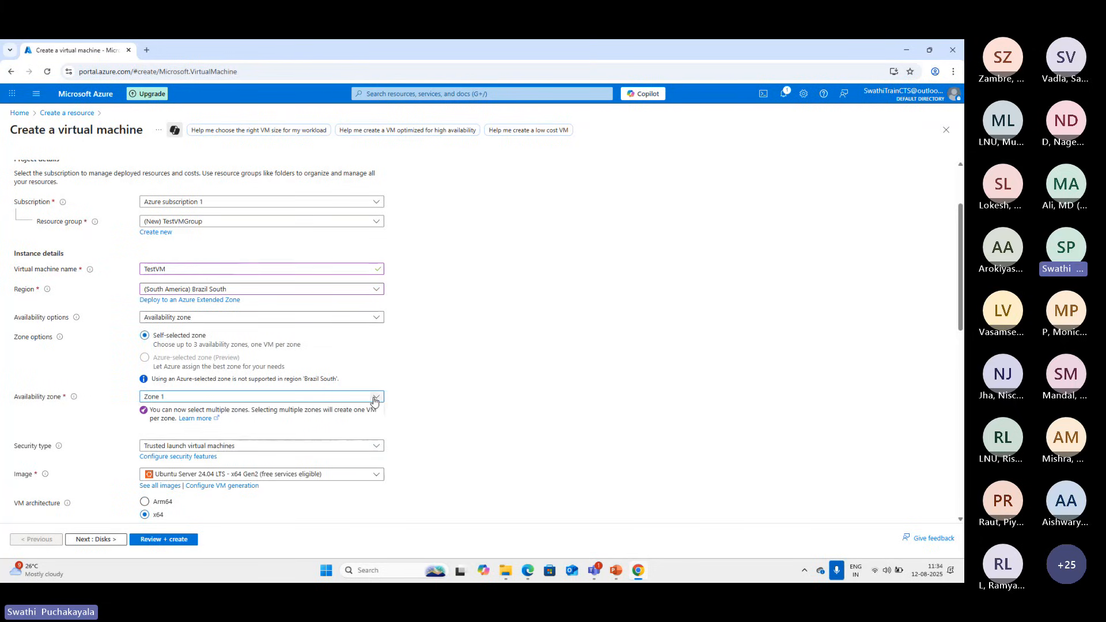
Set the virtual machine's region back to (US) East US
{"action": "left_click", "coordinate": [377, 294]}
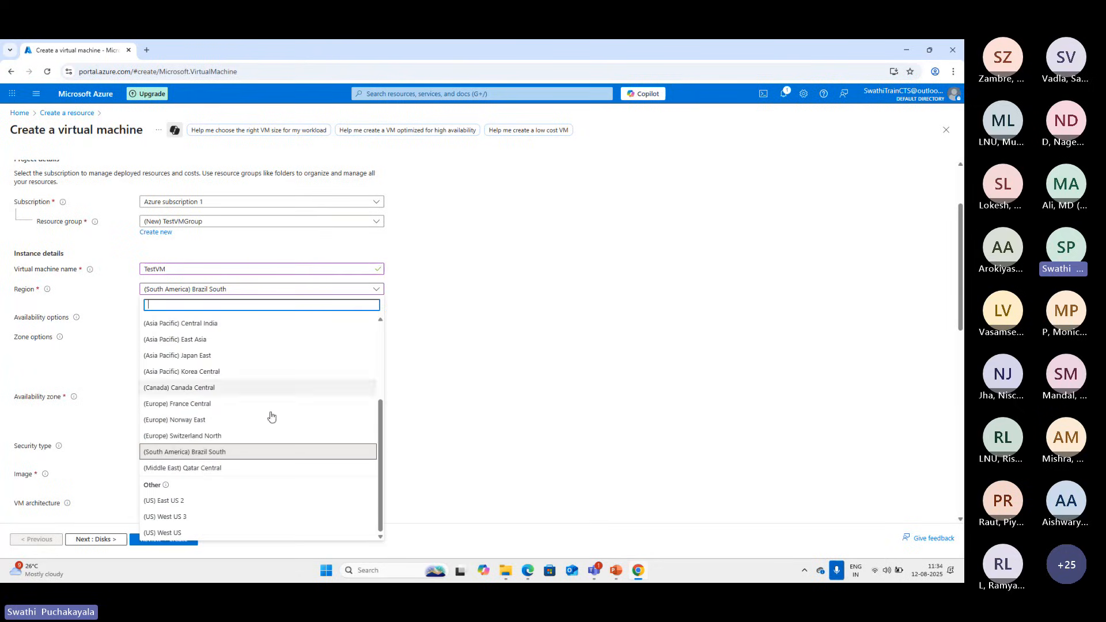
{"action": "scroll", "coordinate": [257, 452], "scroll_direction": "up", "scroll_amount": 5}
{"action": "left_click", "coordinate": [151, 340]}
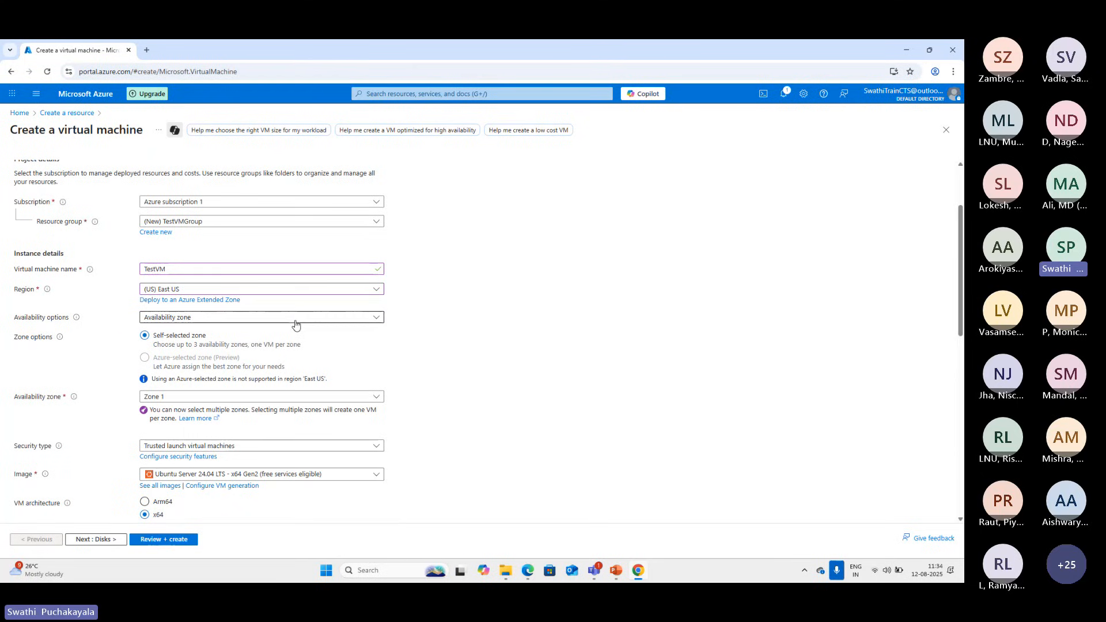
Set the availability options to No infrastructure redundancy required and the security type to Standard
{"action": "scroll", "coordinate": [339, 345], "scroll_direction": "down", "scroll_amount": 1}
{"action": "scroll", "coordinate": [339, 346], "scroll_direction": "down", "scroll_amount": 2}
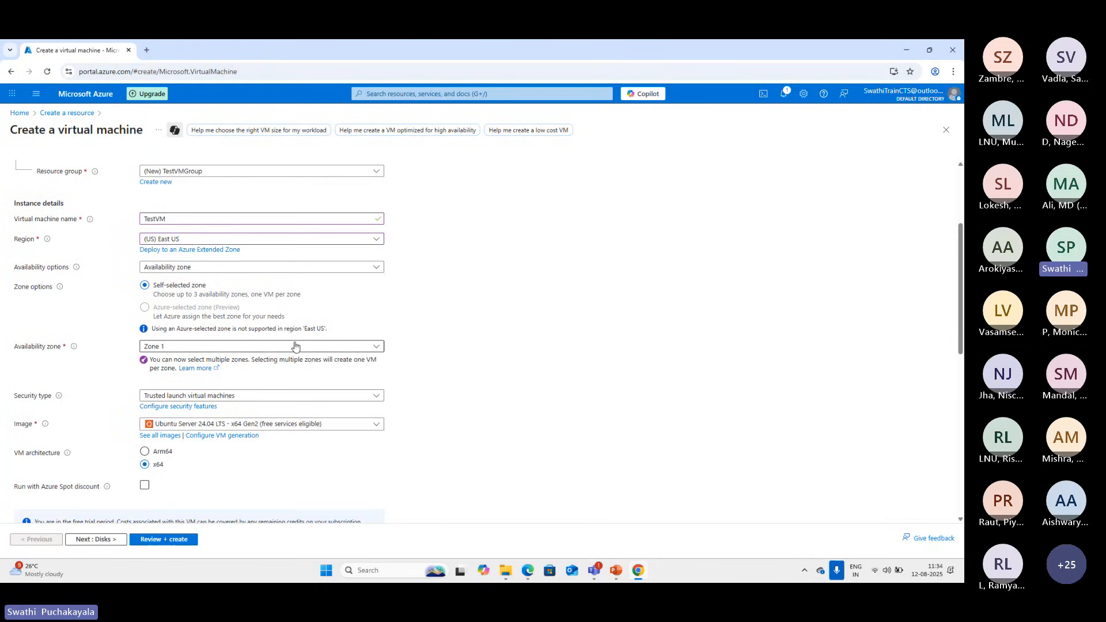
{"action": "left_click", "coordinate": [377, 268]}
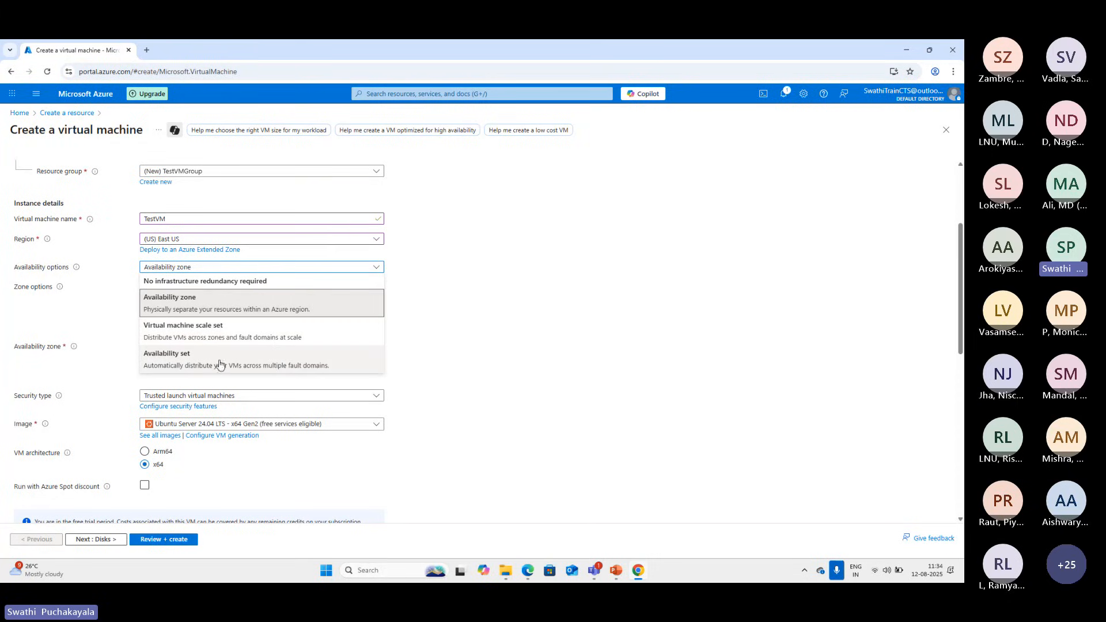
{"action": "left_click", "coordinate": [214, 282]}
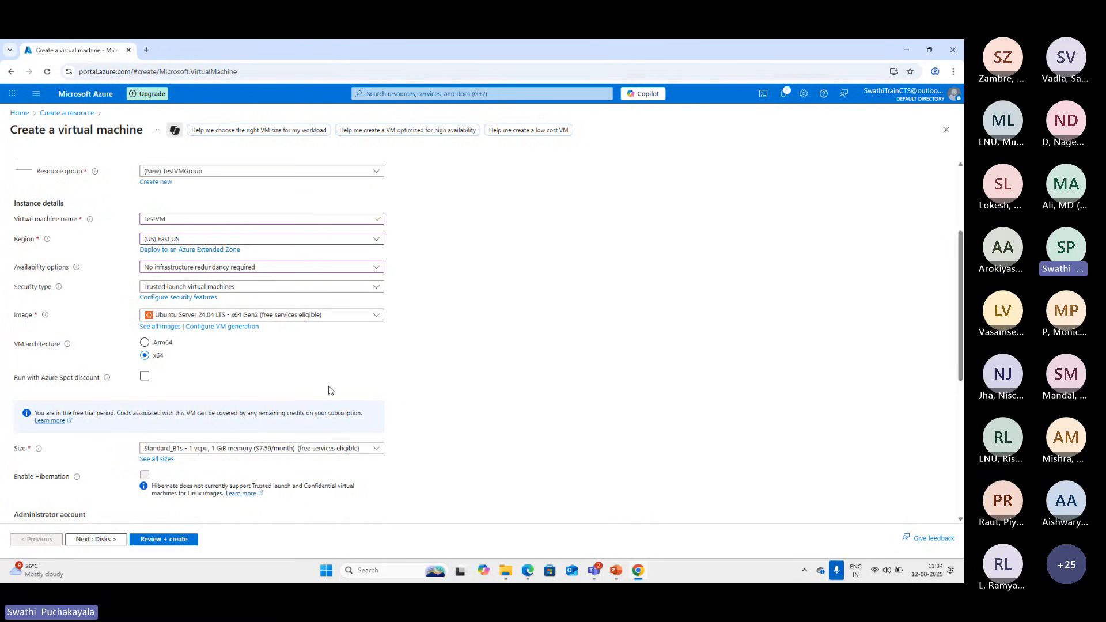
{"action": "scroll", "coordinate": [331, 390], "scroll_direction": "down", "scroll_amount": 1}
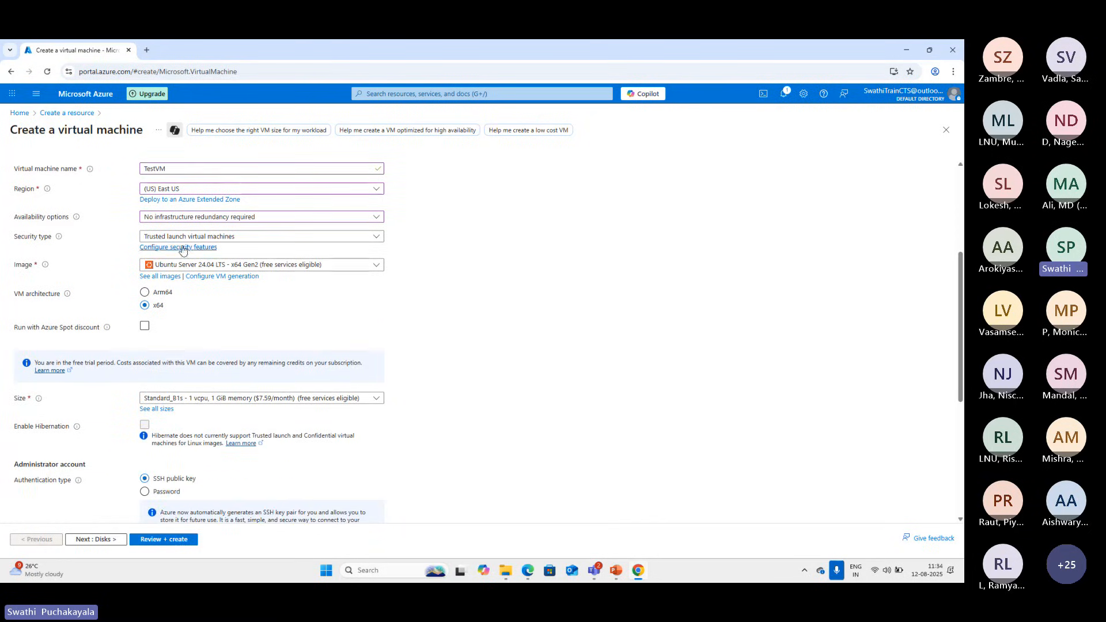
{"action": "left_click", "coordinate": [290, 238]}
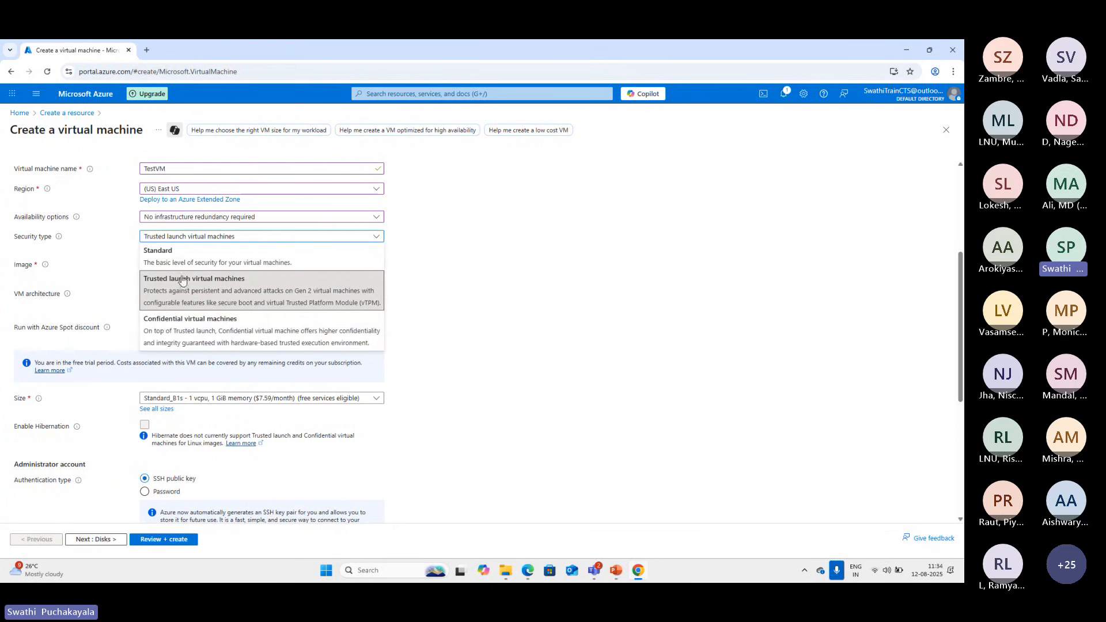
{"action": "left_click", "coordinate": [173, 252]}
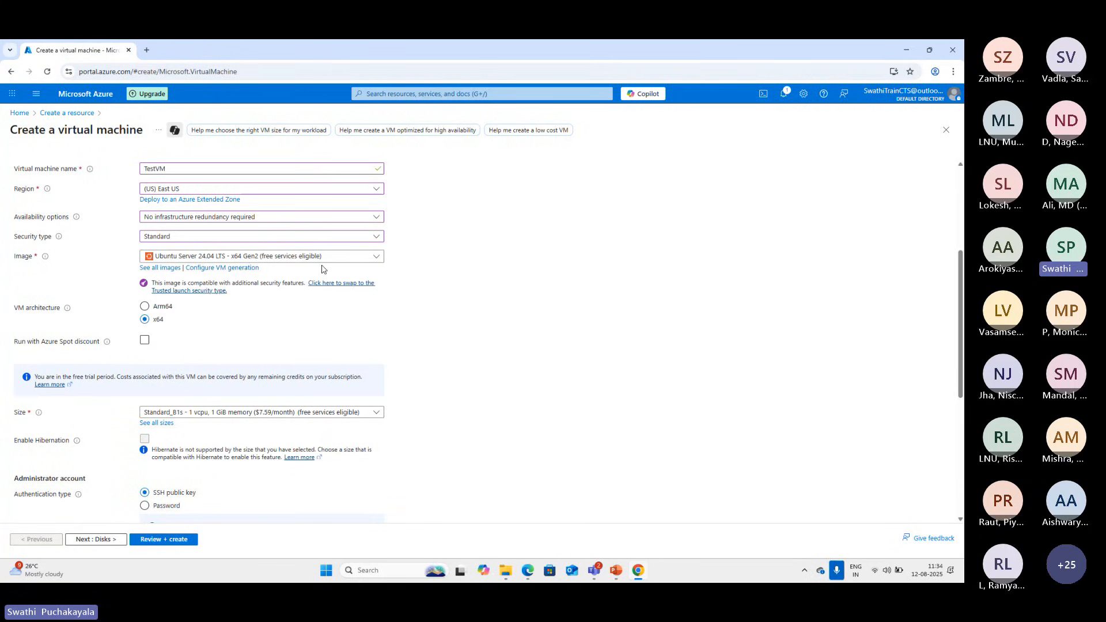
Look through the marketplace images and choose Windows Server 2025 Datacenter: Azure Edition - x64 Gen2 as the virtual machine's image
{"action": "left_click", "coordinate": [376, 257]}
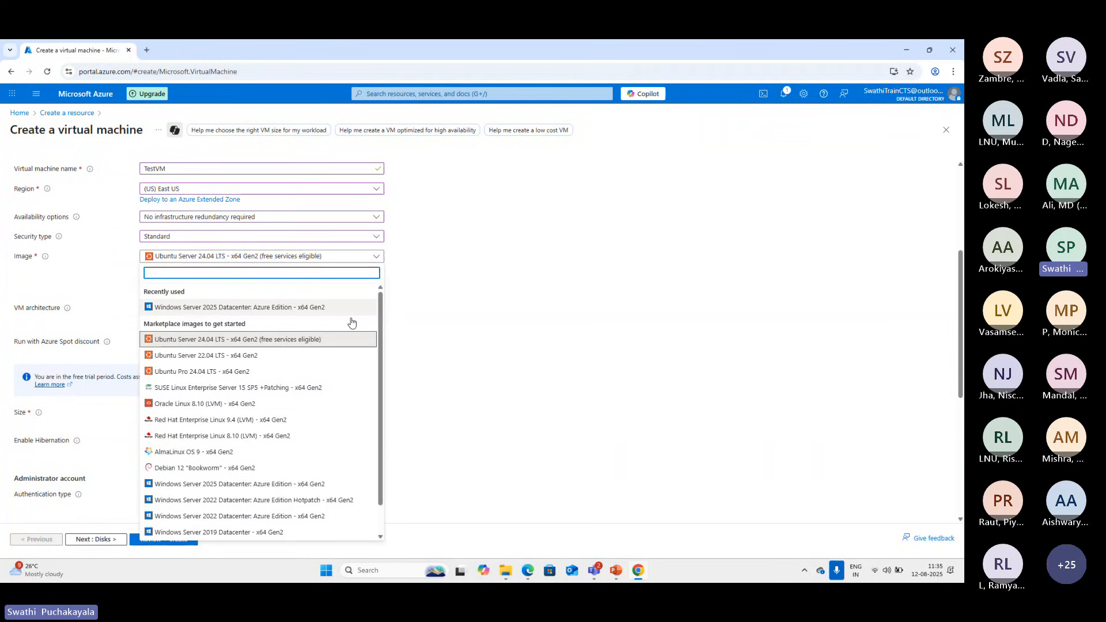
{"action": "scroll", "coordinate": [310, 404], "scroll_direction": "down", "scroll_amount": 1}
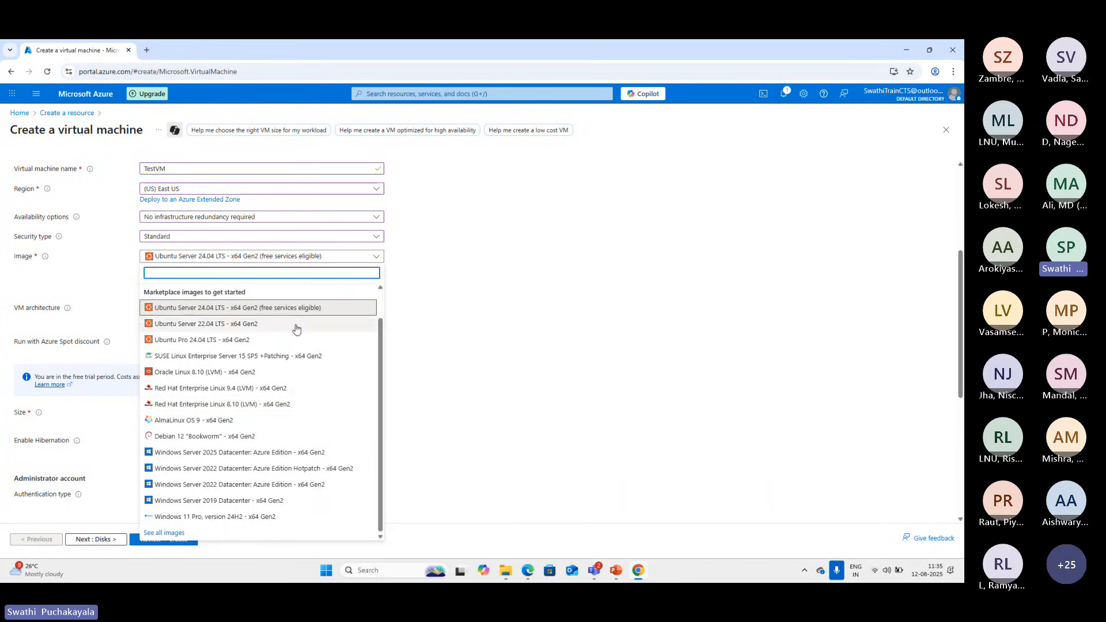
{"action": "scroll", "coordinate": [231, 346], "scroll_direction": "up", "scroll_amount": 1}
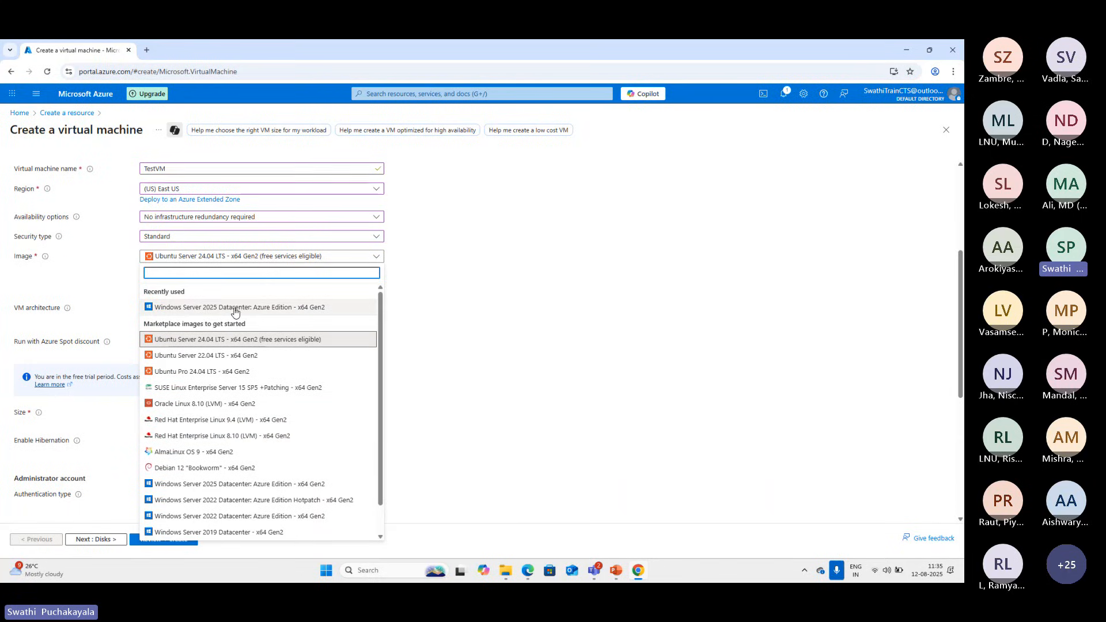
{"action": "left_click", "coordinate": [230, 312]}
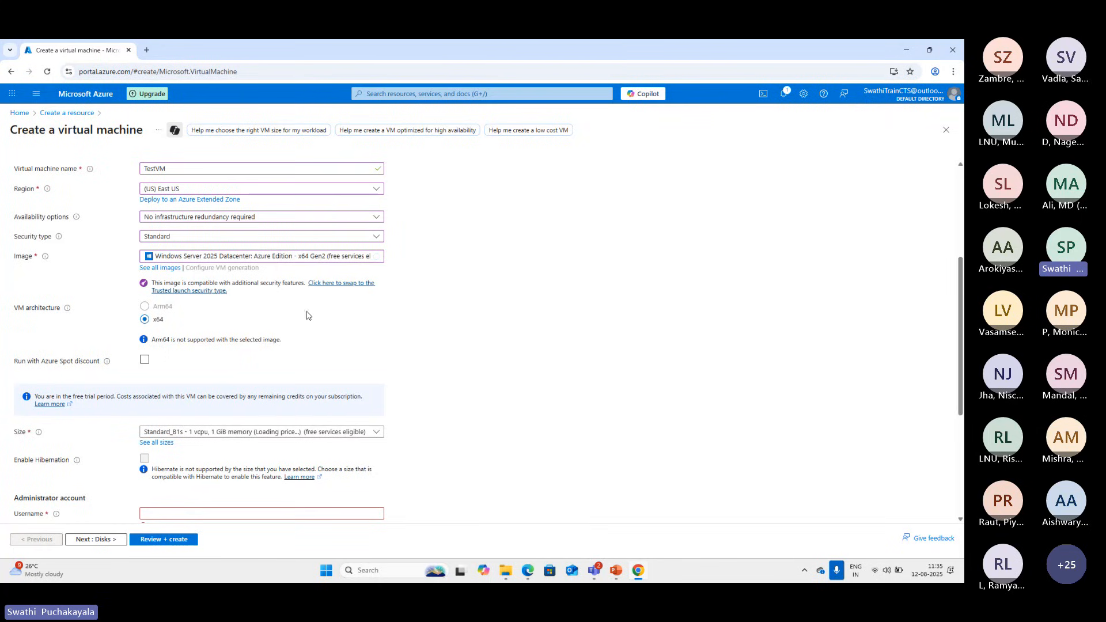
Review the architecture, size, hibernation and administrator account settings, and recheck the list of available images
{"action": "scroll", "coordinate": [311, 342], "scroll_direction": "down", "scroll_amount": 1}
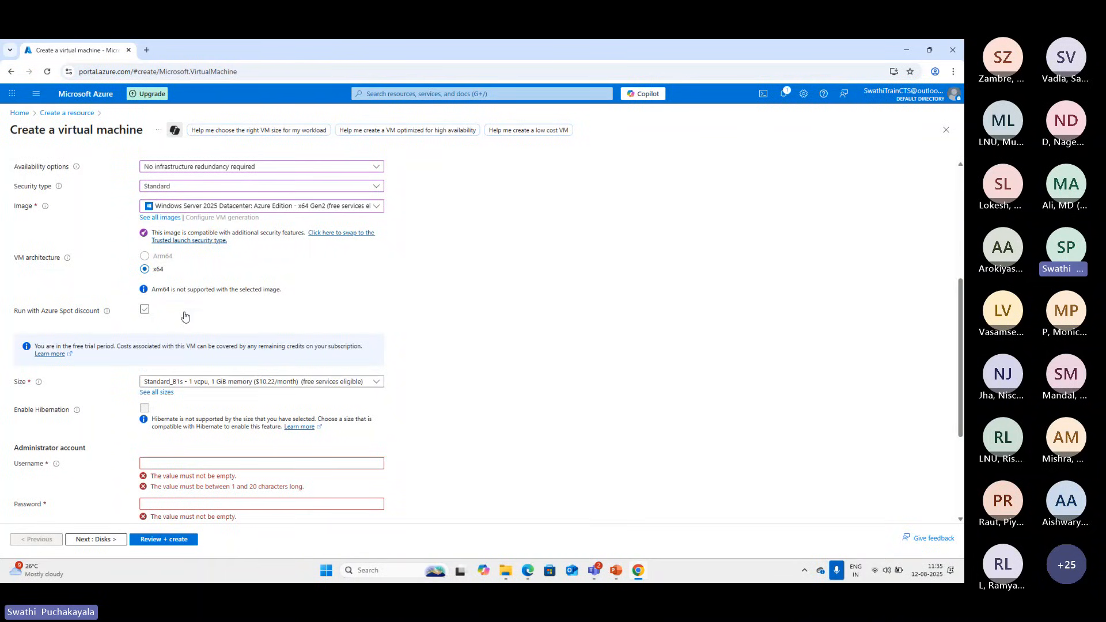
{"action": "scroll", "coordinate": [266, 239], "scroll_direction": "down", "scroll_amount": 1}
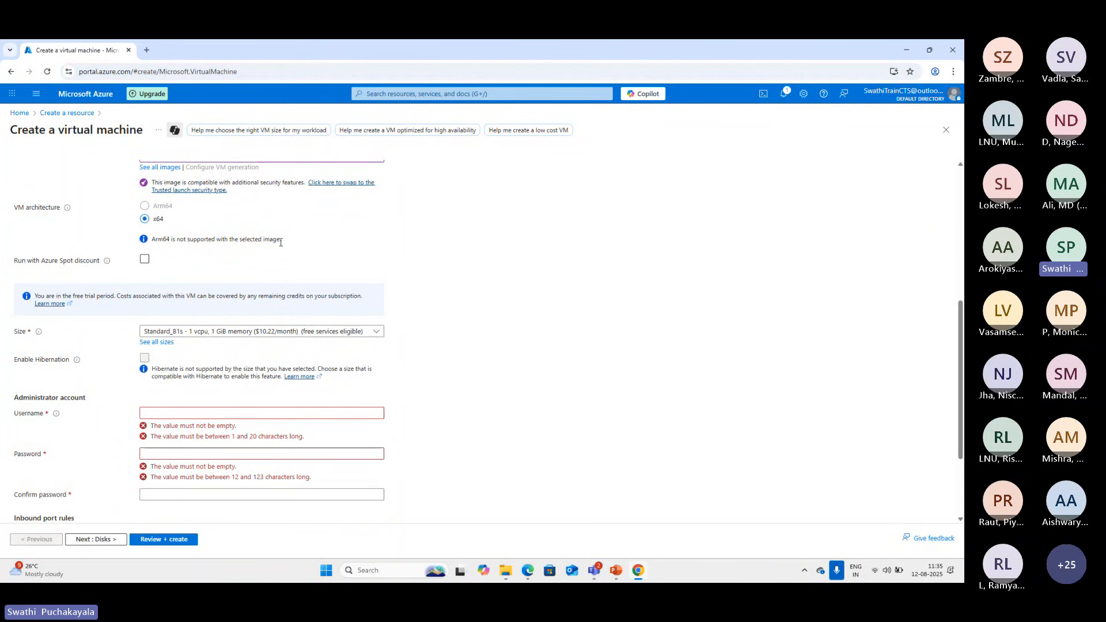
{"action": "scroll", "coordinate": [299, 256], "scroll_direction": "up", "scroll_amount": 3}
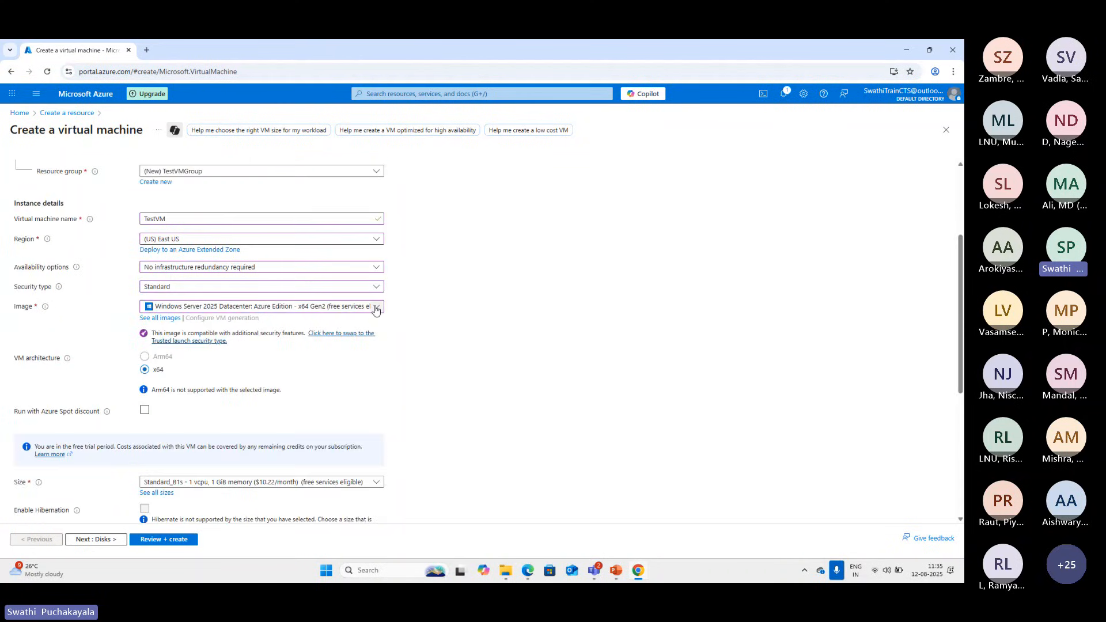
{"action": "left_click", "coordinate": [375, 307]}
{"action": "scroll", "coordinate": [375, 507], "scroll_direction": "down", "scroll_amount": 3}
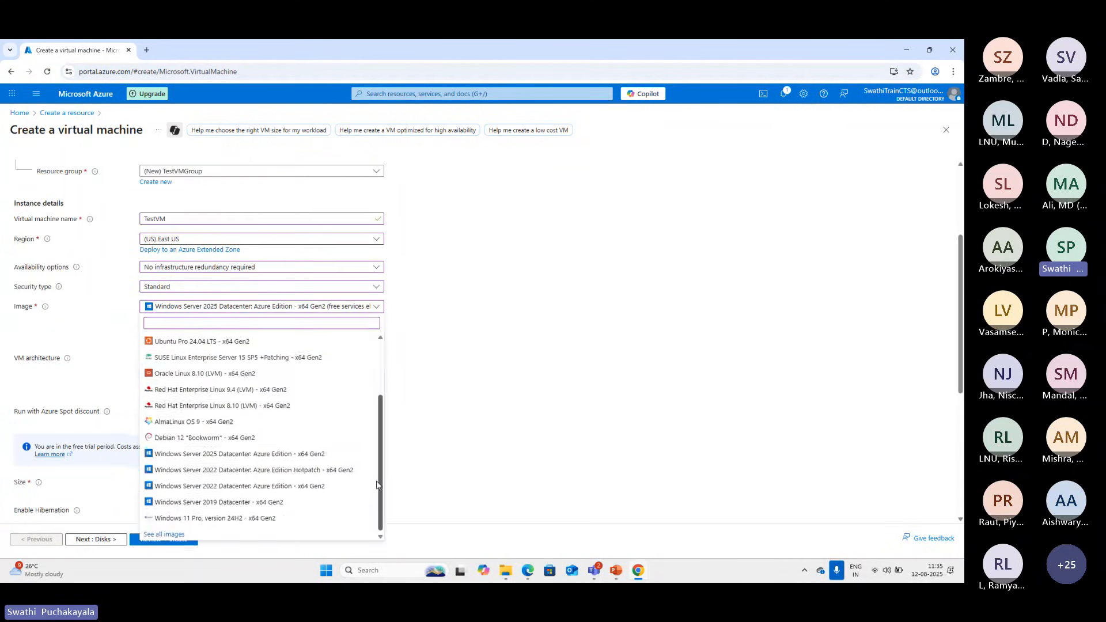
{"action": "scroll", "coordinate": [376, 506], "scroll_direction": "up", "scroll_amount": 5}
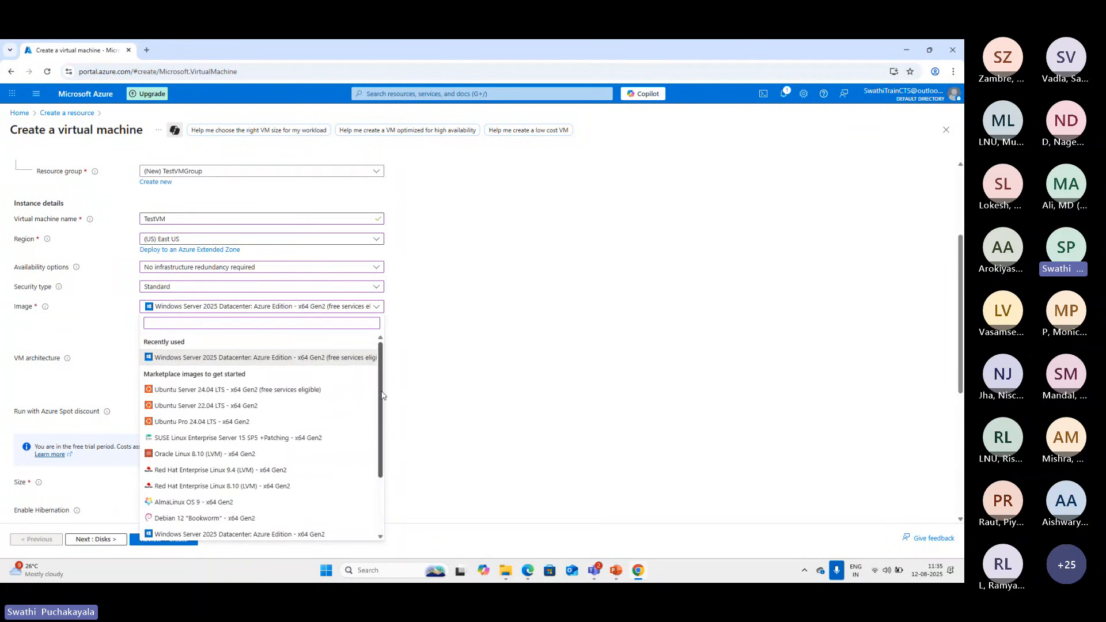
{"action": "left_click", "coordinate": [452, 379]}
{"action": "scroll", "coordinate": [342, 381], "scroll_direction": "down", "scroll_amount": 2}
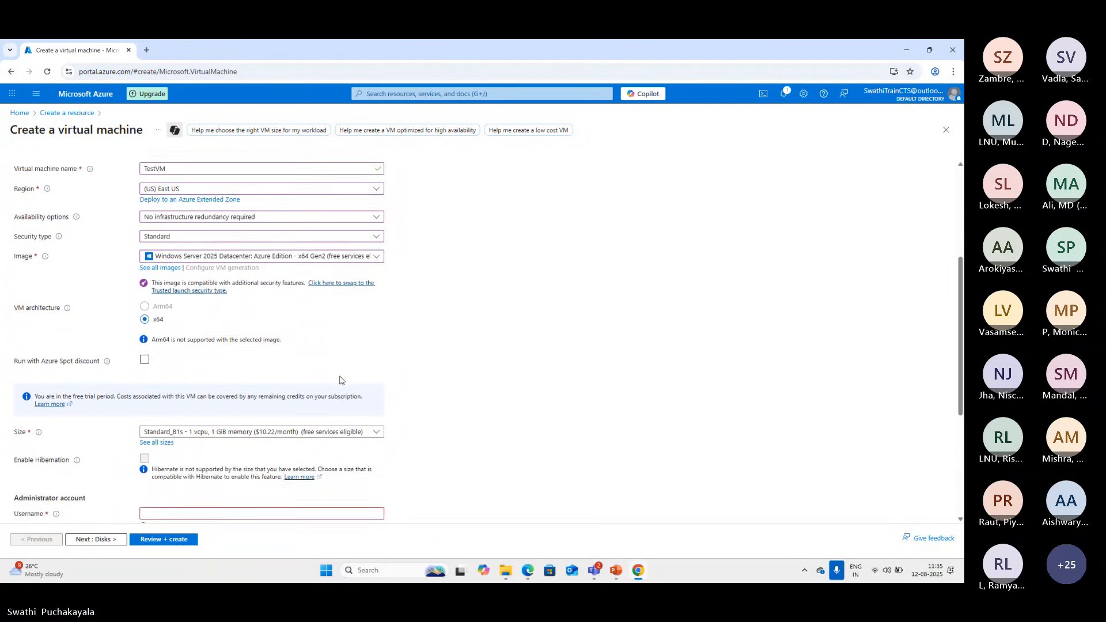
{"action": "scroll", "coordinate": [241, 339], "scroll_direction": "down", "scroll_amount": 1}
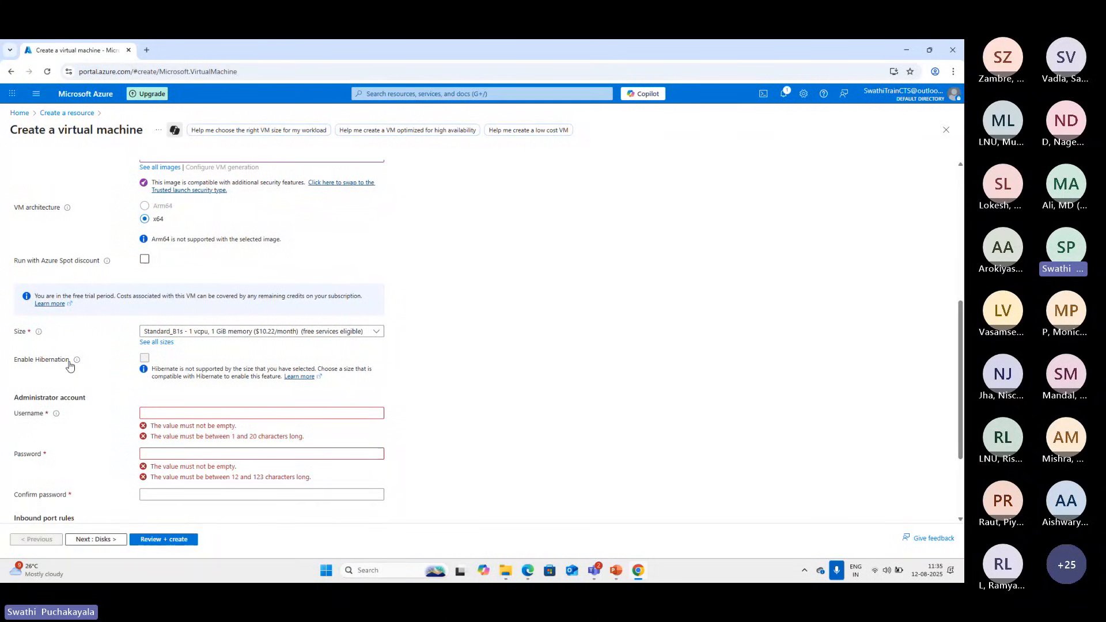
Choose Standard_B1s with 1 vcpu and 1 GiB memory as the virtual machine's size
{"action": "scroll", "coordinate": [256, 355], "scroll_direction": "down", "scroll_amount": 1}
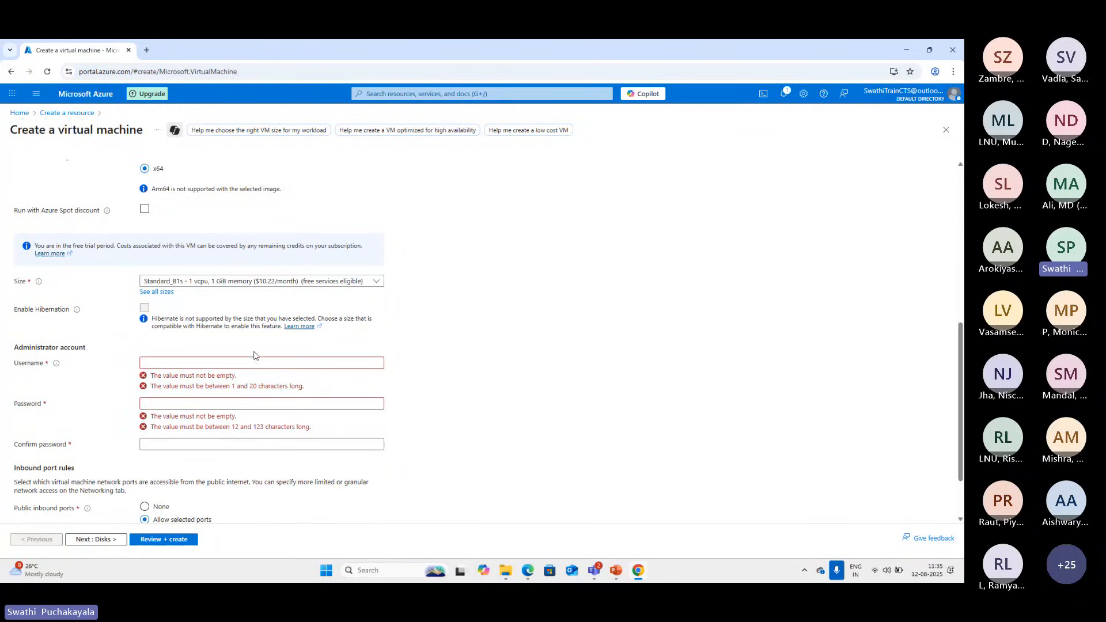
{"action": "left_click", "coordinate": [377, 281]}
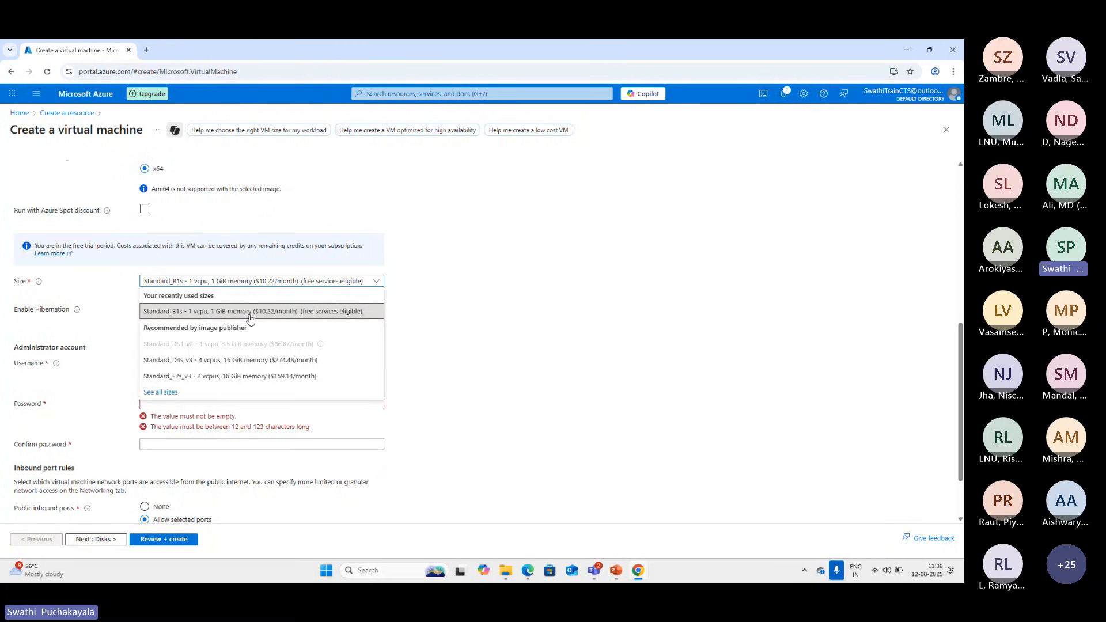
{"action": "left_click", "coordinate": [327, 314]}
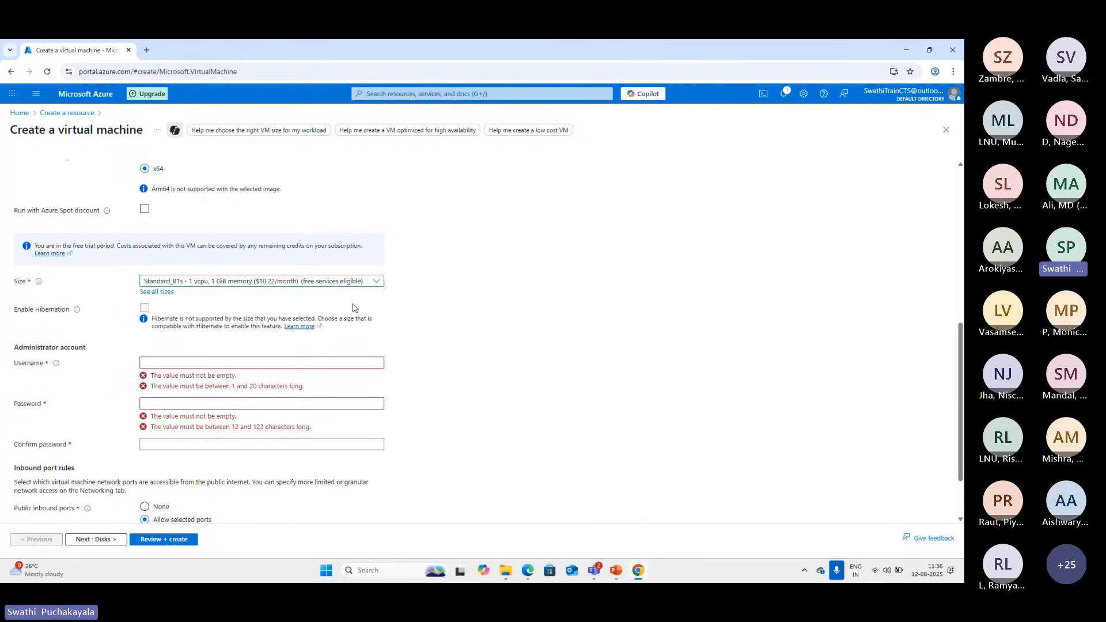
Set the administrator account's username to testadmin and enter a first version of its password
{"action": "scroll", "coordinate": [422, 427], "scroll_direction": "down", "scroll_amount": 1}
{"action": "left_click", "coordinate": [184, 312]}
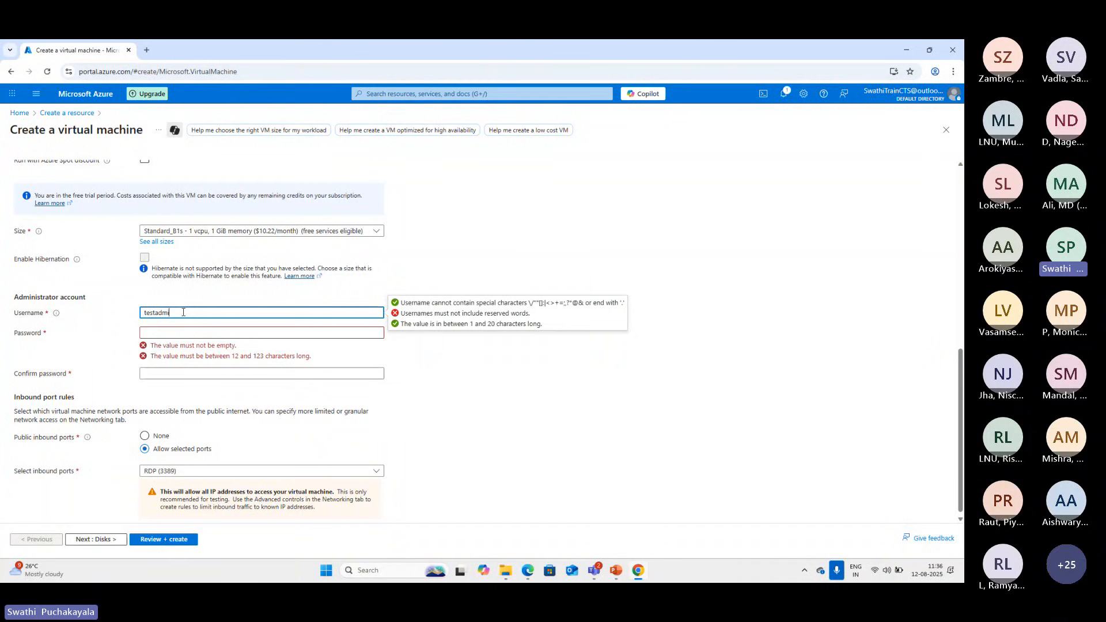
{"action": "left_click", "coordinate": [170, 332]}
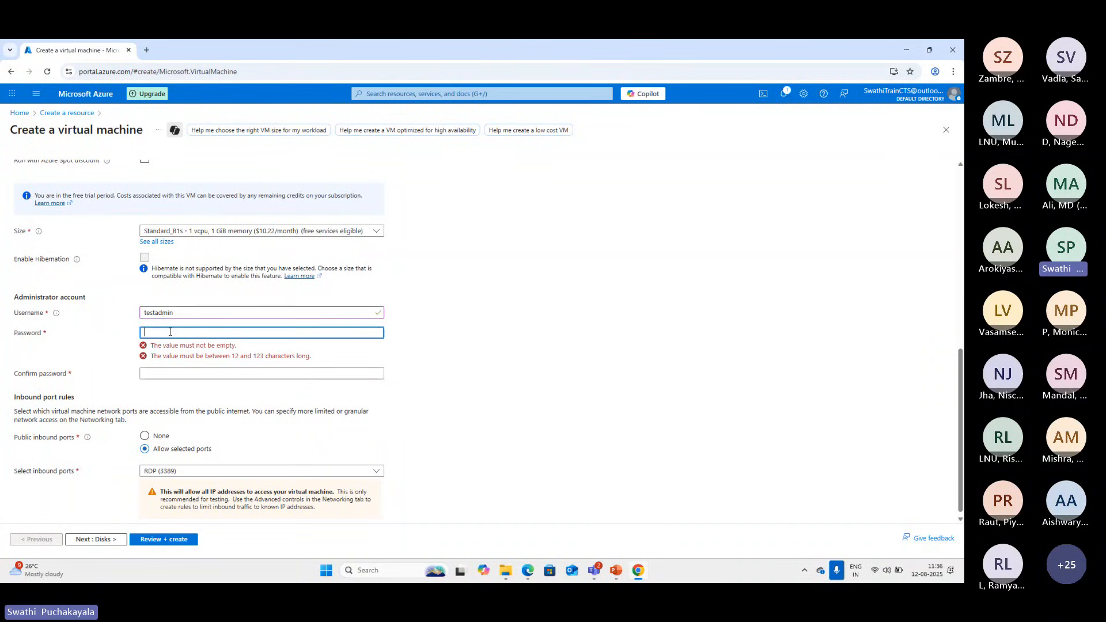
{"action": "type", "text": "••"}
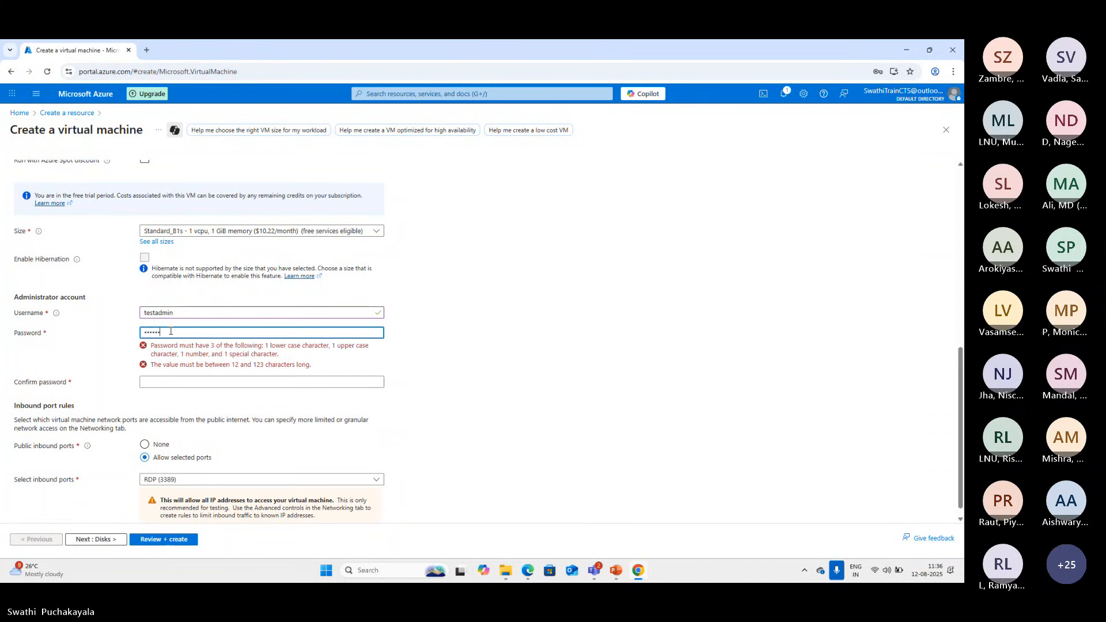
{"action": "type", "text": "••••••"}
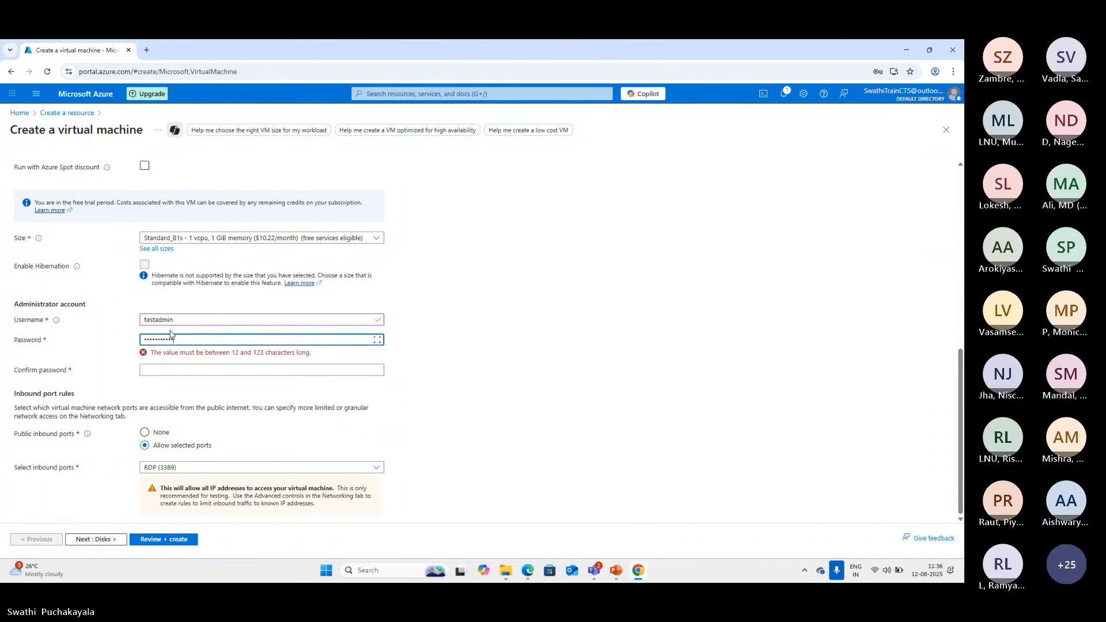
Replace the administrator password with one that meets the length rule, and repeat it in the confirm password field
{"action": "left_click", "coordinate": [182, 370]}
{"action": "left_click", "coordinate": [187, 339]}
{"action": "key", "text": "BackSpace"}
{"action": "key", "text": "BackSpace"}
{"action": "key", "text": "BackSpace"}
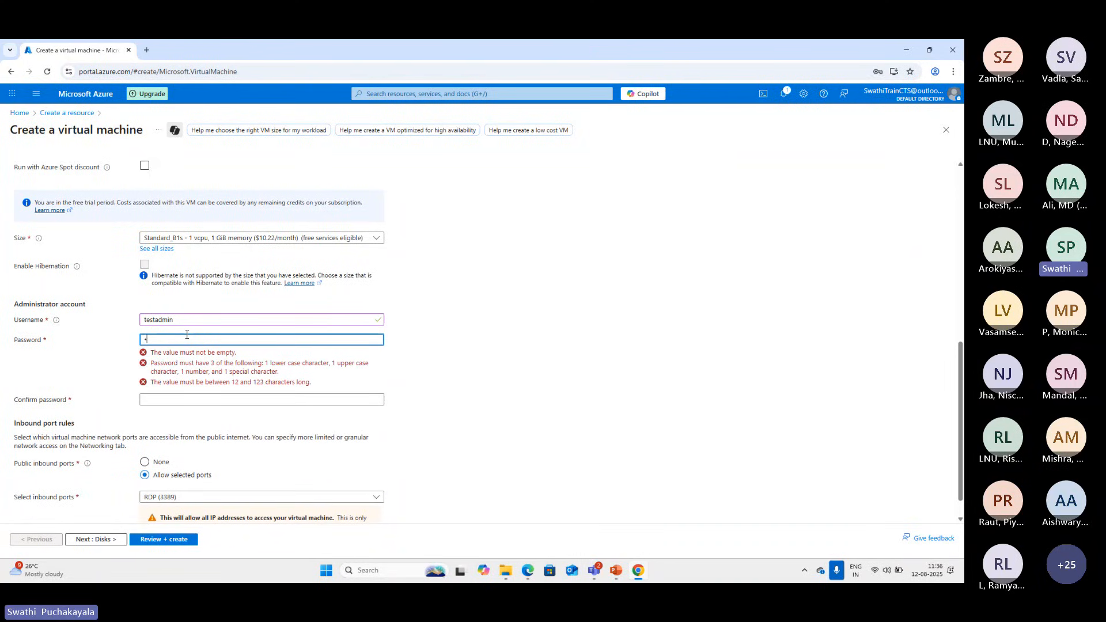
{"action": "type", "text": "••••••"}
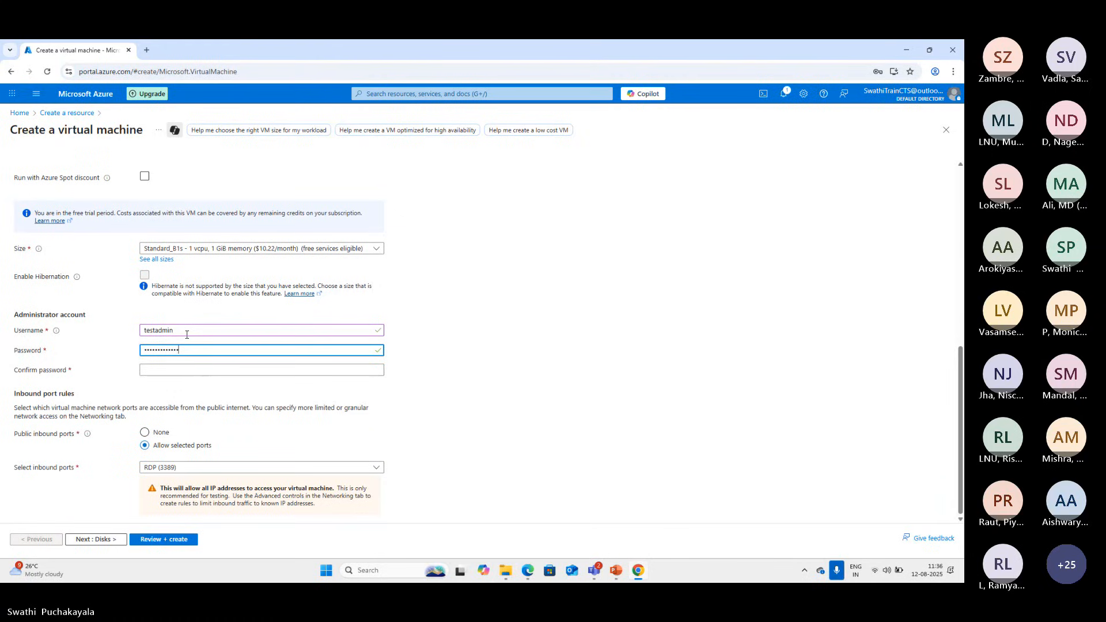
{"action": "left_click", "coordinate": [190, 370]}
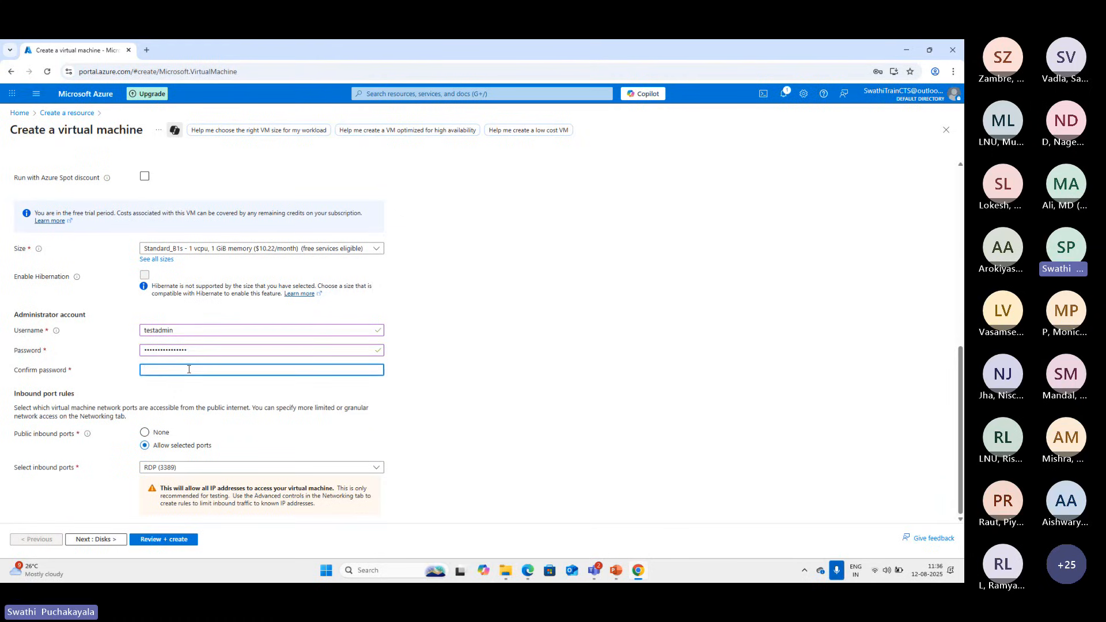
{"action": "type", "text": "•••"}
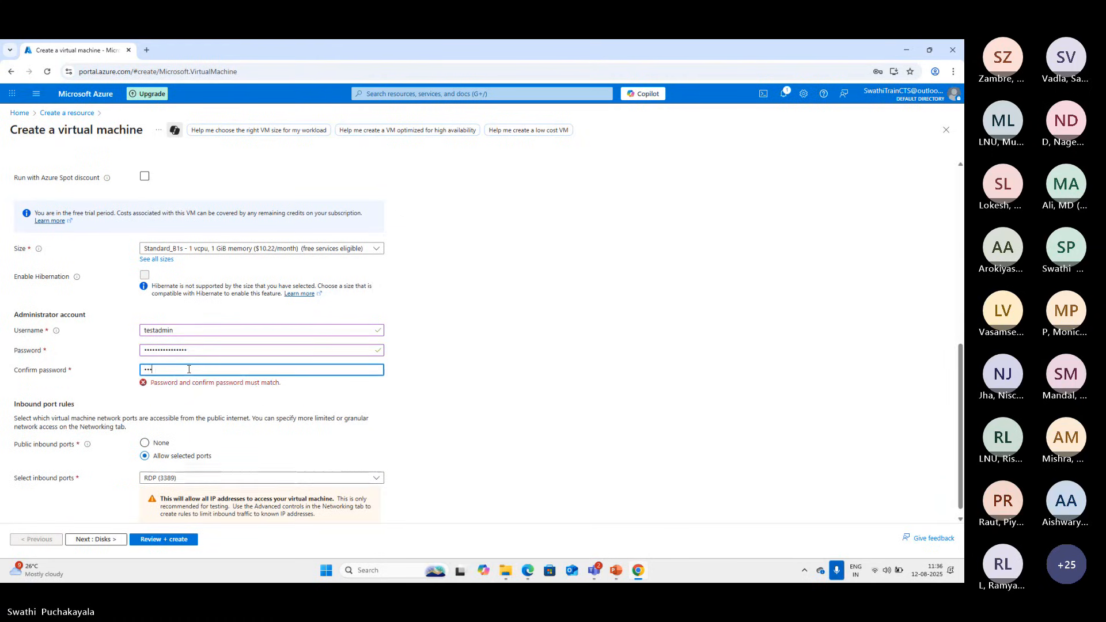
{"action": "type", "text": "••••••"}
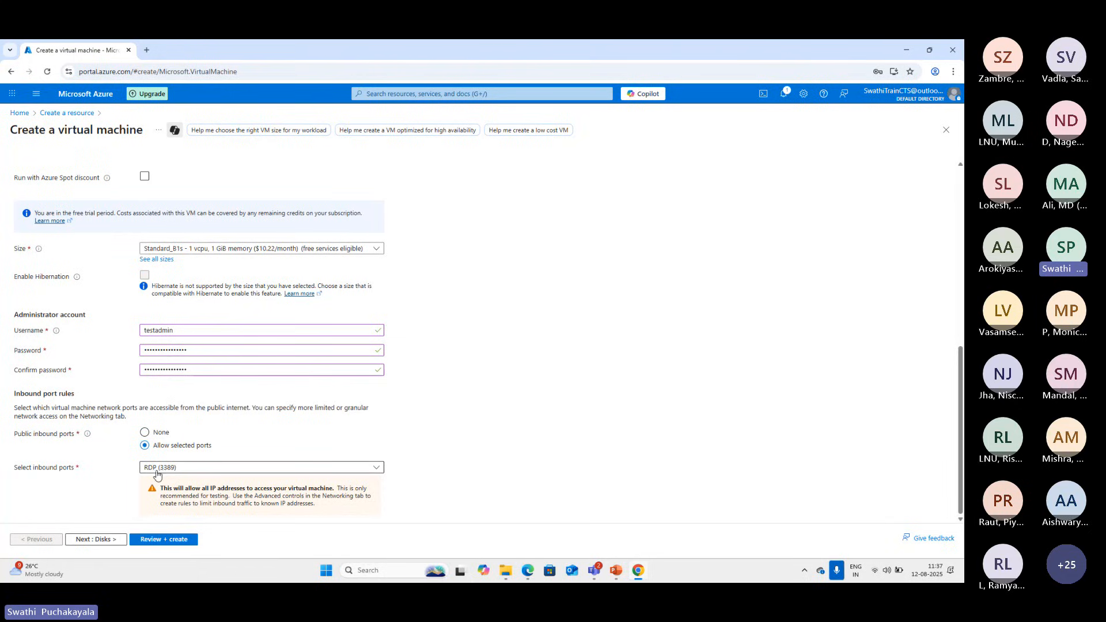
Keep RDP (3389) as the allowed inbound port, continue to the disk settings and dismiss the browser's offer to save the password
{"action": "left_click", "coordinate": [357, 469]}
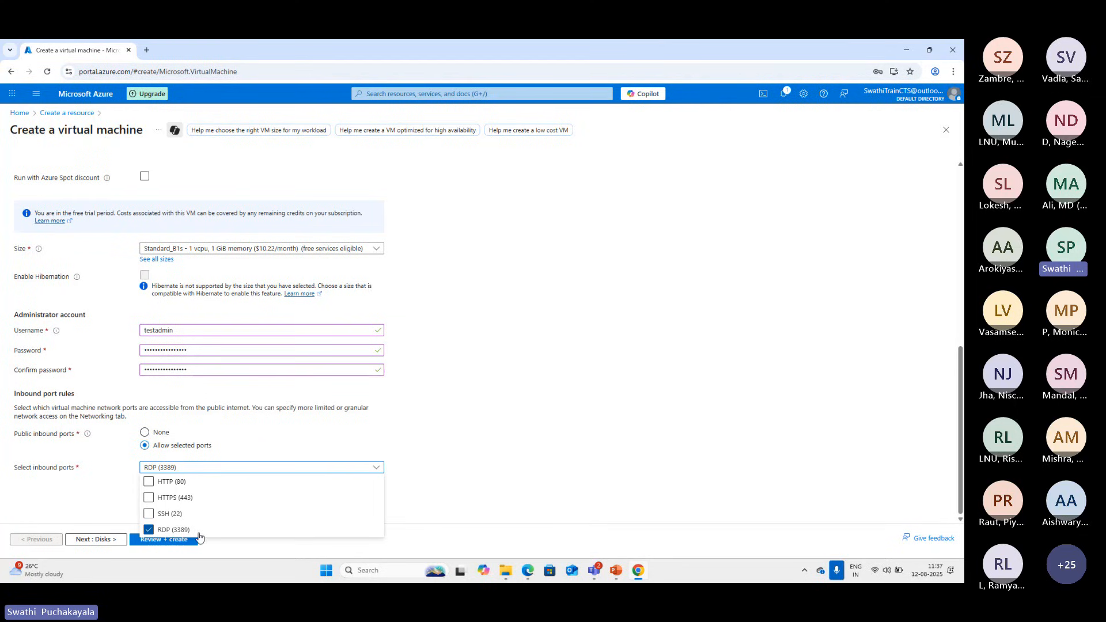
{"action": "left_click", "coordinate": [194, 468]}
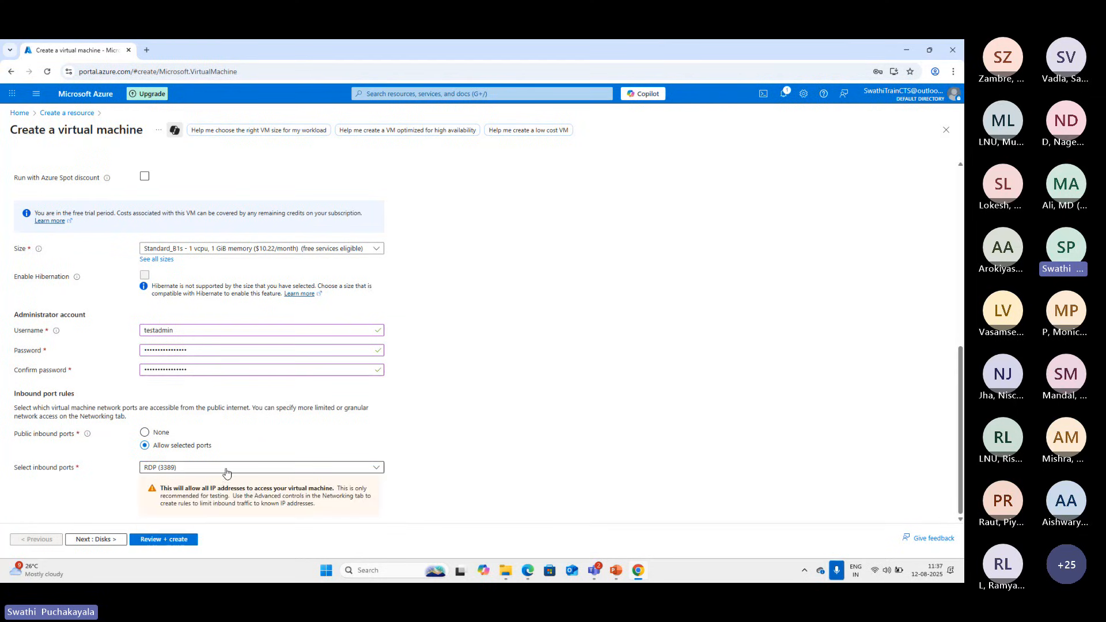
{"action": "left_click", "coordinate": [92, 539]}
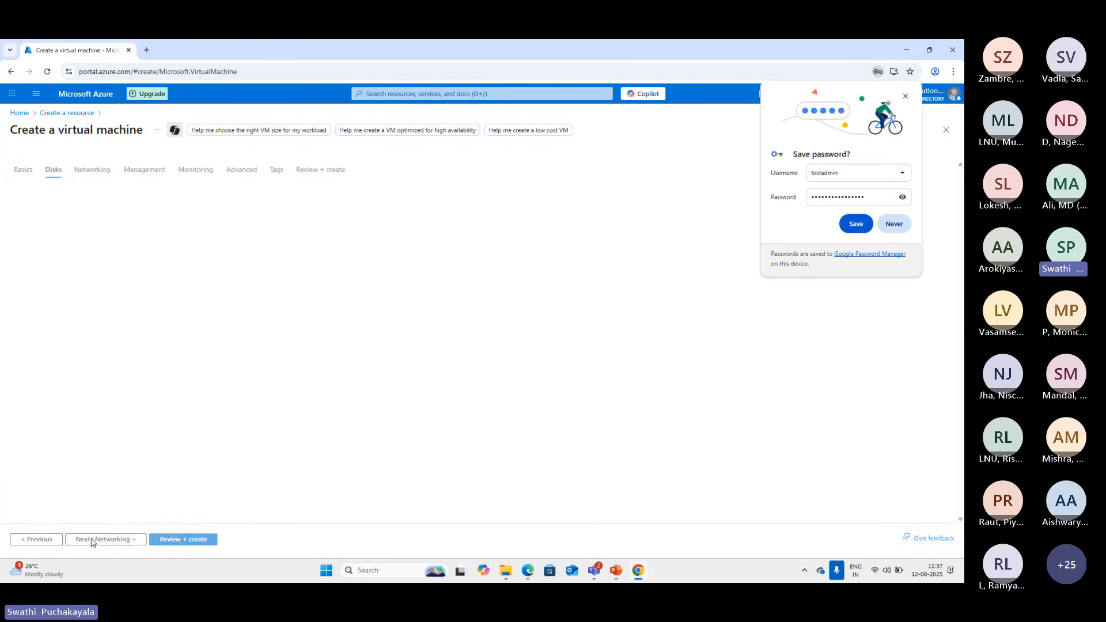
{"action": "left_click", "coordinate": [905, 96]}
Examine the available OS disk types, keeping Premium SSD (locally-redundant storage)
{"action": "scroll", "coordinate": [477, 447], "scroll_direction": "down", "scroll_amount": 1}
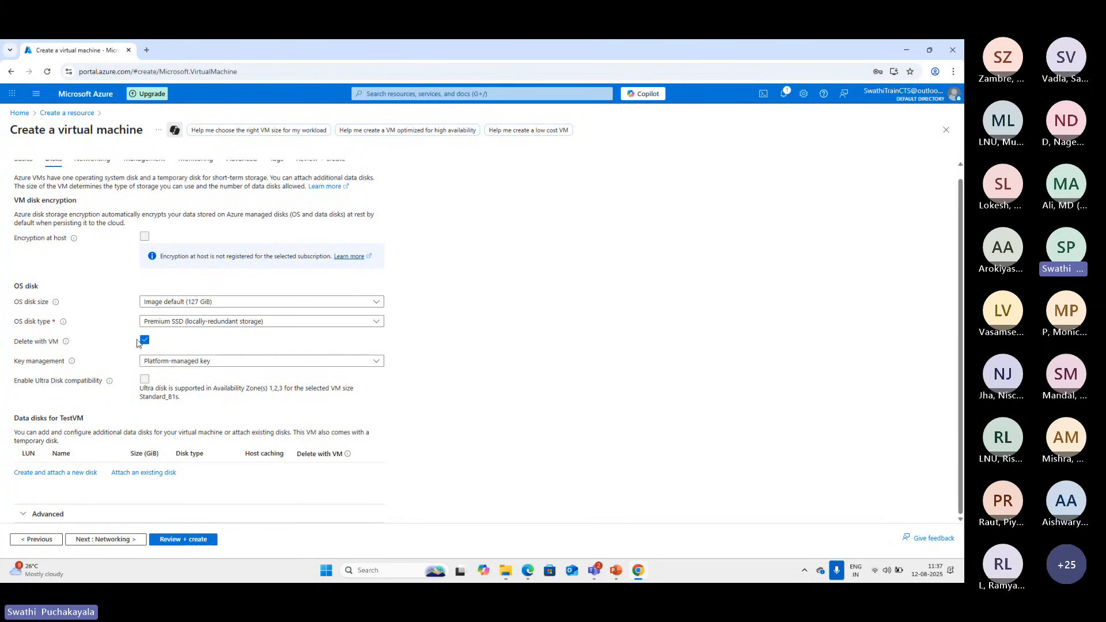
{"action": "left_click", "coordinate": [381, 323]}
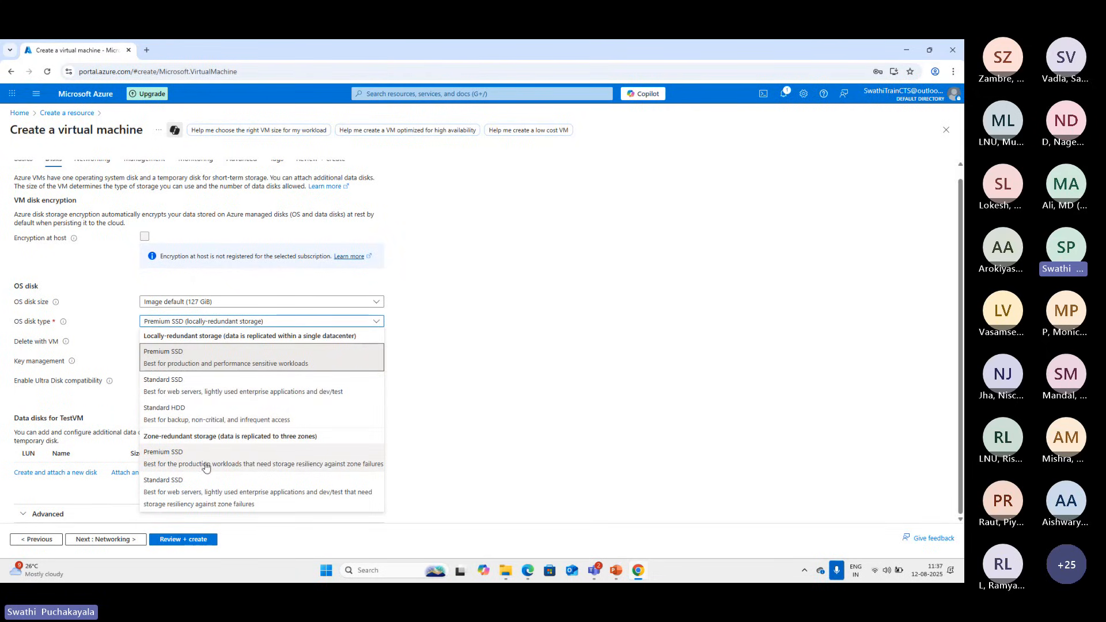
{"action": "left_click", "coordinate": [442, 438]}
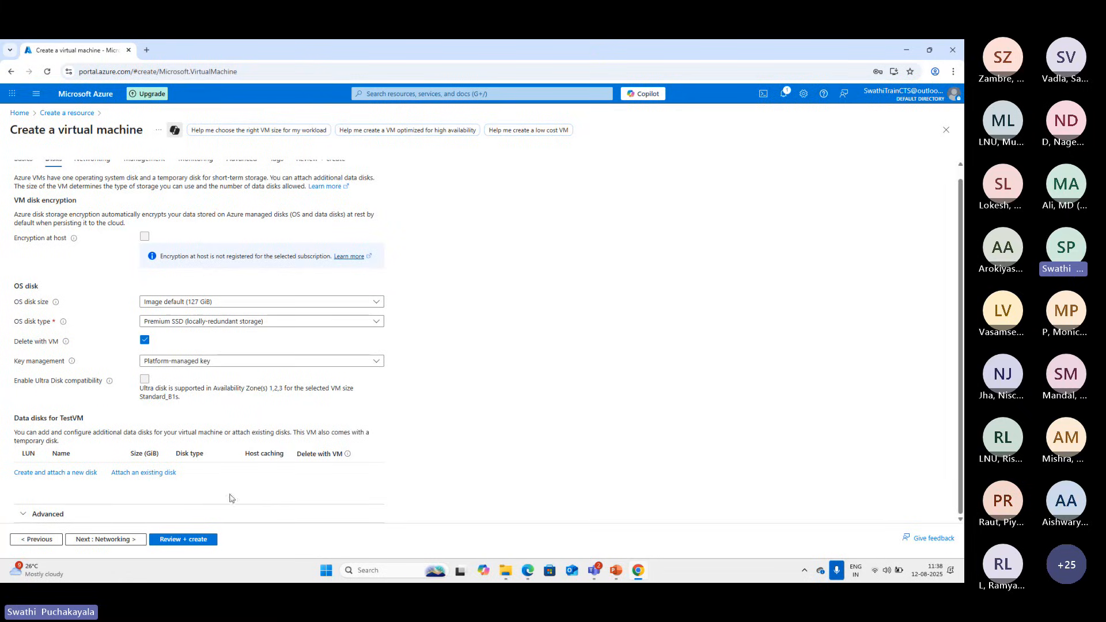
Look through the networking, management, monitoring, advanced and tags settings, keeping their defaults
{"action": "left_click", "coordinate": [124, 540]}
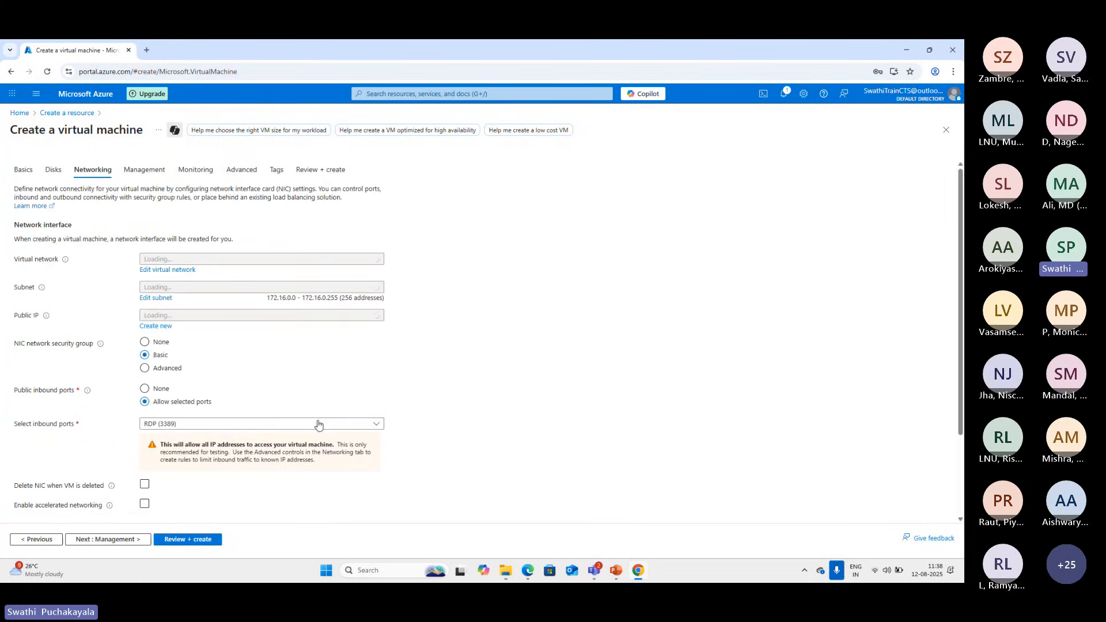
{"action": "left_click", "coordinate": [118, 542]}
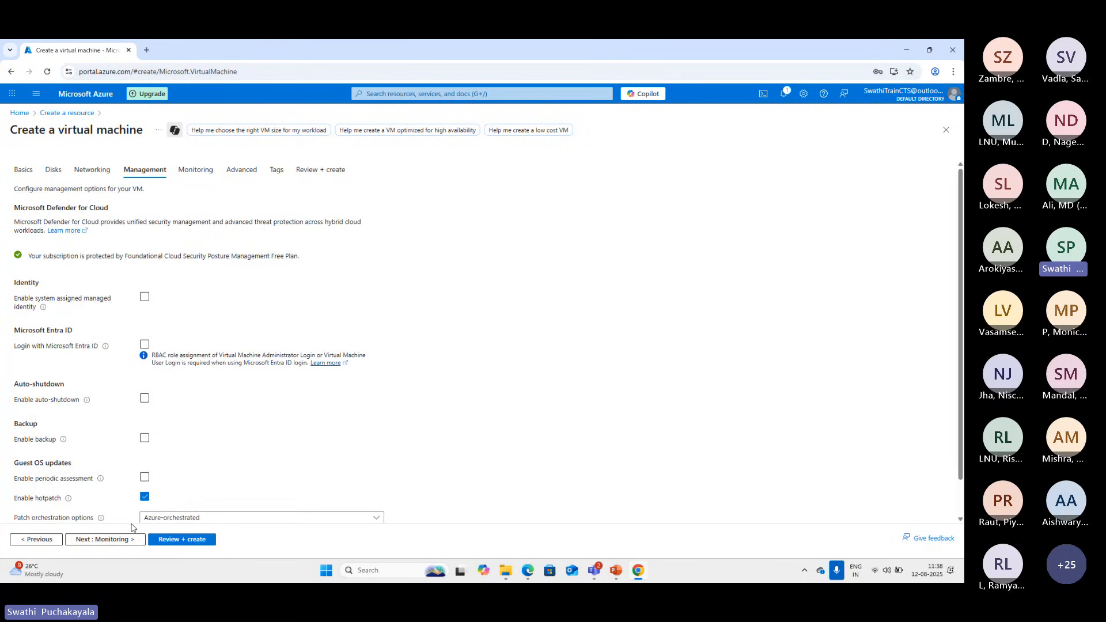
{"action": "left_click", "coordinate": [118, 541]}
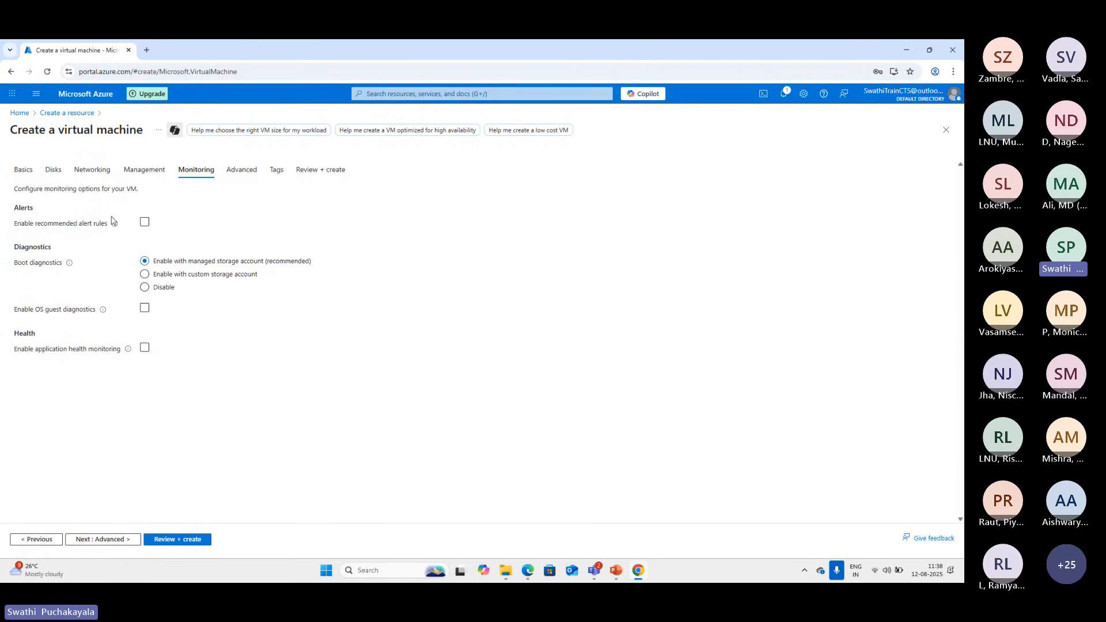
{"action": "left_click", "coordinate": [145, 222]}
{"action": "left_click", "coordinate": [242, 176]}
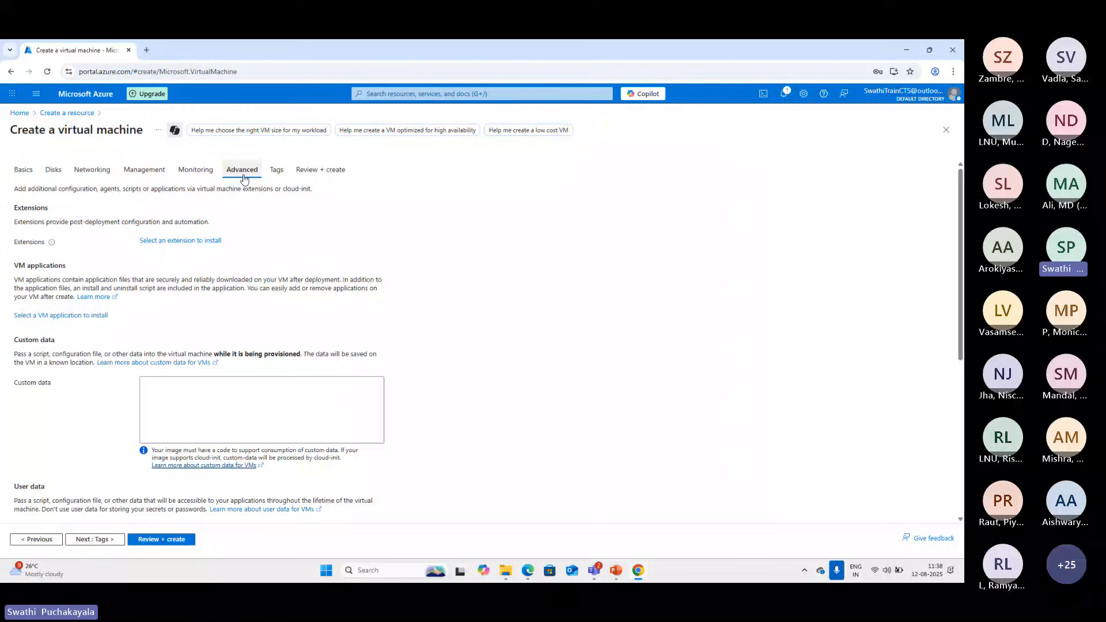
{"action": "scroll", "coordinate": [428, 392], "scroll_direction": "down", "scroll_amount": 4}
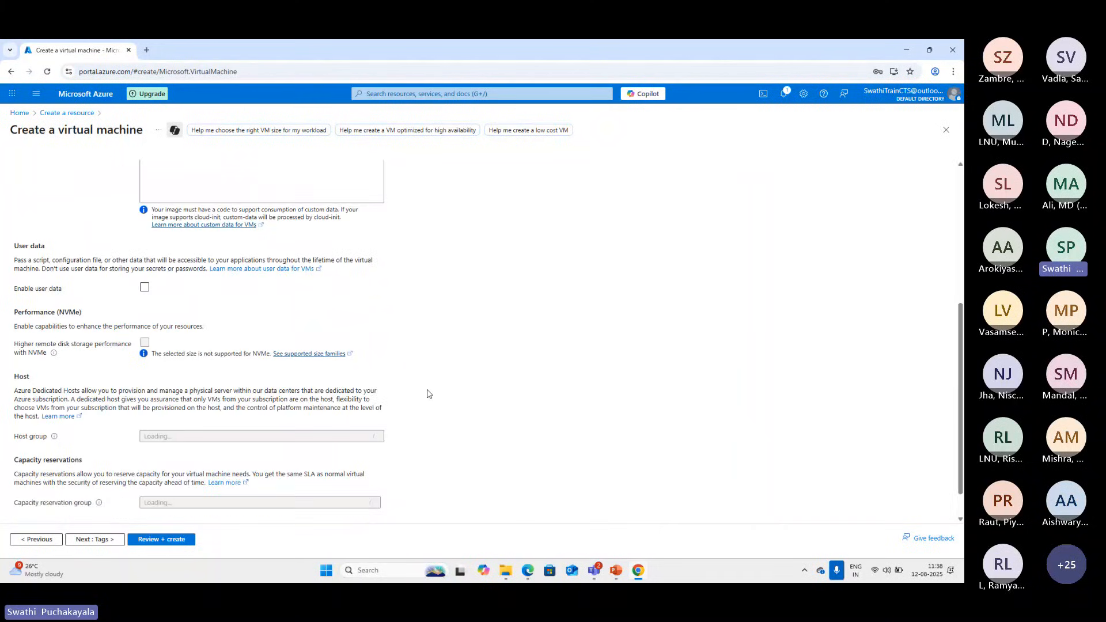
{"action": "scroll", "coordinate": [428, 394], "scroll_direction": "up", "scroll_amount": 4}
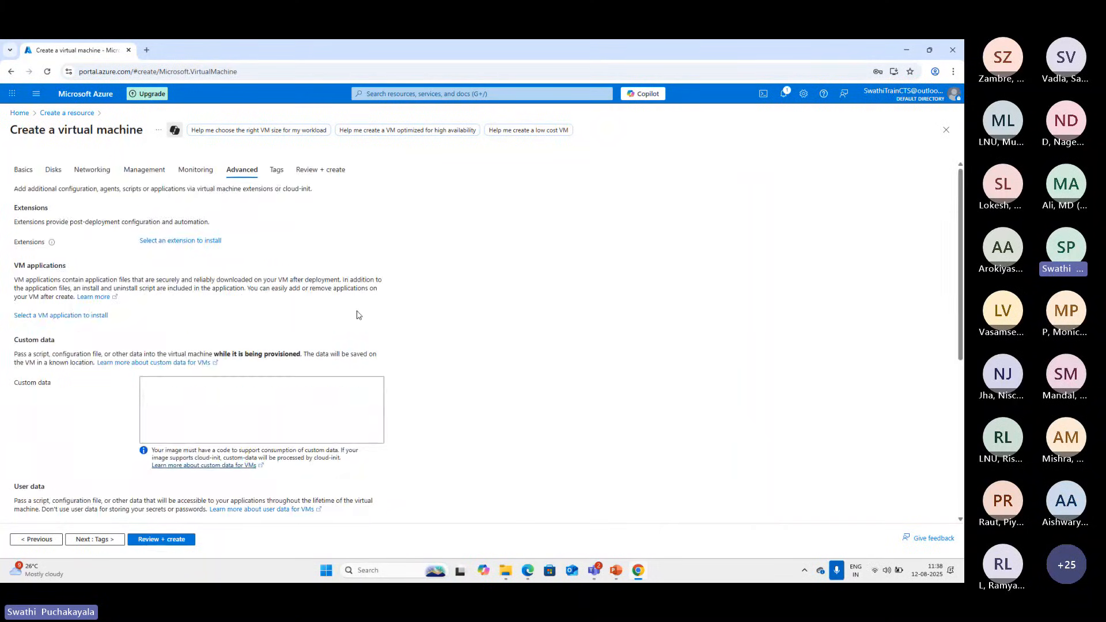
{"action": "left_click", "coordinate": [277, 171]}
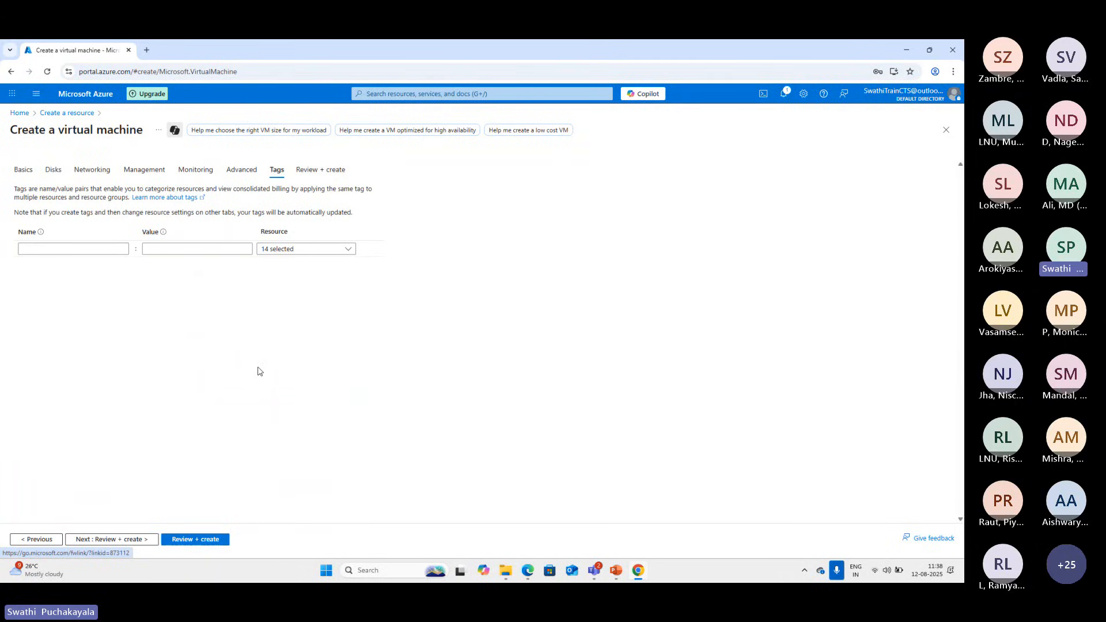
Run the final validation and review the summary of price, basics, disks, networking, management, monitoring and advanced settings
{"action": "left_click", "coordinate": [332, 171]}
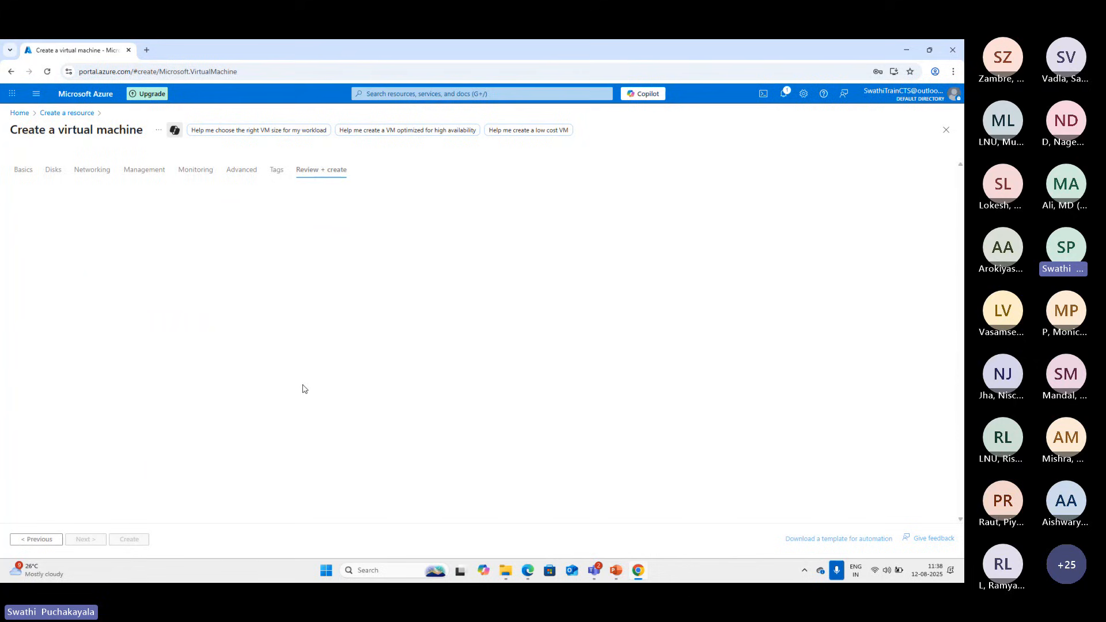
{"action": "scroll", "coordinate": [299, 388], "scroll_direction": "down", "scroll_amount": 3}
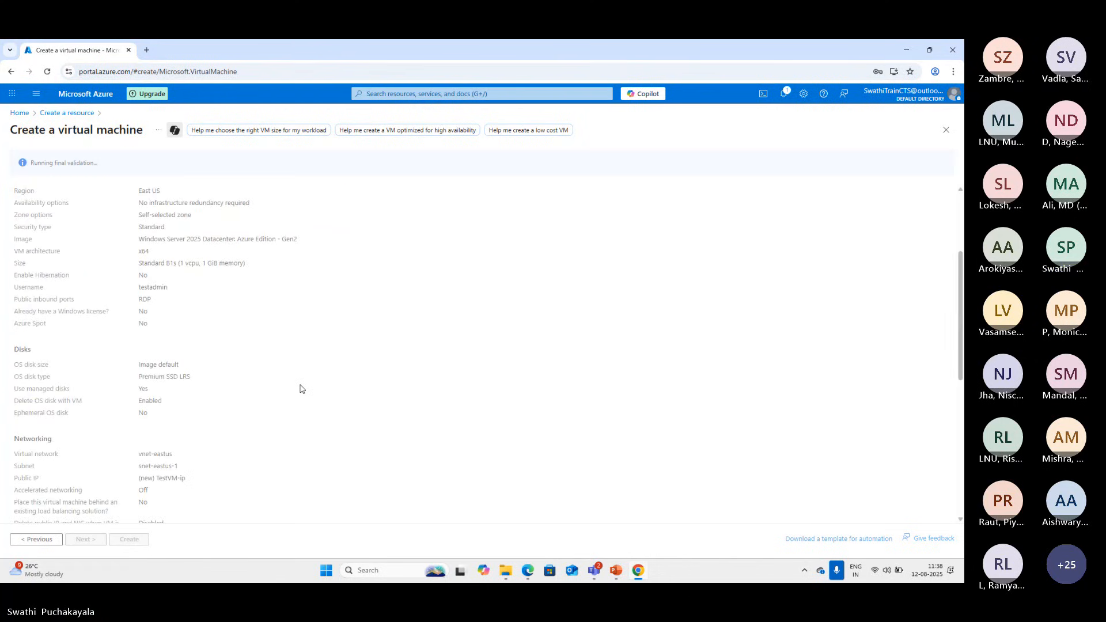
{"action": "scroll", "coordinate": [300, 389], "scroll_direction": "up", "scroll_amount": 3}
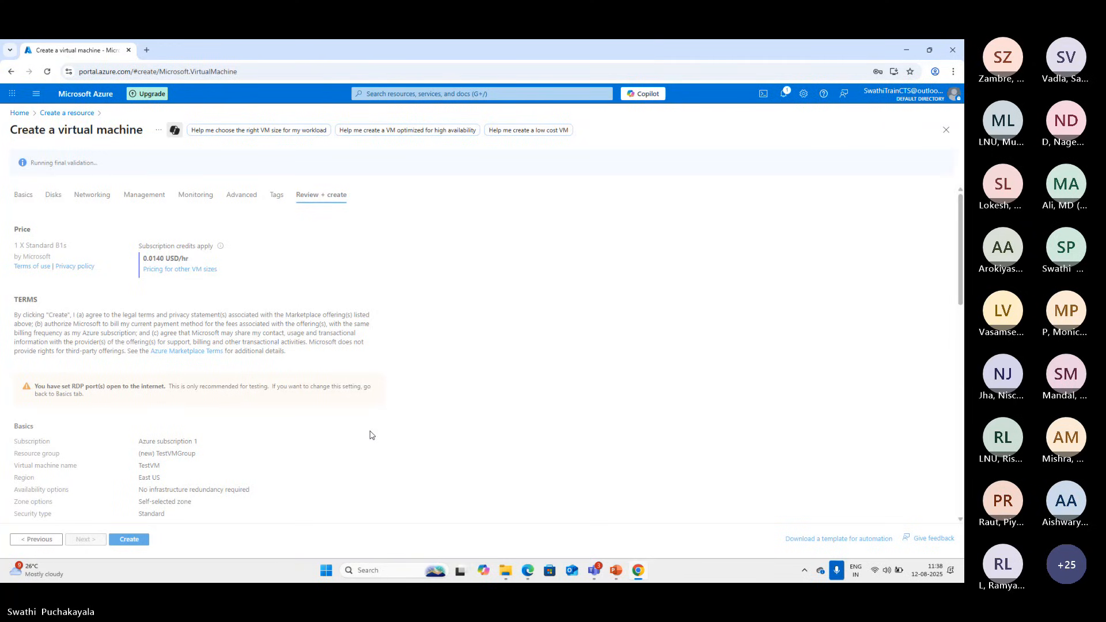
{"action": "scroll", "coordinate": [370, 435], "scroll_direction": "down", "scroll_amount": 1}
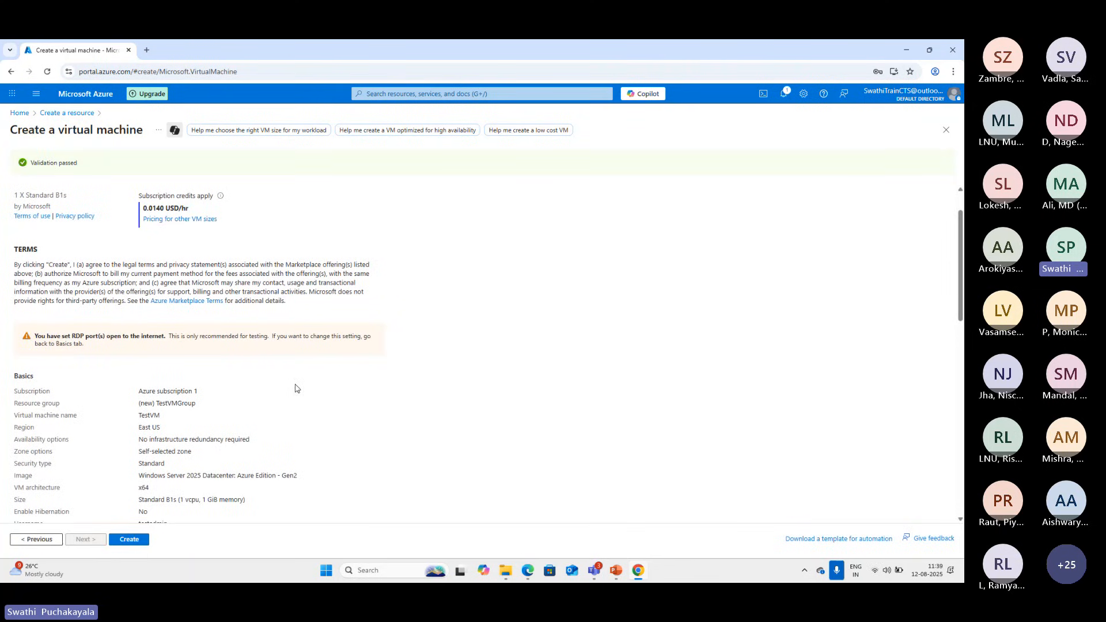
{"action": "scroll", "coordinate": [296, 388], "scroll_direction": "down", "scroll_amount": 2}
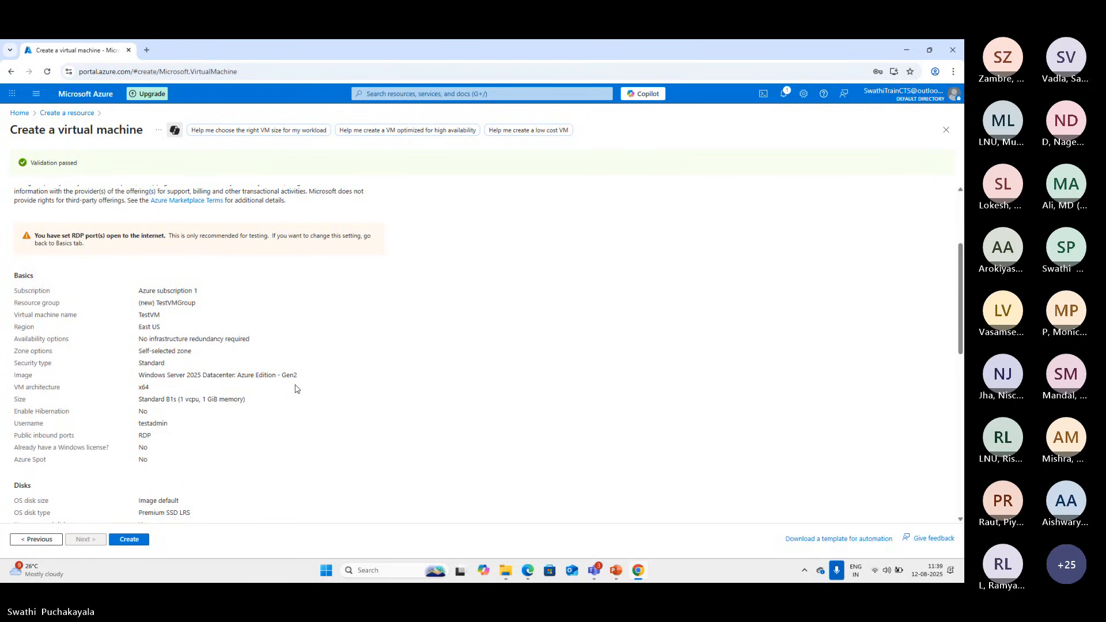
{"action": "scroll", "coordinate": [295, 389], "scroll_direction": "down", "scroll_amount": 10}
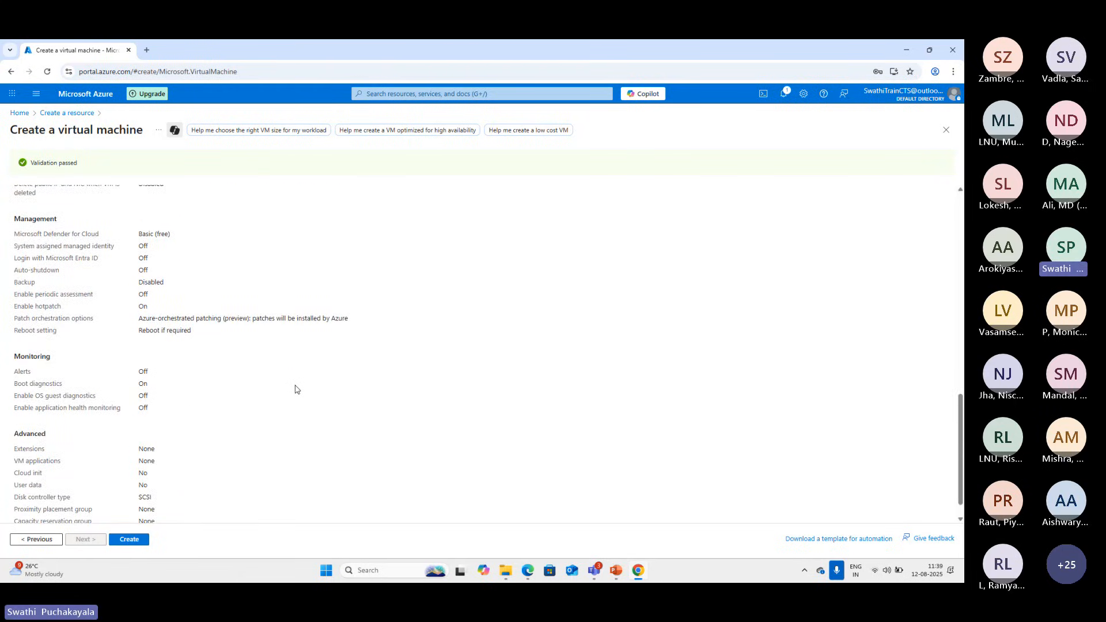
{"action": "scroll", "coordinate": [296, 389], "scroll_direction": "up", "scroll_amount": 12}
{"action": "scroll", "coordinate": [294, 386], "scroll_direction": "down", "scroll_amount": 5}
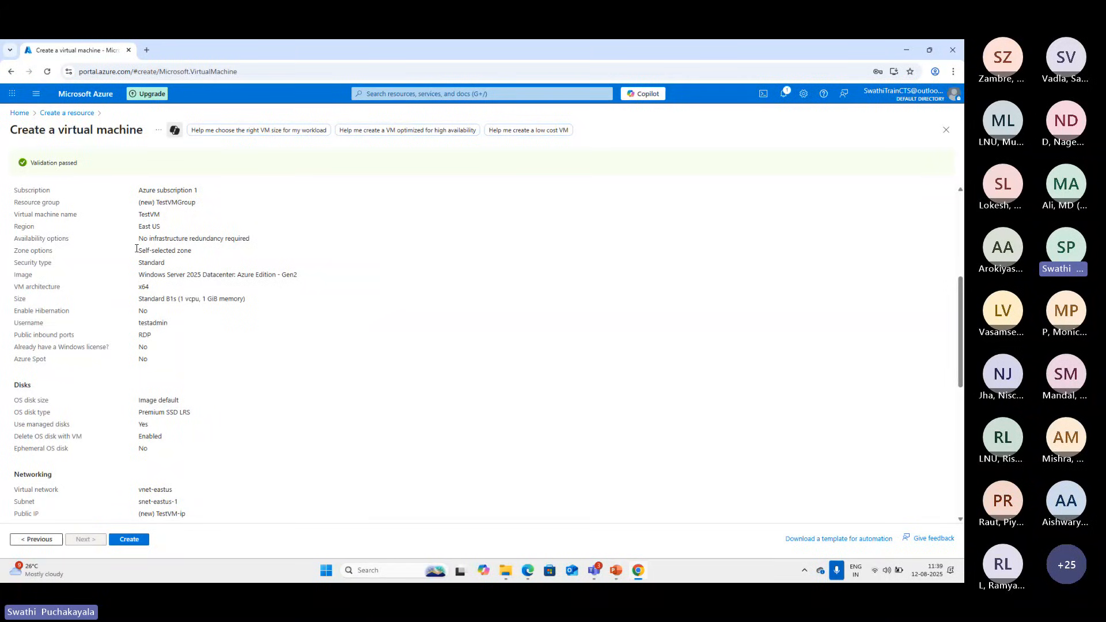
{"action": "scroll", "coordinate": [243, 425], "scroll_direction": "down", "scroll_amount": 8}
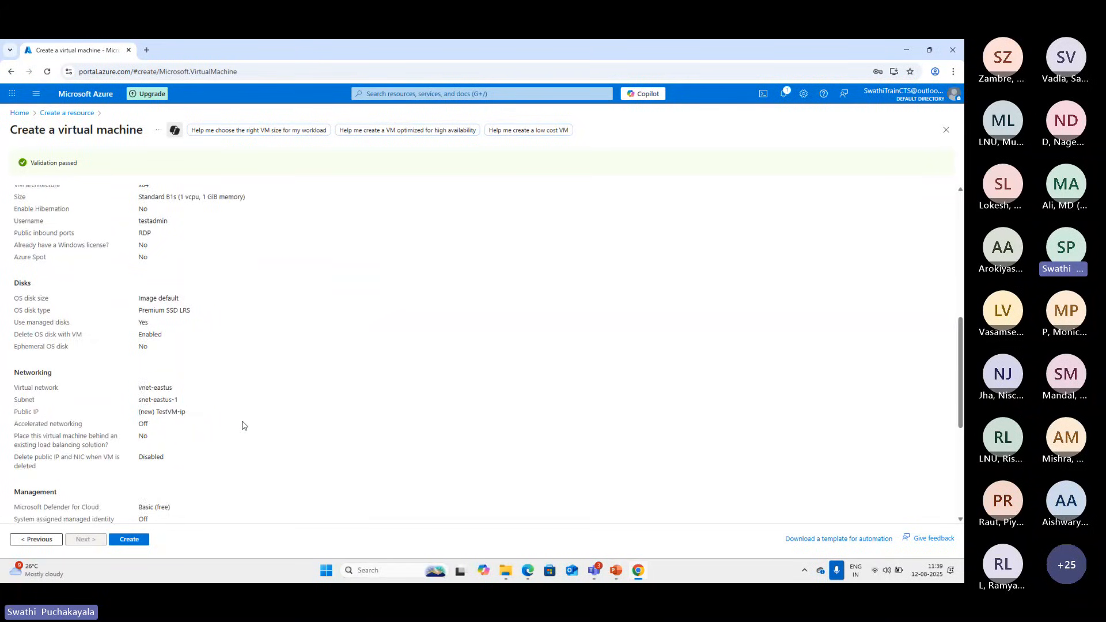
Create the virtual machine TestVM with the reviewed configuration to start its deployment
{"action": "left_click", "coordinate": [118, 541]}
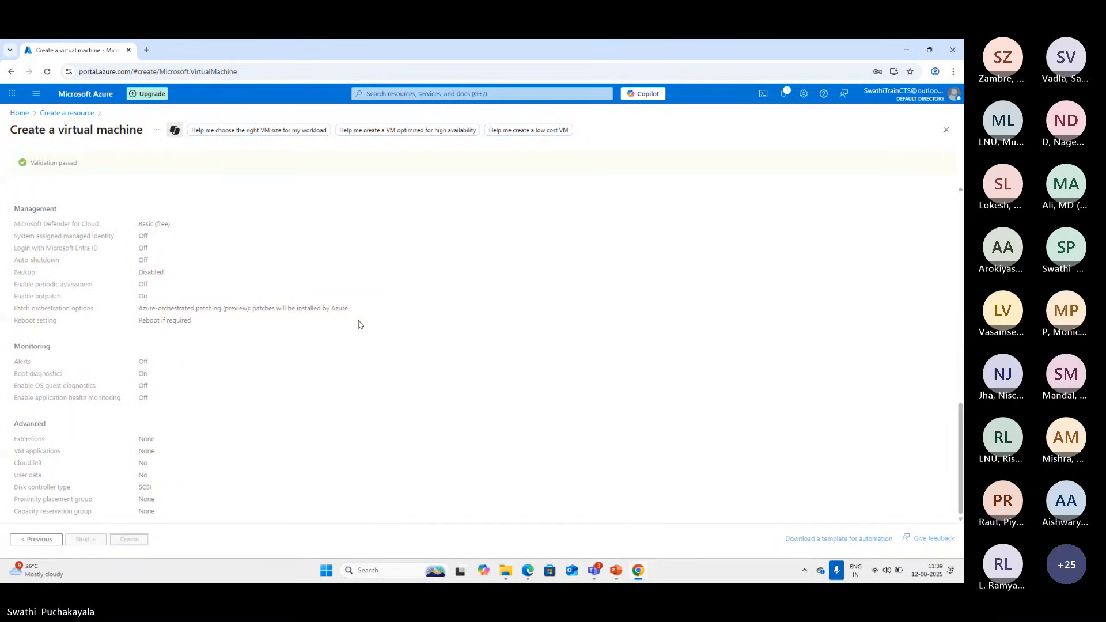
{"action": "scroll", "coordinate": [406, 314], "scroll_direction": "up", "scroll_amount": 3}
{"action": "scroll", "coordinate": [406, 314], "scroll_direction": "up", "scroll_amount": 10}
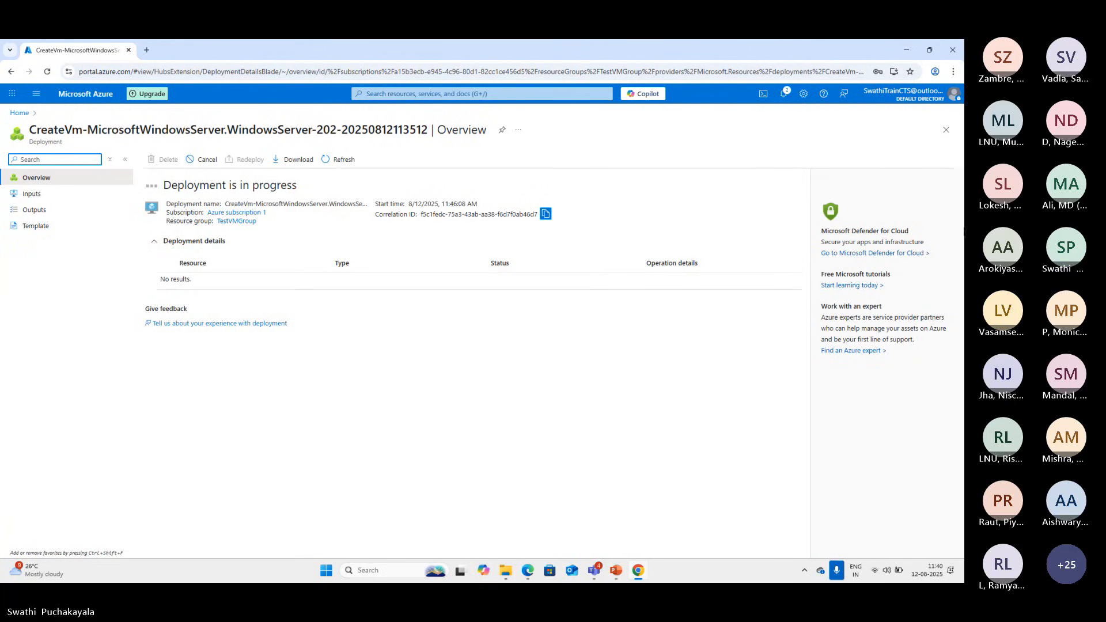
Follow the TestVM deployment from the notifications until it finishes, and dismiss the notifications
{"action": "left_click", "coordinate": [946, 130]}
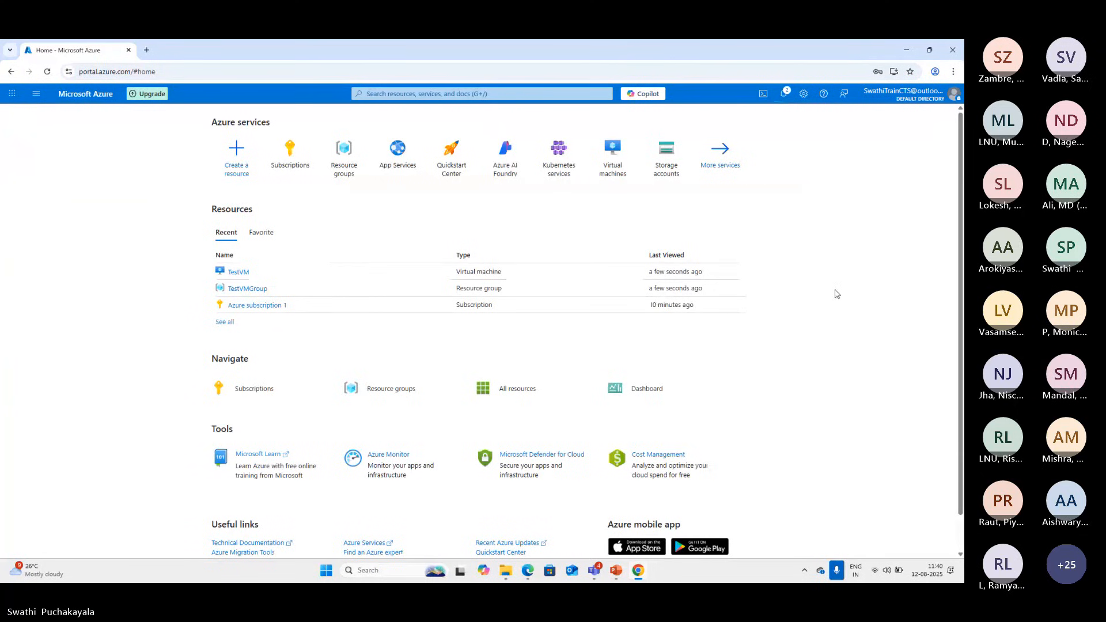
{"action": "left_click", "coordinate": [786, 96]}
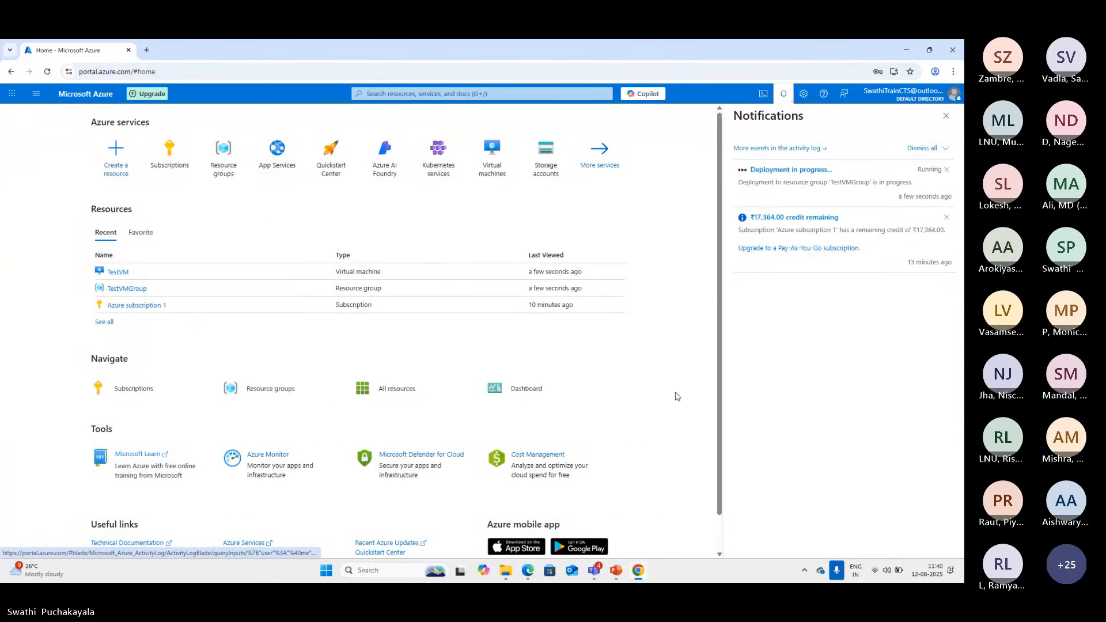
{"action": "left_click", "coordinate": [804, 171]}
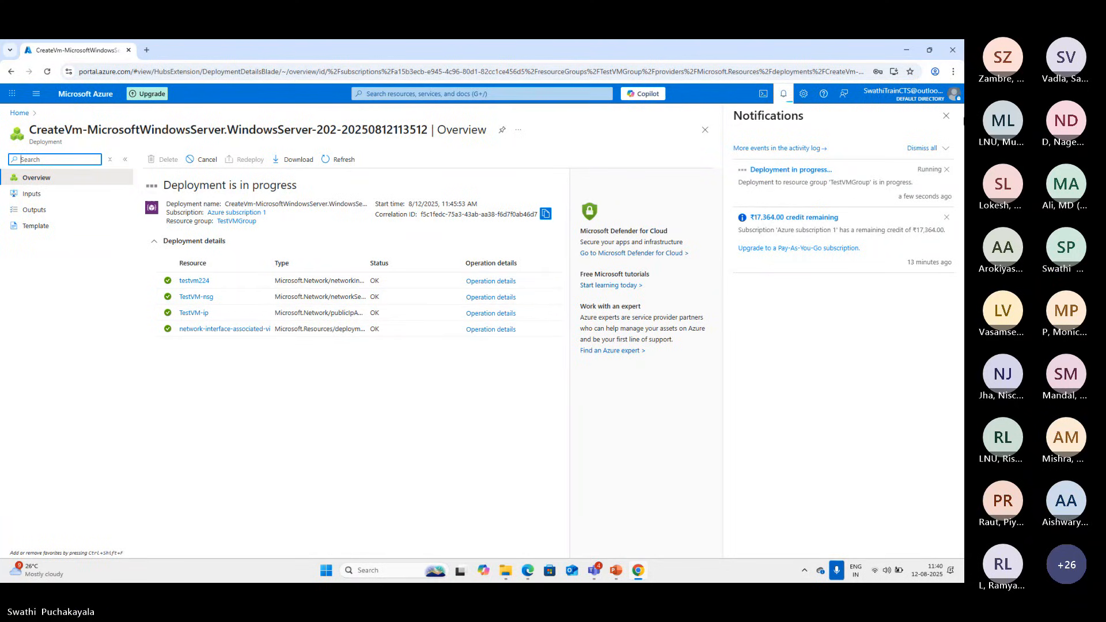
{"action": "left_click", "coordinate": [947, 120]}
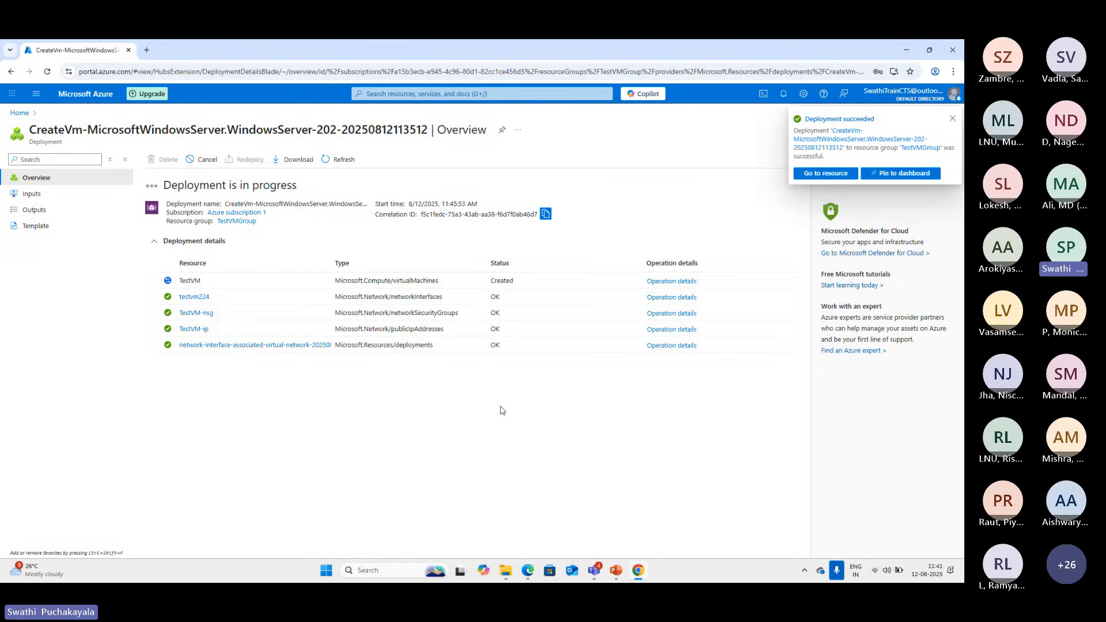
{"action": "left_click", "coordinate": [953, 119]}
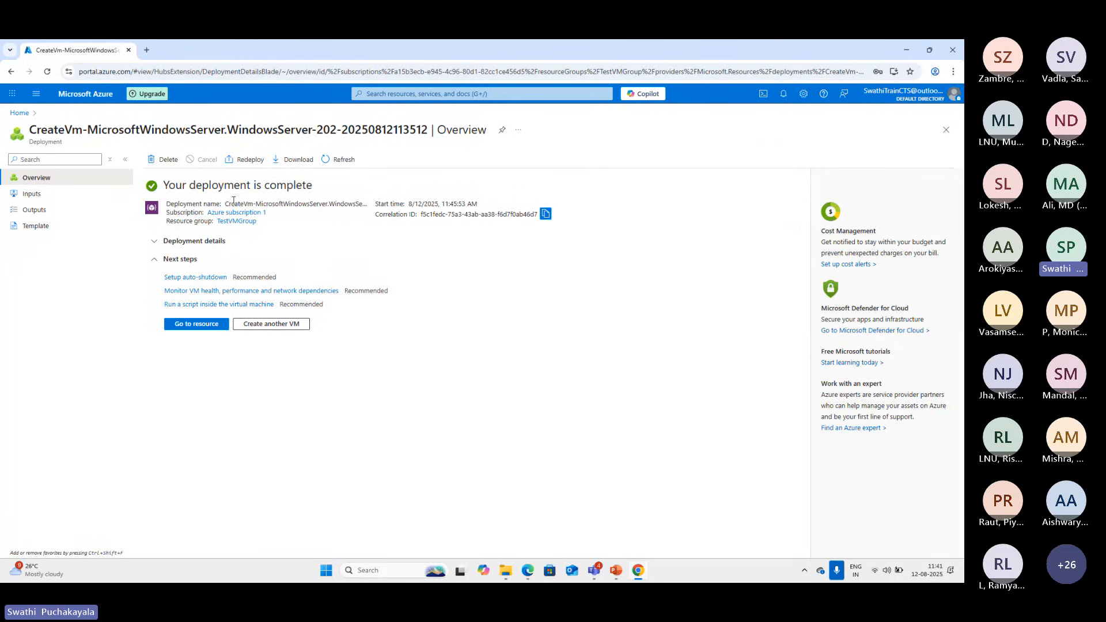
Open the deployed TestVM resource and review its essentials and properties
{"action": "left_click", "coordinate": [186, 326]}
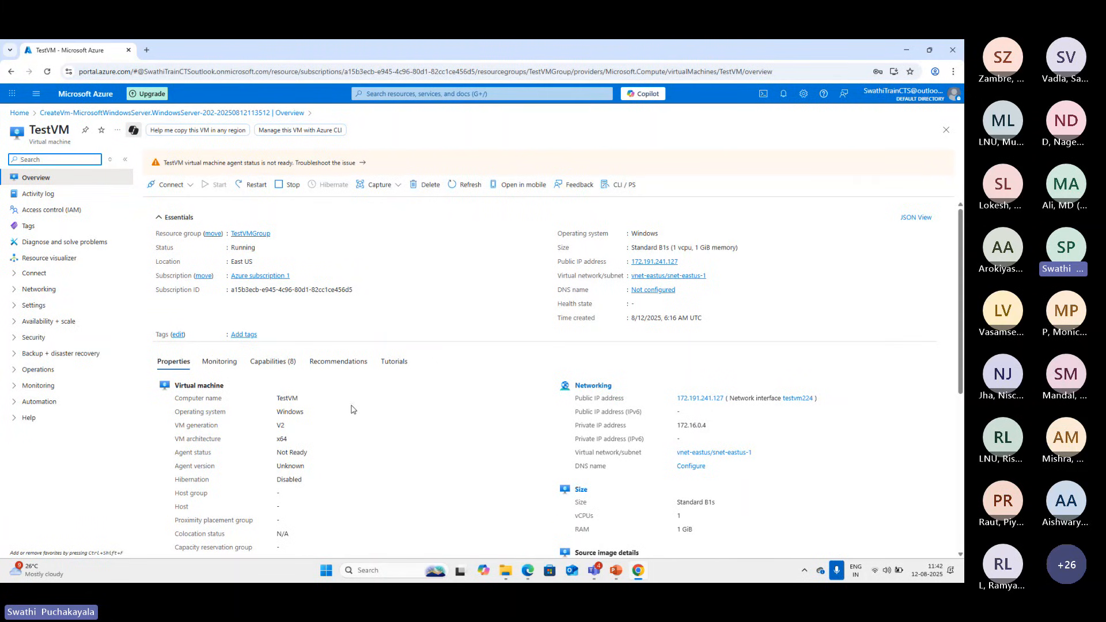
{"action": "scroll", "coordinate": [351, 410], "scroll_direction": "down", "scroll_amount": 5}
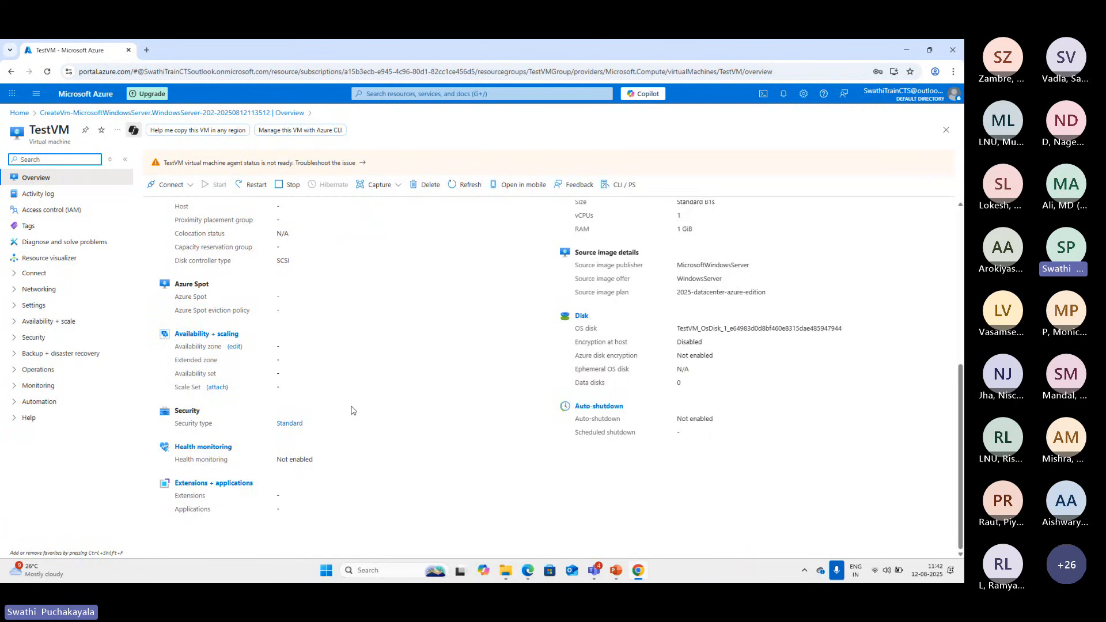
{"action": "scroll", "coordinate": [350, 410], "scroll_direction": "up", "scroll_amount": 5}
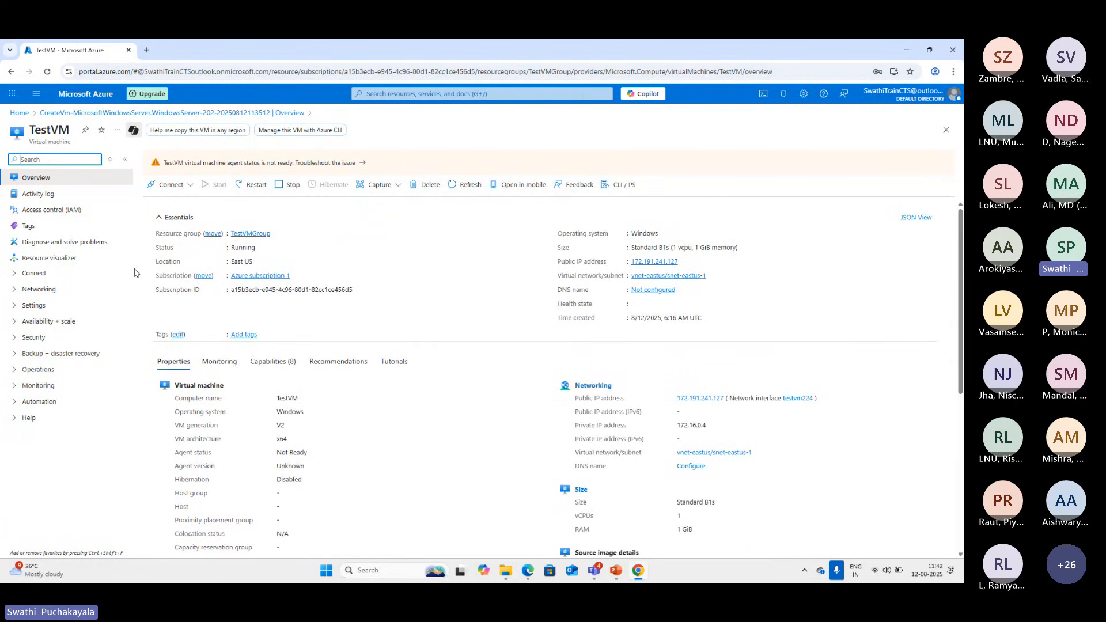
Open the connection options of TestVM and download the RDP file for native RDP
{"action": "left_click", "coordinate": [168, 184]}
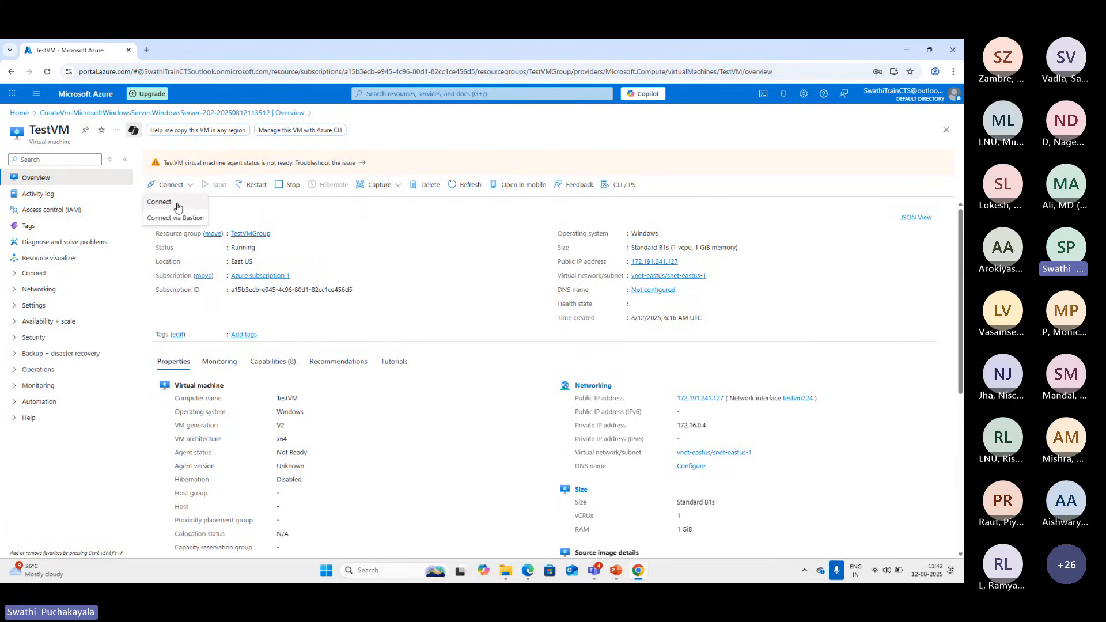
{"action": "left_click", "coordinate": [448, 275]}
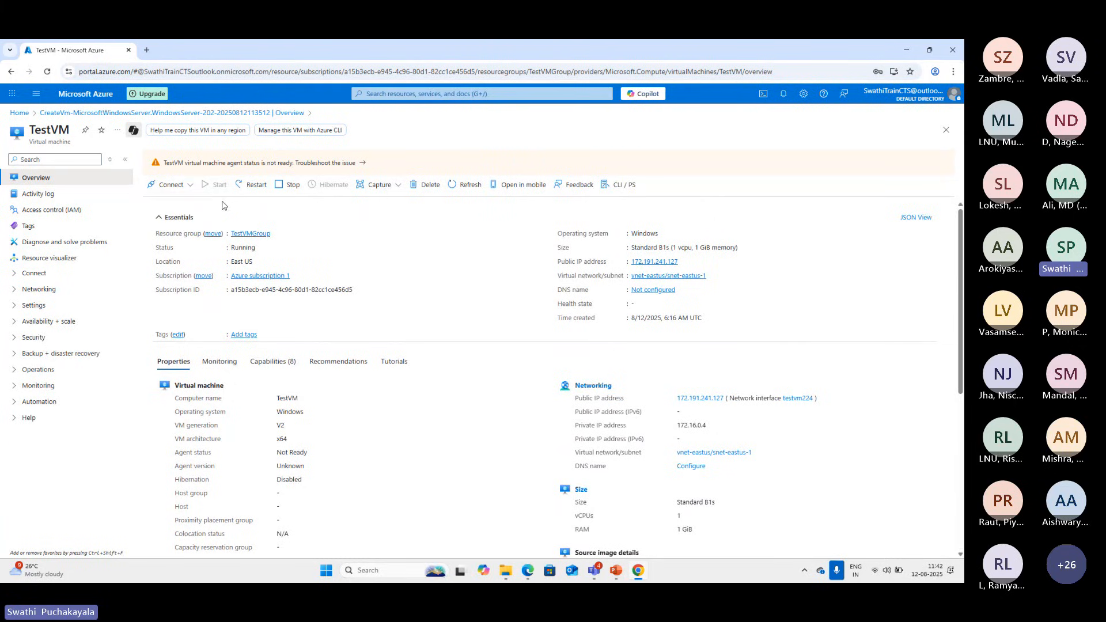
{"action": "left_click", "coordinate": [186, 190]}
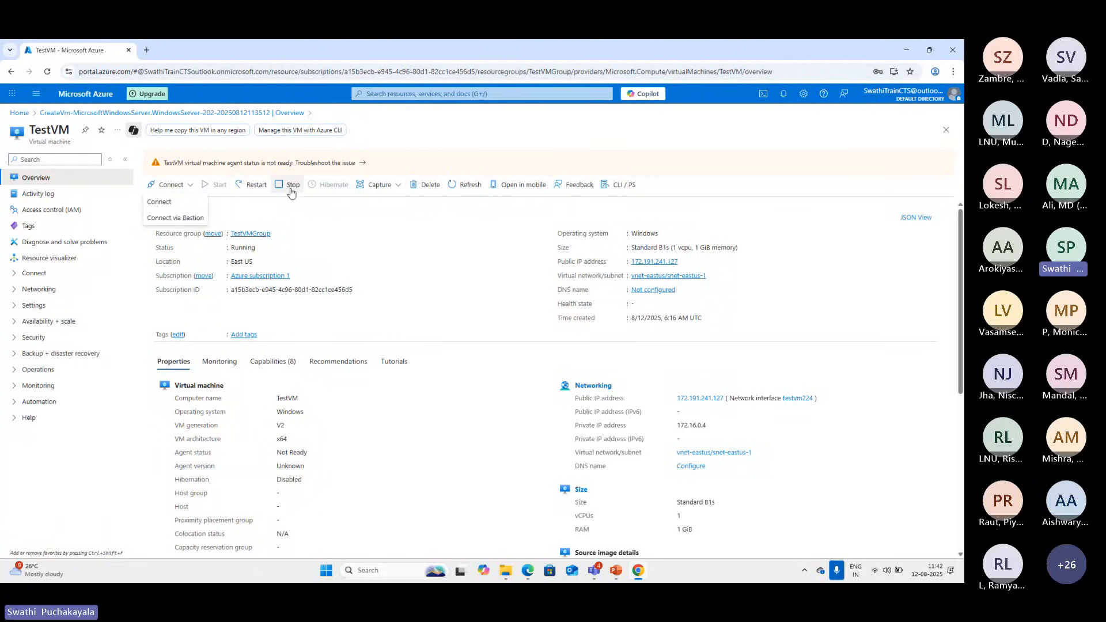
{"action": "left_click", "coordinate": [174, 202]}
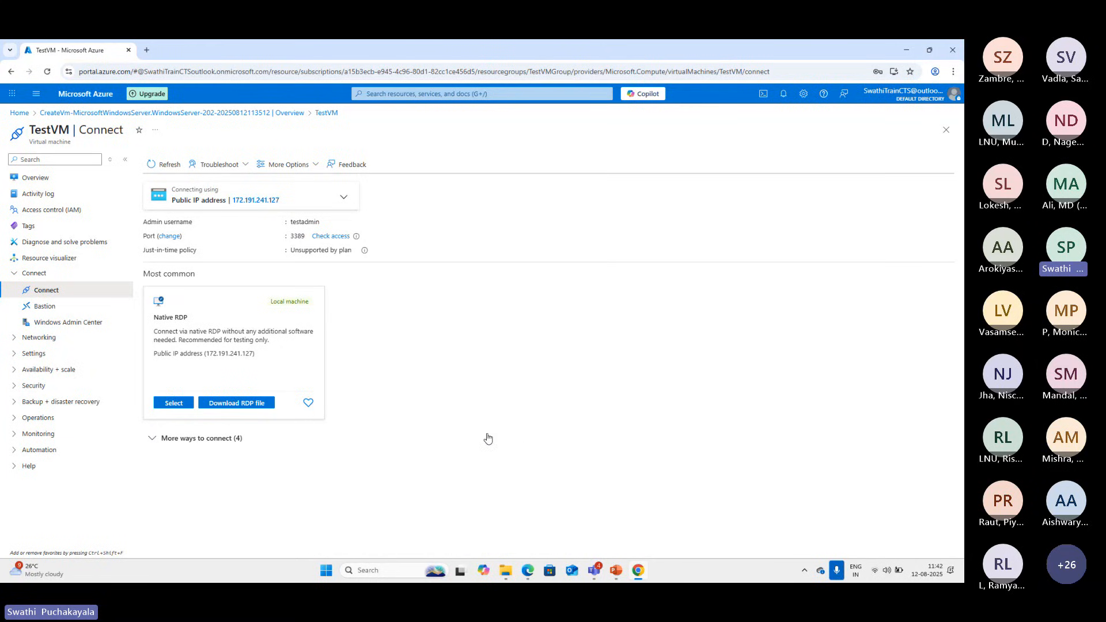
{"action": "left_click", "coordinate": [238, 406]}
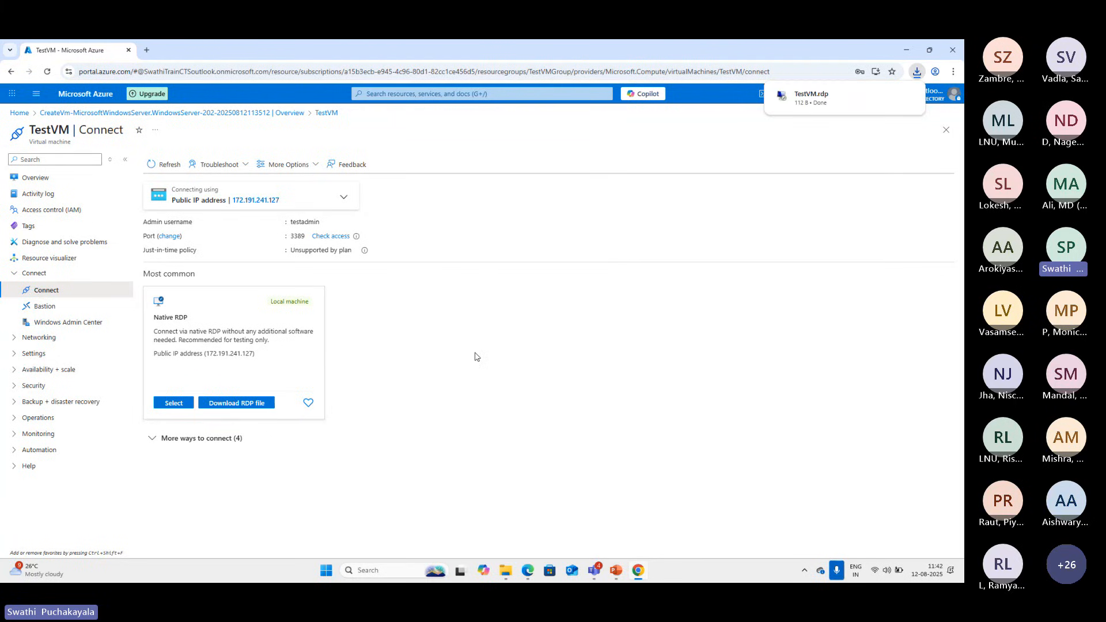
Try to connect to TestVM with the downloaded TestVM.rdp, entering the account password and accepting the unverified certificate, and disconnect the session
{"action": "left_click", "coordinate": [822, 107]}
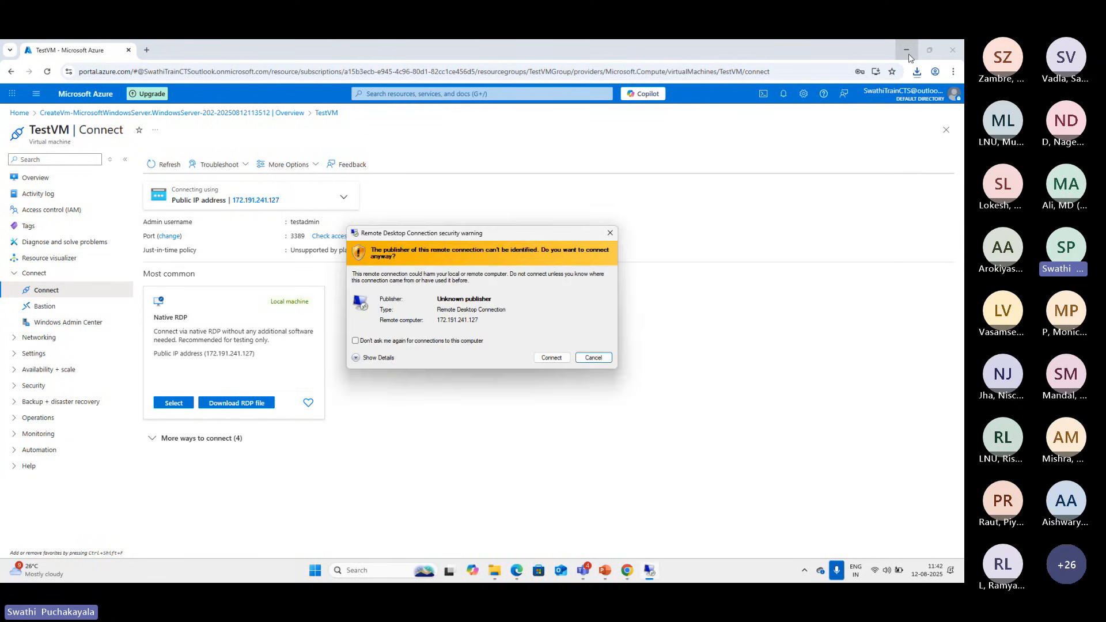
{"action": "left_click", "coordinate": [548, 358]}
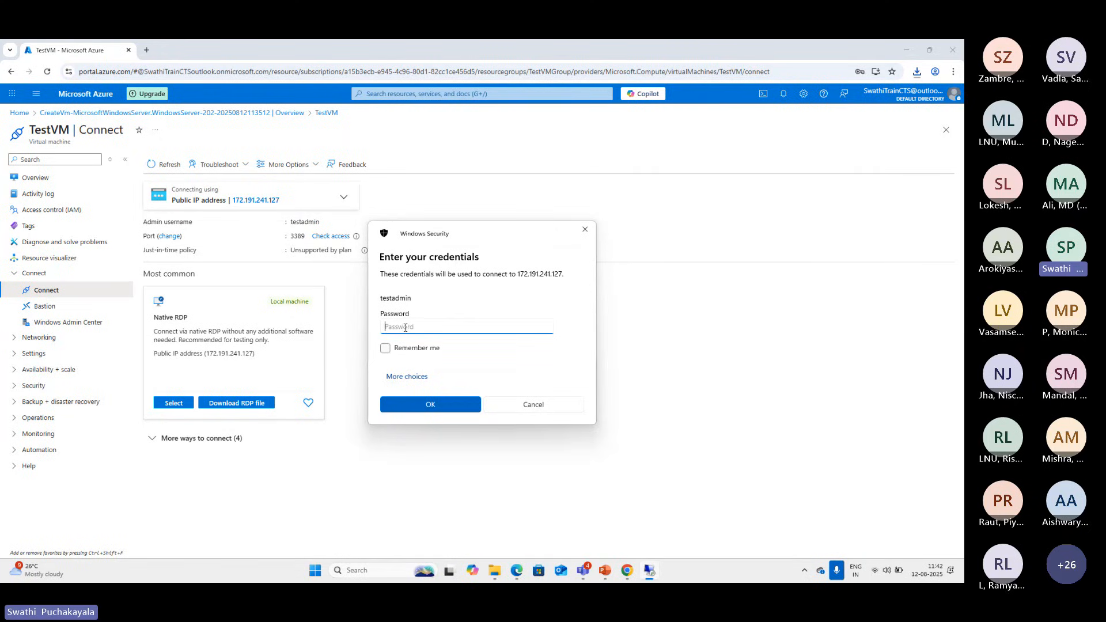
{"action": "type", "text": "••••"}
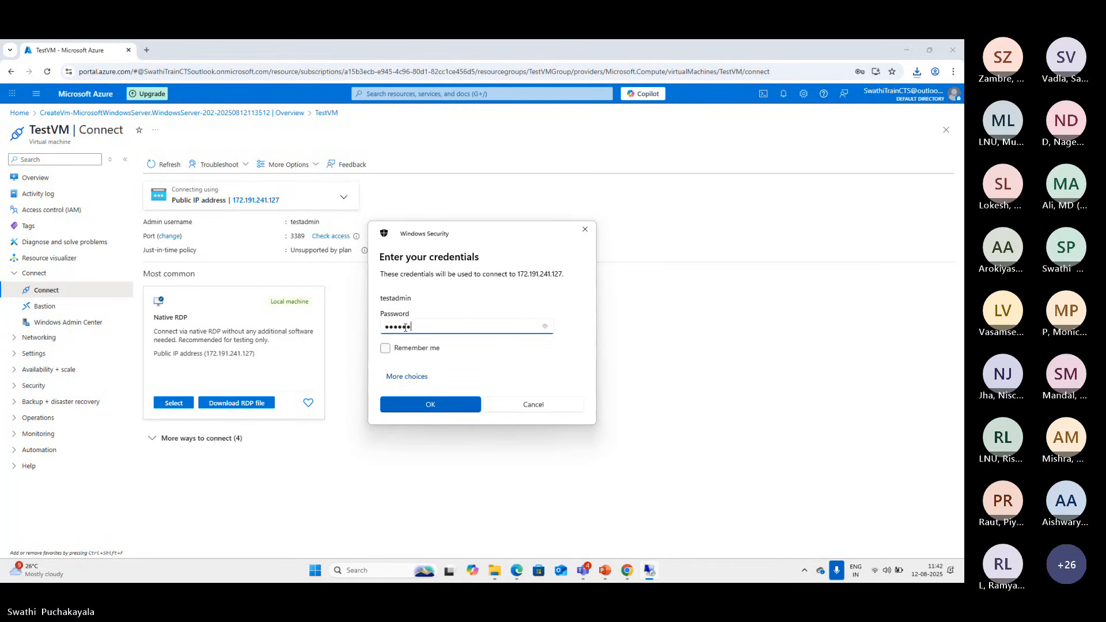
{"action": "type", "text": "•••••••••"}
{"action": "key", "text": "Return"}
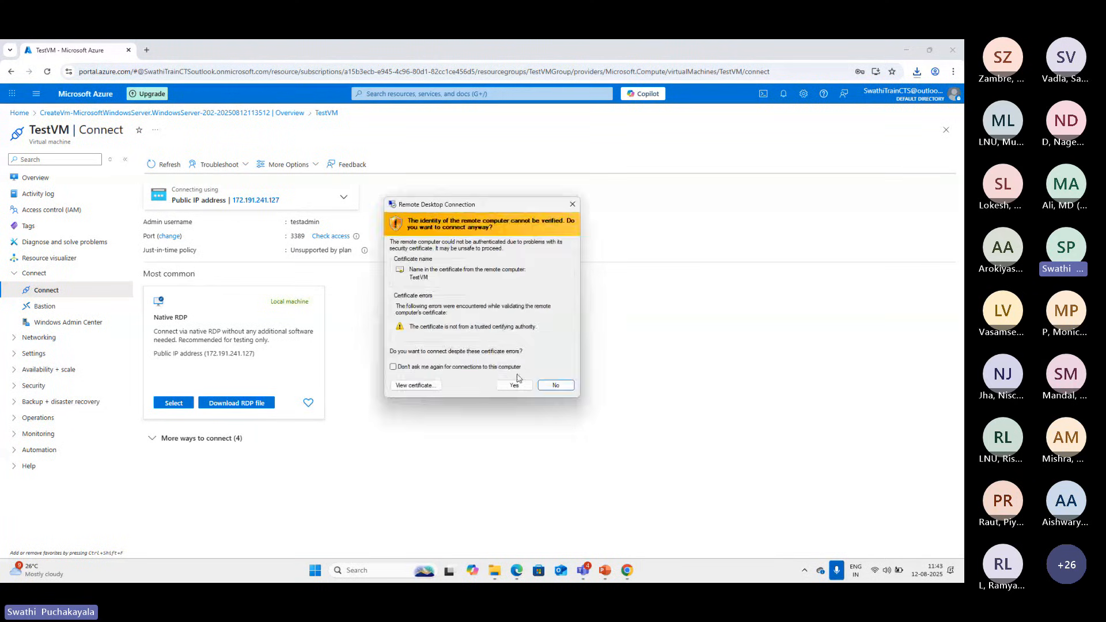
{"action": "left_click", "coordinate": [511, 382]}
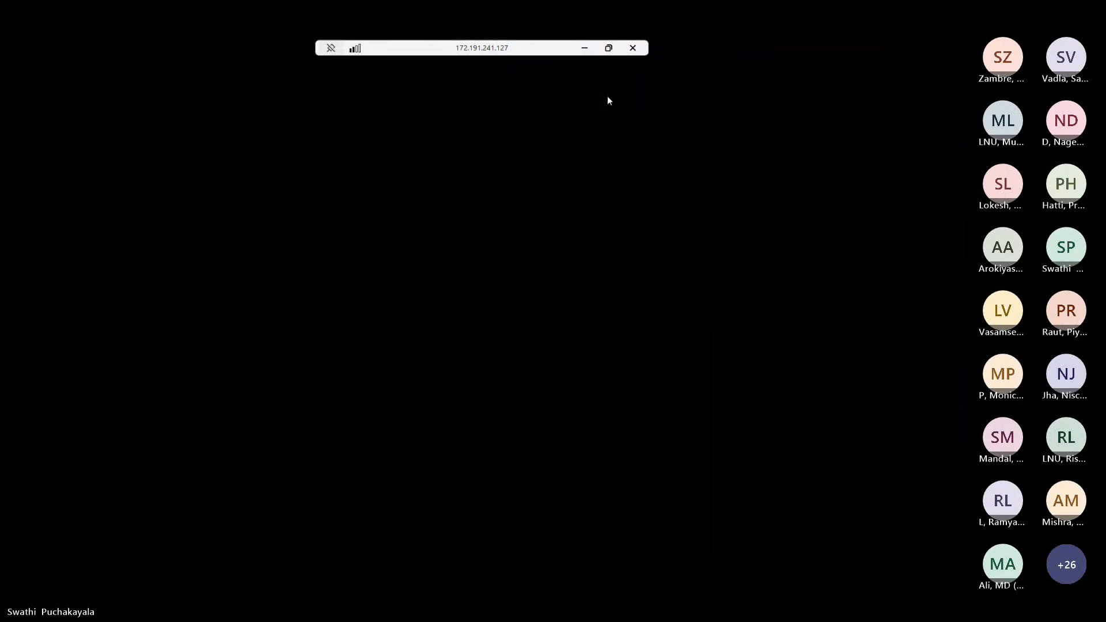
{"action": "left_click", "coordinate": [632, 47]}
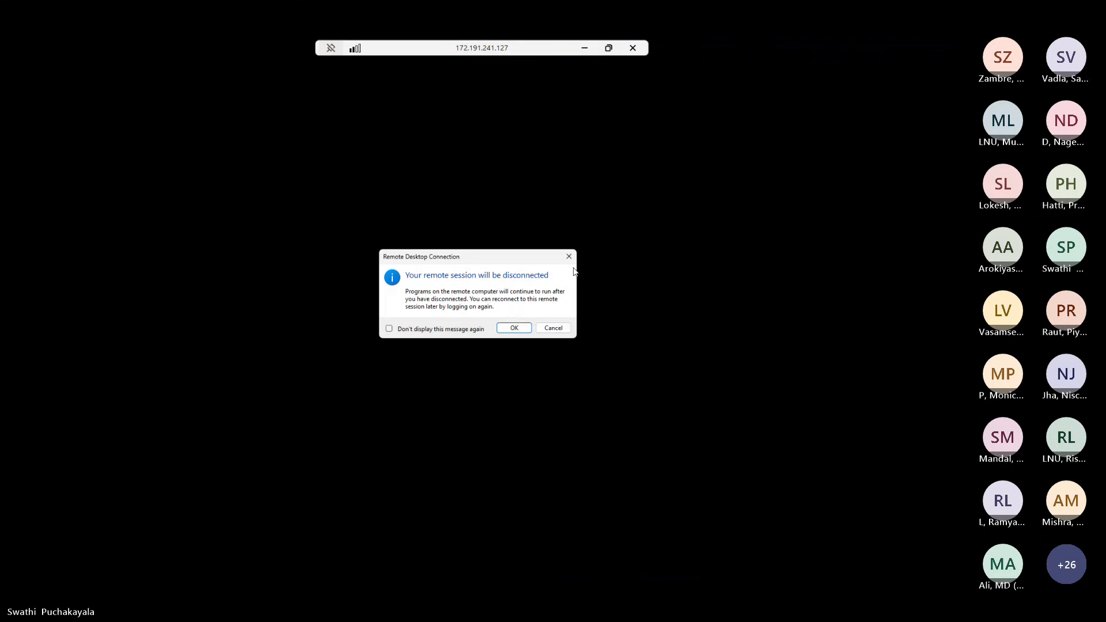
{"action": "left_click", "coordinate": [514, 328]}
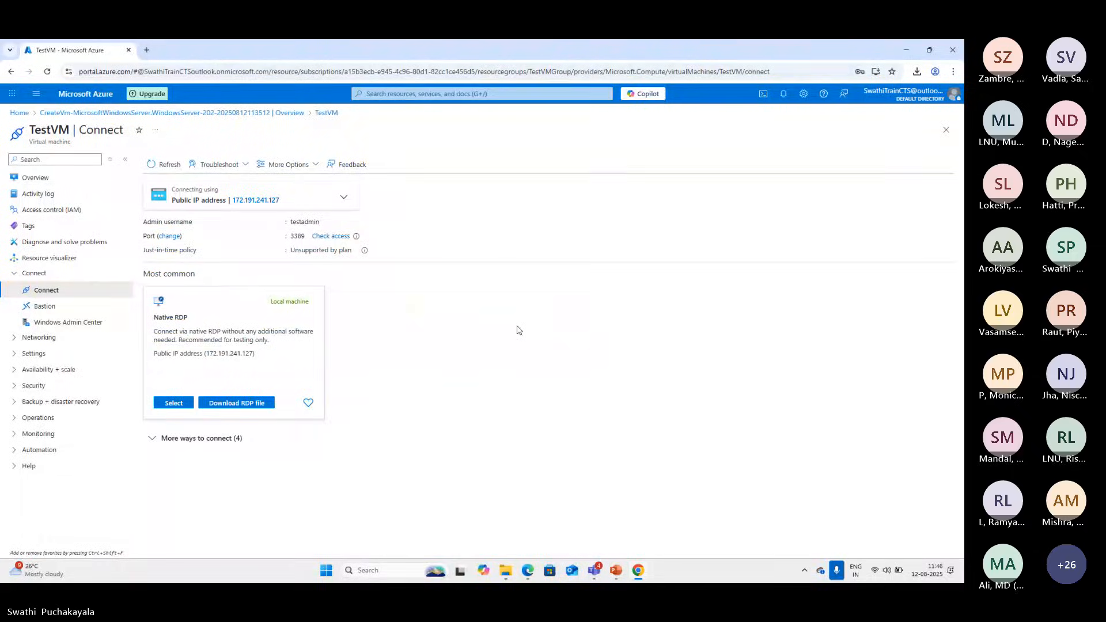
Try again to connect to TestVM from the downloaded RDP file, entering the account password and accepting the certificate
{"action": "left_click", "coordinate": [919, 73]}
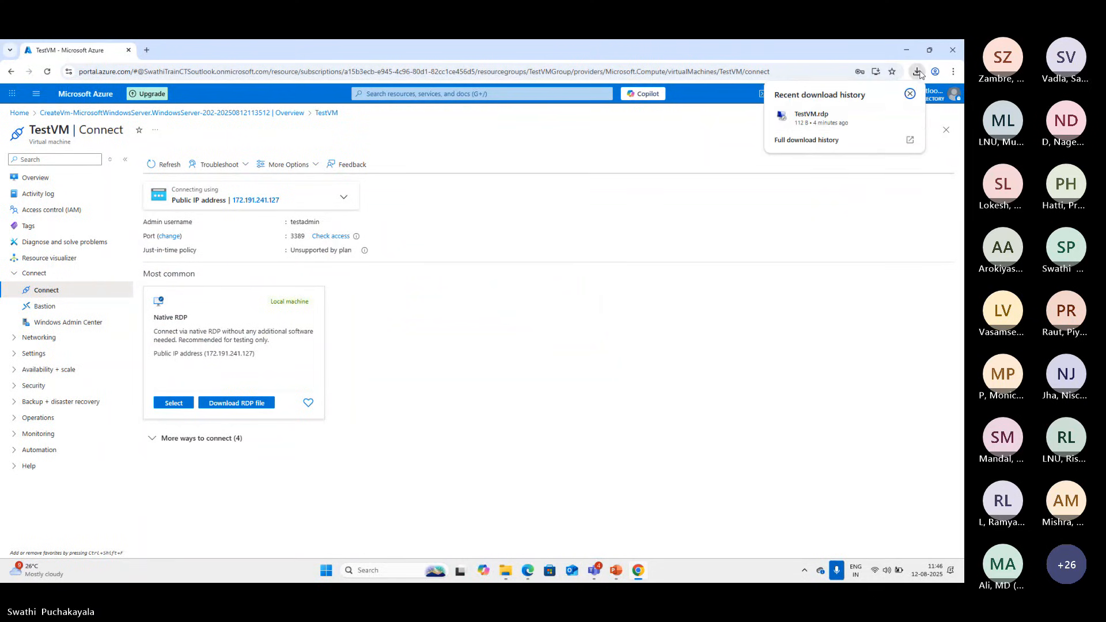
{"action": "left_click", "coordinate": [811, 118]}
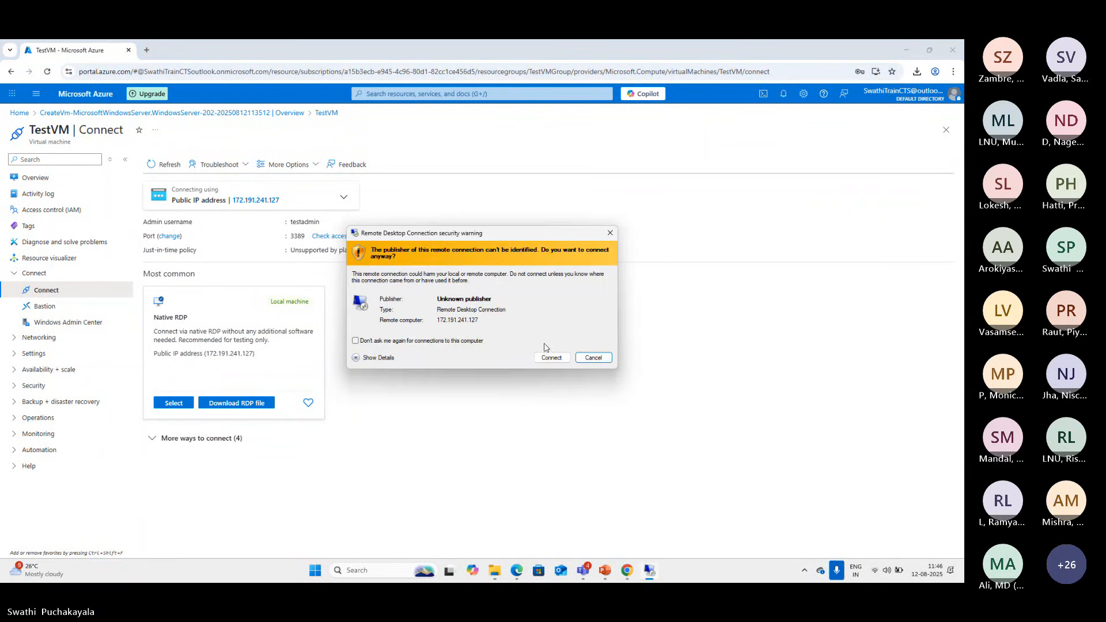
{"action": "left_click", "coordinate": [550, 357]}
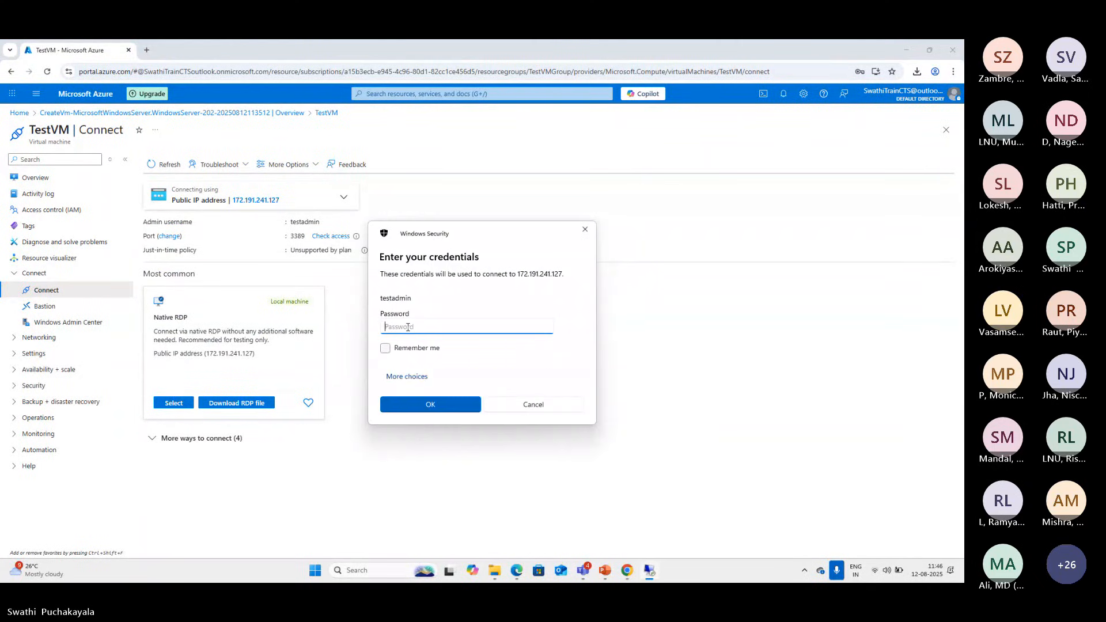
{"action": "type", "text": "•••••••••••••••••"}
{"action": "left_click", "coordinate": [416, 403]}
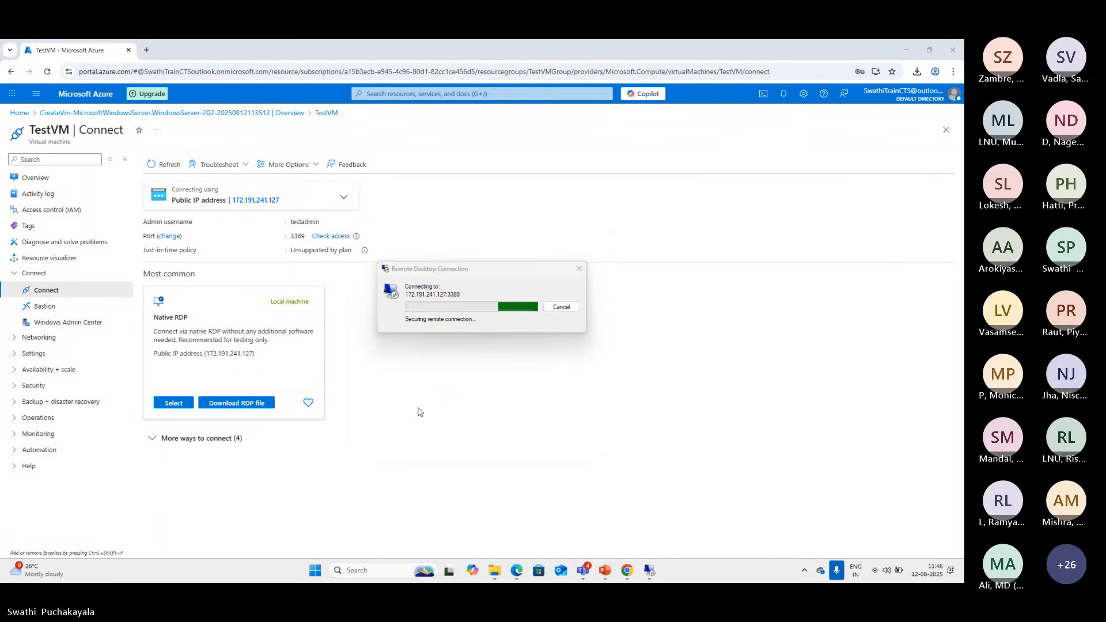
{"action": "left_click", "coordinate": [514, 385]}
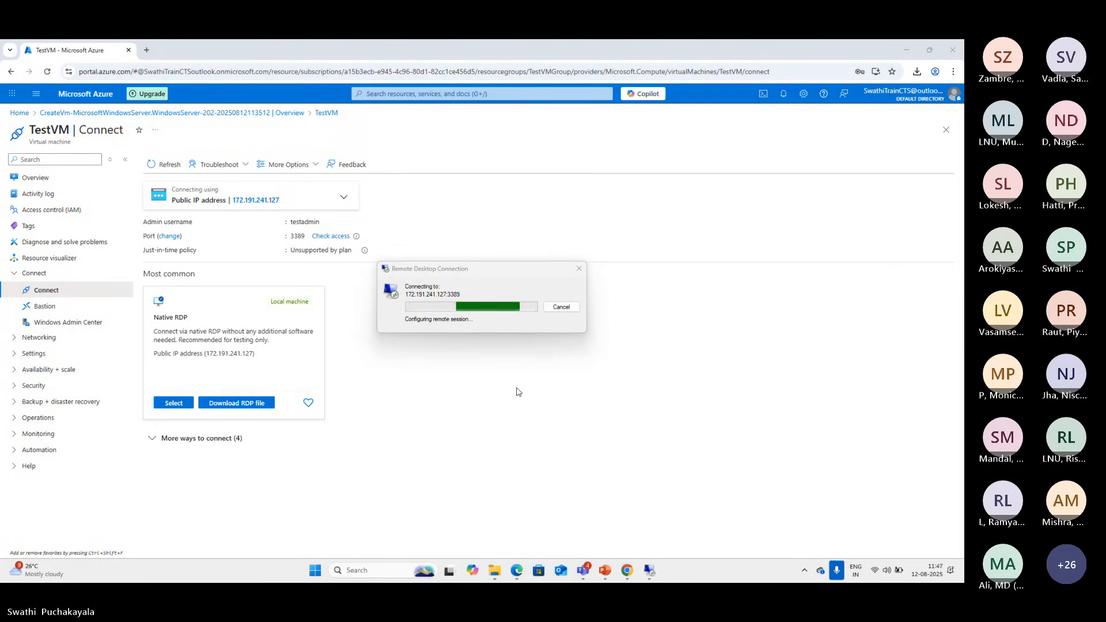
Open the availability and scaling settings of TestVM
{"action": "left_click", "coordinate": [11, 375]}
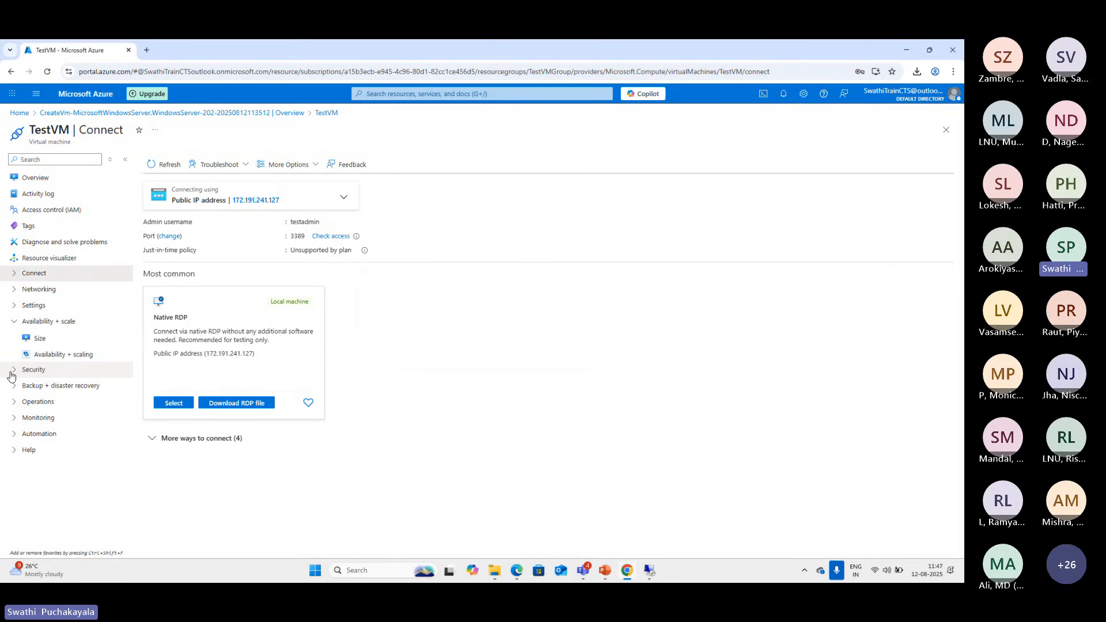
{"action": "left_click", "coordinate": [73, 354]}
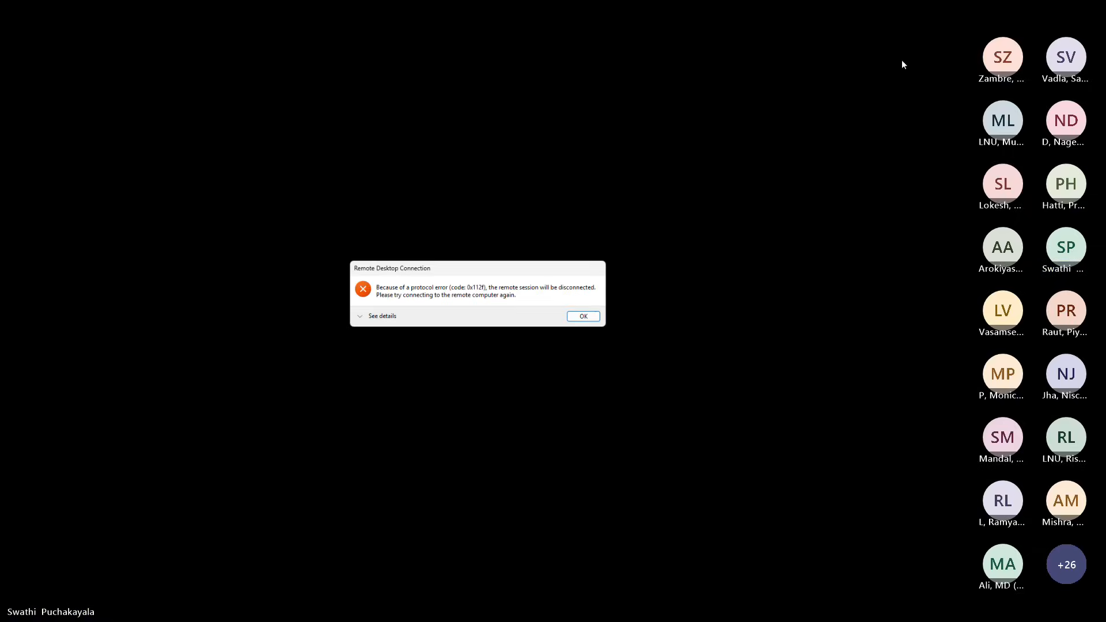
Dismiss the Remote Desktop error and switch back to Chrome
{"action": "left_click", "coordinate": [579, 320]}
{"action": "mouse_move", "coordinate": [638, 576]}
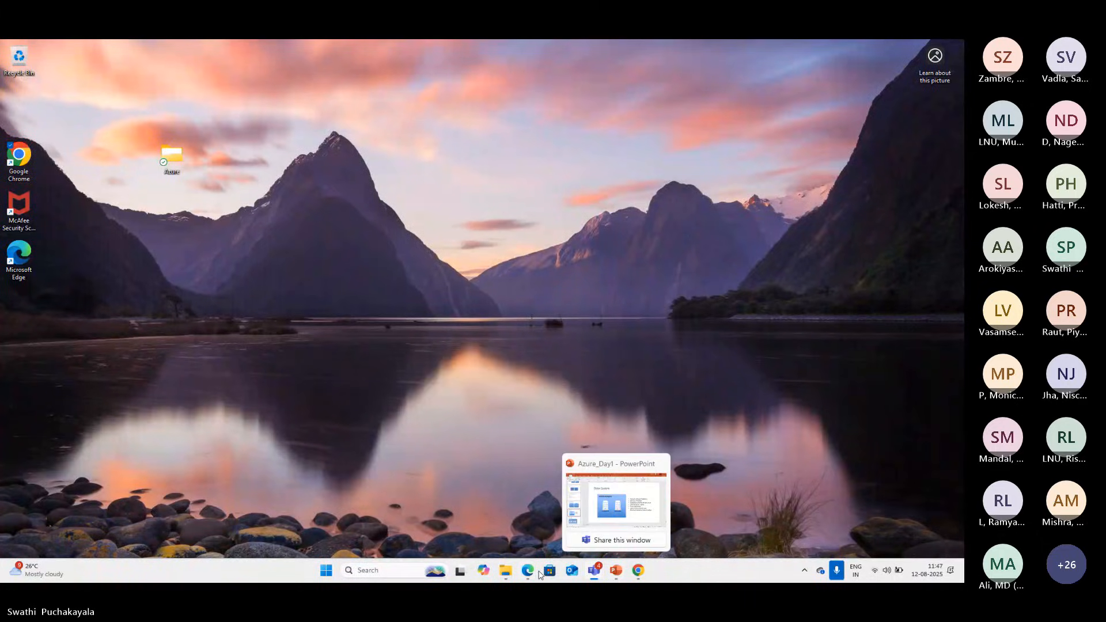
{"action": "left_click", "coordinate": [638, 571]}
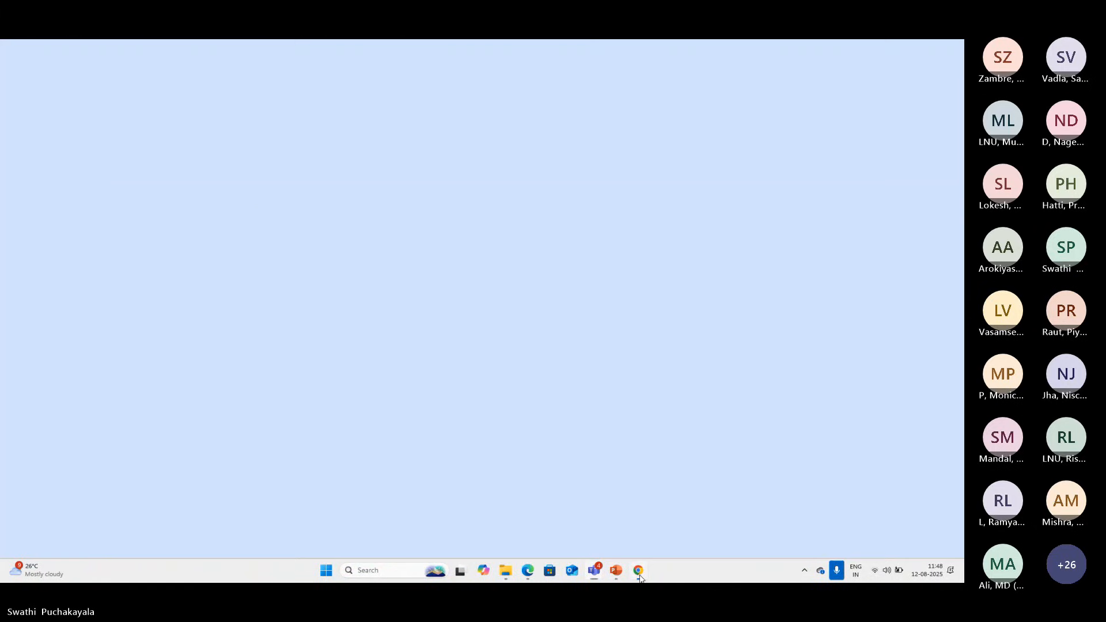
Relaunch TestVM.rdp from the recent downloads, enter the account password and accept the certificate to start a new remote session
{"action": "left_click", "coordinate": [916, 74]}
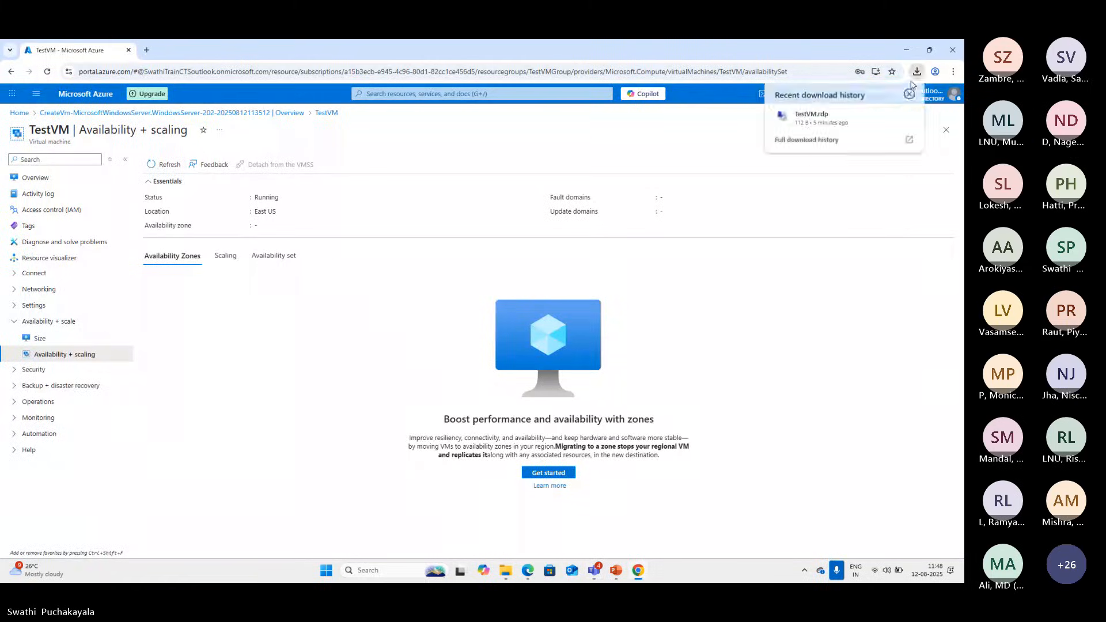
{"action": "left_click", "coordinate": [807, 116]}
{"action": "left_click", "coordinate": [552, 359]}
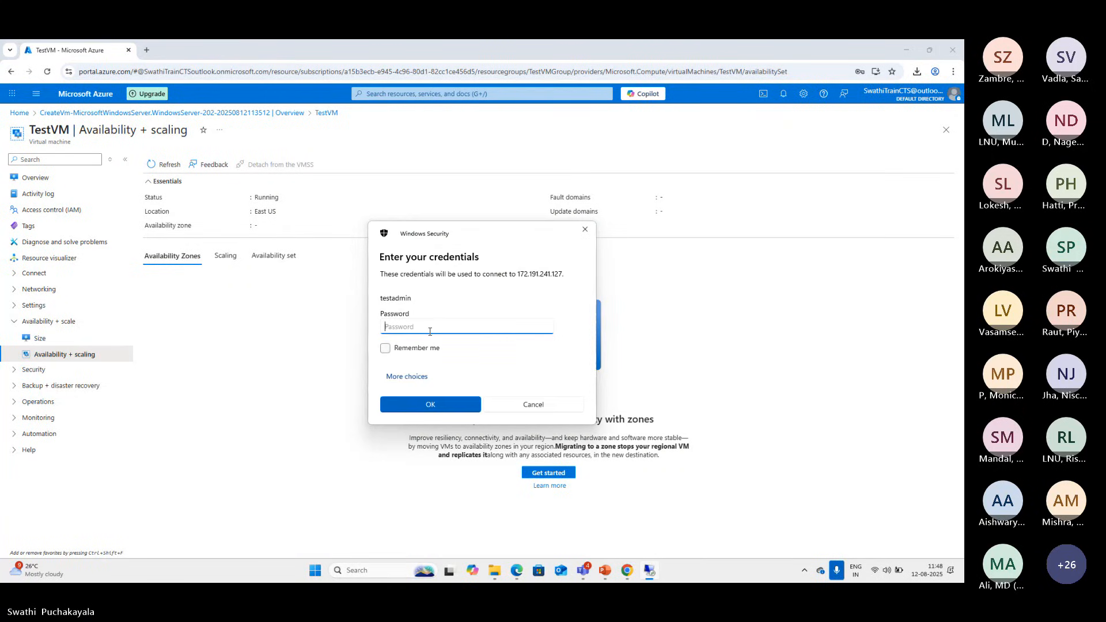
{"action": "type", "text": "••"}
{"action": "key", "text": "Return"}
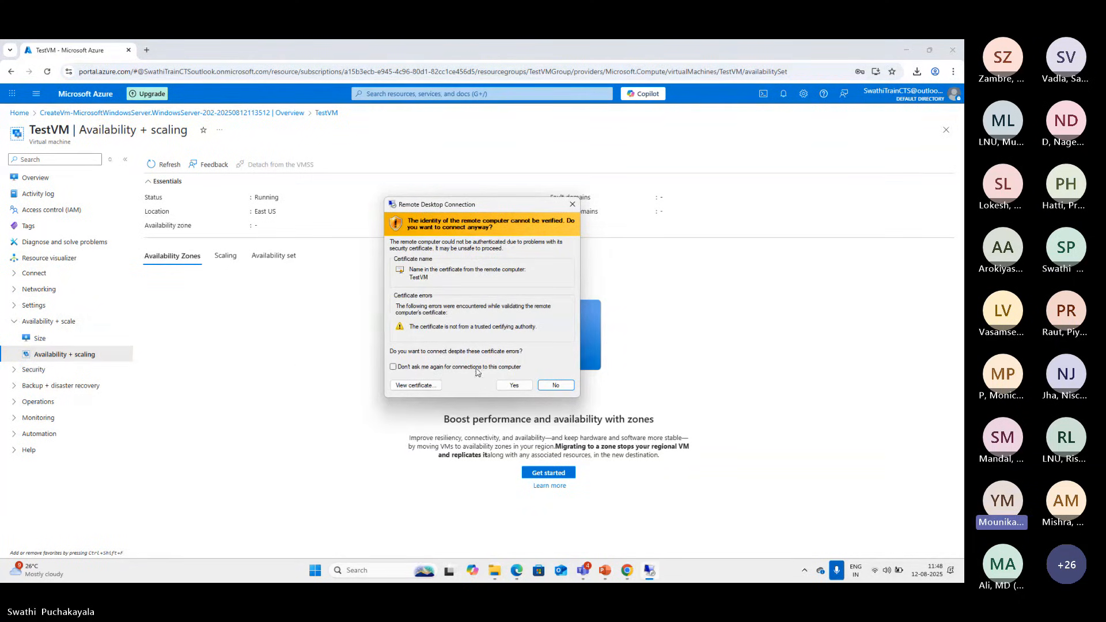
{"action": "left_click", "coordinate": [512, 385]}
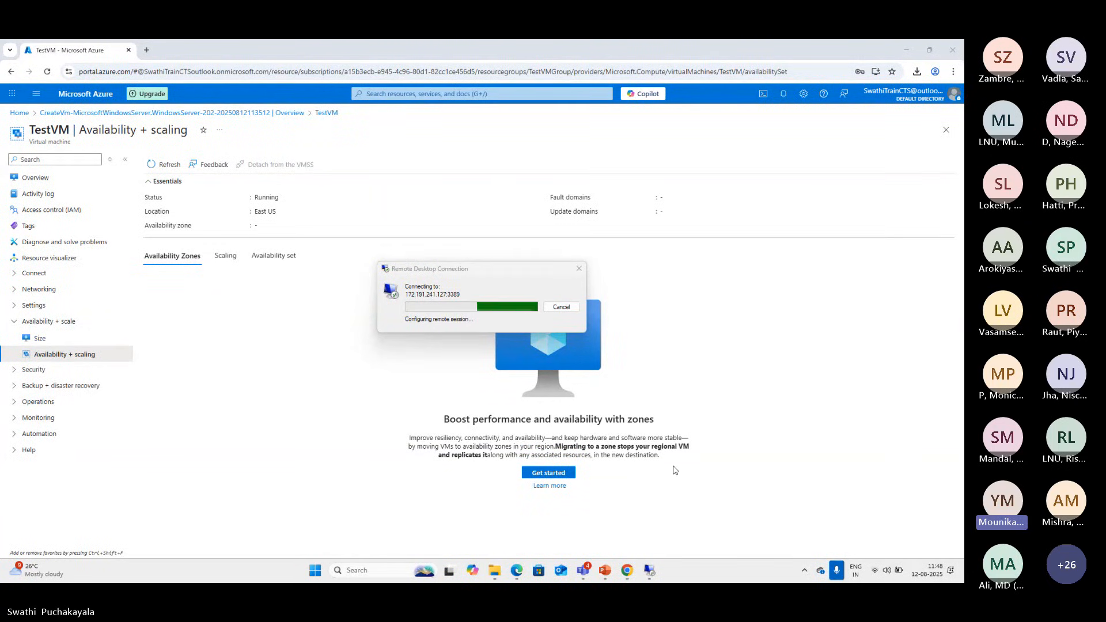
{"action": "left_click", "coordinate": [806, 572]}
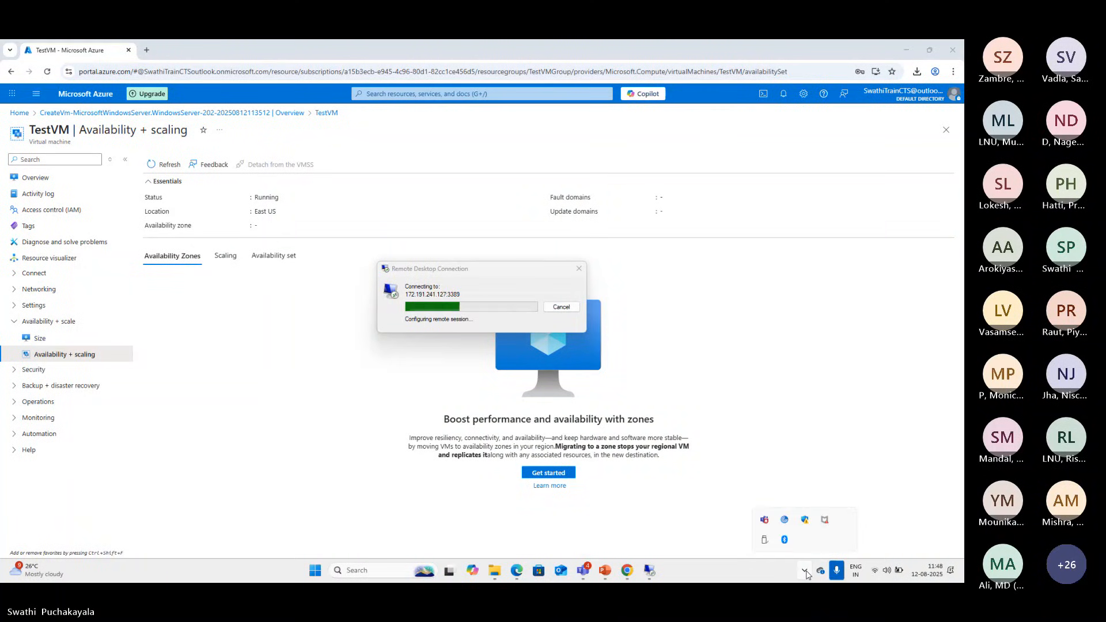
{"action": "left_click", "coordinate": [315, 571]}
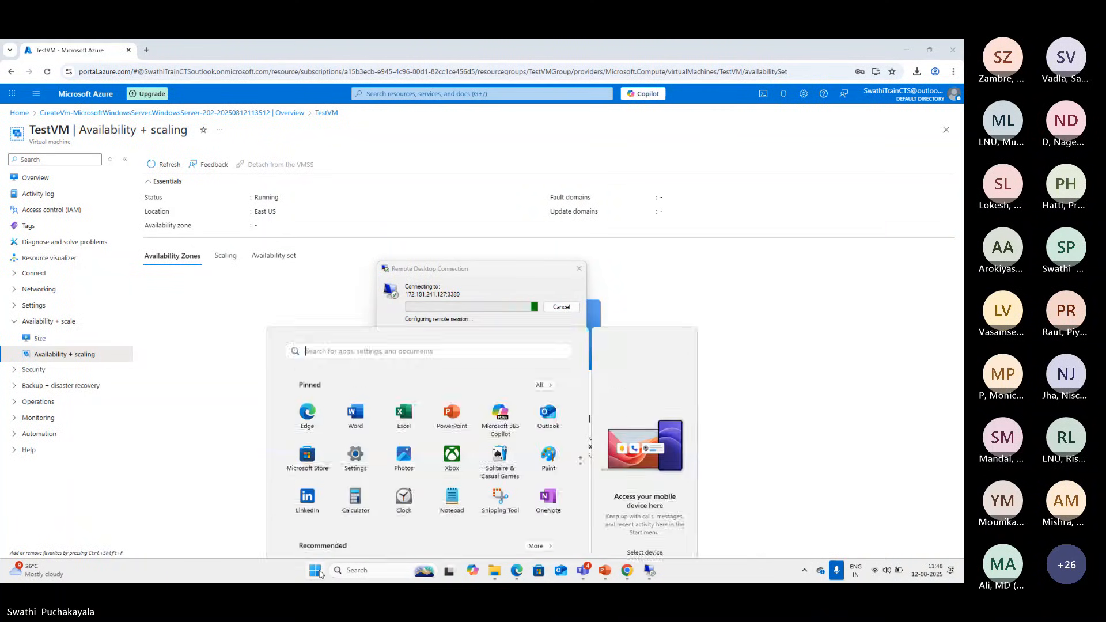
{"action": "left_click", "coordinate": [318, 571]}
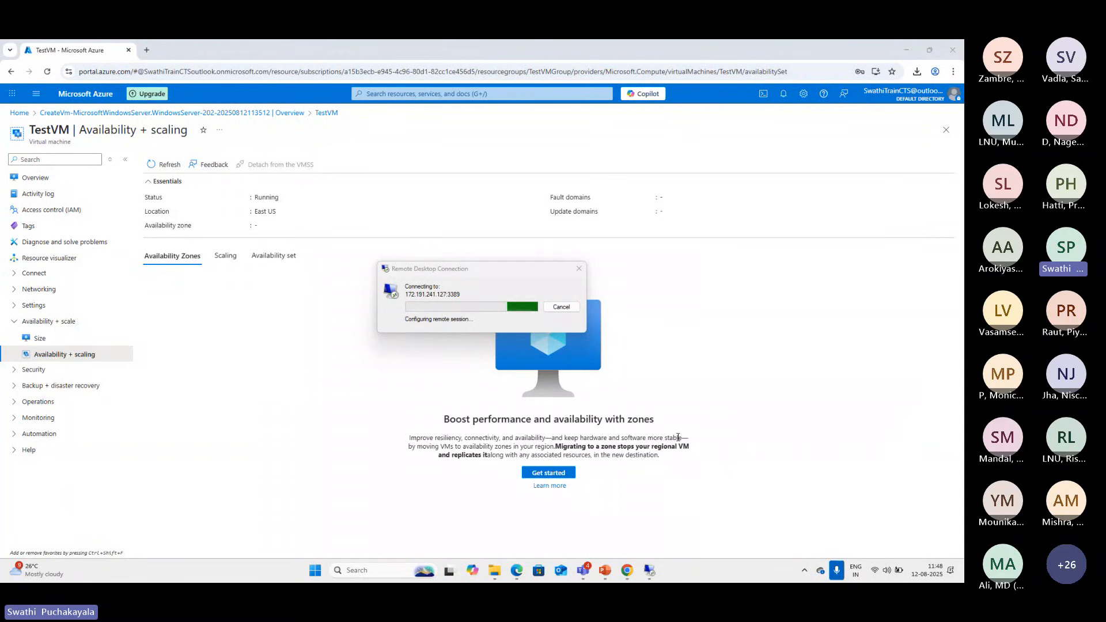
{"action": "left_click", "coordinate": [315, 571]}
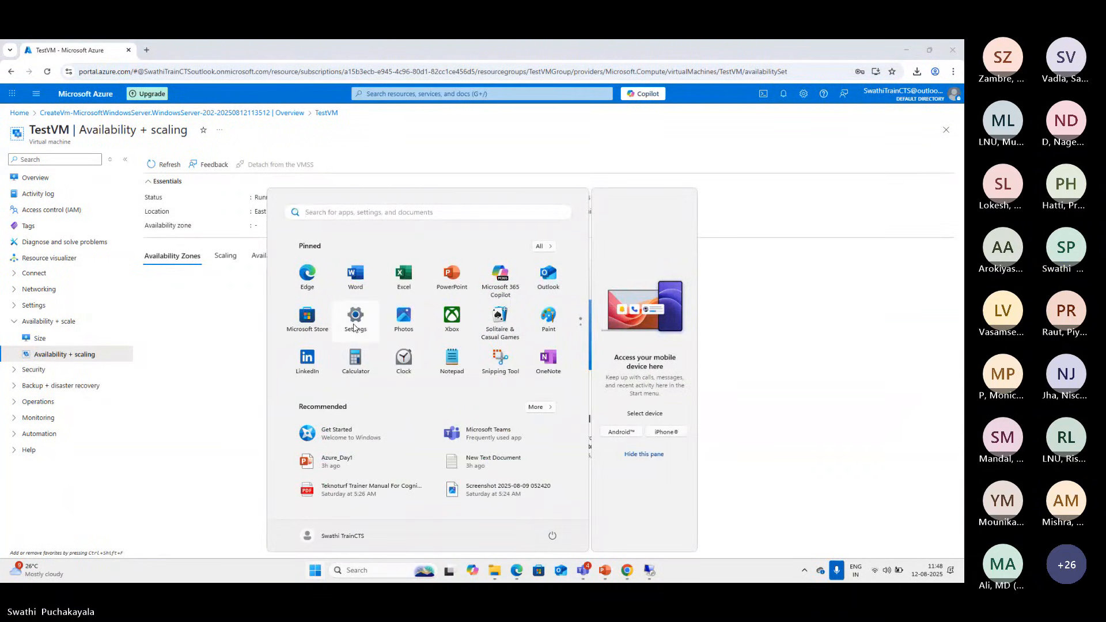
{"action": "left_click", "coordinate": [766, 416]}
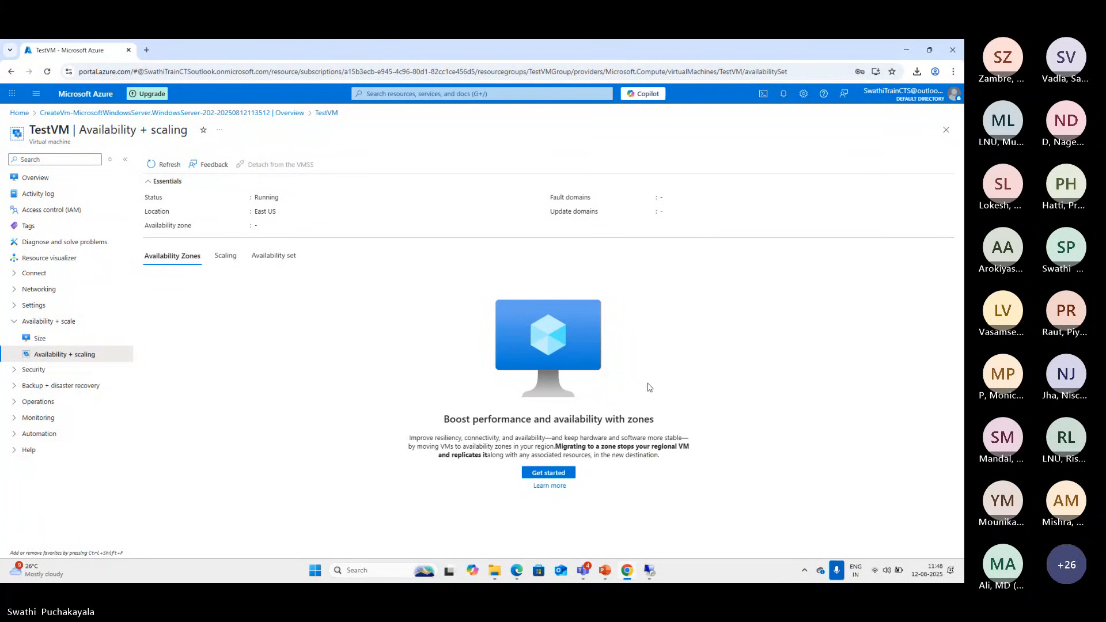
Check the TestVM Remote Desktop session and dismiss its protocol error to end the connection attempt
{"action": "left_click", "coordinate": [650, 571]}
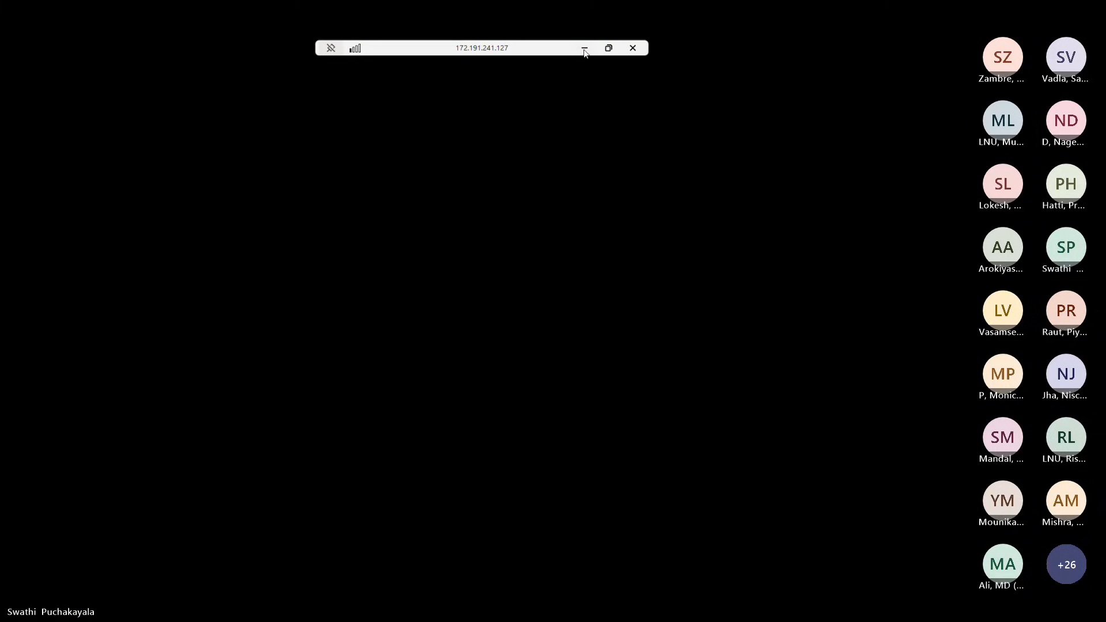
{"action": "left_click", "coordinate": [585, 49]}
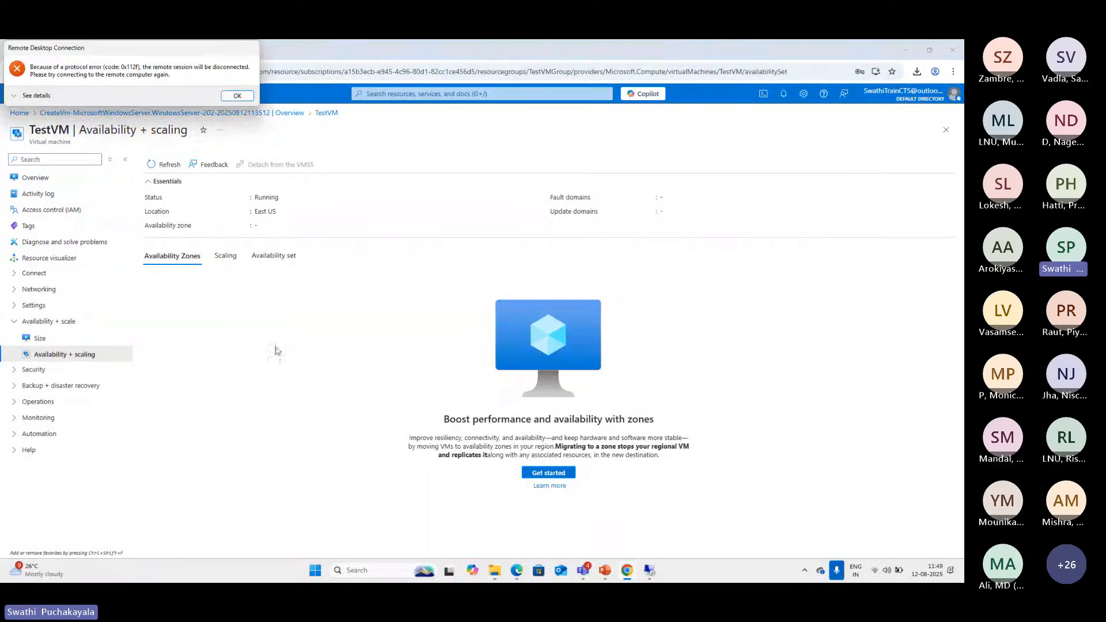
{"action": "left_click", "coordinate": [649, 572]}
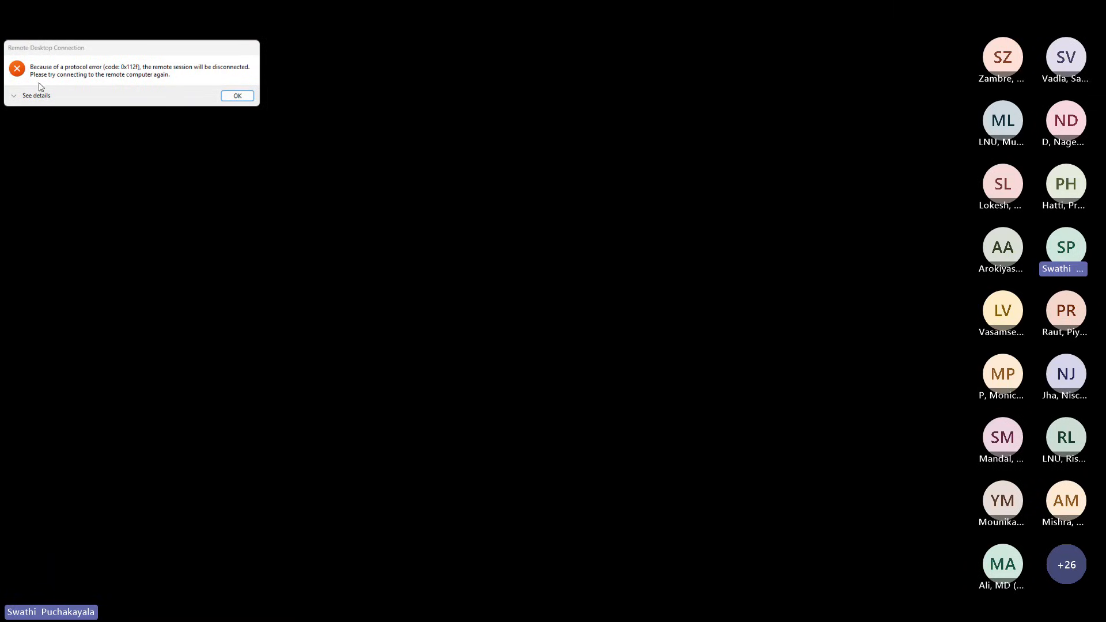
{"action": "left_click", "coordinate": [238, 97]}
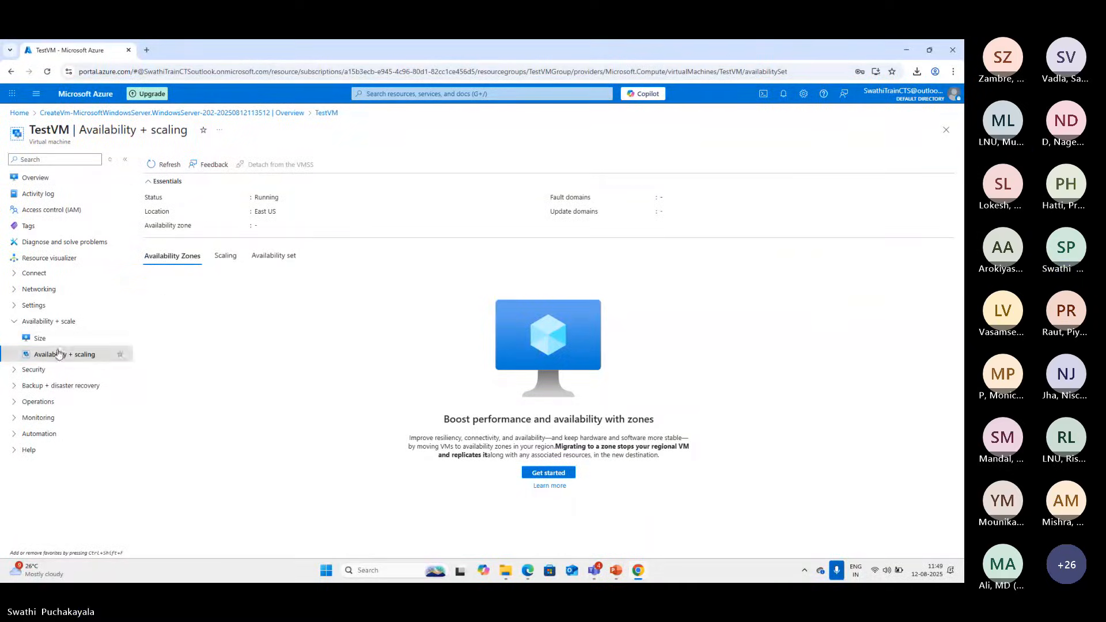
Return to the Azure portal home and start creating a new virtual machine resource
{"action": "left_click", "coordinate": [19, 113]}
{"action": "left_click", "coordinate": [235, 153]}
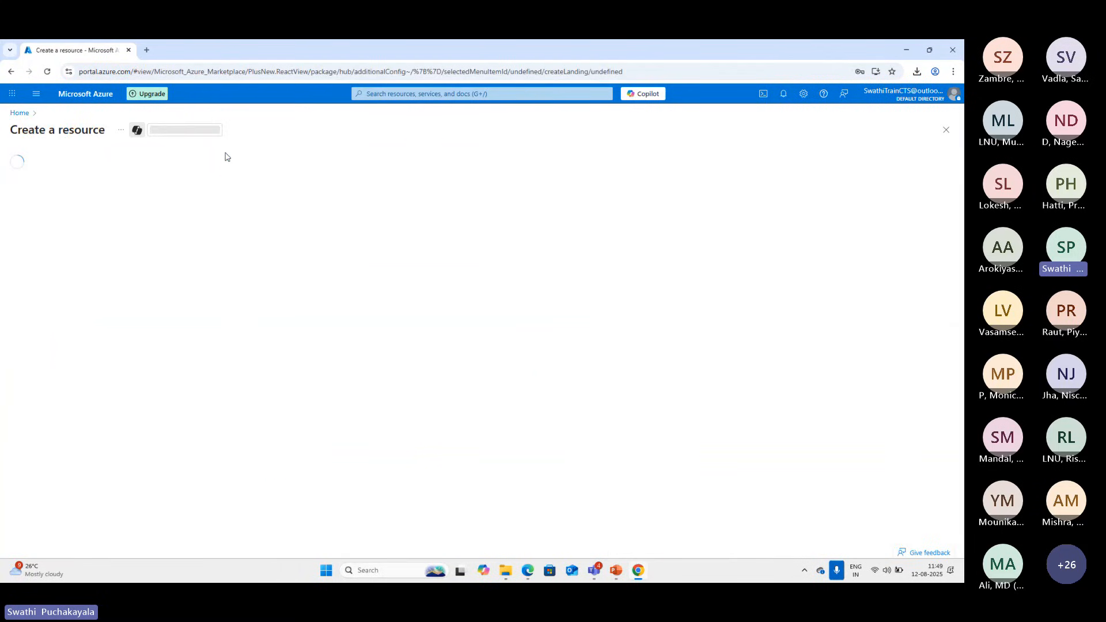
{"action": "scroll", "coordinate": [266, 291], "scroll_direction": "down", "scroll_amount": 1}
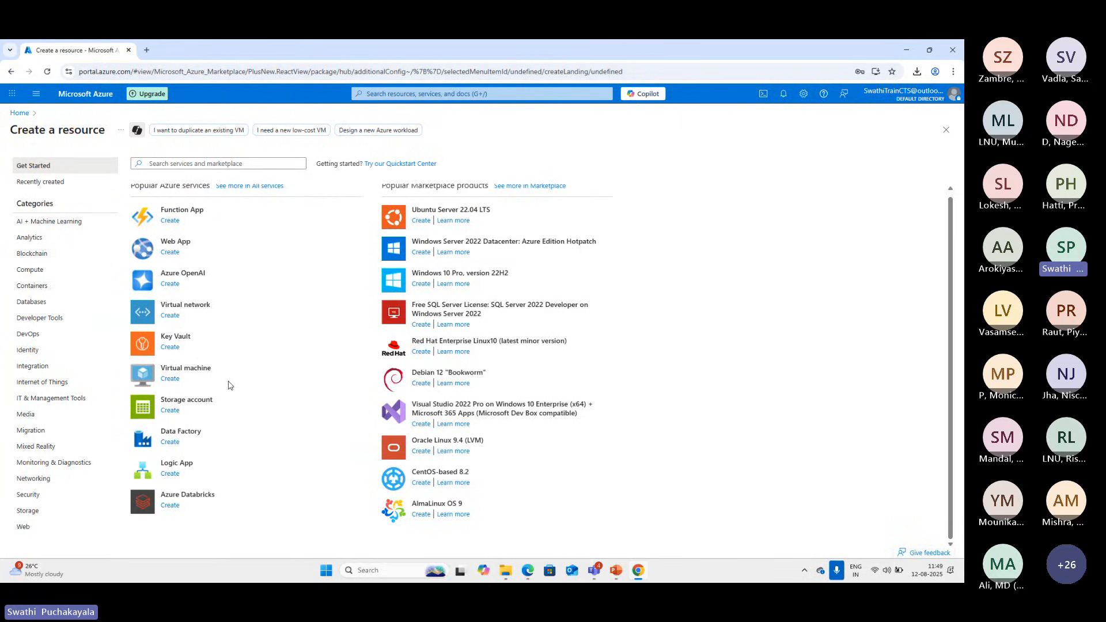
{"action": "left_click", "coordinate": [174, 378]}
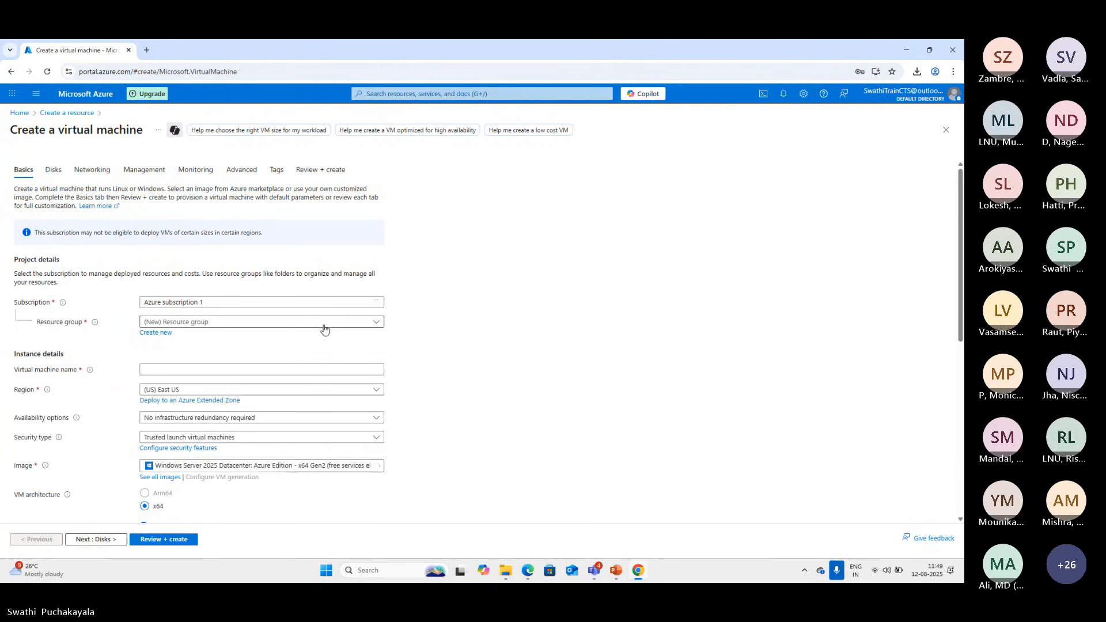
Assign the new virtual machine to the existing TestVMGroup resource group and name it TestVM1
{"action": "left_click", "coordinate": [380, 323]}
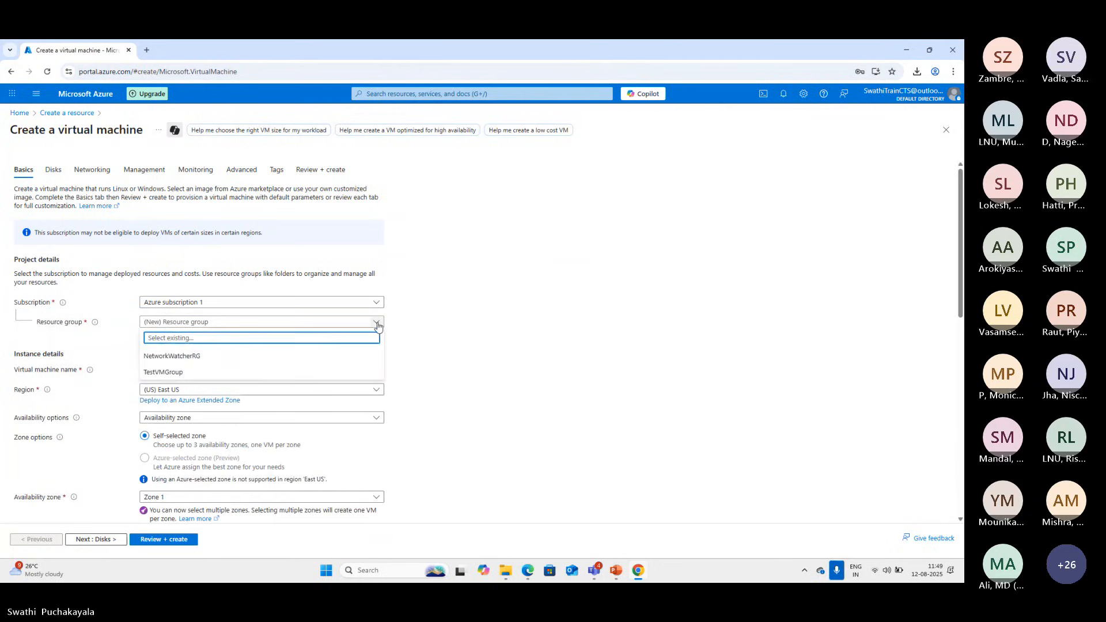
{"action": "left_click", "coordinate": [356, 372]}
{"action": "scroll", "coordinate": [443, 366], "scroll_direction": "down", "scroll_amount": 2}
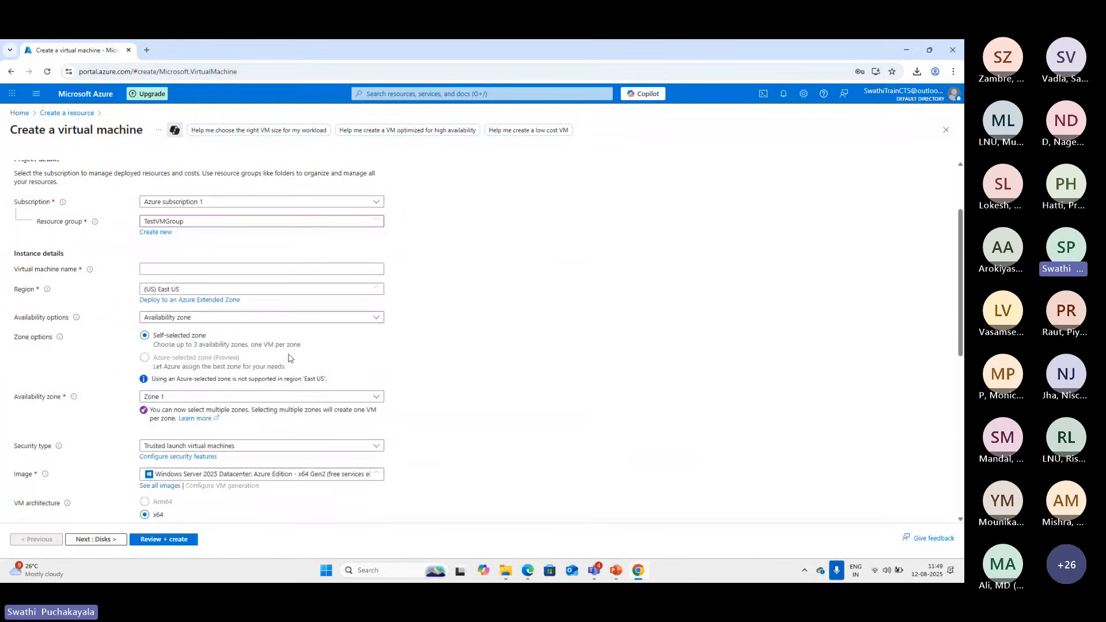
{"action": "left_click", "coordinate": [153, 268]}
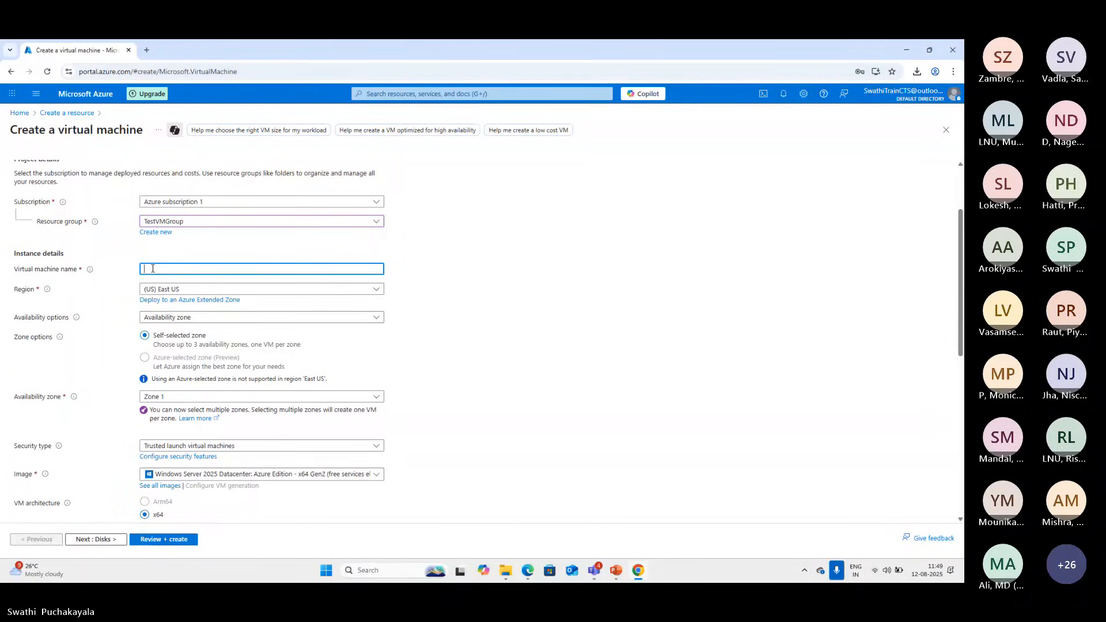
{"action": "type", "text": "TestVM1"}
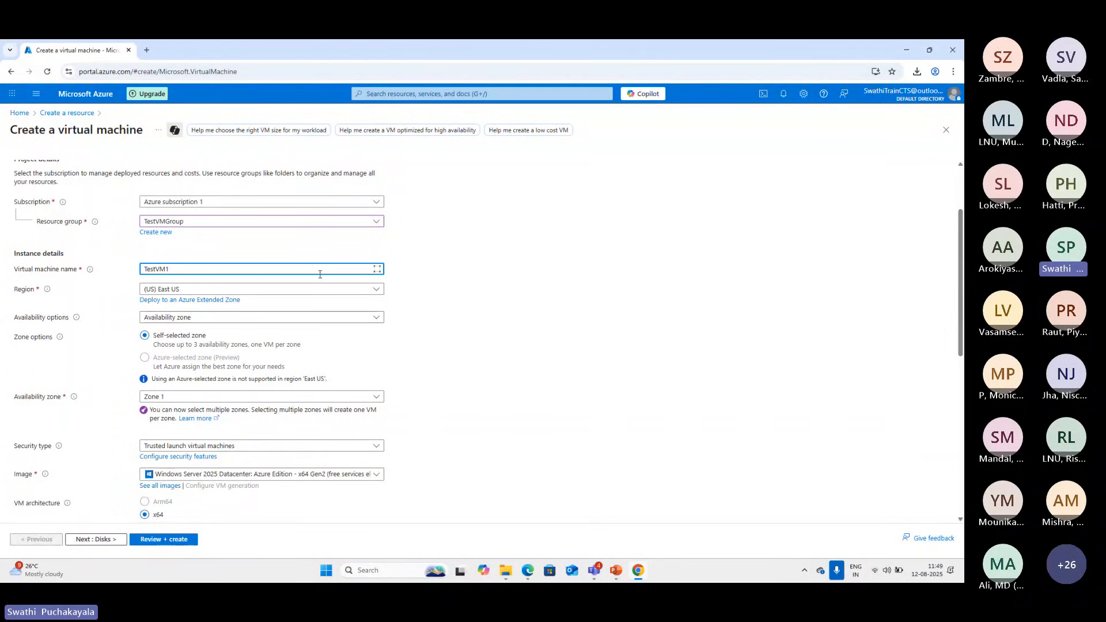
Set the region to (Asia Pacific) Central India and the availability option to No infrastructure redundancy required
{"action": "left_click", "coordinate": [376, 289]}
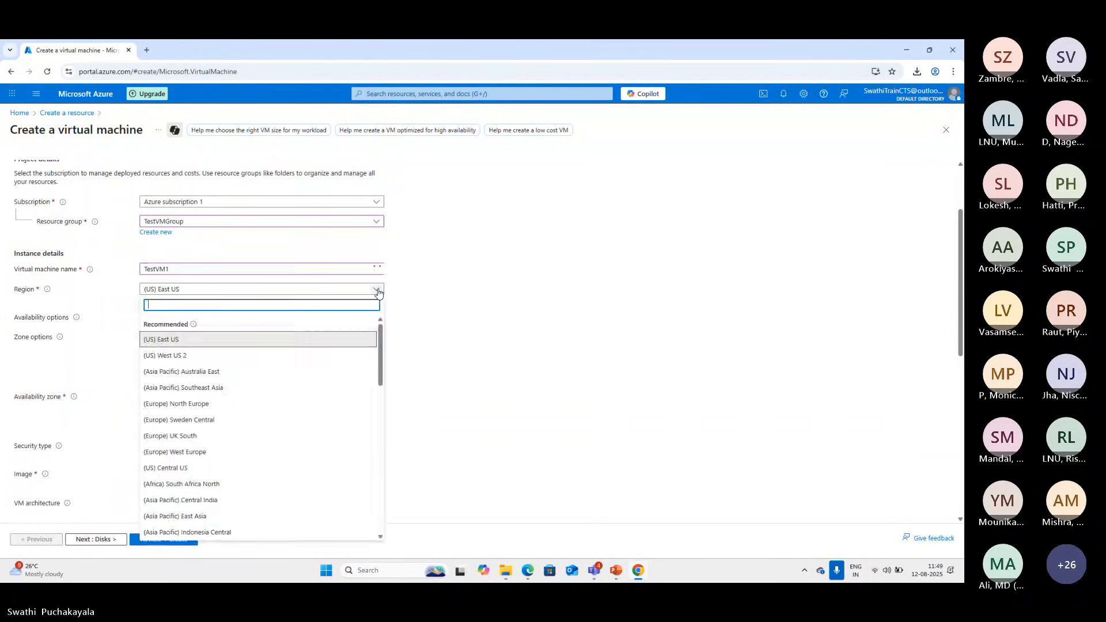
{"action": "scroll", "coordinate": [281, 483], "scroll_direction": "down", "scroll_amount": 3}
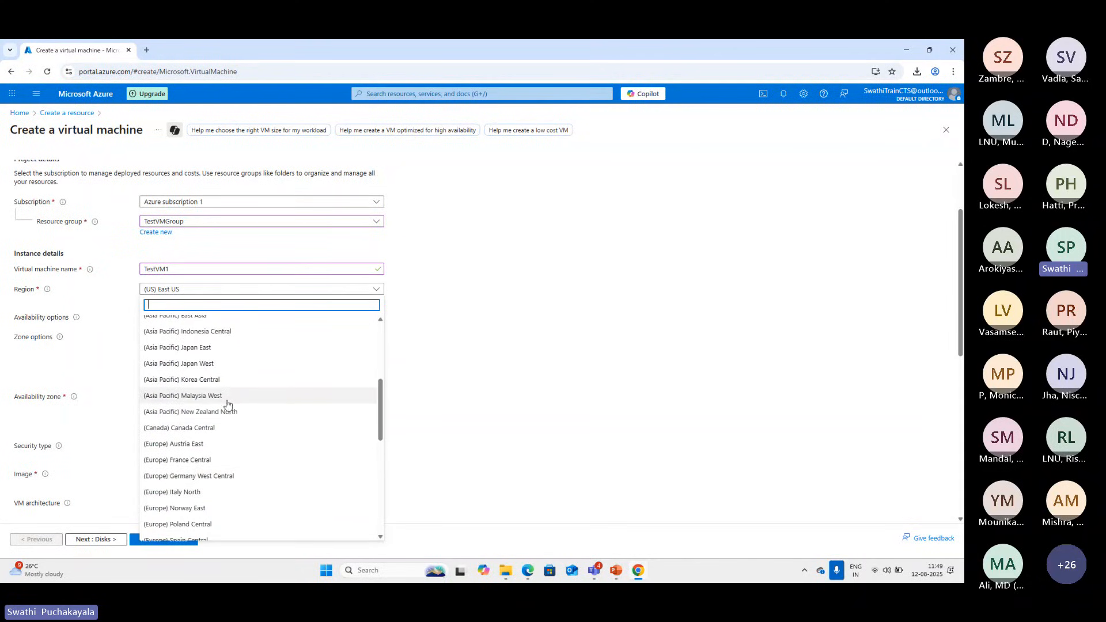
{"action": "scroll", "coordinate": [222, 394], "scroll_direction": "up", "scroll_amount": 1}
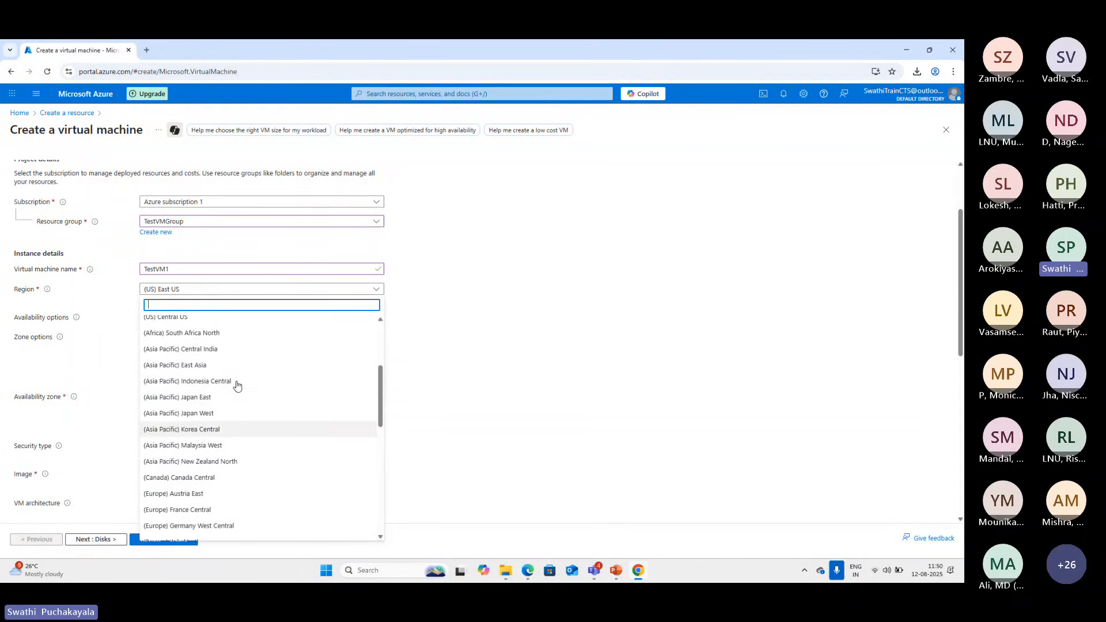
{"action": "left_click", "coordinate": [215, 349]}
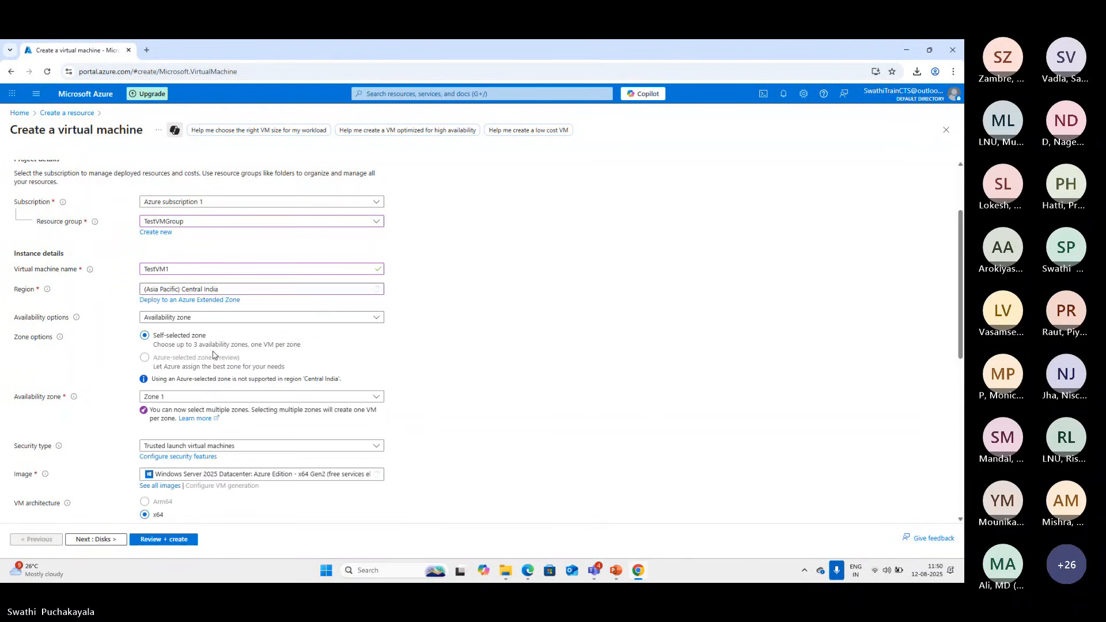
{"action": "left_click", "coordinate": [376, 318]}
{"action": "left_click", "coordinate": [372, 330]}
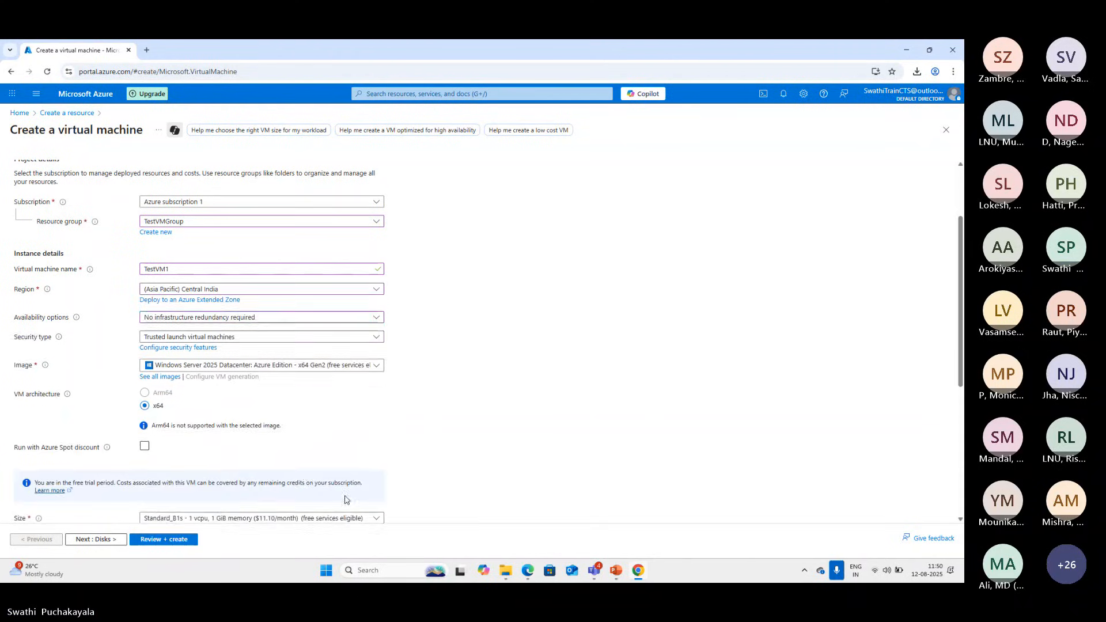
Choose Windows 11 Pro, version 24H2 - x64 Gen2 as the virtual machine's image
{"action": "scroll", "coordinate": [346, 500], "scroll_direction": "down", "scroll_amount": 4}
{"action": "scroll", "coordinate": [238, 317], "scroll_direction": "up", "scroll_amount": 2}
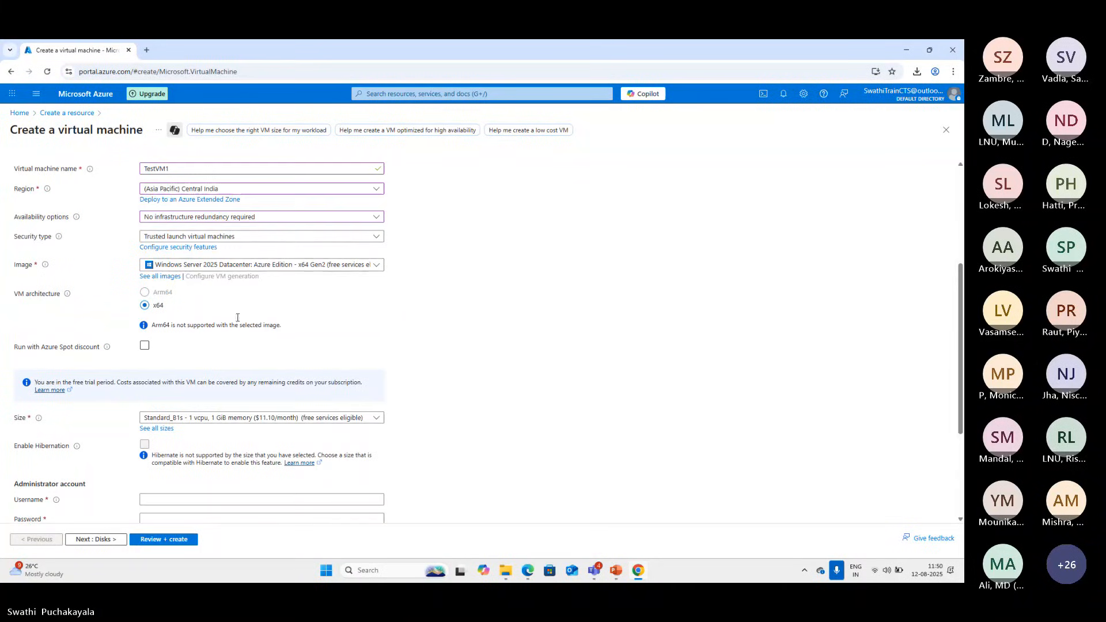
{"action": "left_click", "coordinate": [376, 266]}
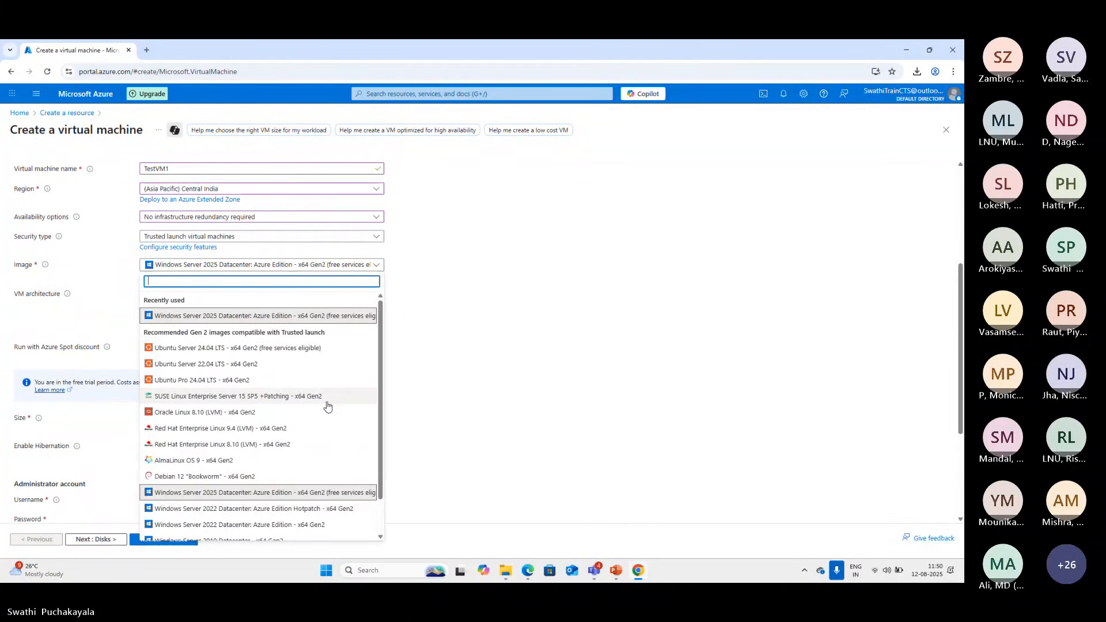
{"action": "scroll", "coordinate": [328, 407], "scroll_direction": "down", "scroll_amount": 2}
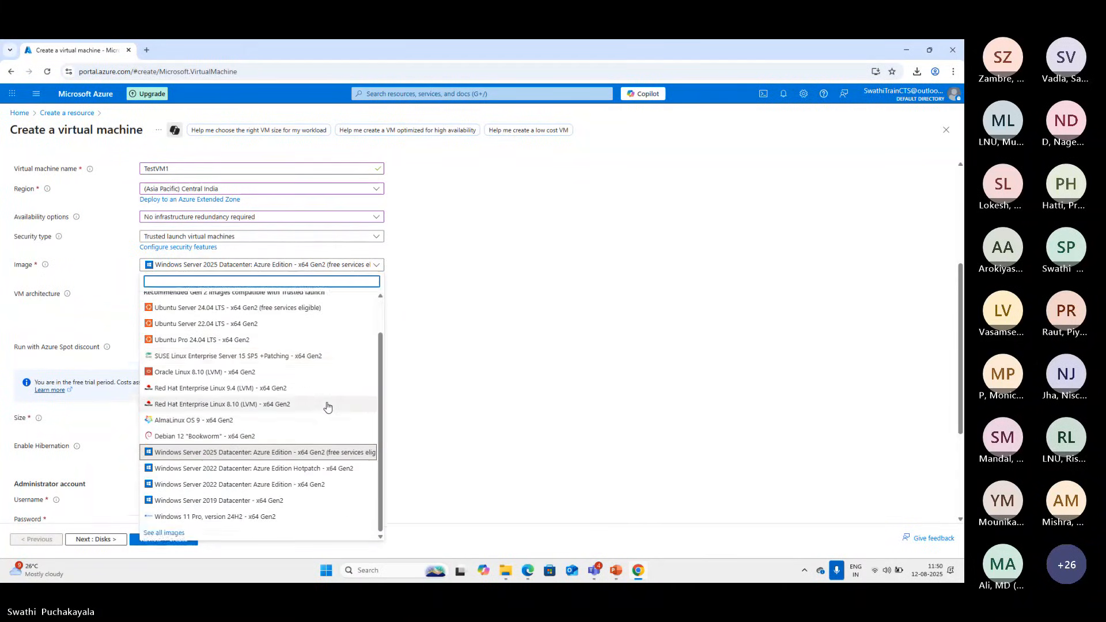
{"action": "left_click", "coordinate": [233, 517]}
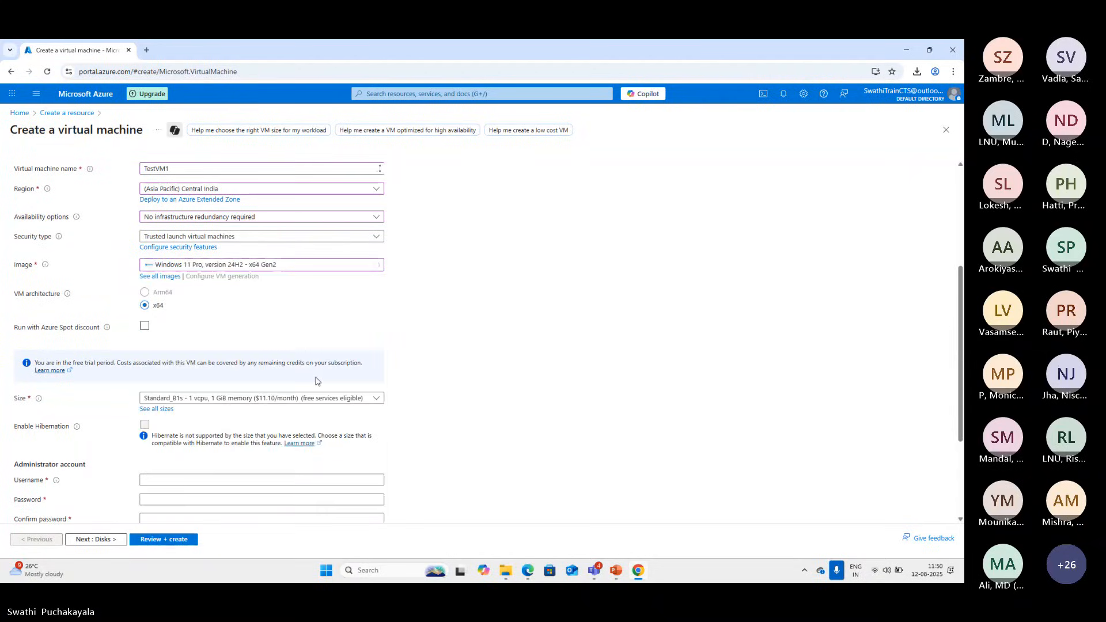
Review the available sizes, keep Standard_B1s, and set the administrator username to testadmin
{"action": "scroll", "coordinate": [452, 442], "scroll_direction": "down", "scroll_amount": 5}
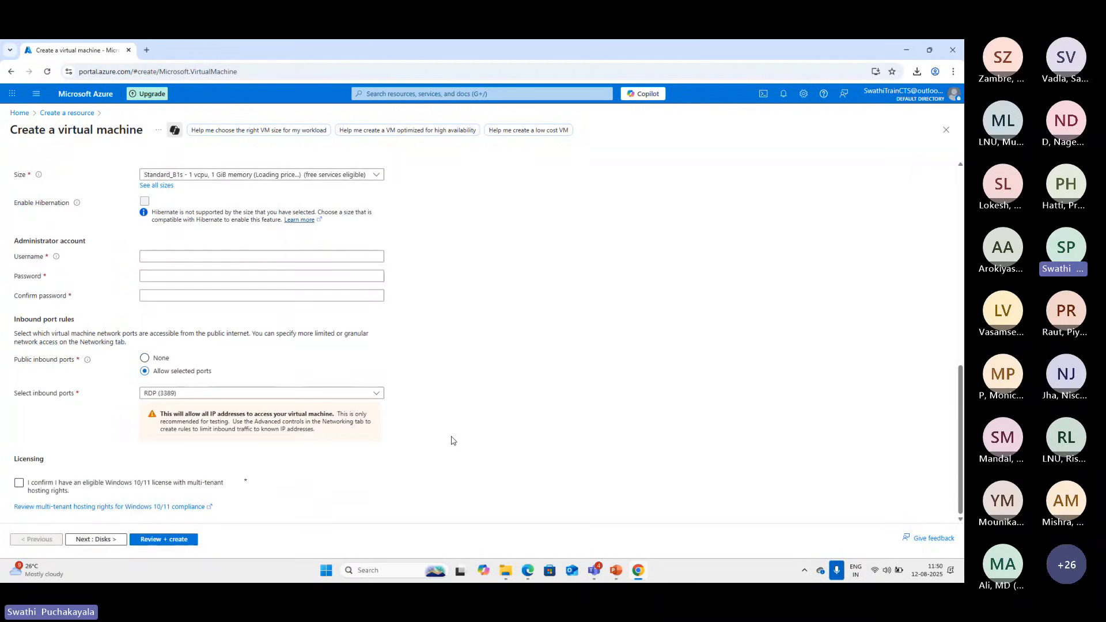
{"action": "left_click", "coordinate": [377, 177]}
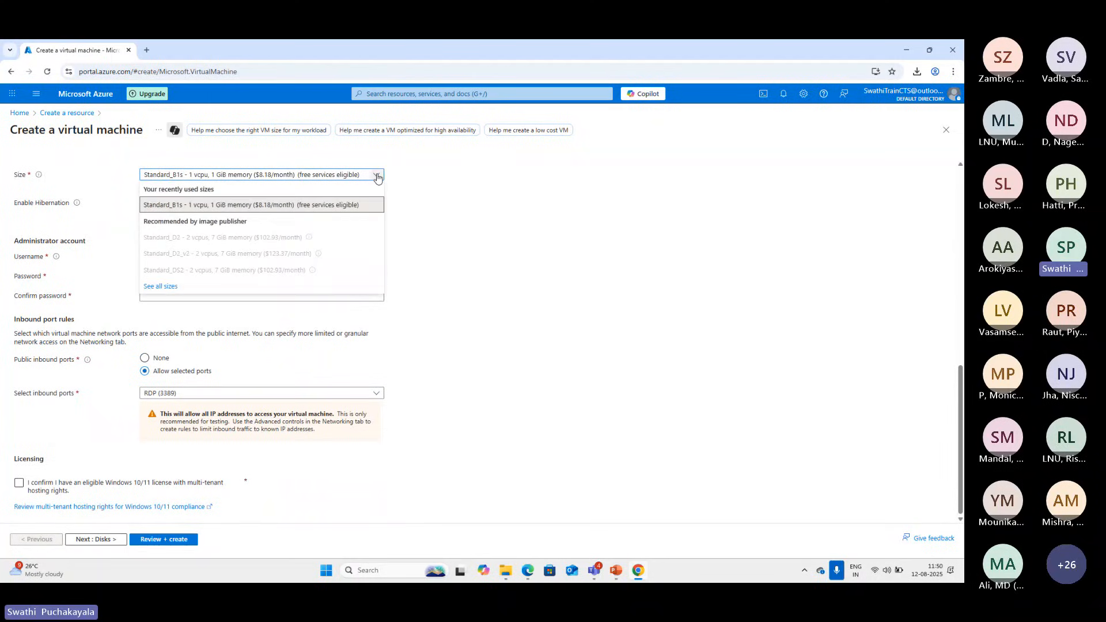
{"action": "left_click", "coordinate": [377, 177]}
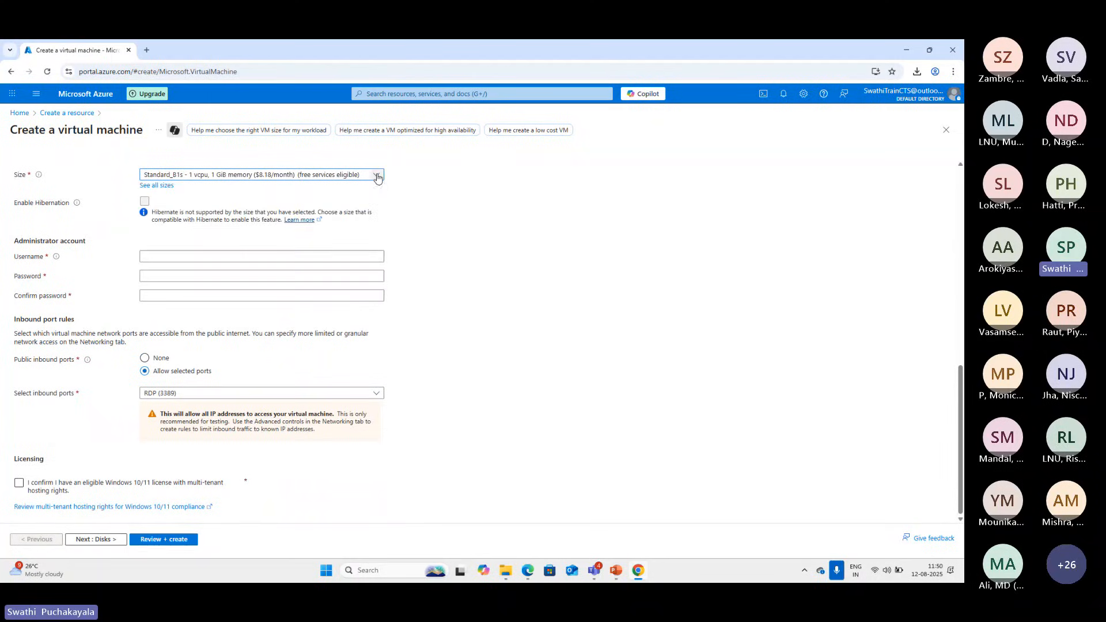
{"action": "left_click", "coordinate": [155, 255]}
{"action": "type", "text": "testadmin"}
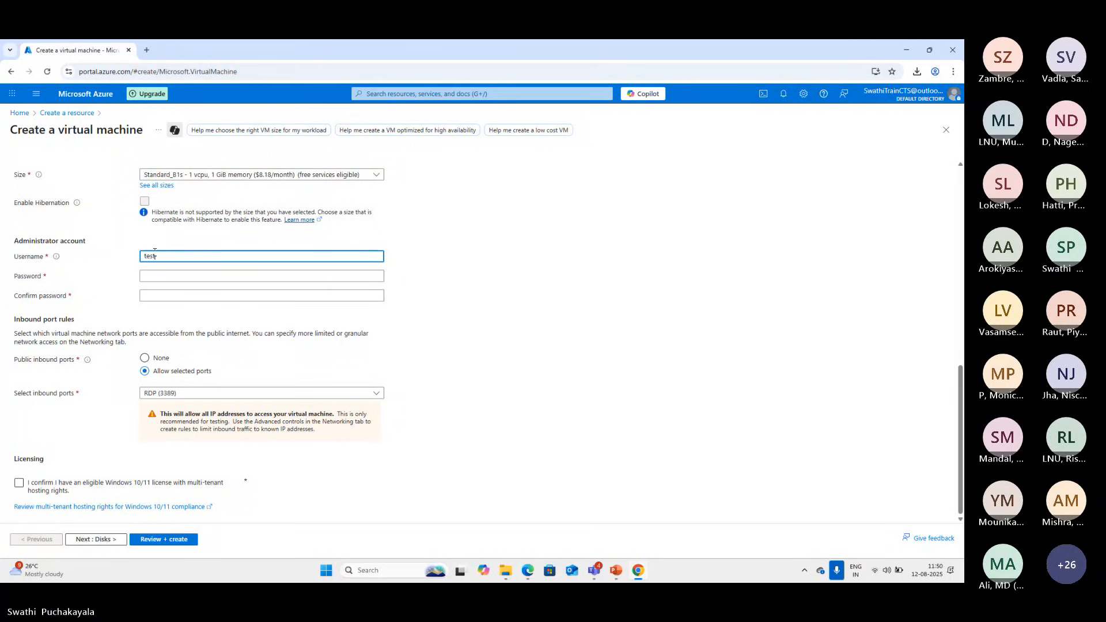
Enter and confirm the administrator account password, and submit the TestVM1 configuration for review
{"action": "left_click", "coordinate": [164, 277]}
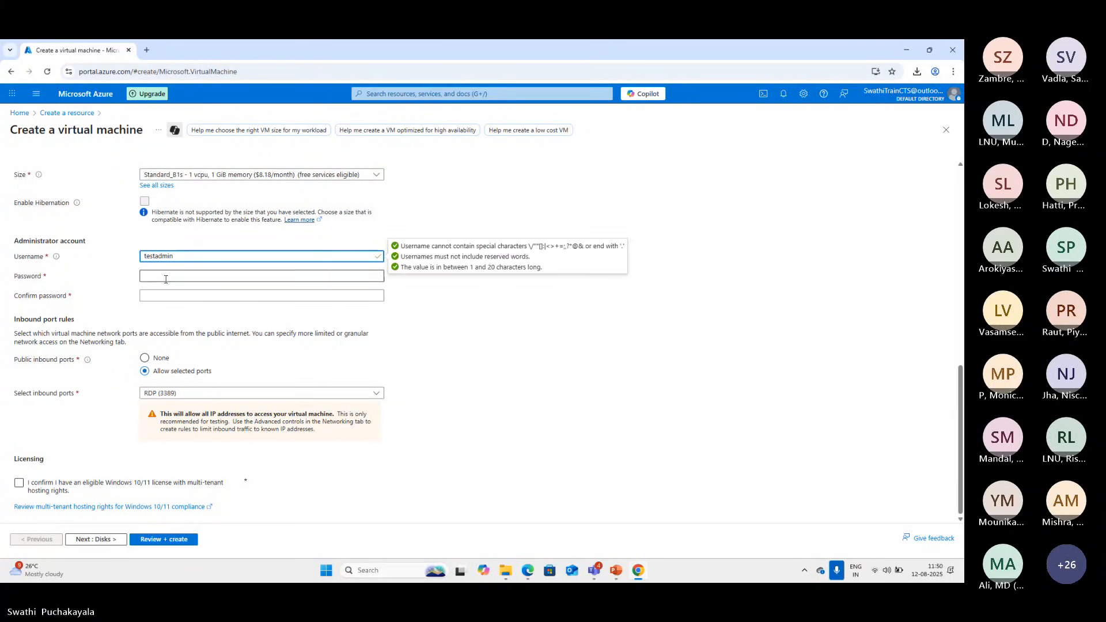
{"action": "type", "text": "••••"}
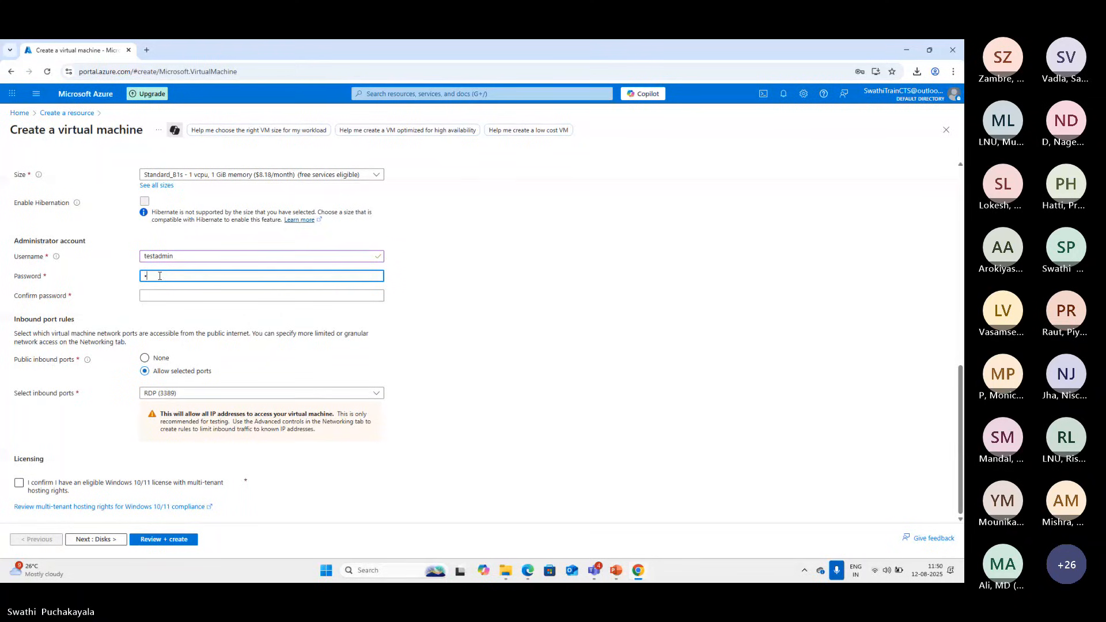
{"action": "type", "text": "••••••"}
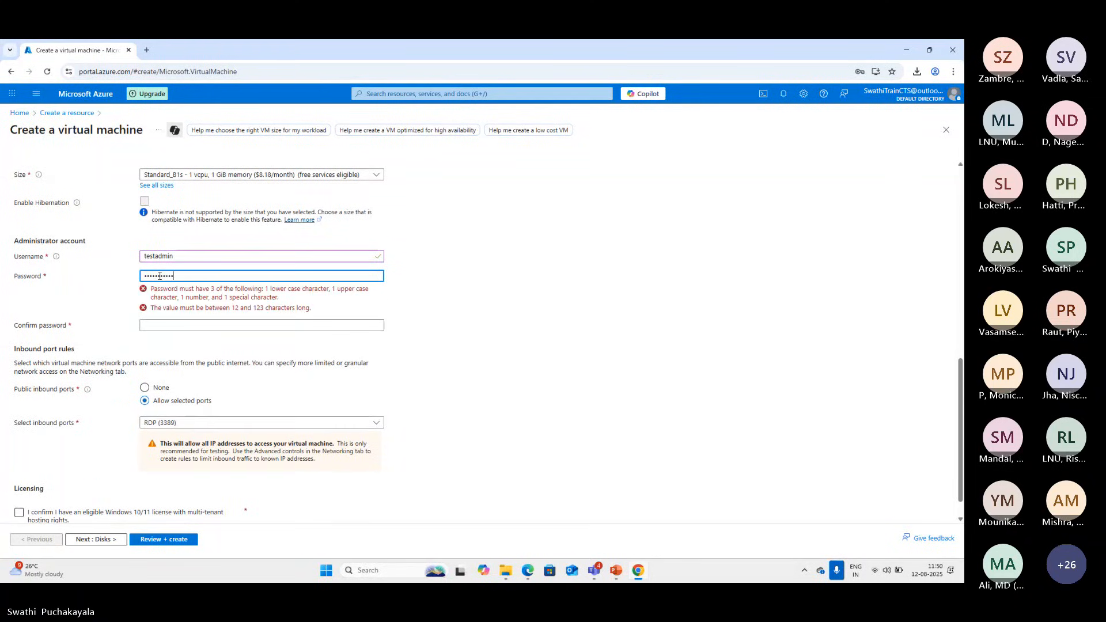
{"action": "type", "text": "••••••"}
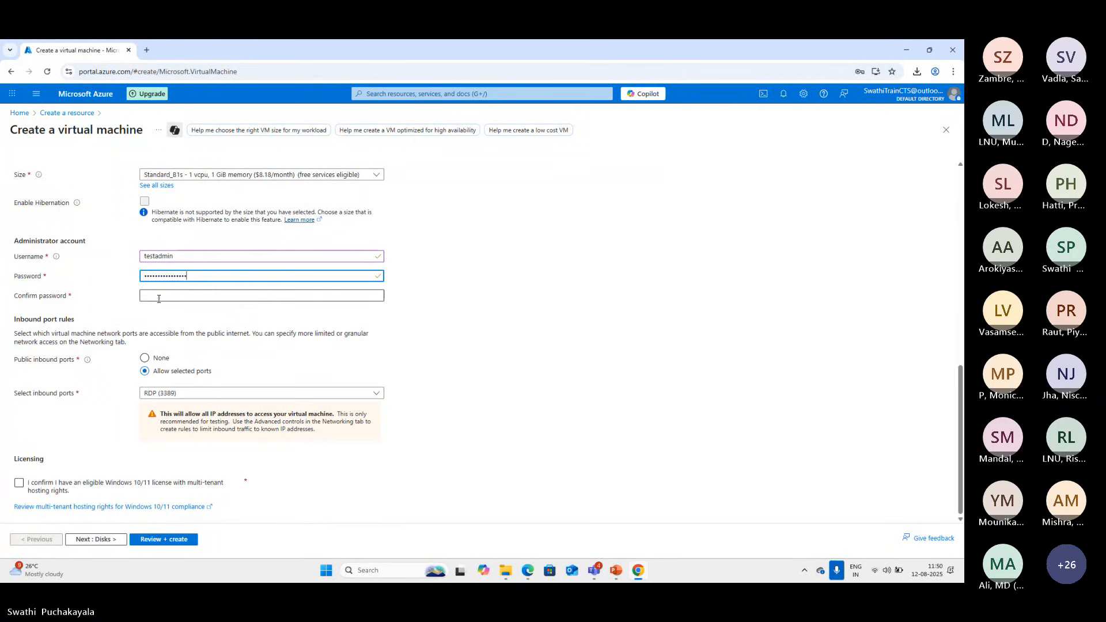
{"action": "left_click", "coordinate": [161, 295]}
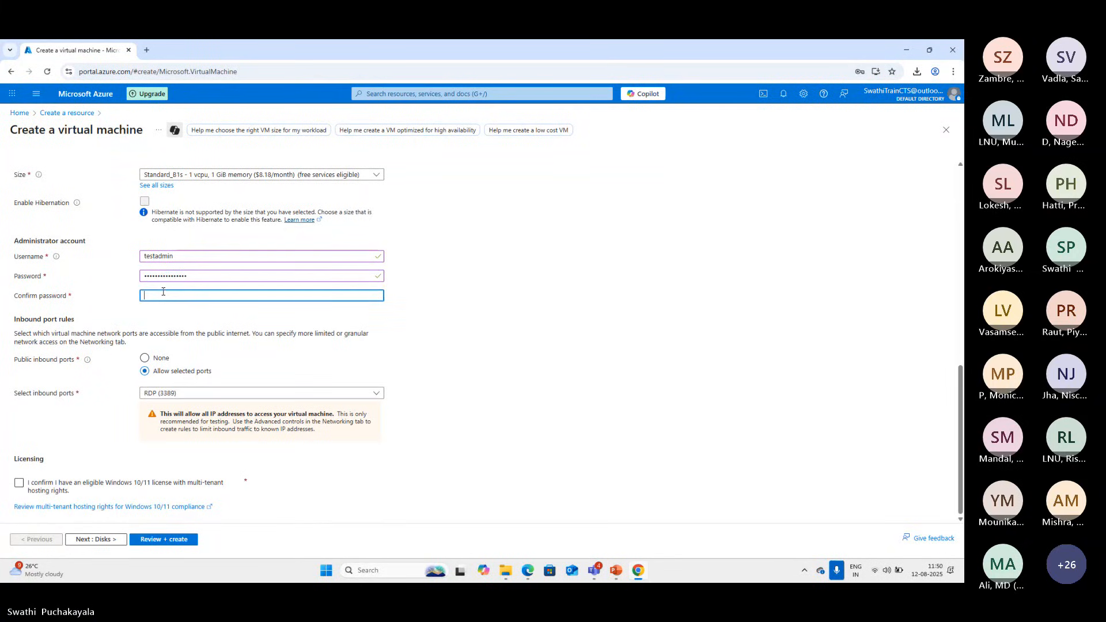
{"action": "type", "text": "•••••"}
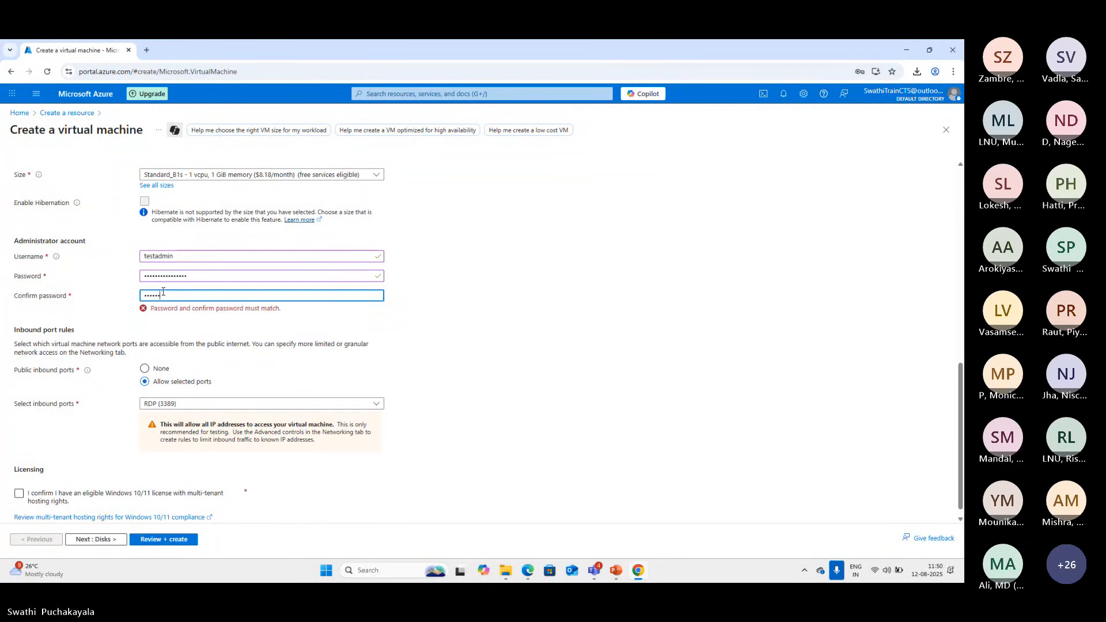
{"action": "type", "text": "•••••••••"}
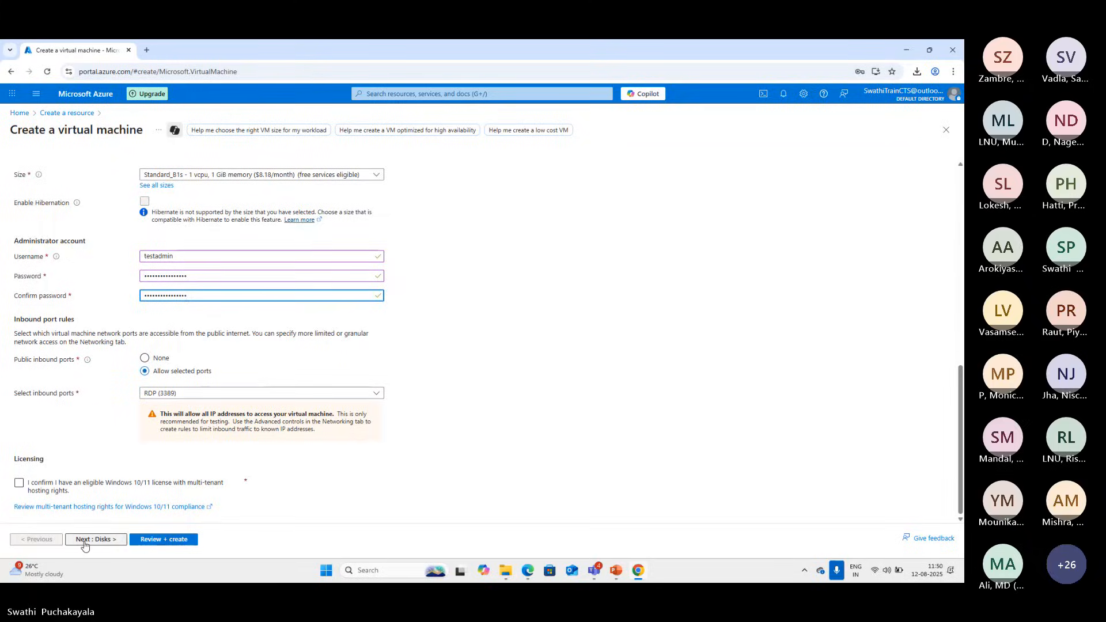
{"action": "left_click", "coordinate": [150, 543]}
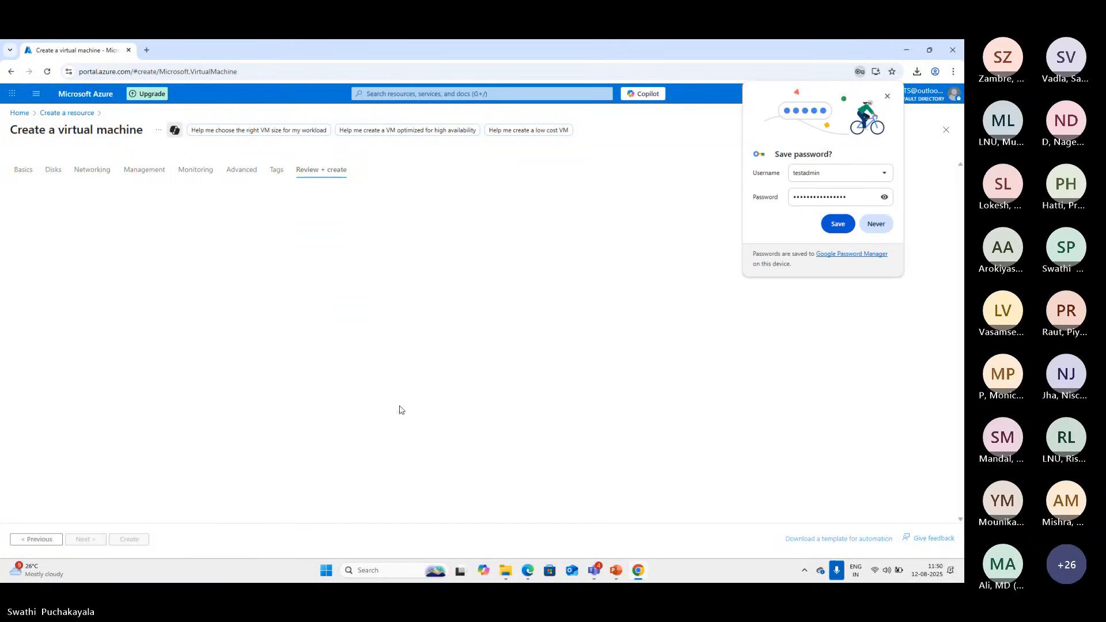
Dismiss the password-saving prompt, return to the Basics settings, and examine the flagged Subscription field, its choices and the instance details
{"action": "left_click", "coordinate": [887, 97]}
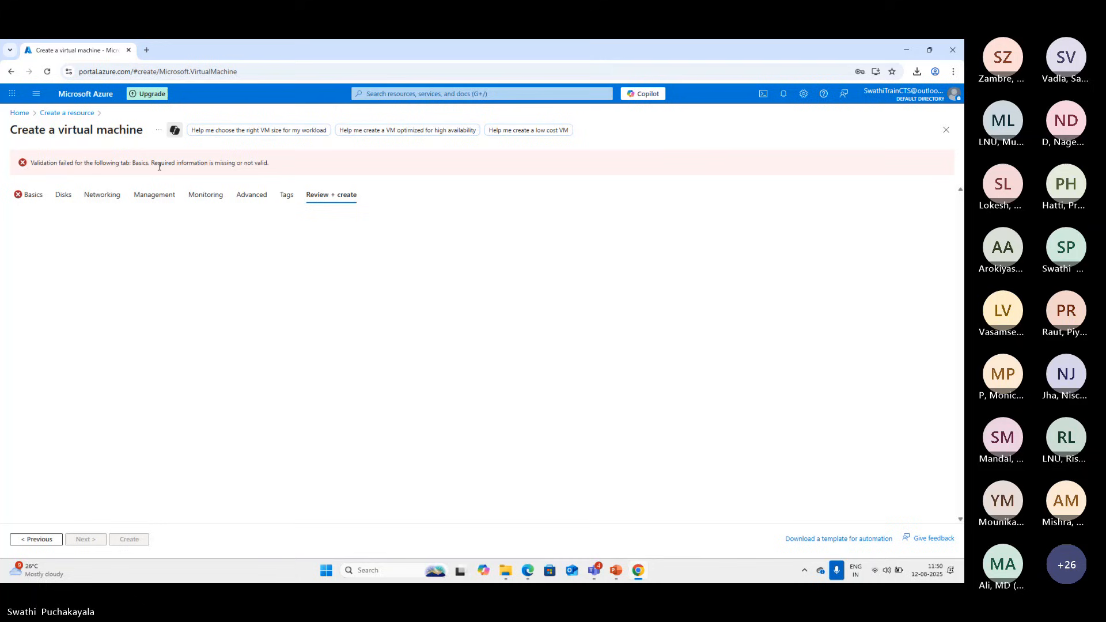
{"action": "left_click", "coordinate": [37, 197]}
{"action": "scroll", "coordinate": [237, 305], "scroll_direction": "down", "scroll_amount": 2}
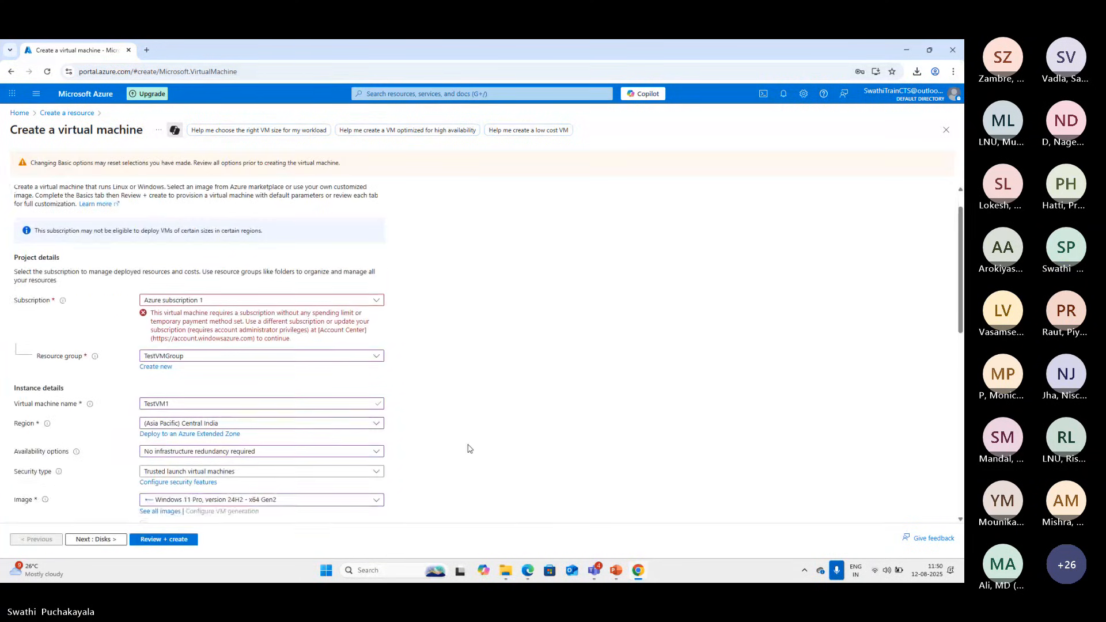
{"action": "left_click", "coordinate": [377, 278]}
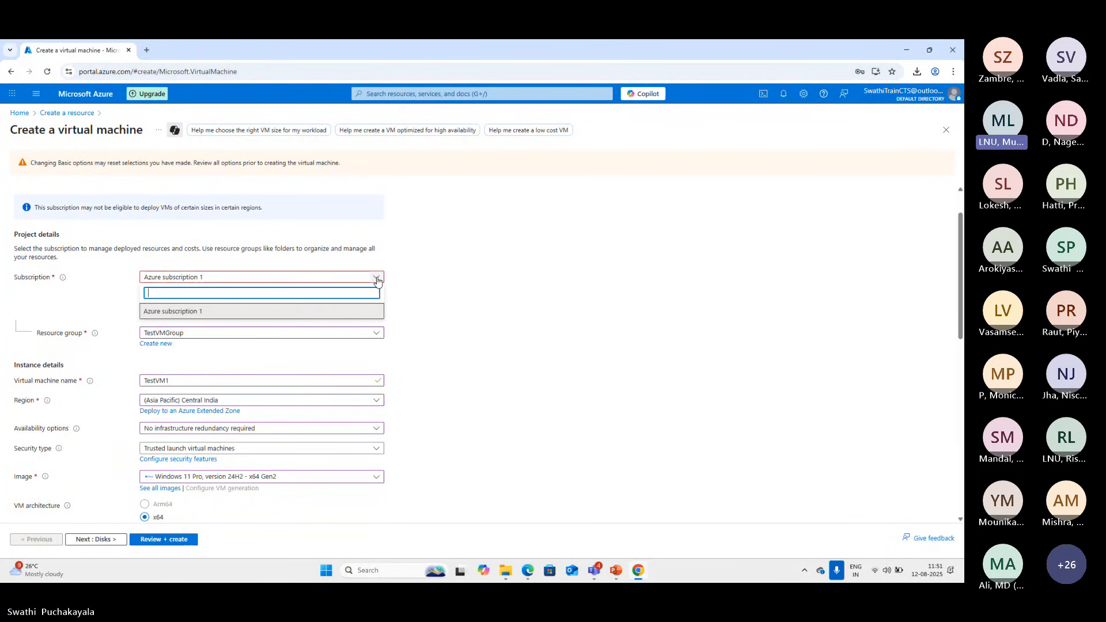
{"action": "left_click", "coordinate": [378, 280]}
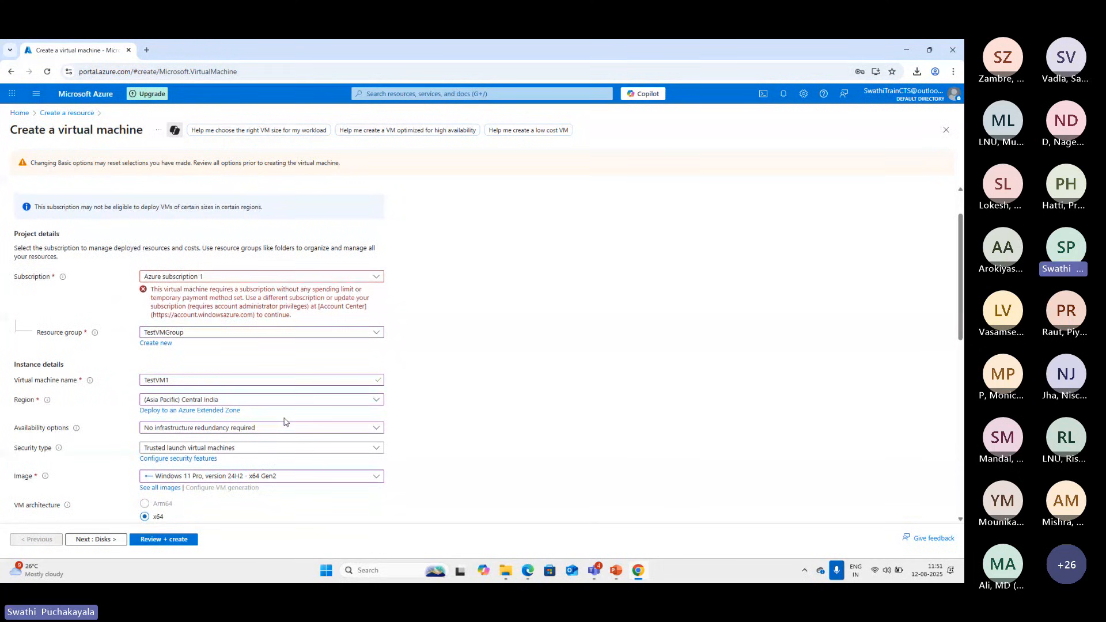
{"action": "scroll", "coordinate": [284, 420], "scroll_direction": "down", "scroll_amount": 1}
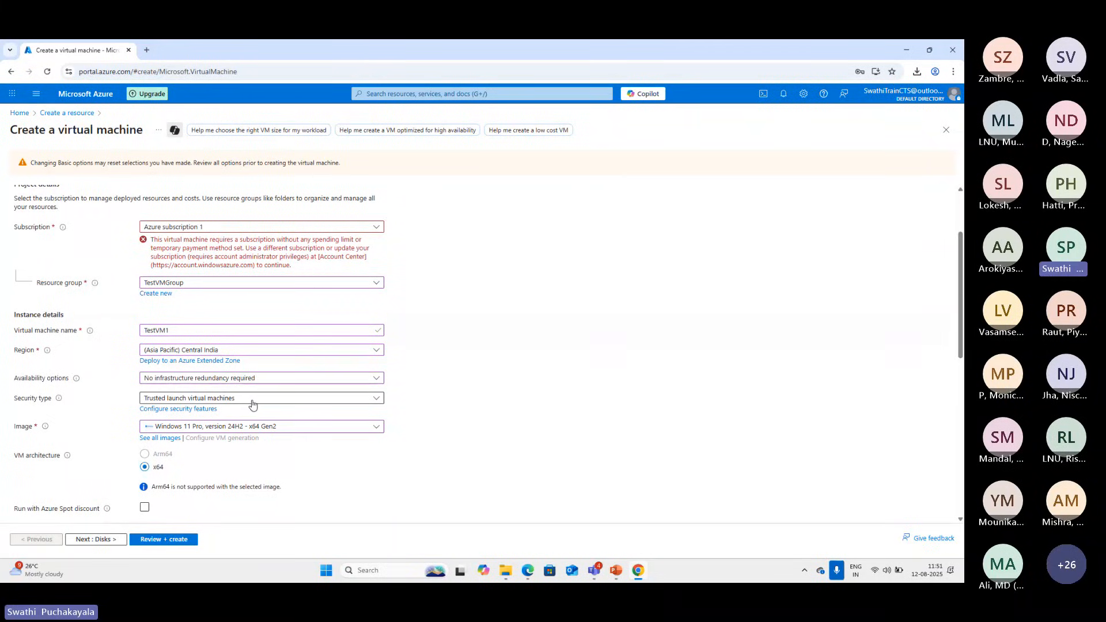
{"action": "scroll", "coordinate": [253, 405], "scroll_direction": "up", "scroll_amount": 1}
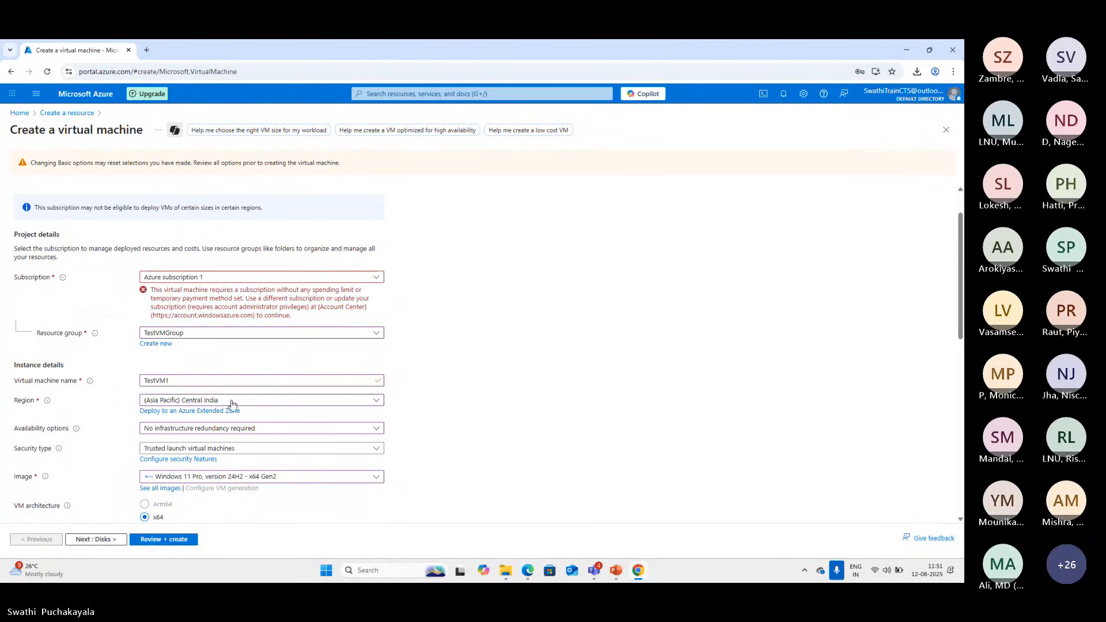
{"action": "scroll", "coordinate": [262, 459], "scroll_direction": "down", "scroll_amount": 2}
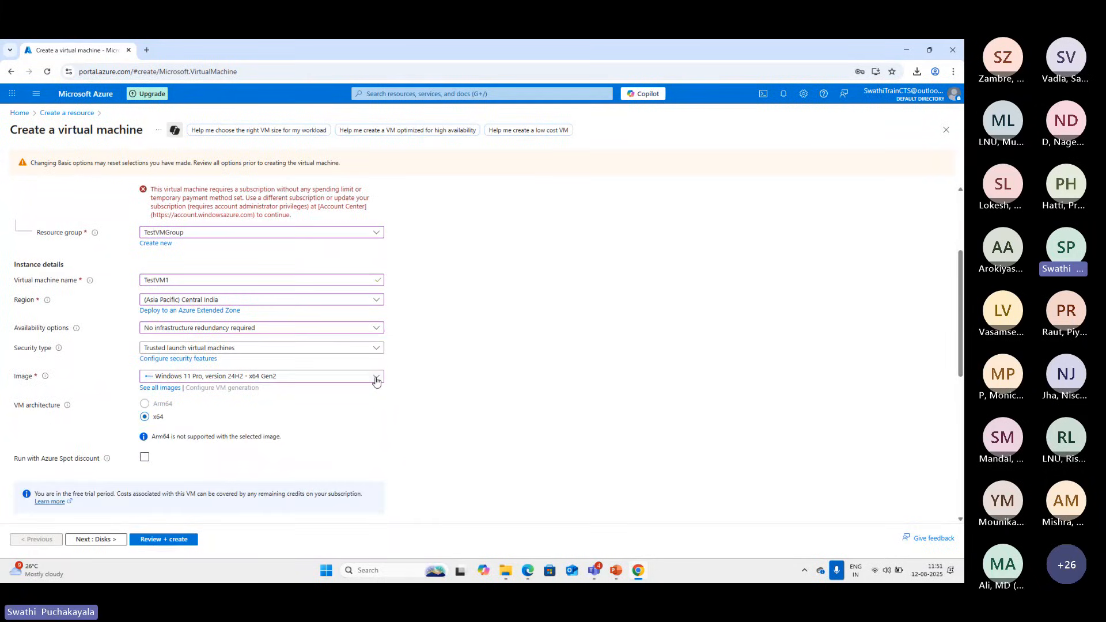
Change the image to Windows Server 2025 Datacenter: Azure Edition - x64 Gen2 and submit the configuration for validation again
{"action": "left_click", "coordinate": [376, 378]}
{"action": "scroll", "coordinate": [248, 268], "scroll_direction": "up", "scroll_amount": 2}
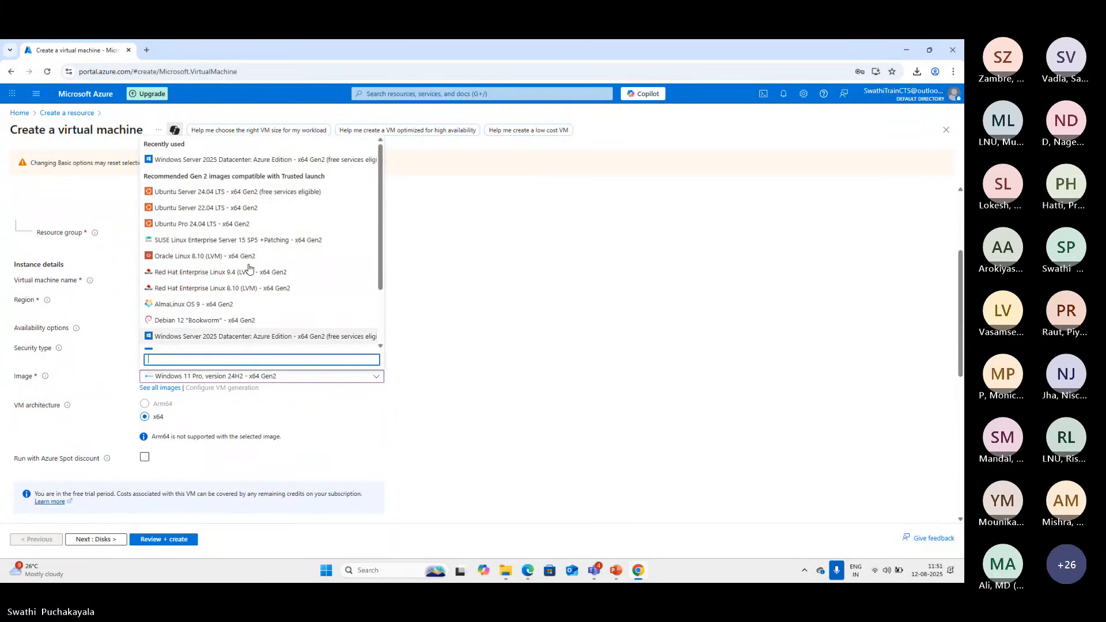
{"action": "left_click", "coordinate": [340, 159]}
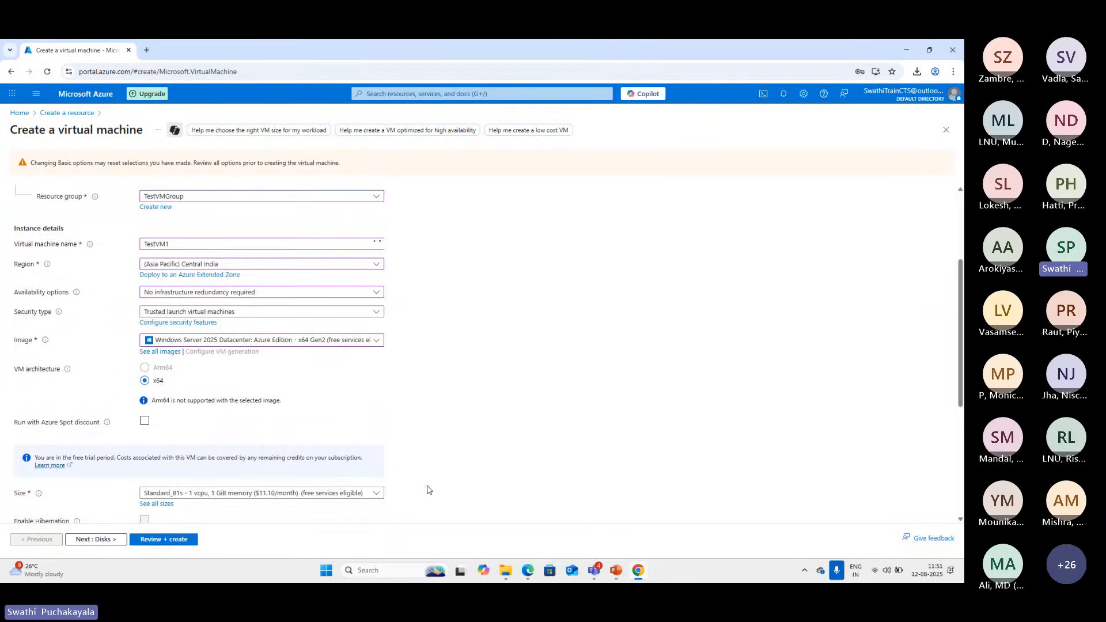
{"action": "scroll", "coordinate": [426, 482], "scroll_direction": "down", "scroll_amount": 3}
{"action": "left_click", "coordinate": [156, 540]}
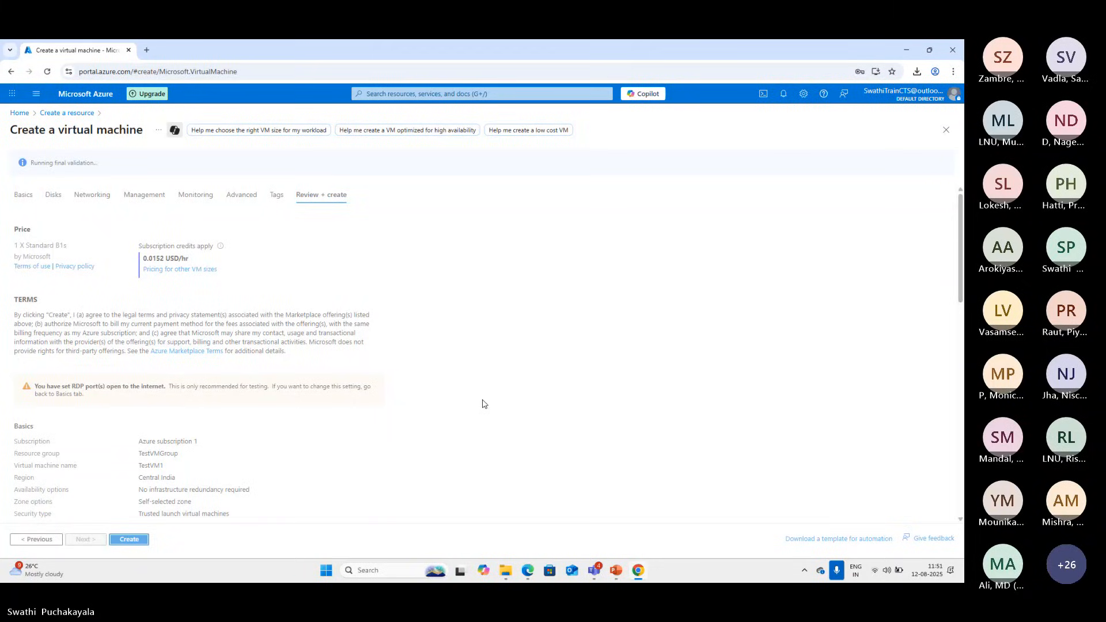
Review the TestVM1 configuration summary and create the virtual machine
{"action": "scroll", "coordinate": [484, 404], "scroll_direction": "down", "scroll_amount": 5}
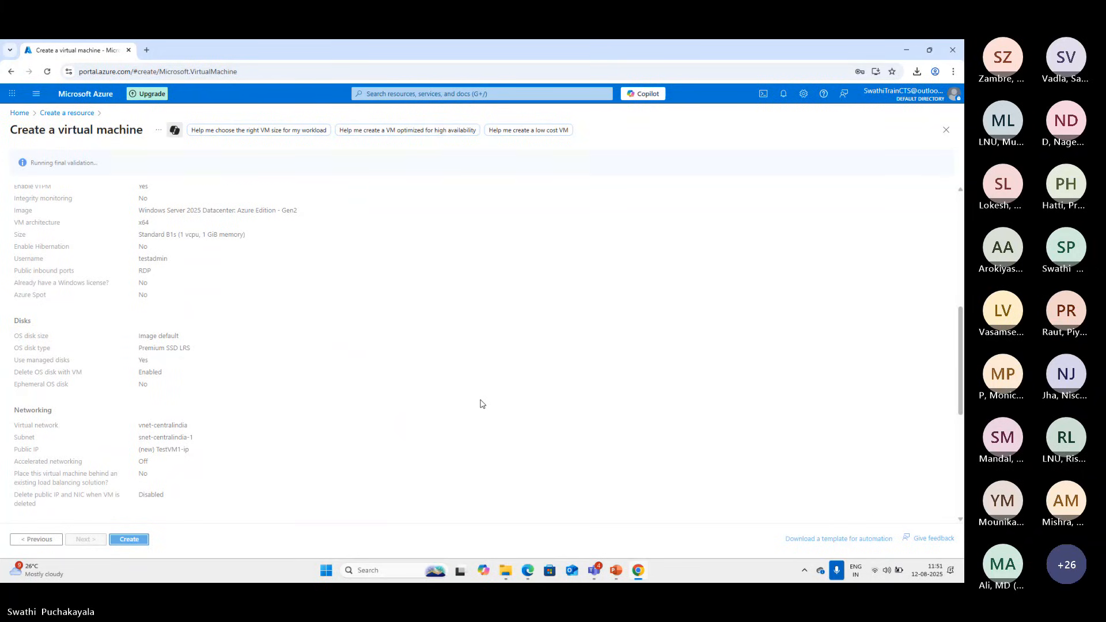
{"action": "scroll", "coordinate": [483, 404], "scroll_direction": "down", "scroll_amount": 1}
{"action": "left_click", "coordinate": [136, 541]}
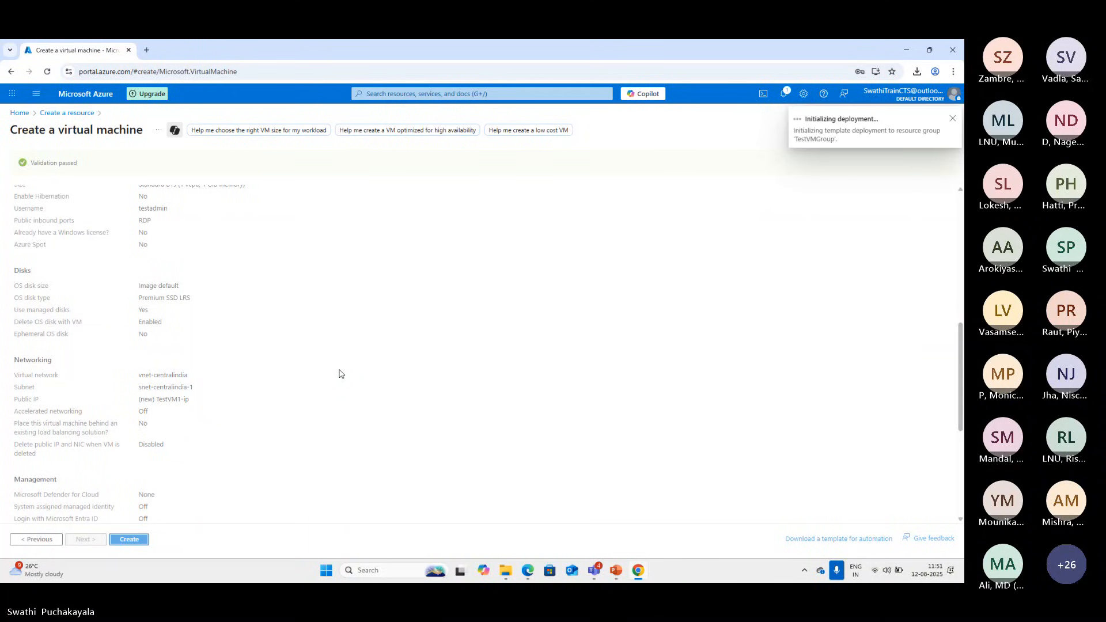
Recheck the submitted TestVM1 settings and open the notifications to check the deployment's progress
{"action": "scroll", "coordinate": [340, 374], "scroll_direction": "up", "scroll_amount": 5}
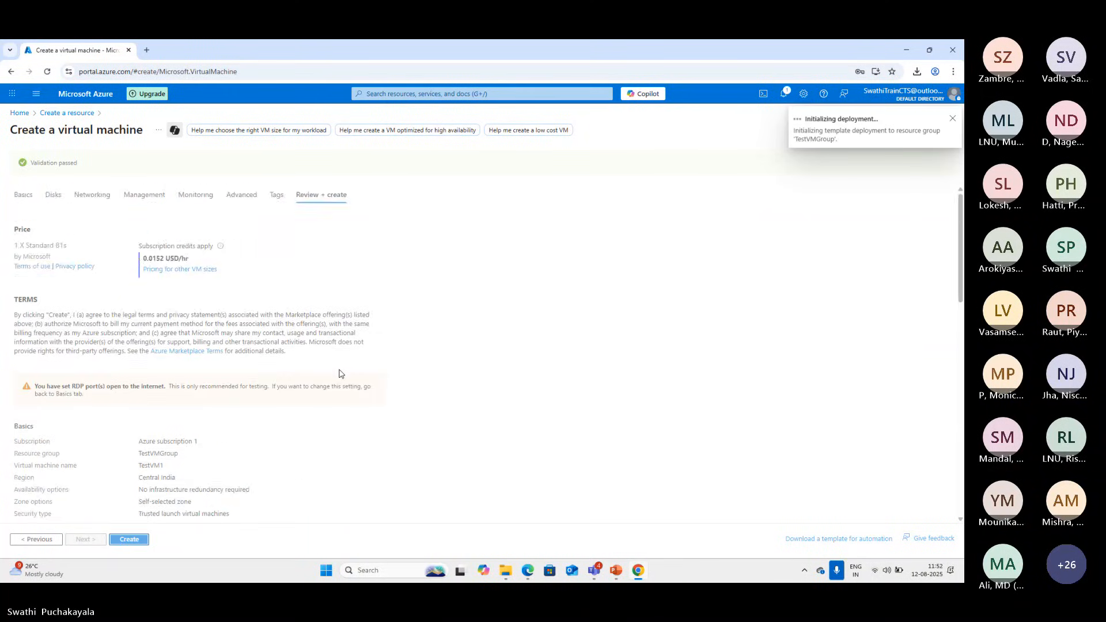
{"action": "scroll", "coordinate": [339, 374], "scroll_direction": "down", "scroll_amount": 2}
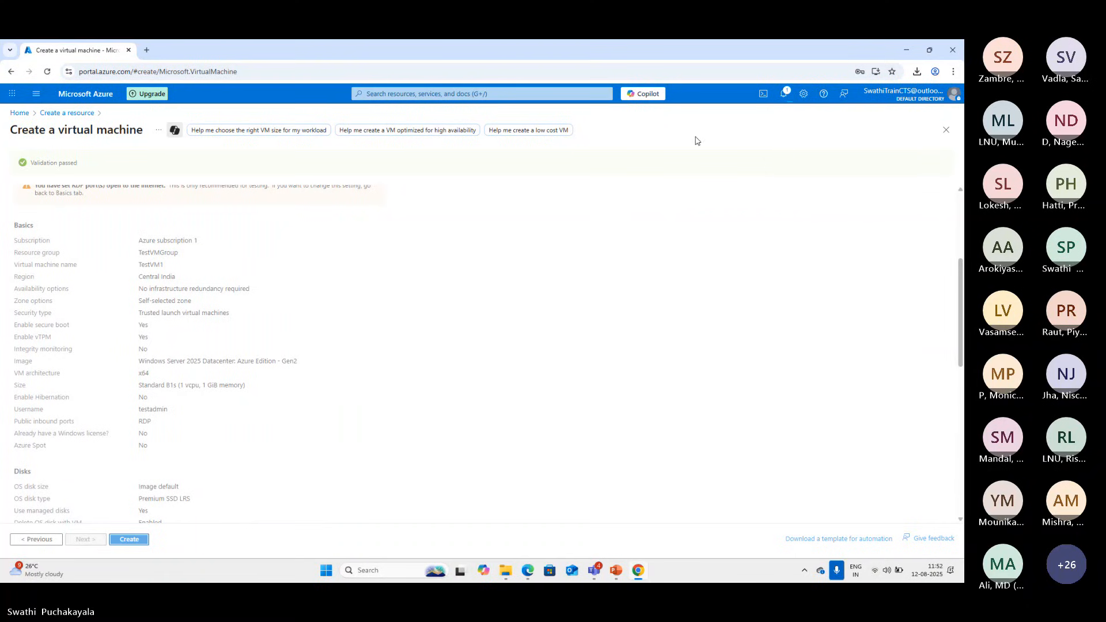
{"action": "left_click", "coordinate": [784, 95]}
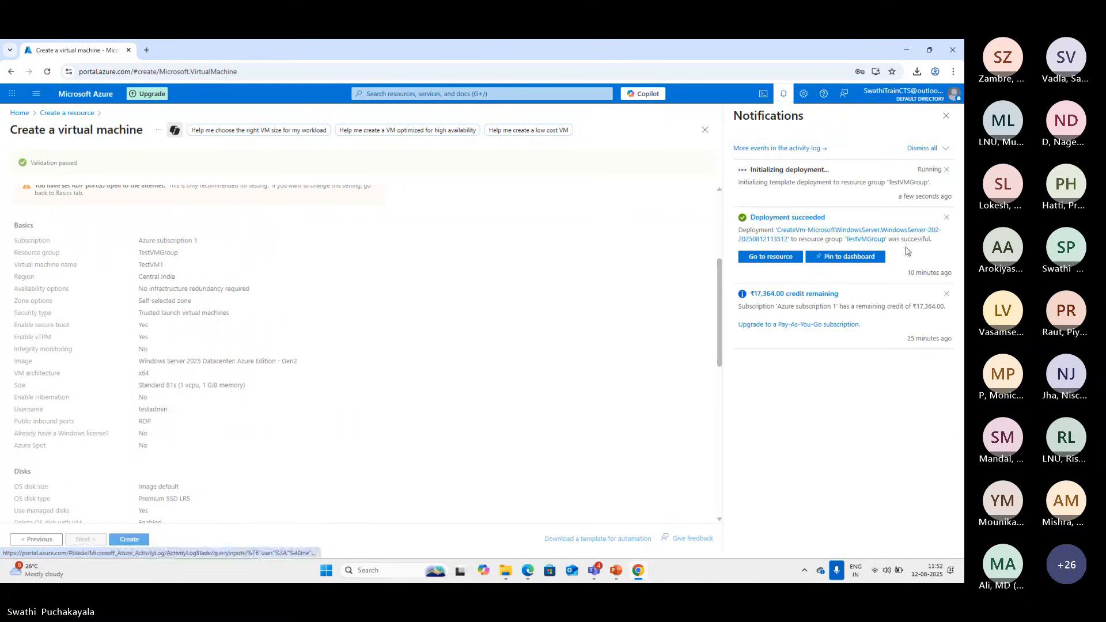
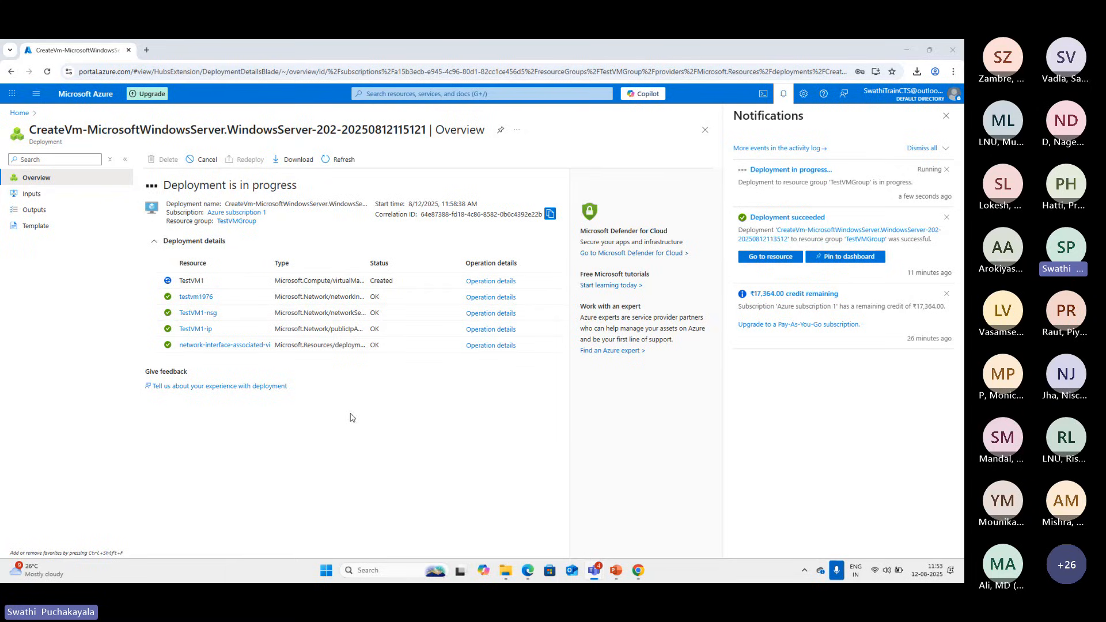
Return to the portal home, start creating a resource, search the marketplace for "app service", and dismiss the Private Offers notice
{"action": "left_click", "coordinate": [19, 114]}
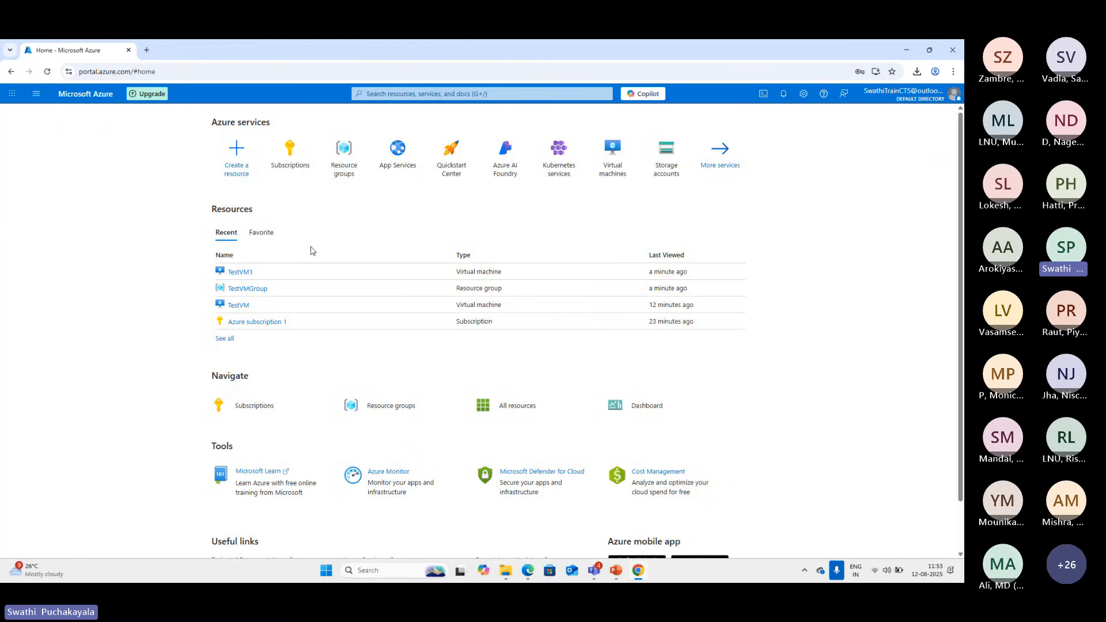
{"action": "left_click", "coordinate": [238, 171]}
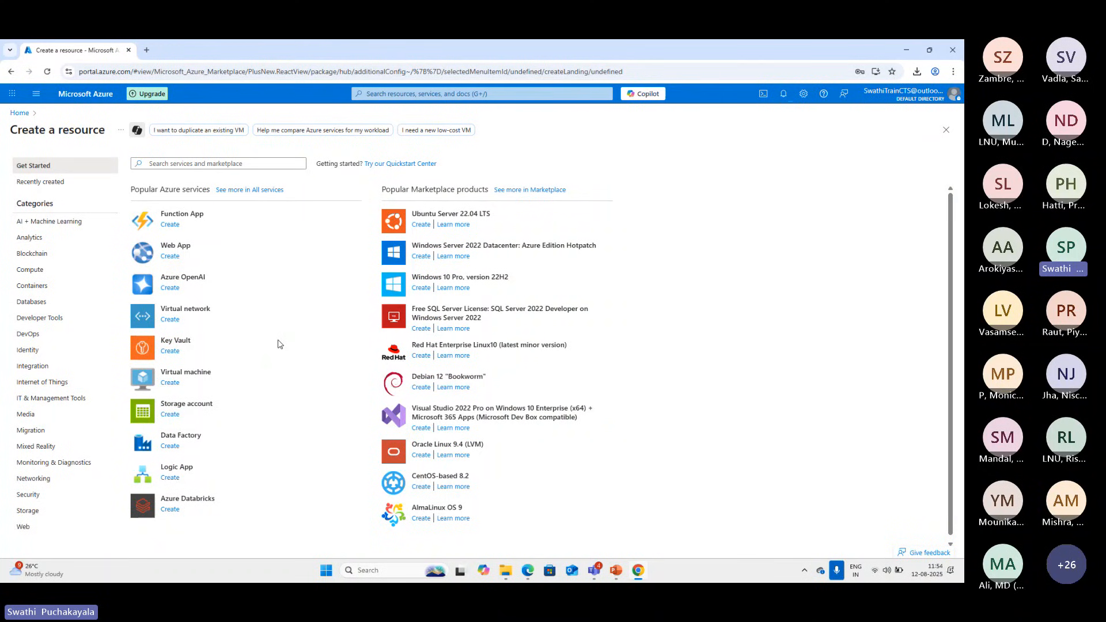
{"action": "scroll", "coordinate": [279, 344], "scroll_direction": "down", "scroll_amount": 1}
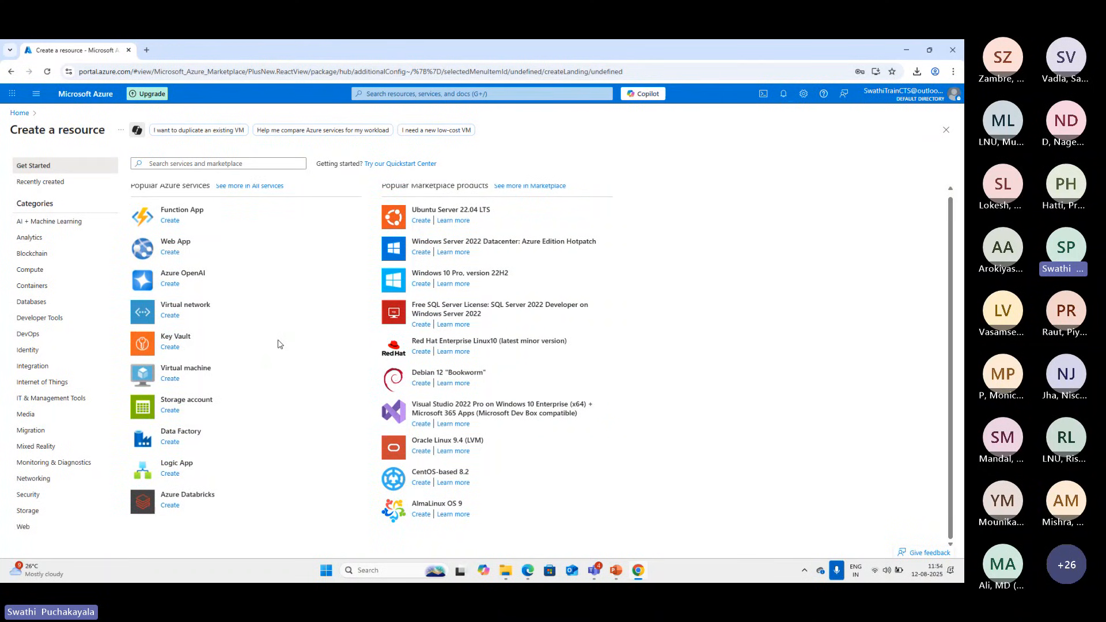
{"action": "scroll", "coordinate": [278, 344], "scroll_direction": "up", "scroll_amount": 1}
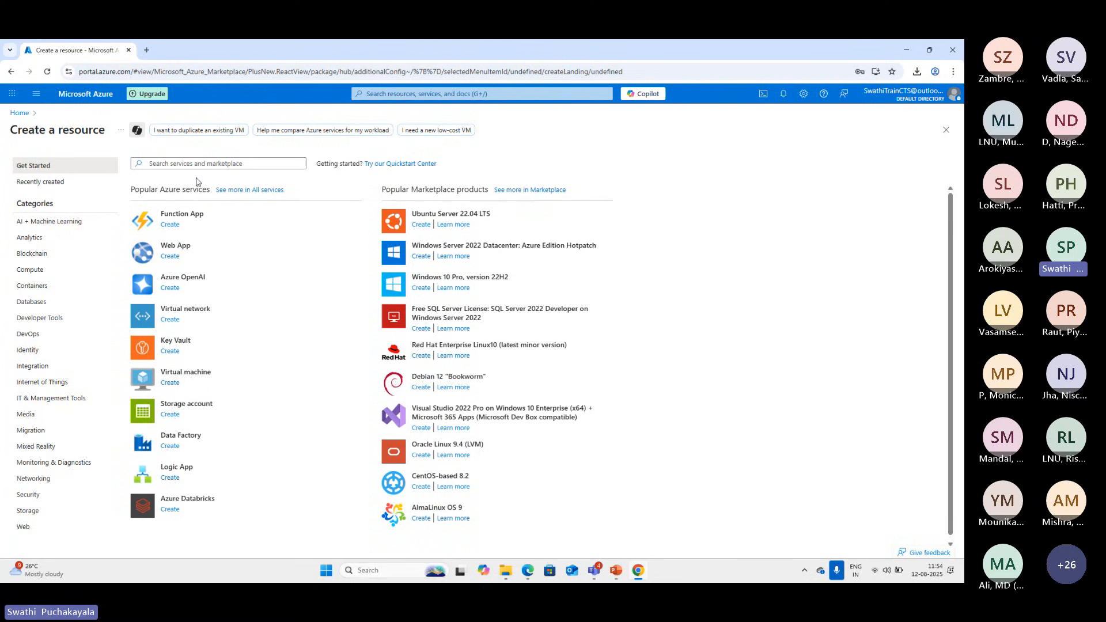
{"action": "left_click", "coordinate": [186, 163]}
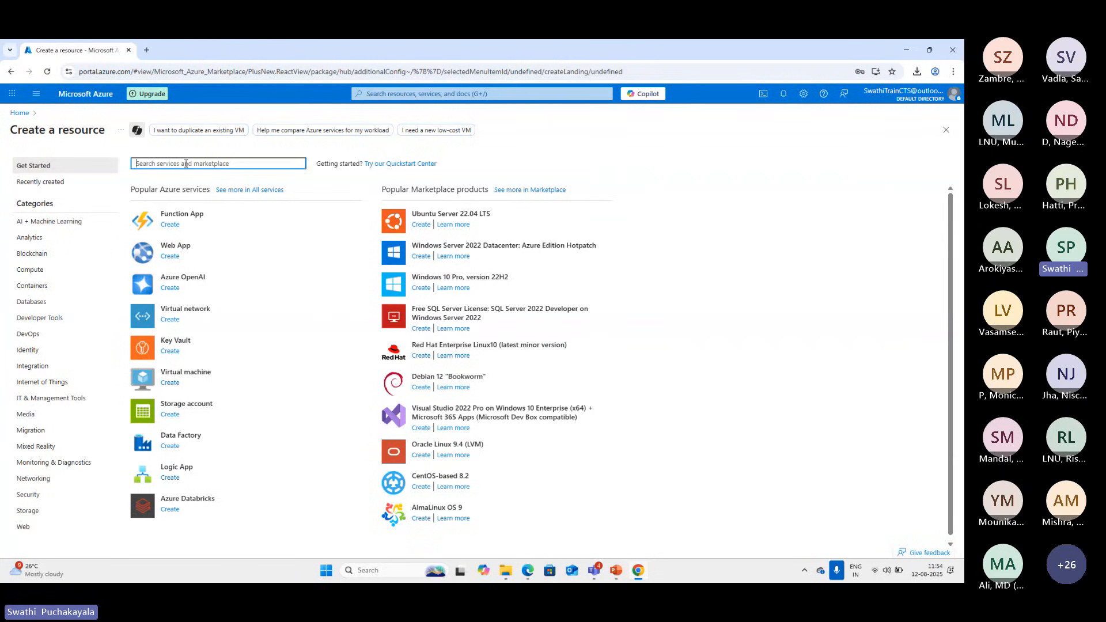
{"action": "type", "text": "app"}
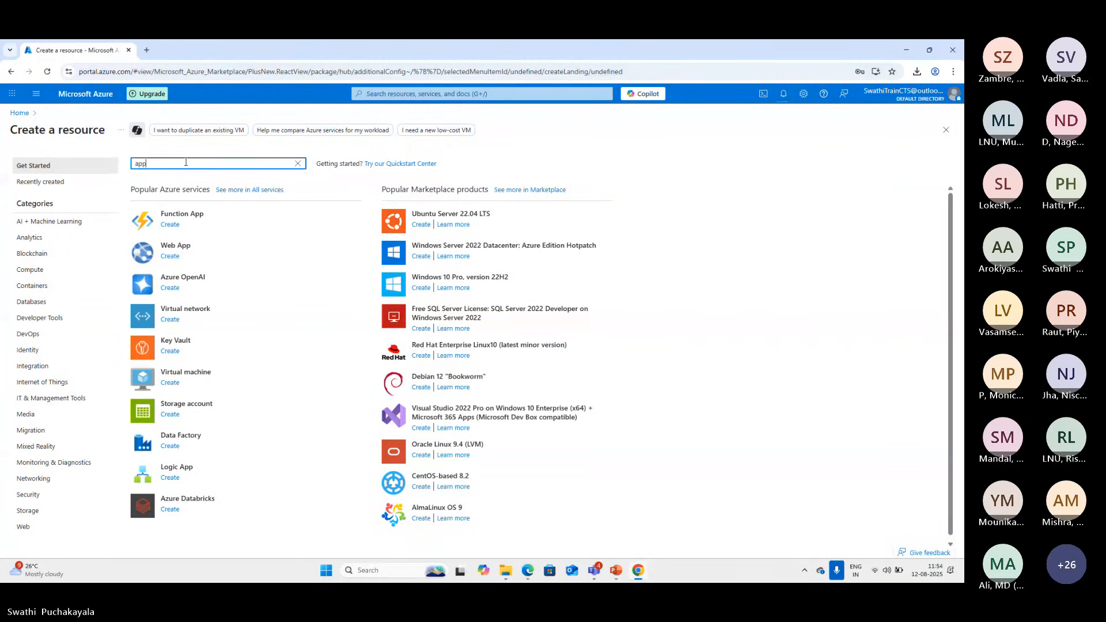
{"action": "left_click", "coordinate": [165, 177]}
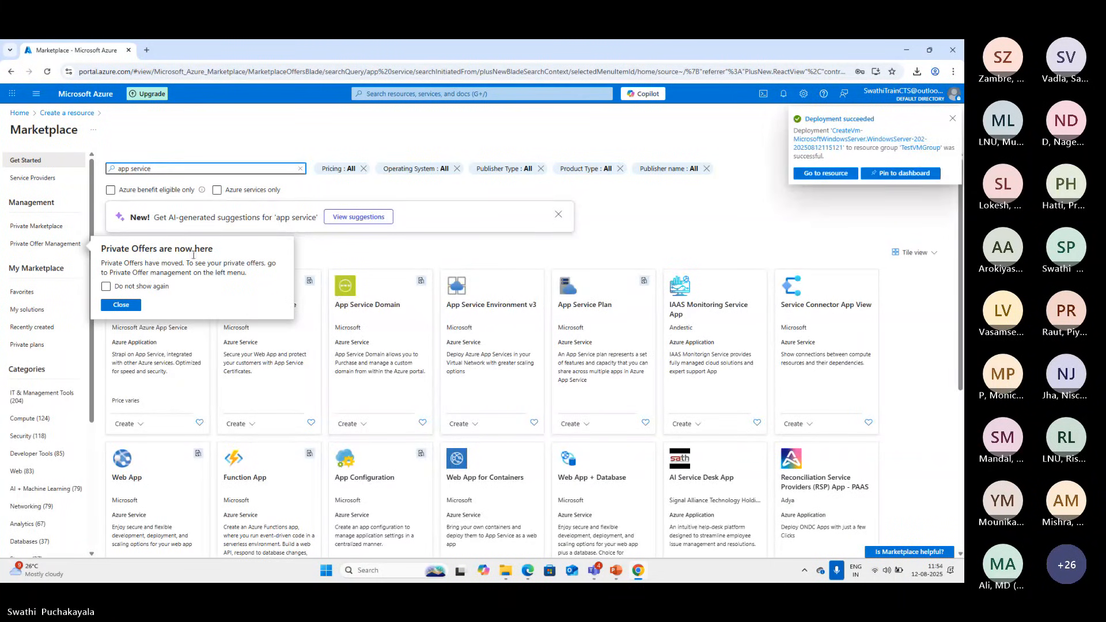
{"action": "left_click", "coordinate": [121, 305]}
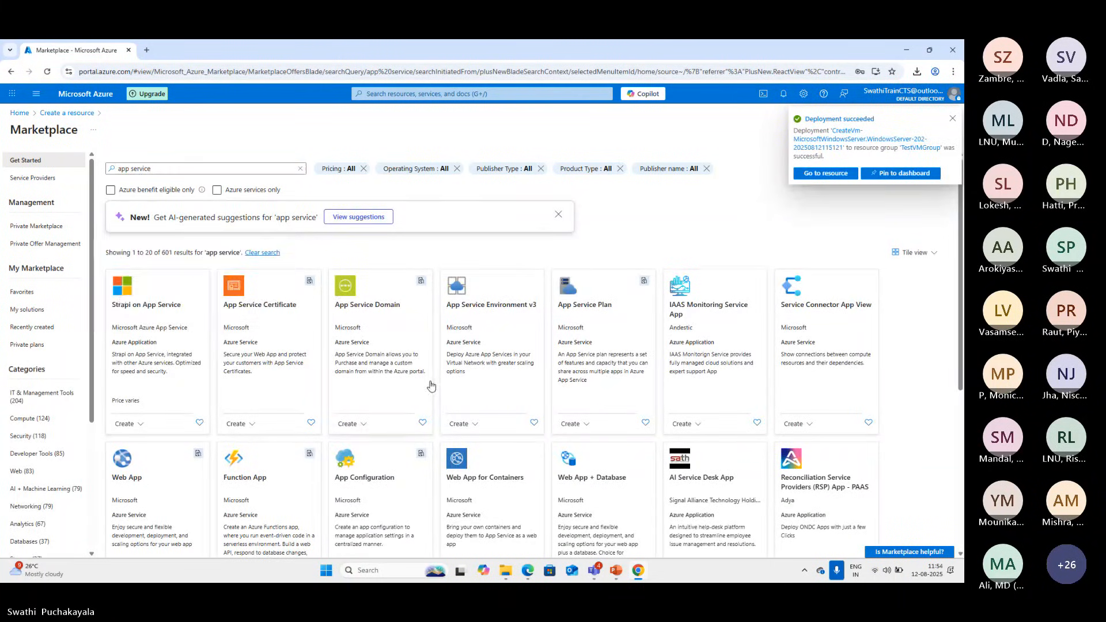
Browse the "app service" marketplace results and open the Microsoft Web App offering's details
{"action": "scroll", "coordinate": [431, 386], "scroll_direction": "down", "scroll_amount": 2}
{"action": "scroll", "coordinate": [431, 386], "scroll_direction": "down", "scroll_amount": 3}
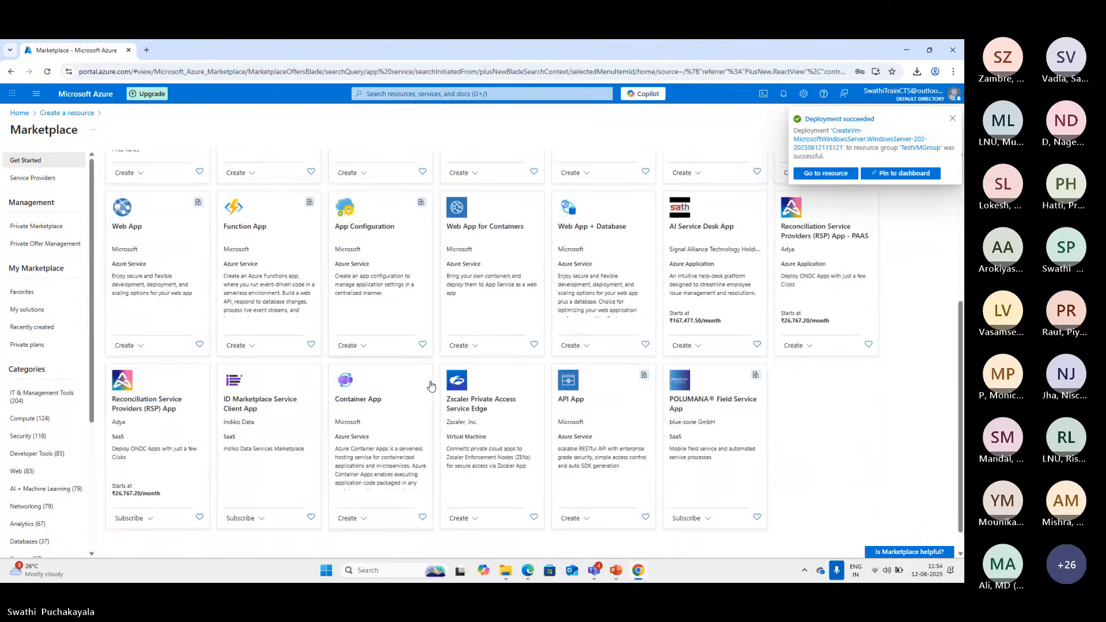
{"action": "scroll", "coordinate": [430, 386], "scroll_direction": "up", "scroll_amount": 5}
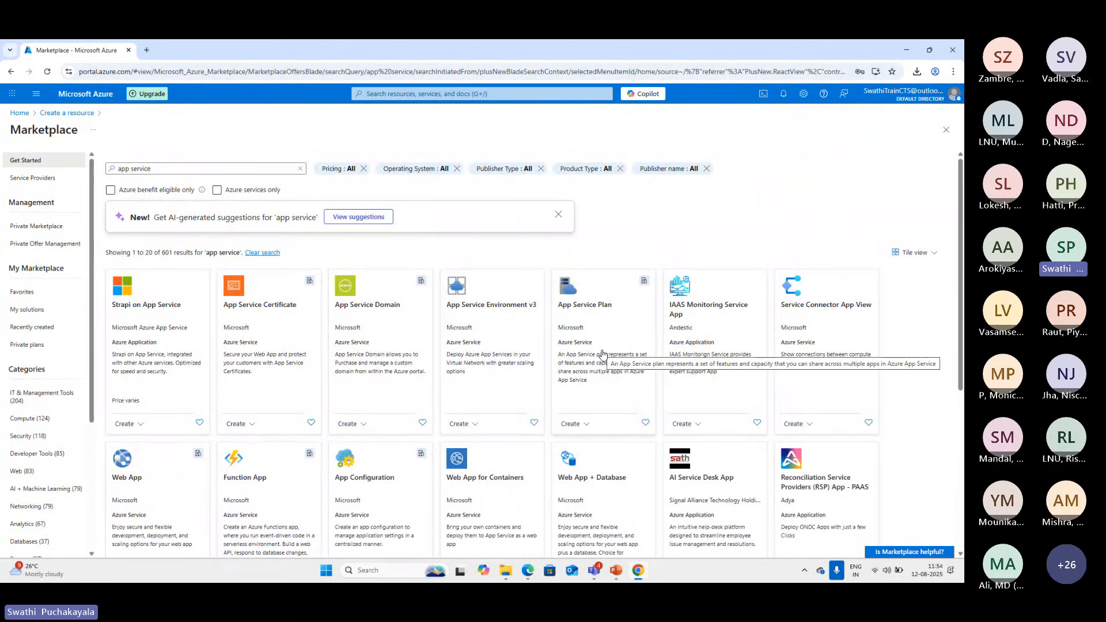
{"action": "scroll", "coordinate": [603, 353], "scroll_direction": "down", "scroll_amount": 5}
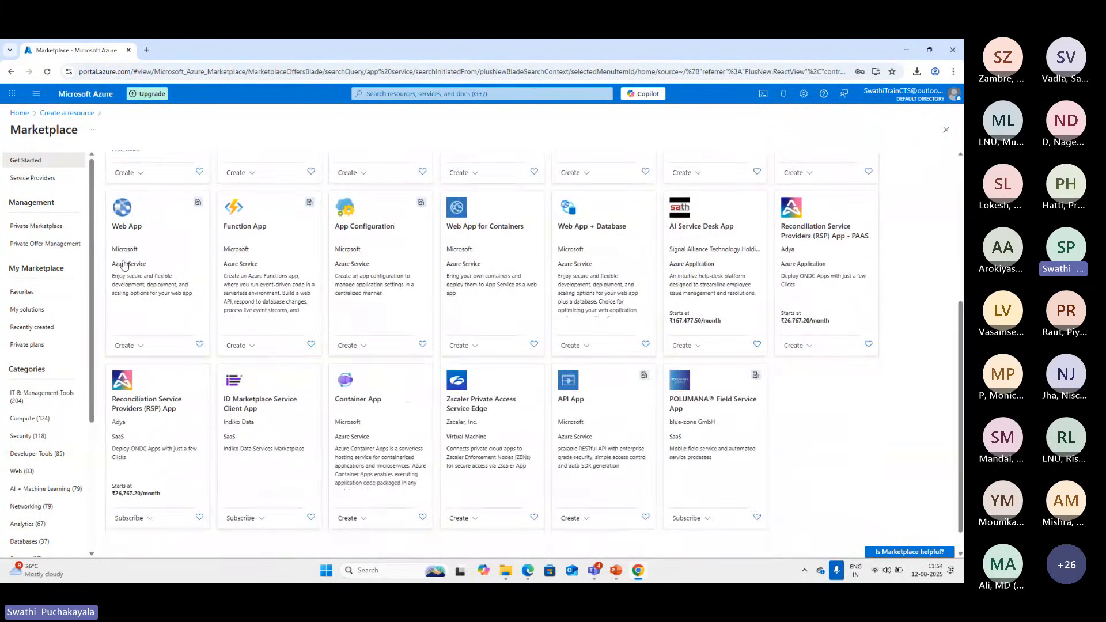
{"action": "left_click", "coordinate": [123, 265]}
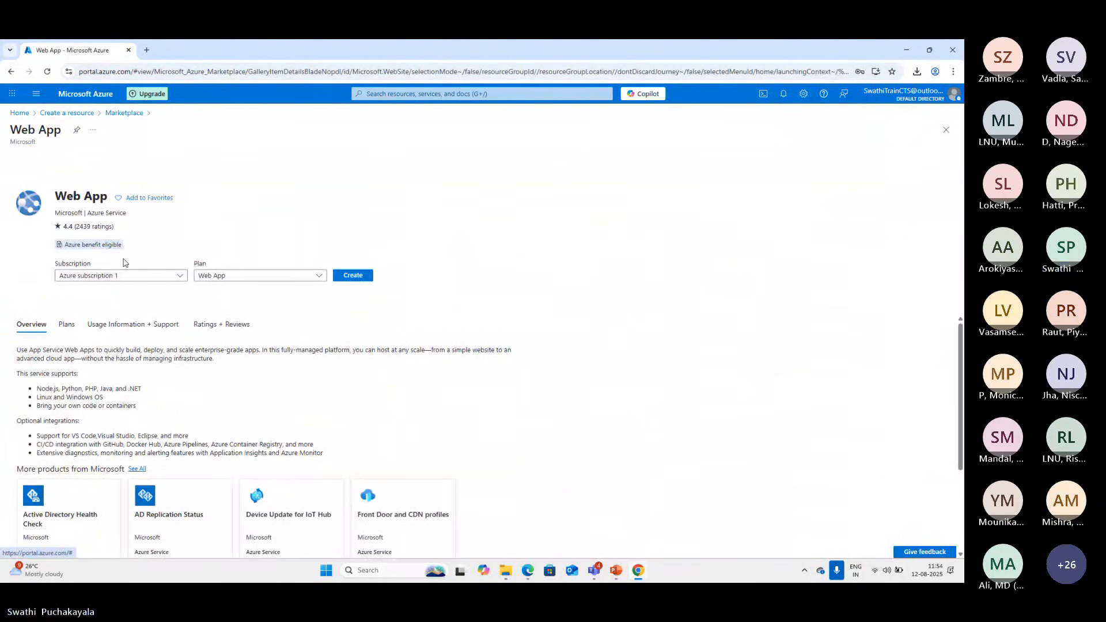
Go back through the portal home to resource creation, open the Web App creation form, and examine its Basics settings
{"action": "left_click", "coordinate": [19, 112]}
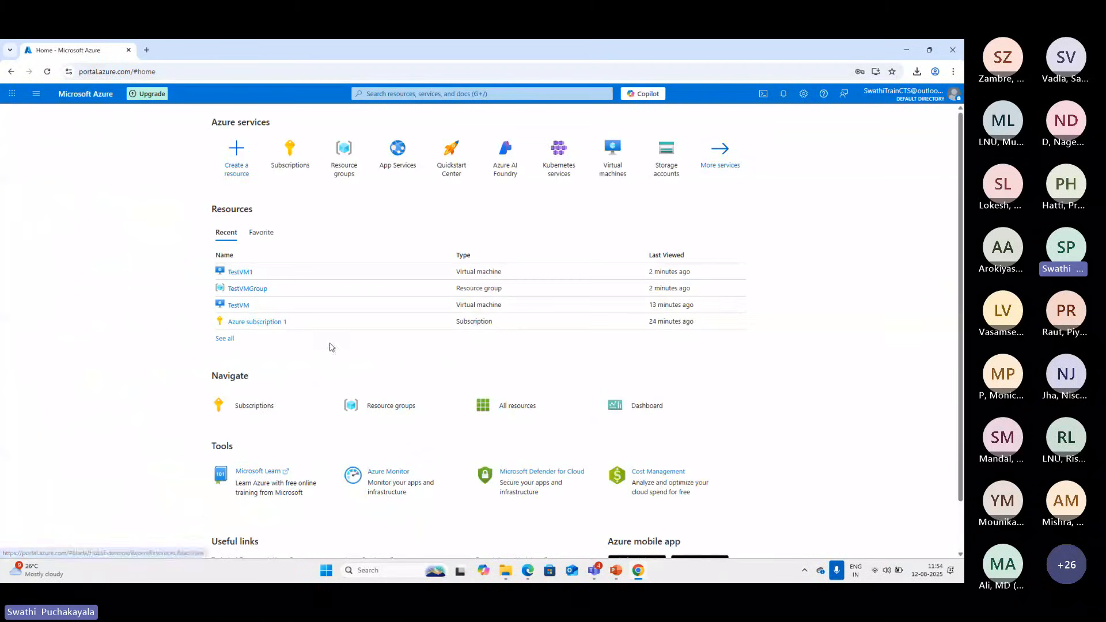
{"action": "left_click", "coordinate": [235, 168]}
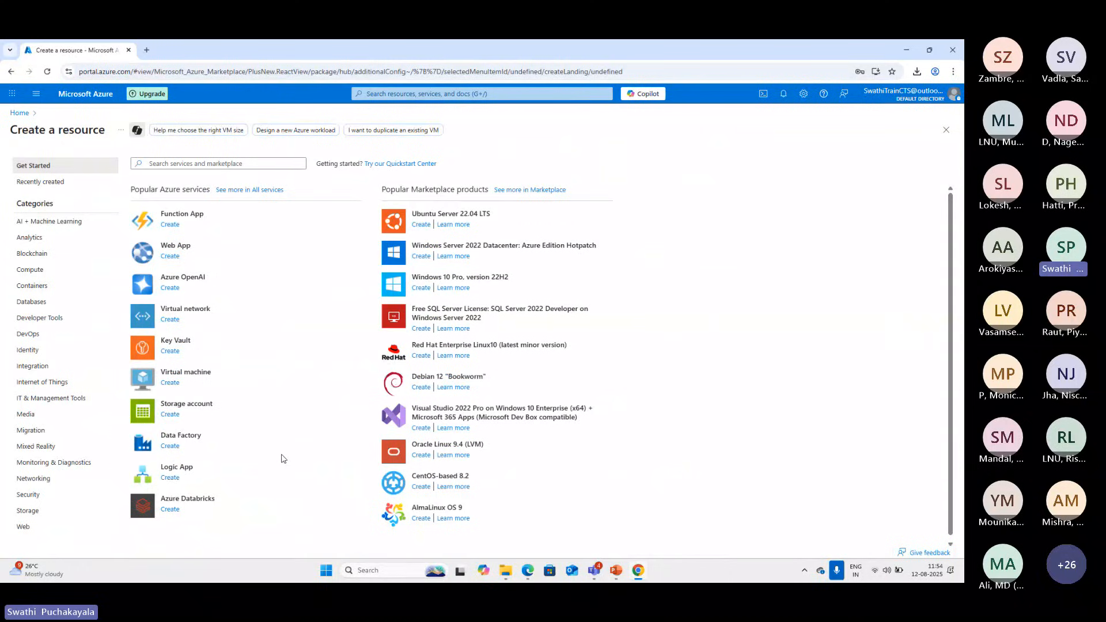
{"action": "scroll", "coordinate": [282, 459], "scroll_direction": "down", "scroll_amount": 1}
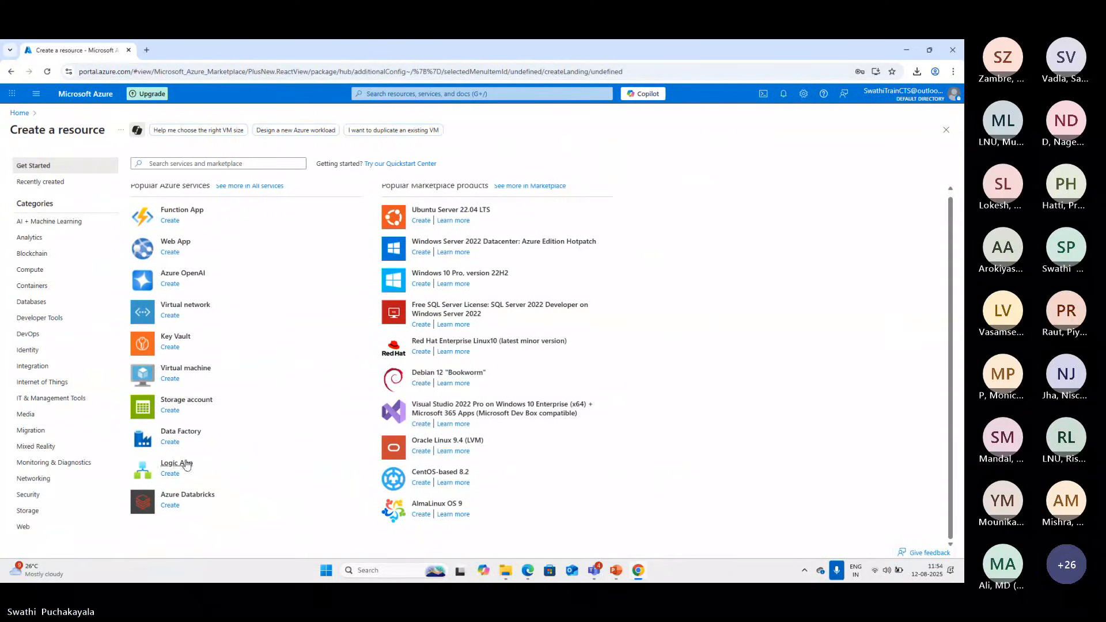
{"action": "left_click", "coordinate": [172, 252]}
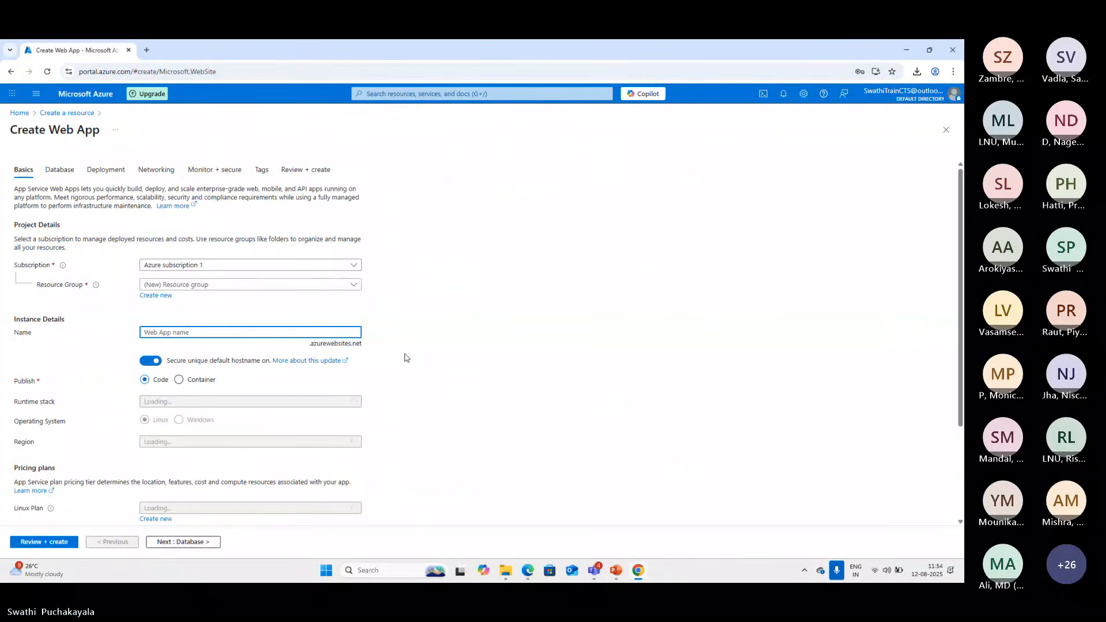
{"action": "scroll", "coordinate": [387, 355], "scroll_direction": "down", "scroll_amount": 1}
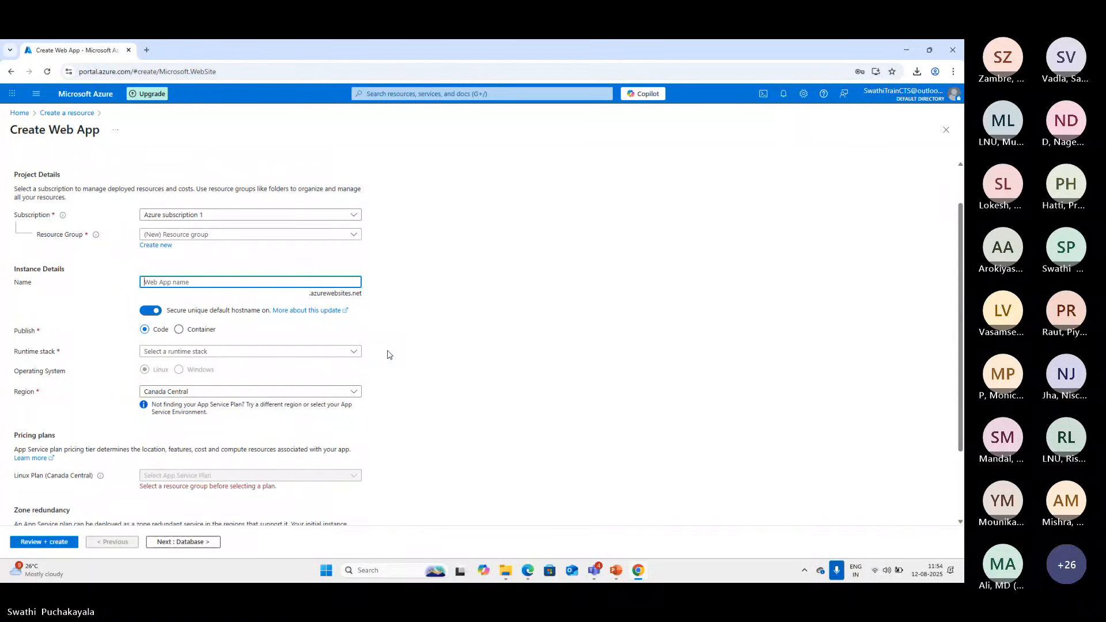
{"action": "scroll", "coordinate": [387, 355], "scroll_direction": "up", "scroll_amount": 1}
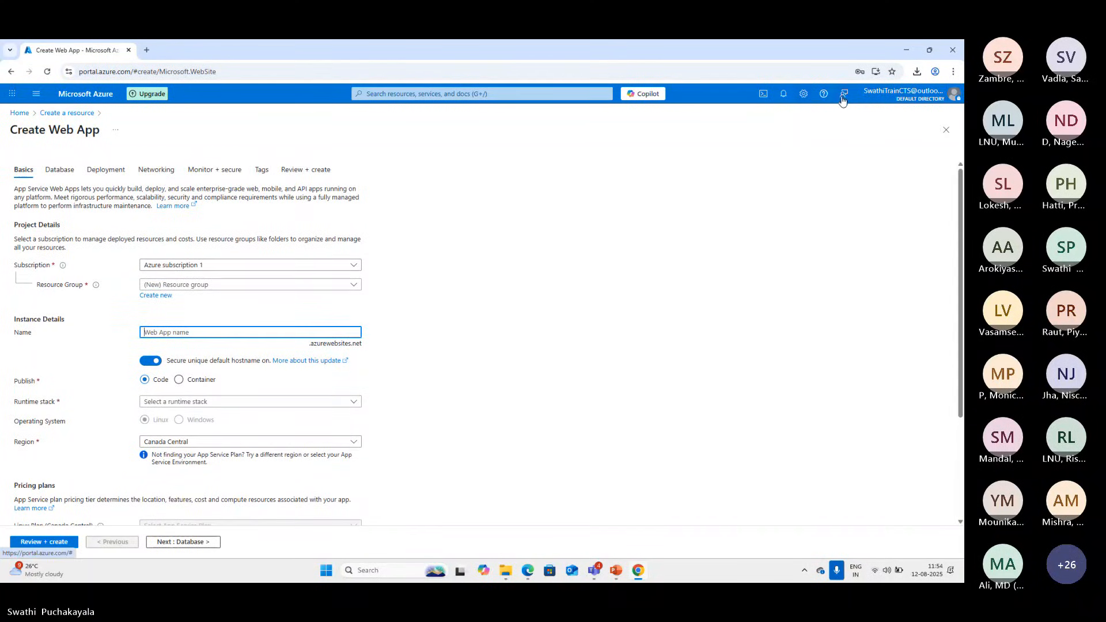
Open TestVM1 from its latest deployment notification, show its connection options, and close the notifications
{"action": "left_click", "coordinate": [783, 94]}
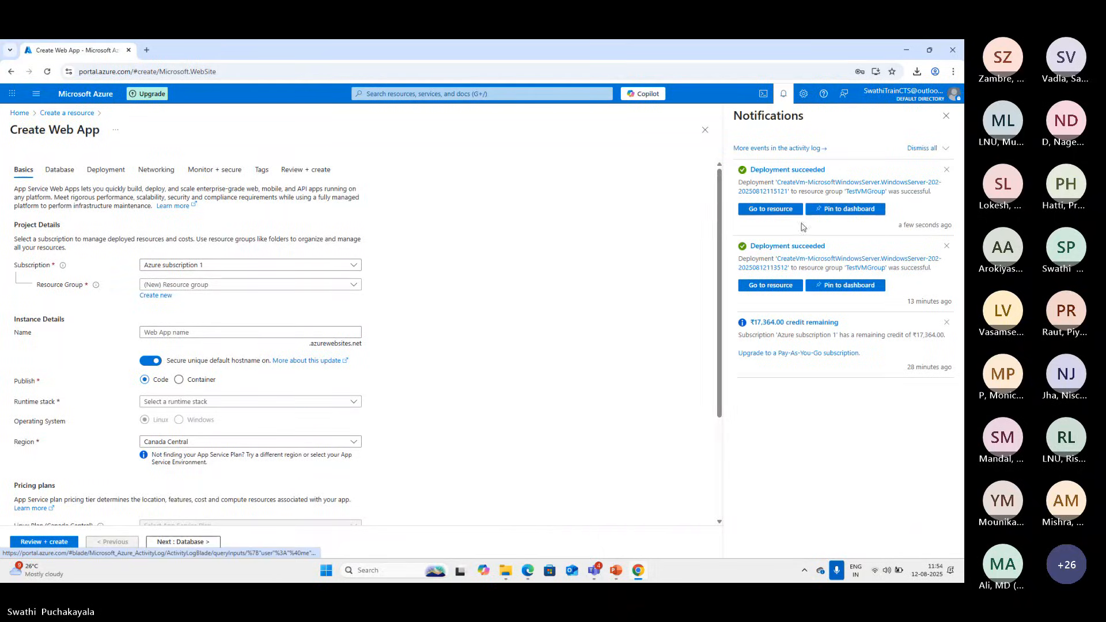
{"action": "left_click", "coordinate": [777, 210]}
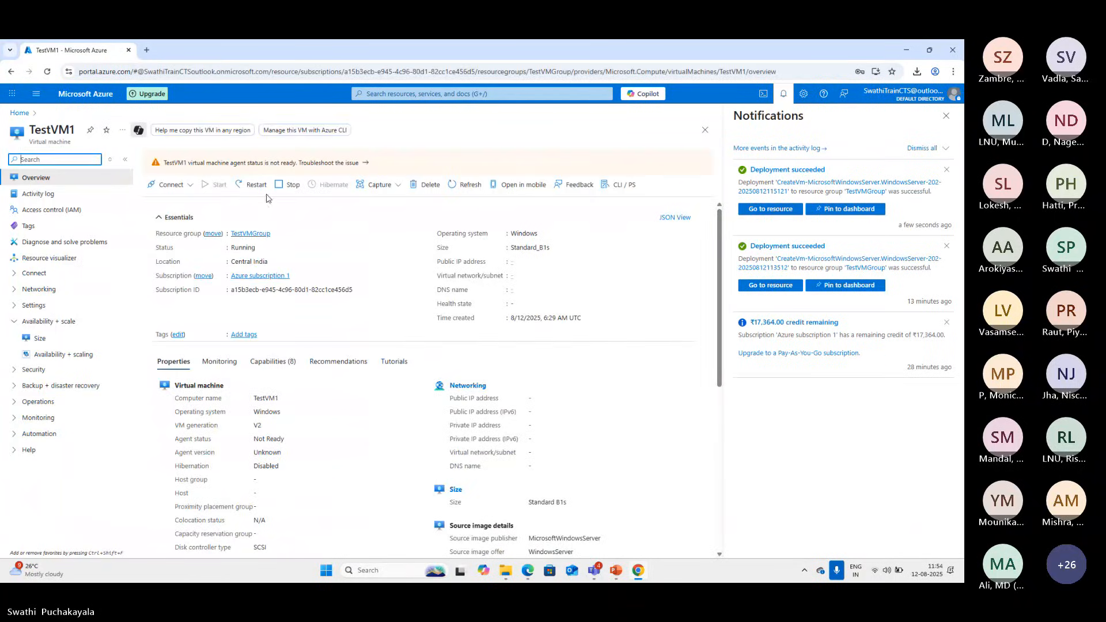
{"action": "left_click", "coordinate": [194, 195]}
{"action": "left_click", "coordinate": [199, 203]}
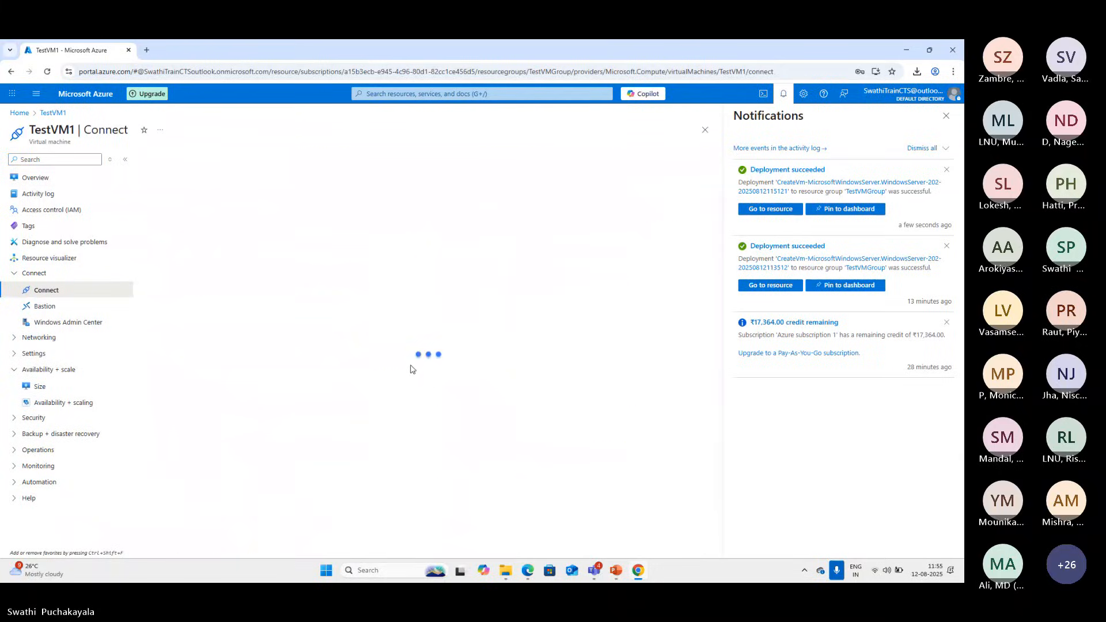
{"action": "left_click", "coordinate": [946, 115]}
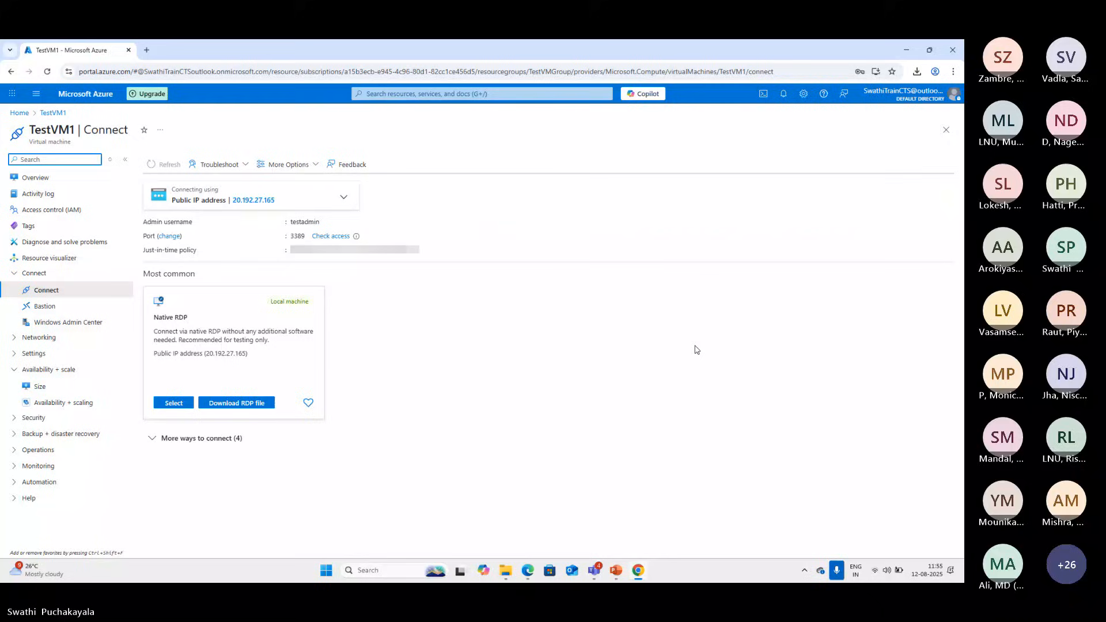
Download the native RDP file for TestVM1, open it, and accept connecting to the unknown publisher
{"action": "left_click", "coordinate": [233, 405]}
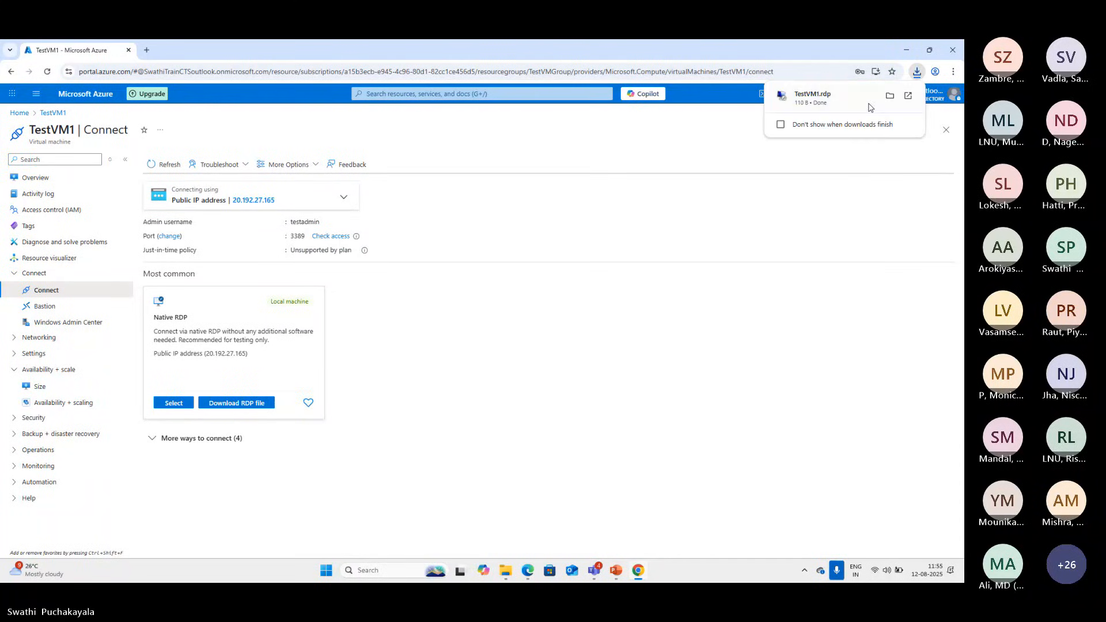
{"action": "left_click", "coordinate": [870, 108]}
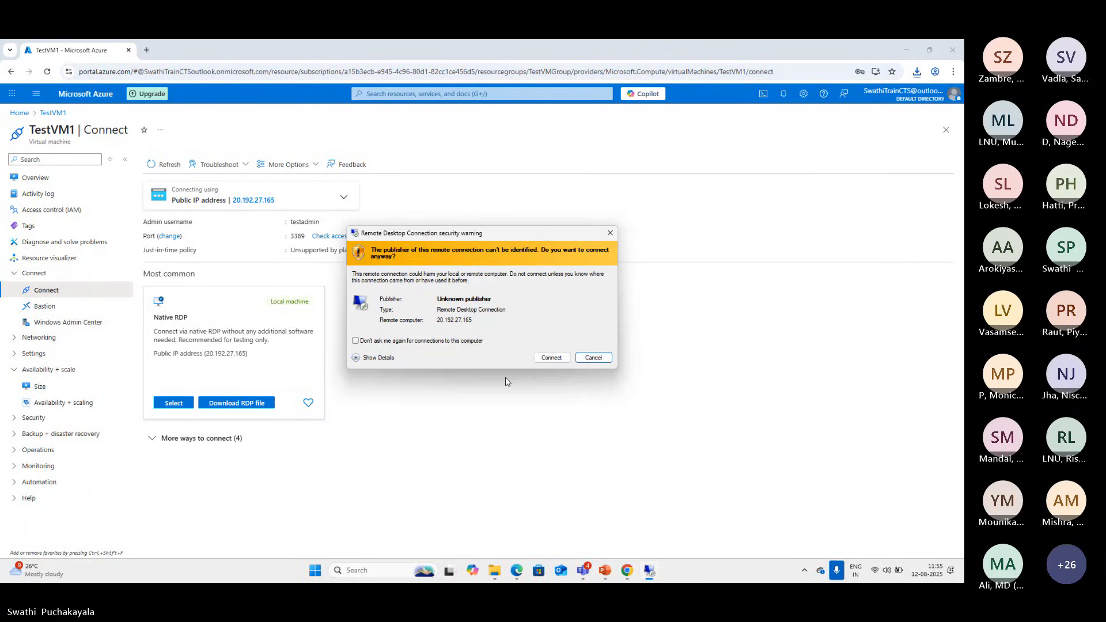
{"action": "left_click", "coordinate": [549, 359]}
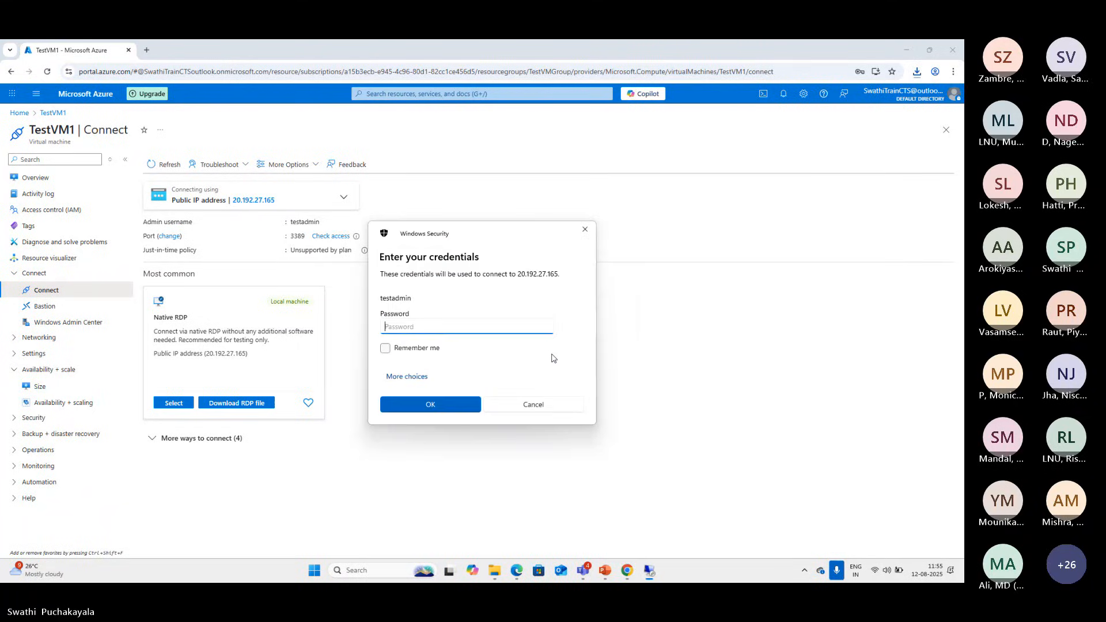
Sign in to the TestVM1 remote desktop with the administrator account's password, and minimize the remote session
{"action": "type", "text": "*************"}
{"action": "key", "text": "Return"}
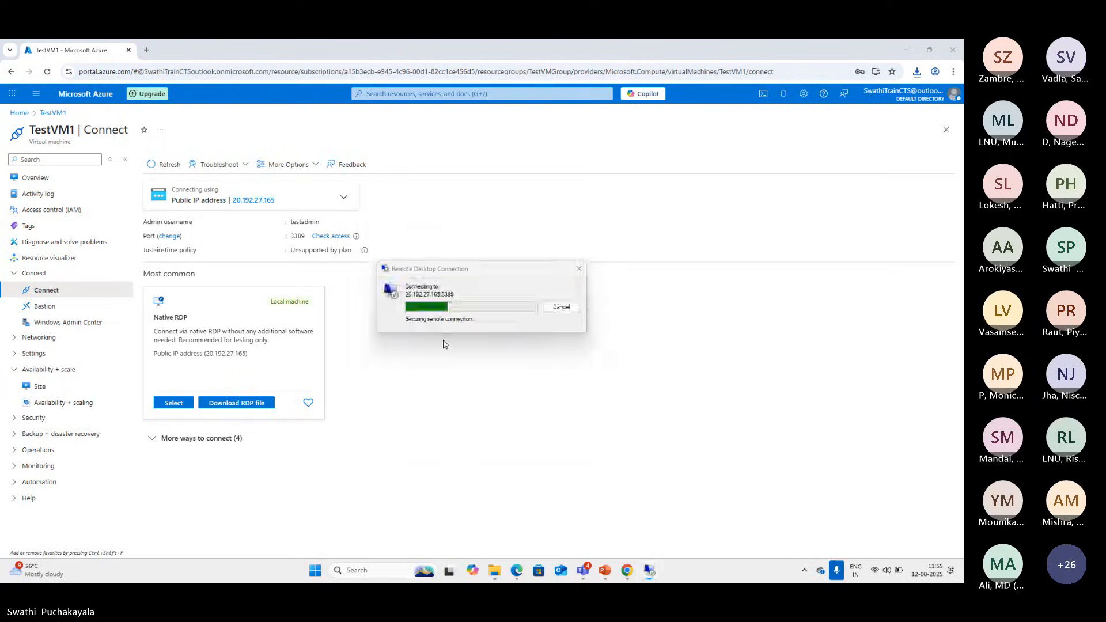
{"action": "left_click", "coordinate": [512, 386]}
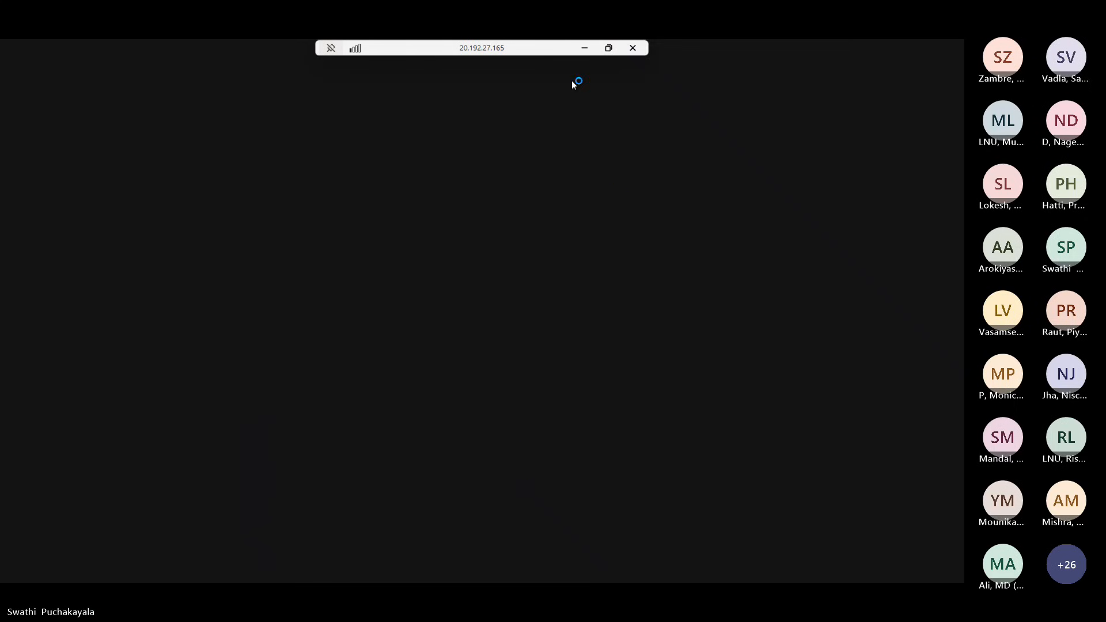
{"action": "left_click", "coordinate": [584, 48]}
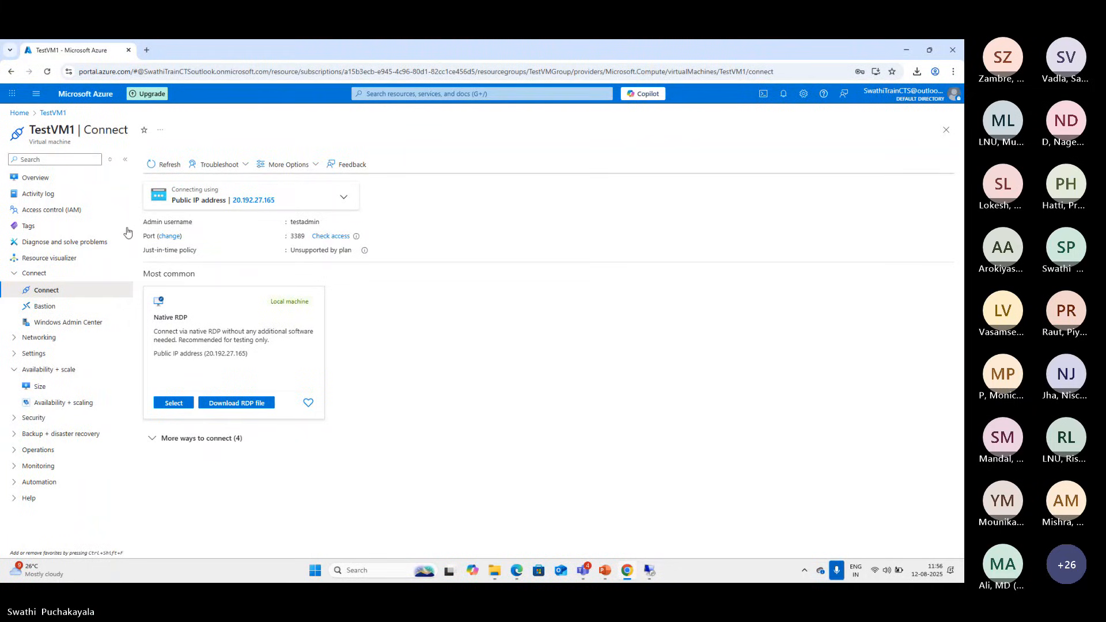
Start creating a Web App from the portal home and check the available subscriptions and existing resource groups
{"action": "left_click", "coordinate": [19, 113]}
{"action": "left_click", "coordinate": [236, 168]}
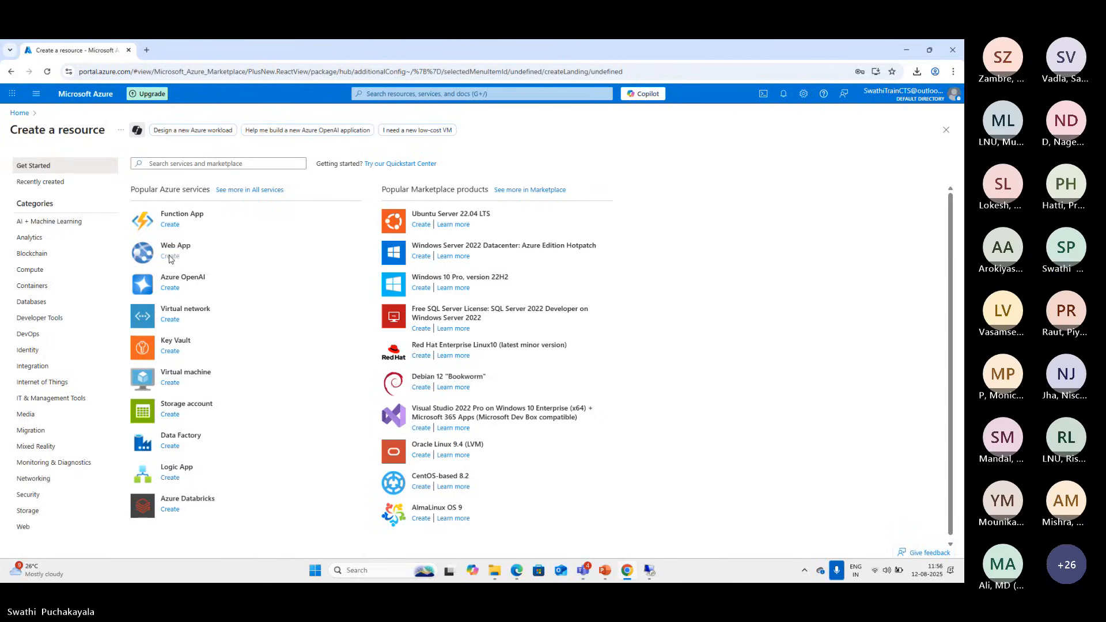
{"action": "left_click", "coordinate": [170, 256]}
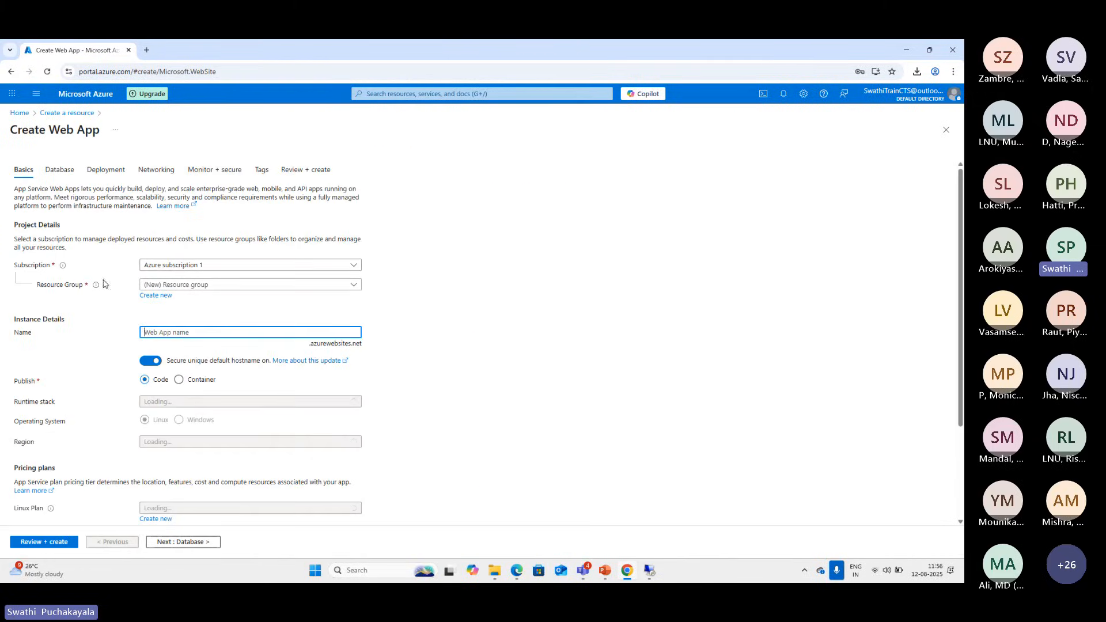
{"action": "left_click", "coordinate": [351, 266]}
{"action": "left_click", "coordinate": [352, 266]}
{"action": "left_click", "coordinate": [355, 286]}
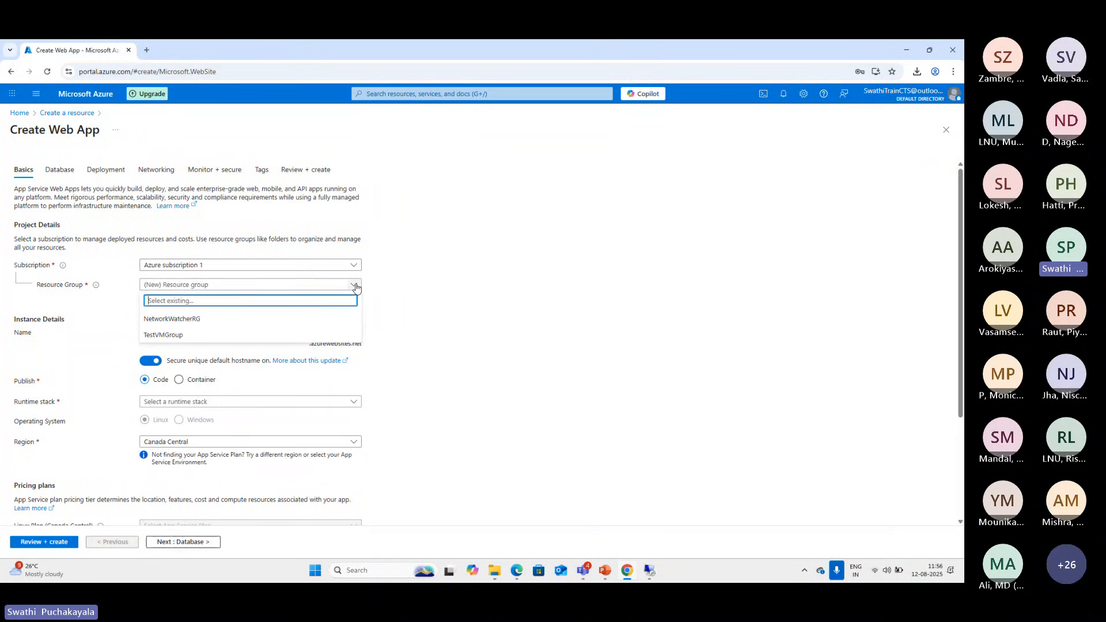
{"action": "left_click", "coordinate": [354, 285]}
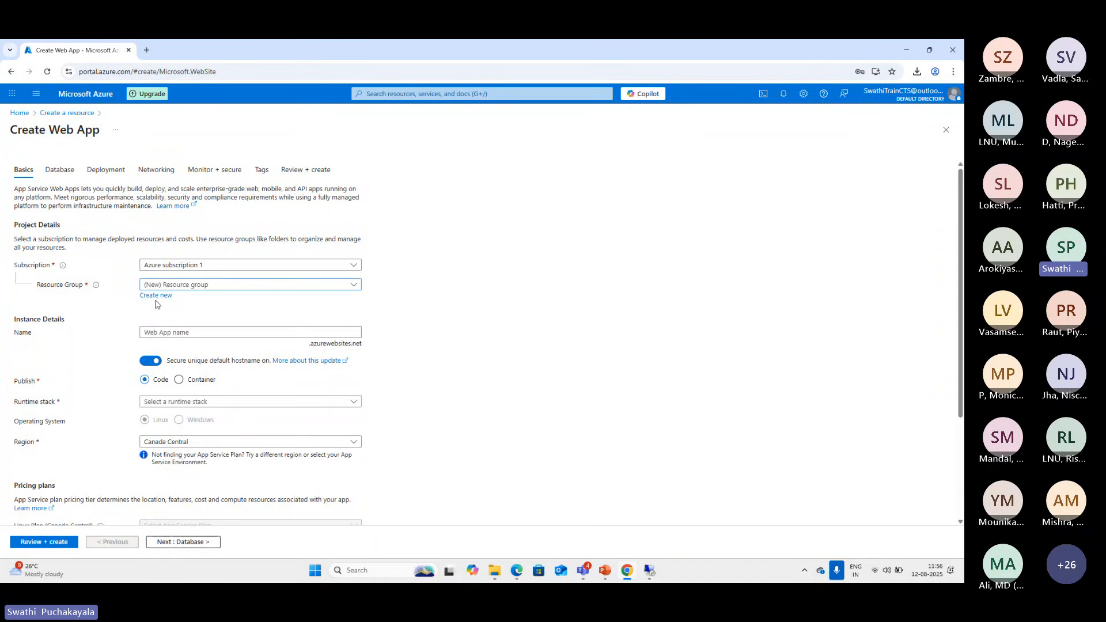
Create a new resource group named TestWebAPP for the web app
{"action": "left_click", "coordinate": [155, 295]}
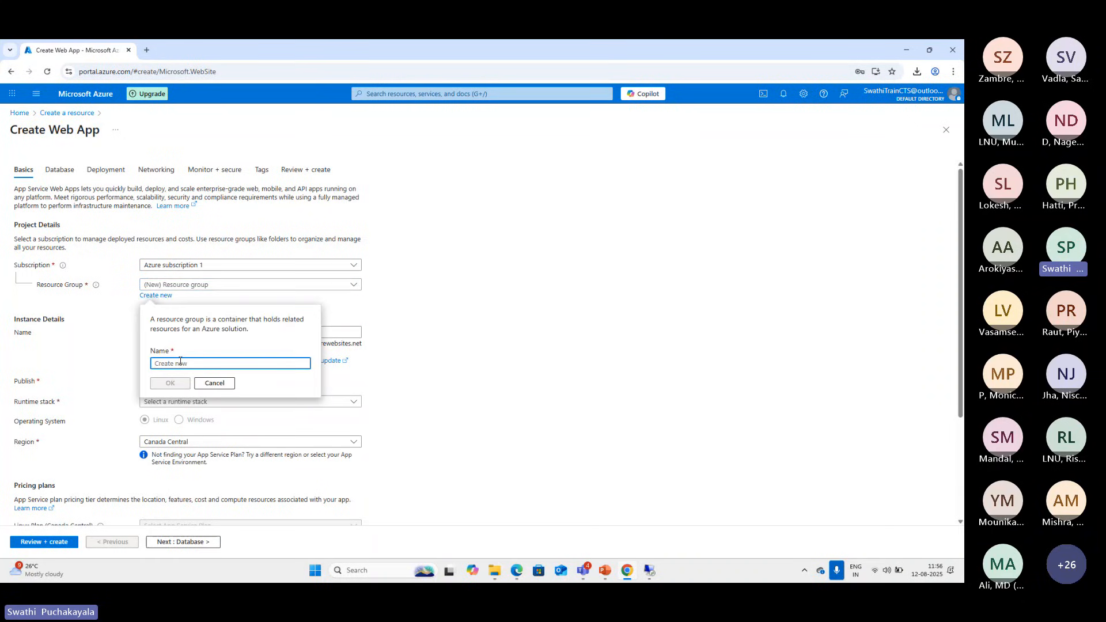
{"action": "type", "text": "TestWeb"}
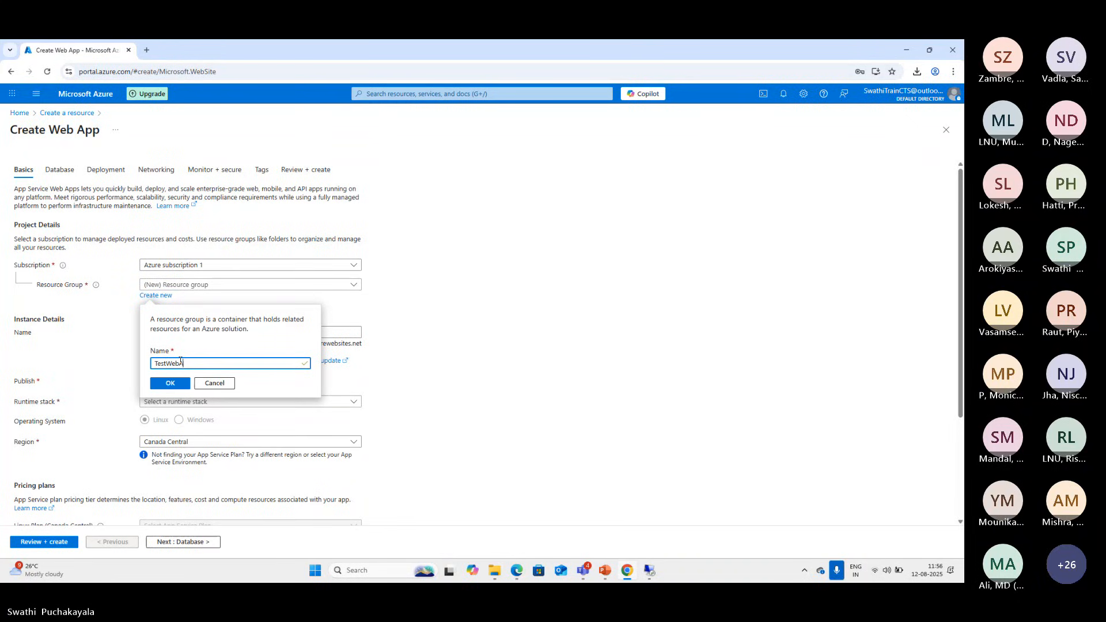
{"action": "type", "text": "APP"}
{"action": "left_click", "coordinate": [170, 385]}
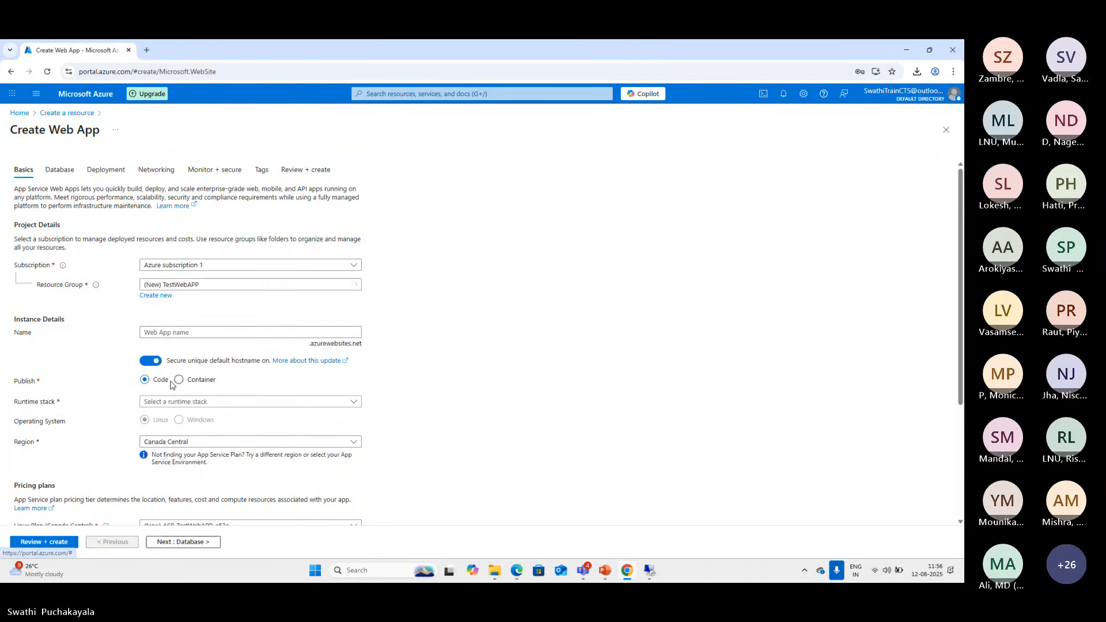
Try the web app name mytestapp with the secure unique default hostname switched on and off
{"action": "left_click", "coordinate": [196, 334]}
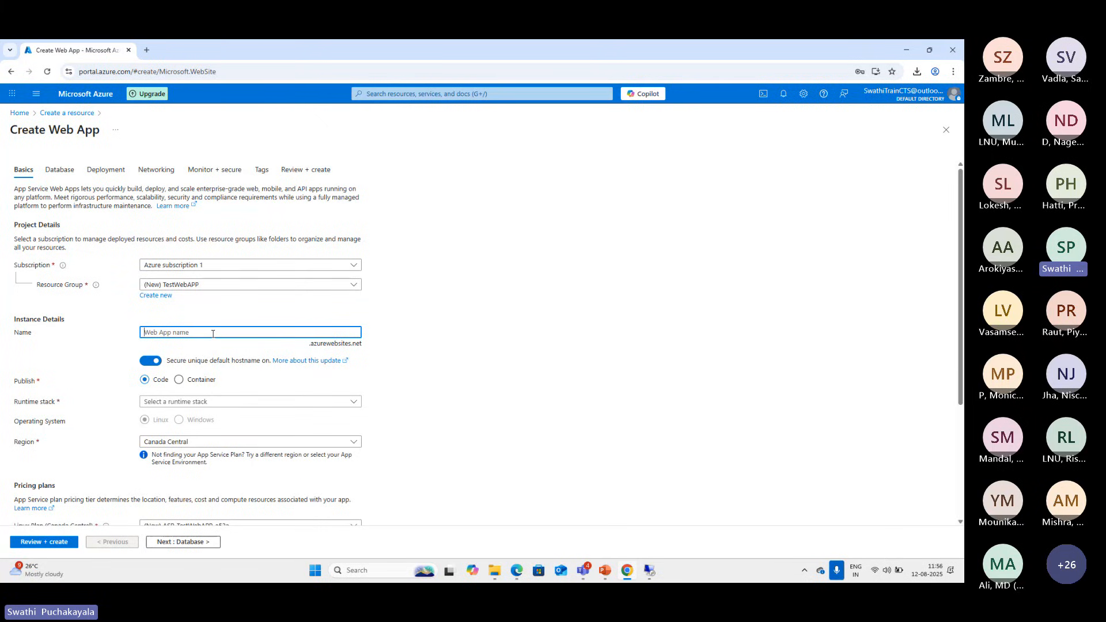
{"action": "type", "text": "mytestapp"}
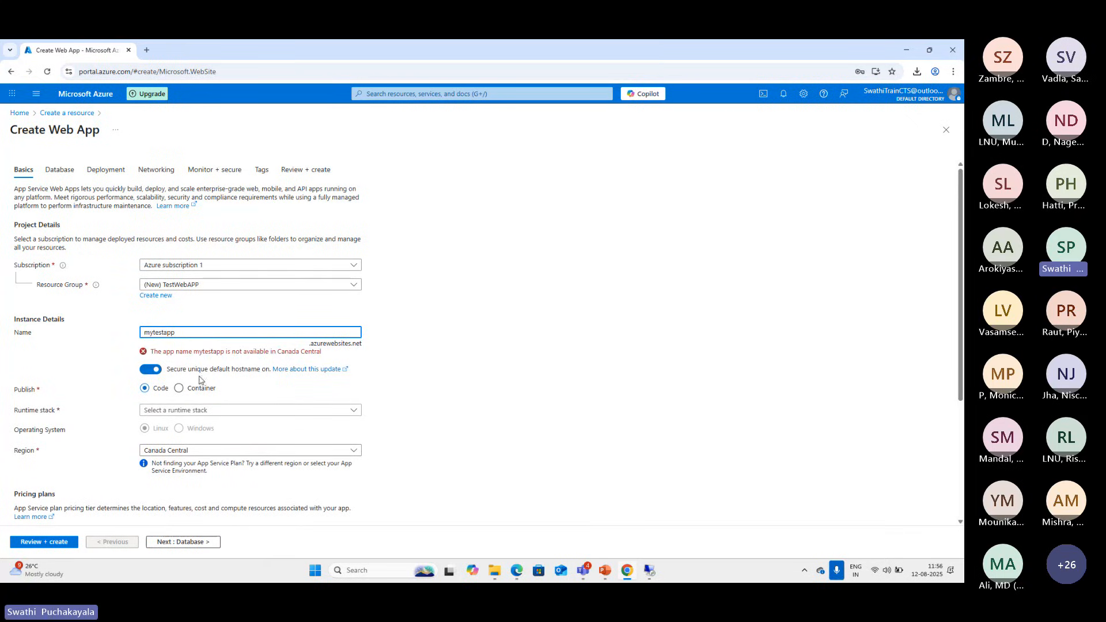
{"action": "left_click", "coordinate": [147, 371]}
{"action": "left_click", "coordinate": [146, 372]}
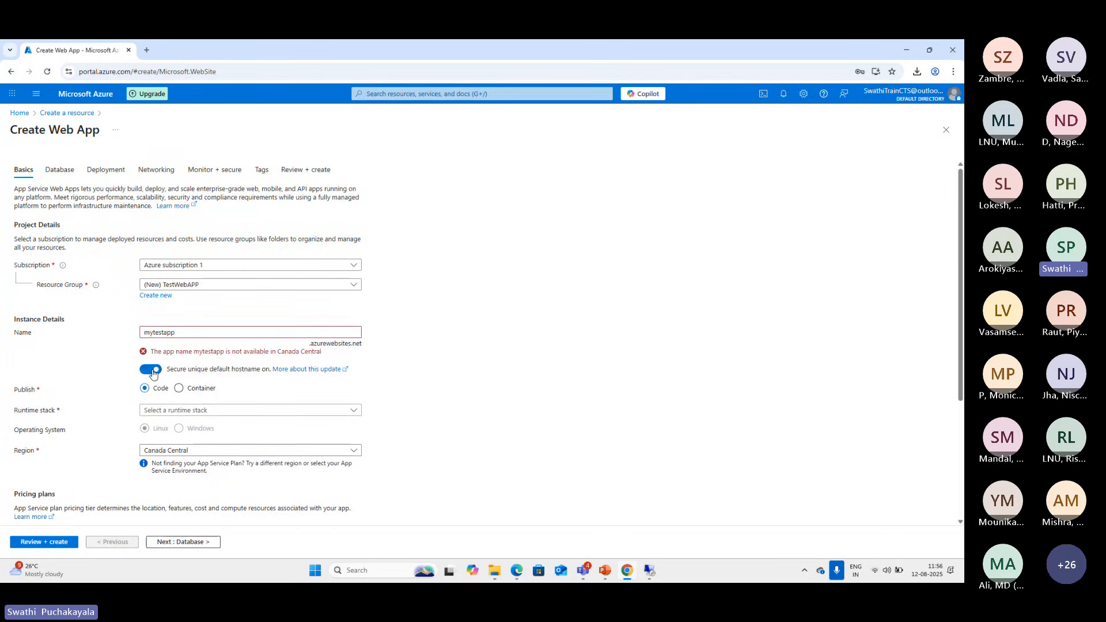
{"action": "left_click", "coordinate": [146, 370]}
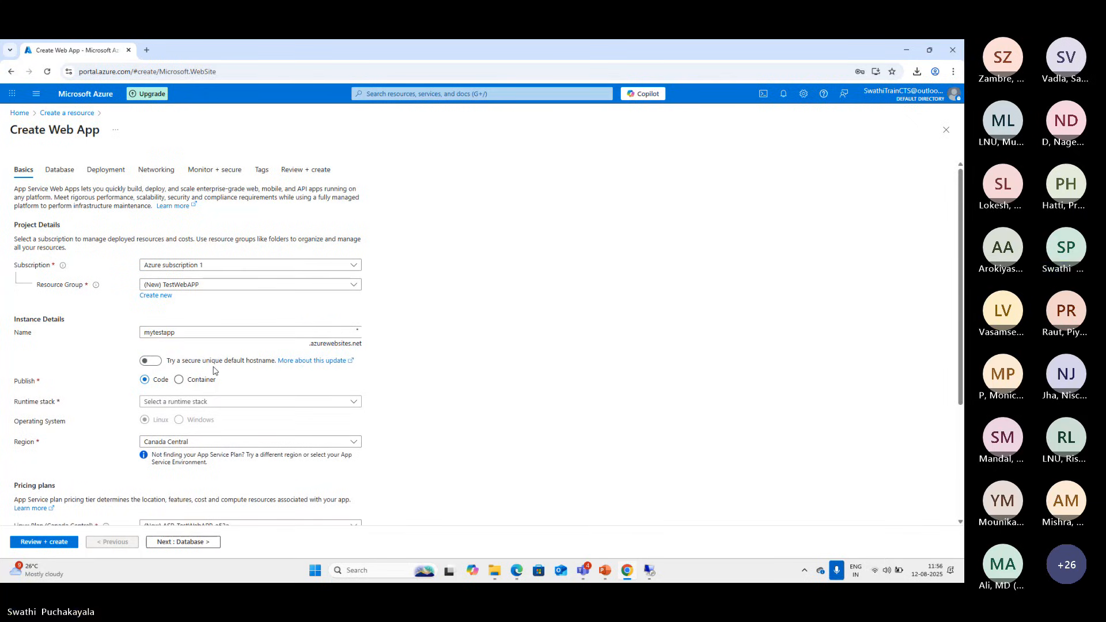
{"action": "left_click", "coordinate": [157, 370]}
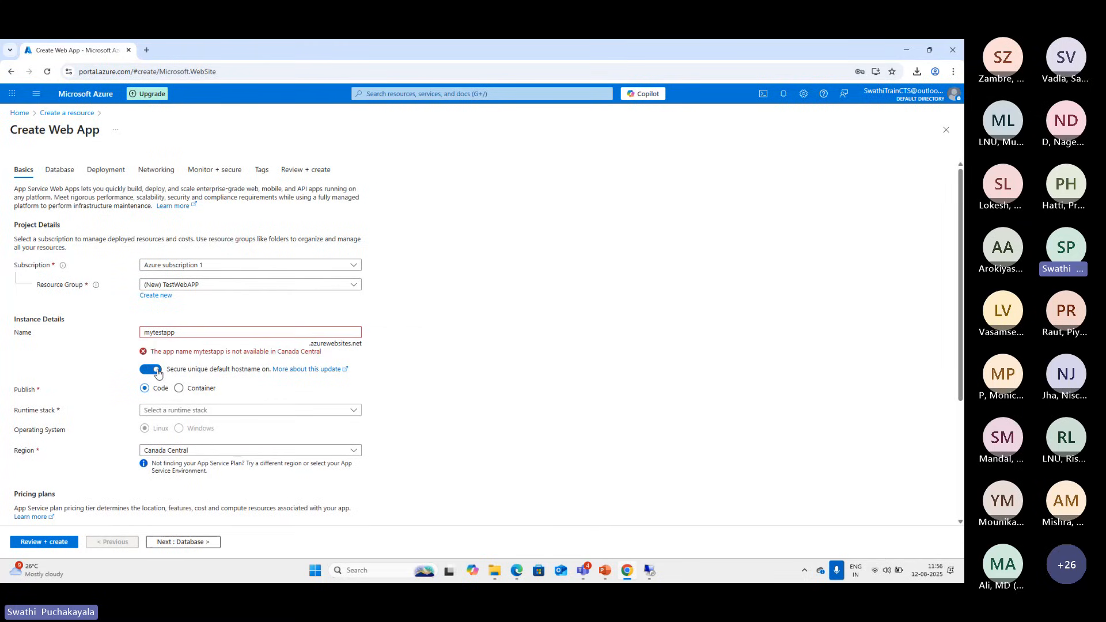
{"action": "left_click", "coordinate": [144, 374]}
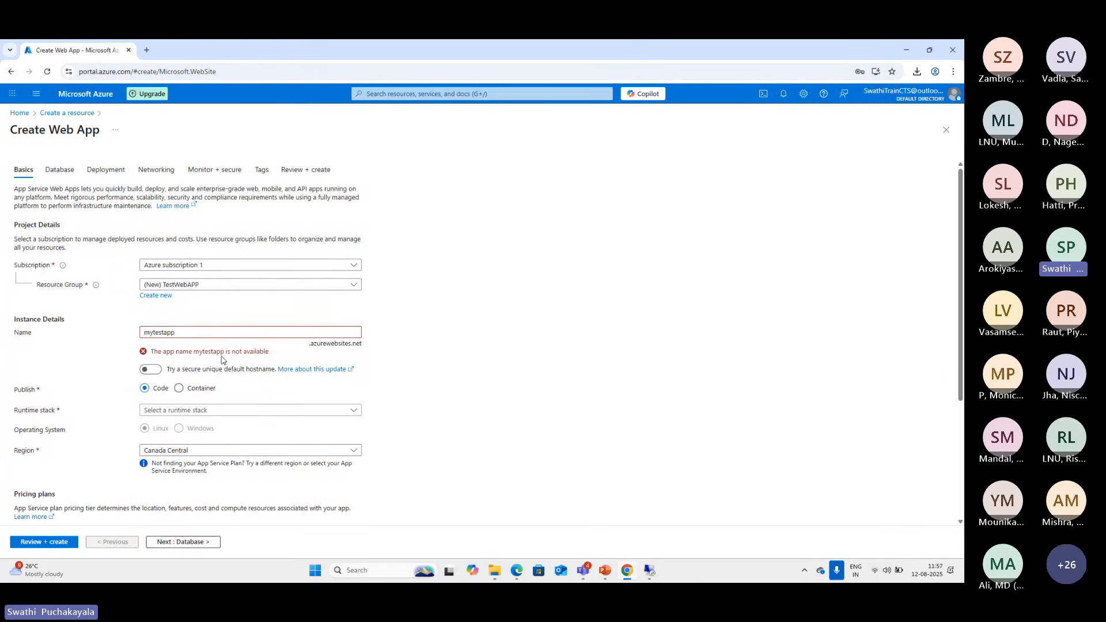
Try the web app name testapp1245 and switch on the secure unique default hostname to inspect the generated suffix
{"action": "left_click", "coordinate": [183, 333]}
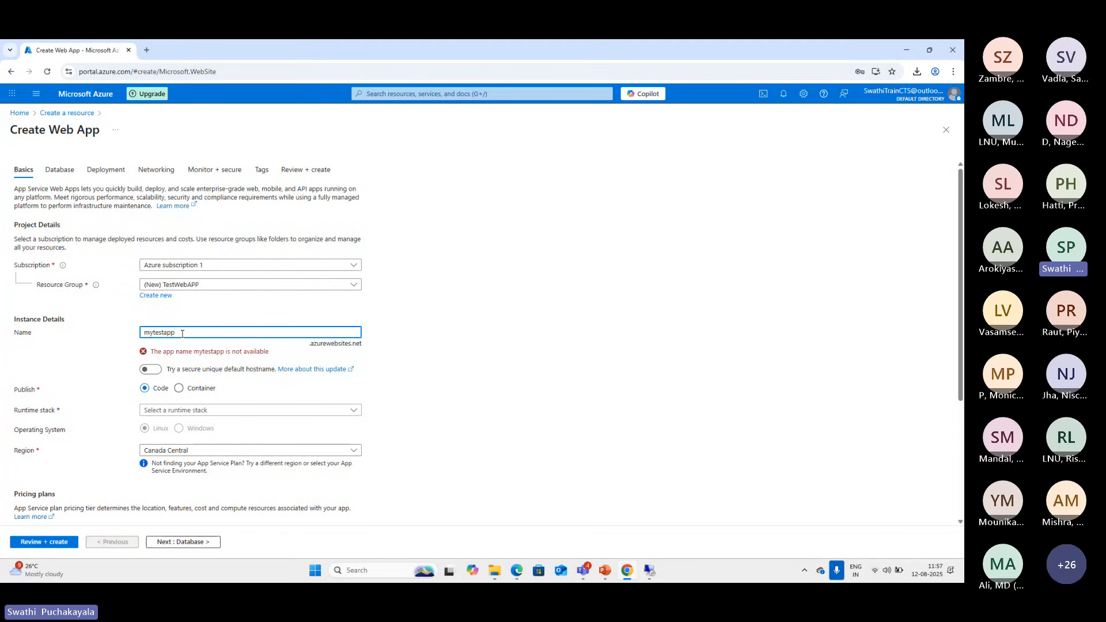
{"action": "type", "text": "123"}
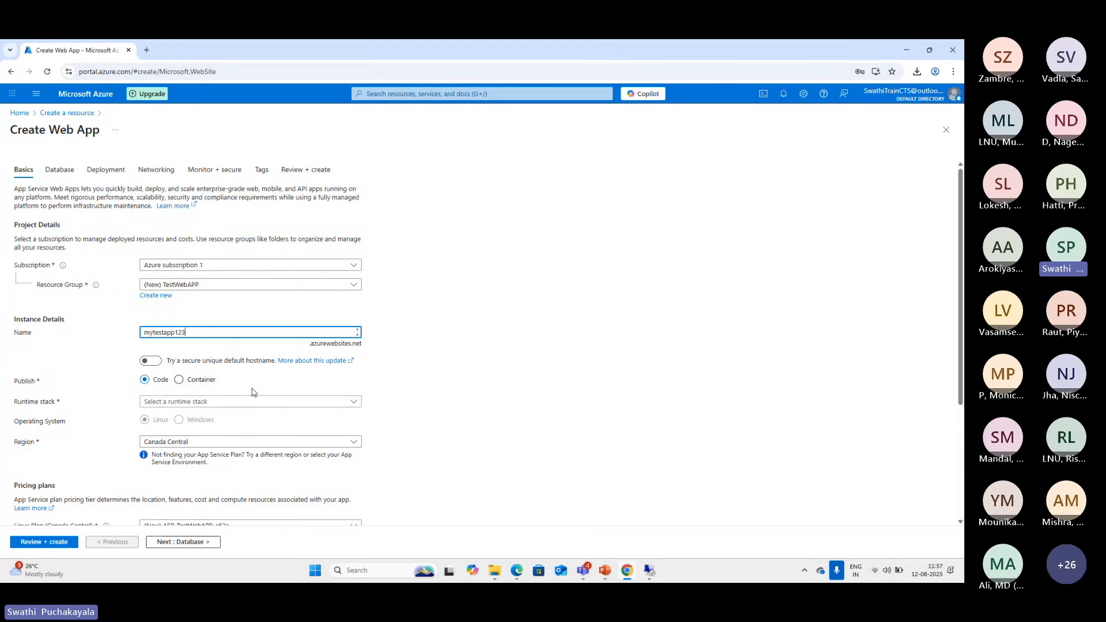
{"action": "double_click", "coordinate": [179, 333]}
{"action": "type", "text": "te"}
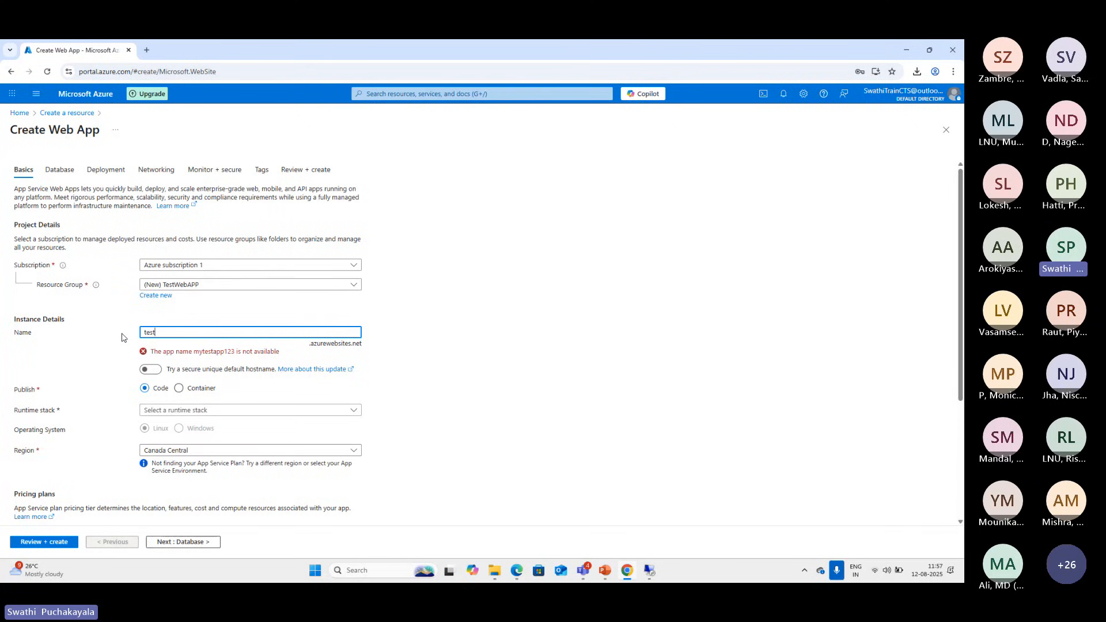
{"action": "type", "text": "stapp12"}
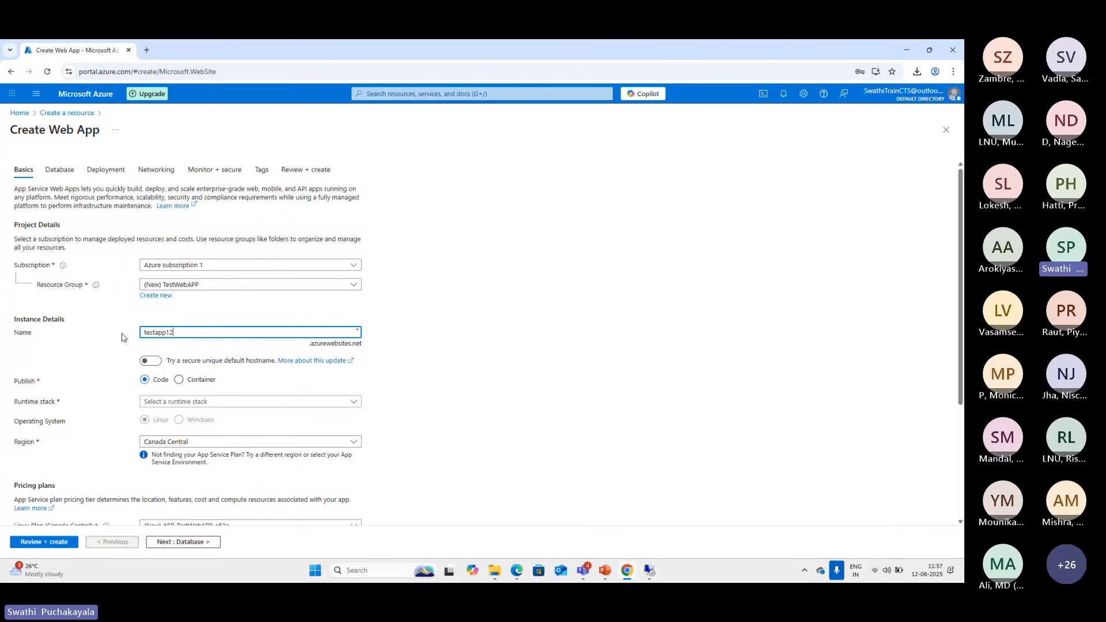
{"action": "type", "text": "45"}
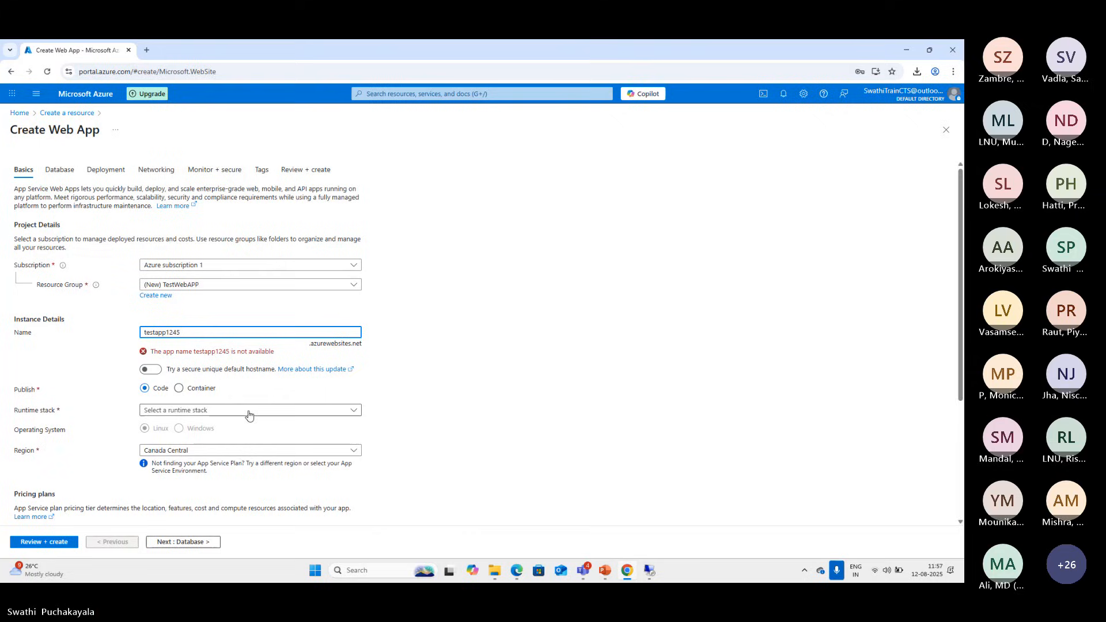
{"action": "left_click", "coordinate": [154, 369]}
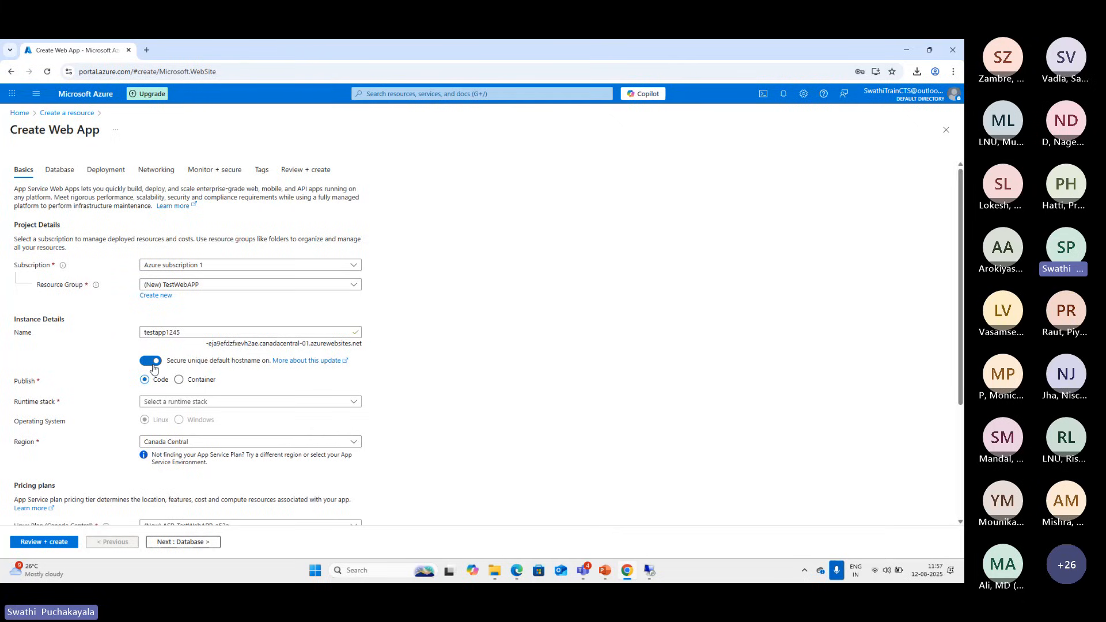
{"action": "left_click_drag", "start_coordinate": [208, 345], "coordinate": [309, 346]}
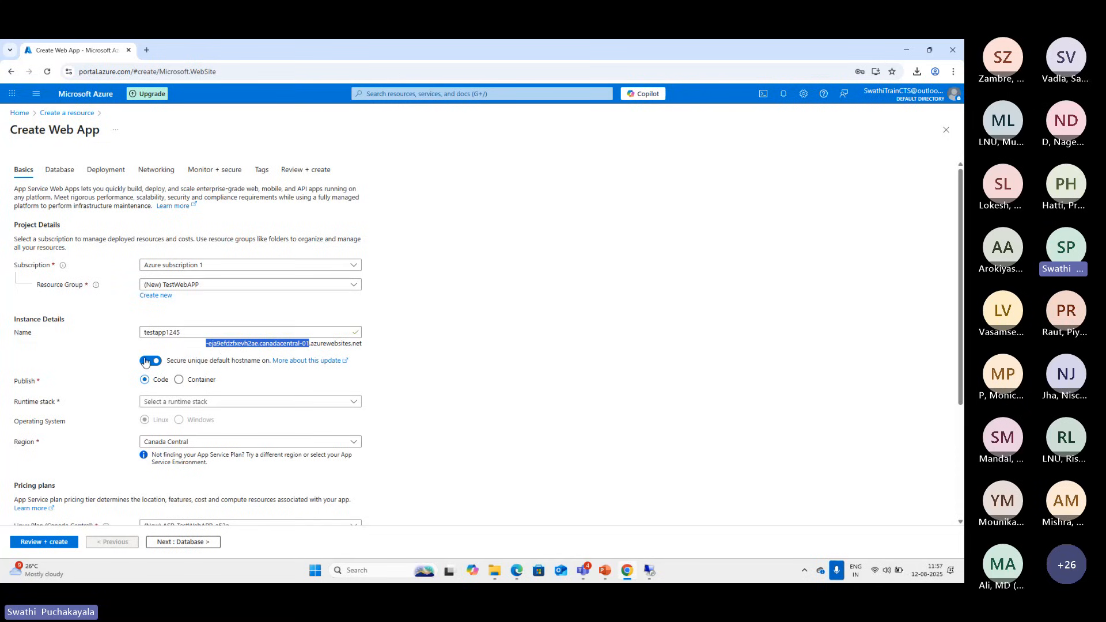
Name the web app testapp1212, checking it without the secure unique default hostname before switching that option back on
{"action": "left_click", "coordinate": [149, 362]}
{"action": "left_click", "coordinate": [187, 334]}
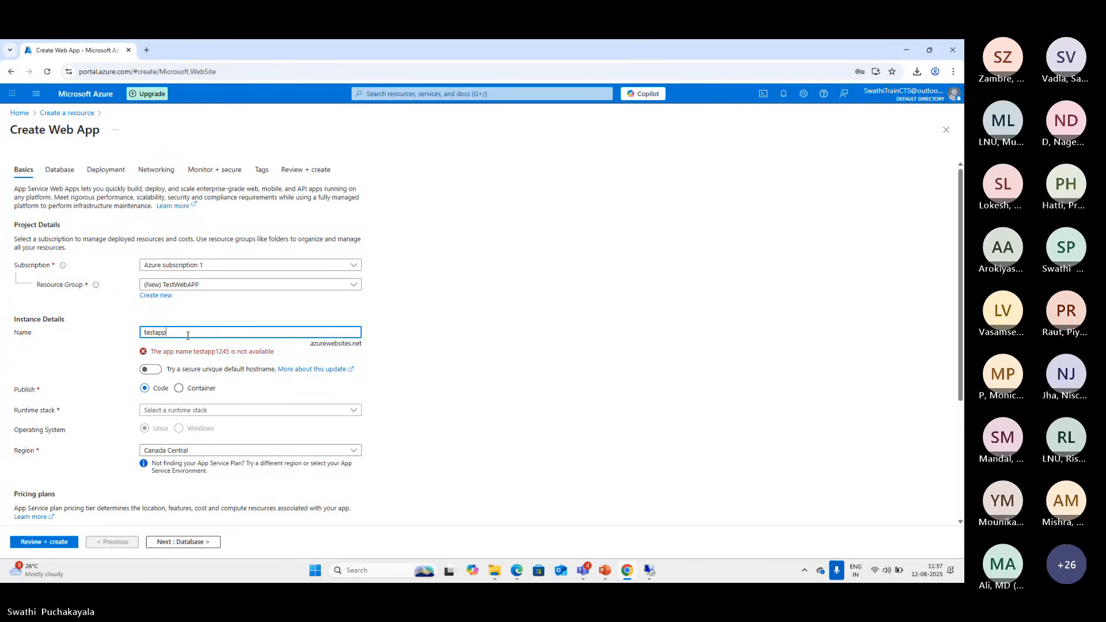
{"action": "key", "text": "BackSpace"}
{"action": "type", "text": "test"}
{"action": "key", "text": "BackSpace"}
{"action": "key", "text": "BackSpace"}
{"action": "type", "text": "121"}
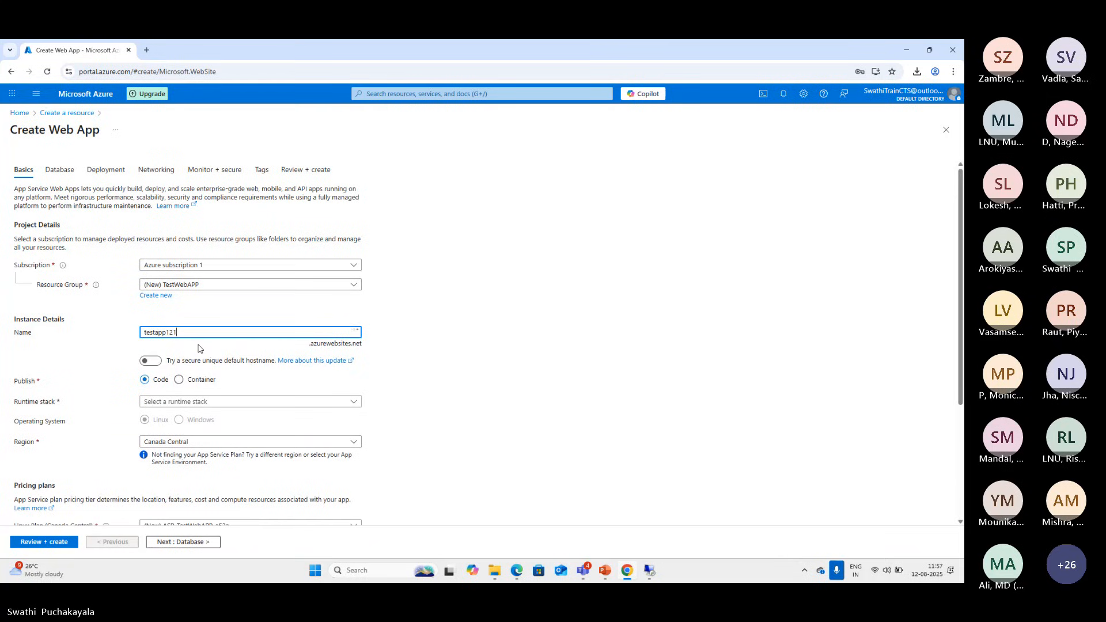
{"action": "type", "text": "2"}
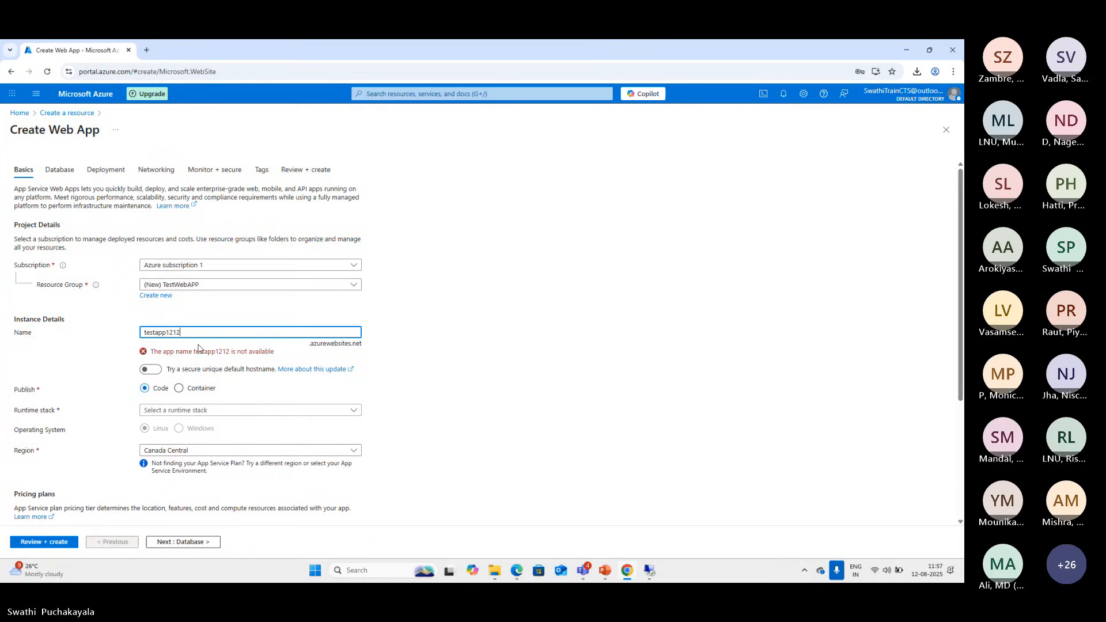
{"action": "left_click", "coordinate": [155, 373]}
{"action": "left_click", "coordinate": [193, 333]}
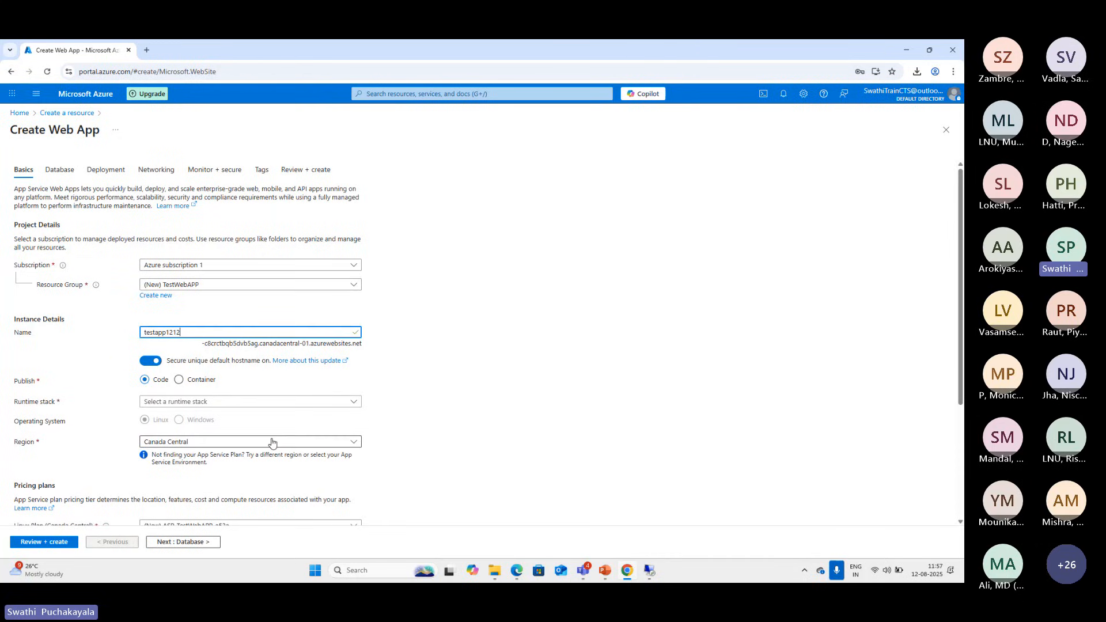
Compare the web app's hostname suffix and name availability with the secure unique default hostname off and on again
{"action": "scroll", "coordinate": [209, 363], "scroll_direction": "down", "scroll_amount": 1}
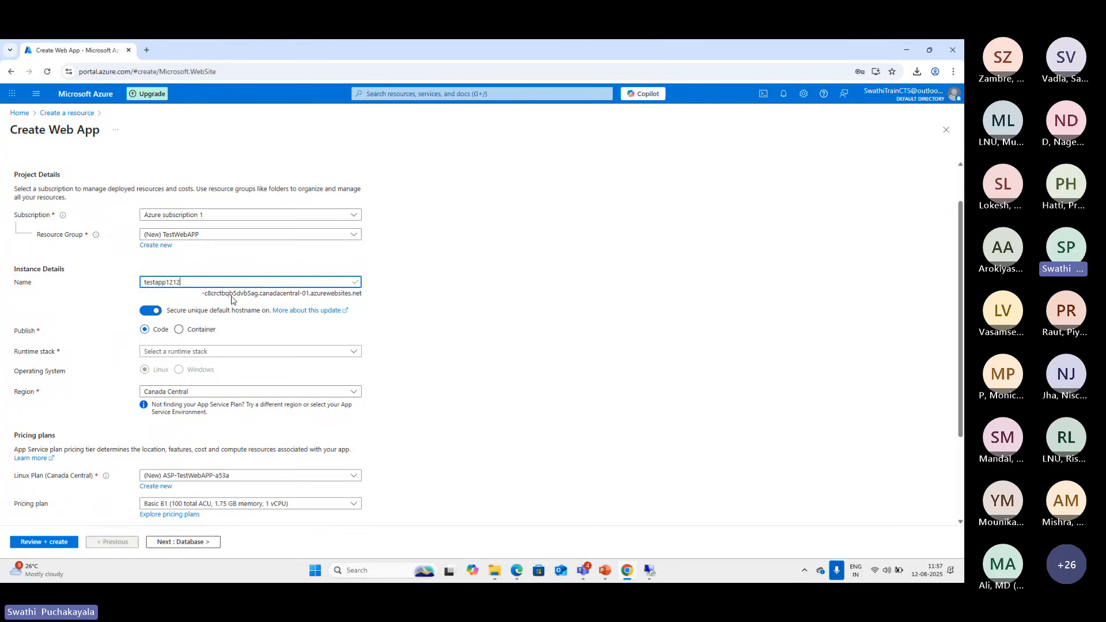
{"action": "left_click_drag", "start_coordinate": [205, 295], "coordinate": [234, 297]}
{"action": "left_click", "coordinate": [167, 283]}
{"action": "left_click_drag", "start_coordinate": [259, 296], "coordinate": [220, 297]}
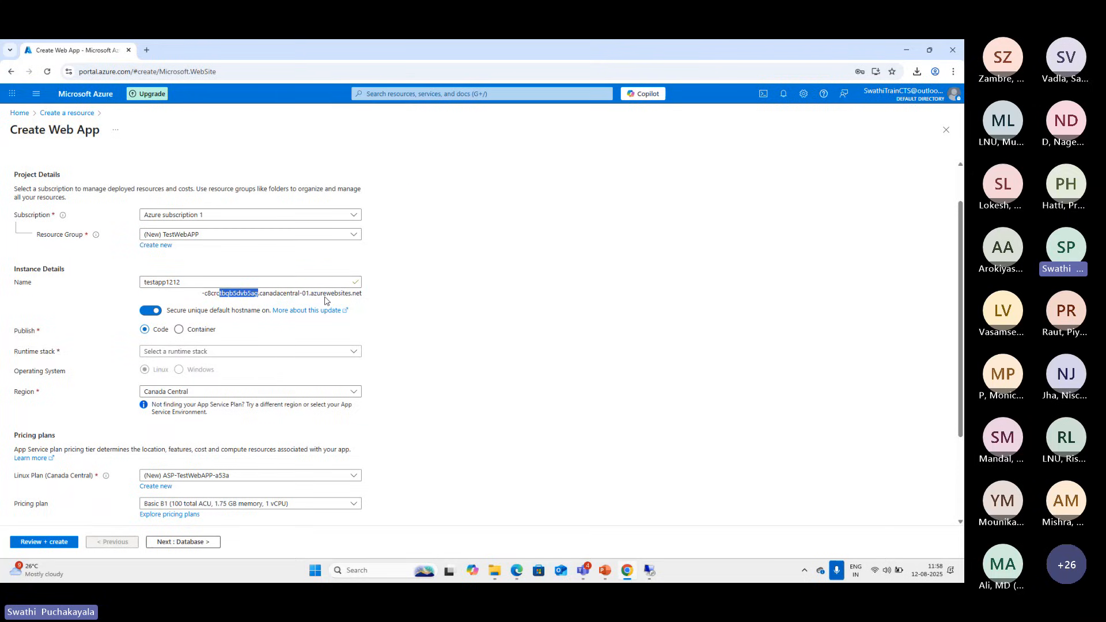
{"action": "left_click", "coordinate": [154, 314]}
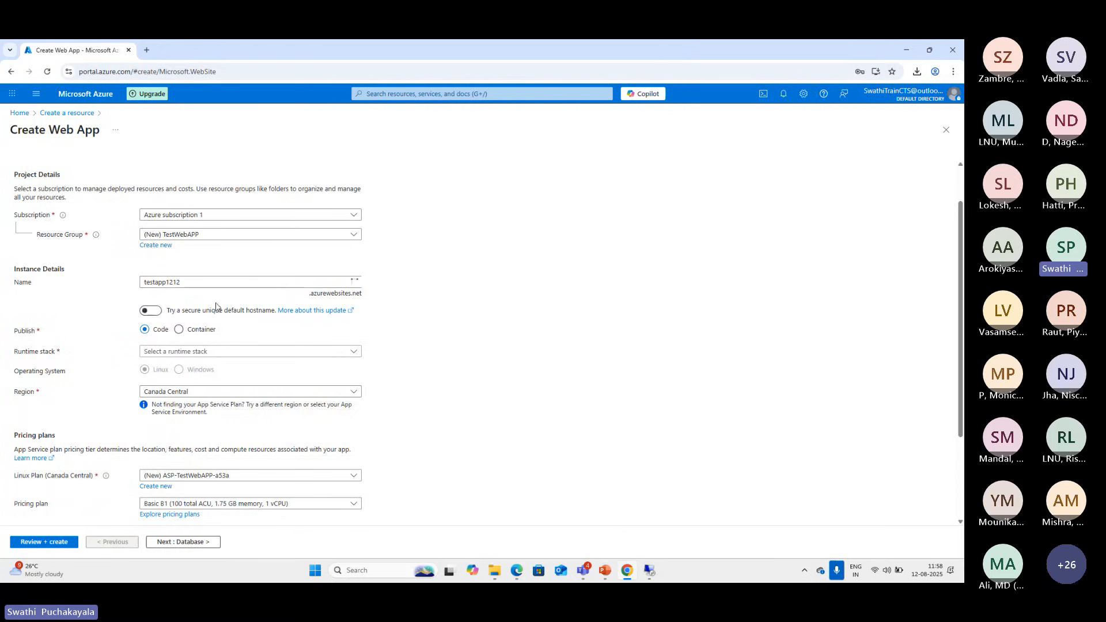
{"action": "left_click", "coordinate": [182, 283]}
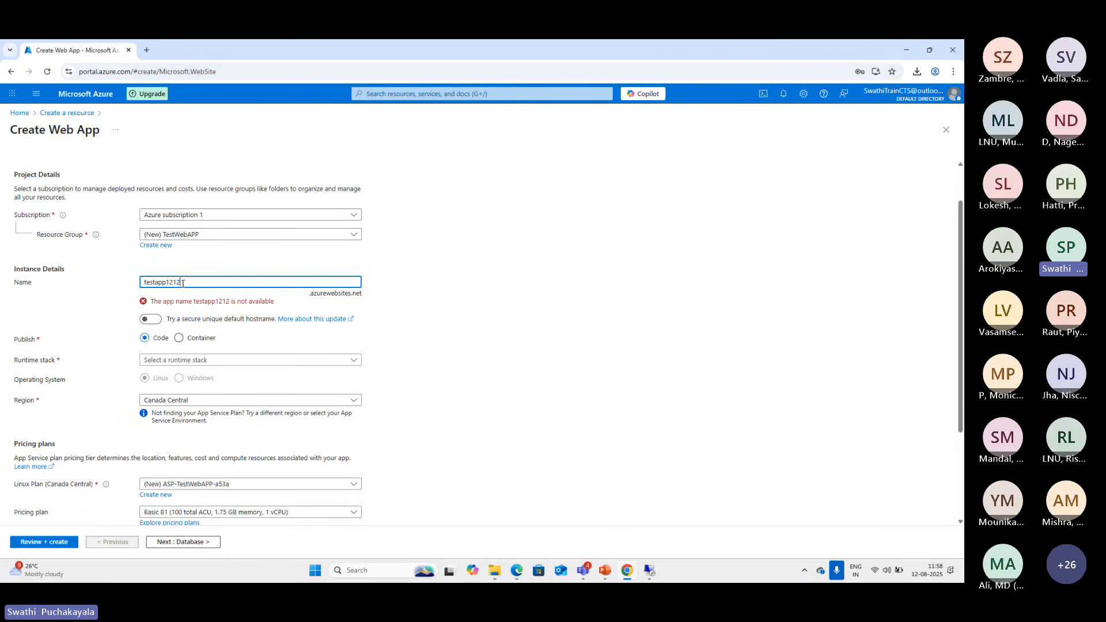
{"action": "left_click_drag", "start_coordinate": [190, 282], "coordinate": [124, 285]}
{"action": "left_click", "coordinate": [153, 320]}
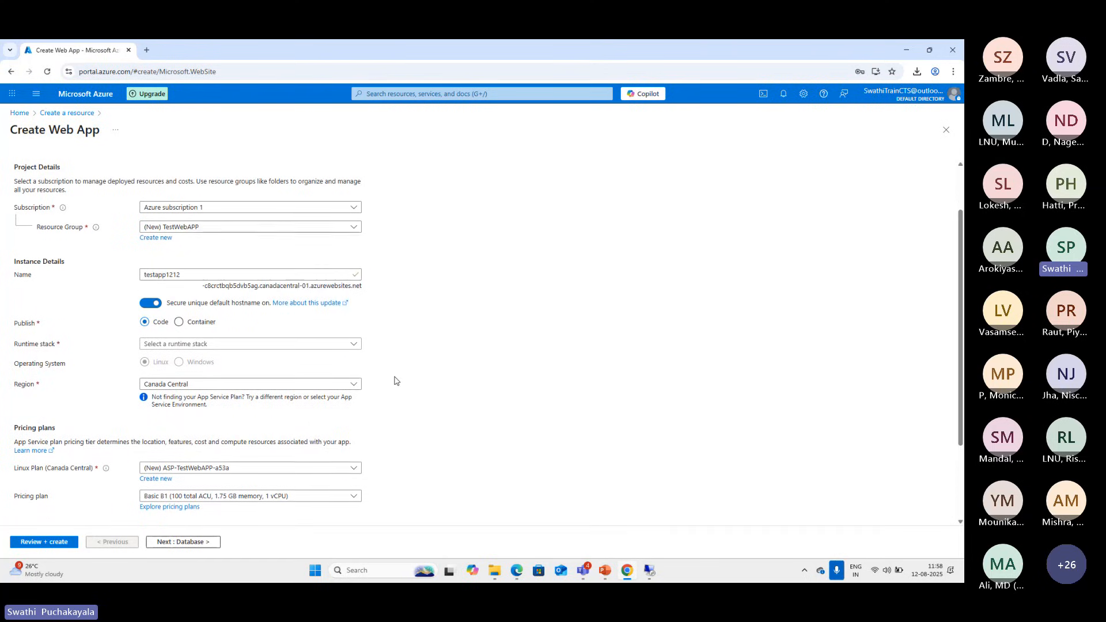
Set the web app's runtime stack to .NET 9 (STS)
{"action": "scroll", "coordinate": [395, 381], "scroll_direction": "down", "scroll_amount": 1}
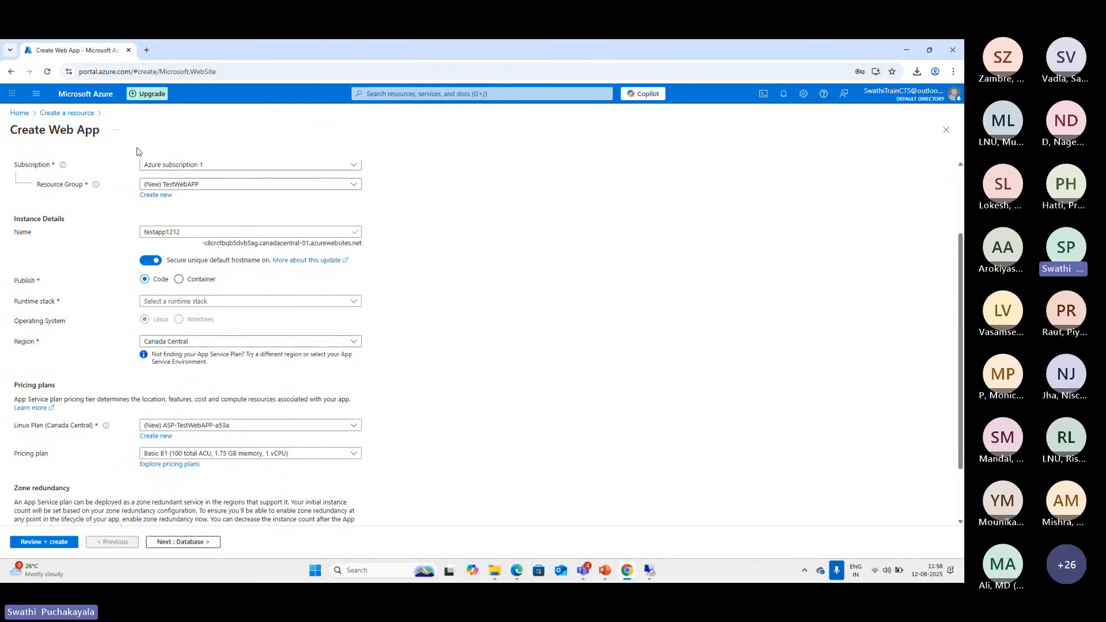
{"action": "scroll", "coordinate": [125, 347], "scroll_direction": "down", "scroll_amount": 1}
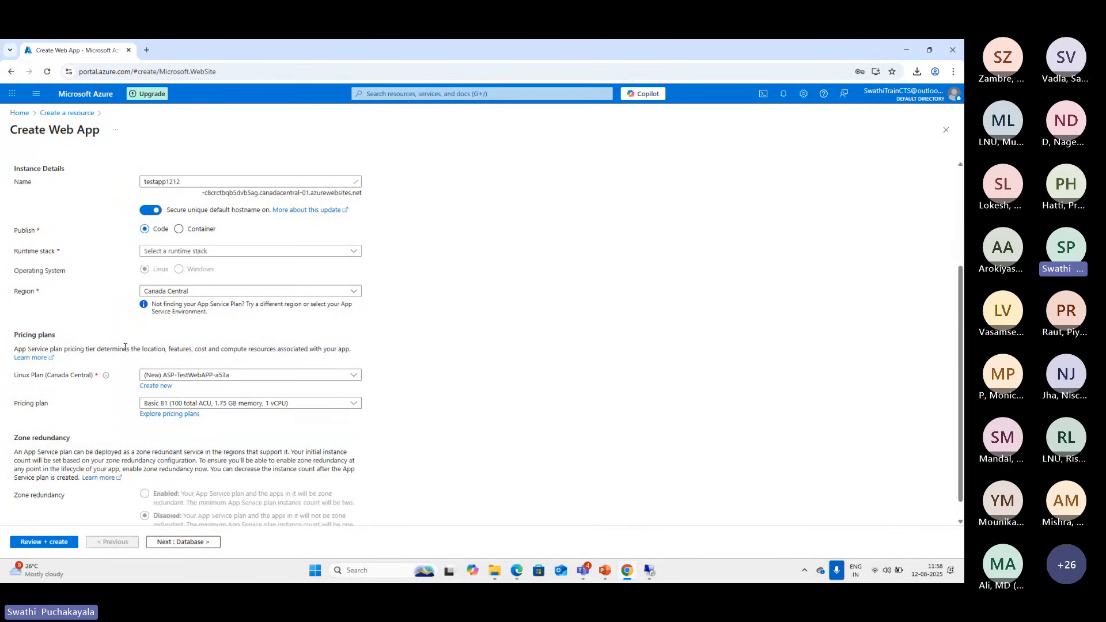
{"action": "scroll", "coordinate": [392, 268], "scroll_direction": "up", "scroll_amount": 2}
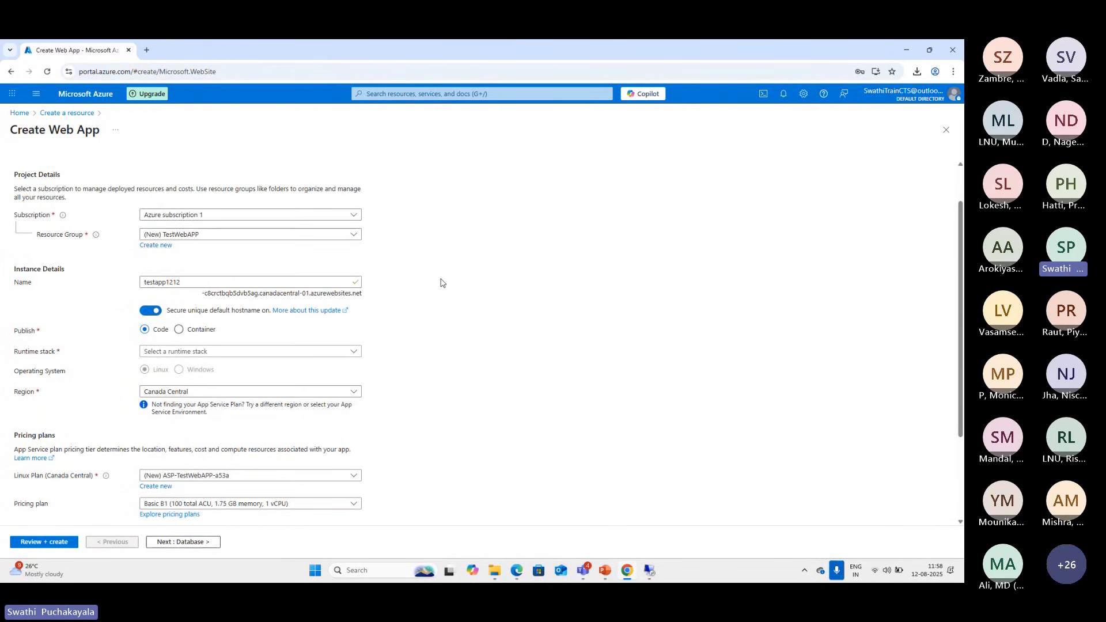
{"action": "left_click", "coordinate": [356, 353]}
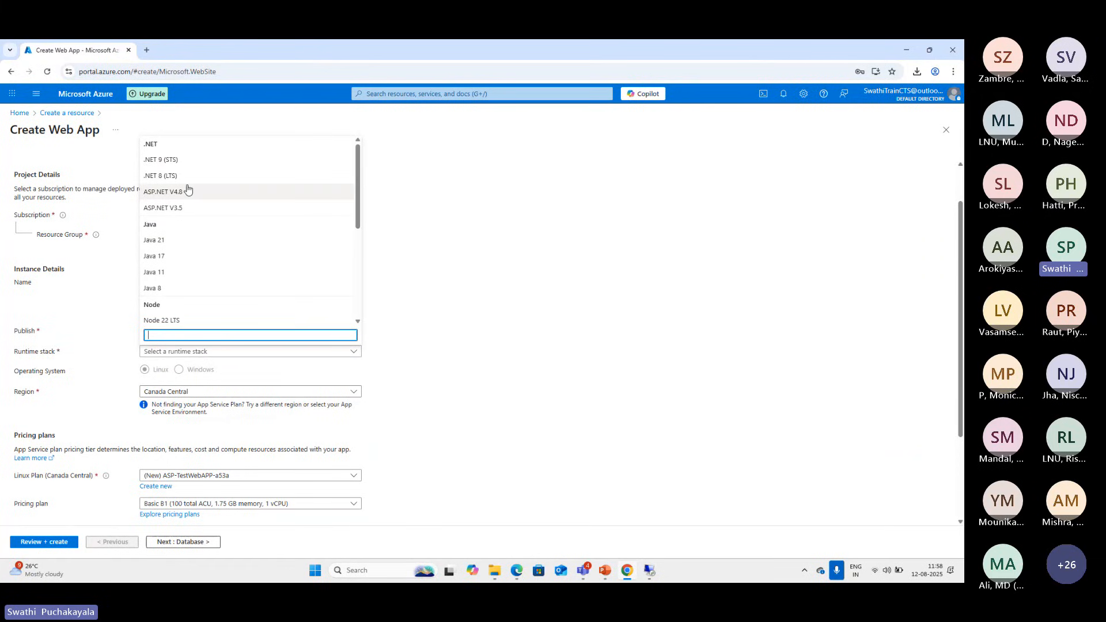
{"action": "left_click", "coordinate": [186, 161]}
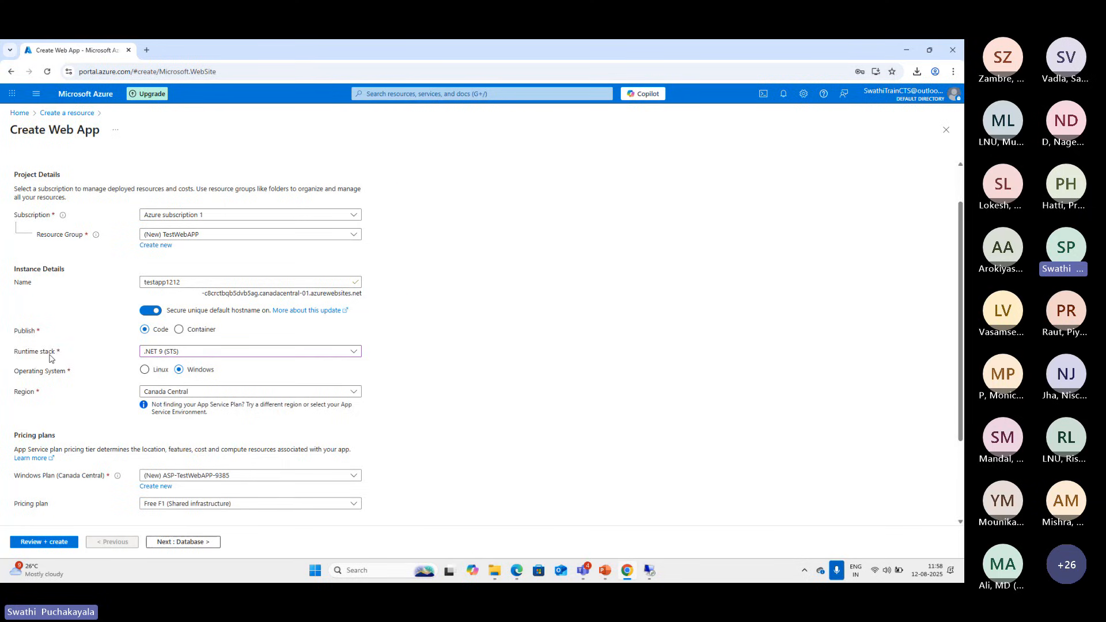
Look through the other available runtime stacks and keep .NET 9 (STS) selected
{"action": "left_click", "coordinate": [339, 356]}
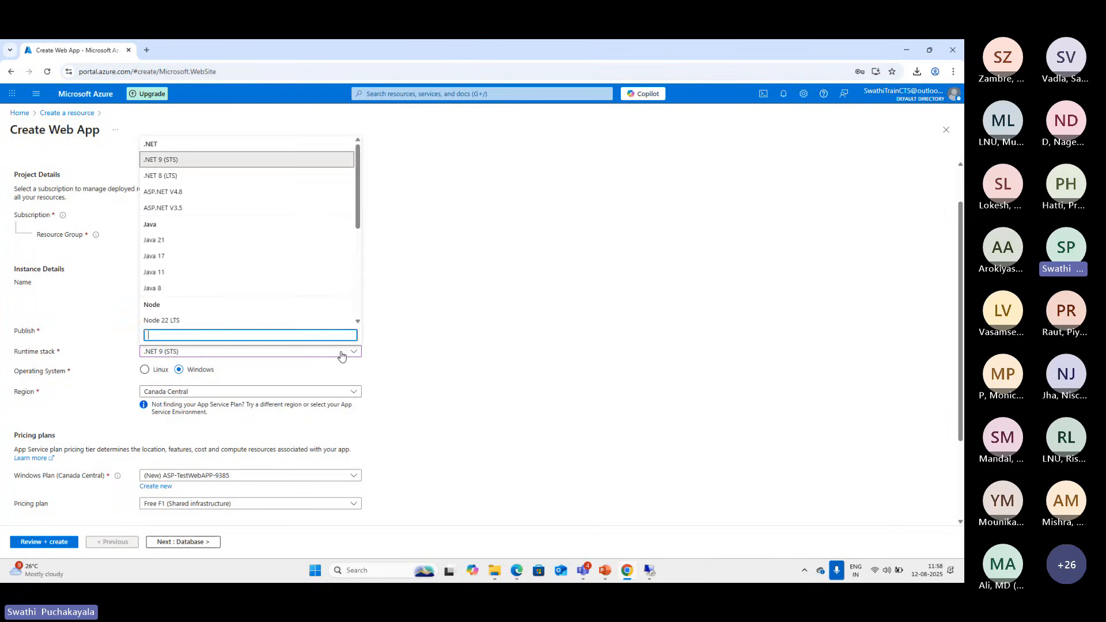
{"action": "scroll", "coordinate": [257, 277], "scroll_direction": "down", "scroll_amount": 3}
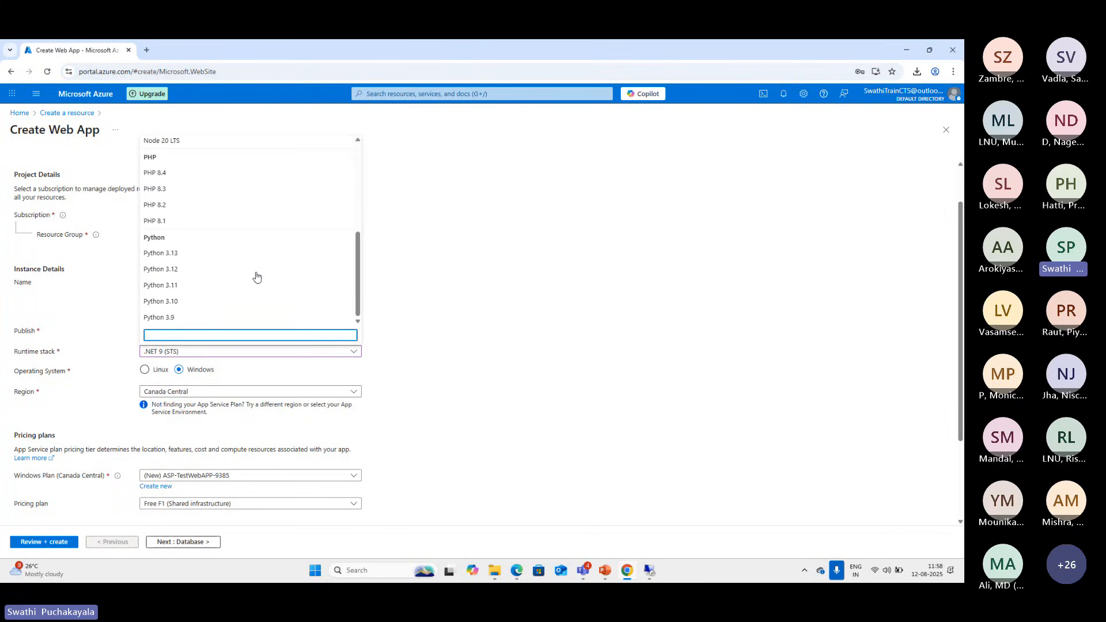
{"action": "scroll", "coordinate": [257, 278], "scroll_direction": "up", "scroll_amount": 3}
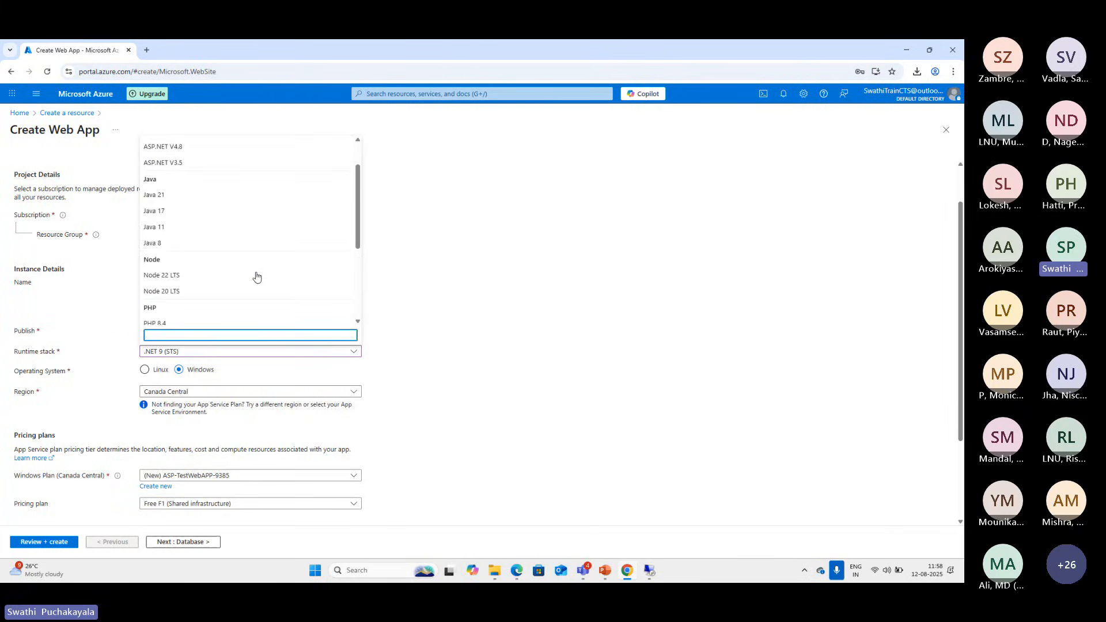
{"action": "scroll", "coordinate": [257, 277], "scroll_direction": "up", "scroll_amount": 2}
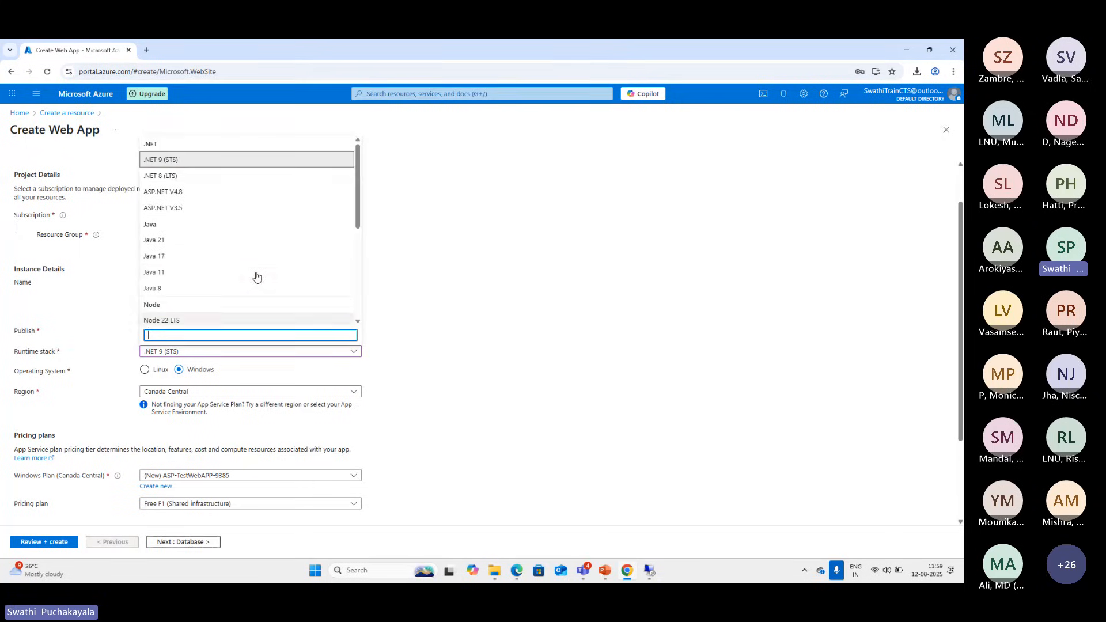
{"action": "left_click", "coordinate": [168, 161]}
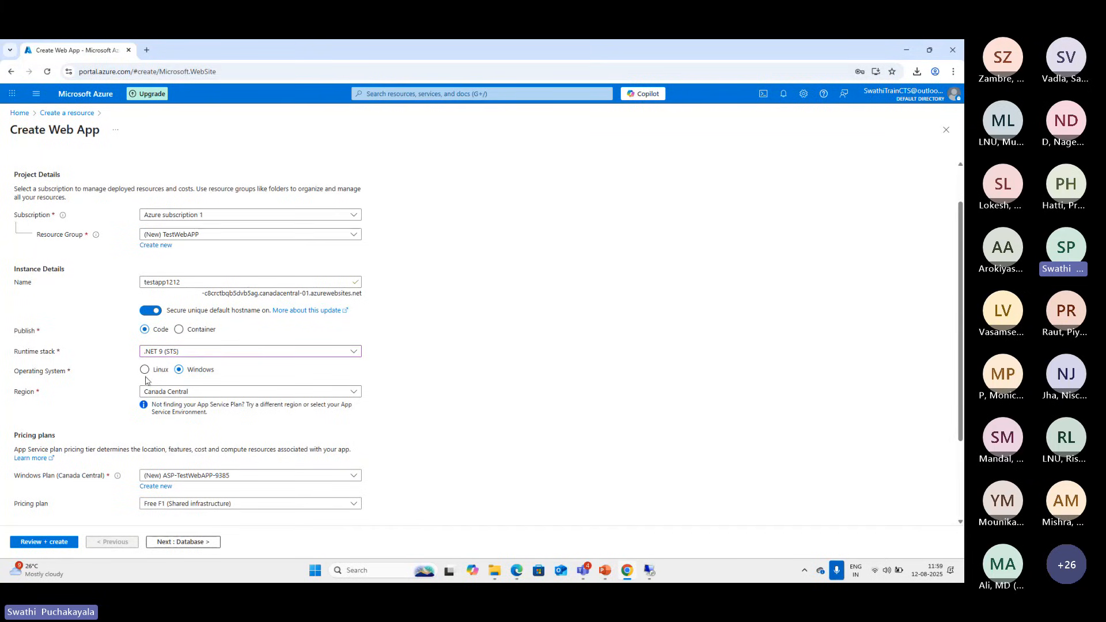
Review the available regions and select Canada Central for the web app
{"action": "left_click", "coordinate": [352, 393]}
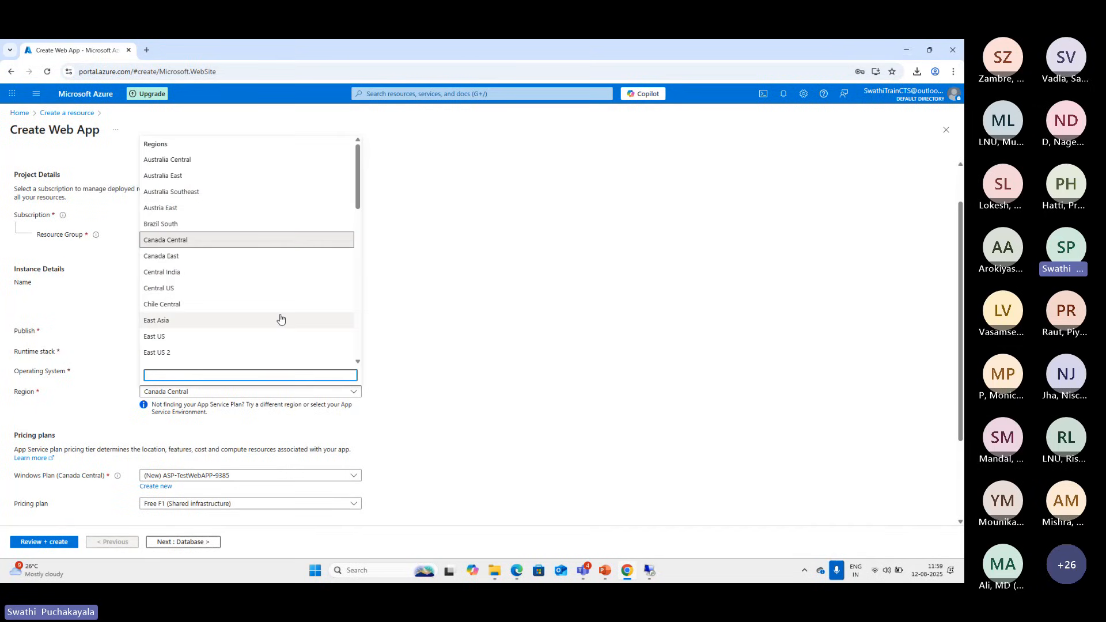
{"action": "scroll", "coordinate": [279, 319], "scroll_direction": "down", "scroll_amount": 3}
{"action": "scroll", "coordinate": [280, 319], "scroll_direction": "down", "scroll_amount": 5}
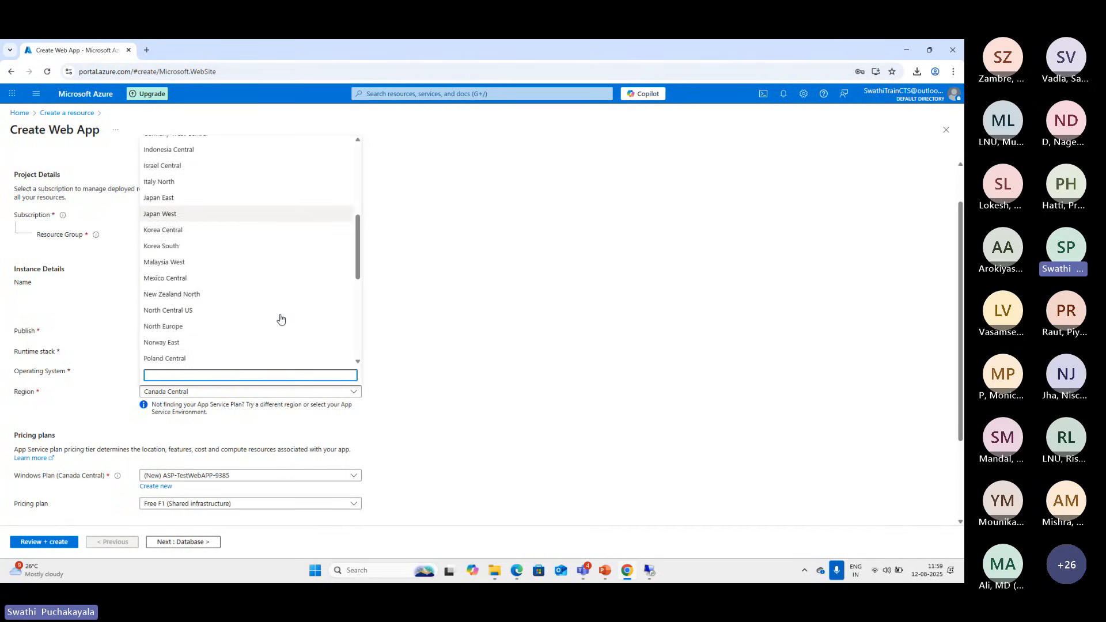
{"action": "scroll", "coordinate": [281, 318], "scroll_direction": "up", "scroll_amount": 8}
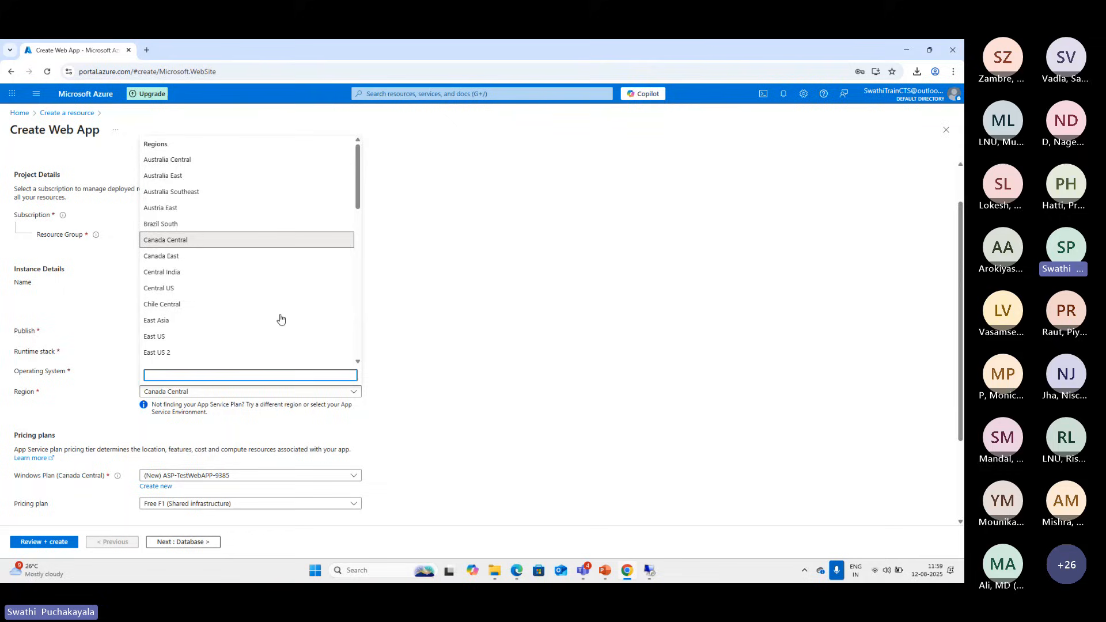
{"action": "left_click", "coordinate": [202, 239]}
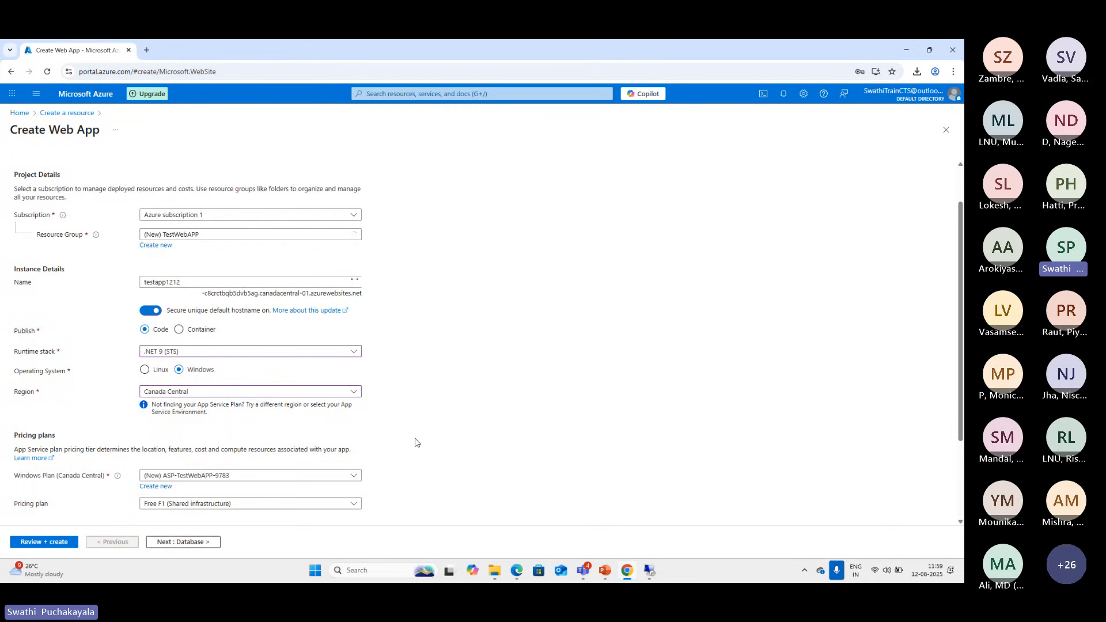
Check the available Windows plans and the new App Service plan form without creating a plan
{"action": "scroll", "coordinate": [416, 442], "scroll_direction": "down", "scroll_amount": 2}
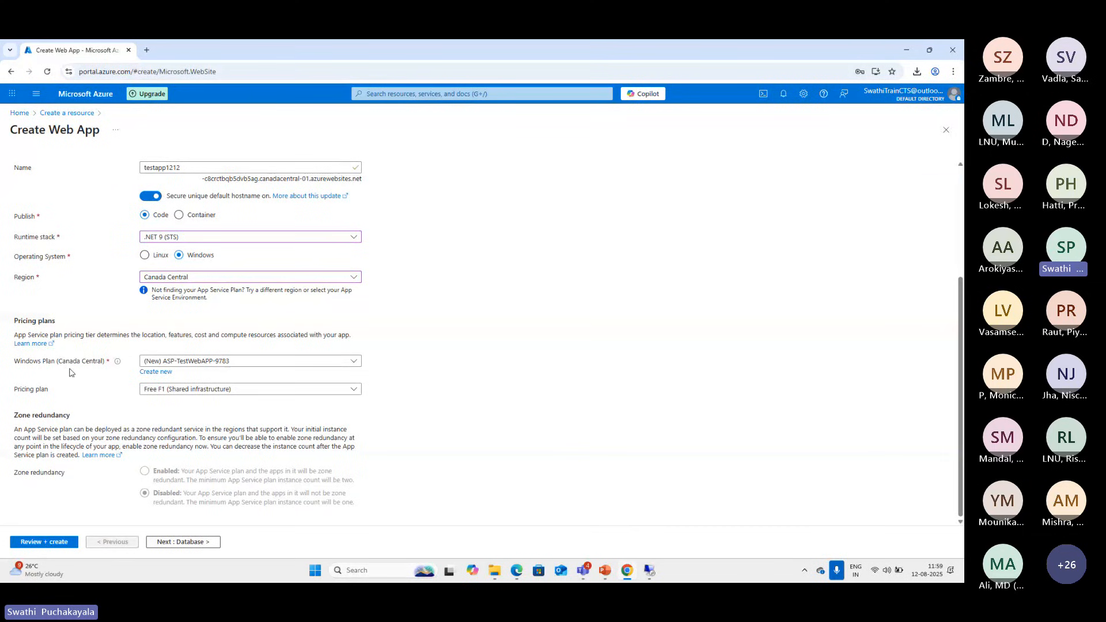
{"action": "left_click", "coordinate": [355, 364]}
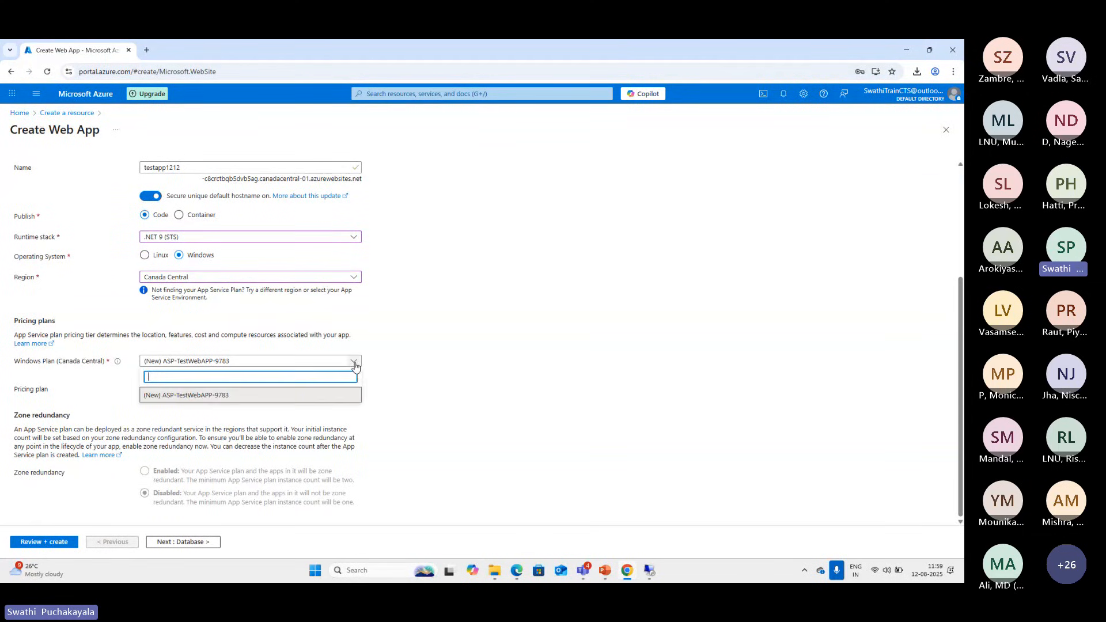
{"action": "left_click", "coordinate": [354, 364]}
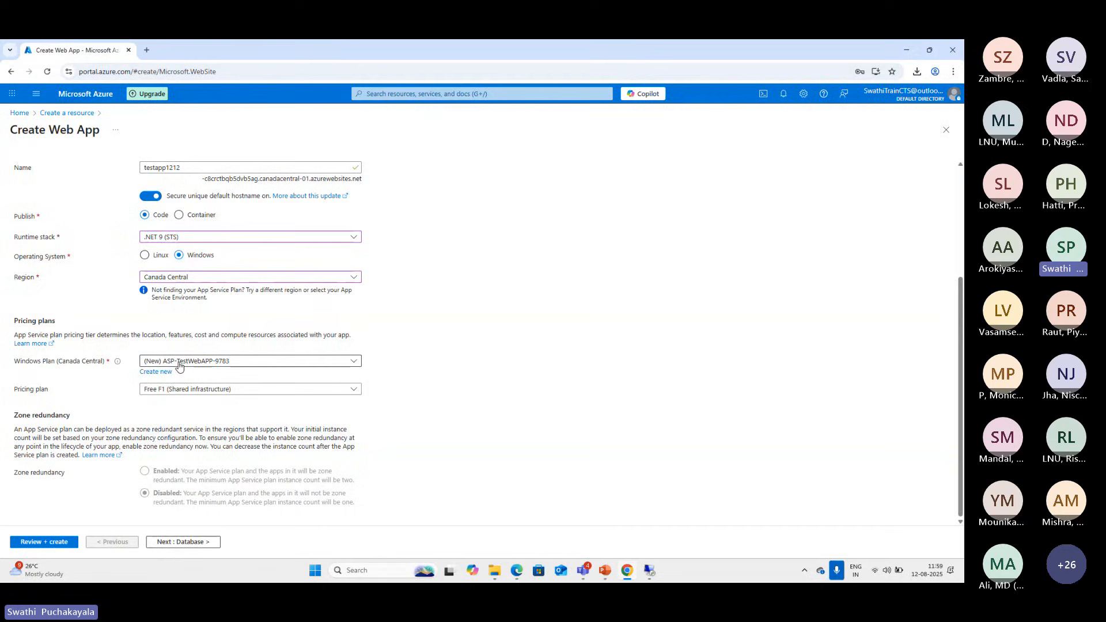
{"action": "left_click", "coordinate": [160, 373]}
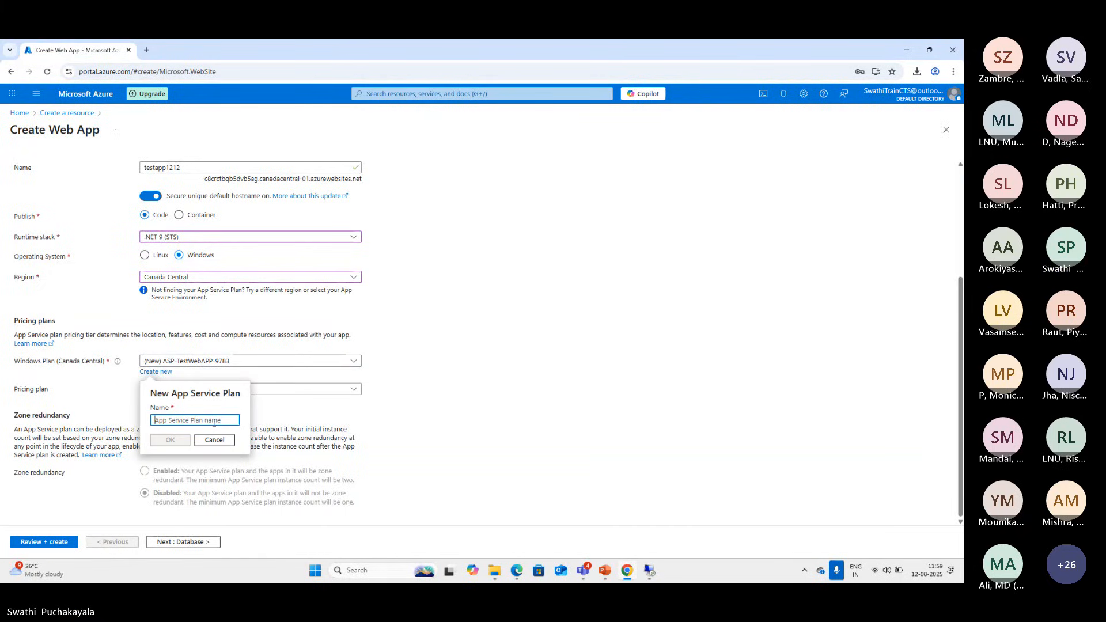
{"action": "left_click", "coordinate": [215, 440]}
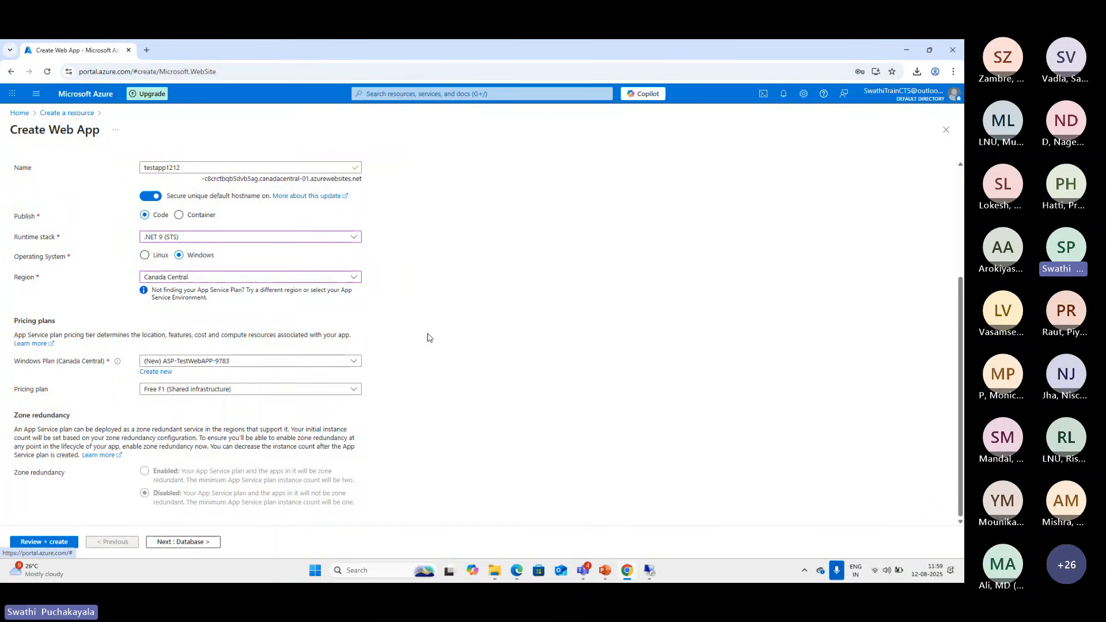
{"action": "scroll", "coordinate": [428, 338], "scroll_direction": "up", "scroll_amount": 2}
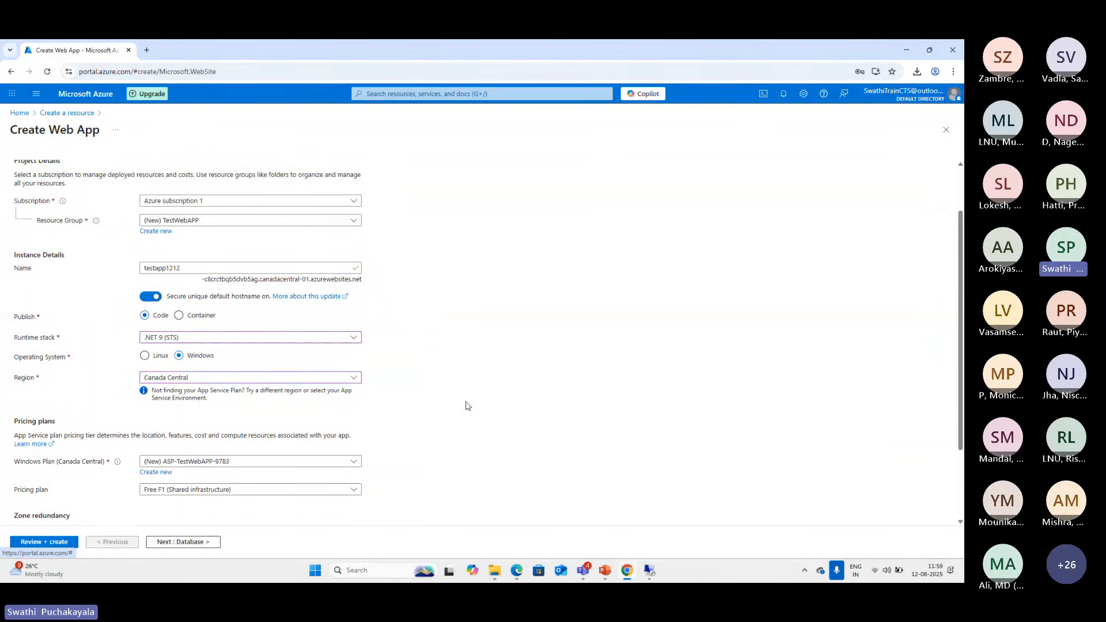
{"action": "scroll", "coordinate": [461, 404], "scroll_direction": "down", "scroll_amount": 2}
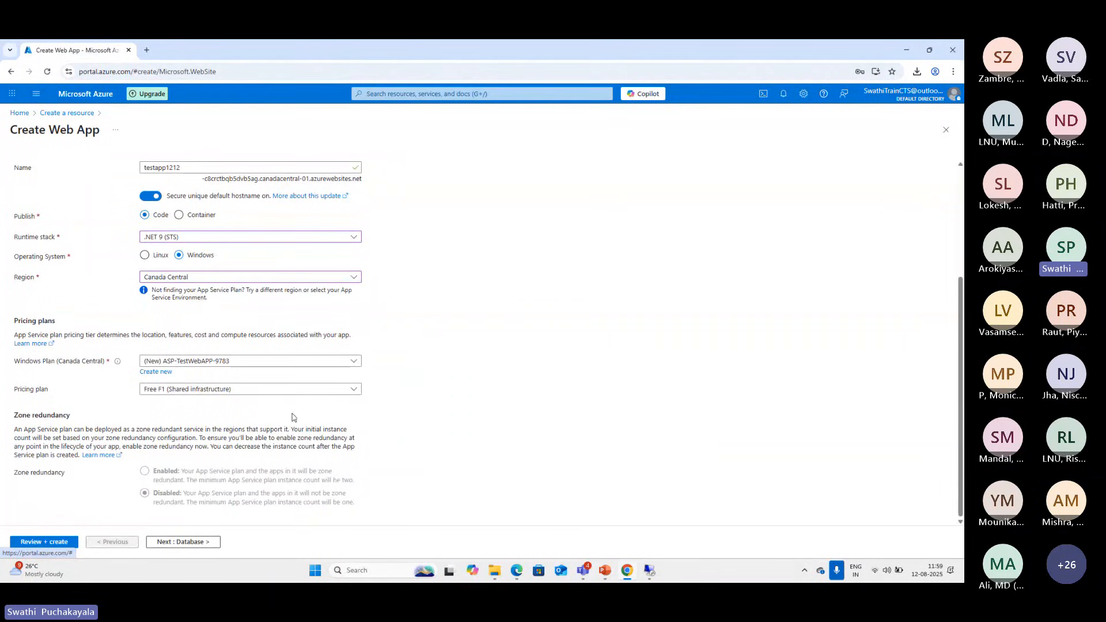
Try the Isolated V2 I1V2 pricing plan and examine the App Service Environment settings it requires
{"action": "left_click", "coordinate": [335, 394]}
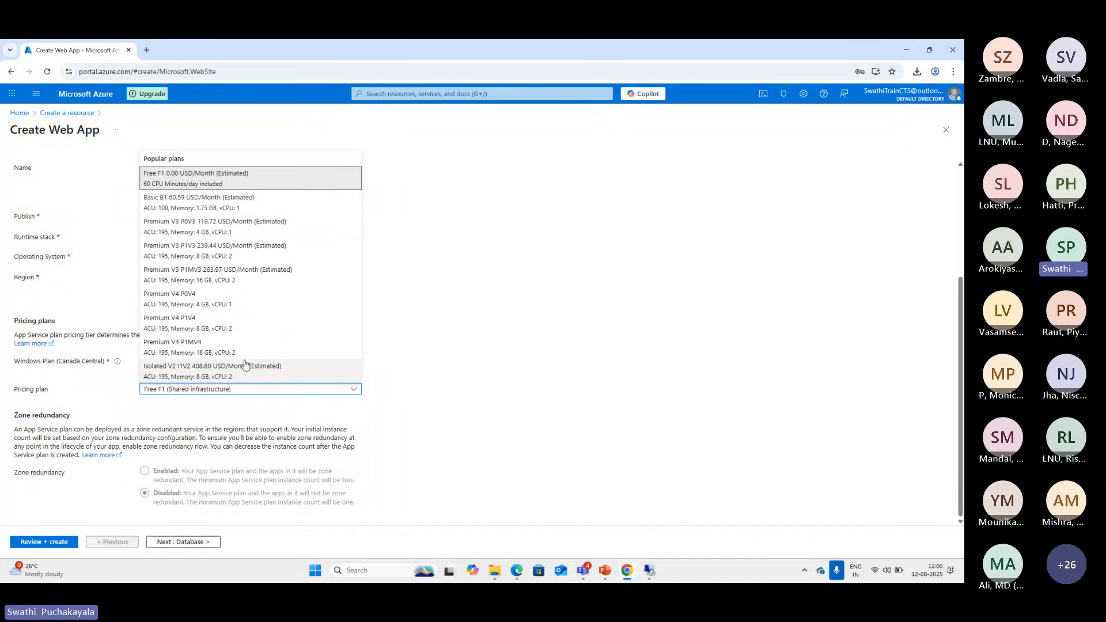
{"action": "left_click", "coordinate": [240, 382]}
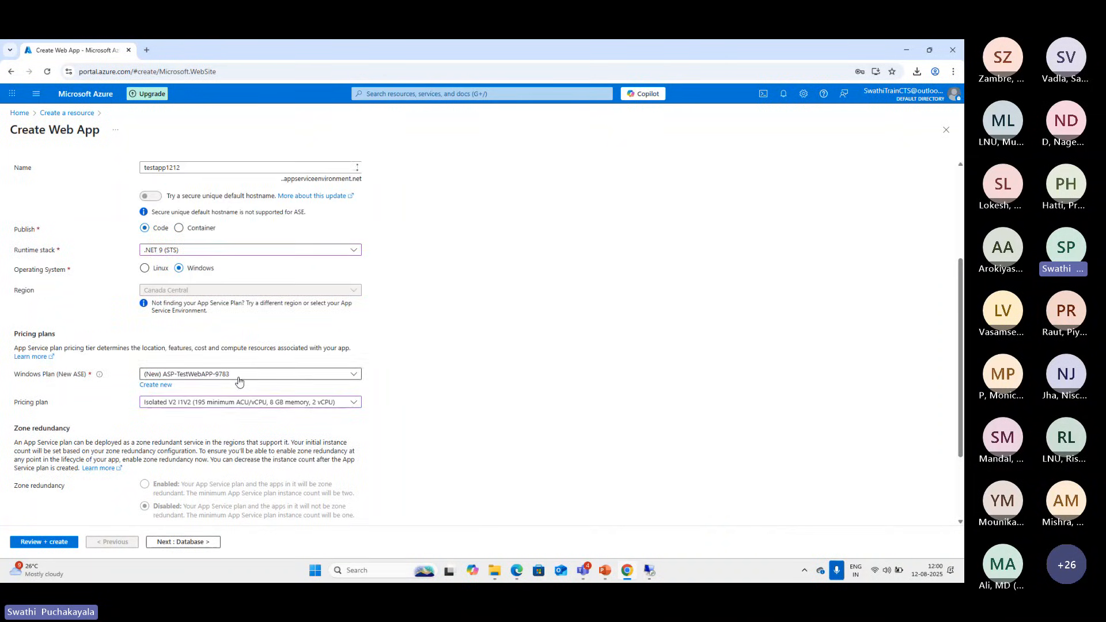
{"action": "scroll", "coordinate": [406, 416], "scroll_direction": "down", "scroll_amount": 3}
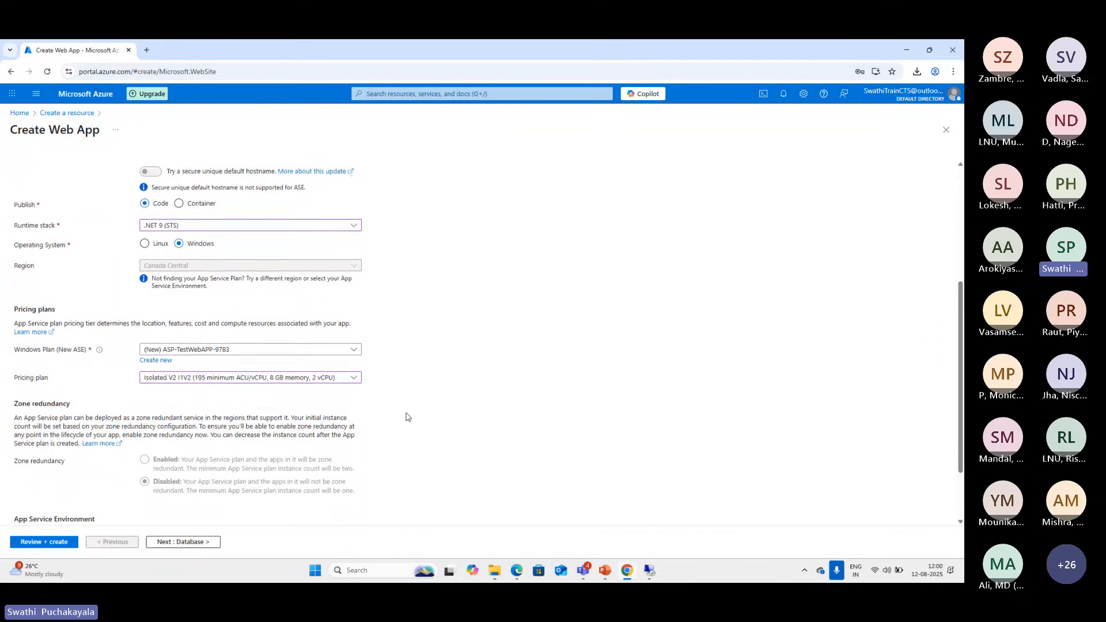
{"action": "scroll", "coordinate": [406, 416], "scroll_direction": "down", "scroll_amount": 1}
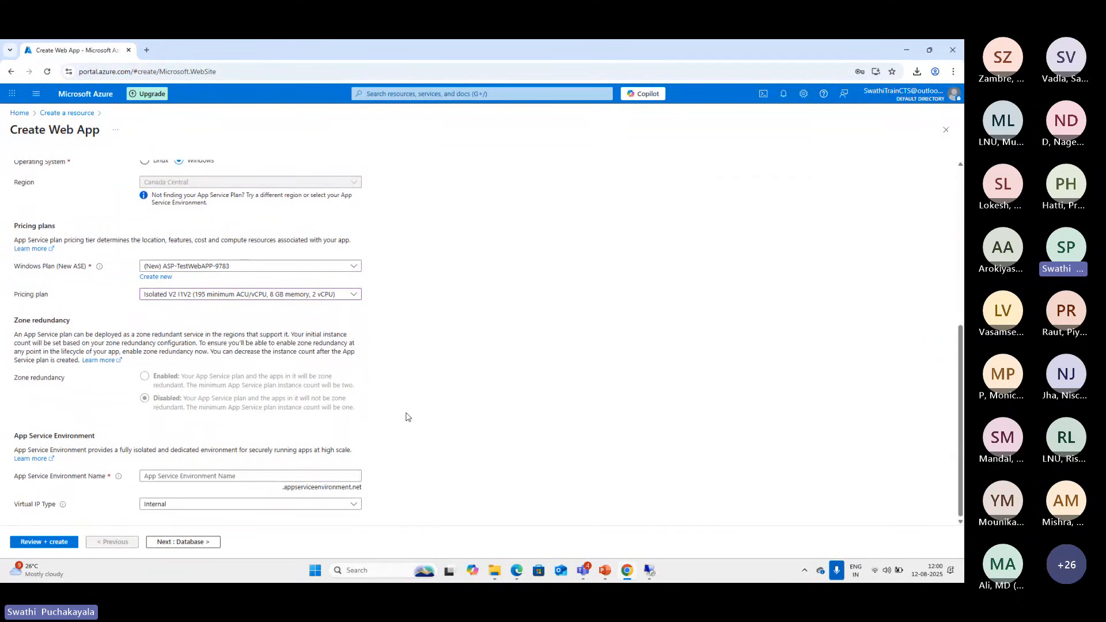
Set the web app's pricing plan back to Free F1 (Shared infrastructure)
{"action": "left_click", "coordinate": [354, 295]}
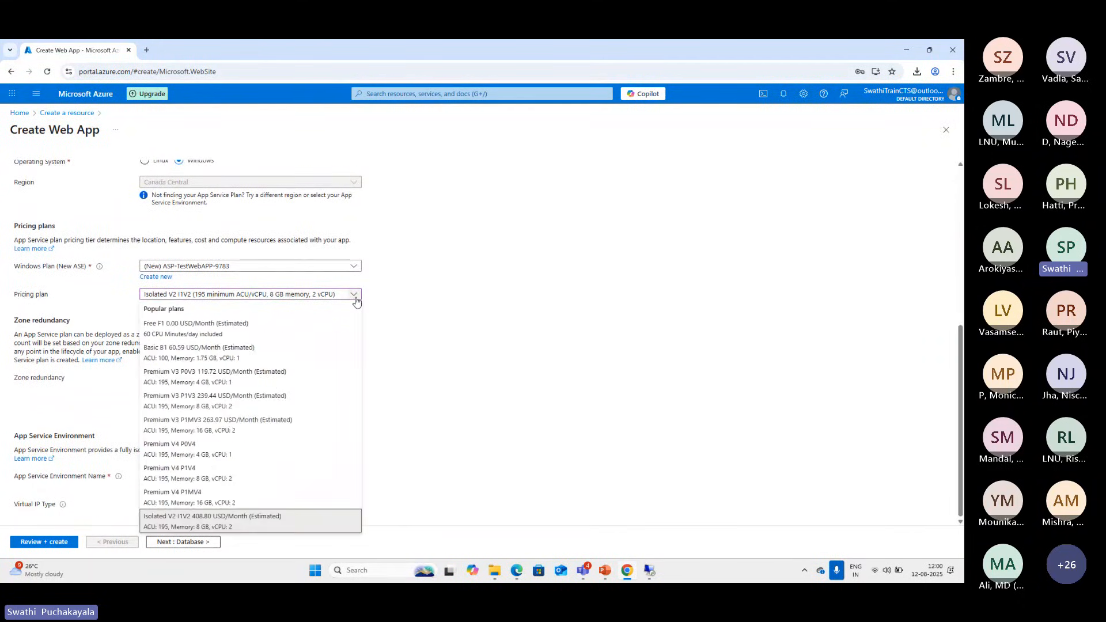
{"action": "scroll", "coordinate": [282, 352], "scroll_direction": "up", "scroll_amount": 3}
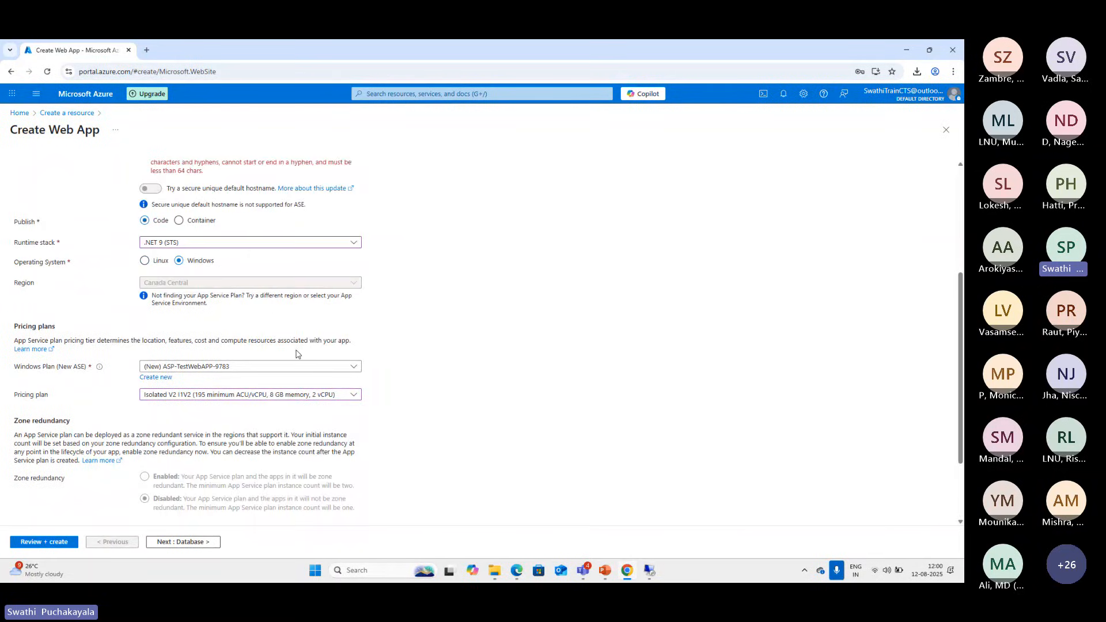
{"action": "left_click", "coordinate": [337, 395]}
{"action": "left_click", "coordinate": [194, 183]}
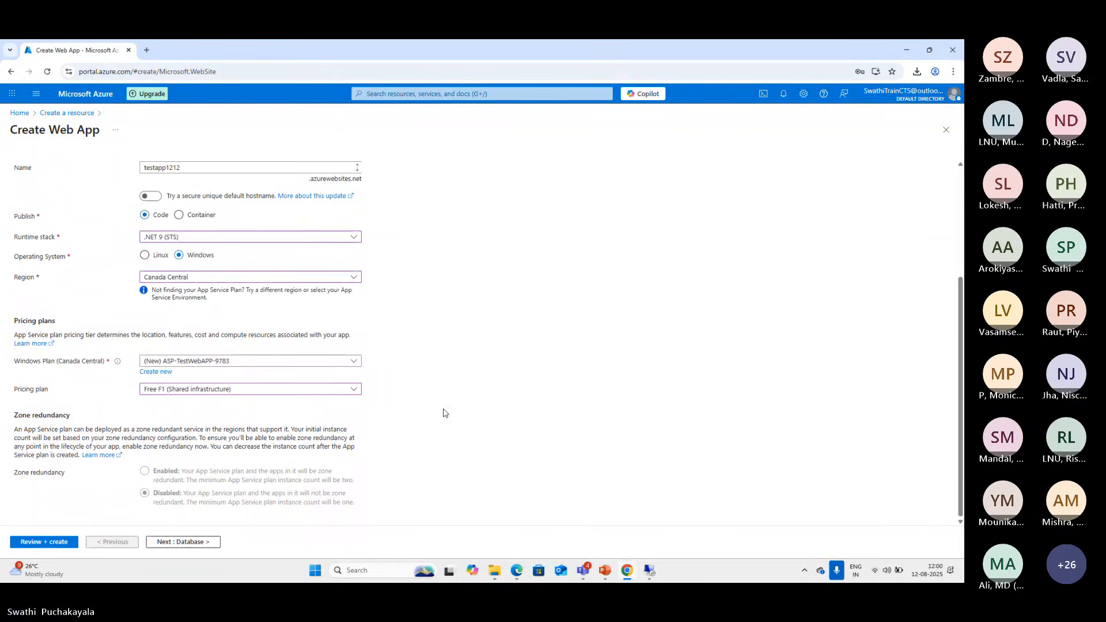
Look over the pricing plan and Windows plan options again, keeping Free F1 selected
{"action": "left_click", "coordinate": [204, 392]}
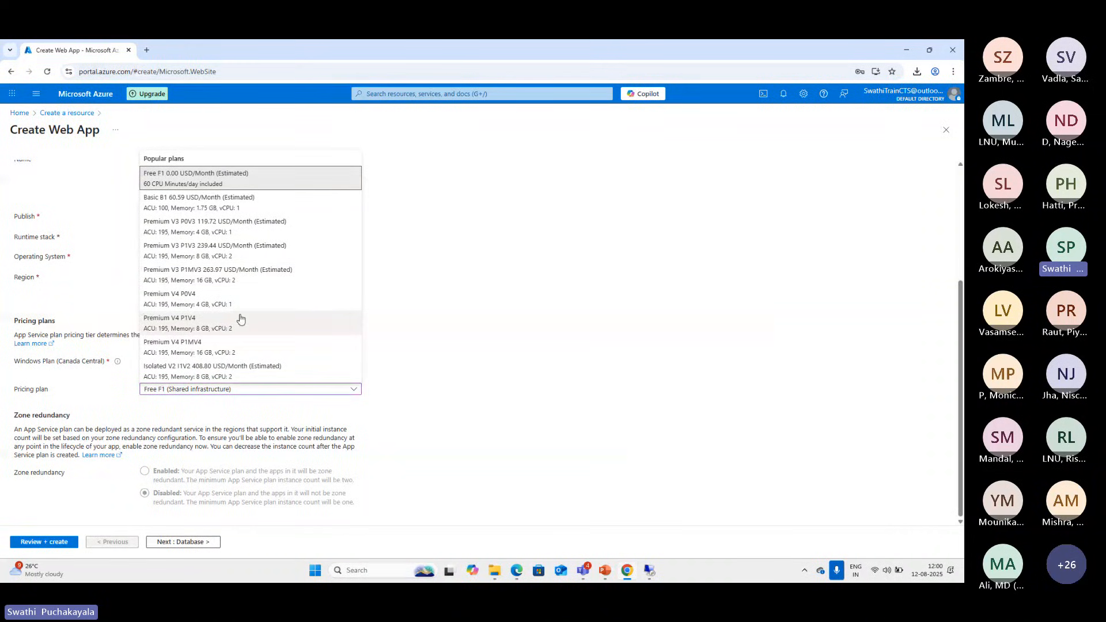
{"action": "scroll", "coordinate": [272, 277], "scroll_direction": "up", "scroll_amount": 2}
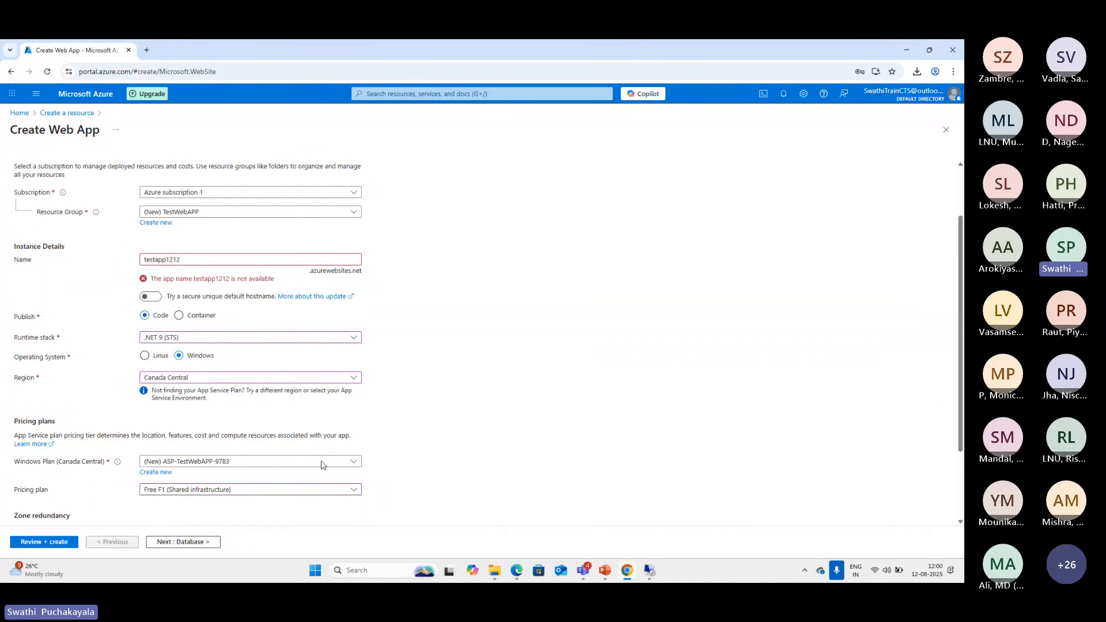
{"action": "scroll", "coordinate": [238, 423], "scroll_direction": "down", "scroll_amount": 1}
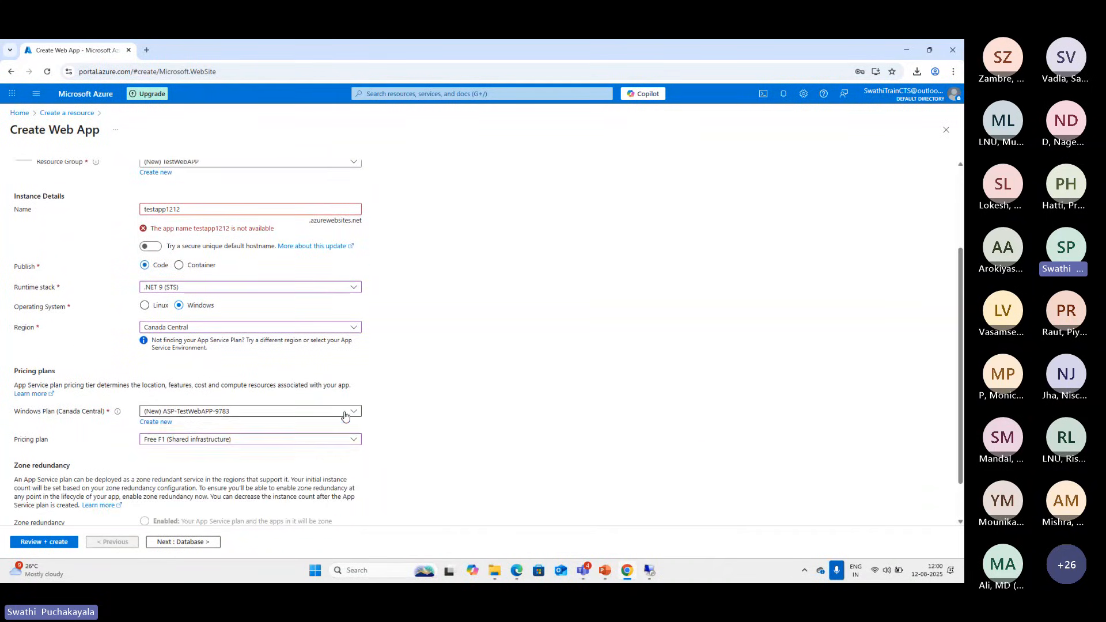
{"action": "left_click", "coordinate": [345, 414]}
{"action": "left_click", "coordinate": [345, 415]}
{"action": "left_click", "coordinate": [269, 445]}
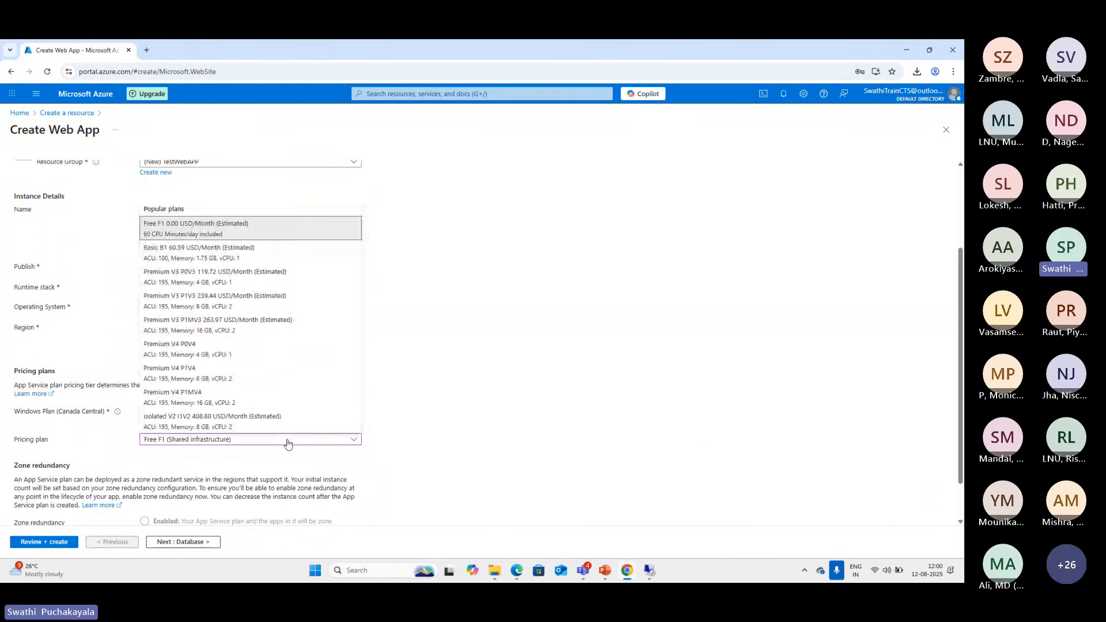
{"action": "left_click", "coordinate": [194, 227]}
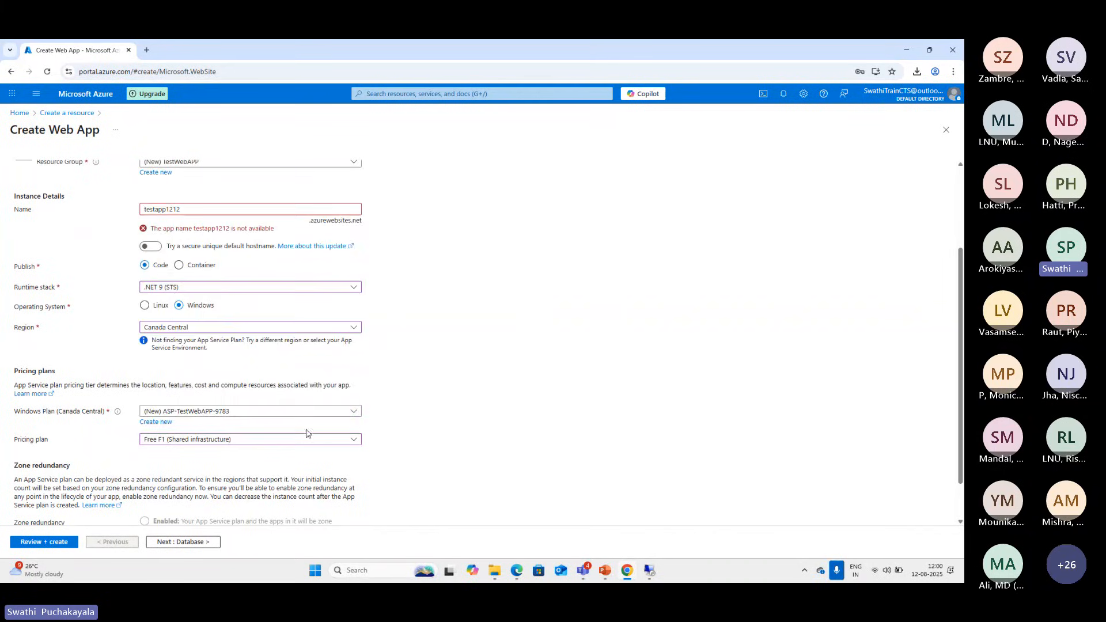
Create a new App Service plan named TestAppservicePlan for the web app
{"action": "left_click", "coordinate": [155, 423]}
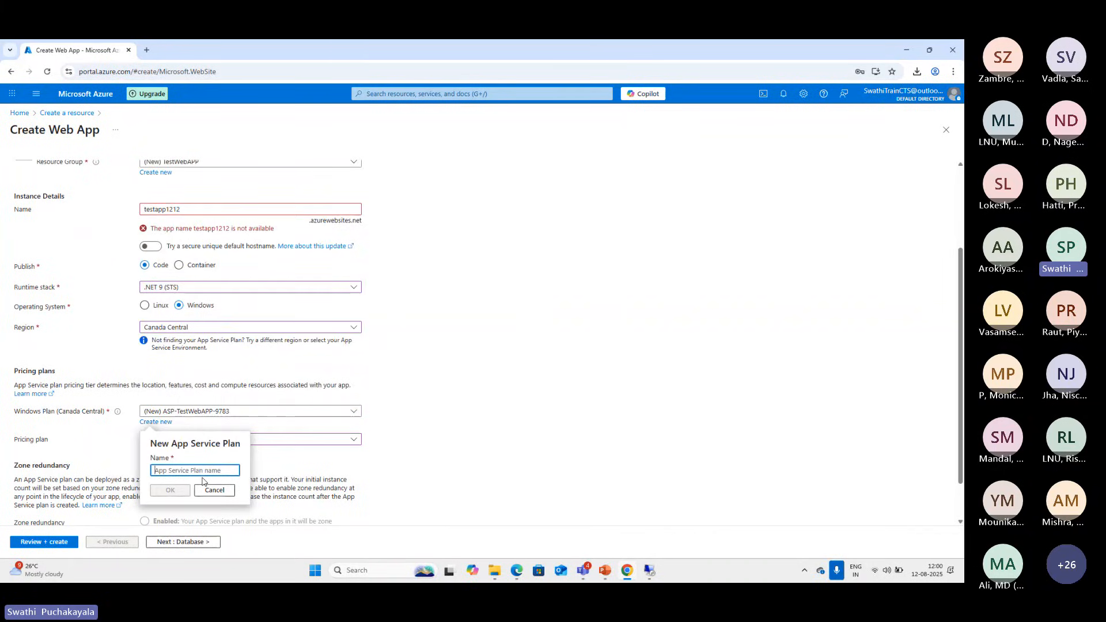
{"action": "type", "text": "Tes"}
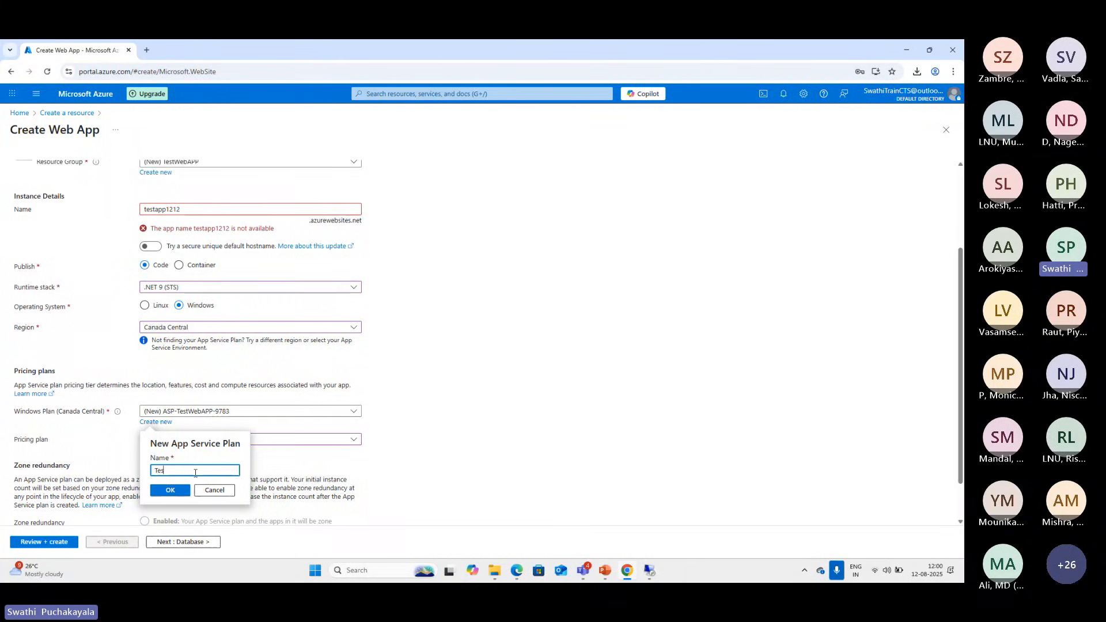
{"action": "type", "text": "tAppservicePlan"}
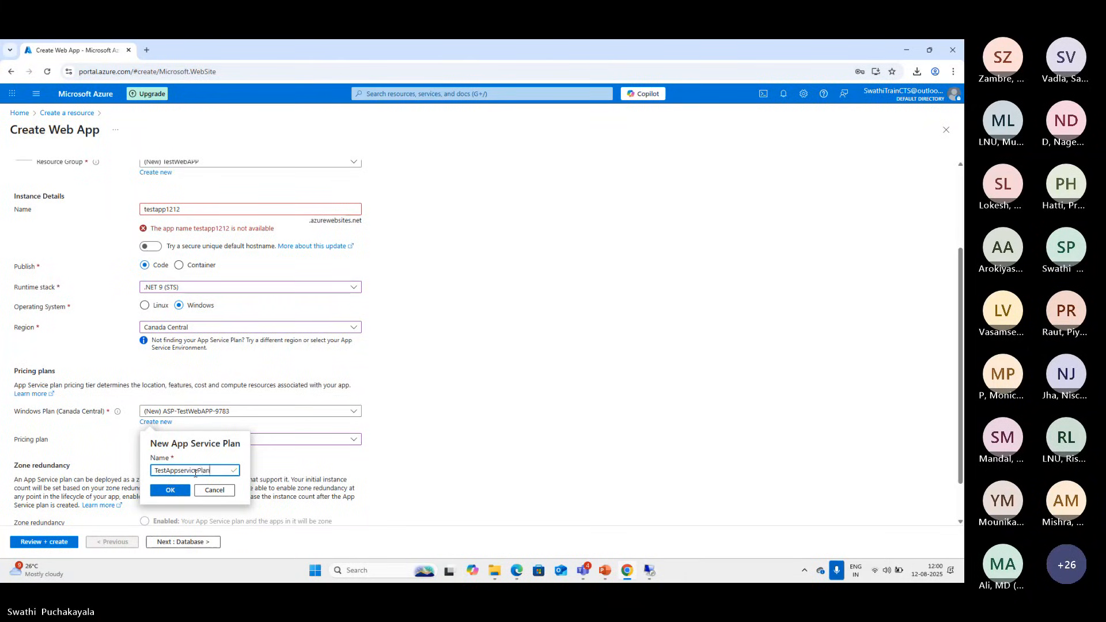
{"action": "left_click", "coordinate": [170, 490]}
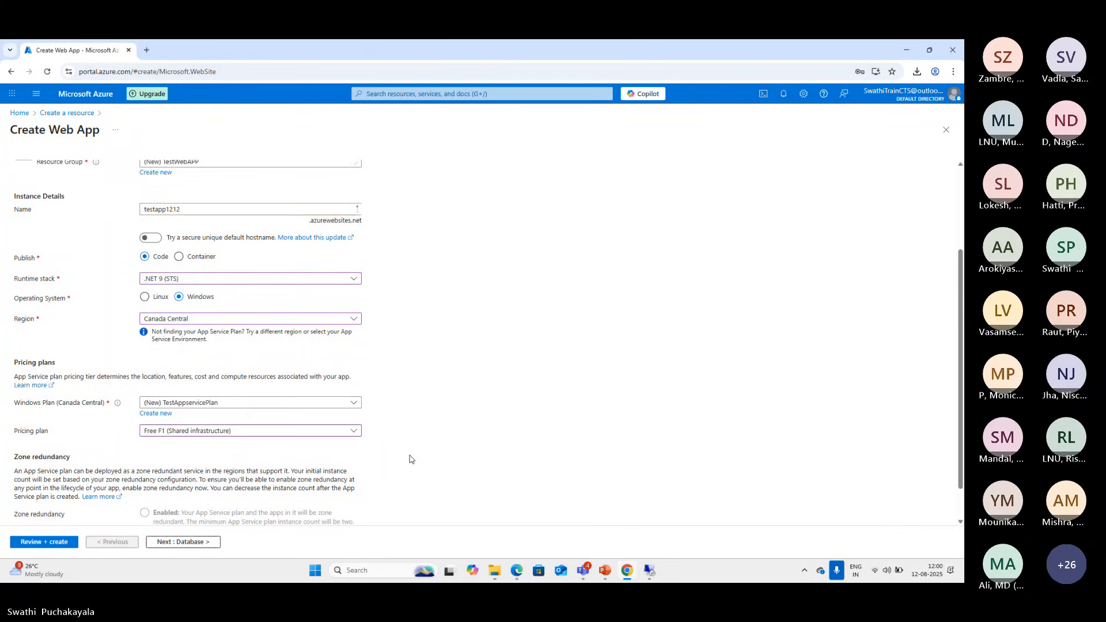
Advance through the Database, Deployment and Networking settings to Monitor + secure, leaving their defaults
{"action": "scroll", "coordinate": [409, 458], "scroll_direction": "down", "scroll_amount": 1}
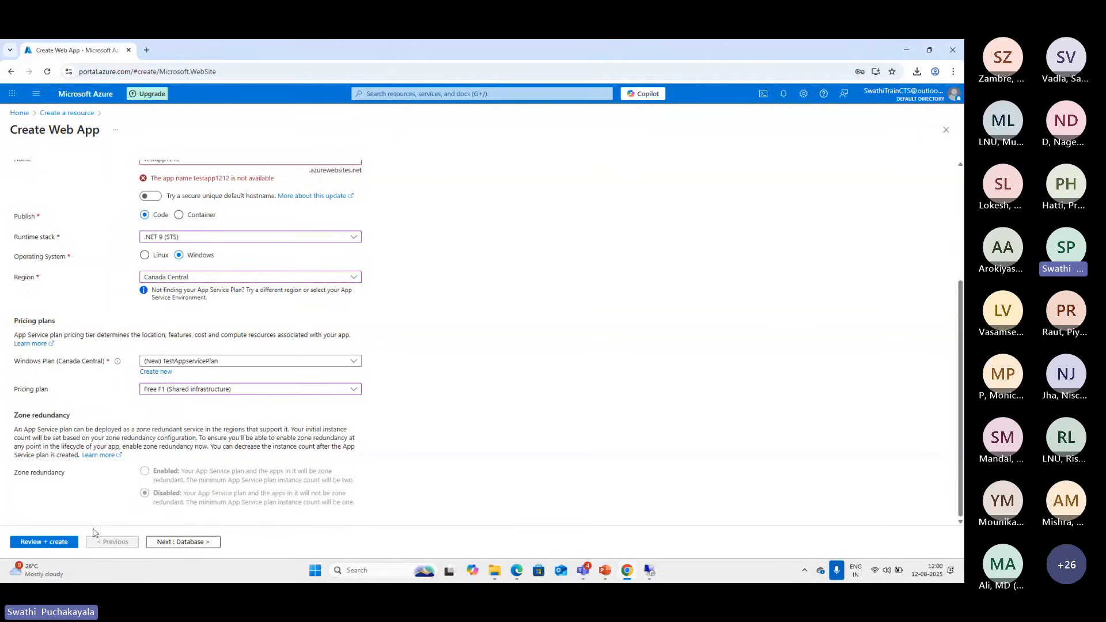
{"action": "left_click", "coordinate": [166, 542]}
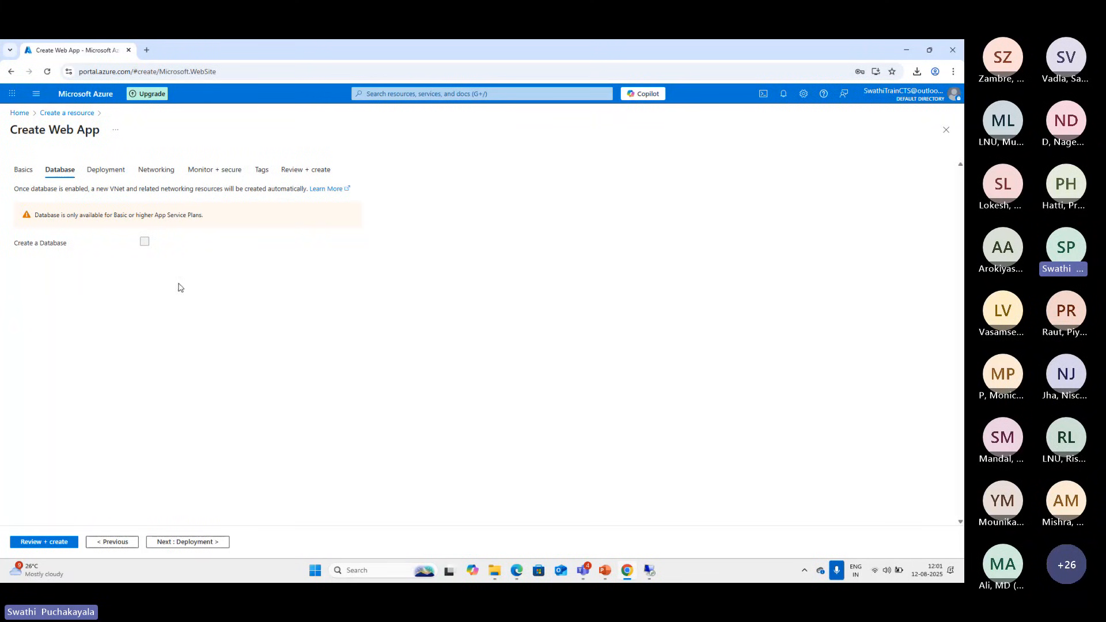
{"action": "left_click", "coordinate": [190, 545]}
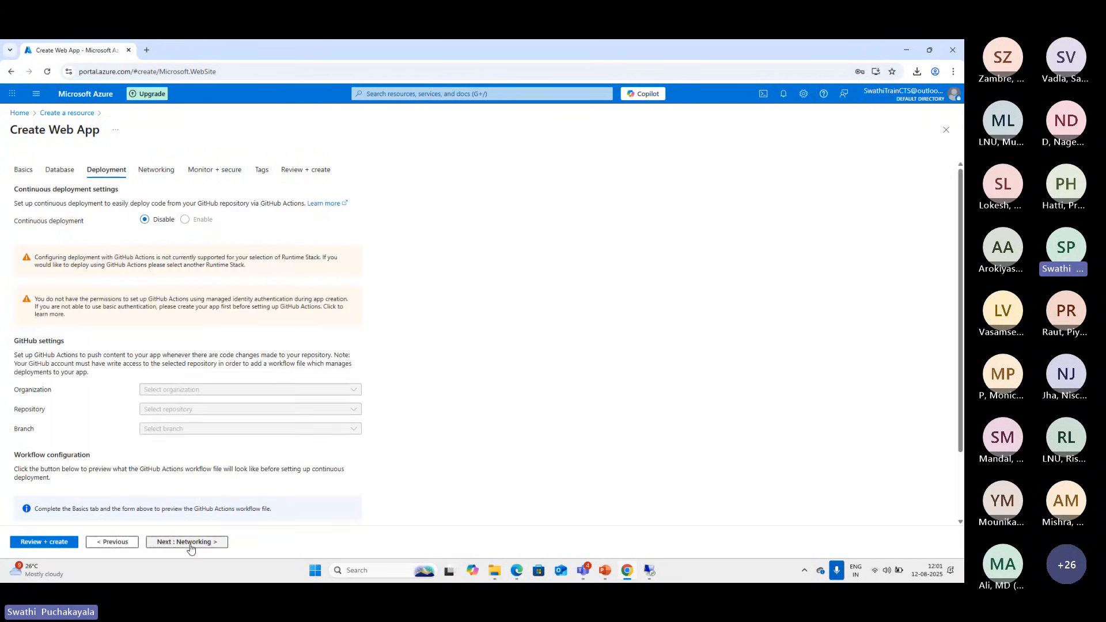
{"action": "scroll", "coordinate": [436, 390], "scroll_direction": "down", "scroll_amount": 1}
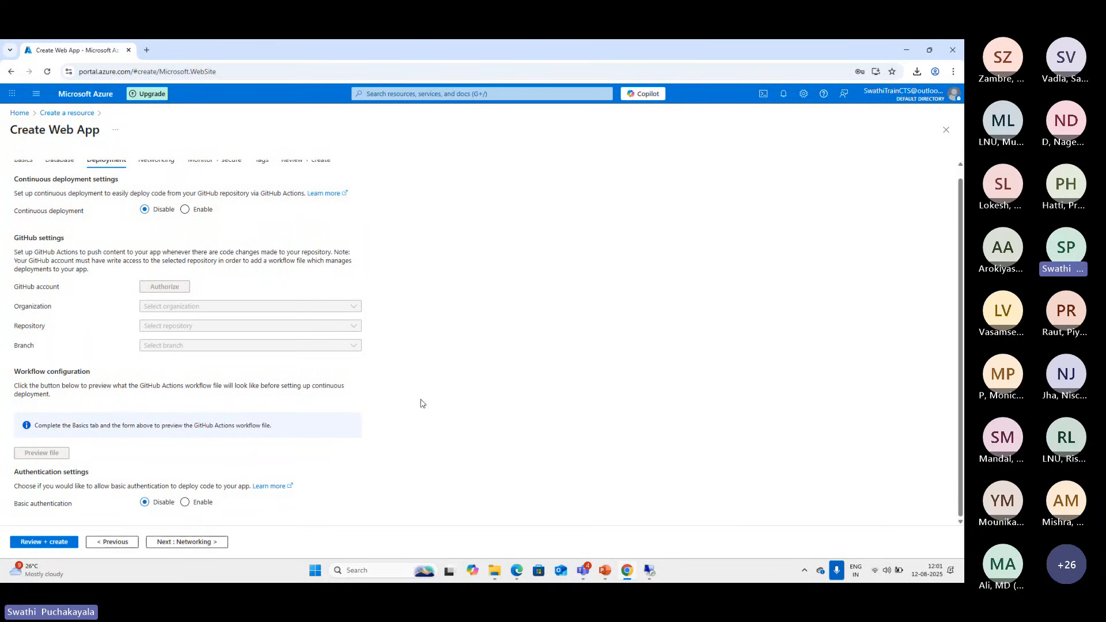
{"action": "left_click", "coordinate": [200, 544]}
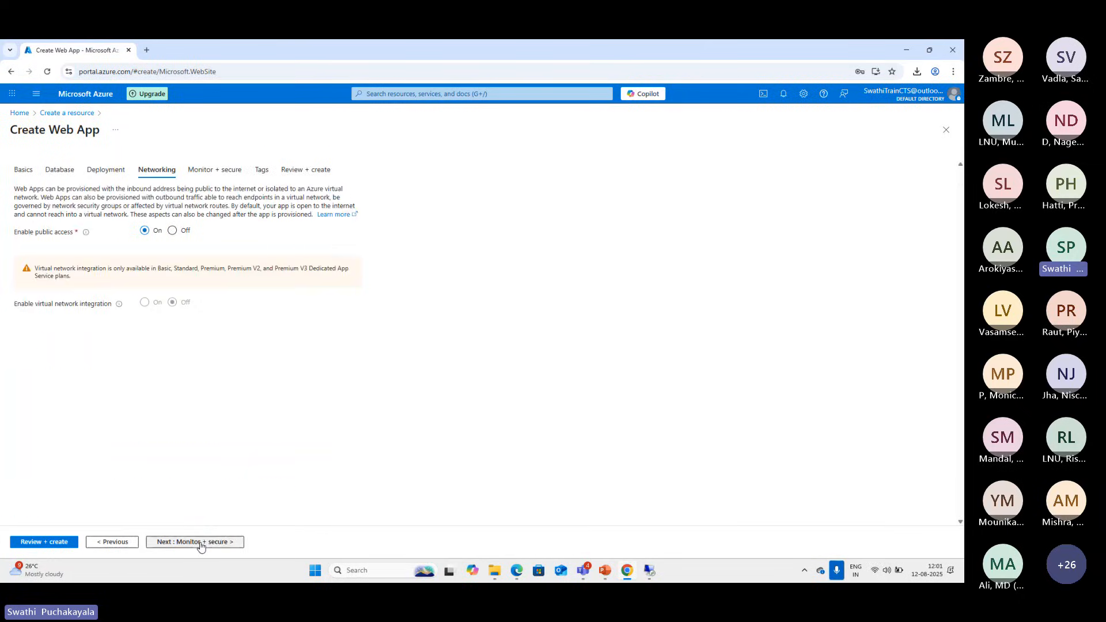
{"action": "left_click", "coordinate": [201, 543]}
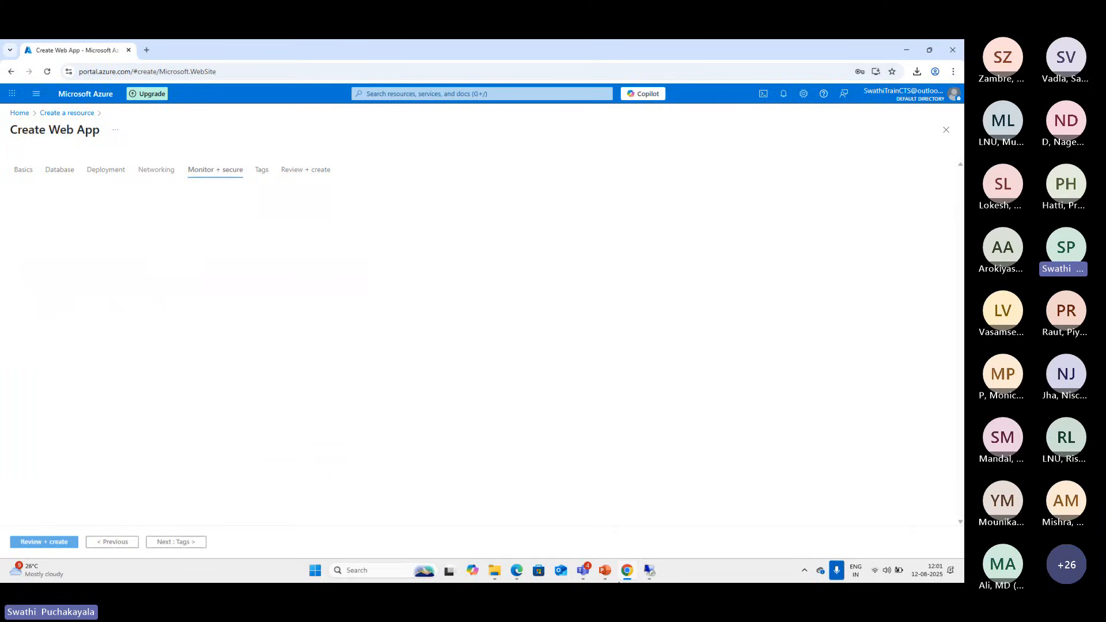
Check the open Remote Desktop session and dismiss its session-ended message
{"action": "left_click", "coordinate": [651, 573]}
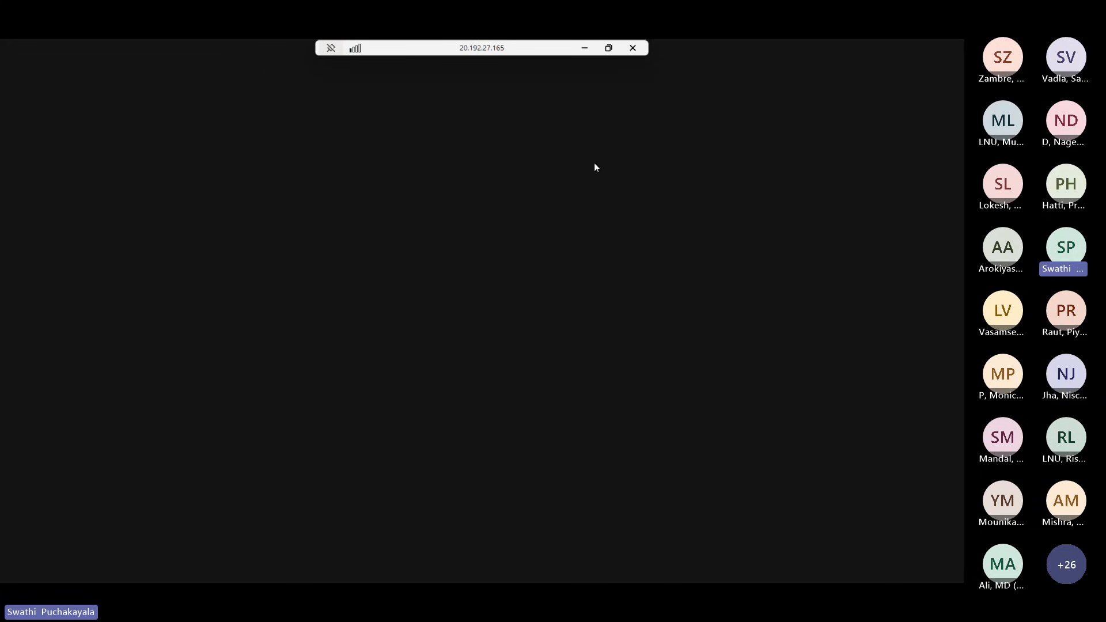
{"action": "left_click", "coordinate": [585, 51]}
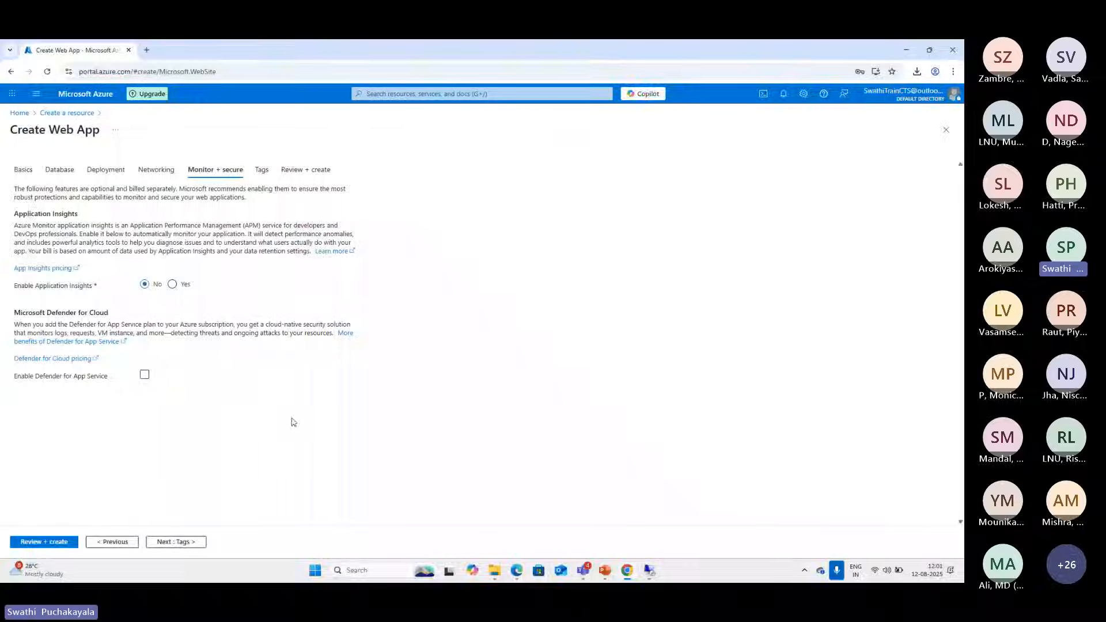
{"action": "left_click", "coordinate": [252, 375]}
{"action": "left_click", "coordinate": [294, 383]}
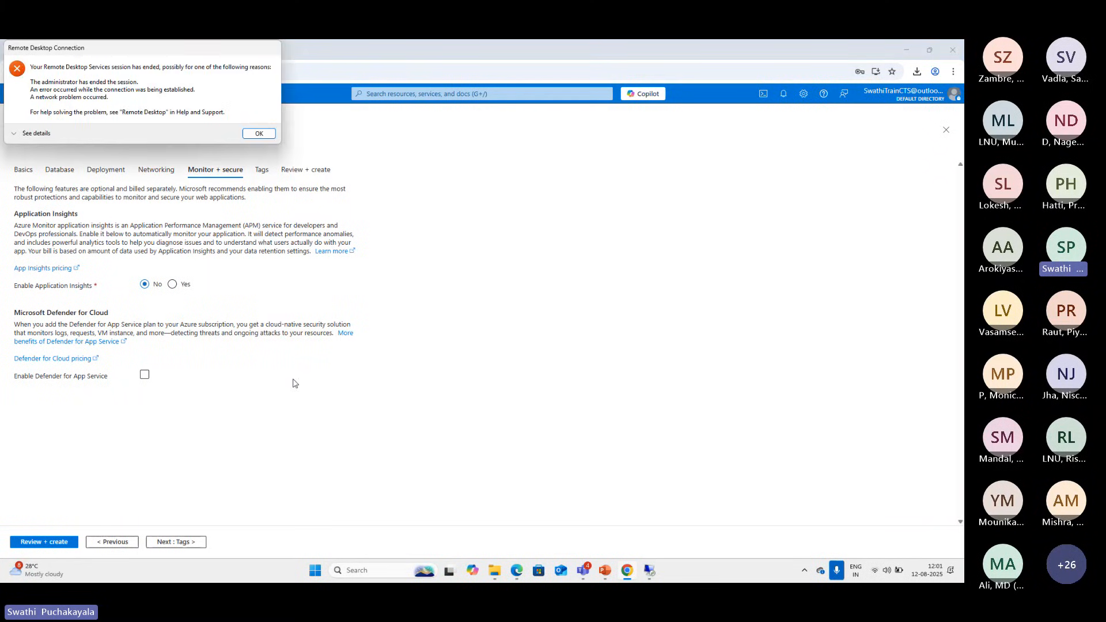
{"action": "left_click", "coordinate": [260, 135]}
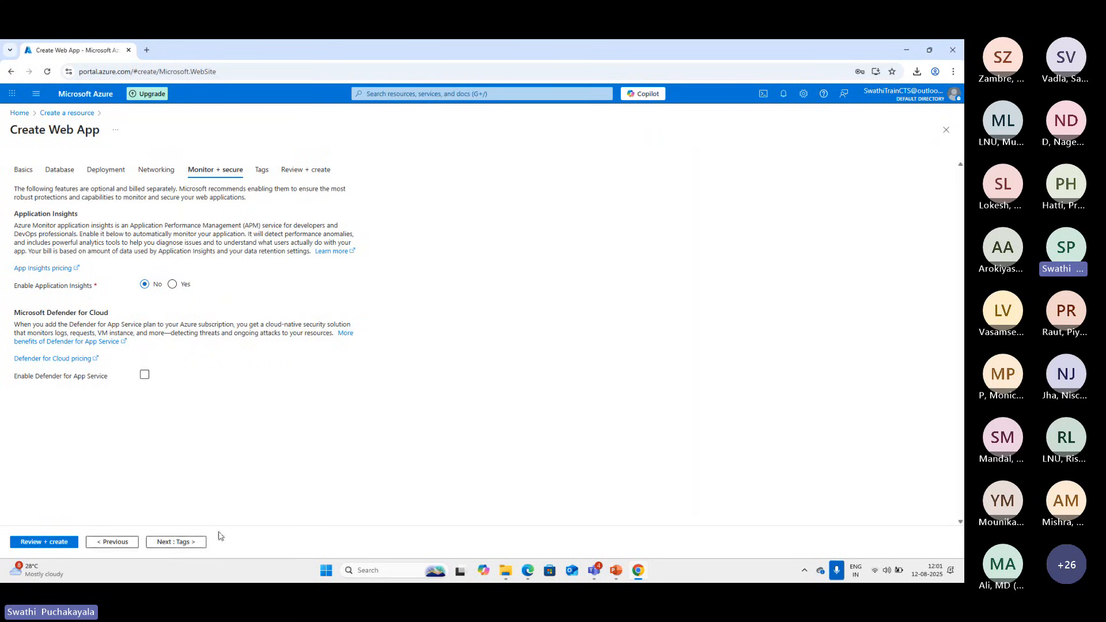
Proceed past Tags to the web app's review summary and return to the Basics settings
{"action": "left_click", "coordinate": [171, 544]}
{"action": "left_click", "coordinate": [173, 544]}
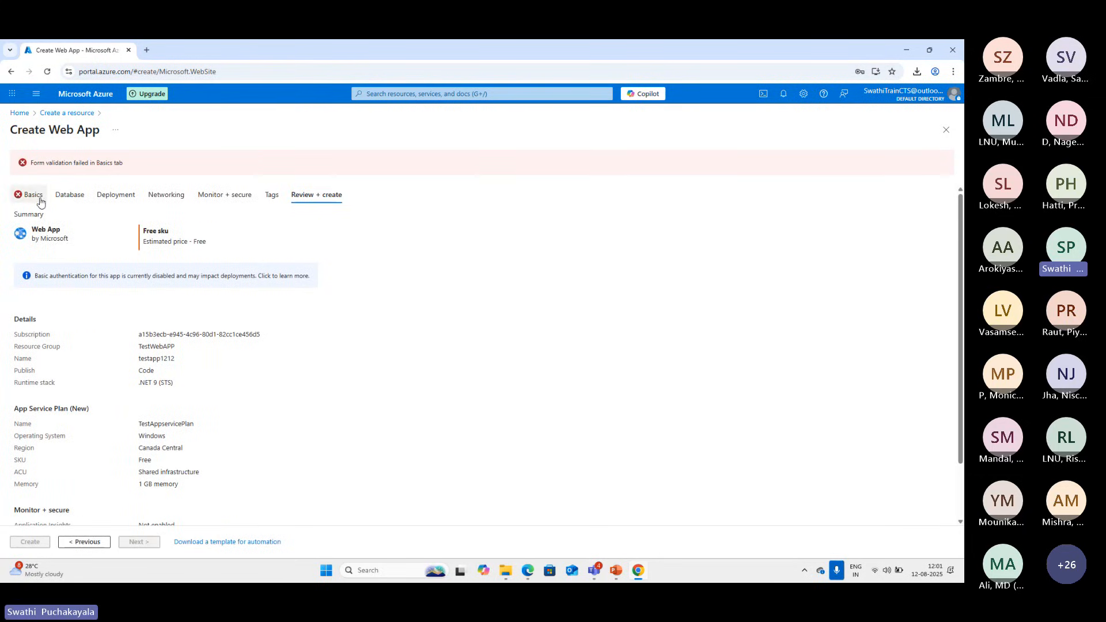
{"action": "left_click", "coordinate": [34, 200]}
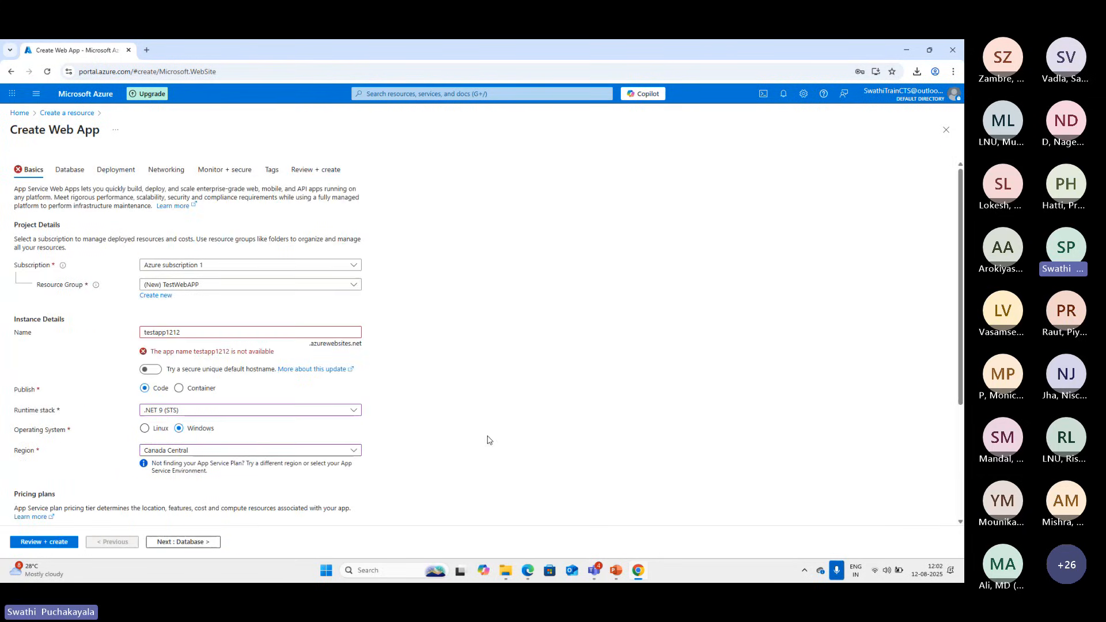
Turn on the secure unique default hostname for testapp1212, review the summary and create the web app
{"action": "left_click", "coordinate": [194, 334]}
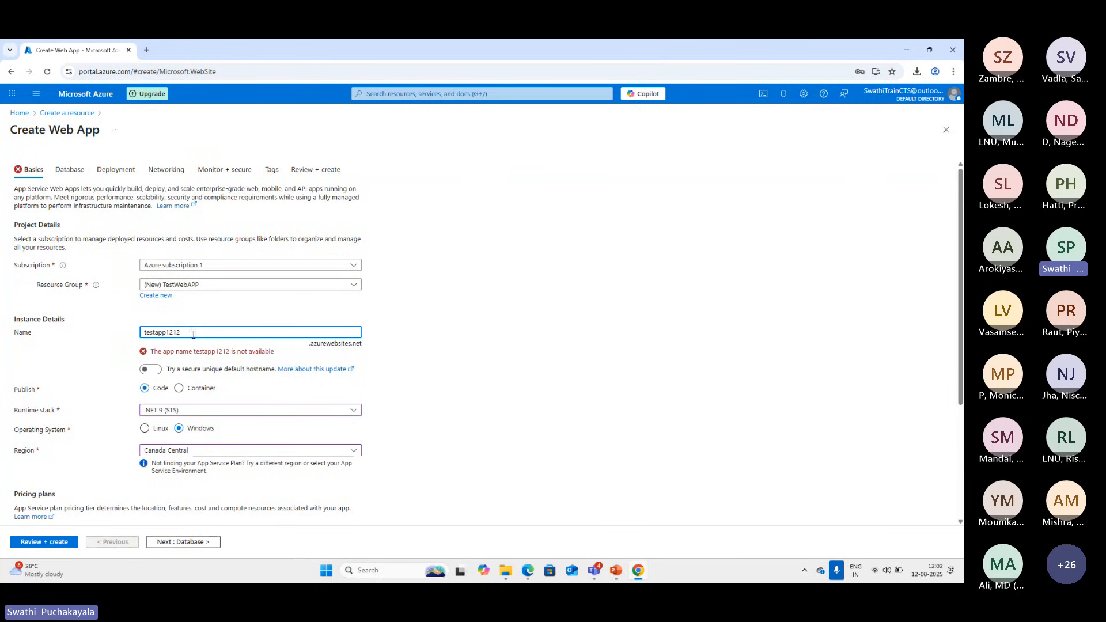
{"action": "left_click", "coordinate": [151, 369]}
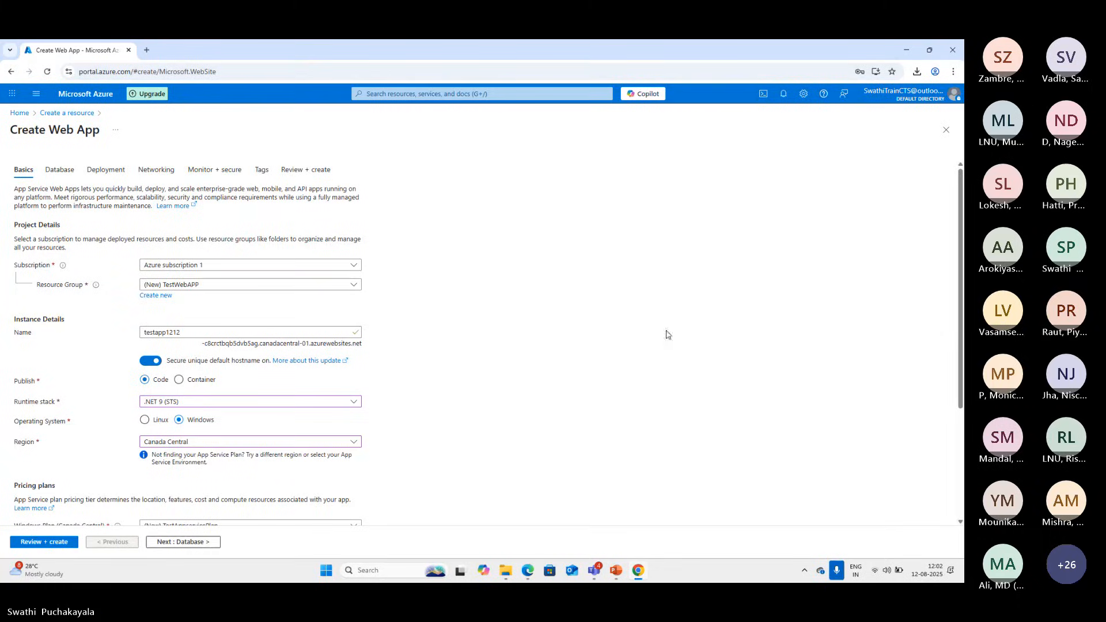
{"action": "left_click", "coordinate": [47, 542]}
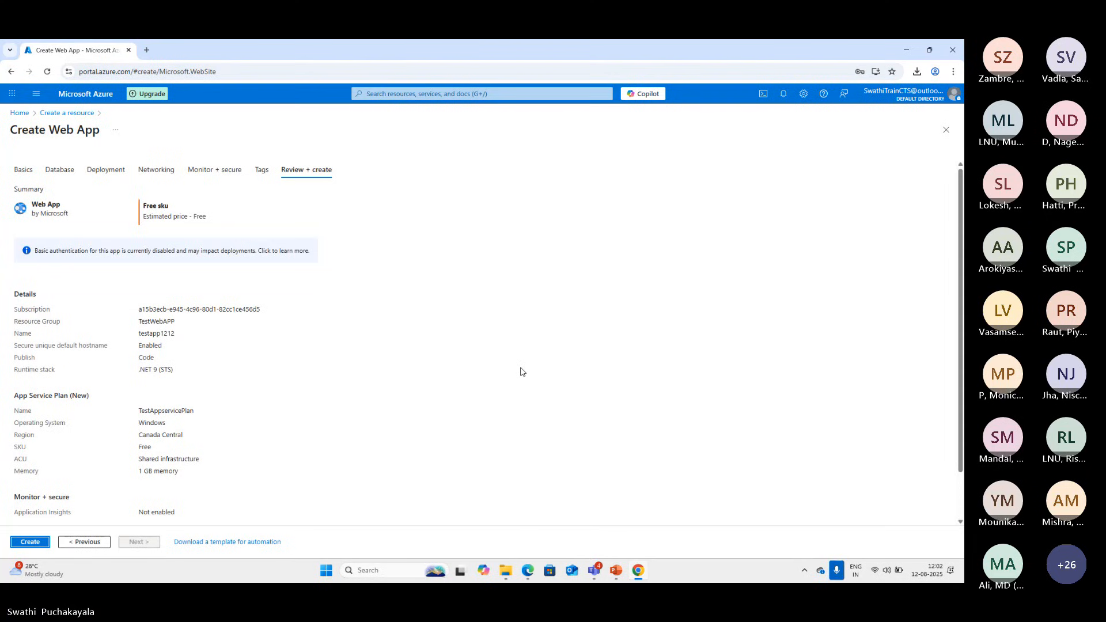
{"action": "scroll", "coordinate": [520, 371], "scroll_direction": "down", "scroll_amount": 1}
{"action": "scroll", "coordinate": [575, 292], "scroll_direction": "up", "scroll_amount": 1}
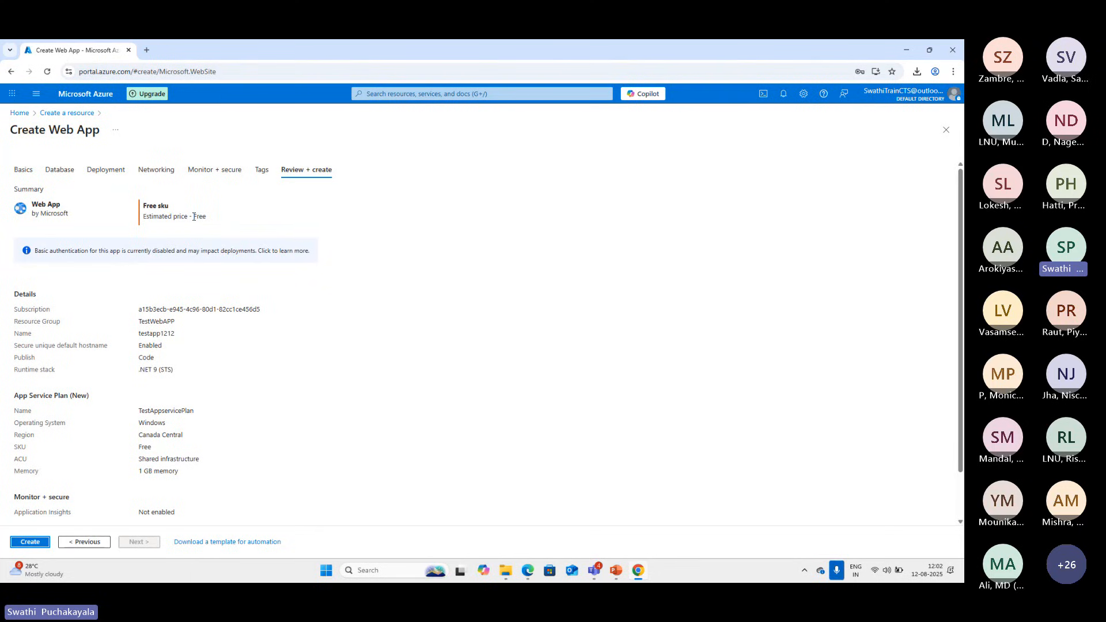
{"action": "left_click", "coordinate": [30, 543]}
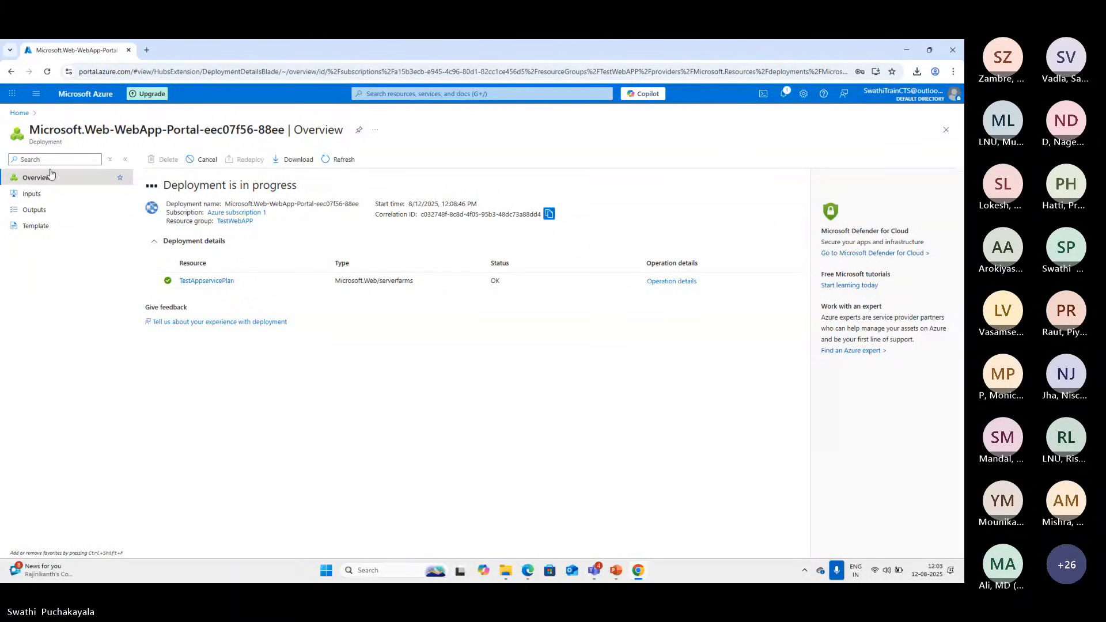
Return to the portal home and open the deployed web app from its deployment notification
{"action": "left_click", "coordinate": [17, 114]}
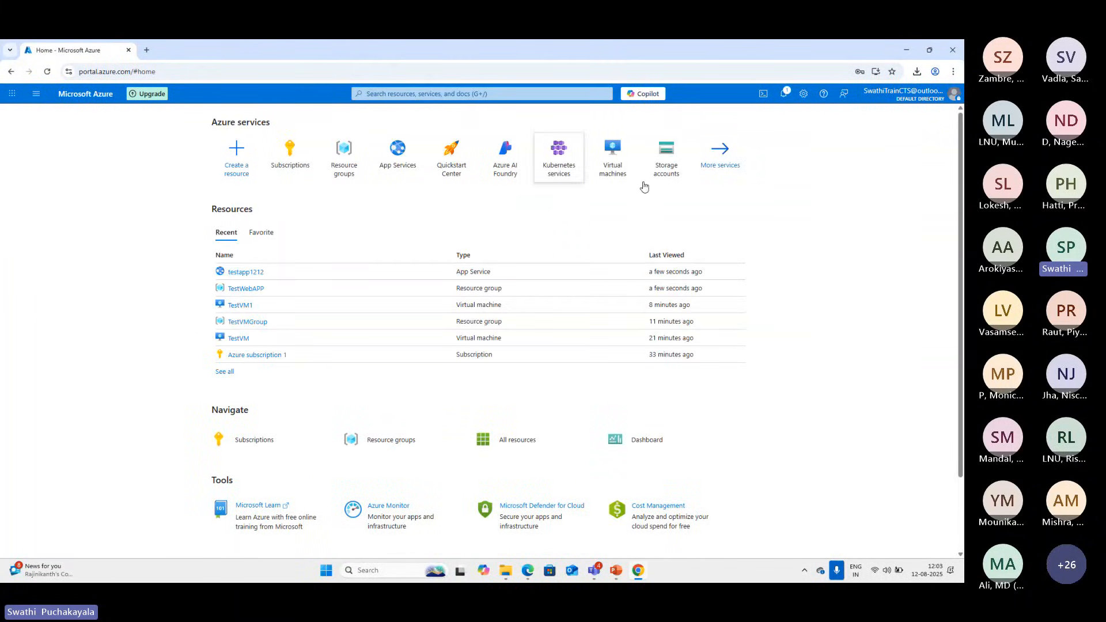
{"action": "left_click", "coordinate": [784, 95]}
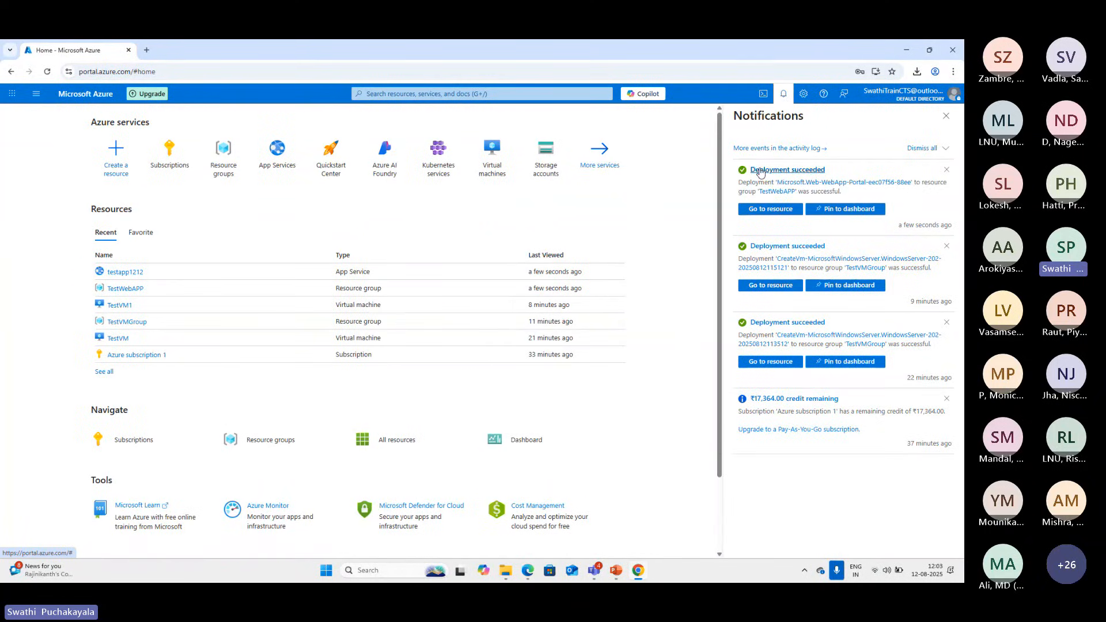
{"action": "left_click", "coordinate": [775, 210]}
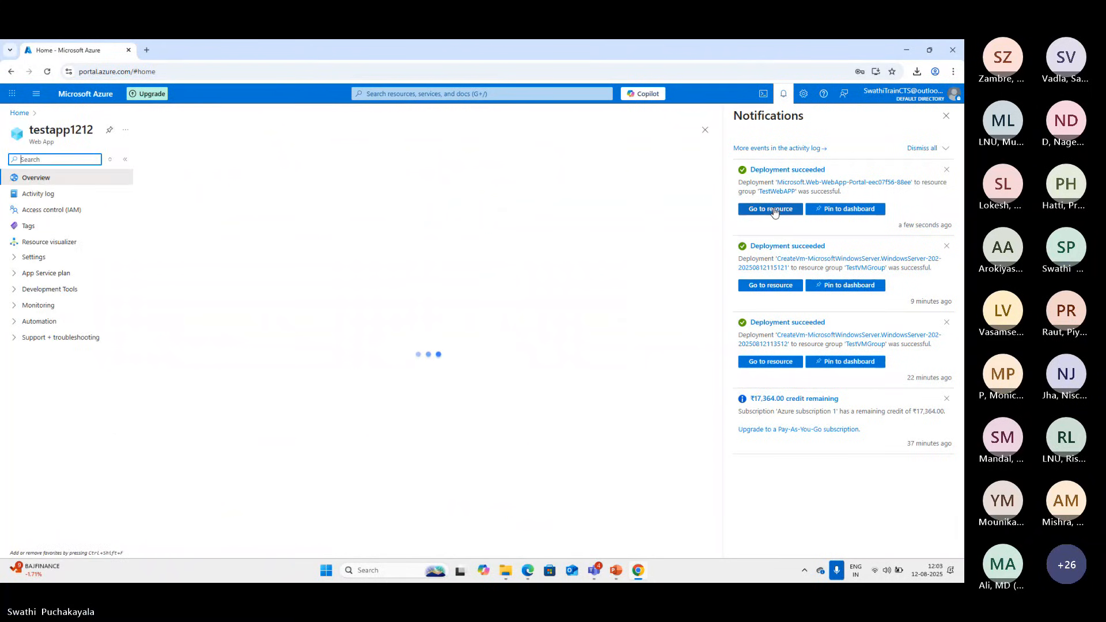
{"action": "left_click", "coordinate": [946, 115]}
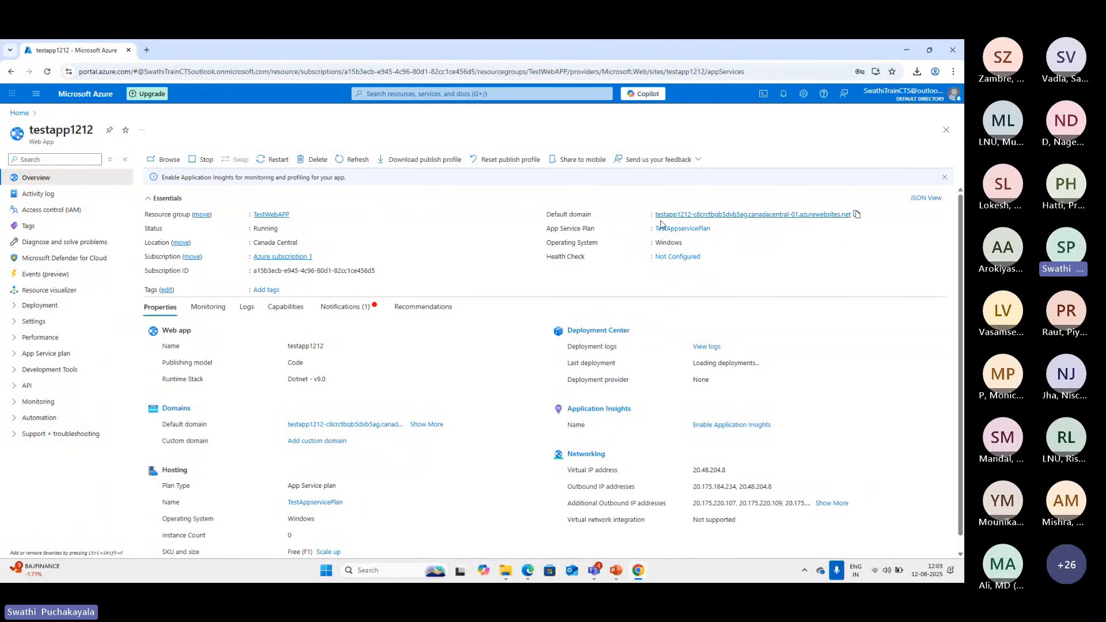
View the live testapp1212 site through its default domain and the Browse command, closing each page after checking it
{"action": "left_click", "coordinate": [855, 215]}
{"action": "left_click", "coordinate": [765, 216]}
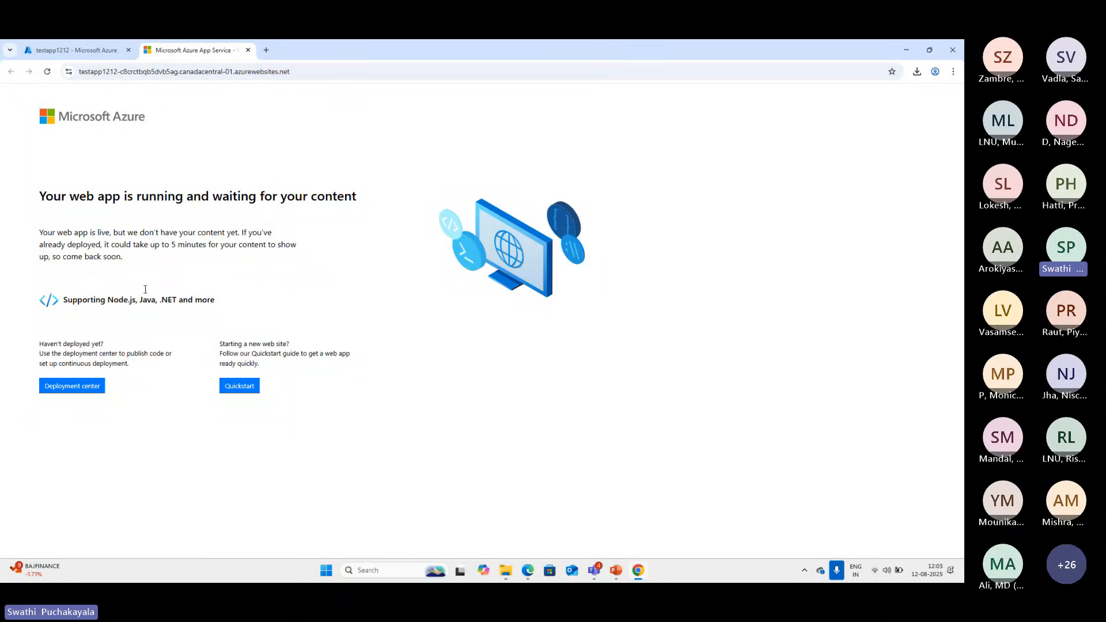
{"action": "left_click", "coordinate": [248, 50]}
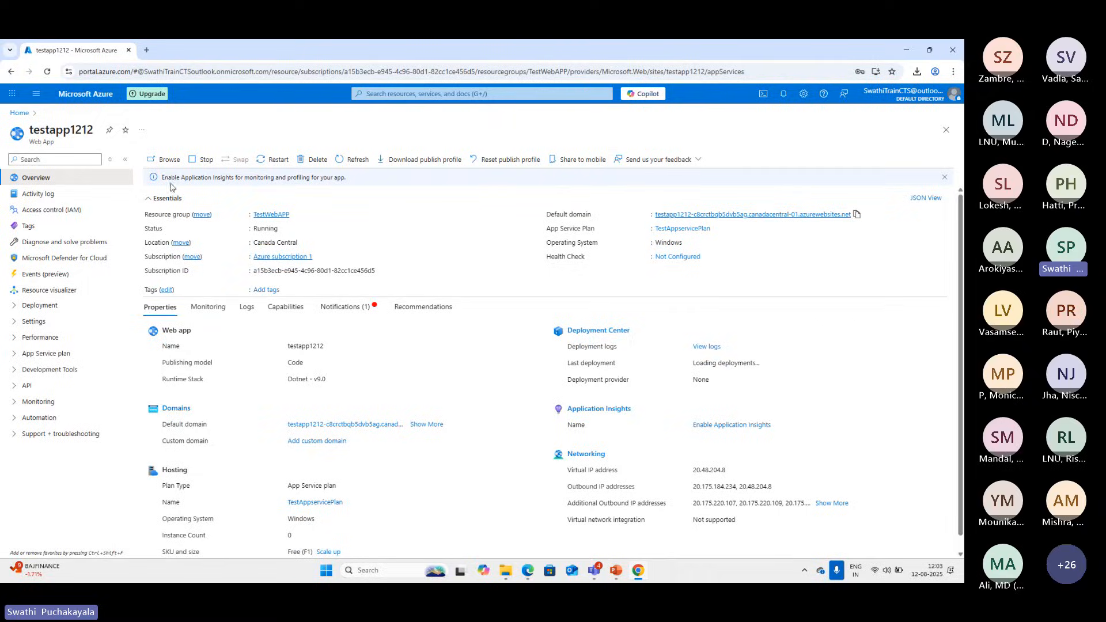
{"action": "left_click", "coordinate": [166, 160]}
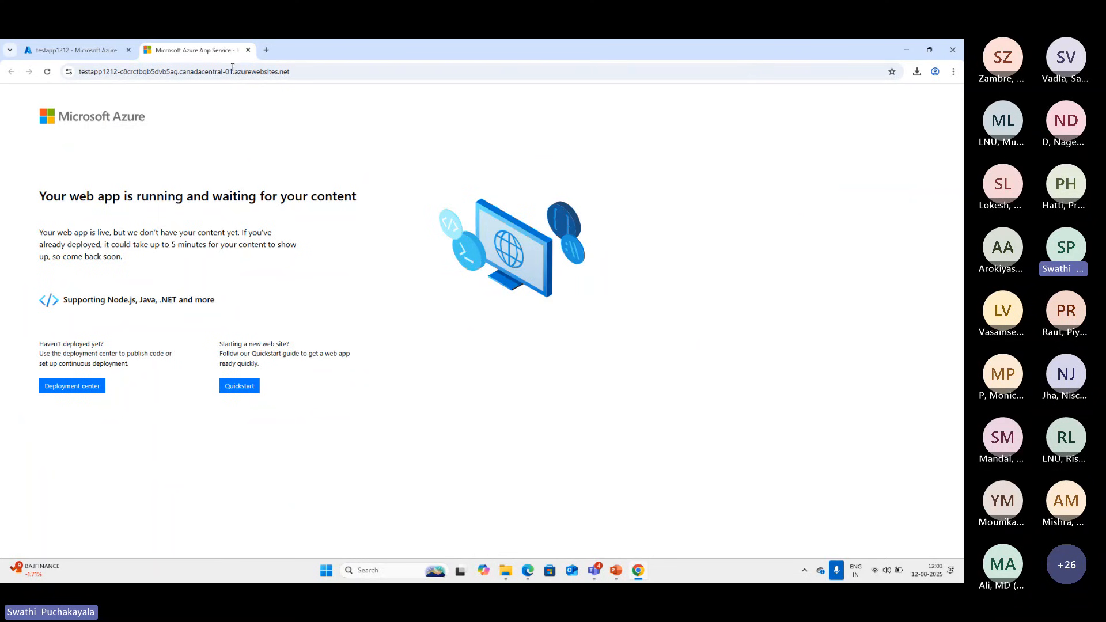
{"action": "left_click", "coordinate": [248, 50]}
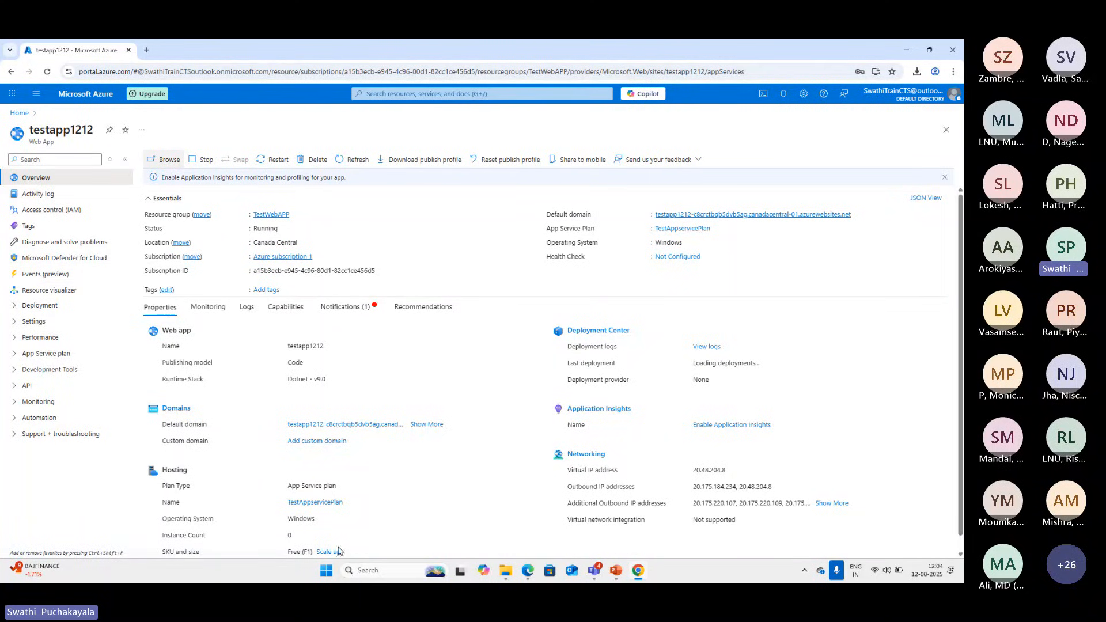
Launch Visual Studio 2022, skip signing in and start it with the General development settings
{"action": "left_click", "coordinate": [333, 573]}
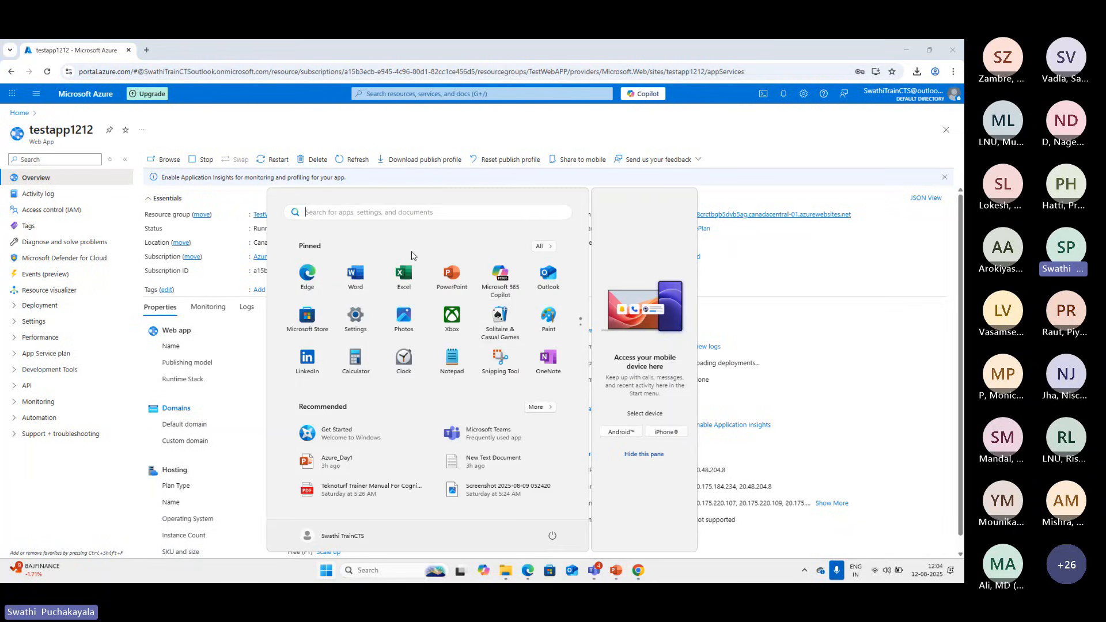
{"action": "type", "text": "devenv"}
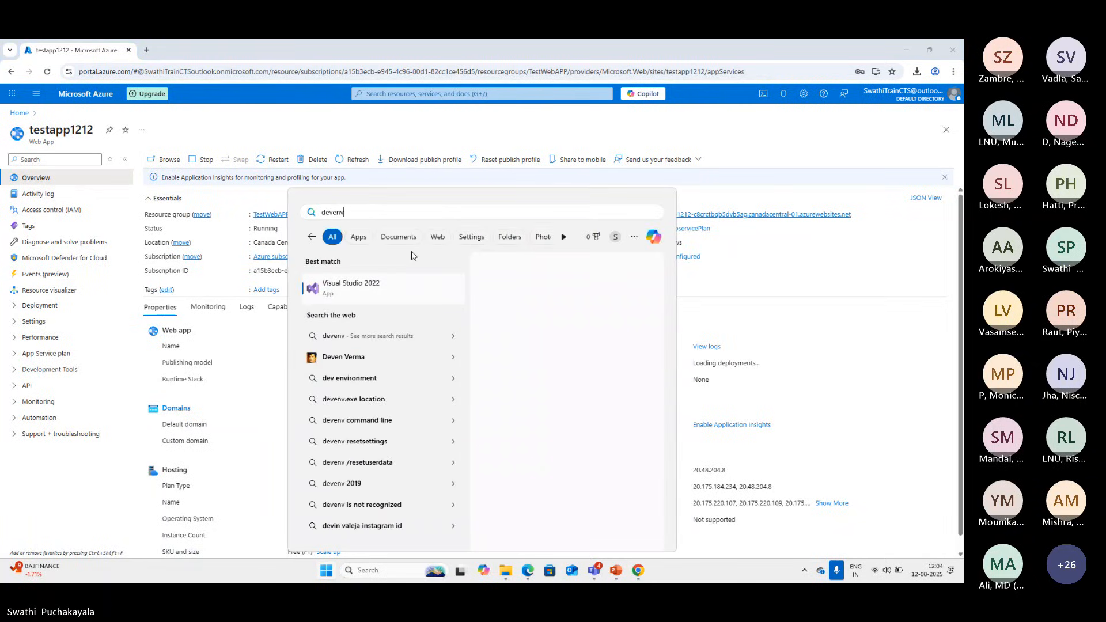
{"action": "left_click", "coordinate": [506, 362]}
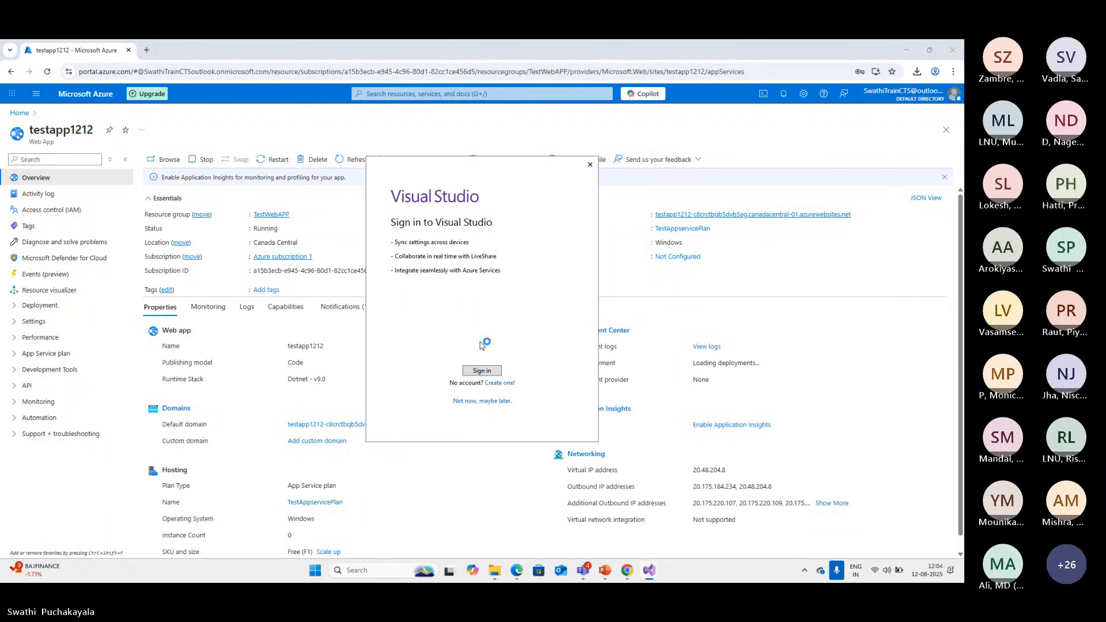
{"action": "left_click", "coordinate": [477, 403]}
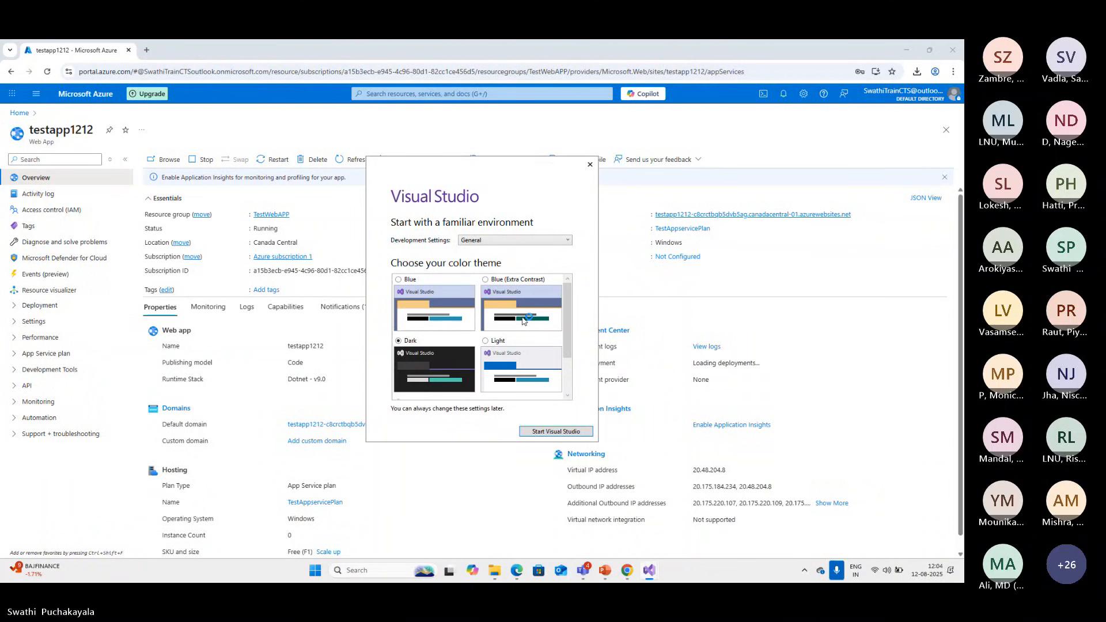
{"action": "left_click", "coordinate": [556, 431]}
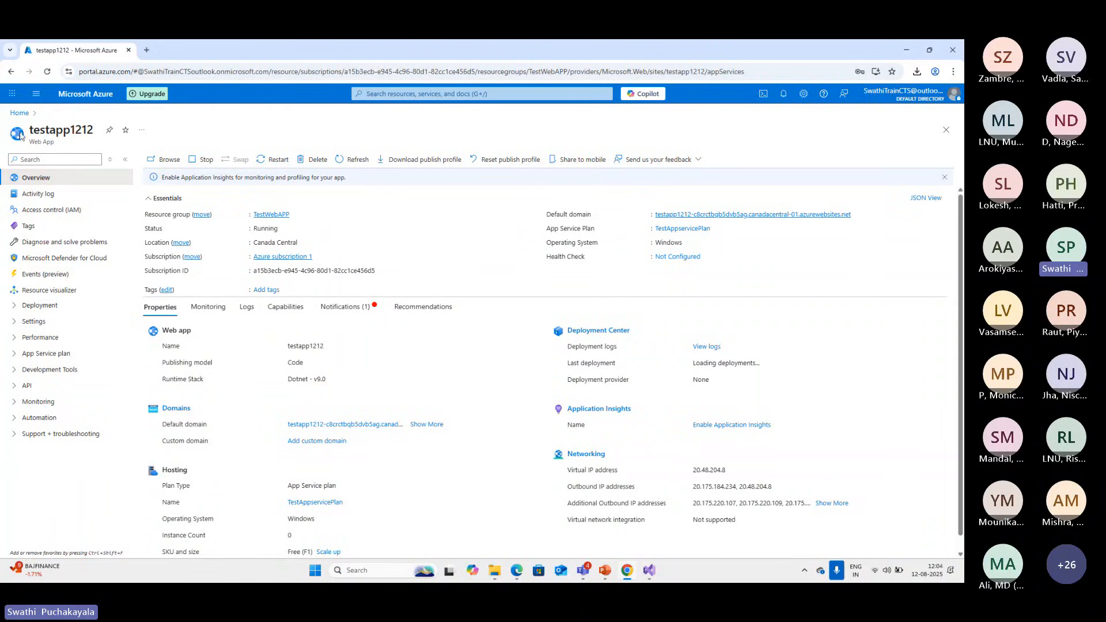
Switch back to the Azure portal and open the TestVMGroup resource group to examine its resources
{"action": "left_click", "coordinate": [17, 114]}
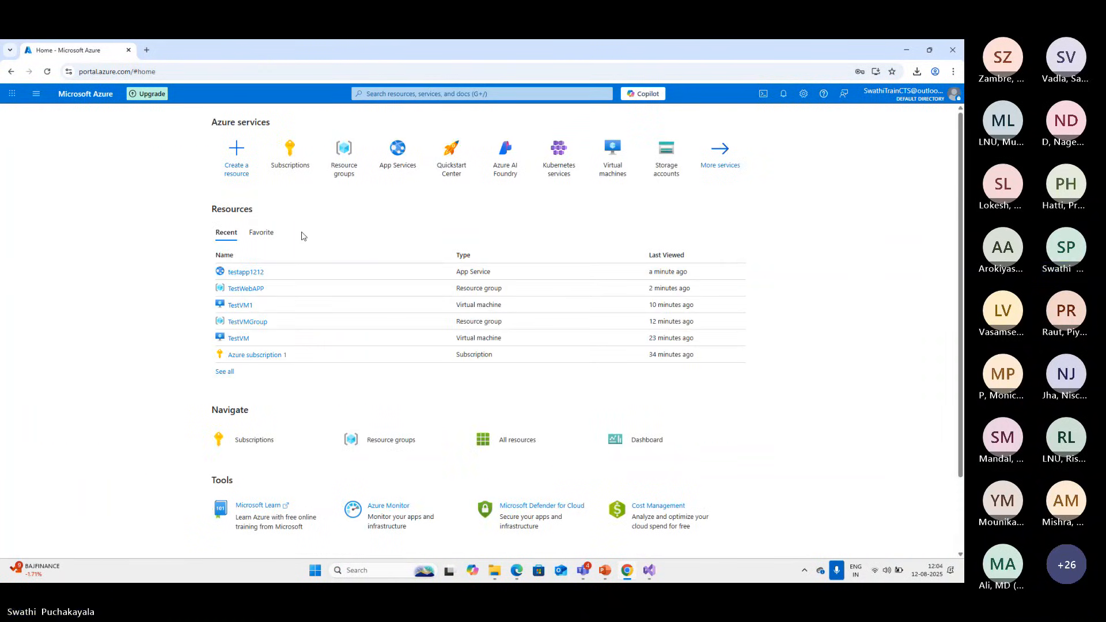
{"action": "left_click", "coordinate": [338, 173]}
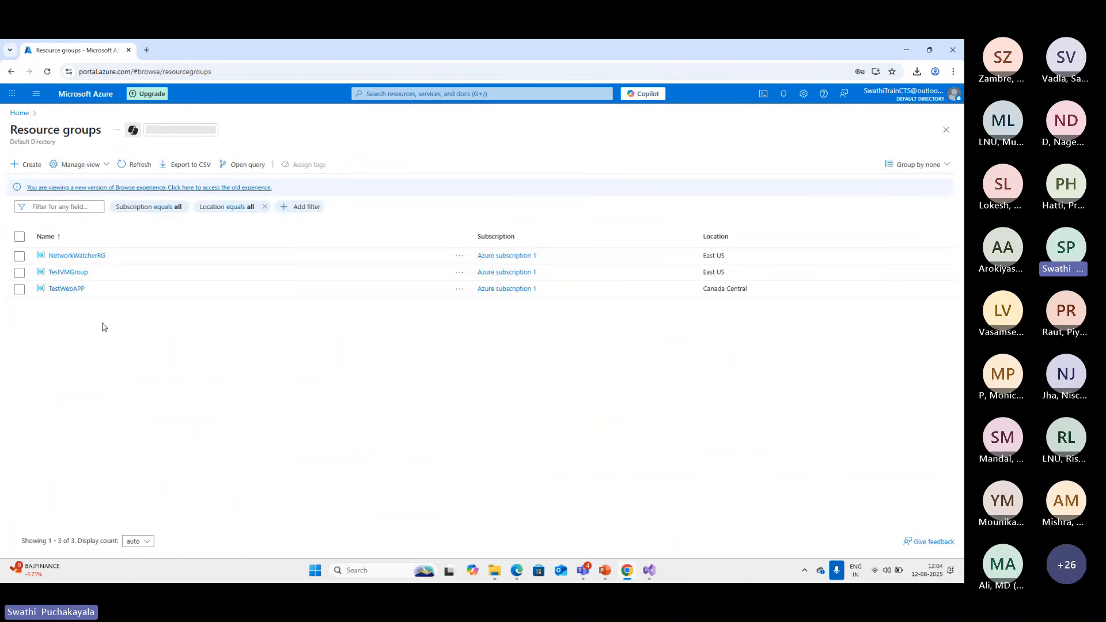
{"action": "left_click", "coordinate": [73, 275]}
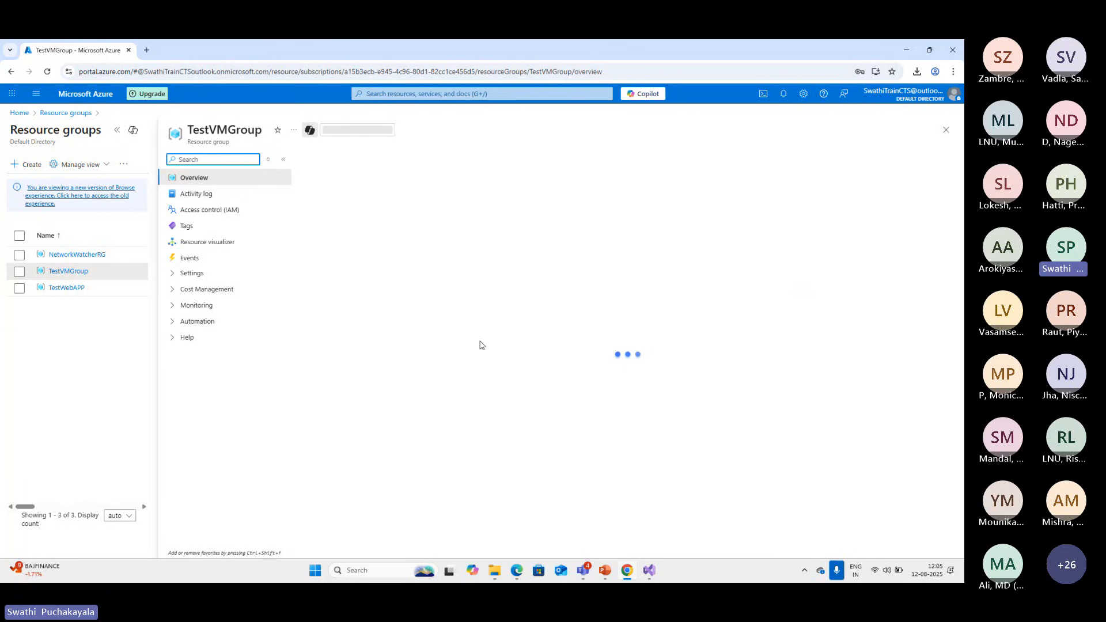
{"action": "left_click", "coordinate": [946, 130]}
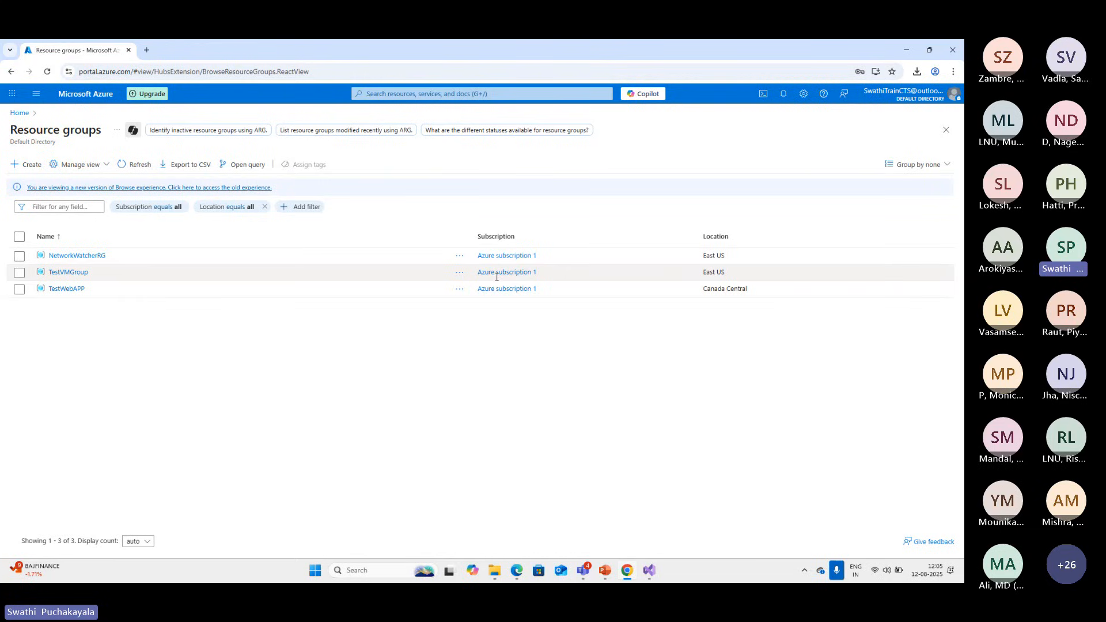
{"action": "left_click", "coordinate": [74, 273]}
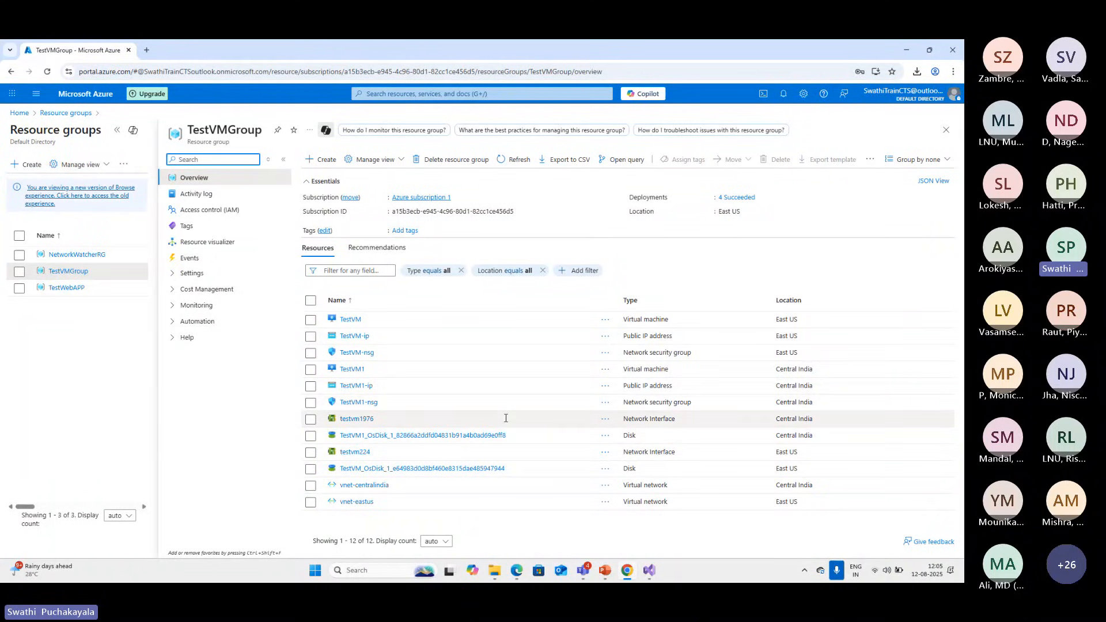
Delete the TestVMGroup resource group with all its dependent resources, confirming with the name TestVMGroup
{"action": "left_click", "coordinate": [441, 165]}
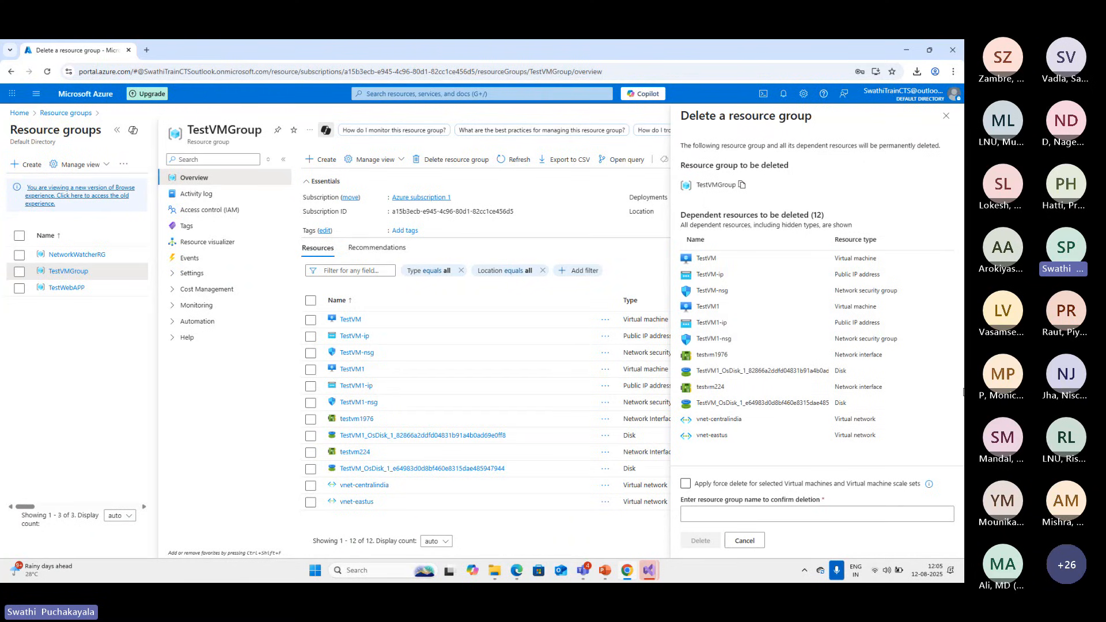
{"action": "left_click", "coordinate": [723, 515]}
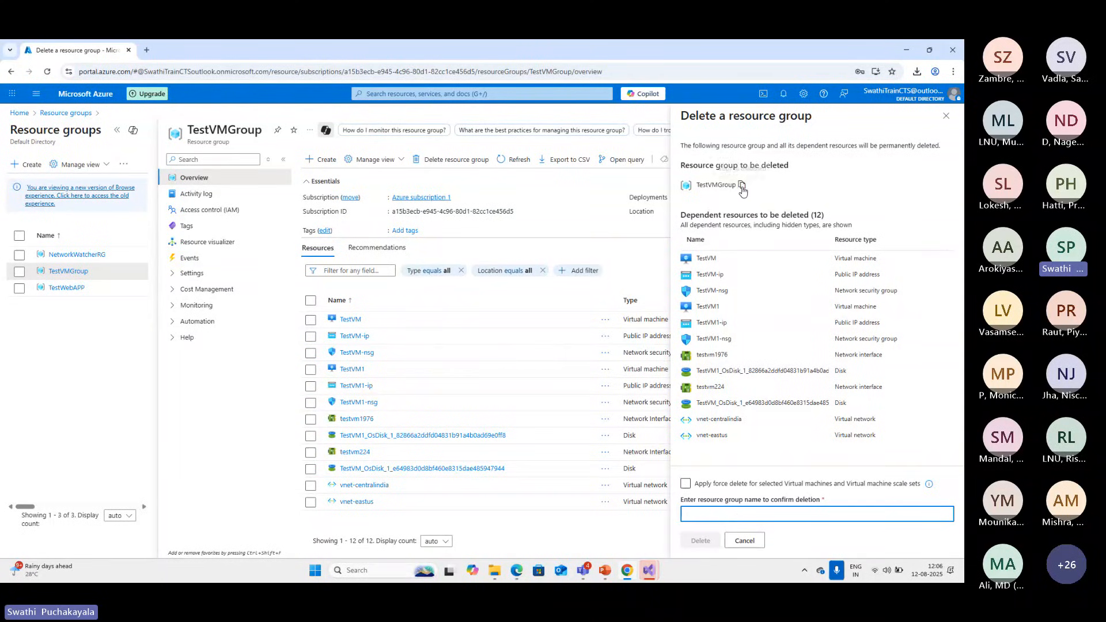
{"action": "left_click", "coordinate": [742, 186]}
{"action": "left_click", "coordinate": [712, 514]}
{"action": "key", "text": "ctrl+v"}
{"action": "left_click", "coordinate": [694, 541]}
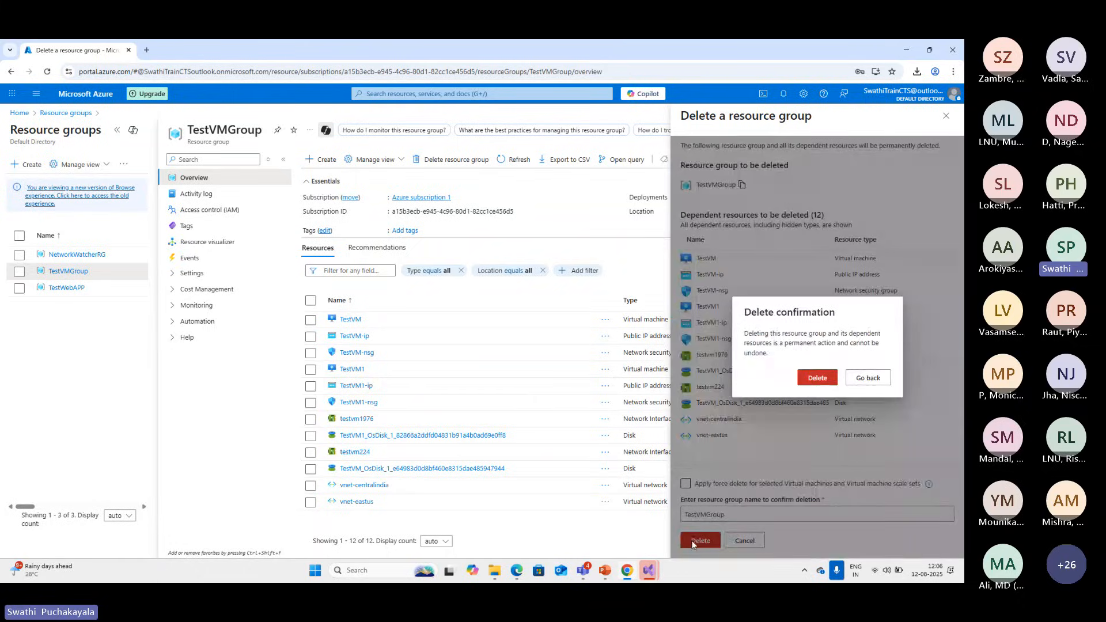
{"action": "left_click", "coordinate": [818, 378]}
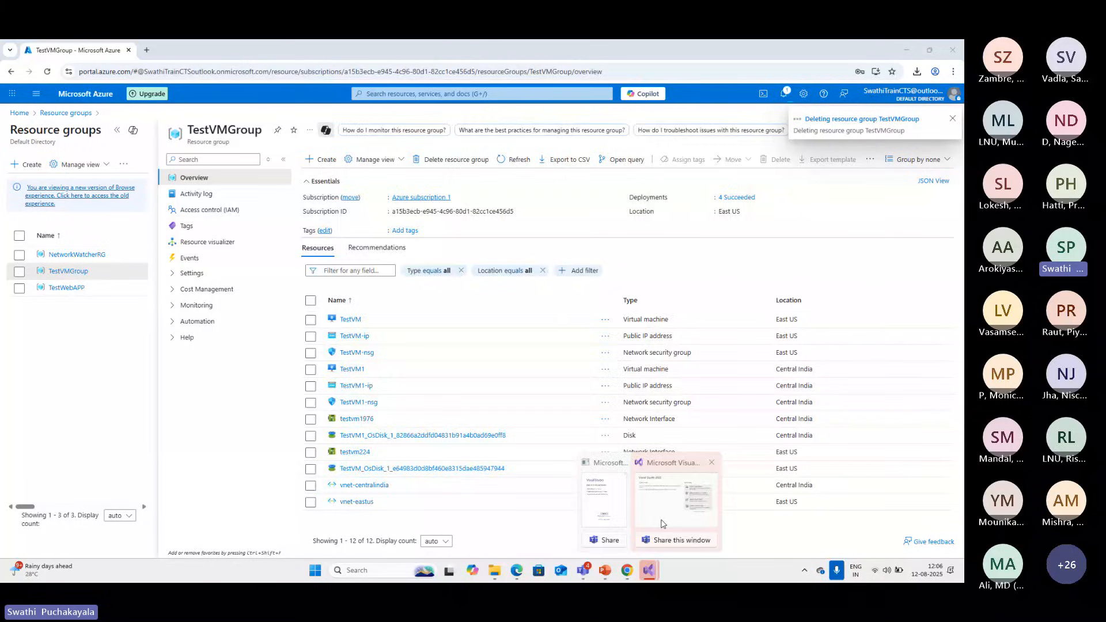
Switch to Visual Studio 2022, exit the extra sign-in window and continue to the empty main window
{"action": "left_click", "coordinate": [655, 515]}
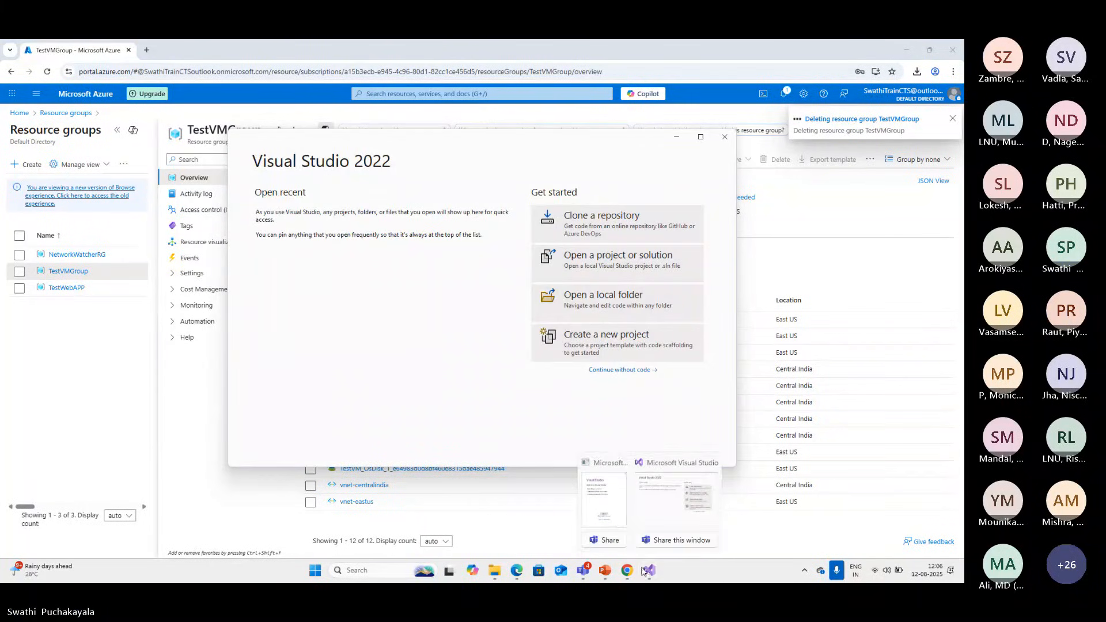
{"action": "left_click", "coordinate": [590, 164]}
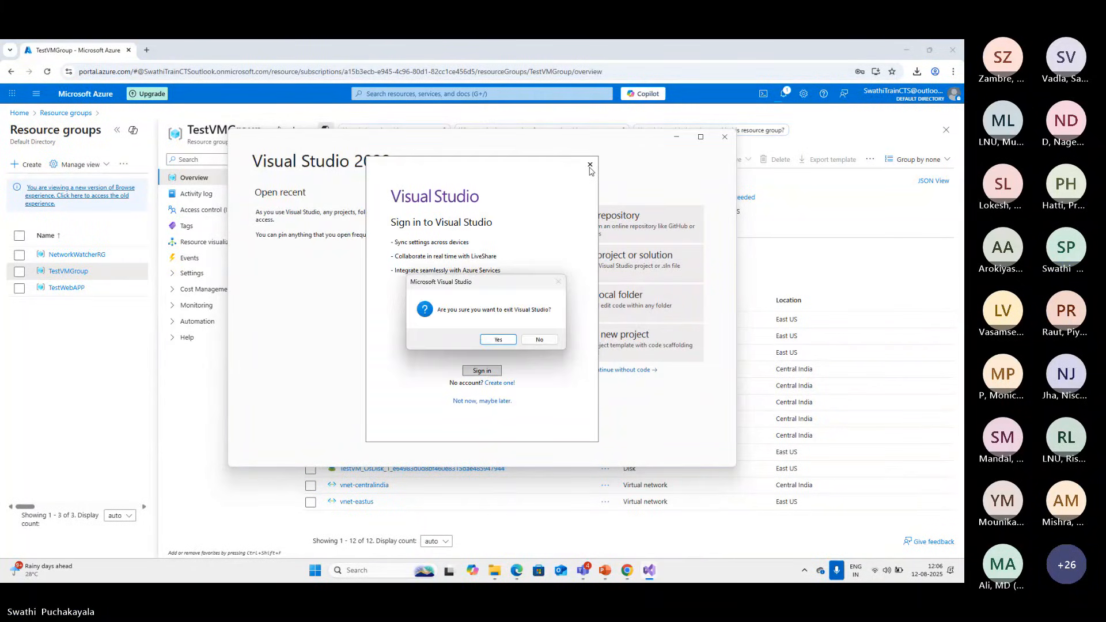
{"action": "left_click", "coordinate": [544, 346]}
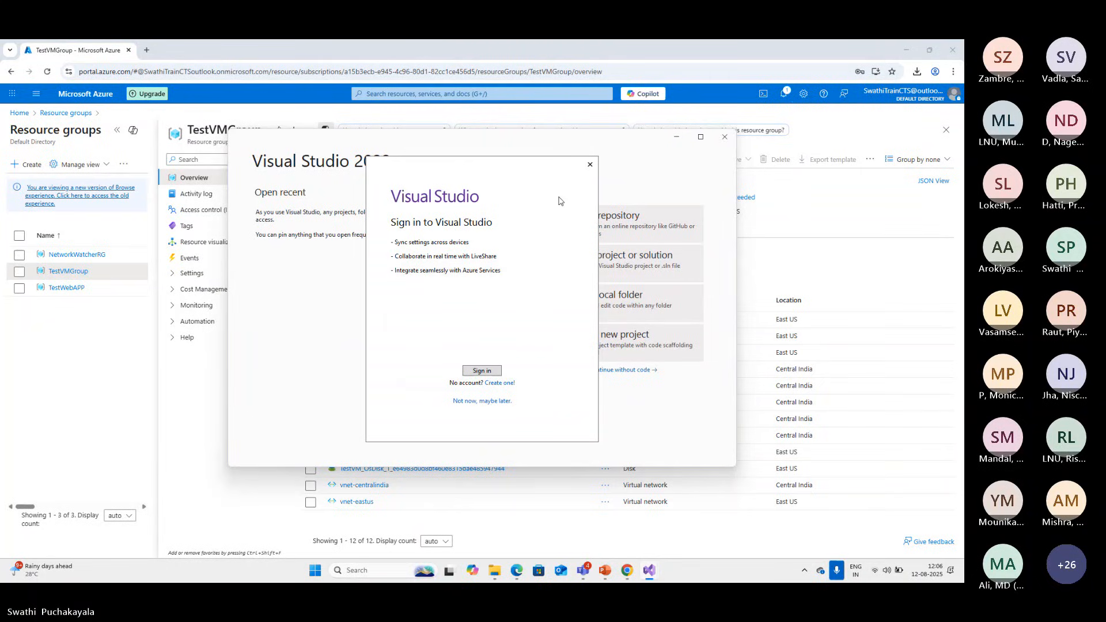
{"action": "left_click", "coordinate": [590, 165]}
{"action": "left_click", "coordinate": [504, 343]}
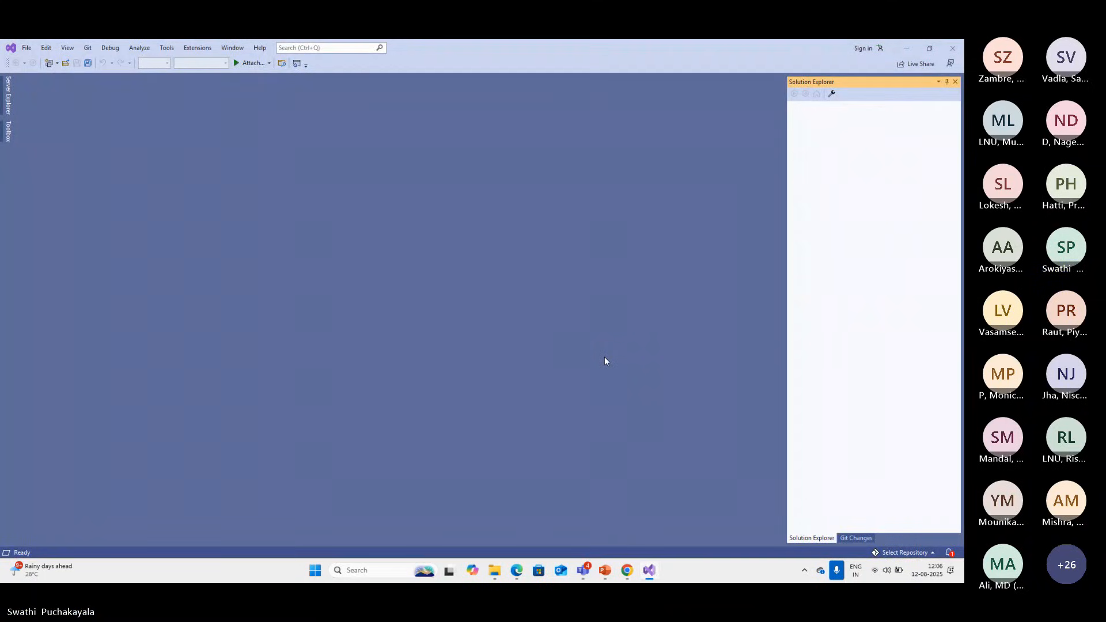
Open the setup for a new Git repository and compare the GitHub and Azure DevOps remote options
{"action": "left_click", "coordinate": [26, 49]}
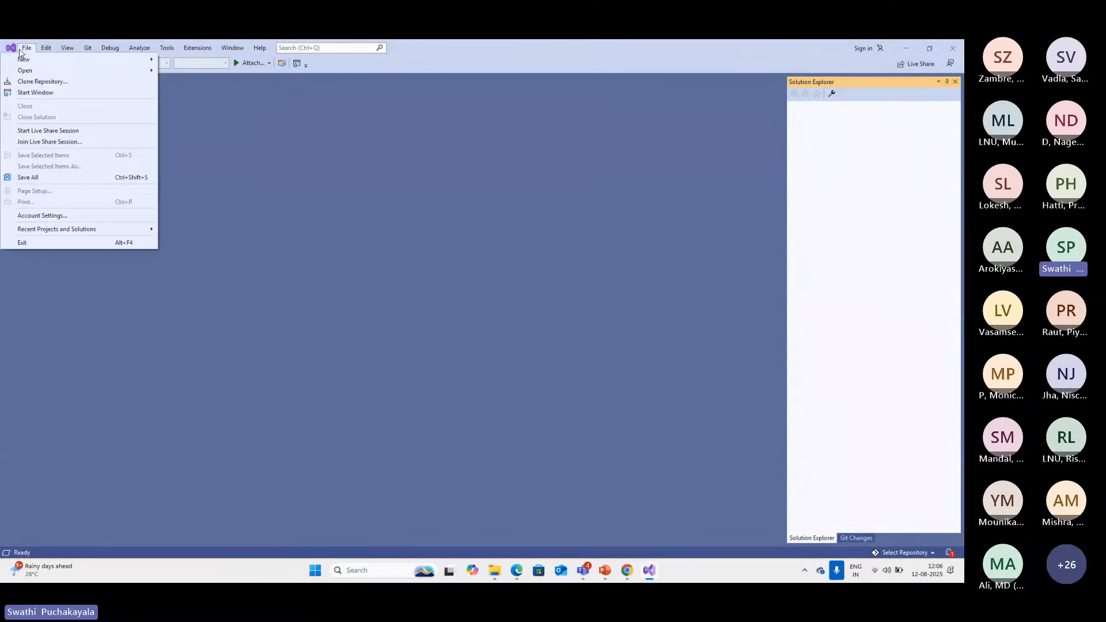
{"action": "mouse_move", "coordinate": [60, 64]}
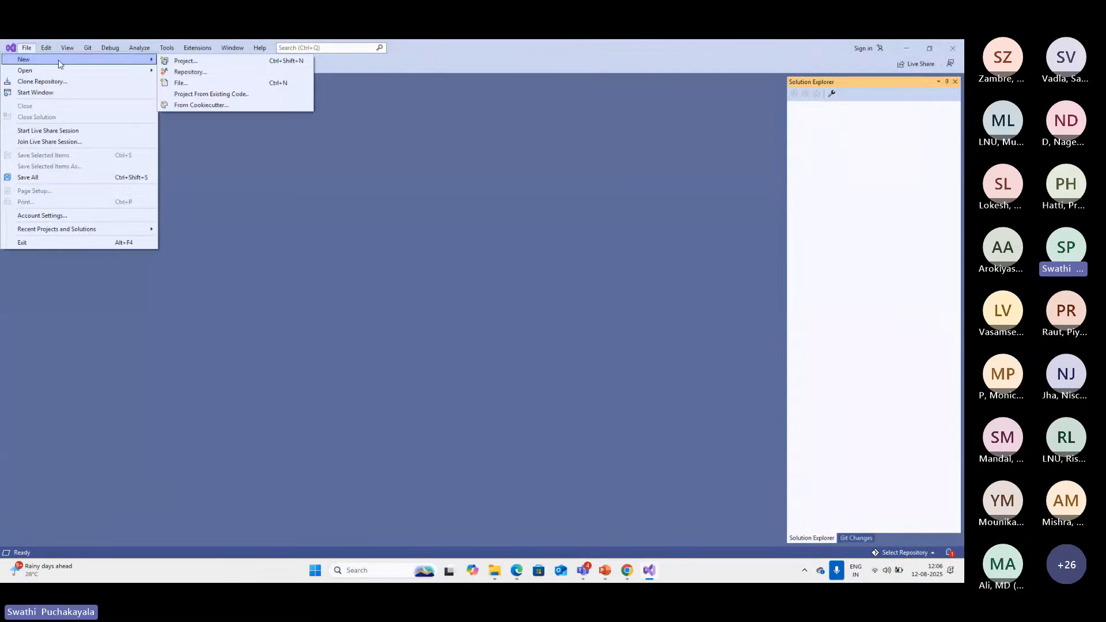
{"action": "left_click", "coordinate": [203, 71]}
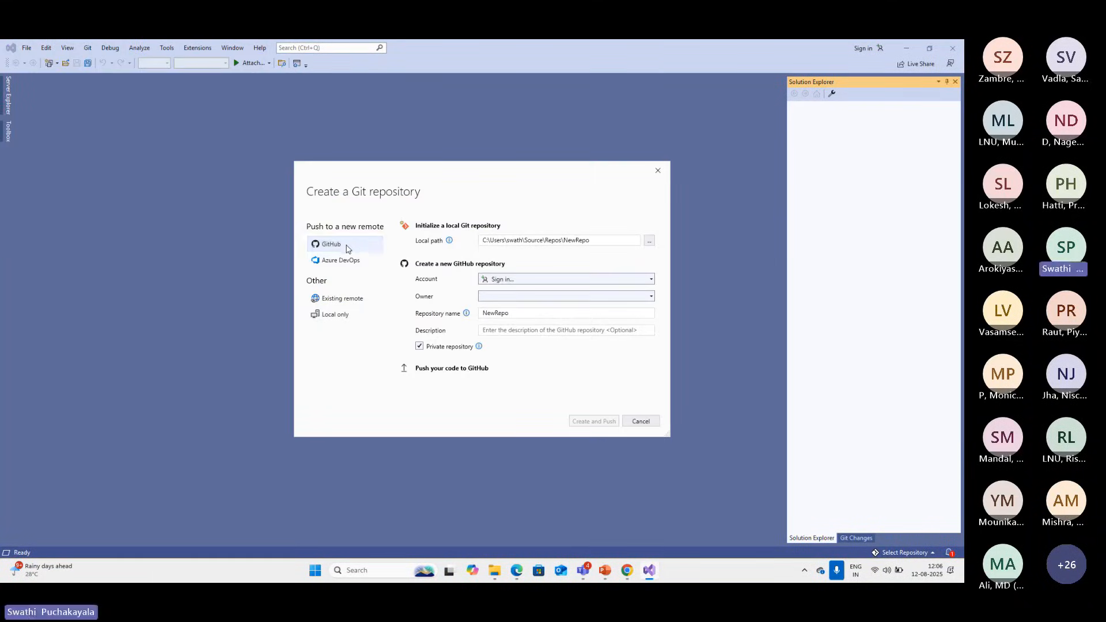
{"action": "left_click", "coordinate": [340, 264]}
{"action": "left_click", "coordinate": [327, 248]}
{"action": "left_click", "coordinate": [332, 264]}
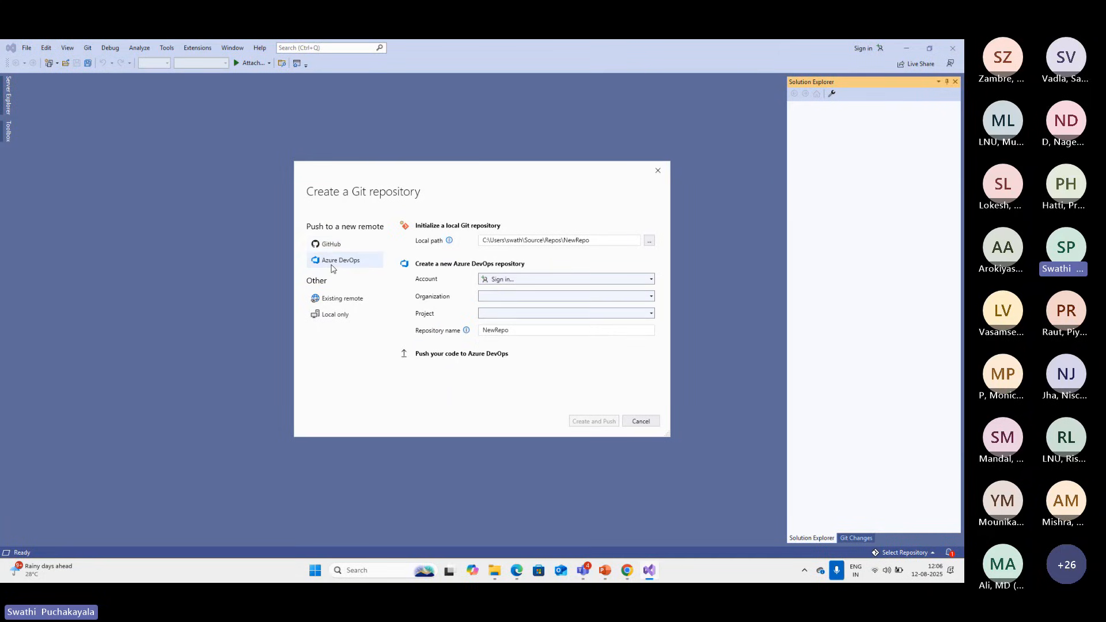
Compare the GitHub, Azure DevOps, local-only and existing-remote options for a new Git repository, then close the setup without creating one
{"action": "left_click", "coordinate": [333, 248]}
{"action": "left_click", "coordinate": [340, 263]}
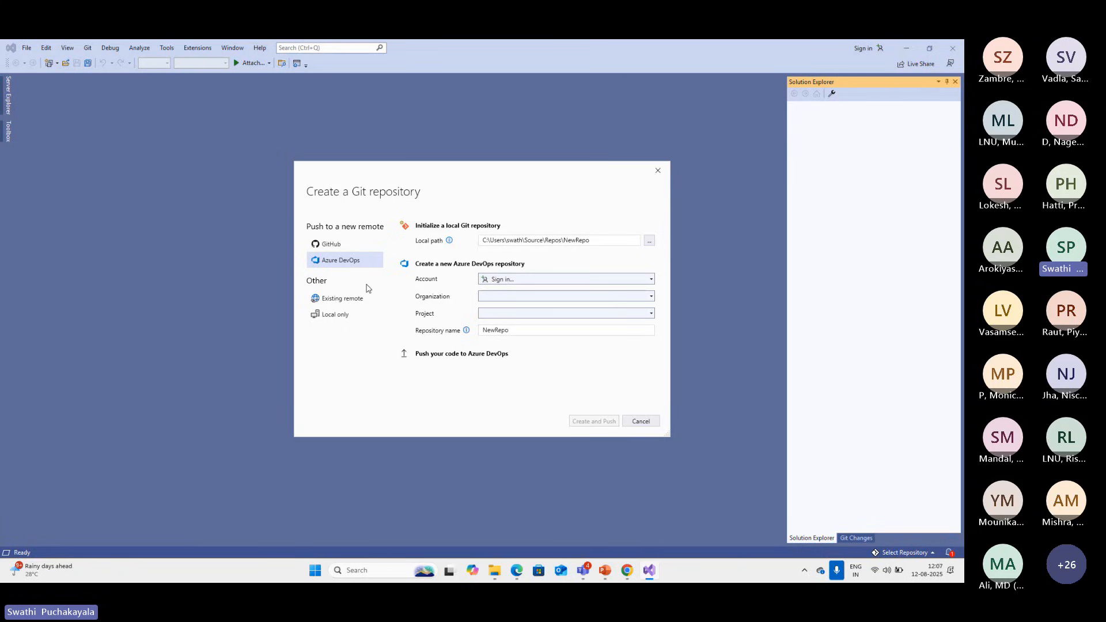
{"action": "left_click", "coordinate": [344, 317]}
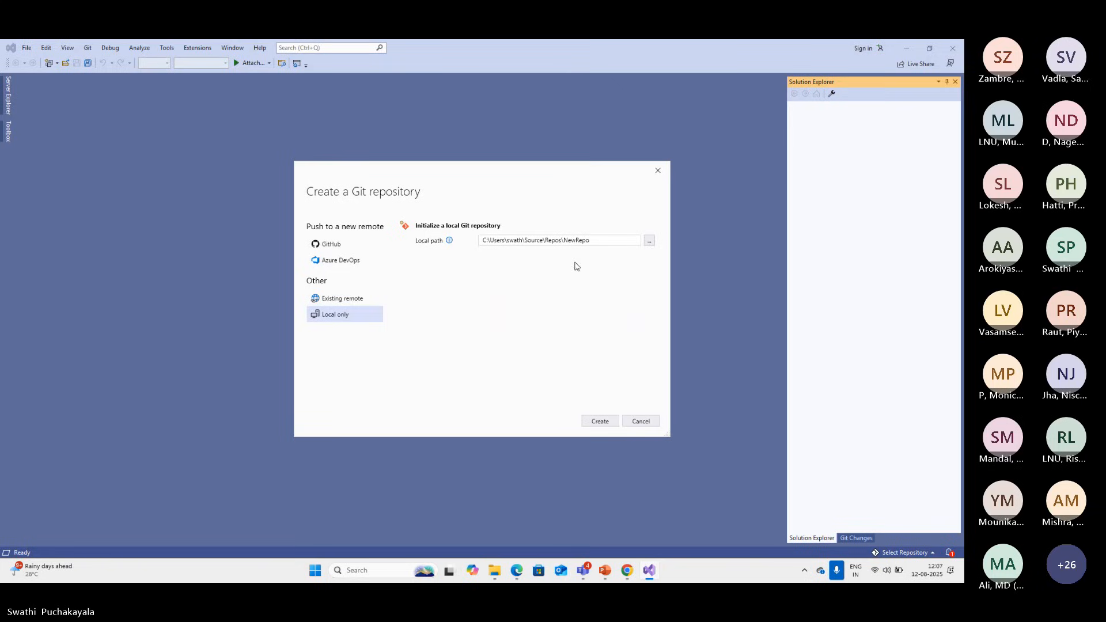
{"action": "left_click", "coordinate": [356, 301]}
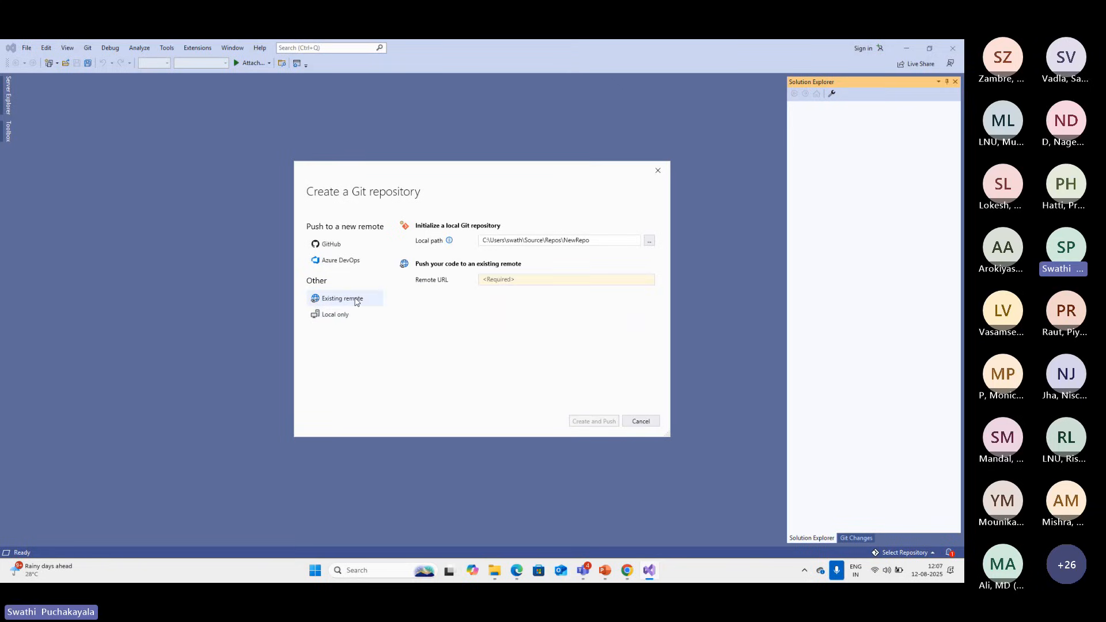
{"action": "left_click", "coordinate": [658, 172]}
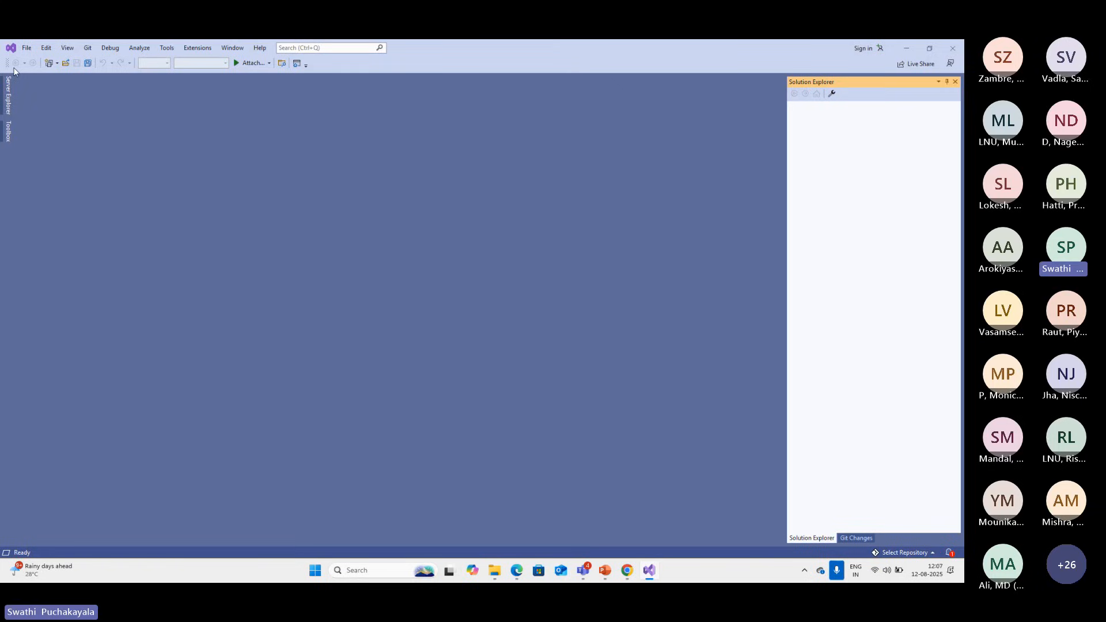
Open the setup for creating a new project
{"action": "left_click", "coordinate": [27, 48]}
{"action": "mouse_move", "coordinate": [30, 59]}
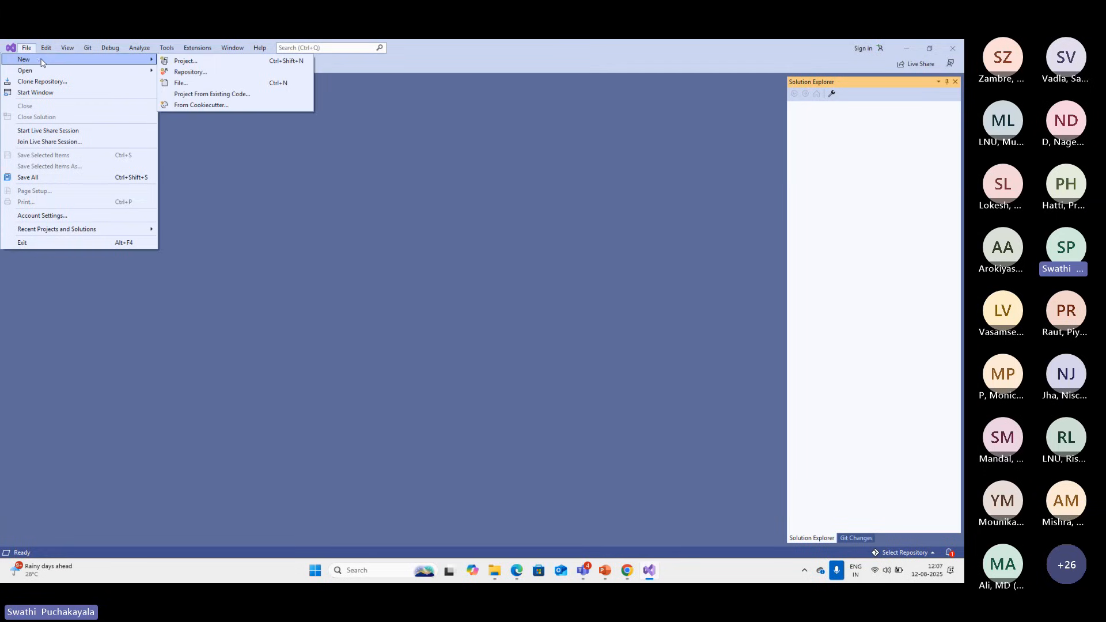
{"action": "left_click", "coordinate": [186, 60]}
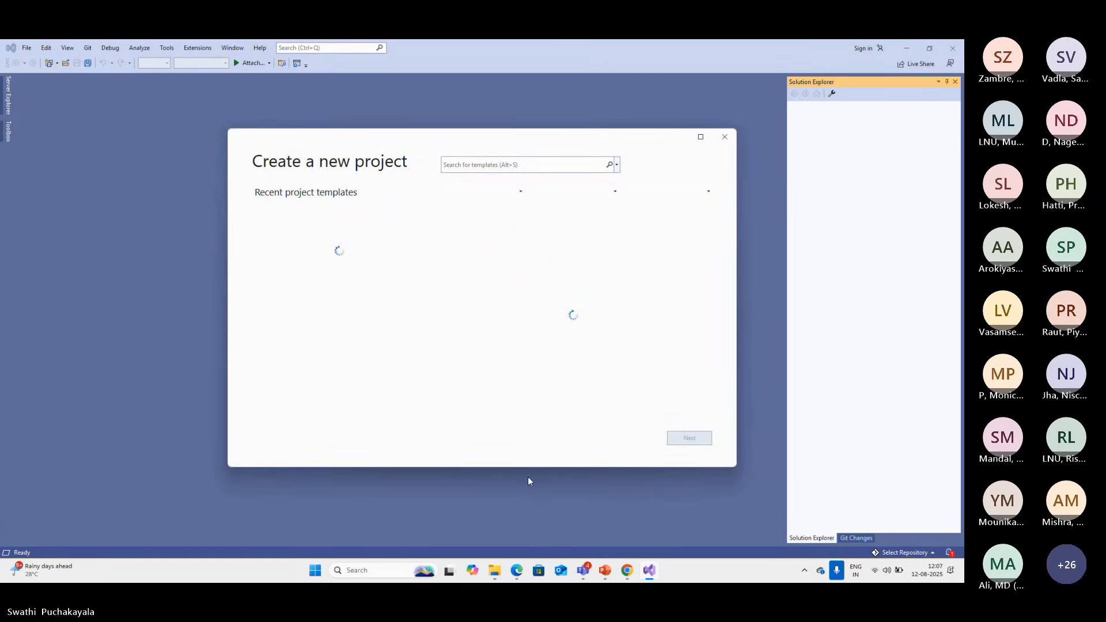
Switch to the Azure portal, check the notification on the TestVMGroup deletion, and return to Visual Studio
{"action": "left_click", "coordinate": [627, 581]}
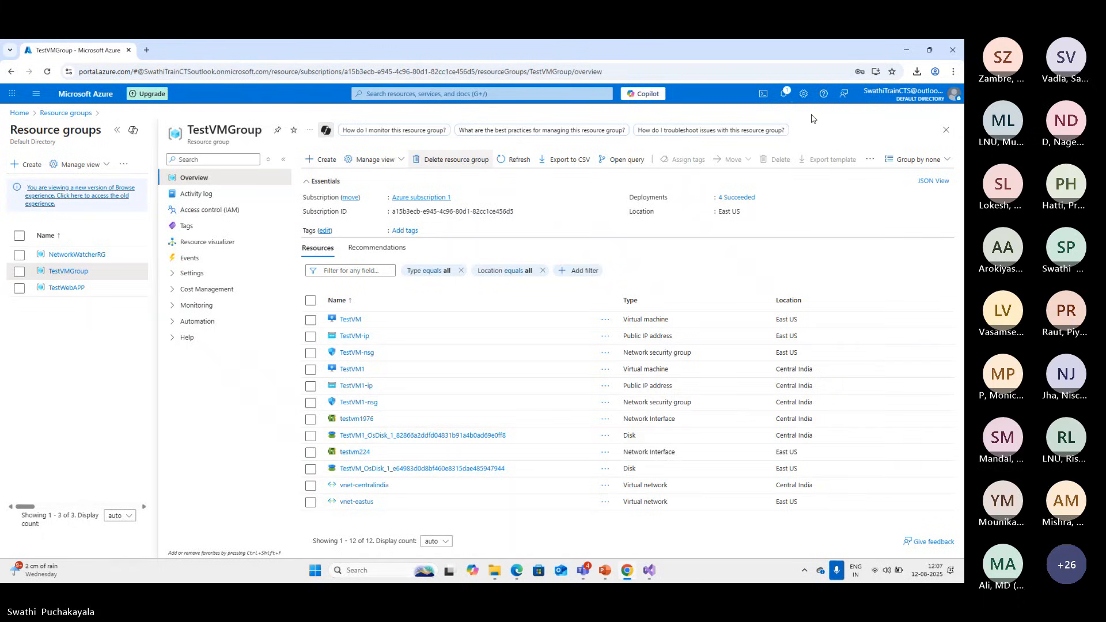
{"action": "left_click", "coordinate": [784, 93]}
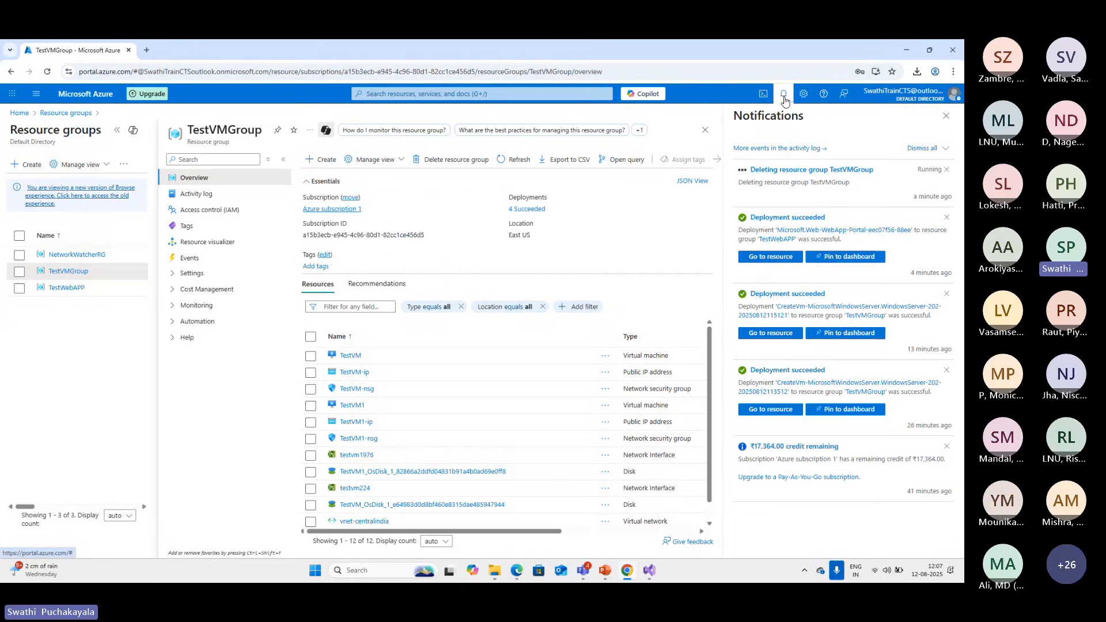
{"action": "left_click", "coordinate": [906, 50]}
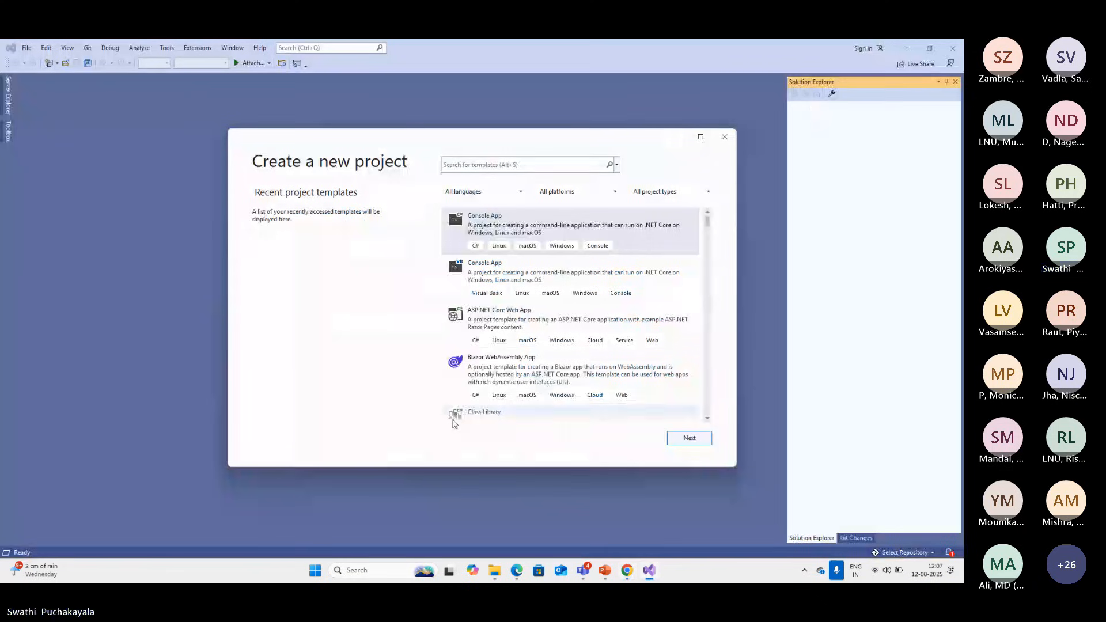
Choose the C# ASP.NET Core Web App template for the new project and continue to its configuration
{"action": "scroll", "coordinate": [552, 376], "scroll_direction": "down", "scroll_amount": 1}
{"action": "scroll", "coordinate": [553, 376], "scroll_direction": "up", "scroll_amount": 2}
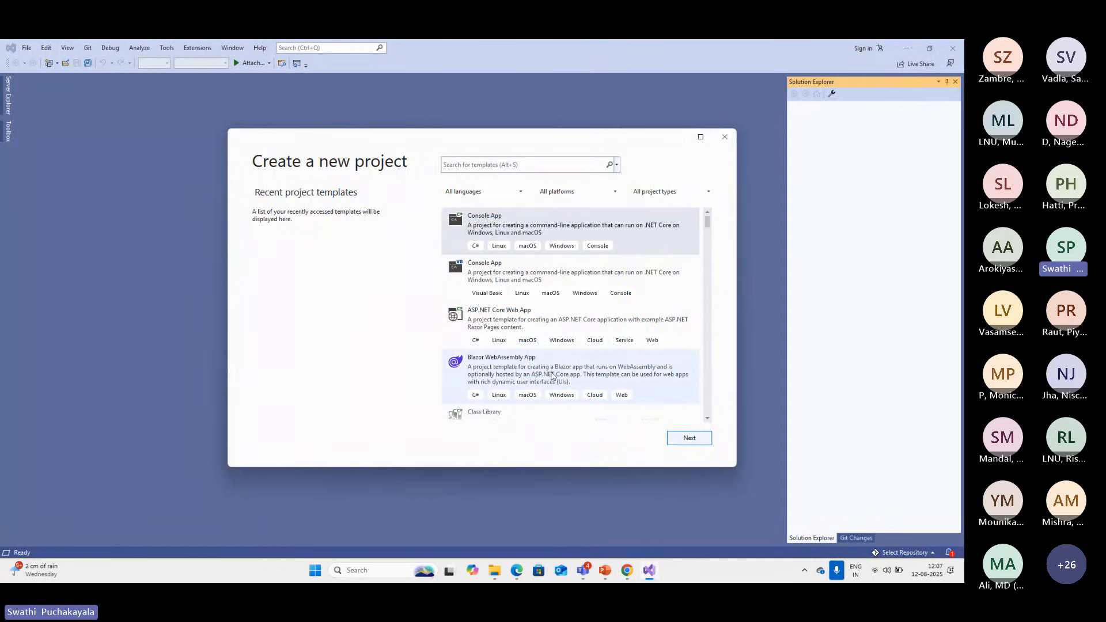
{"action": "scroll", "coordinate": [553, 376], "scroll_direction": "down", "scroll_amount": 4}
{"action": "scroll", "coordinate": [553, 376], "scroll_direction": "up", "scroll_amount": 3}
{"action": "left_click", "coordinate": [500, 295]}
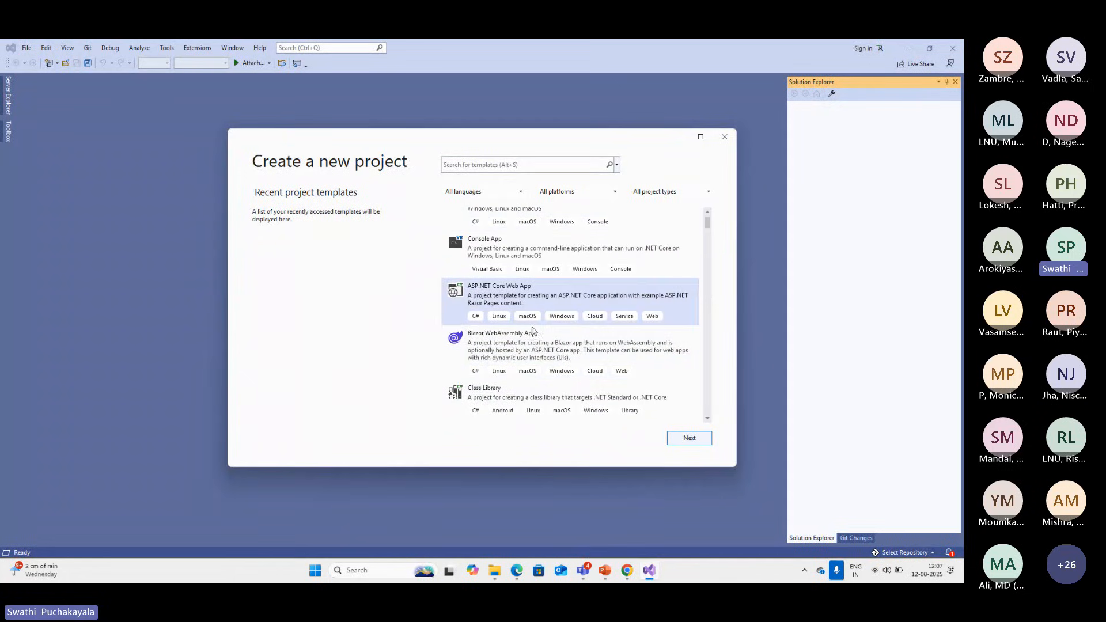
{"action": "left_click", "coordinate": [690, 438]}
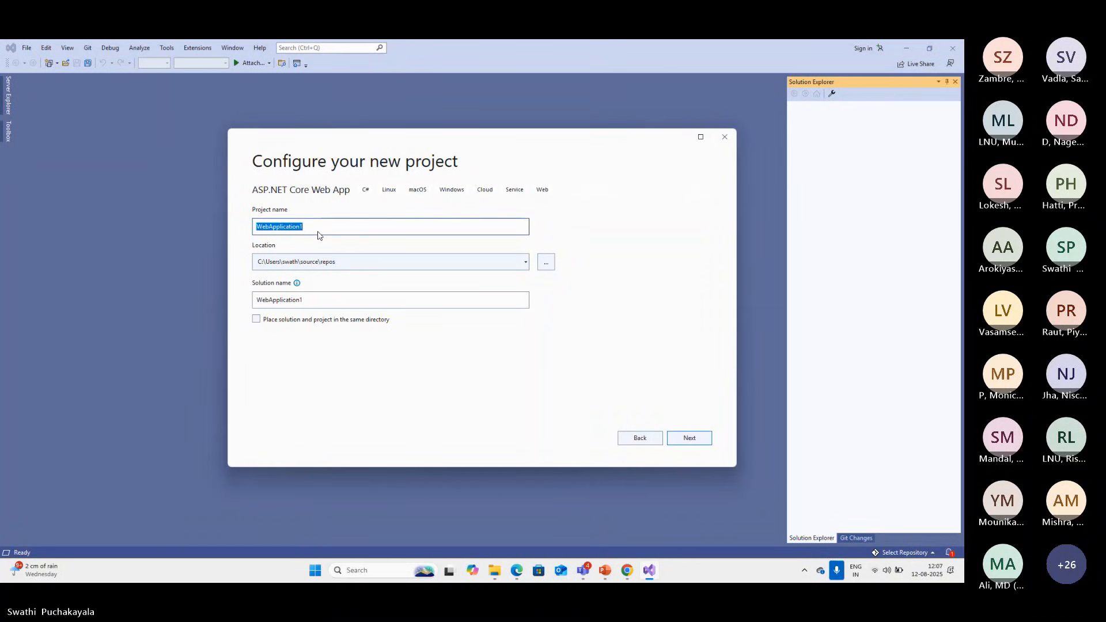
Create the project as TestWebAPPfromVS with .NET 6.0 (Long-term support), no authentication and HTTPS, and close its overview page
{"action": "type", "text": "TestWebAPP"}
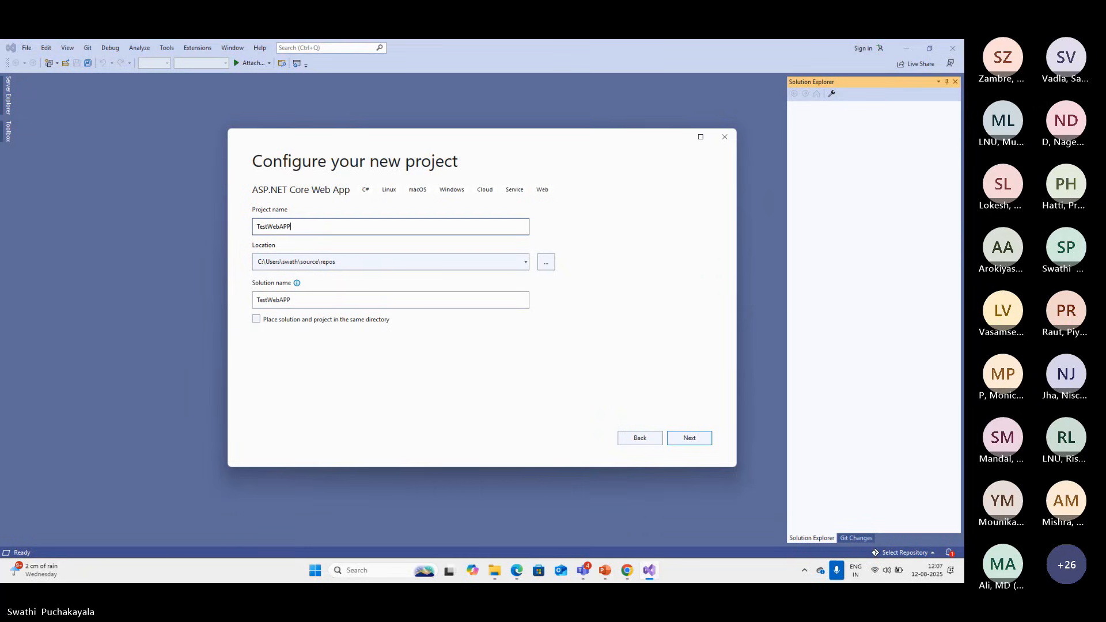
{"action": "type", "text": "fromVS"}
{"action": "left_click", "coordinate": [689, 438]}
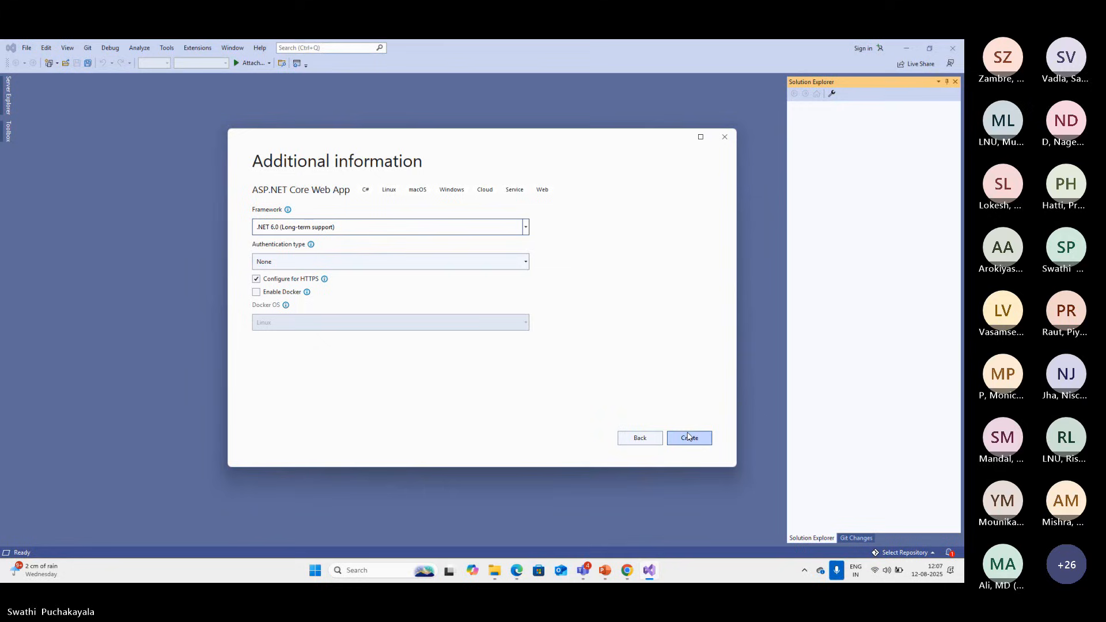
{"action": "left_click", "coordinate": [689, 437]}
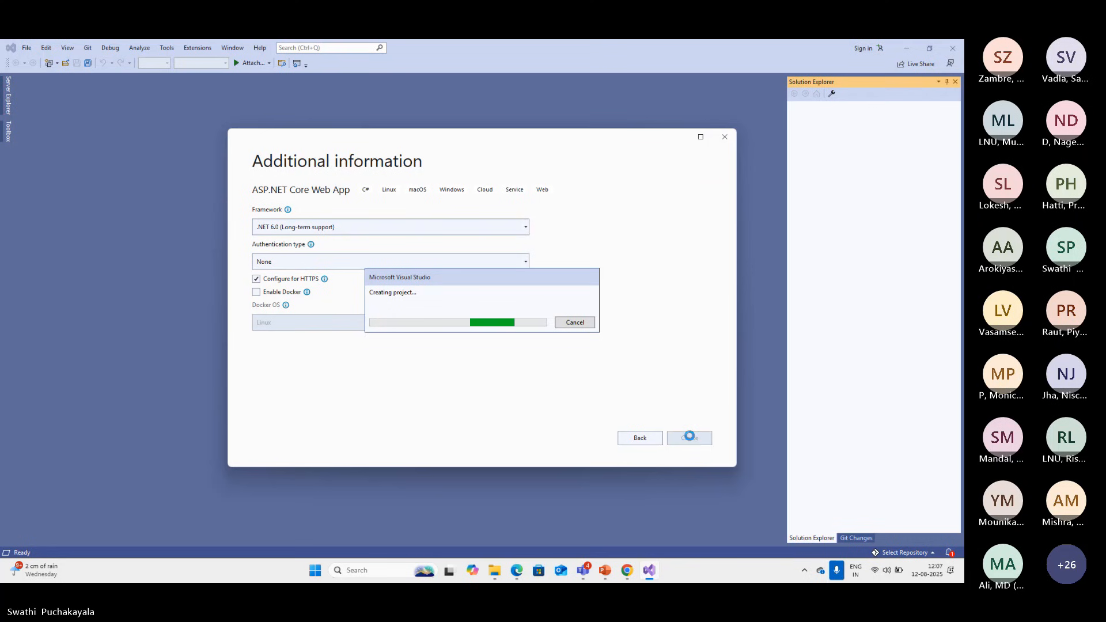
{"action": "left_click", "coordinate": [632, 578]}
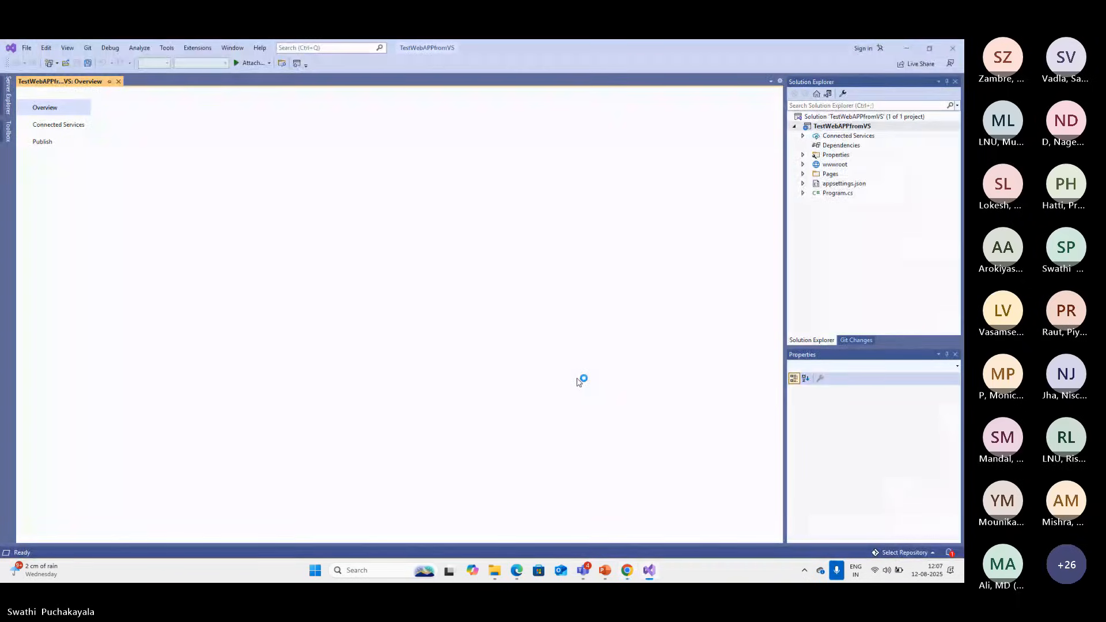
{"action": "left_click", "coordinate": [118, 83]}
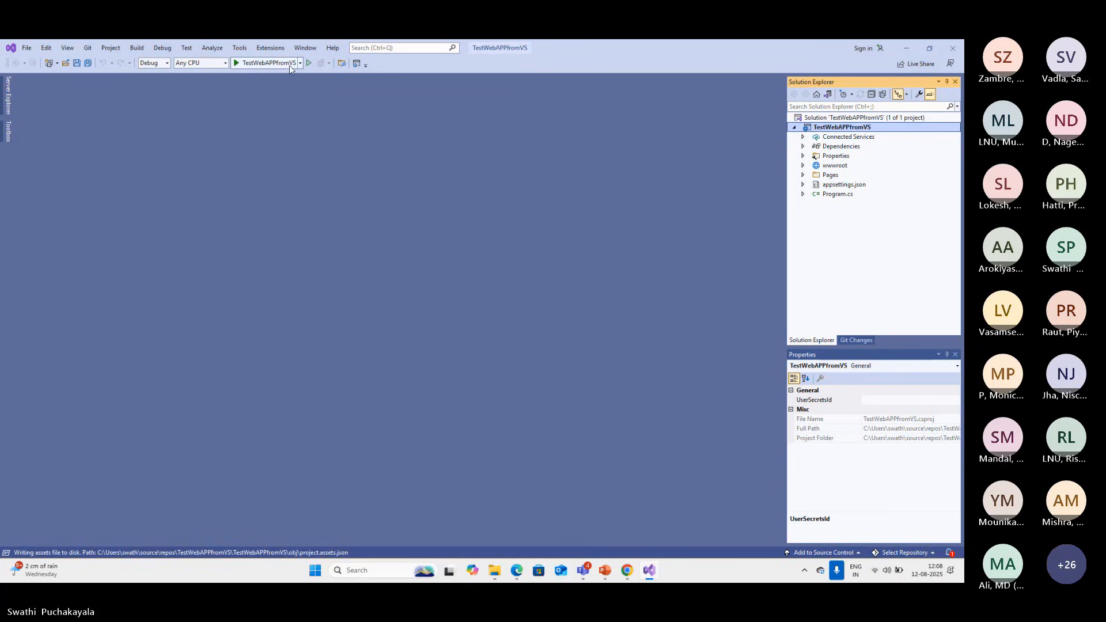
Run the TestWebAPPfromVS project in Debug configuration, trusting and installing the localhost development certificate
{"action": "left_click", "coordinate": [265, 64]}
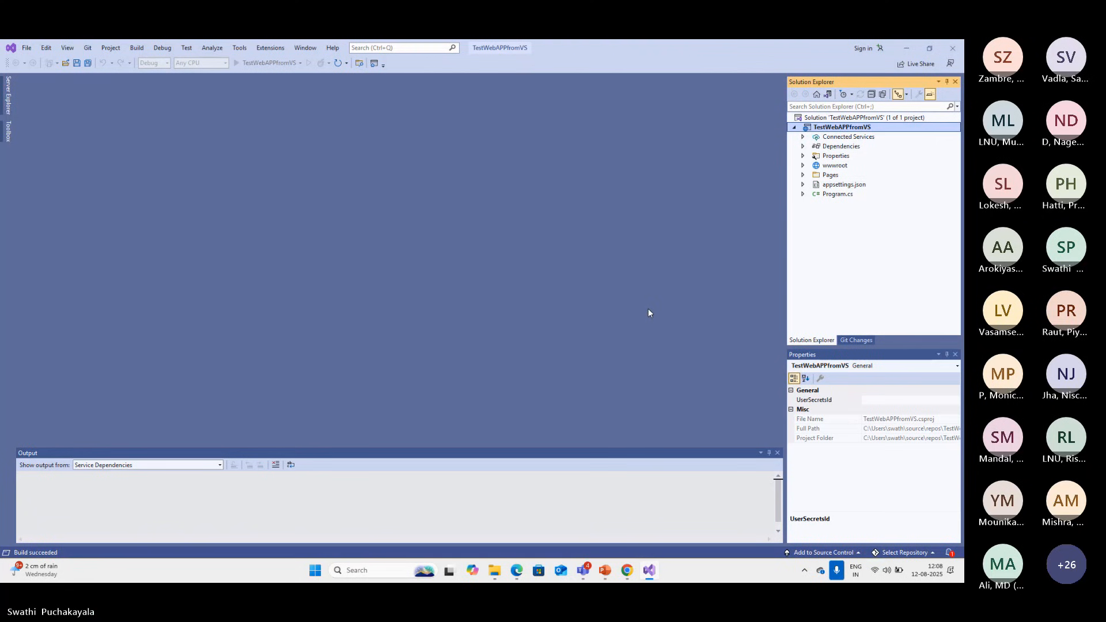
{"action": "left_click", "coordinate": [516, 333]}
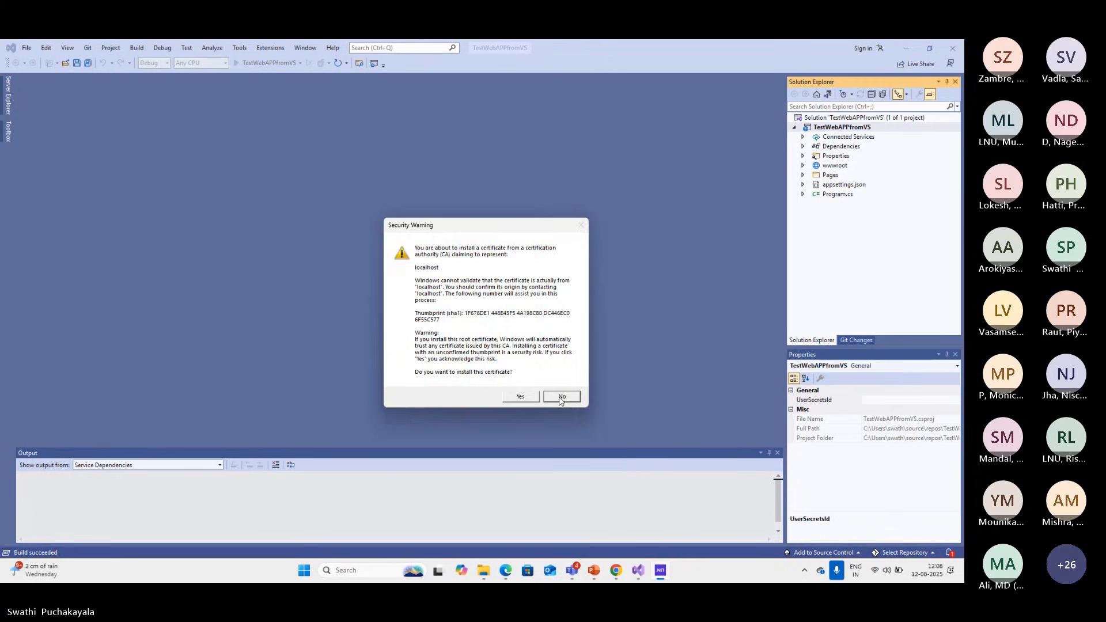
{"action": "left_click", "coordinate": [526, 398]}
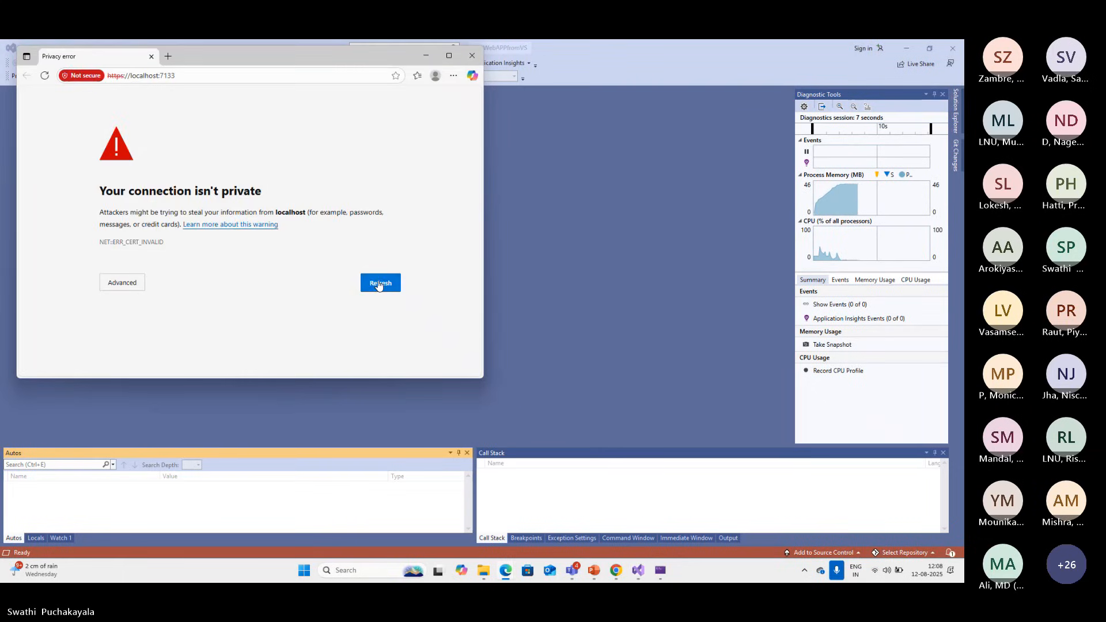
{"action": "left_click", "coordinate": [131, 75]}
{"action": "left_click", "coordinate": [125, 77]}
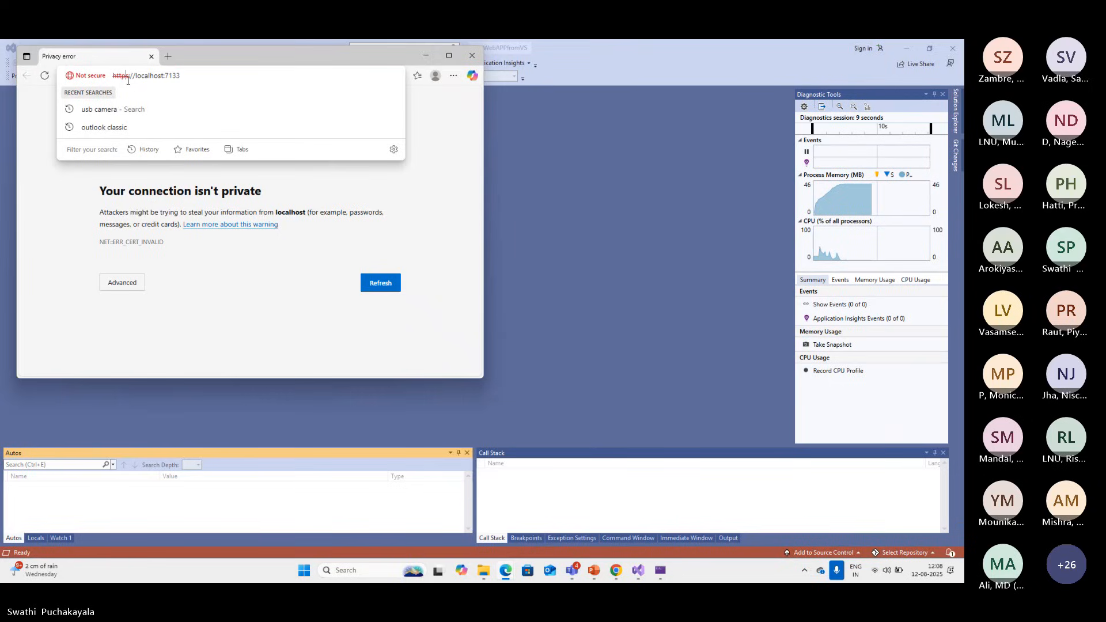
{"action": "key", "text": "BackSpace"}
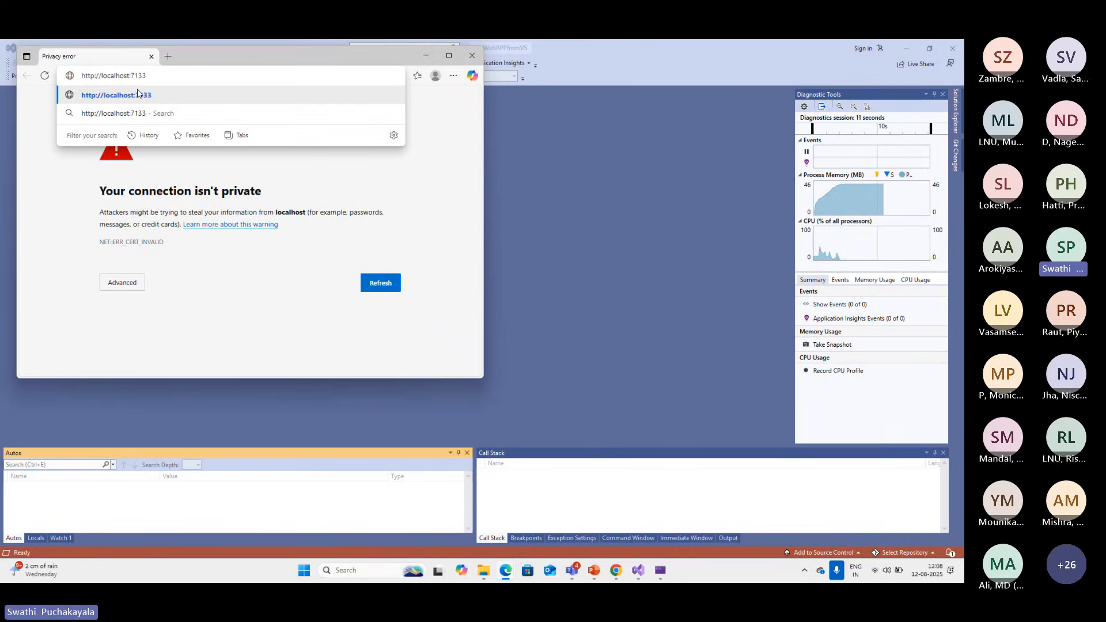
{"action": "key", "text": "Return"}
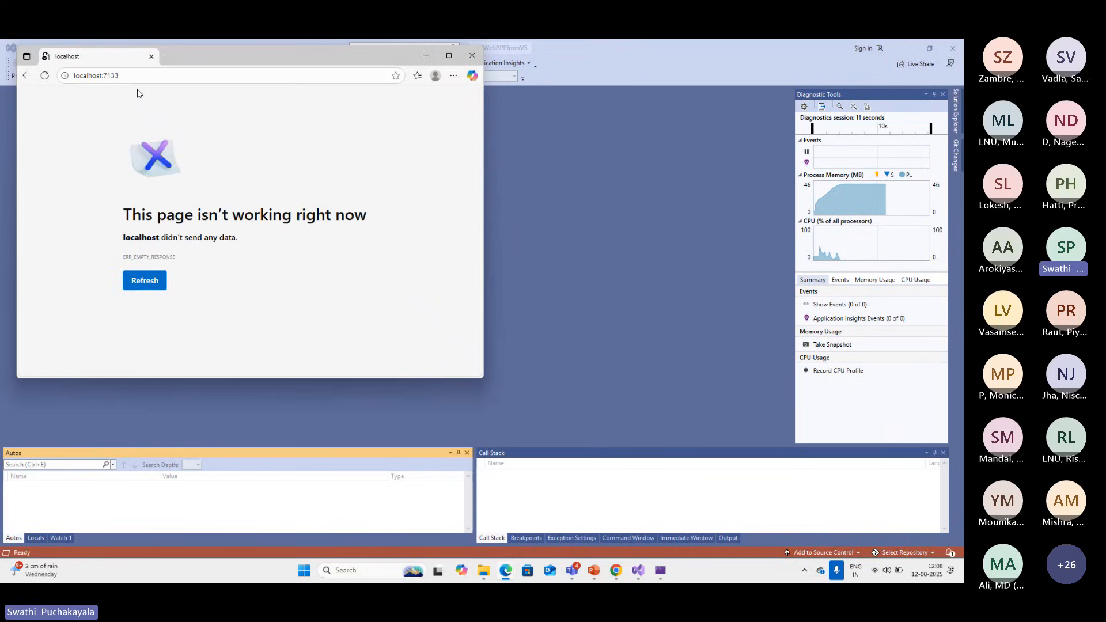
{"action": "left_click", "coordinate": [472, 55]}
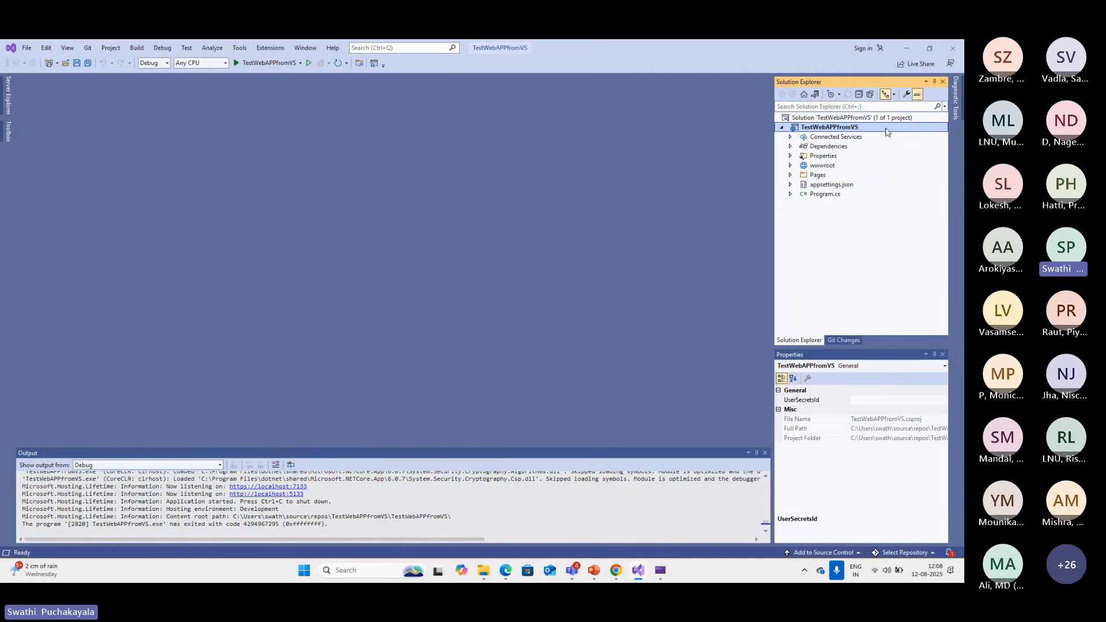
Open the TestWebAPPfromVS project properties and look through the Application settings and the Build sections down to Advanced
{"action": "right_click", "coordinate": [885, 128]}
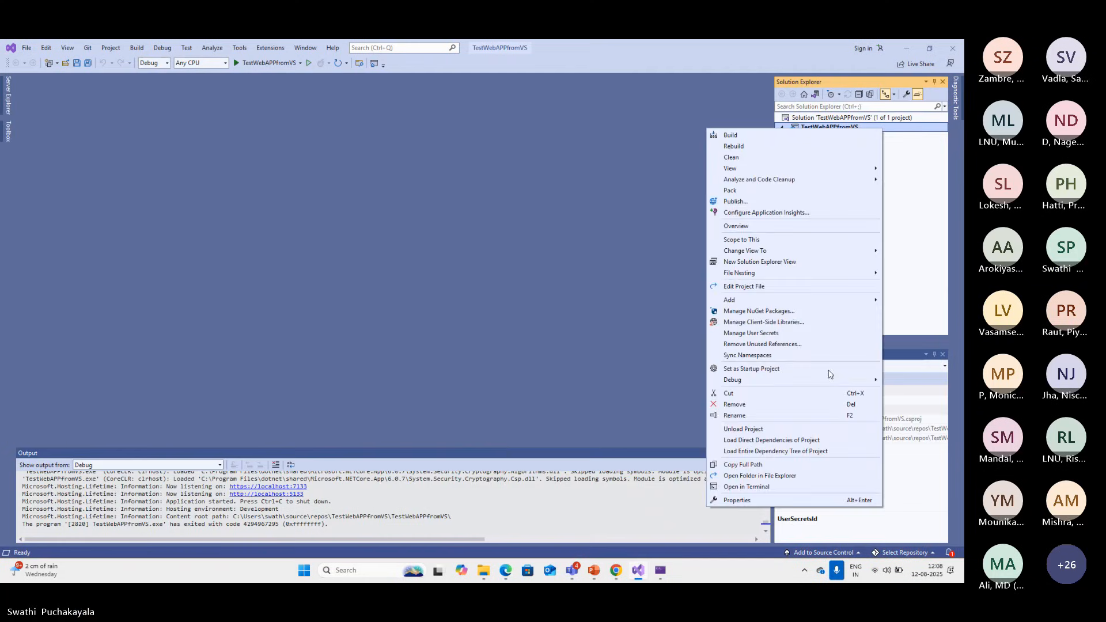
{"action": "left_click", "coordinate": [743, 499]}
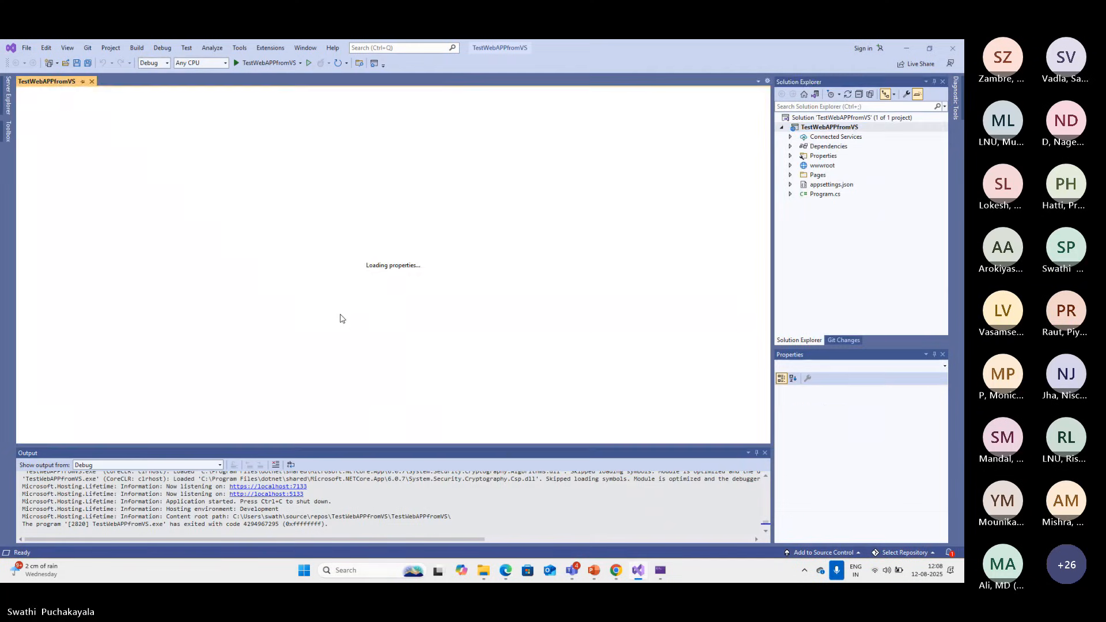
{"action": "scroll", "coordinate": [453, 357], "scroll_direction": "down", "scroll_amount": 5}
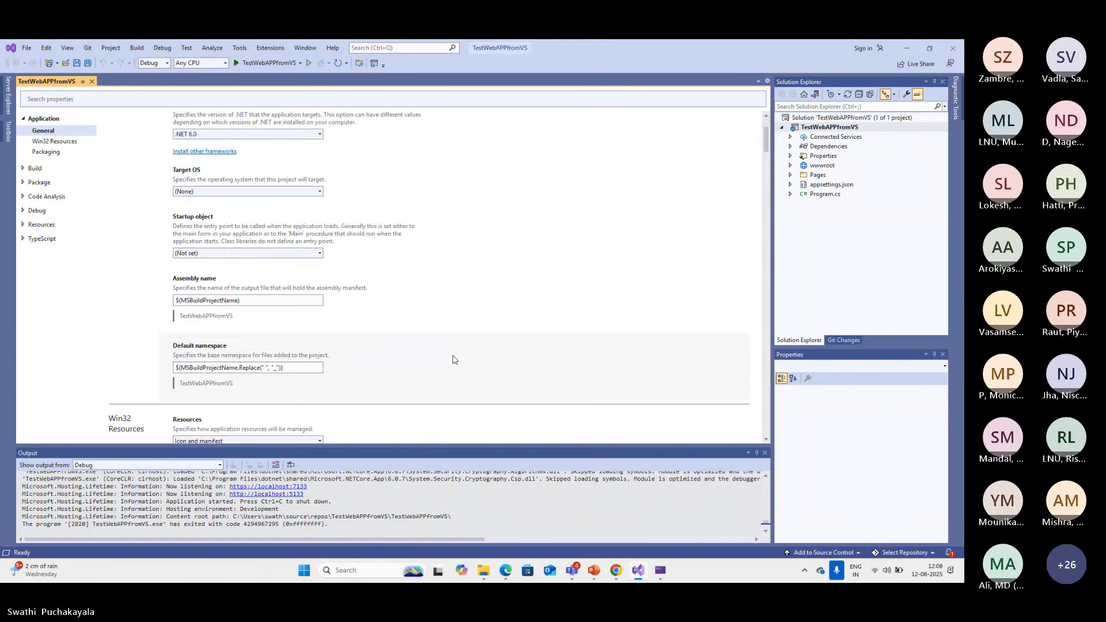
{"action": "scroll", "coordinate": [453, 360], "scroll_direction": "down", "scroll_amount": 10}
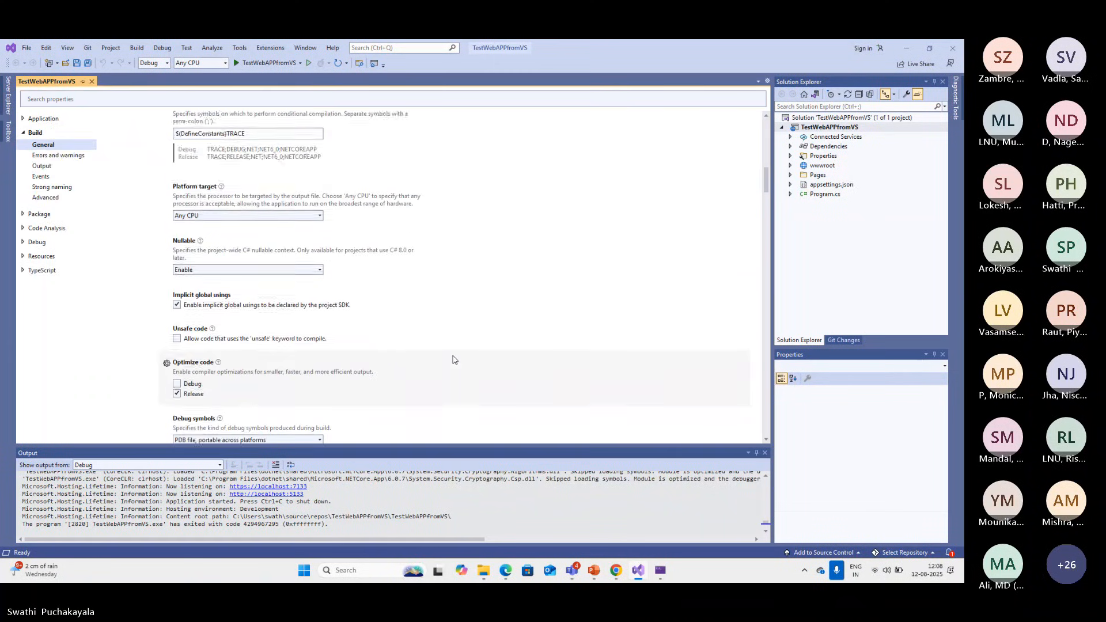
{"action": "scroll", "coordinate": [453, 360], "scroll_direction": "down", "scroll_amount": 10}
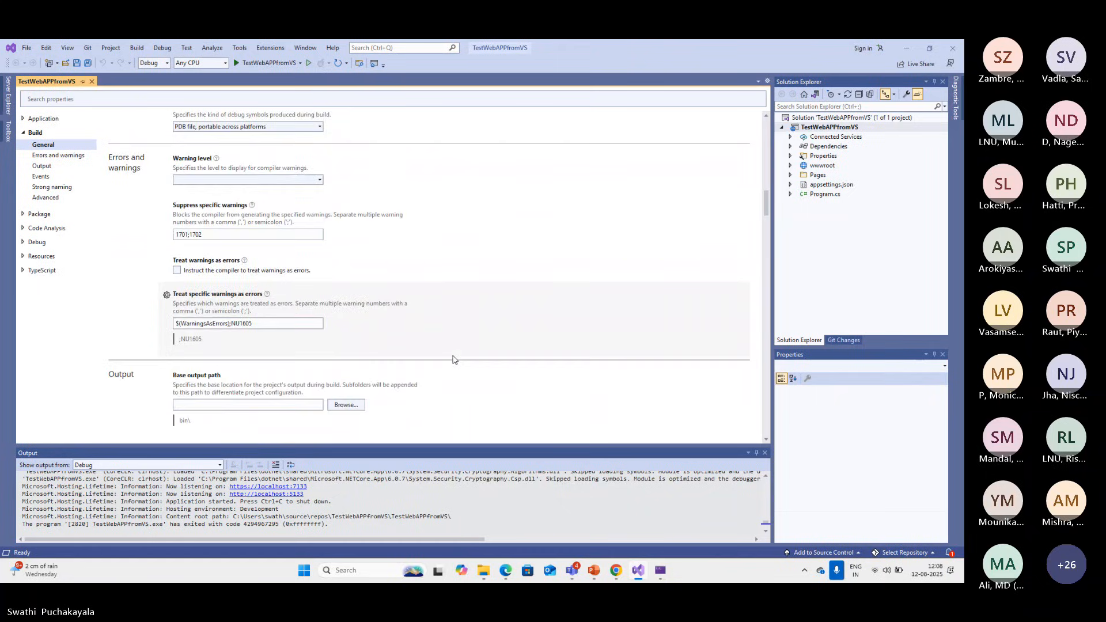
{"action": "scroll", "coordinate": [453, 360], "scroll_direction": "down", "scroll_amount": 3}
{"action": "scroll", "coordinate": [452, 359], "scroll_direction": "down", "scroll_amount": 6}
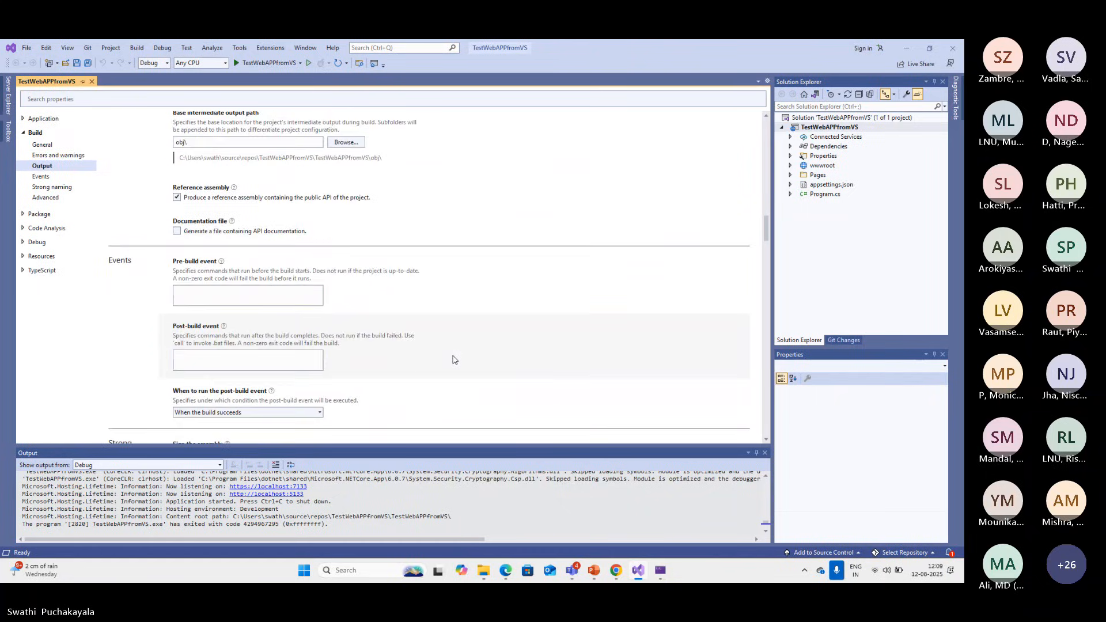
{"action": "scroll", "coordinate": [489, 352], "scroll_direction": "down", "scroll_amount": 2}
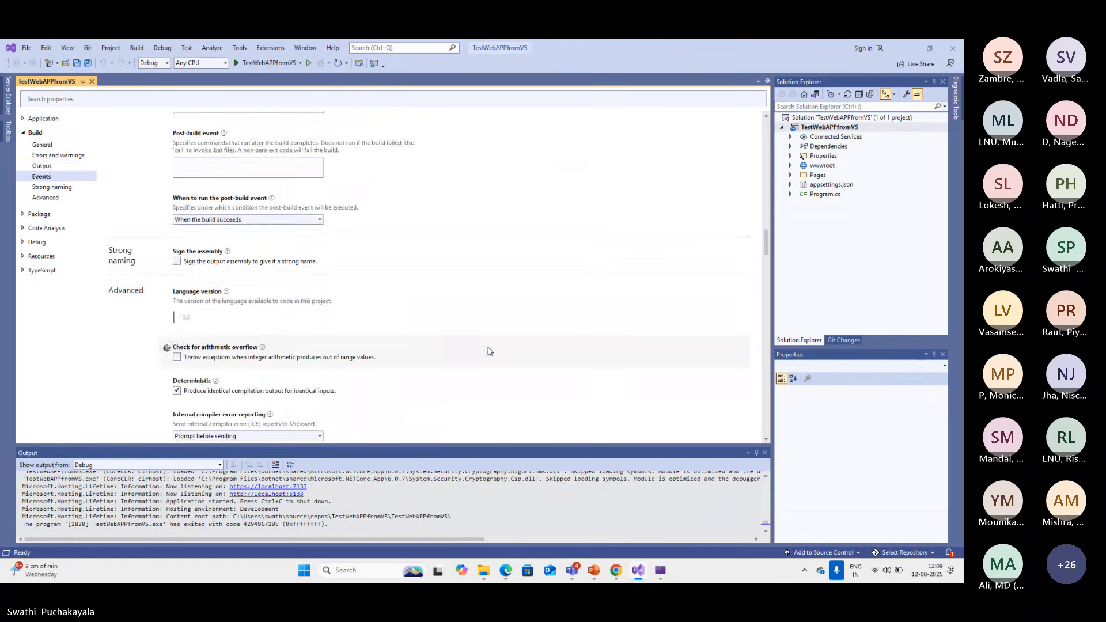
{"action": "scroll", "coordinate": [489, 351], "scroll_direction": "down", "scroll_amount": 7}
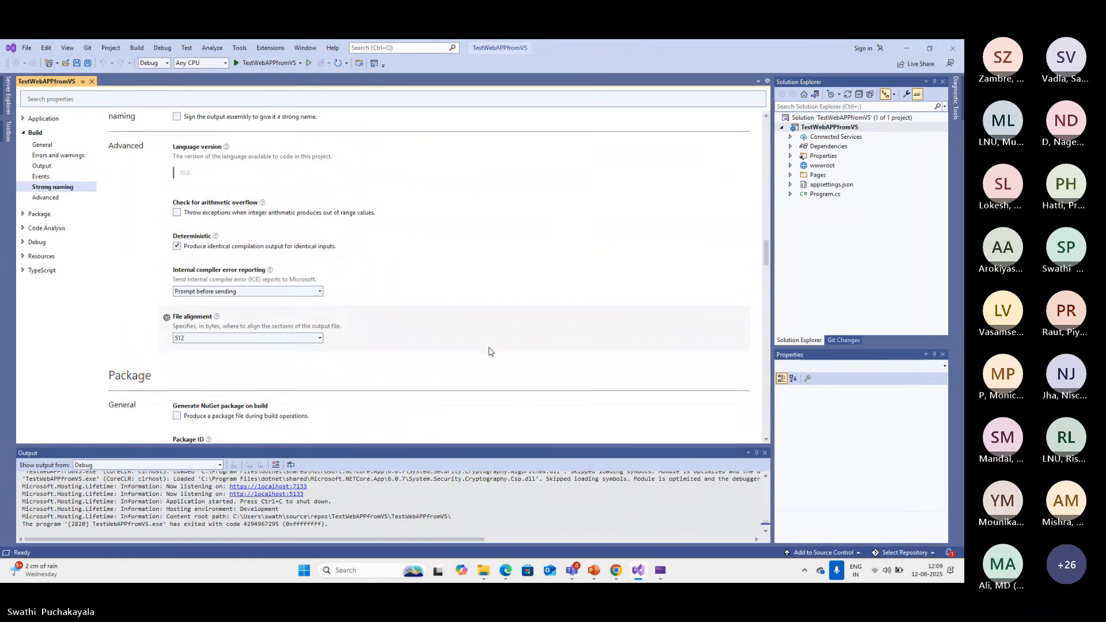
Review the Build properties again from General through Errors and warnings, Output and Events
{"action": "left_click", "coordinate": [45, 145]}
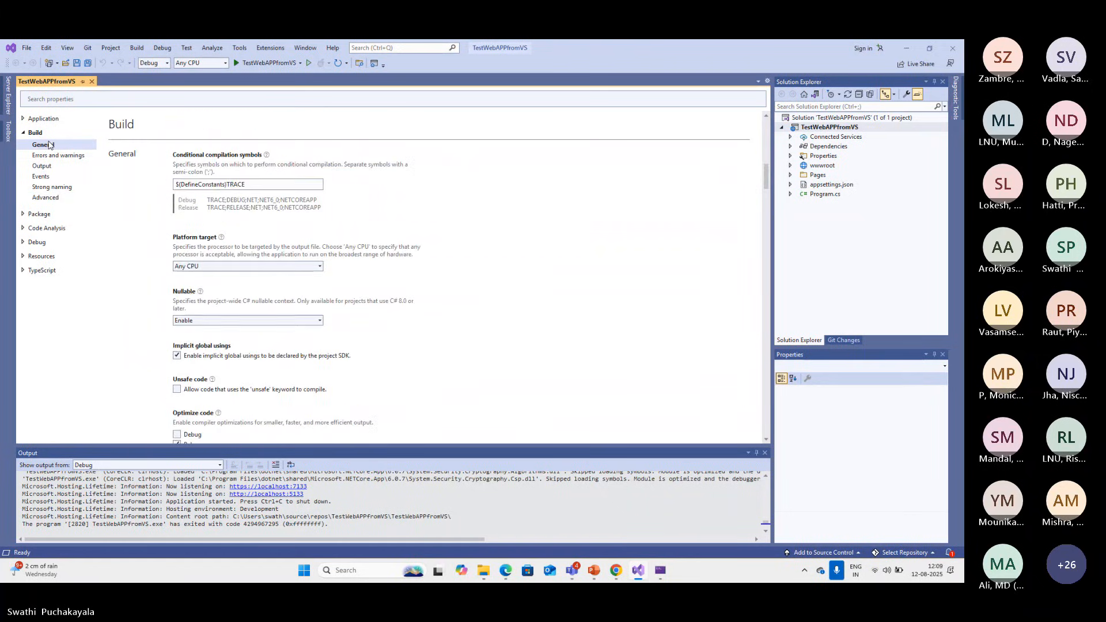
{"action": "scroll", "coordinate": [331, 279], "scroll_direction": "down", "scroll_amount": 6}
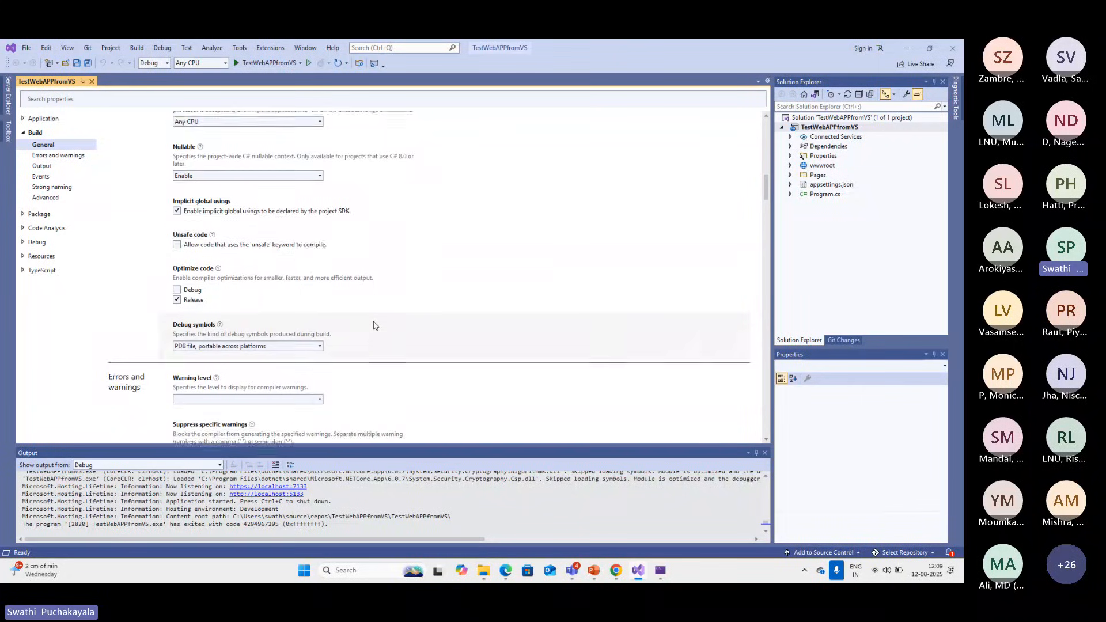
{"action": "scroll", "coordinate": [374, 326], "scroll_direction": "down", "scroll_amount": 2}
{"action": "scroll", "coordinate": [374, 326], "scroll_direction": "down", "scroll_amount": 7}
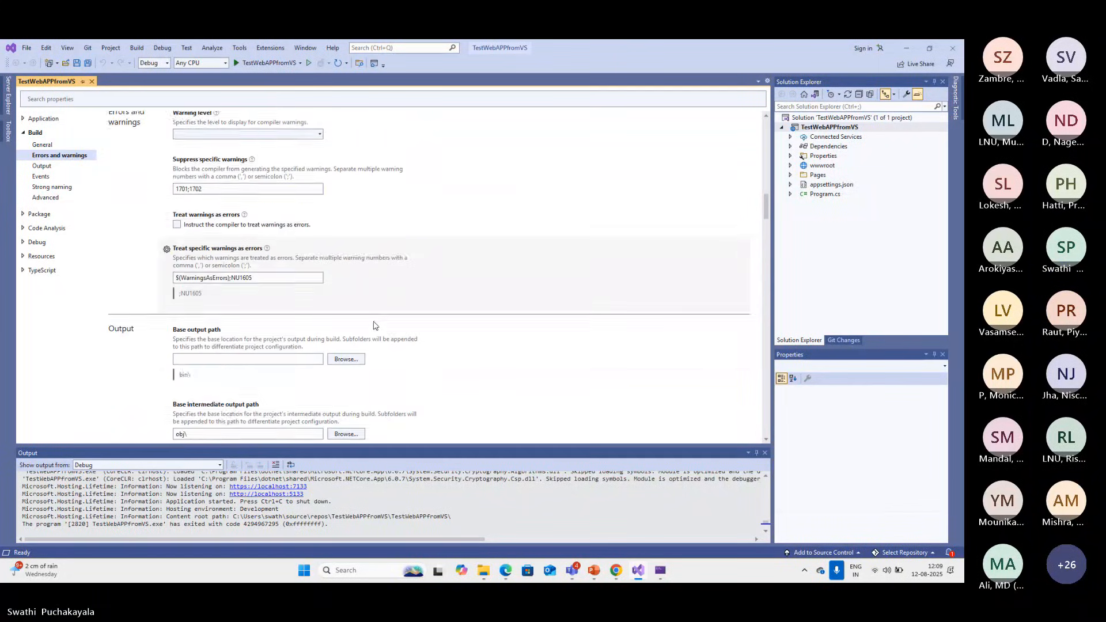
{"action": "scroll", "coordinate": [375, 326], "scroll_direction": "down", "scroll_amount": 5}
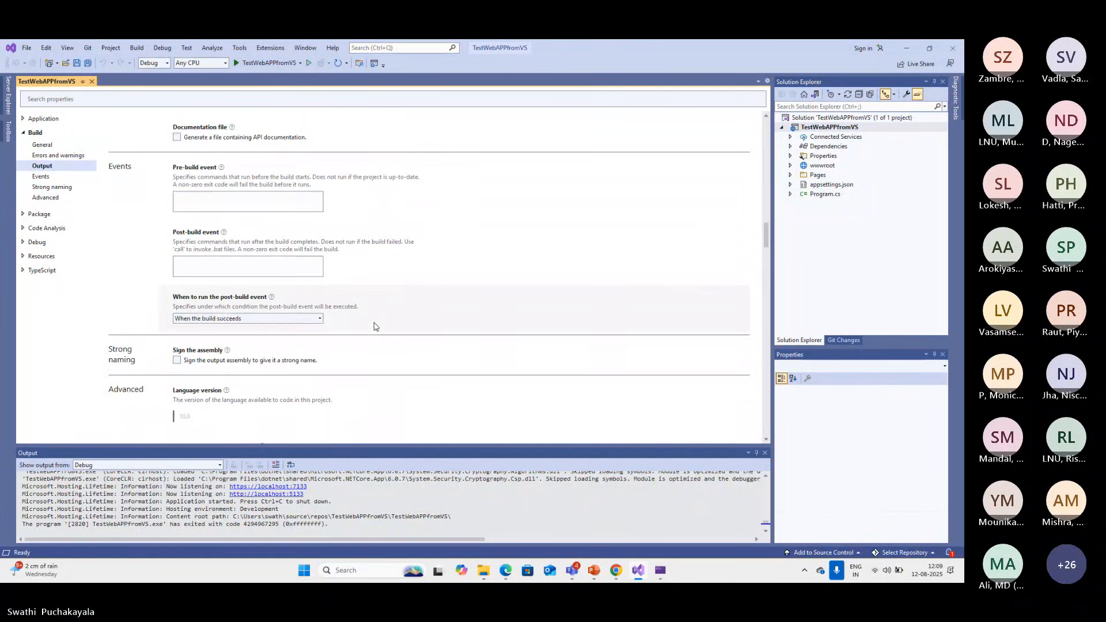
Go through the project properties again from the Application general settings down to the TypeScript output settings
{"action": "left_click", "coordinate": [51, 120]}
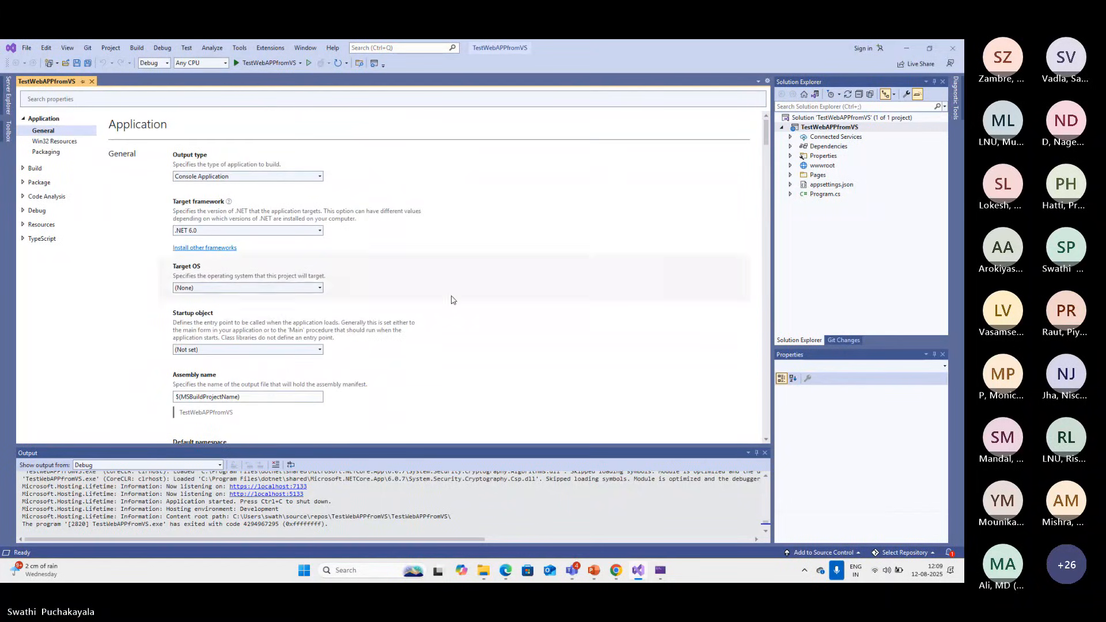
{"action": "scroll", "coordinate": [471, 329], "scroll_direction": "down", "scroll_amount": 7}
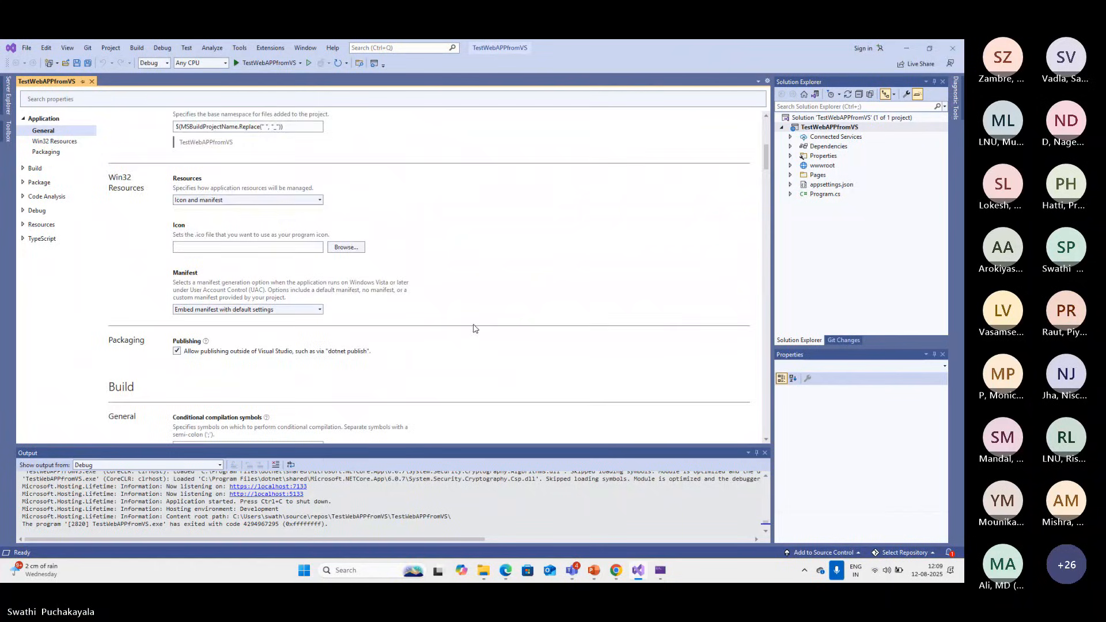
{"action": "scroll", "coordinate": [474, 328], "scroll_direction": "down", "scroll_amount": 6}
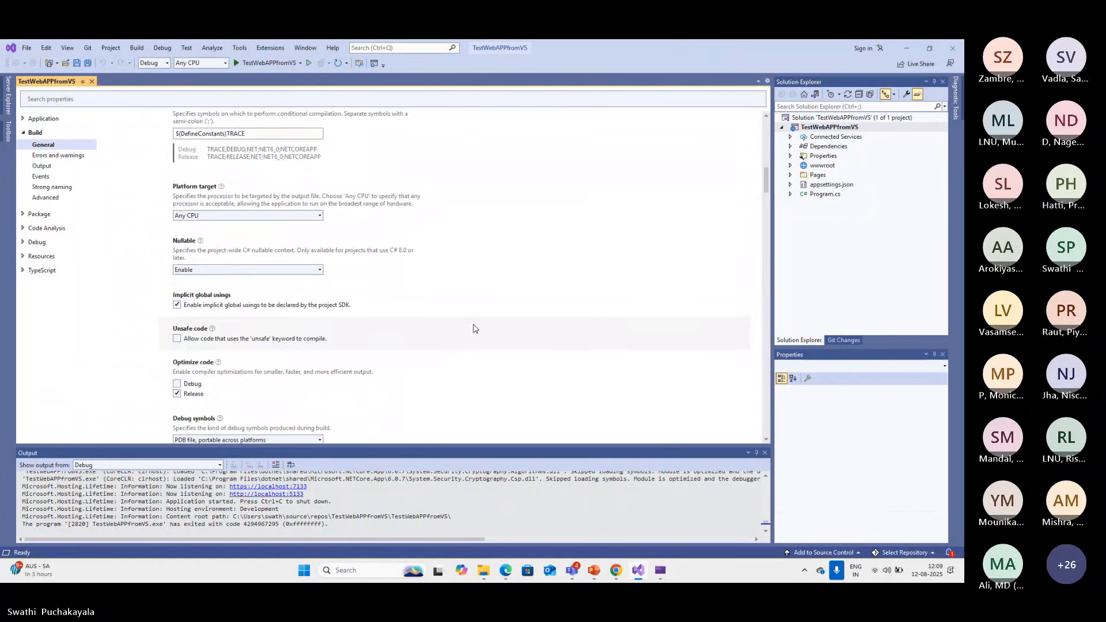
{"action": "scroll", "coordinate": [474, 329], "scroll_direction": "down", "scroll_amount": 3}
{"action": "scroll", "coordinate": [475, 328], "scroll_direction": "down", "scroll_amount": 3}
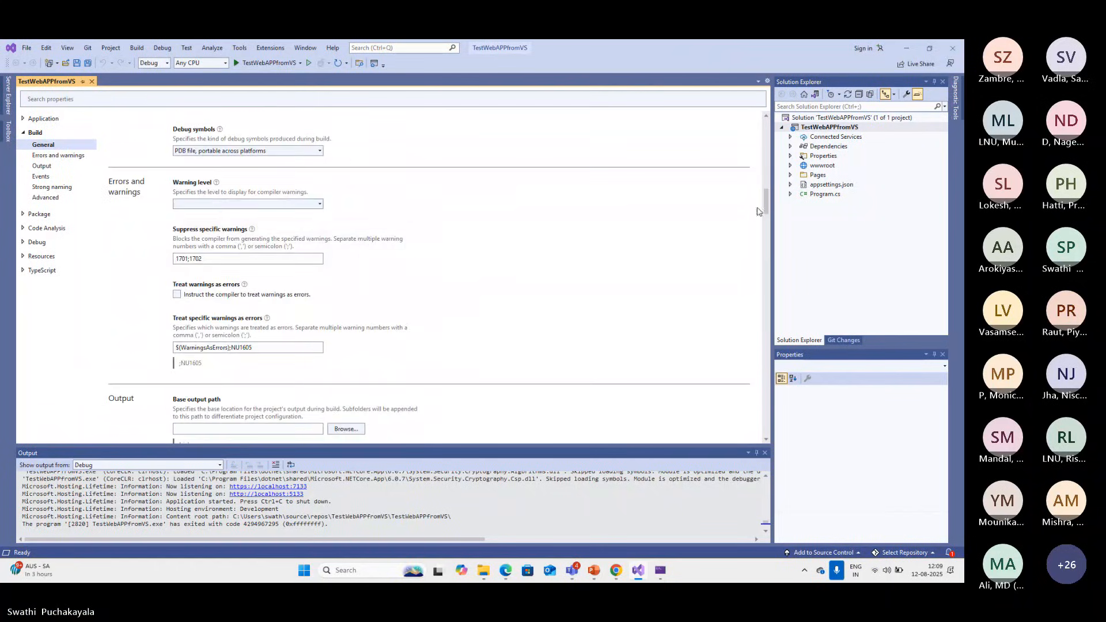
{"action": "left_click_drag", "start_coordinate": [766, 202], "coordinate": [748, 384]}
Search the project properties for "http", then clear the search
{"action": "left_click", "coordinate": [49, 102]}
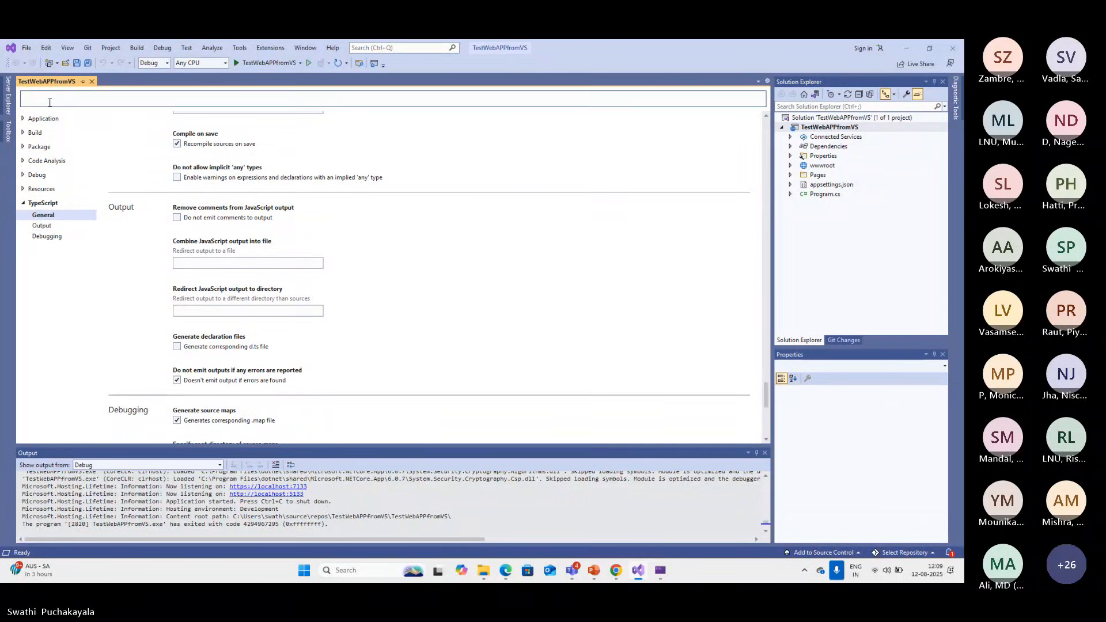
{"action": "type", "text": "http"}
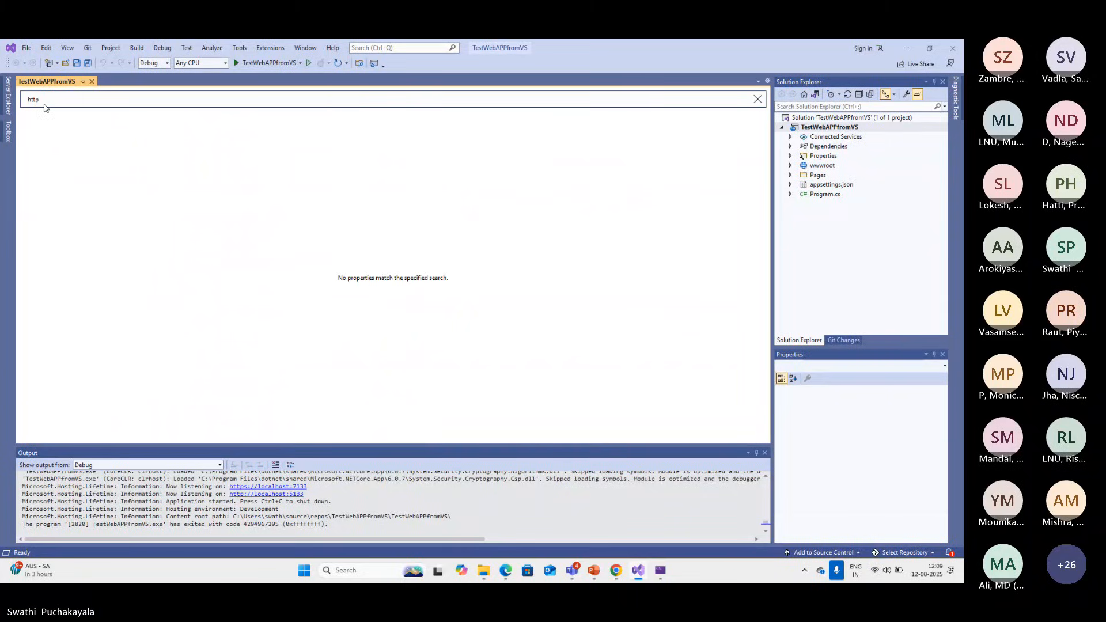
{"action": "key", "text": "BackSpace"}
{"action": "key", "text": "BackSpace"}
{"action": "key", "text": "BackSpace"}
{"action": "key", "text": "BackSpace"}
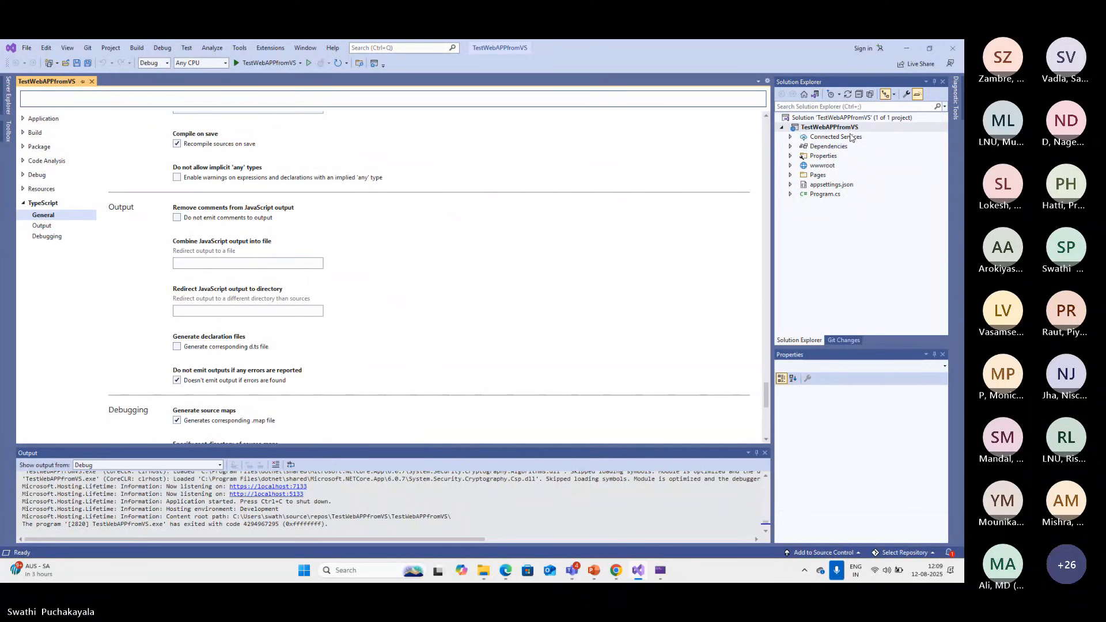
View the available publish targets for TestWebAPPfromVS and close the Publish dialog without choosing one
{"action": "right_click", "coordinate": [851, 128]}
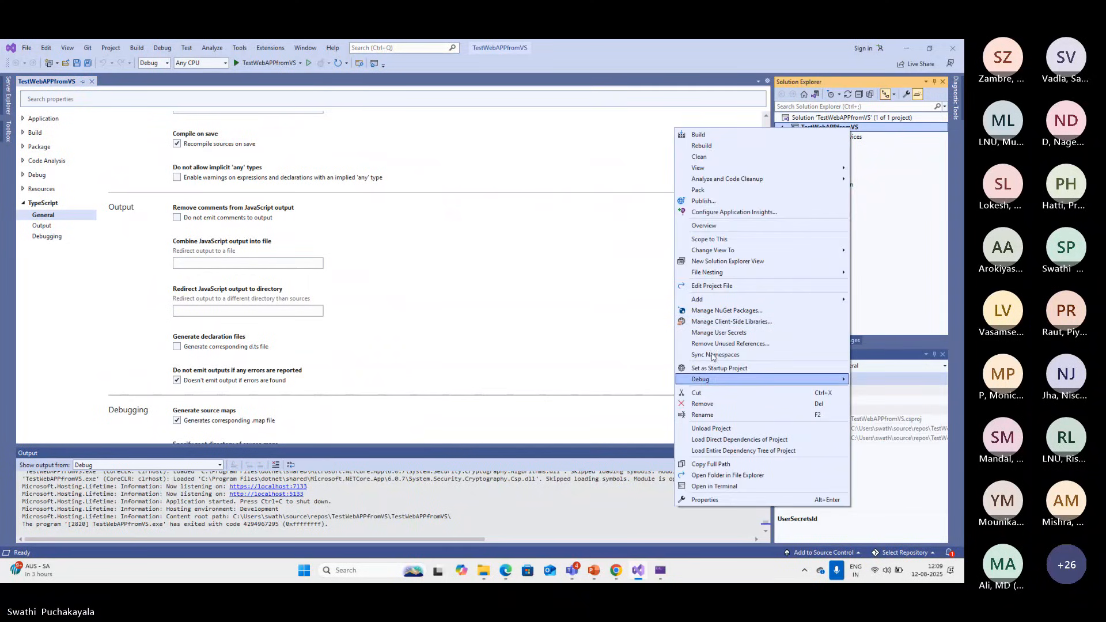
{"action": "left_click", "coordinate": [712, 201]}
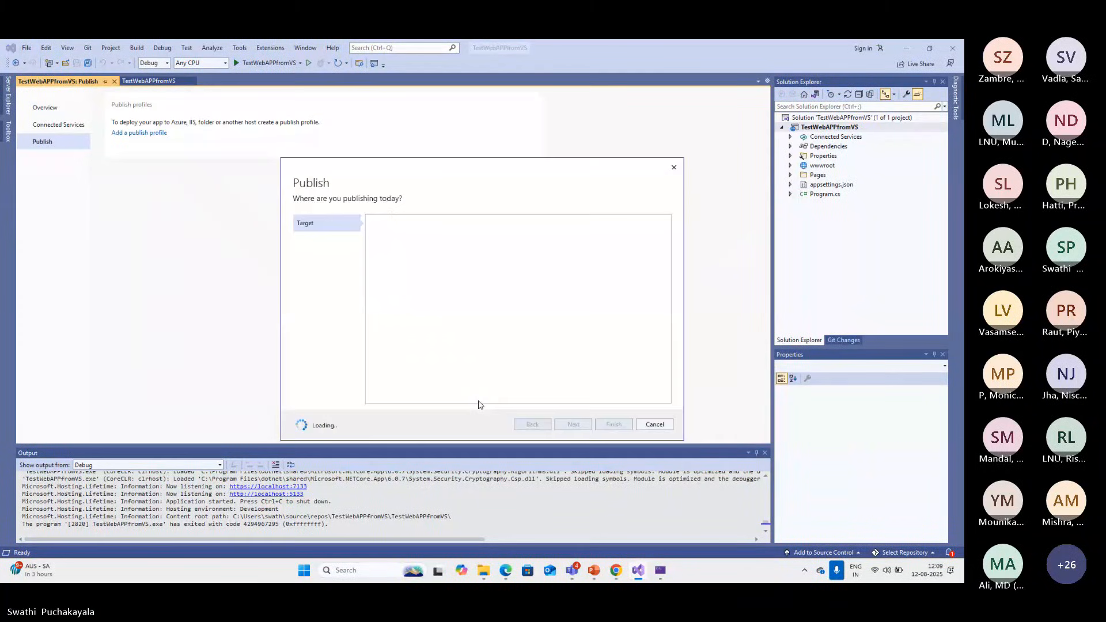
{"action": "left_click", "coordinate": [673, 167]}
Check the contents of the wwwroot folder, and open Program.cs and appsettings.json to view their code
{"action": "left_click", "coordinate": [791, 166]}
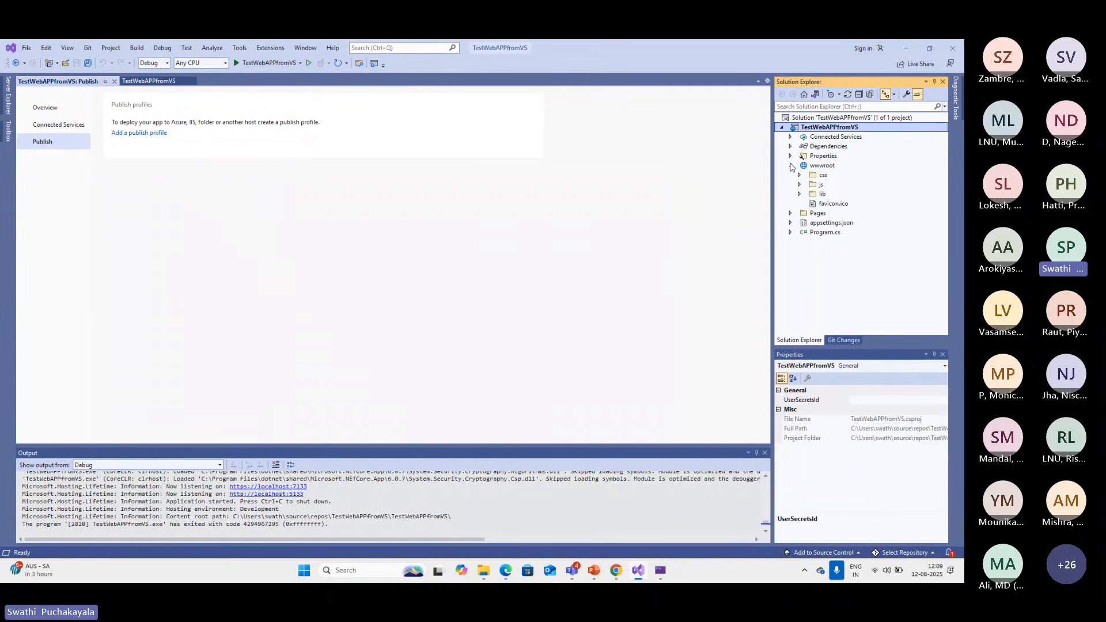
{"action": "left_click", "coordinate": [790, 166]}
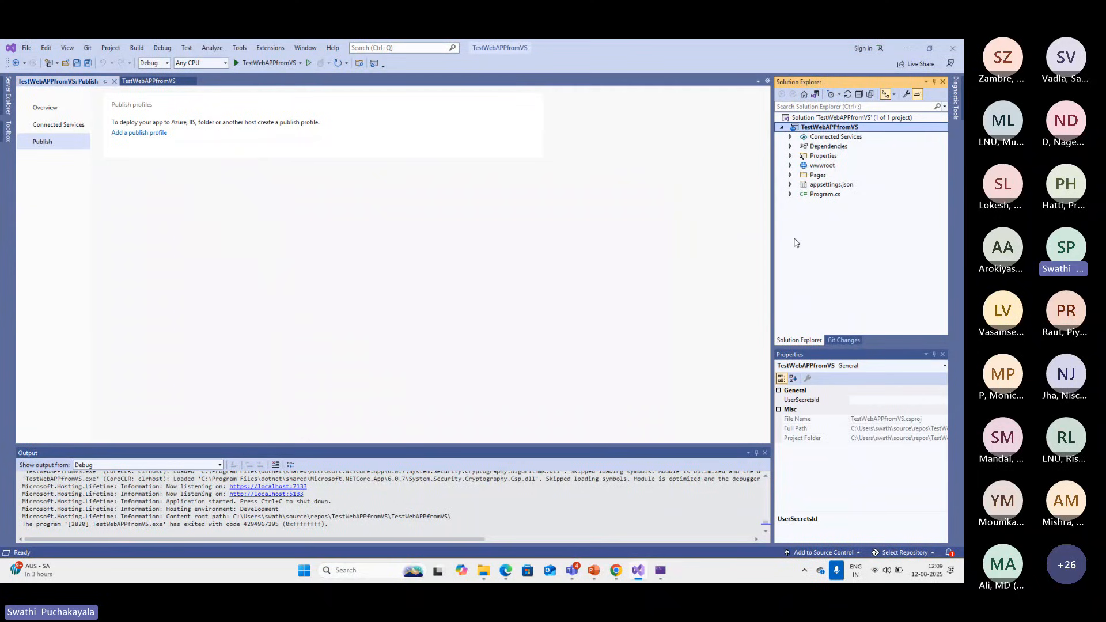
{"action": "left_click", "coordinate": [819, 195]}
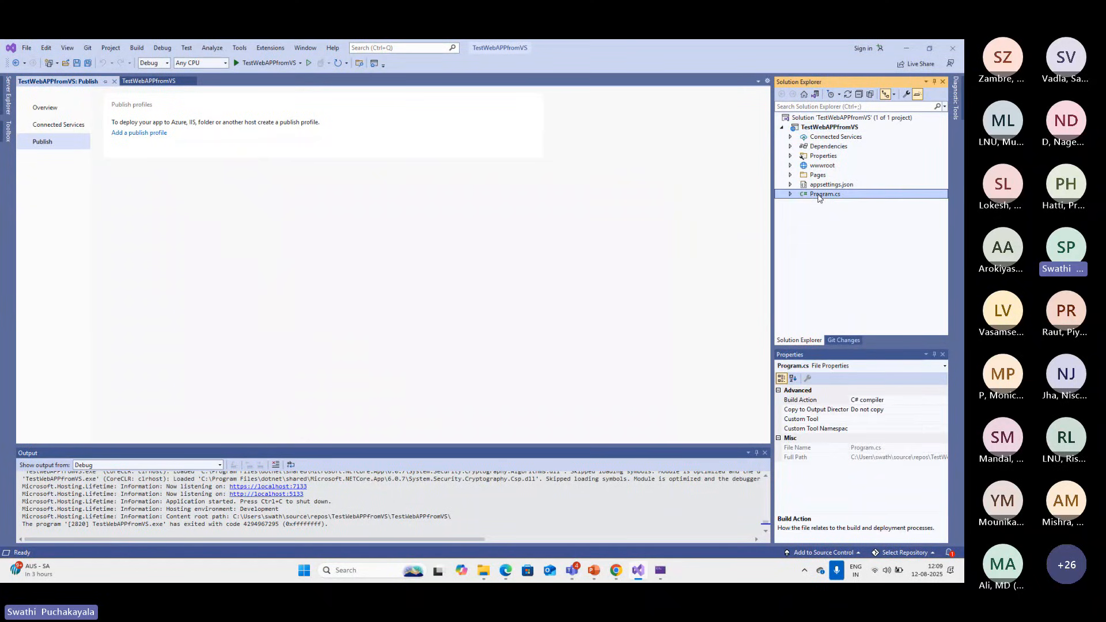
{"action": "double_click", "coordinate": [819, 195]}
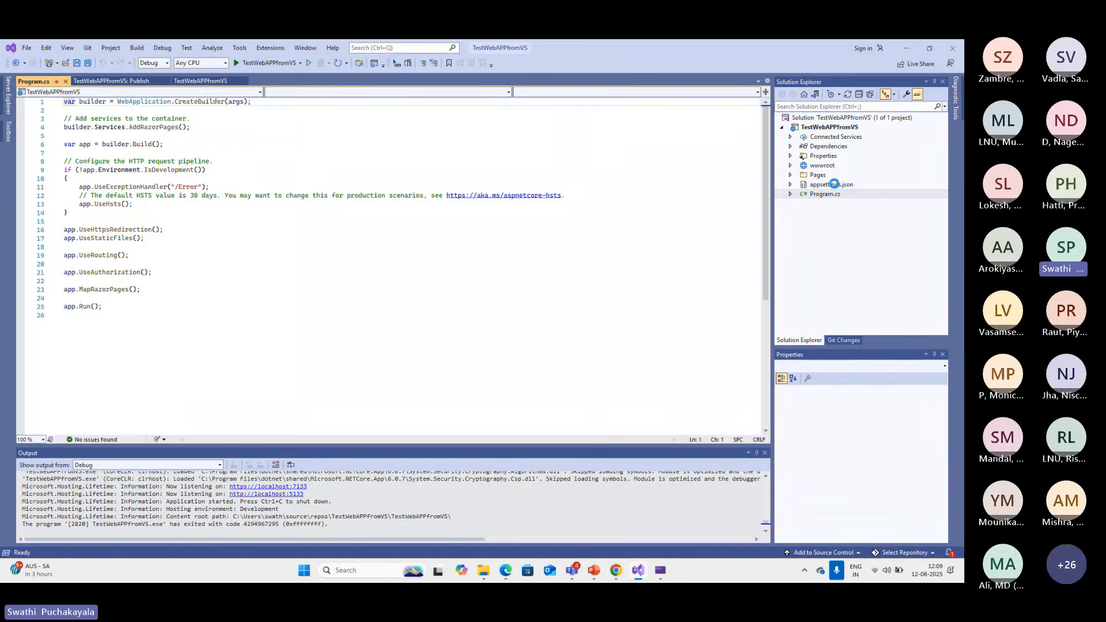
{"action": "left_click", "coordinate": [835, 185]}
{"action": "double_click", "coordinate": [831, 185]}
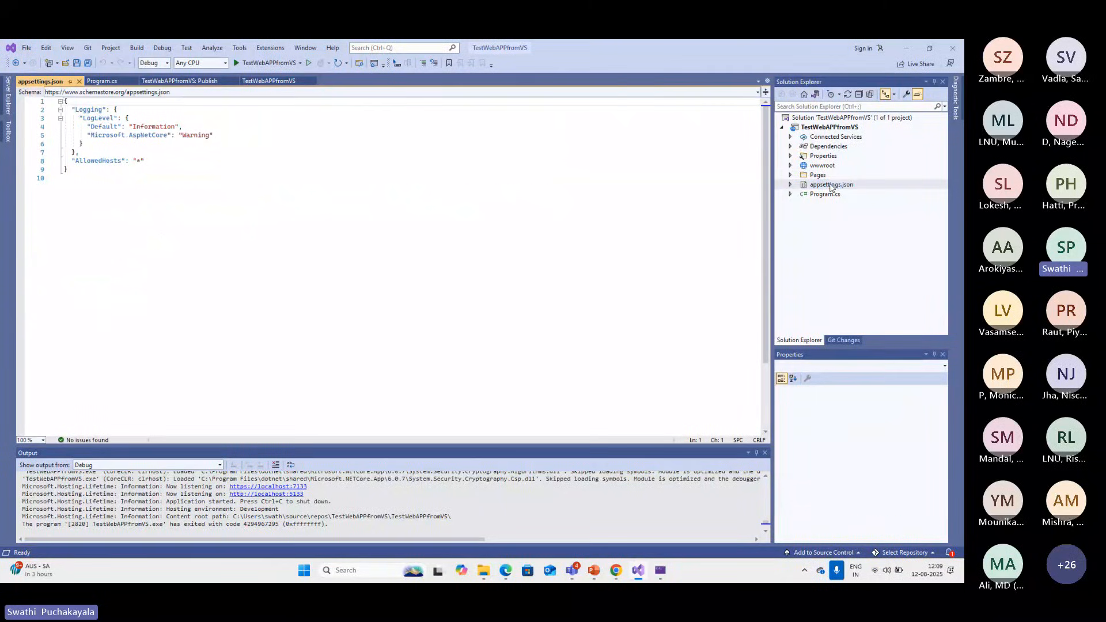
Look through the files in the Pages folder and its Shared subfolder, then collapse both
{"action": "double_click", "coordinate": [818, 176]}
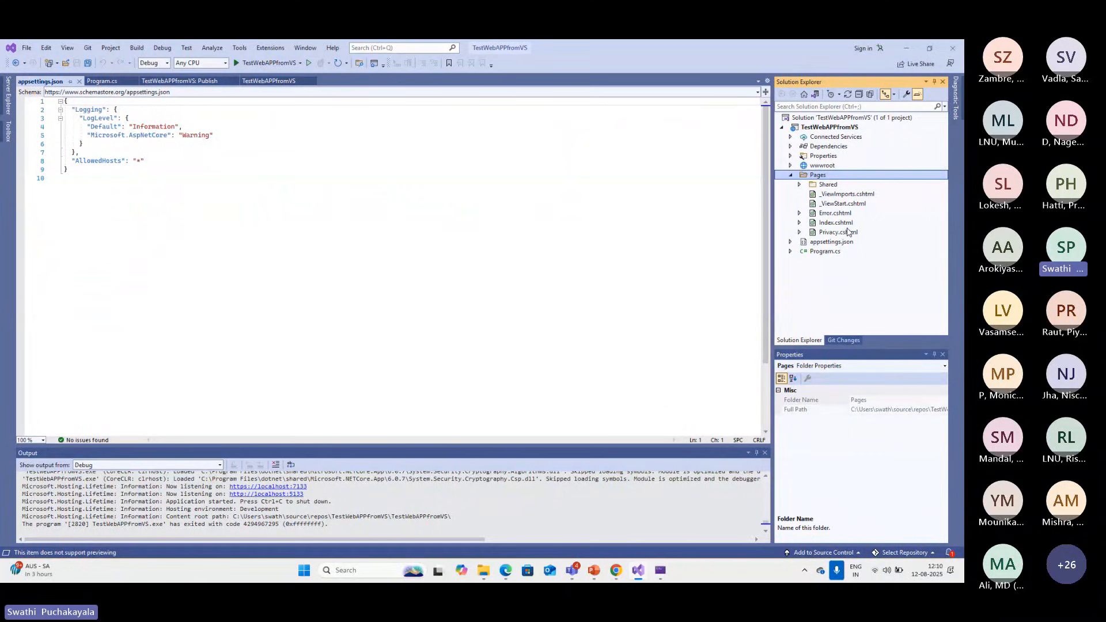
{"action": "left_click", "coordinate": [799, 185]}
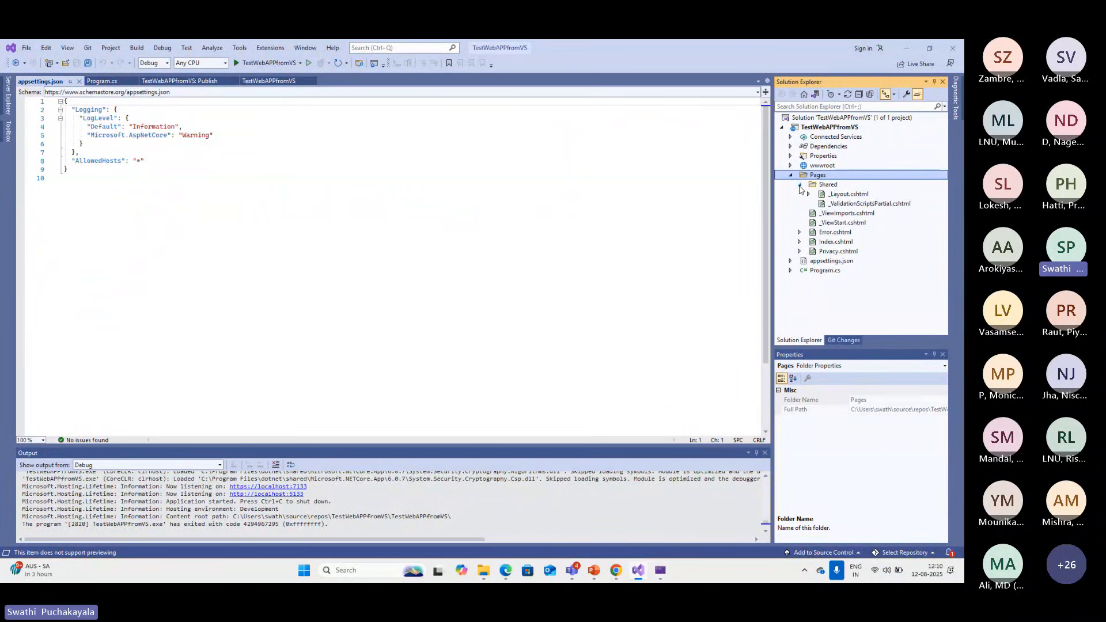
{"action": "left_click", "coordinate": [799, 185]}
{"action": "left_click", "coordinate": [791, 175]}
Examine the wwwroot folder and the libraries in its lib subfolder, then collapse both
{"action": "left_click", "coordinate": [791, 167]}
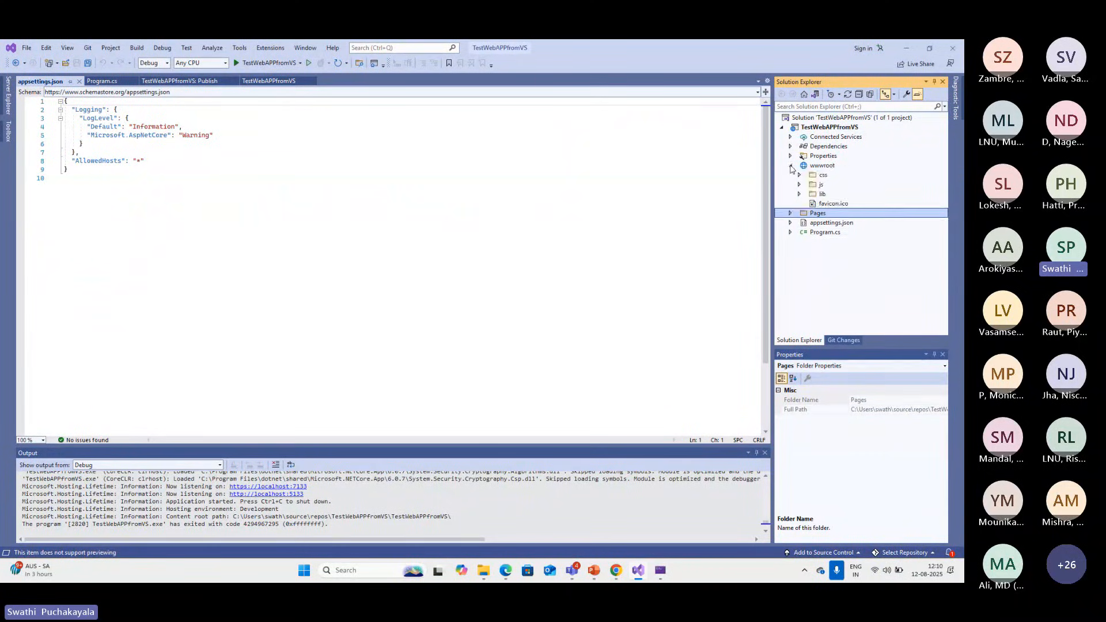
{"action": "left_click", "coordinate": [800, 194]}
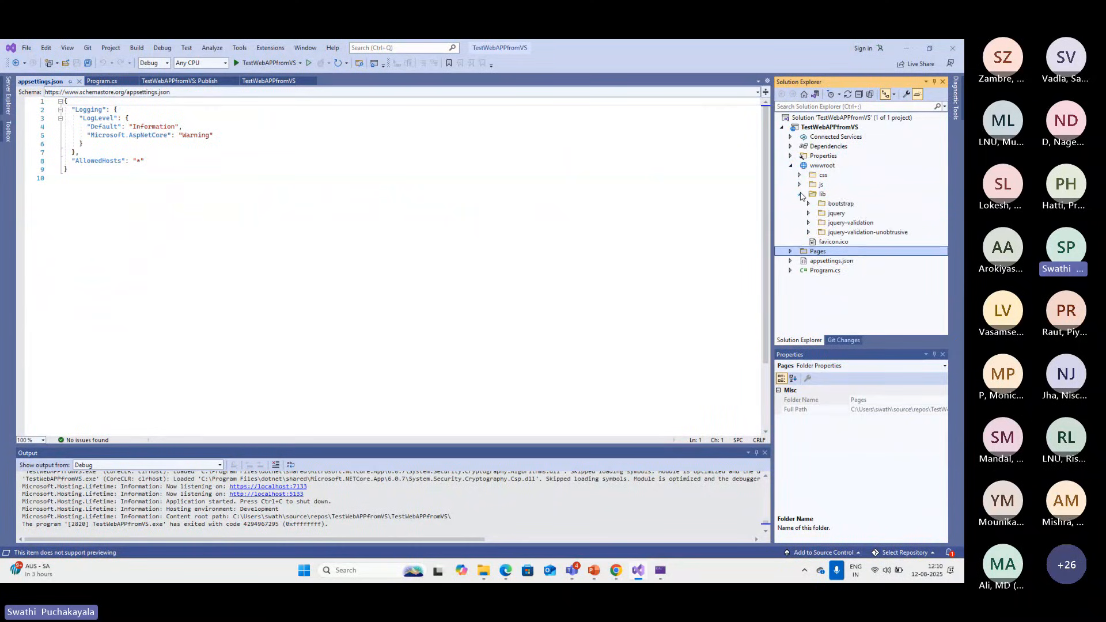
{"action": "left_click", "coordinate": [800, 194]}
{"action": "left_click", "coordinate": [799, 195]}
{"action": "left_click", "coordinate": [800, 194]}
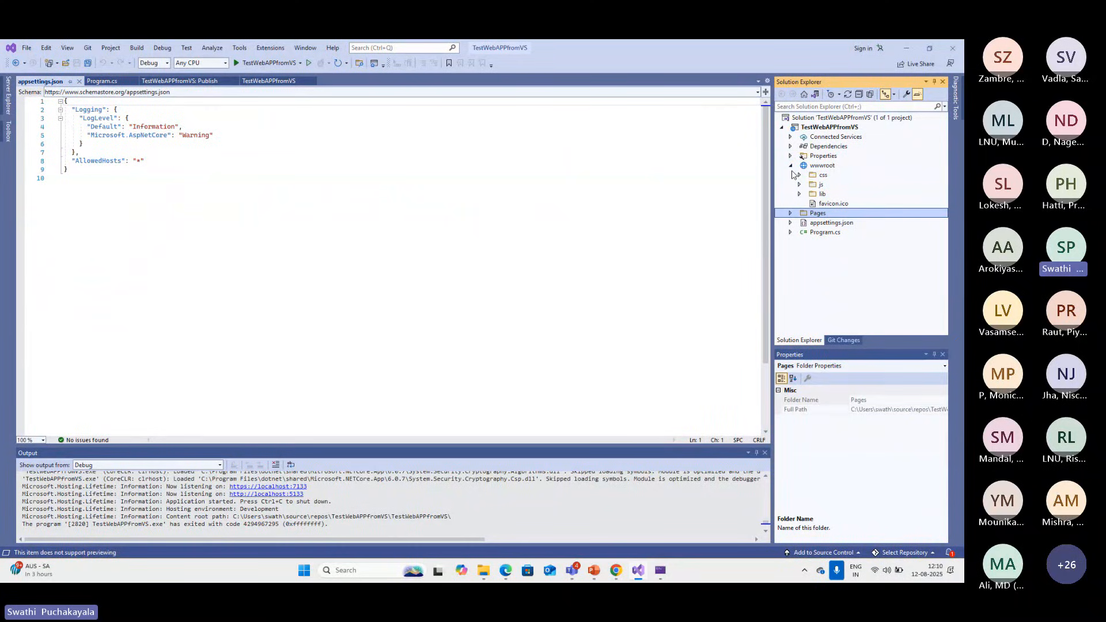
{"action": "left_click", "coordinate": [791, 165]}
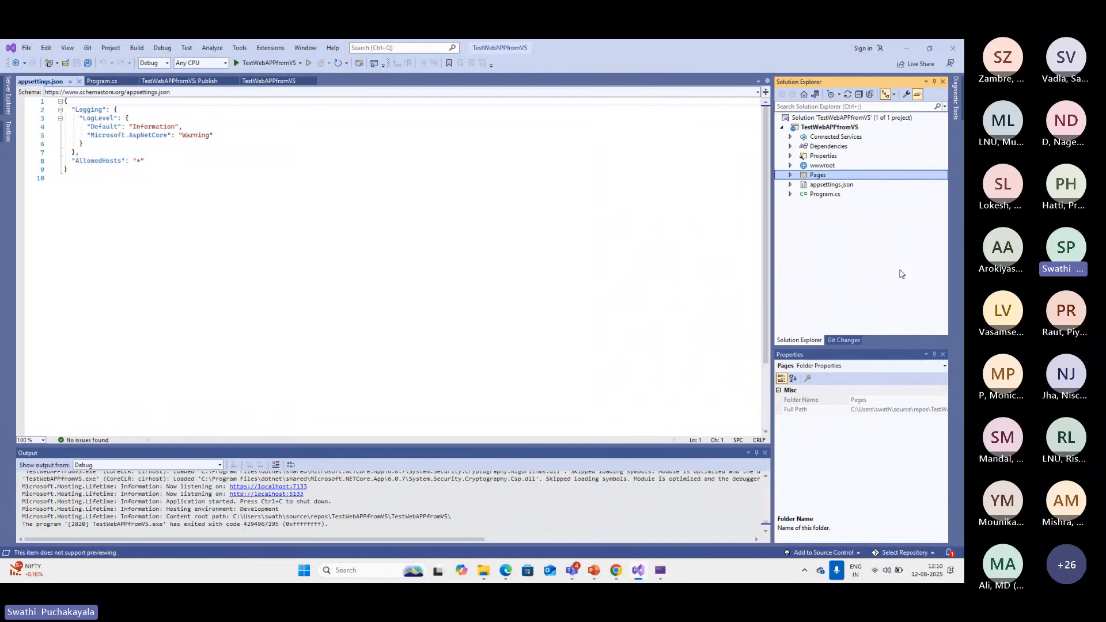
Open the TestWebAPPfromVS project file and build the project
{"action": "double_click", "coordinate": [836, 127]}
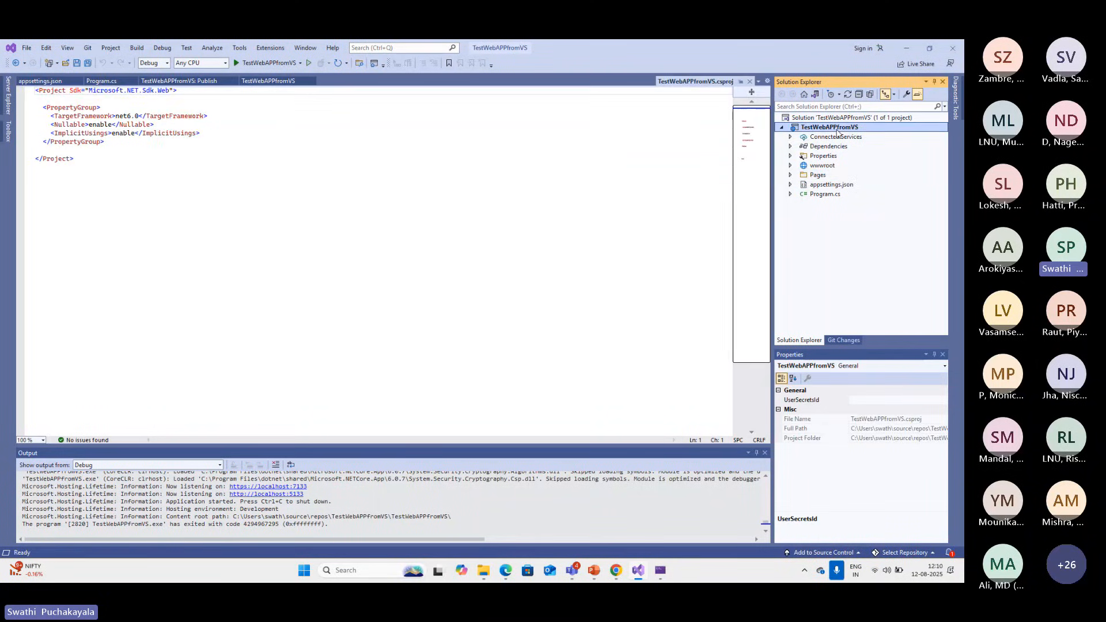
{"action": "right_click", "coordinate": [837, 131]}
{"action": "left_click", "coordinate": [776, 134]}
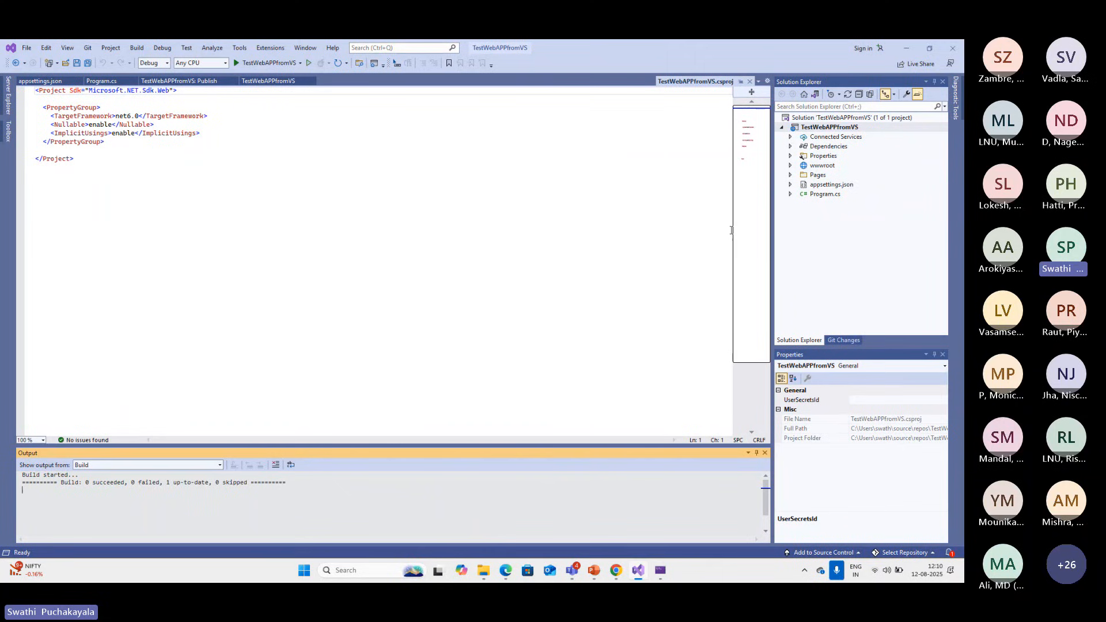
Add a publish profile for the TestWebAPPfromVS project, targeting Azure with Azure App Service (Windows) as the specific target
{"action": "right_click", "coordinate": [818, 128]}
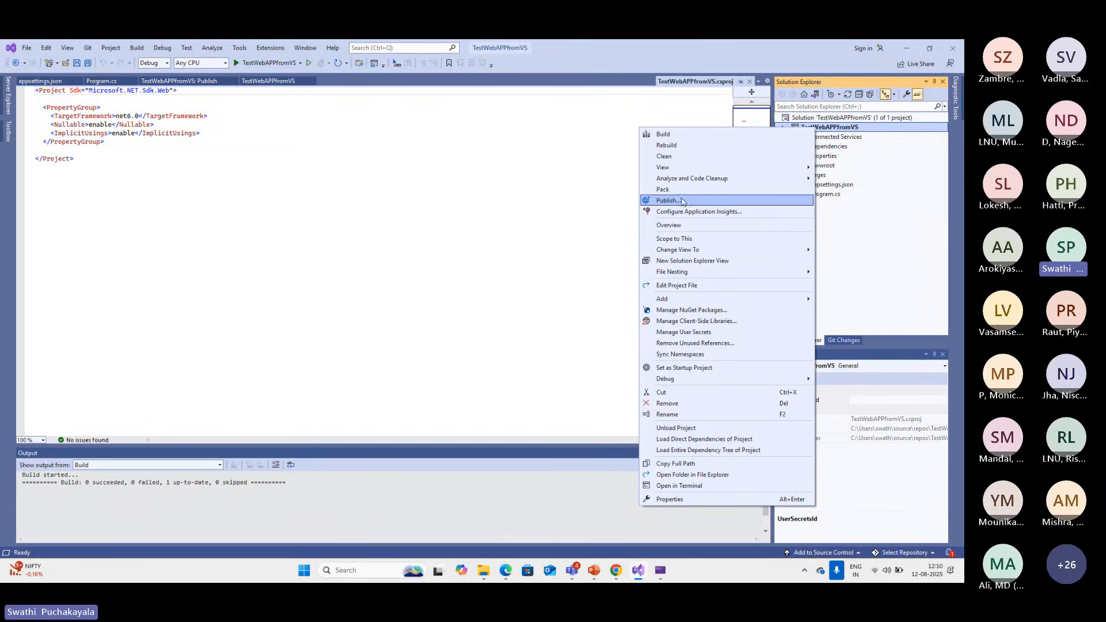
{"action": "left_click", "coordinate": [703, 202]}
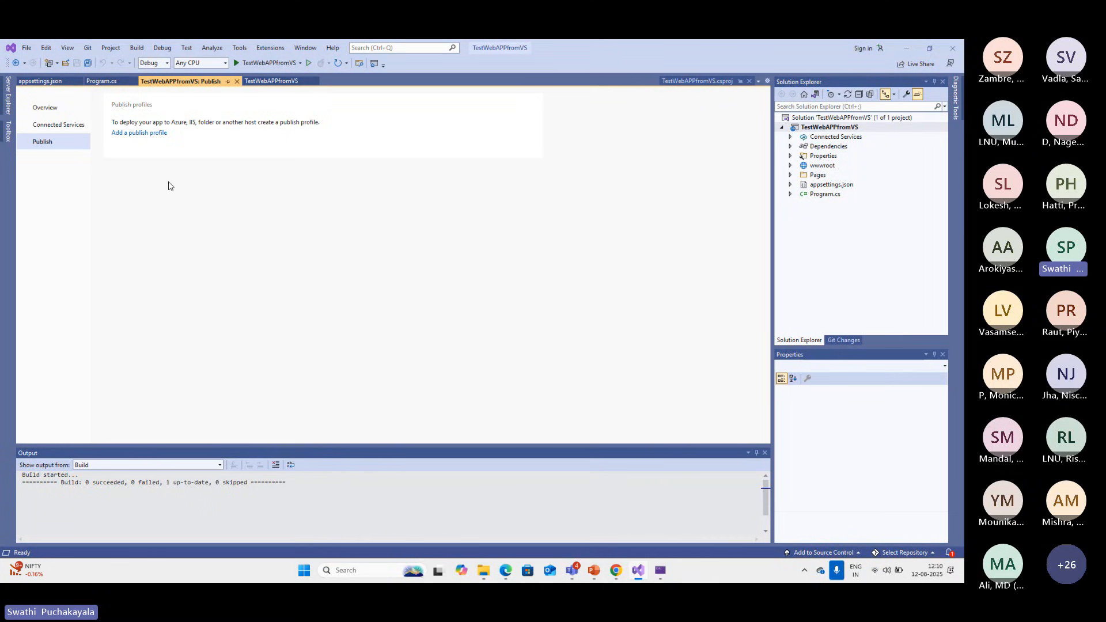
{"action": "left_click", "coordinate": [151, 133]}
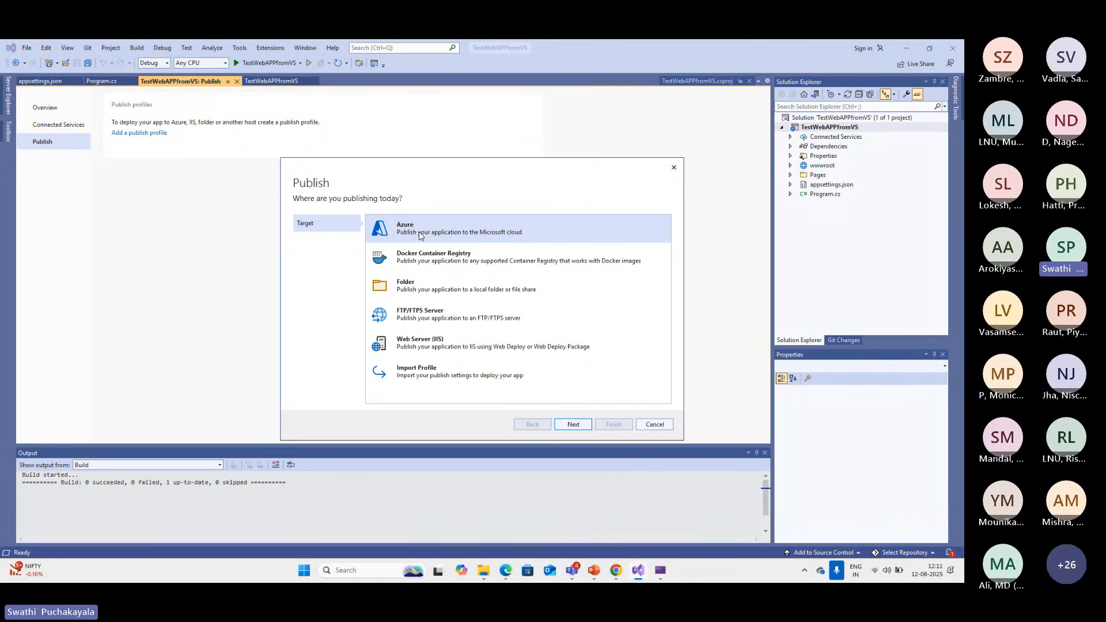
{"action": "left_click", "coordinate": [573, 425]}
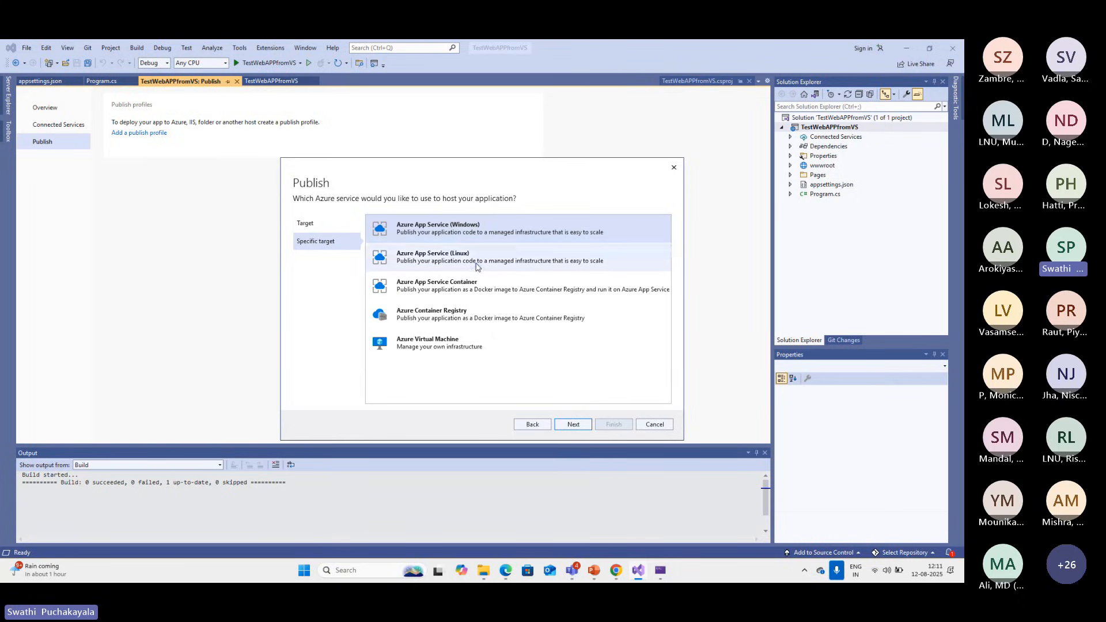
{"action": "left_click", "coordinate": [476, 268]}
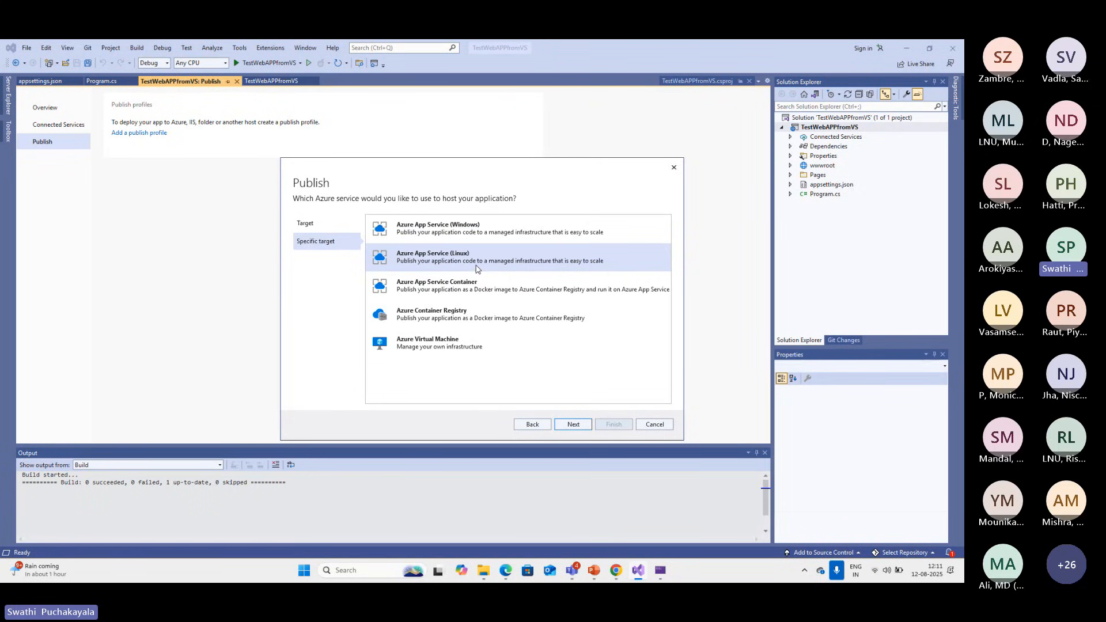
{"action": "left_click", "coordinate": [489, 240]}
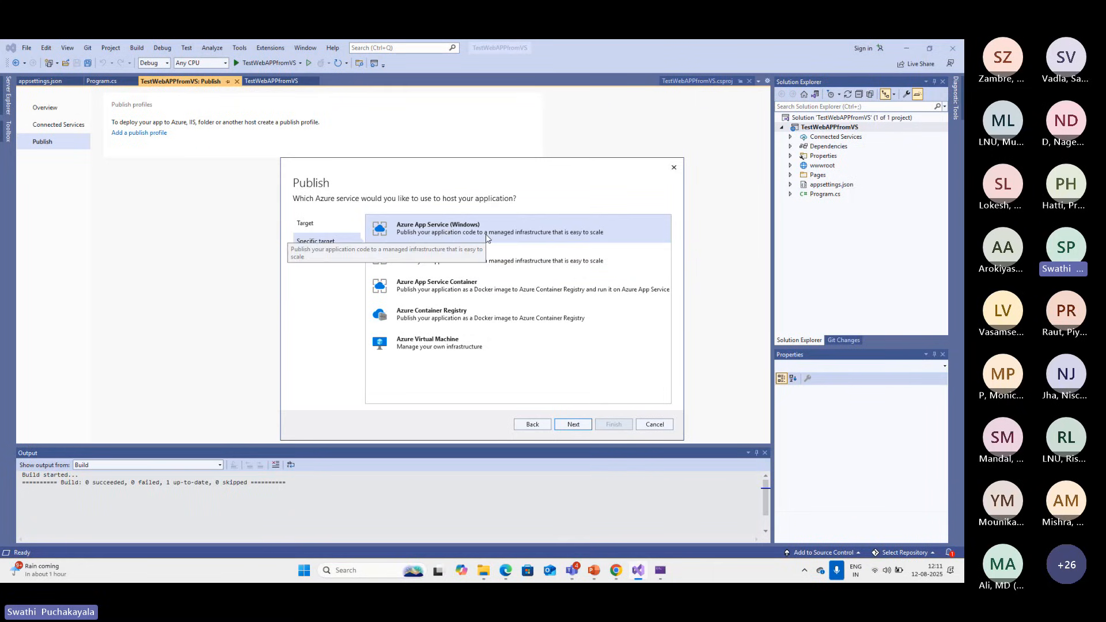
{"action": "left_click", "coordinate": [573, 425]}
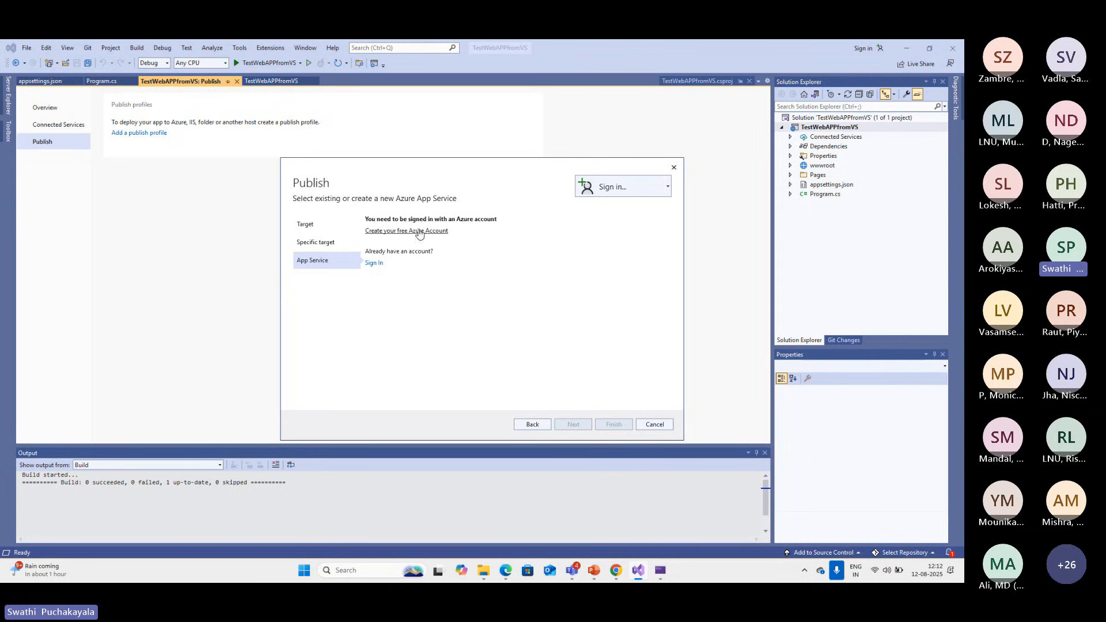
Start signing in to Azure from the Publish wizard and submit the account's e-mail address
{"action": "left_click", "coordinate": [372, 263]}
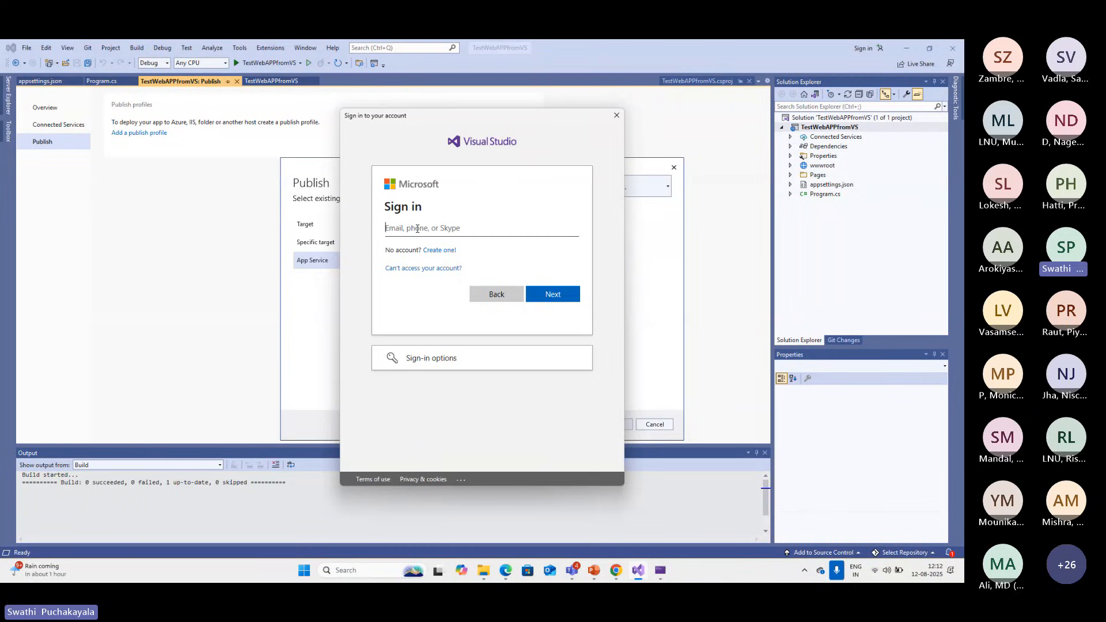
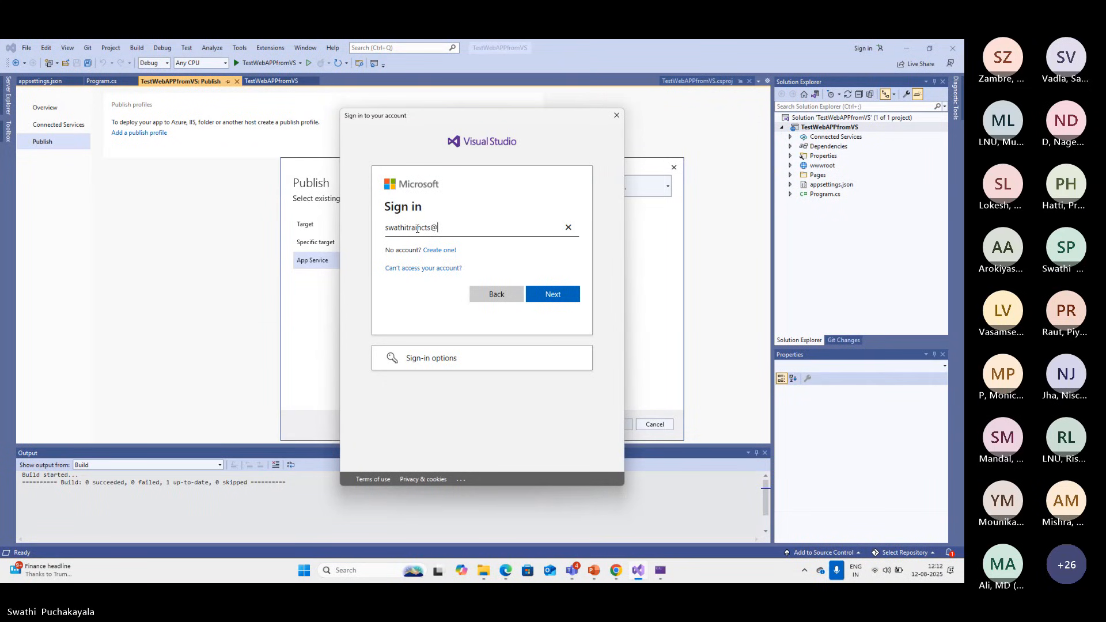
{"action": "left_click", "coordinate": [553, 294]}
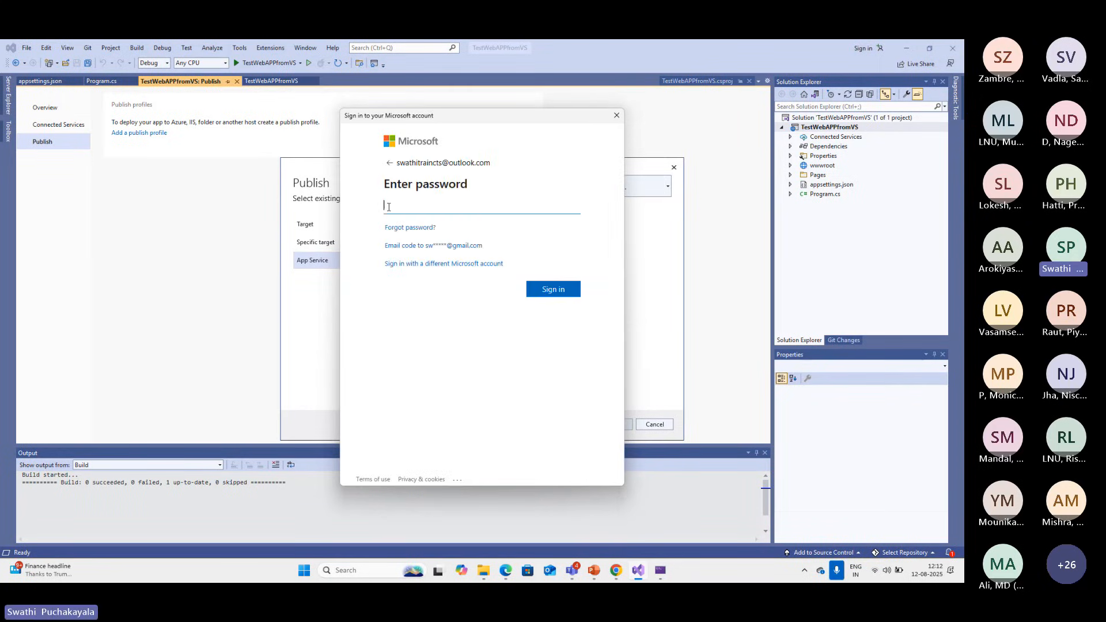
Enter the Microsoft account password, correcting mistyped characters, and try to sign in
{"action": "type", "text": "•"}
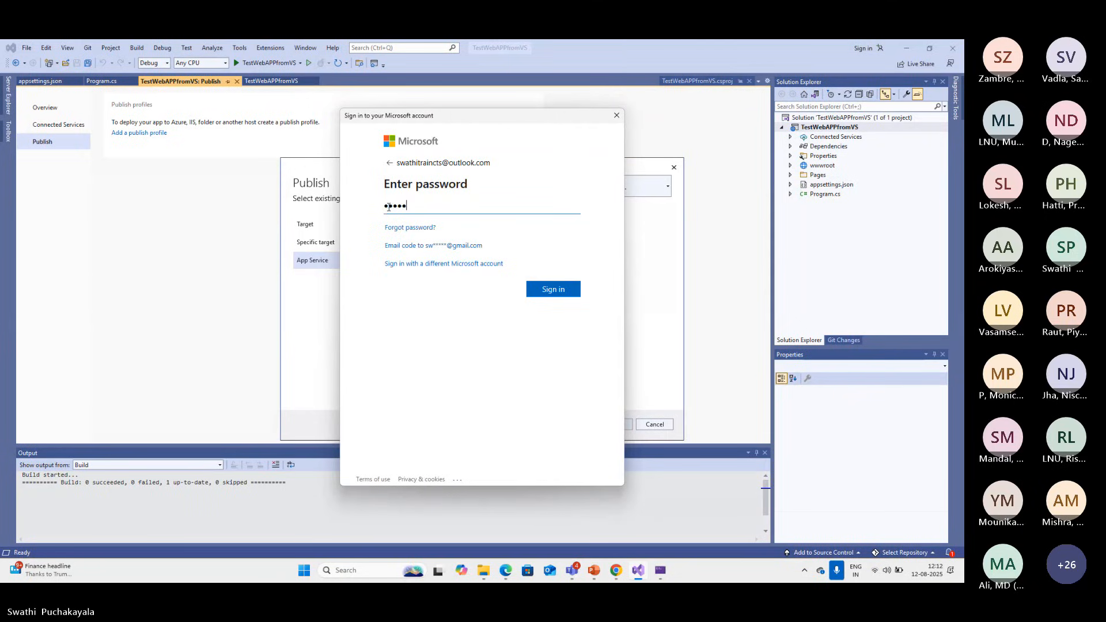
{"action": "key", "text": "BackSpace"}
{"action": "key", "text": "BackSpace"}
{"action": "key", "text": "BackSpace"}
{"action": "key", "text": "BackSpace"}
{"action": "key", "text": "BackSpace"}
{"action": "type", "text": "••••••"}
{"action": "left_click", "coordinate": [545, 300]}
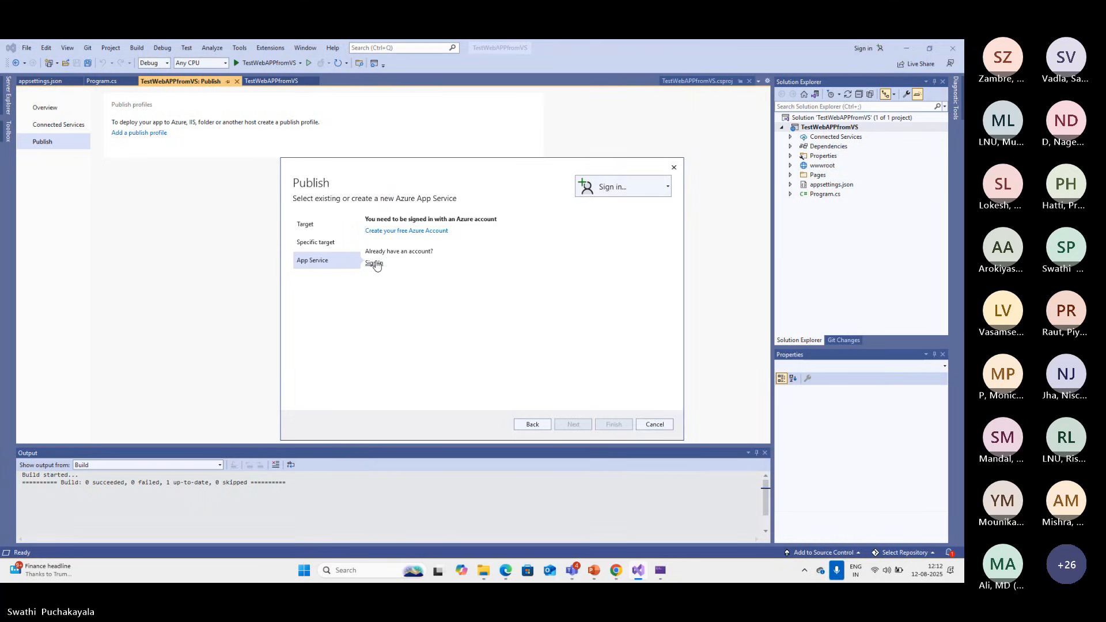
Try again to sign in to Azure for publishing, using the account's e-mail address and password
{"action": "left_click", "coordinate": [659, 572]}
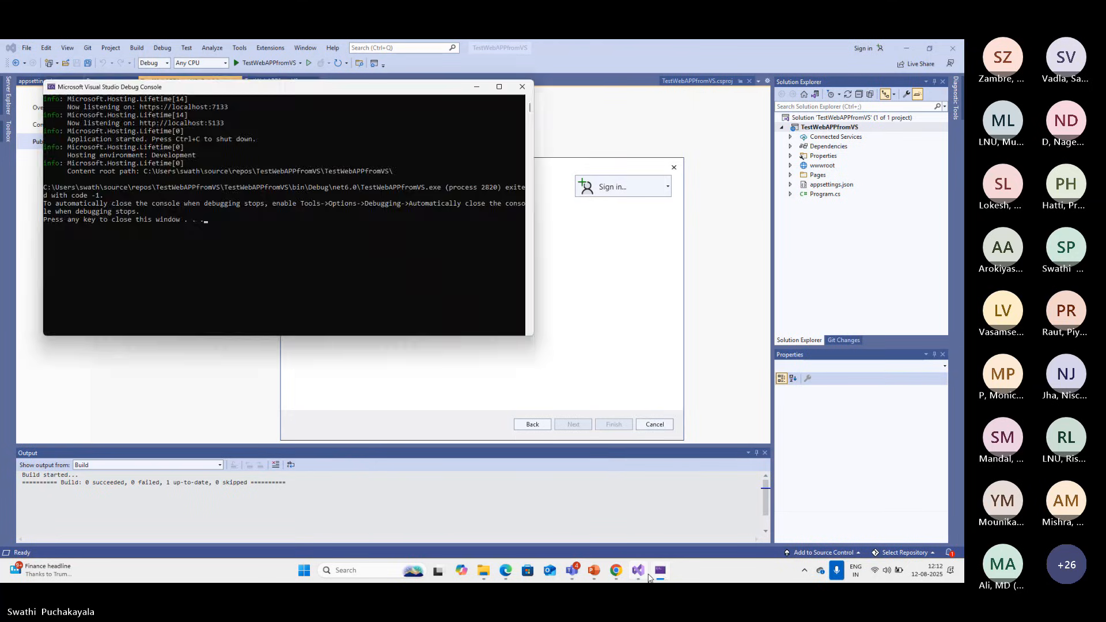
{"action": "left_click", "coordinate": [639, 572]}
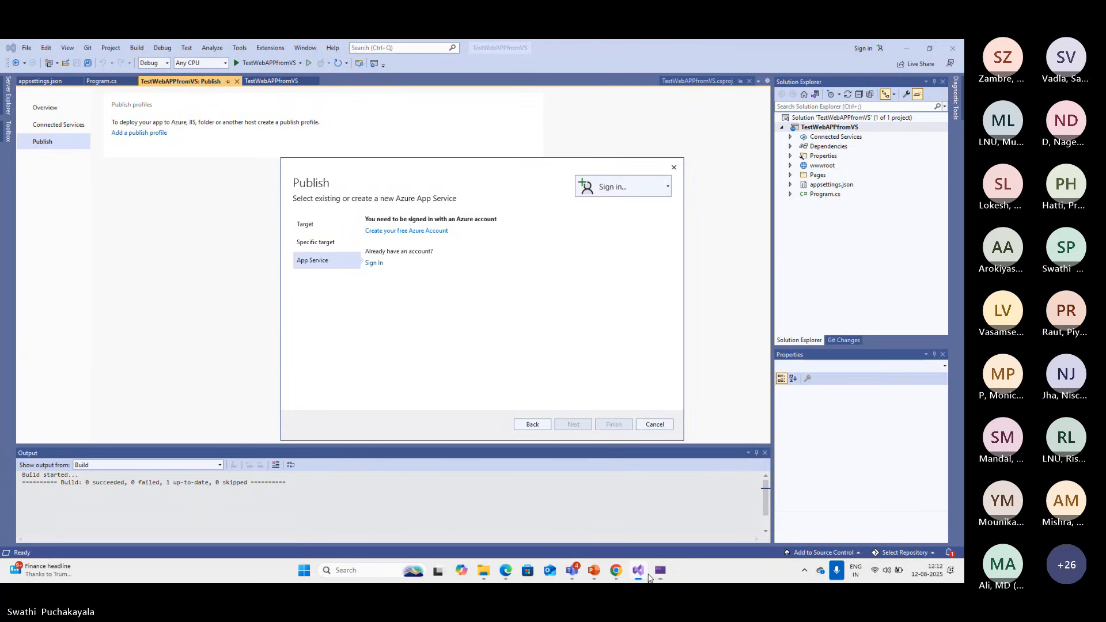
{"action": "left_click", "coordinate": [372, 263]}
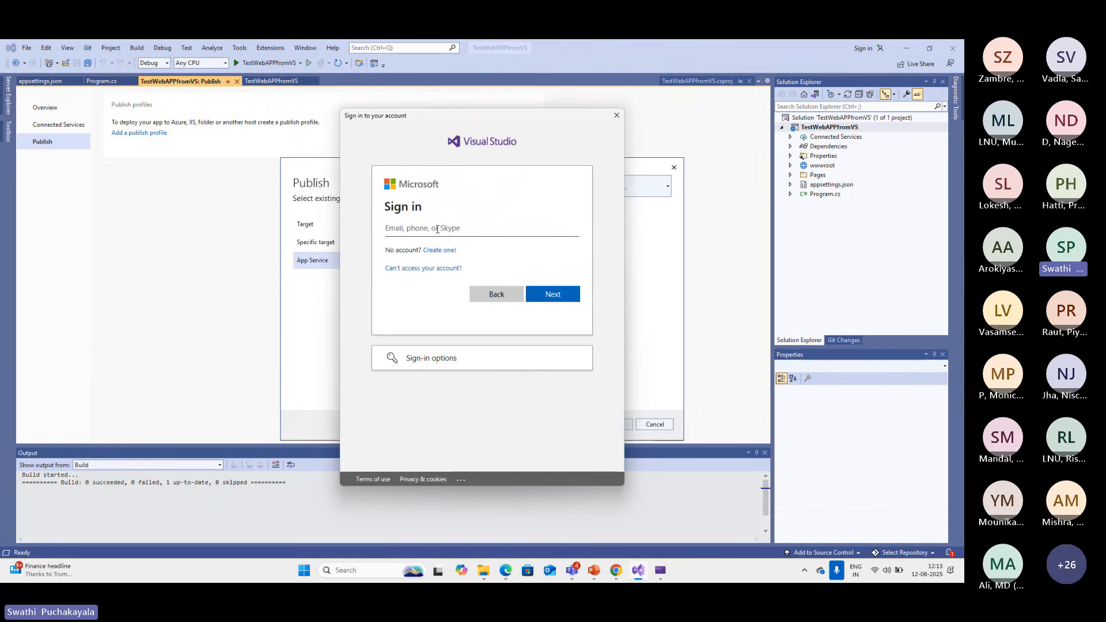
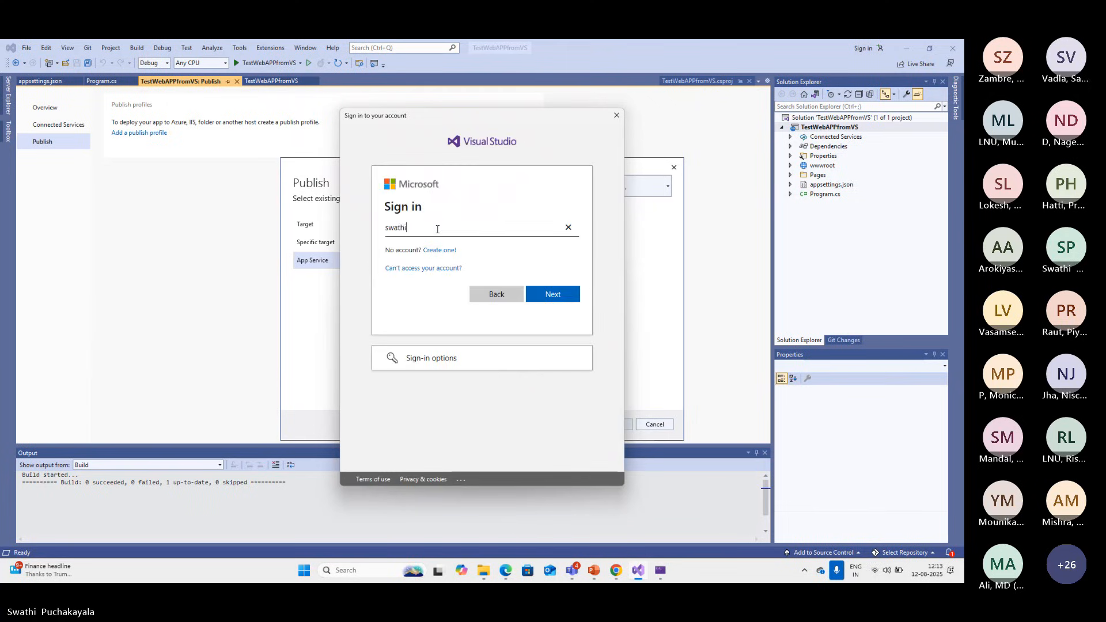
{"action": "left_click", "coordinate": [546, 294]}
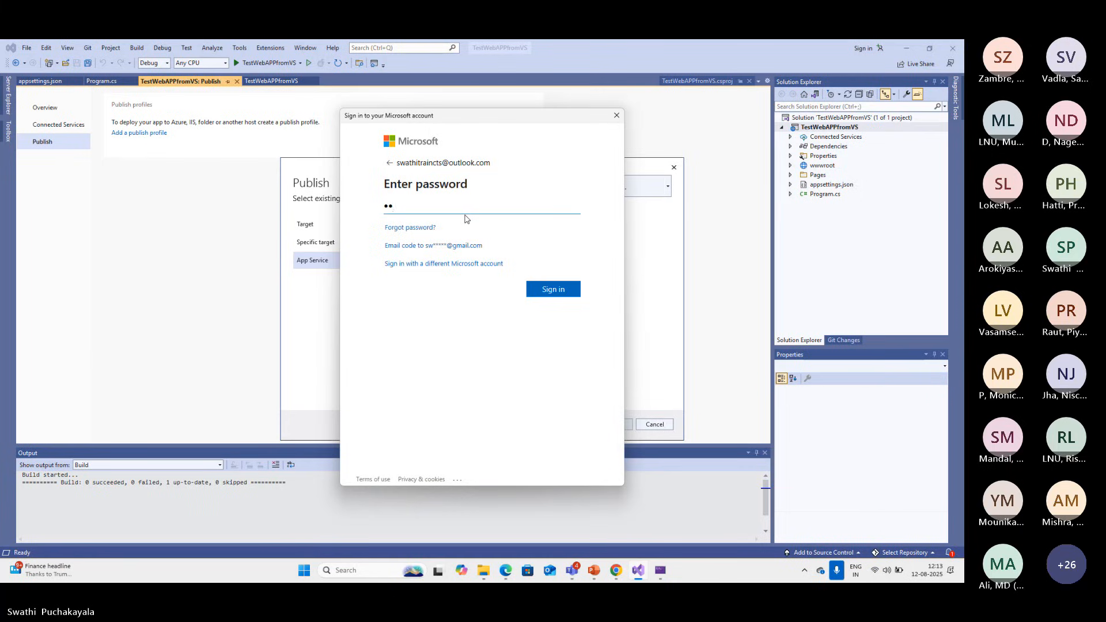
{"action": "type", "text": "***"}
{"action": "left_click", "coordinate": [549, 290]}
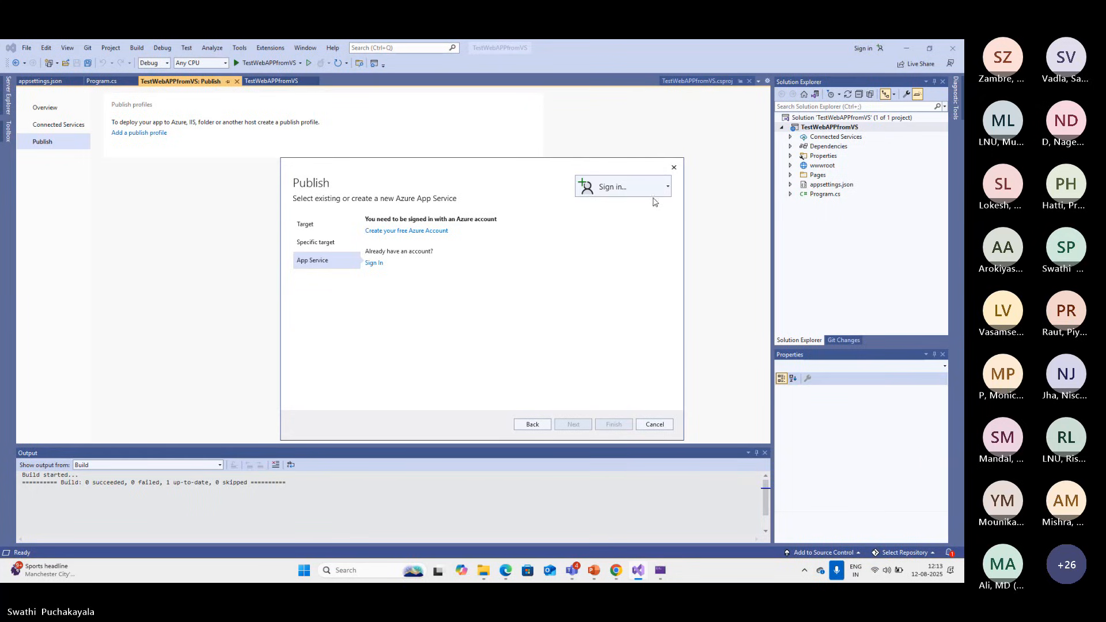
{"action": "left_click", "coordinate": [667, 189]}
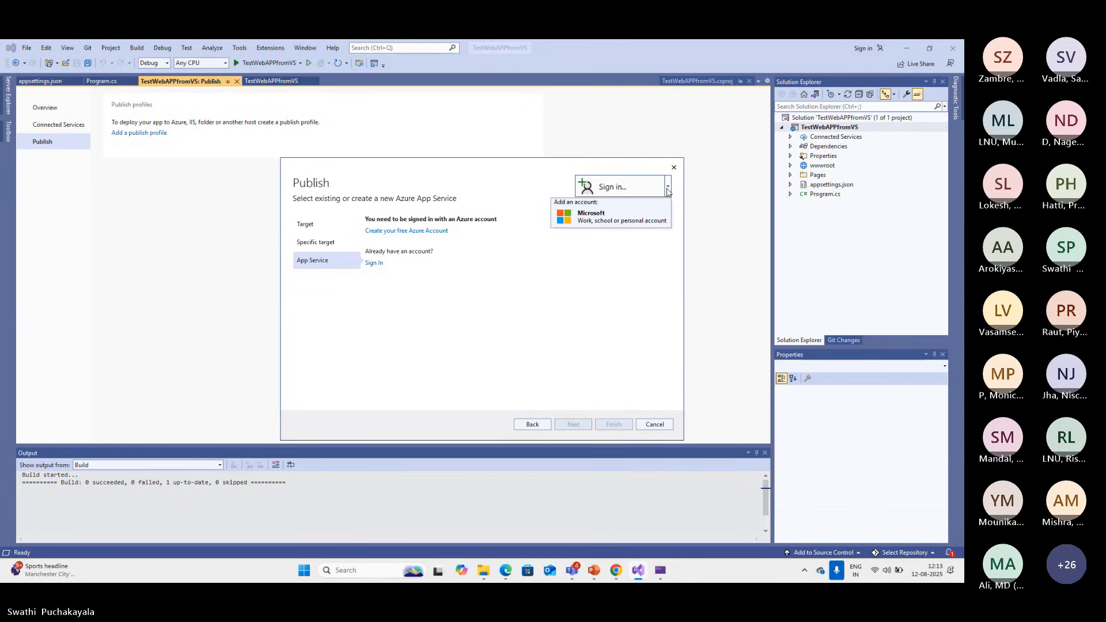
{"action": "left_click", "coordinate": [594, 217]}
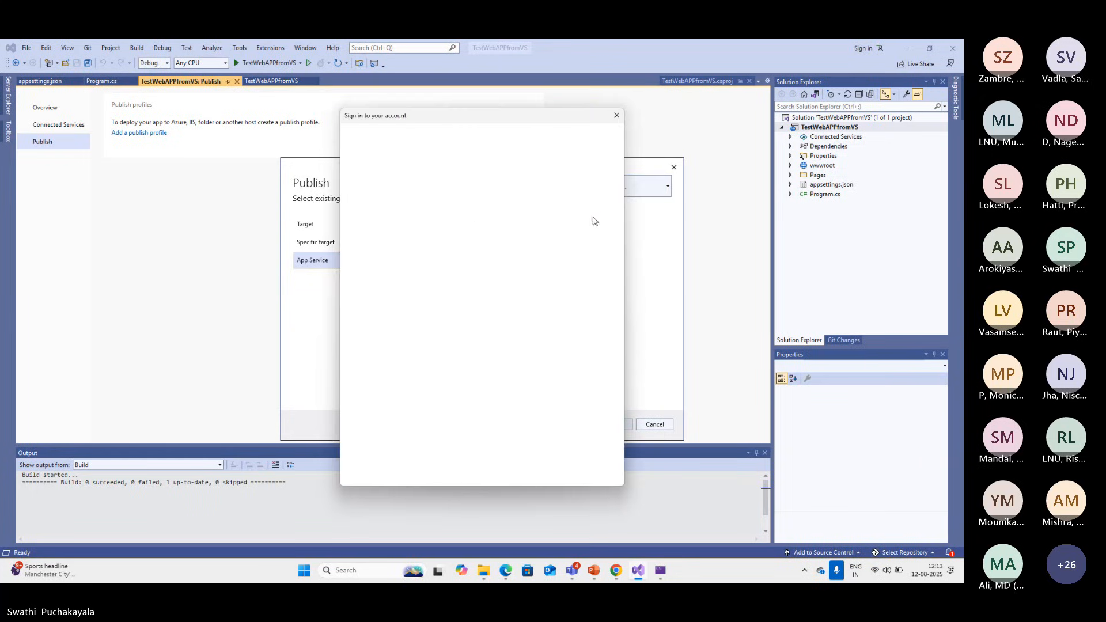
{"action": "left_click", "coordinate": [617, 116]}
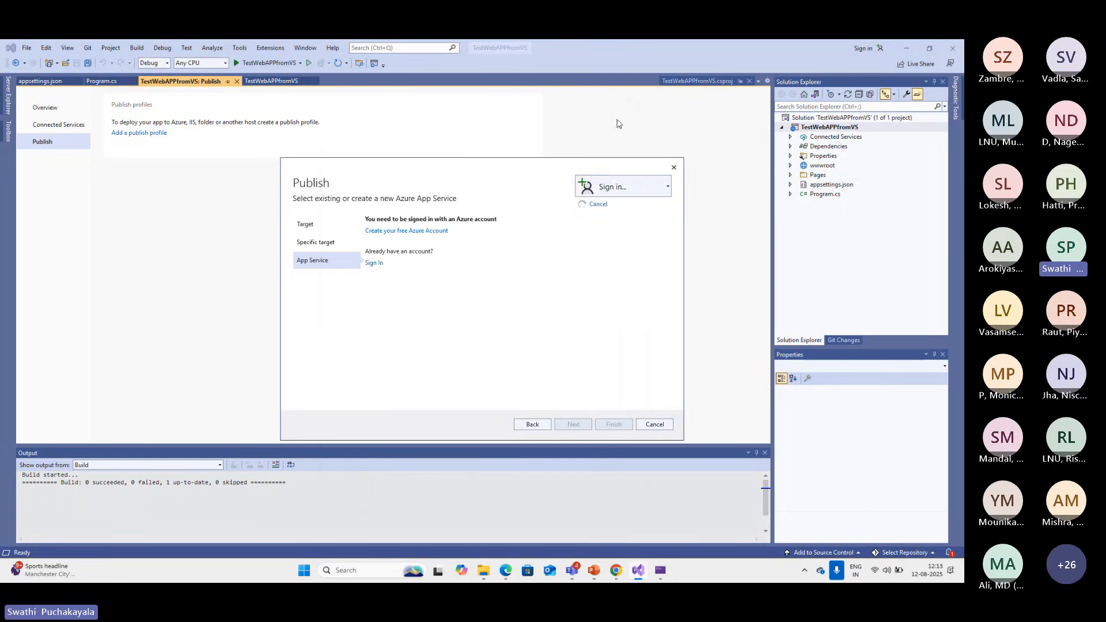
Retry the Azure sign-in from the App Service page, entering the account's e-mail address and password
{"action": "left_click", "coordinate": [374, 263]}
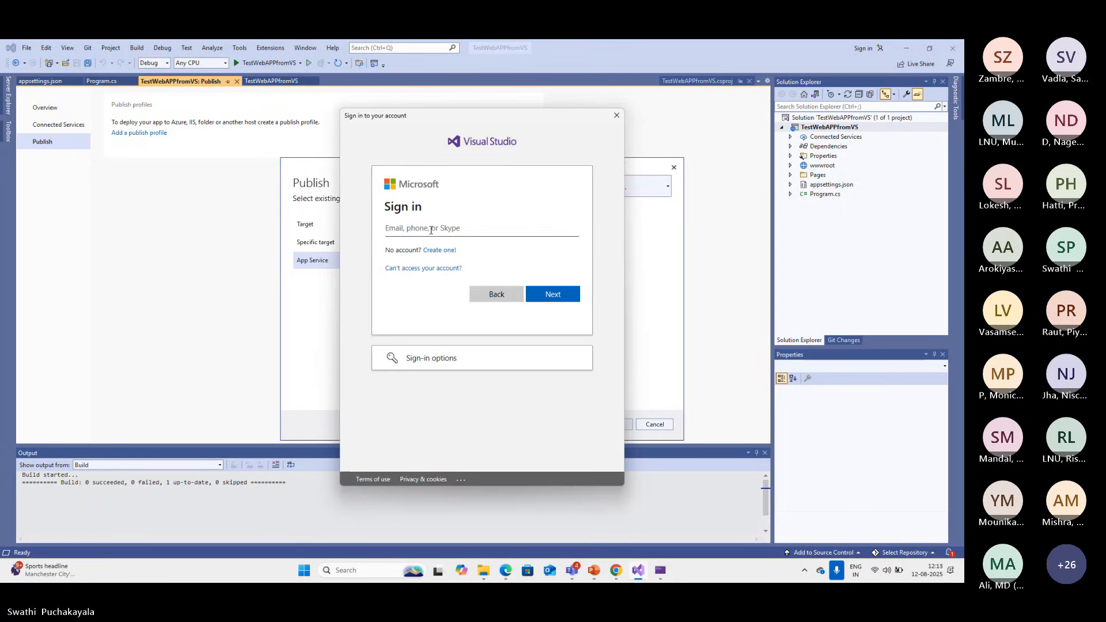
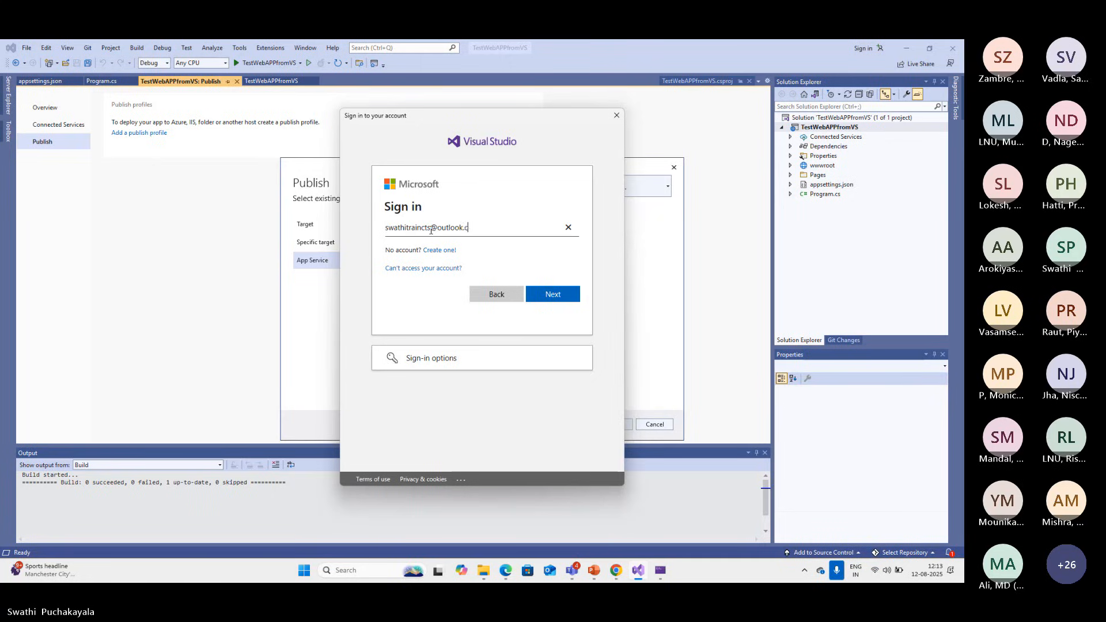
{"action": "left_click", "coordinate": [551, 296]}
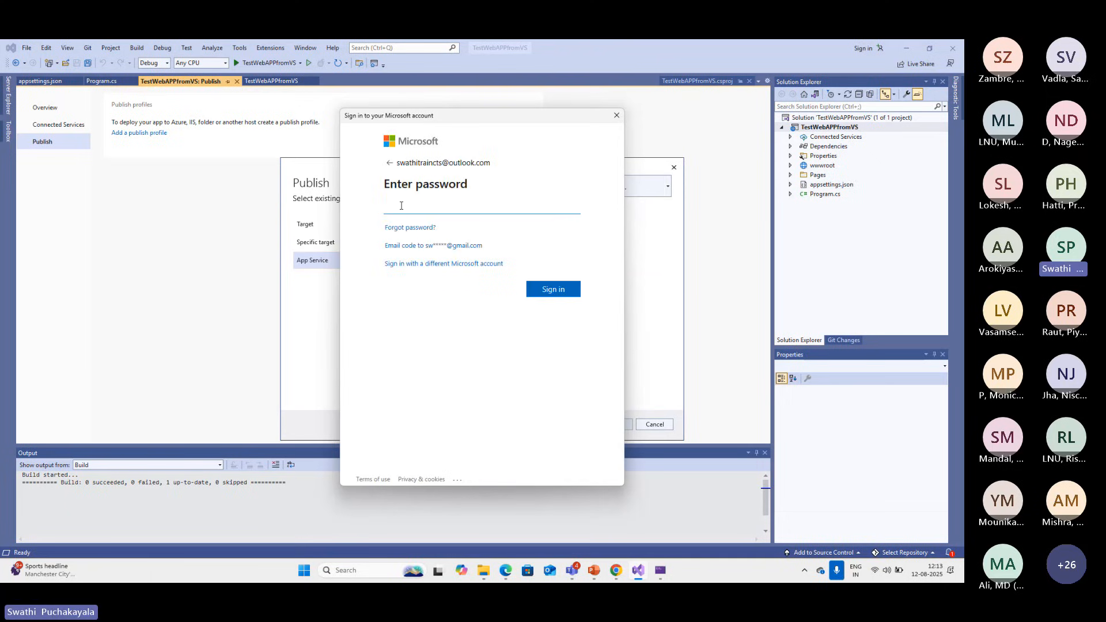
{"action": "type", "text": "••"}
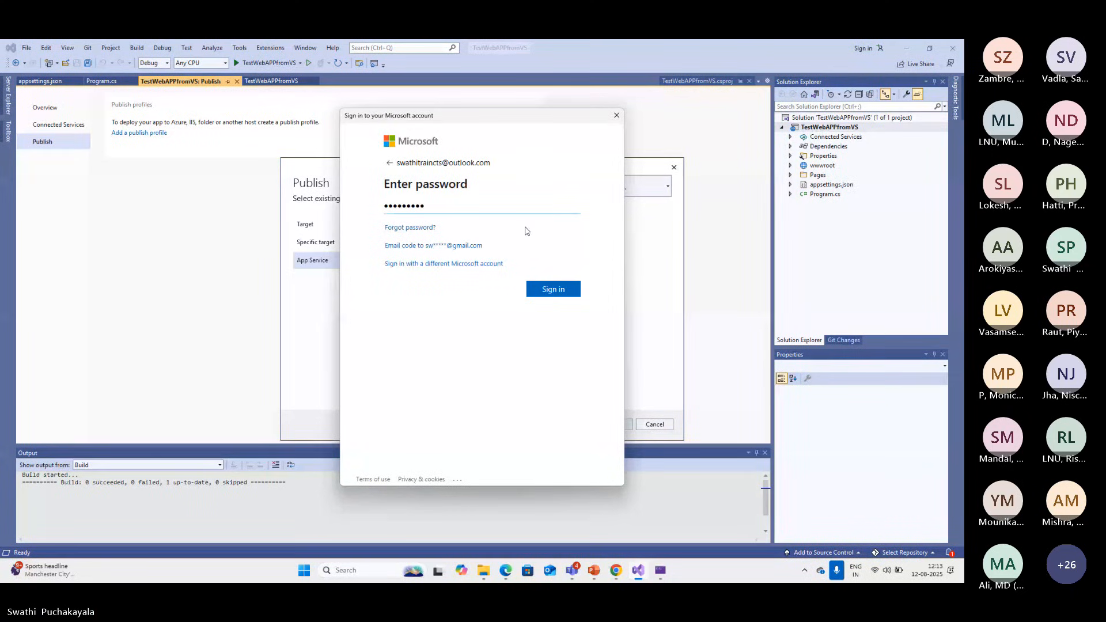
{"action": "left_click", "coordinate": [544, 293]}
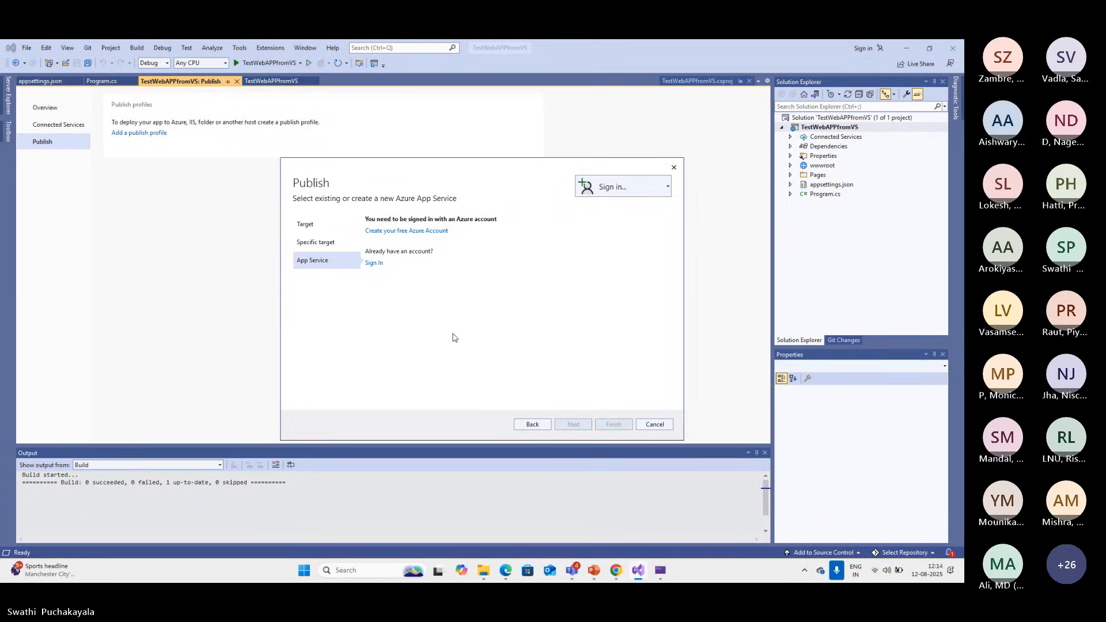
Switch to the Azure portal and open the testapp1212 web app from the TestWebAPP resource group to view its overview
{"action": "left_click", "coordinate": [615, 576]}
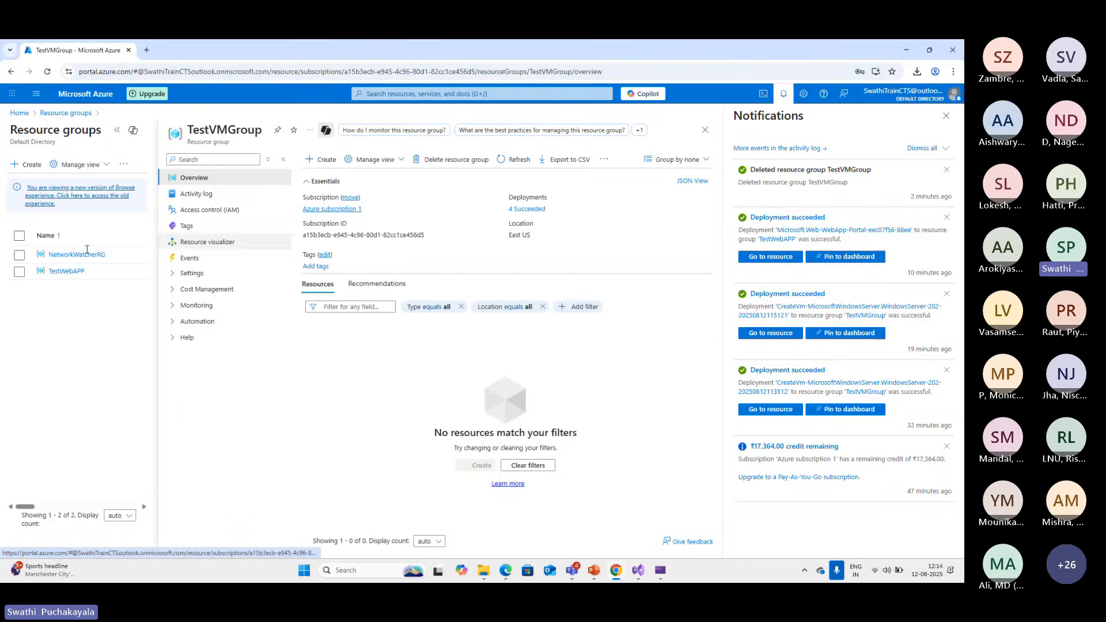
{"action": "left_click", "coordinate": [14, 117]}
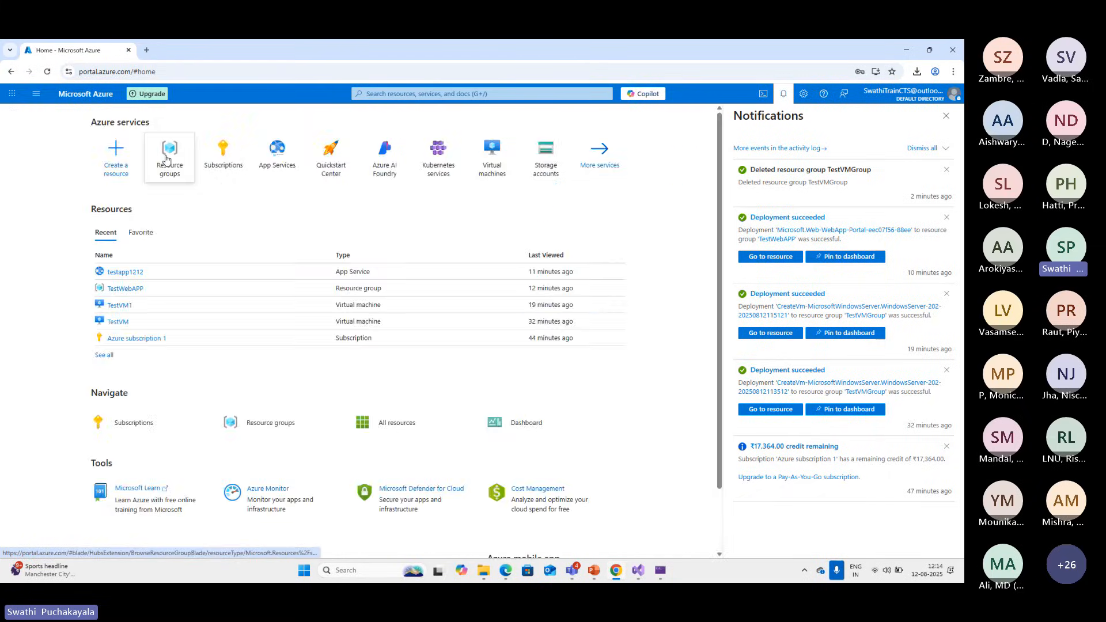
{"action": "left_click", "coordinate": [166, 157]}
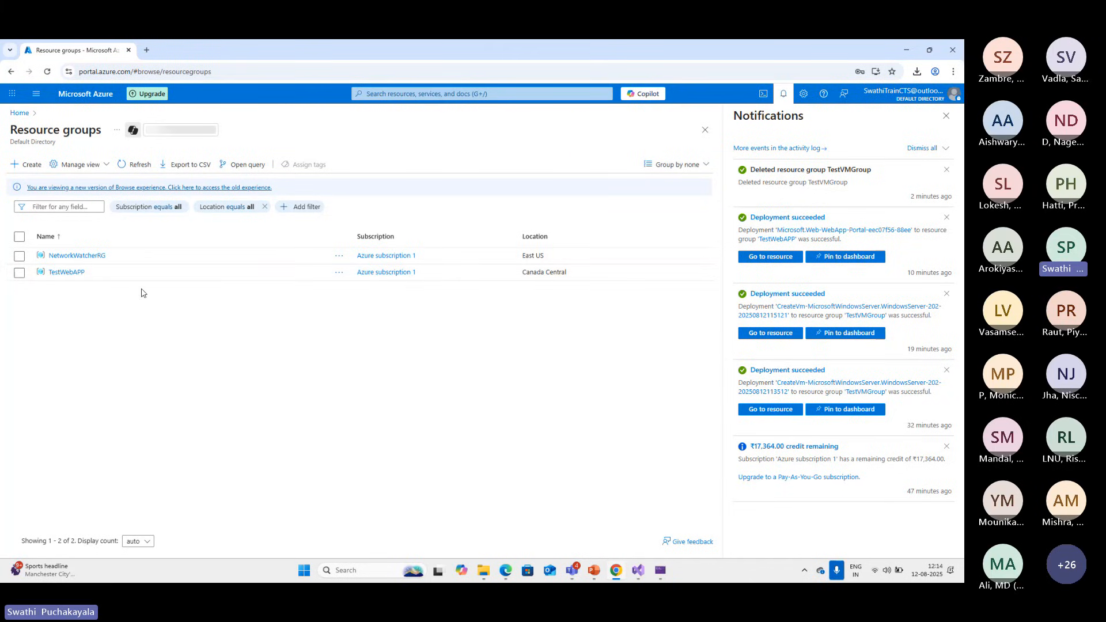
{"action": "left_click", "coordinate": [67, 272]}
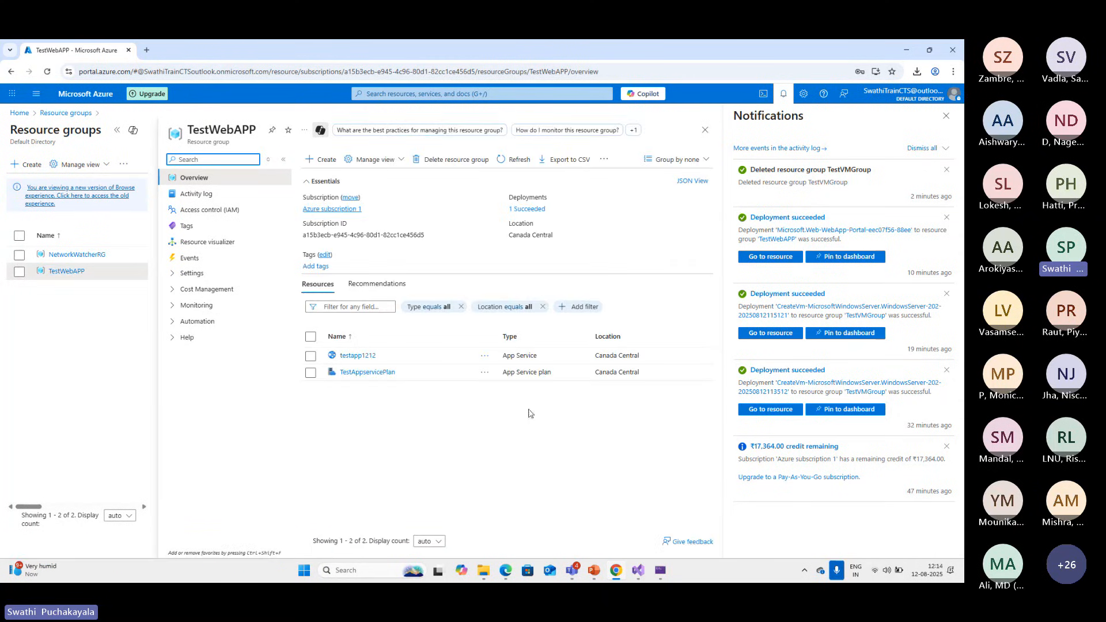
{"action": "left_click", "coordinate": [359, 361]}
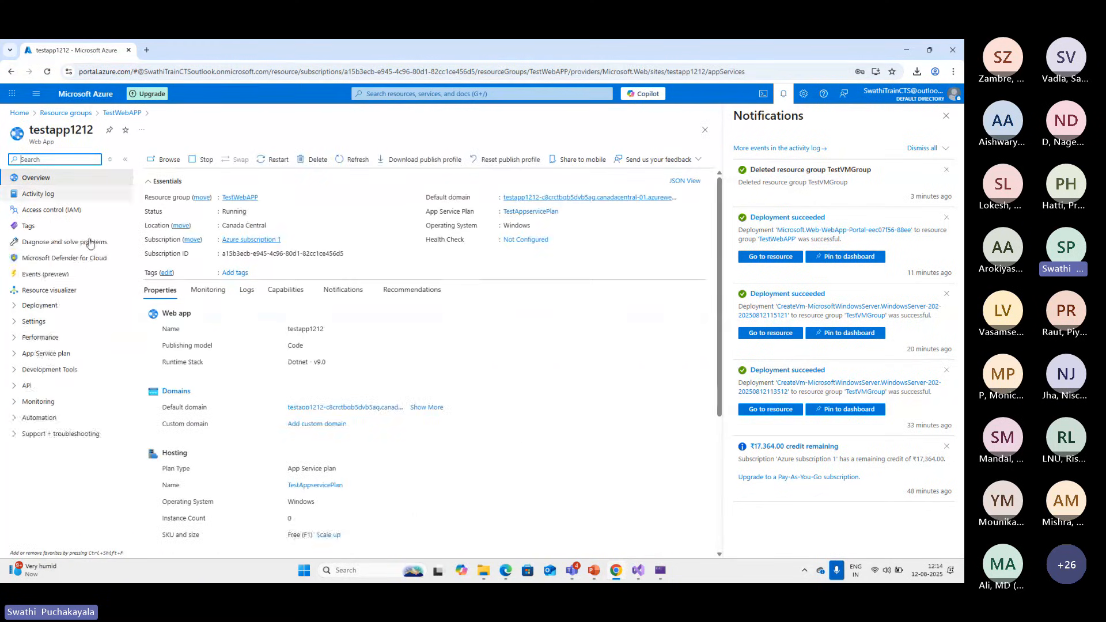
{"action": "left_click", "coordinate": [643, 572]}
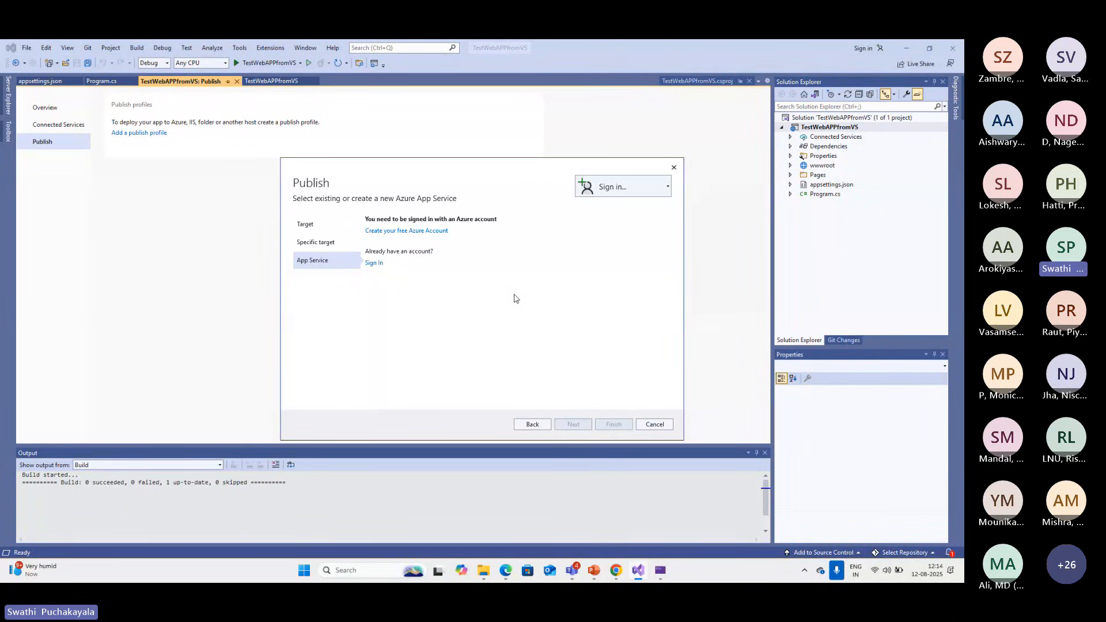
{"action": "left_click", "coordinate": [375, 265]}
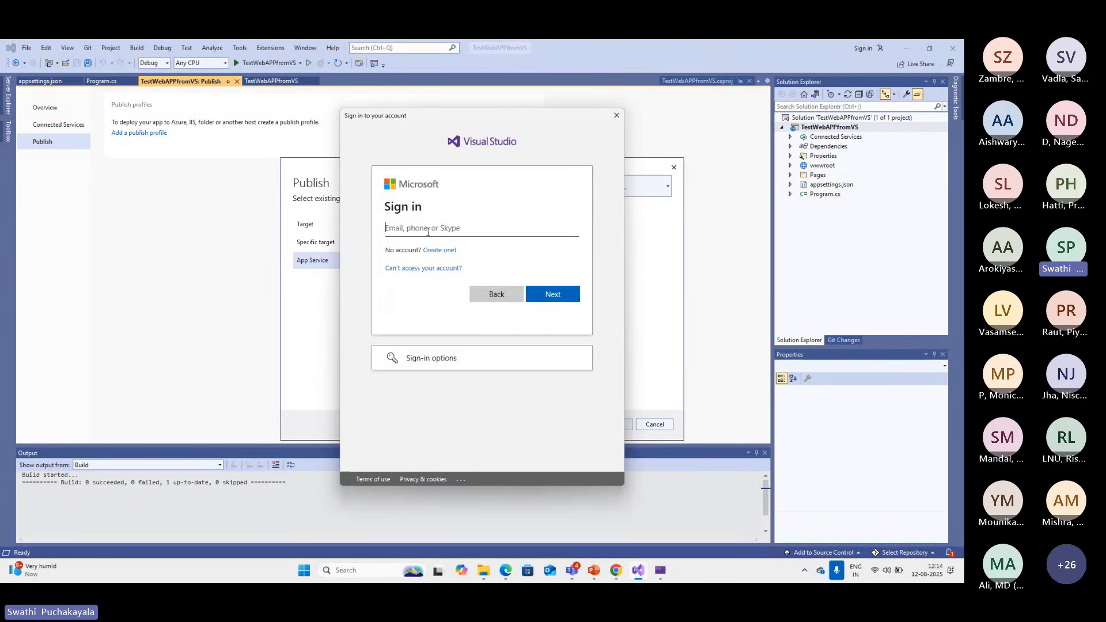
{"action": "left_click", "coordinate": [617, 118]}
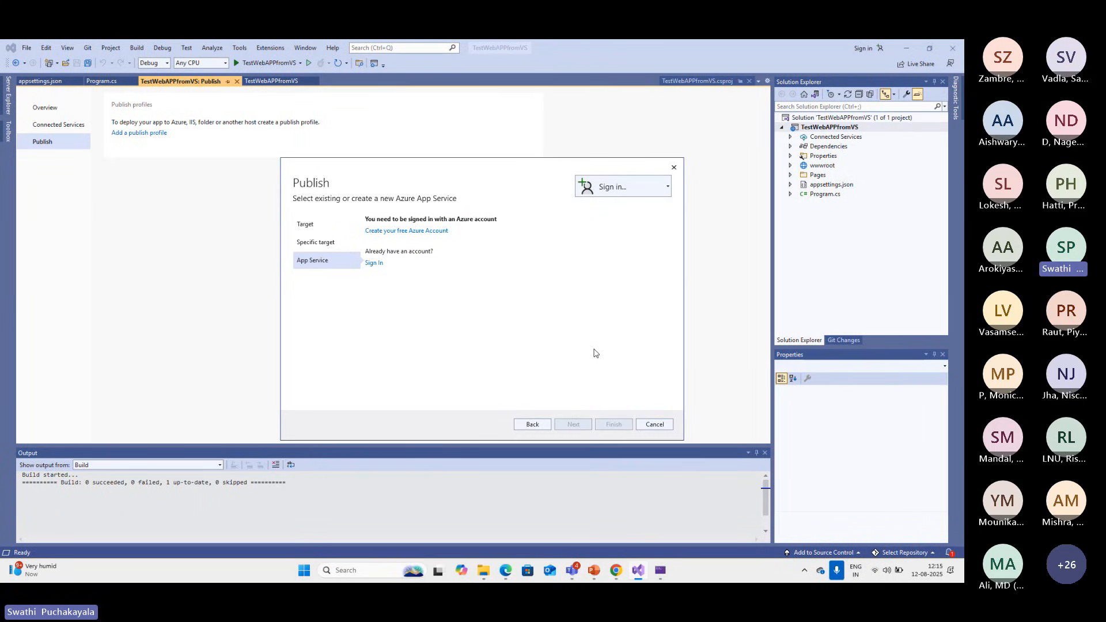
{"action": "left_click", "coordinate": [375, 263]}
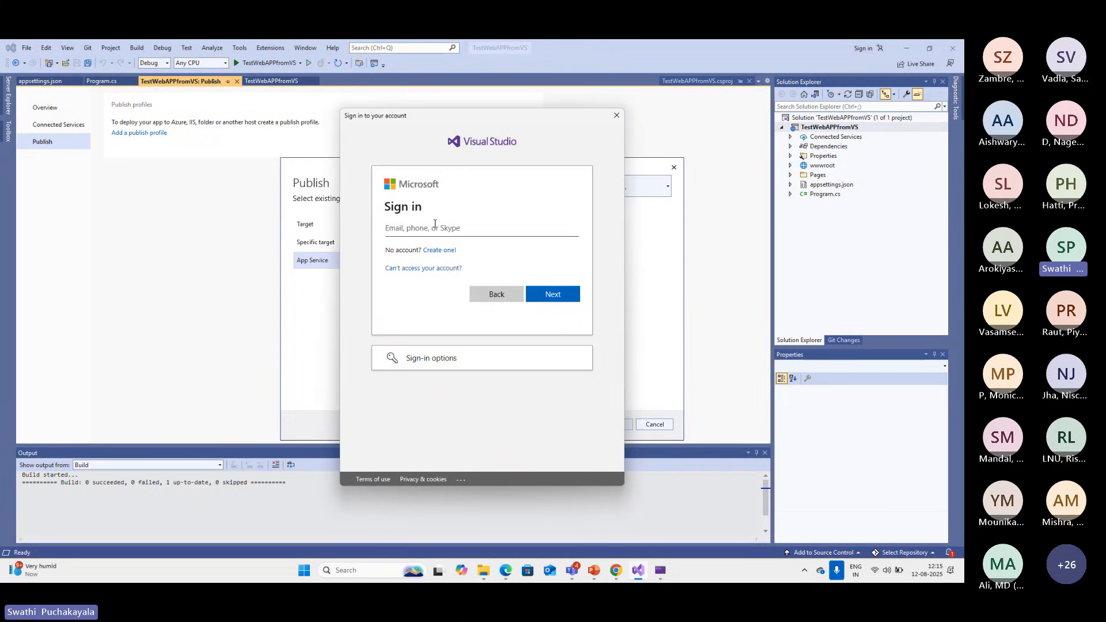
{"action": "type", "text": "swa"}
{"action": "left_click", "coordinate": [569, 229]}
{"action": "left_click", "coordinate": [617, 115]}
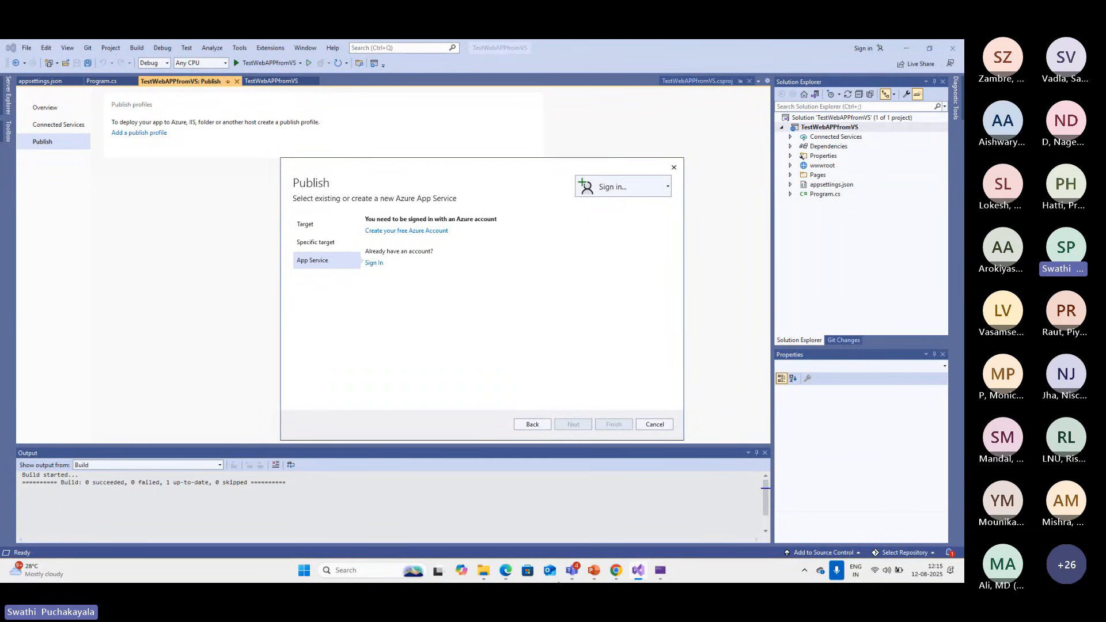
Switch to the Azure portal and view the testapp1212 site at its default domain, closing the site page when done
{"action": "left_click", "coordinate": [614, 576]}
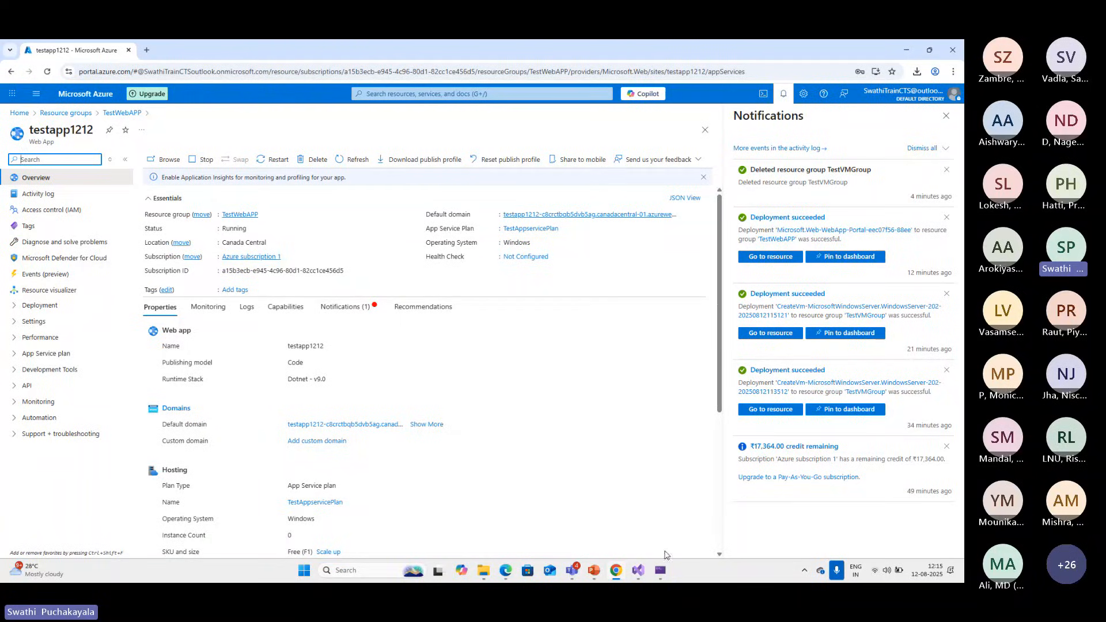
{"action": "left_click", "coordinate": [635, 574]}
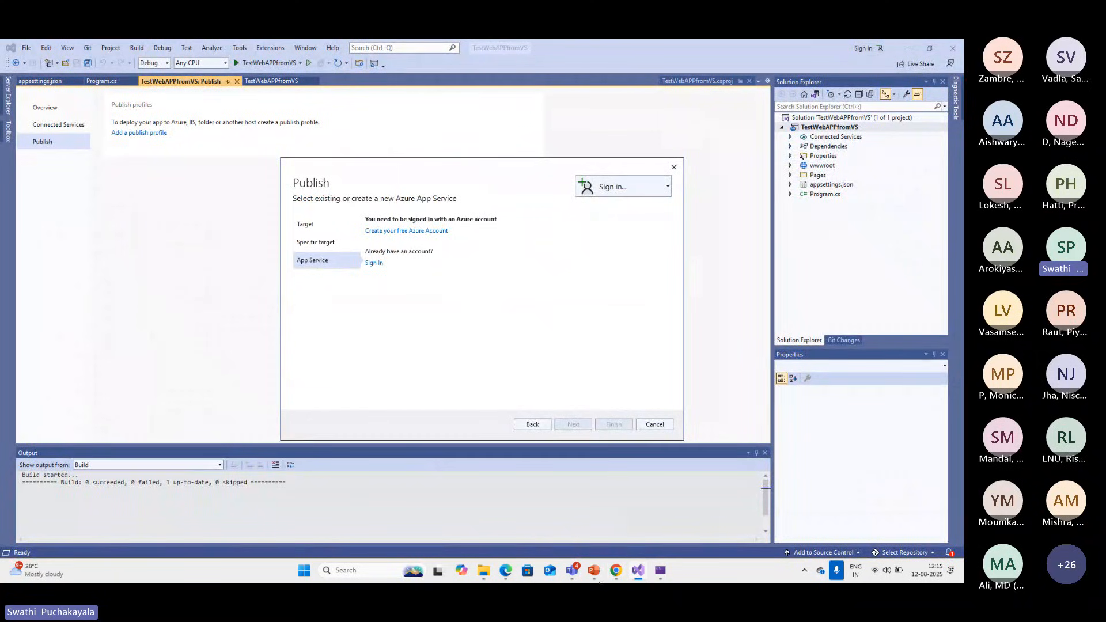
{"action": "left_click", "coordinate": [625, 575]}
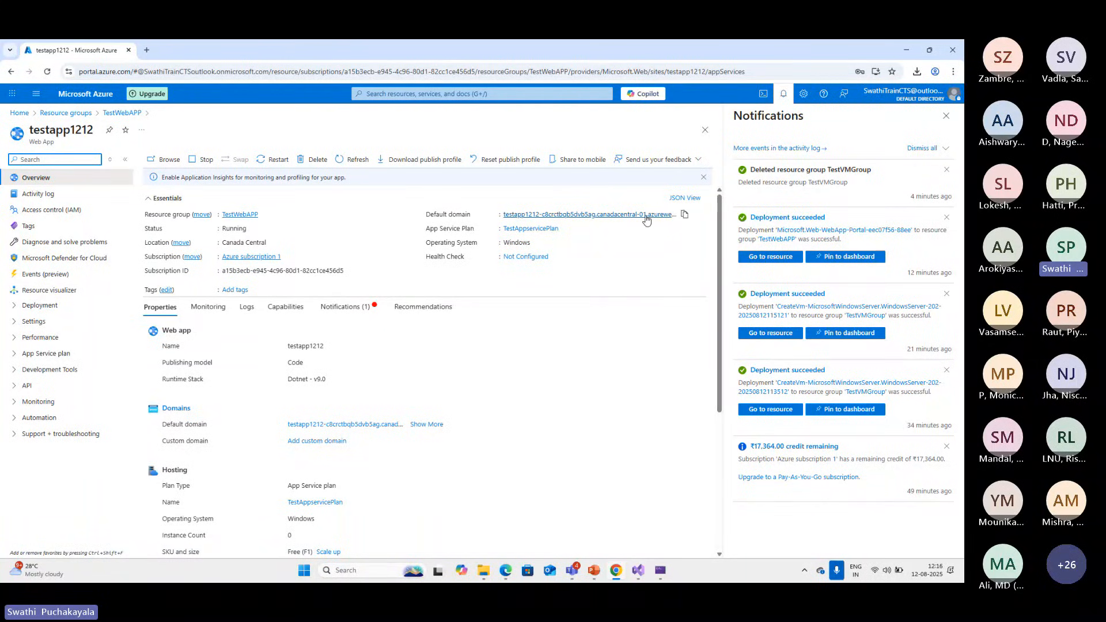
{"action": "left_click", "coordinate": [625, 219]}
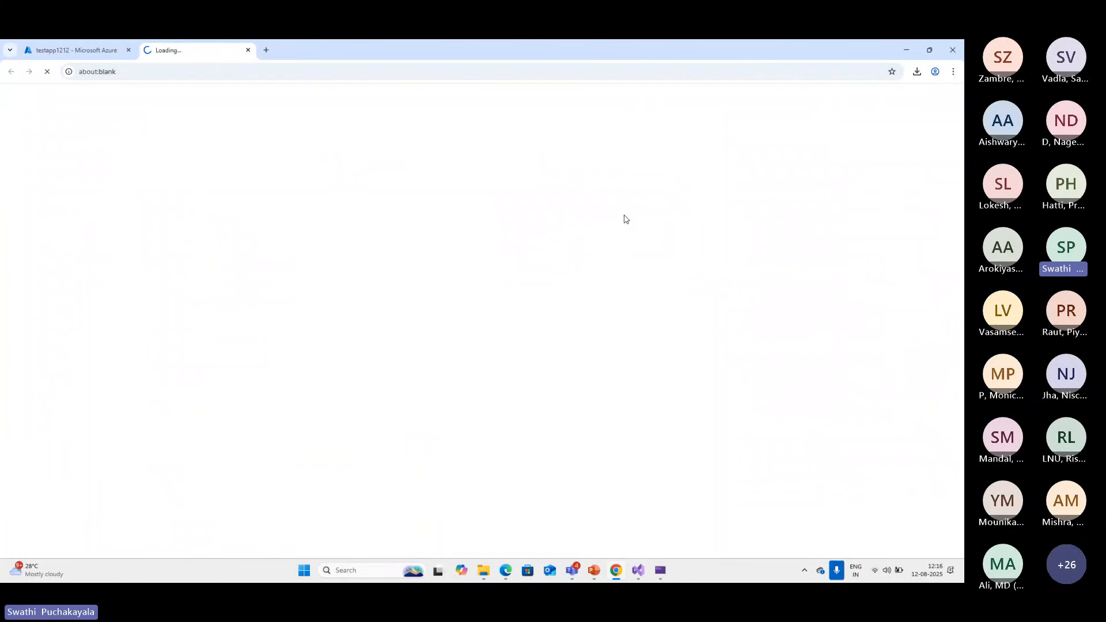
{"action": "left_click", "coordinate": [248, 50]}
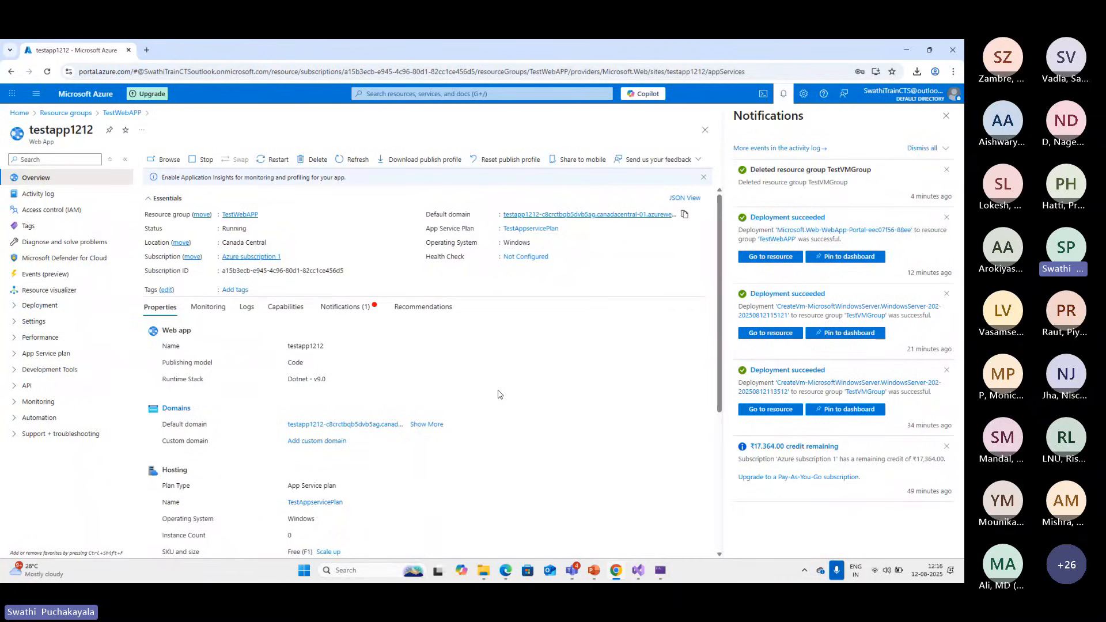
Return to the Azure portal's home page and close the notifications pane
{"action": "left_click", "coordinate": [639, 570]}
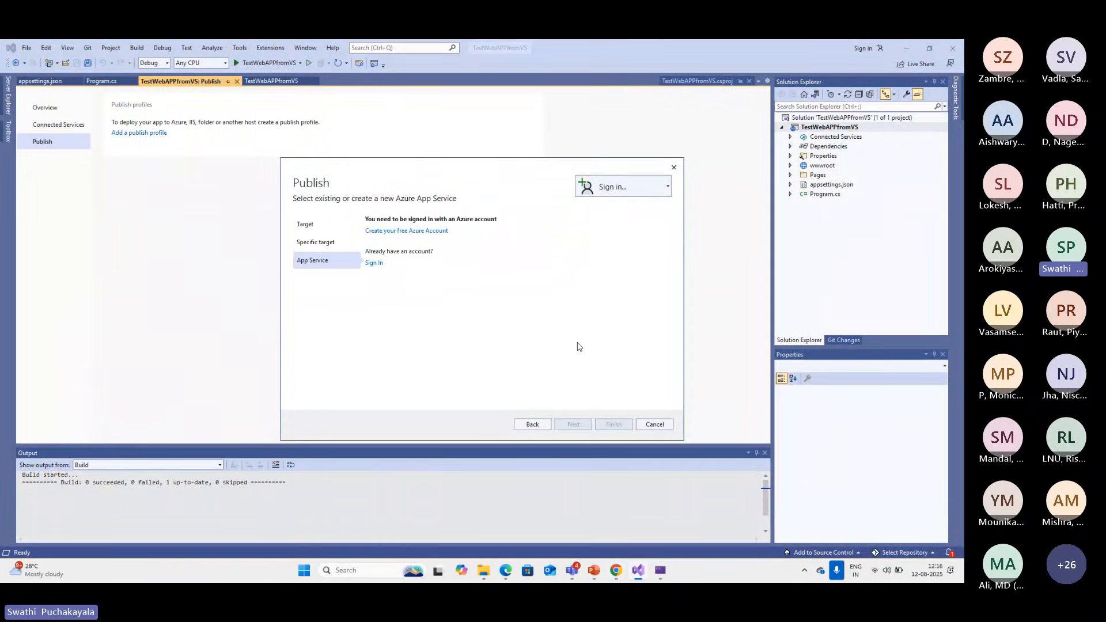
{"action": "left_click", "coordinate": [616, 570]}
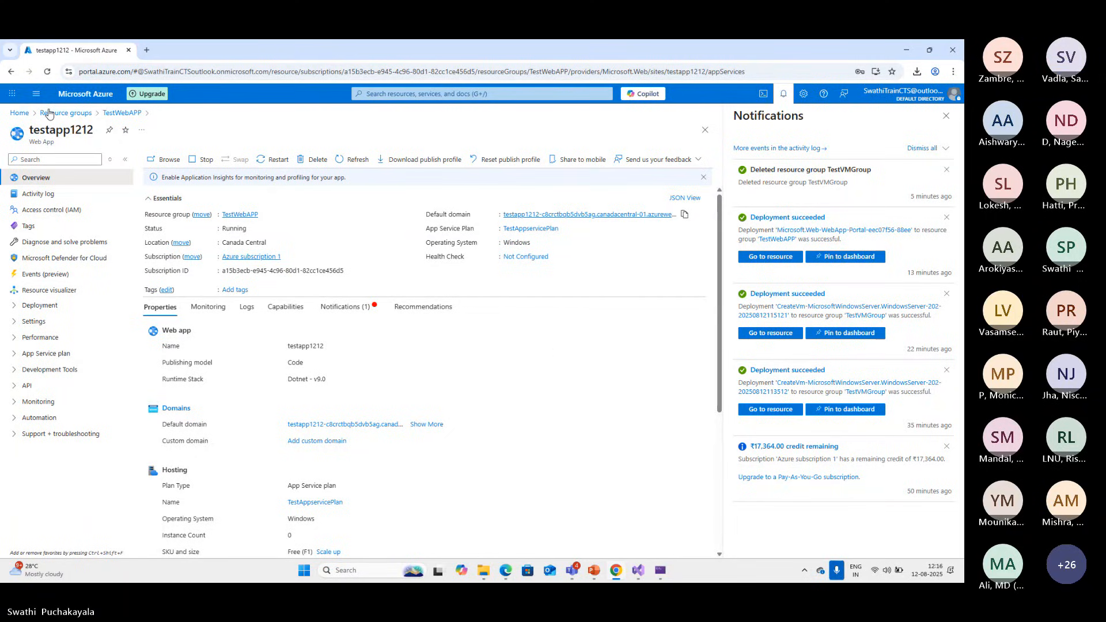
{"action": "left_click", "coordinate": [79, 97]}
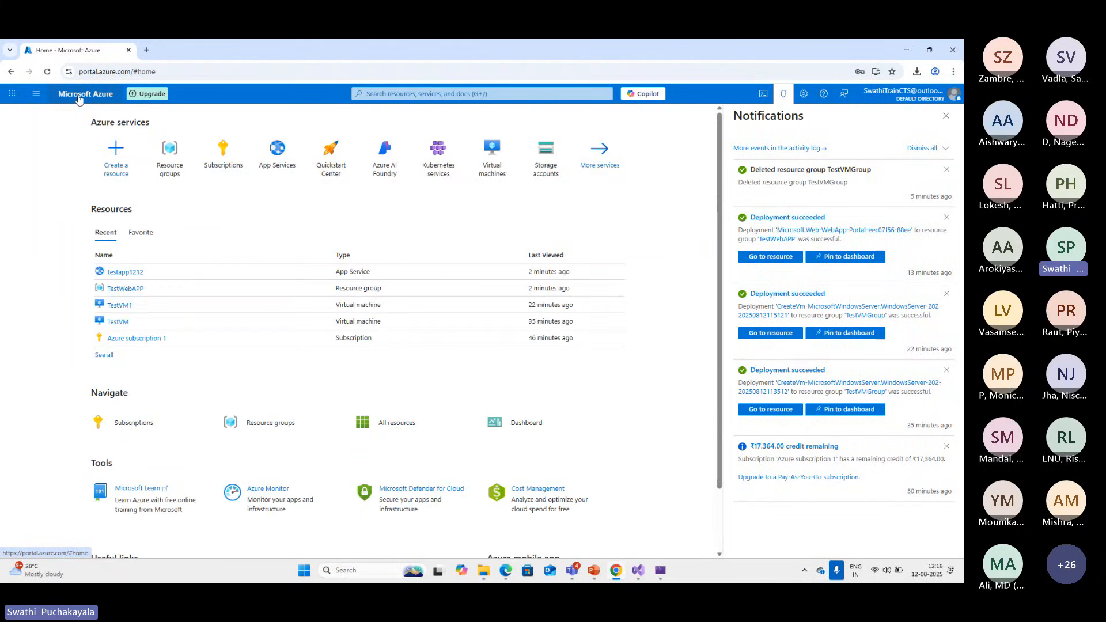
{"action": "left_click", "coordinate": [947, 119]}
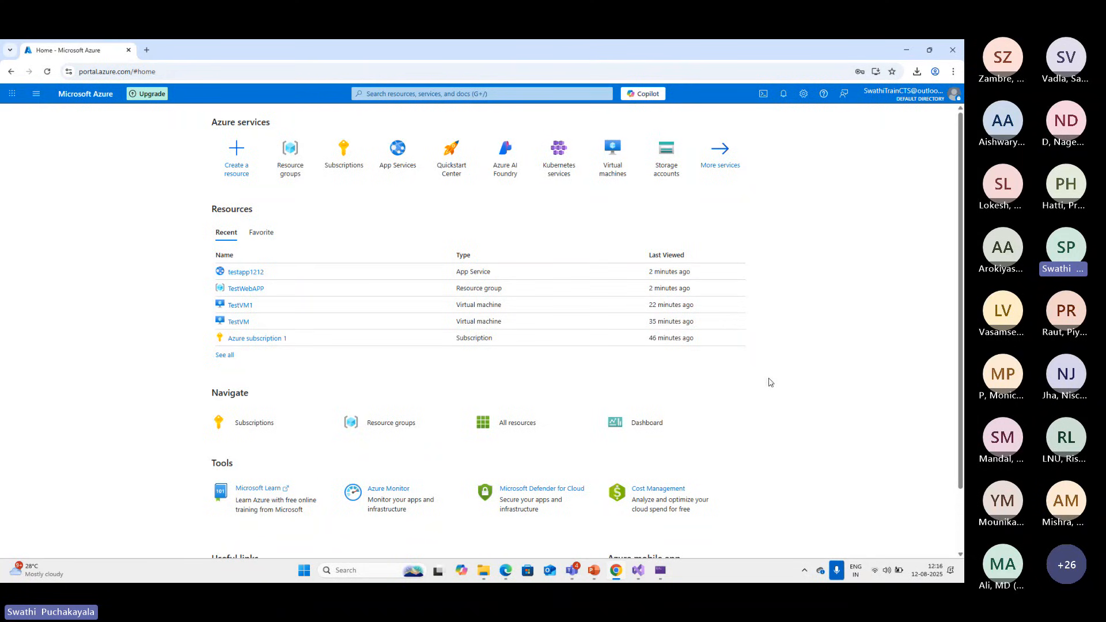
{"action": "scroll", "coordinate": [858, 344], "scroll_direction": "down", "scroll_amount": 2}
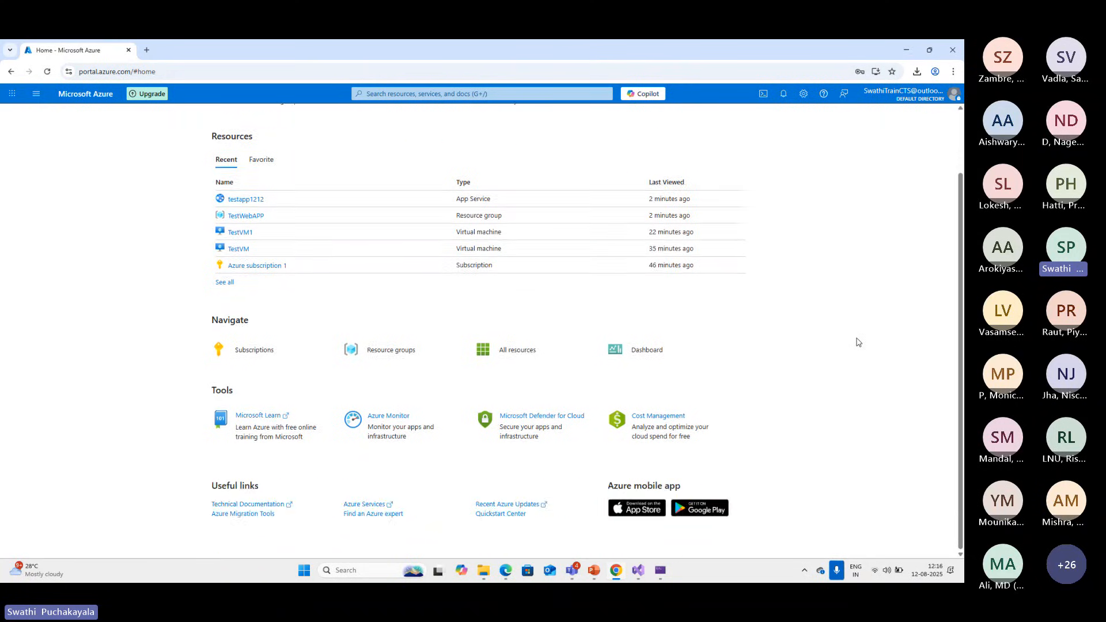
{"action": "scroll", "coordinate": [857, 341], "scroll_direction": "up", "scroll_amount": 2}
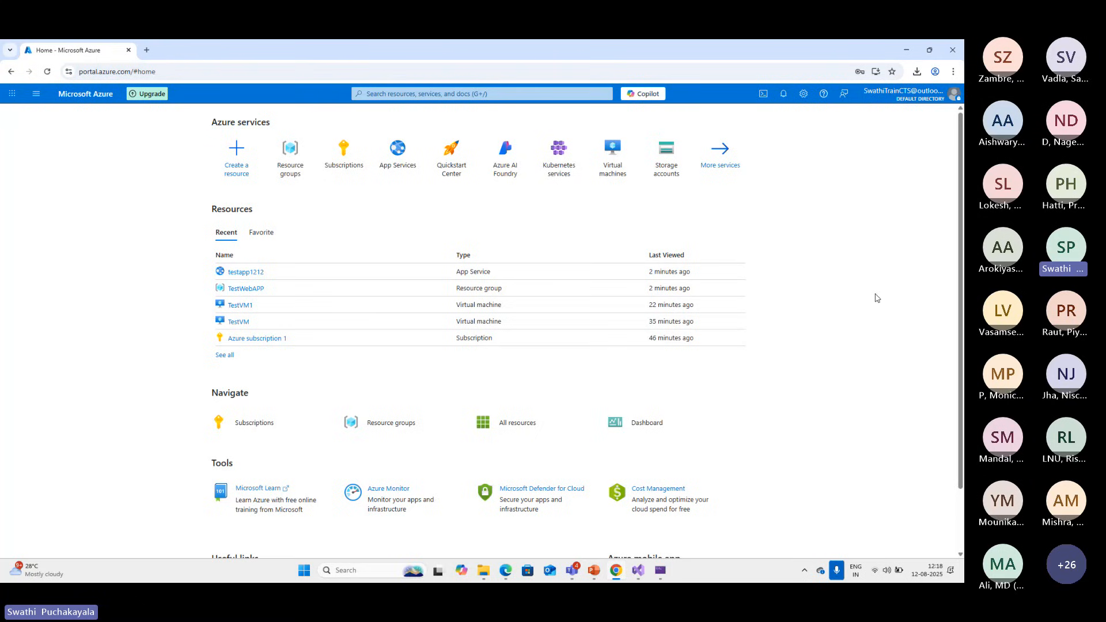
{"action": "mouse_move", "coordinate": [605, 178]}
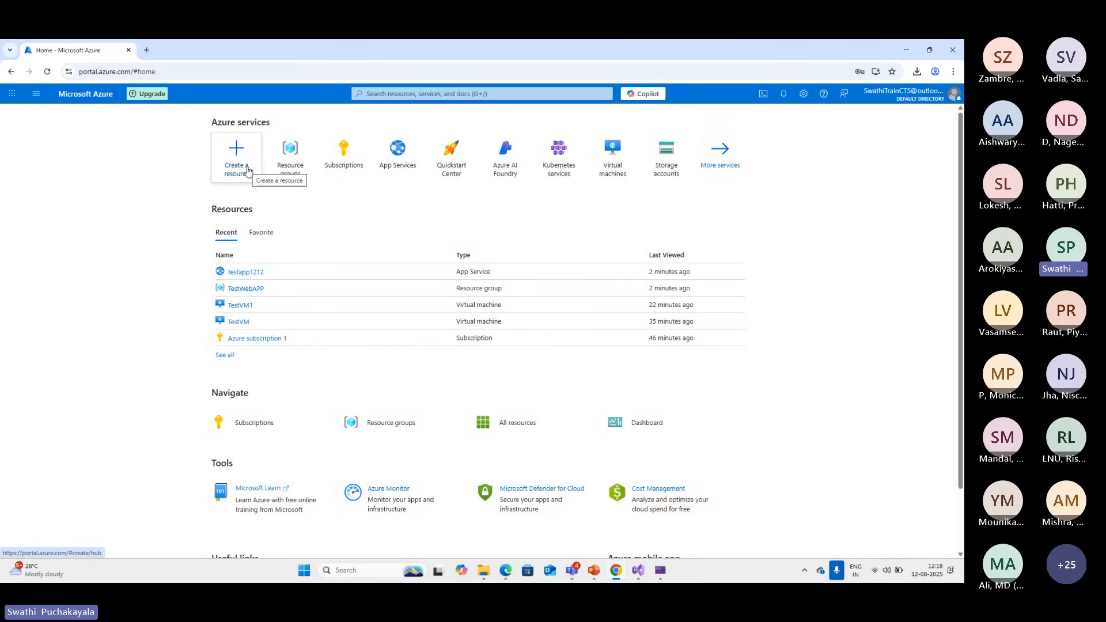
{"action": "left_click", "coordinate": [345, 168]}
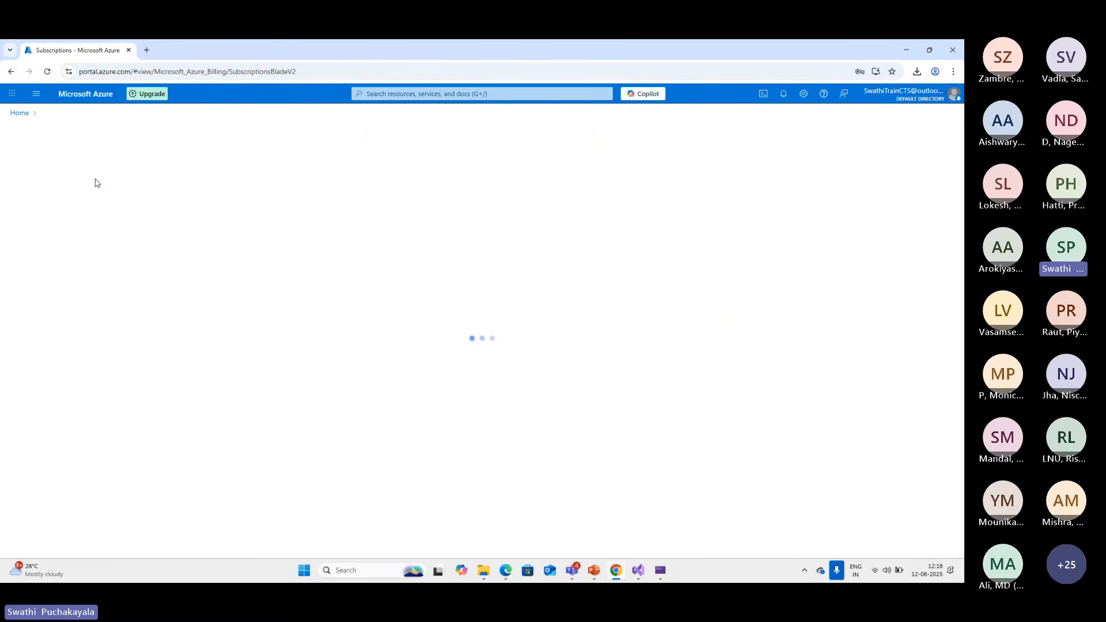
{"action": "left_click", "coordinate": [20, 113]}
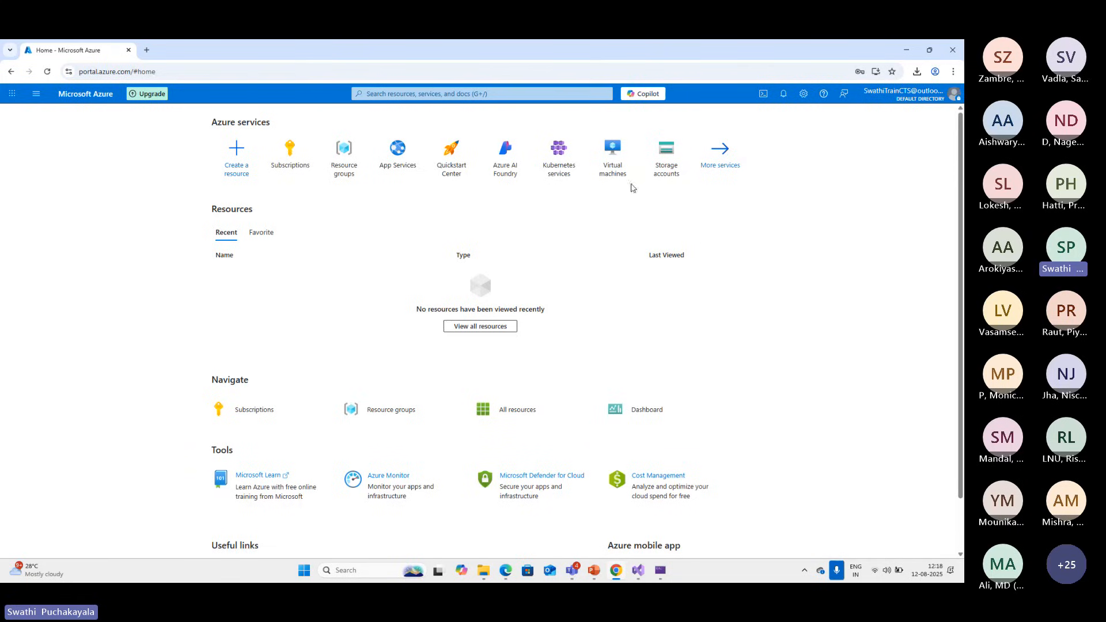
Open the Create a resource page and start a search of the services and marketplace
{"action": "left_click", "coordinate": [240, 176]}
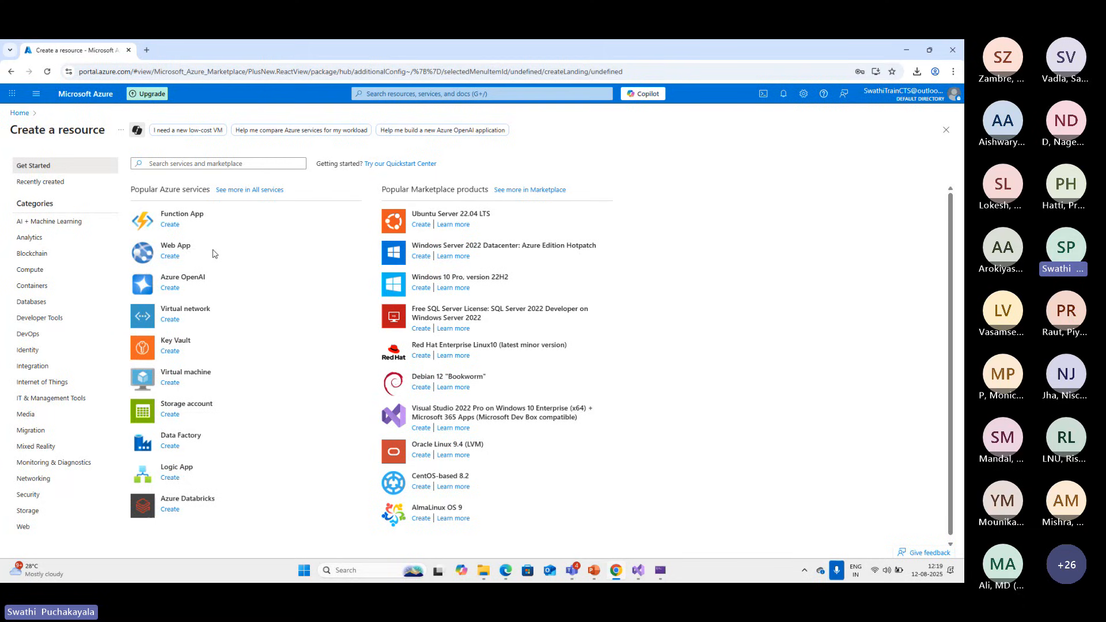
{"action": "left_click", "coordinate": [171, 163]}
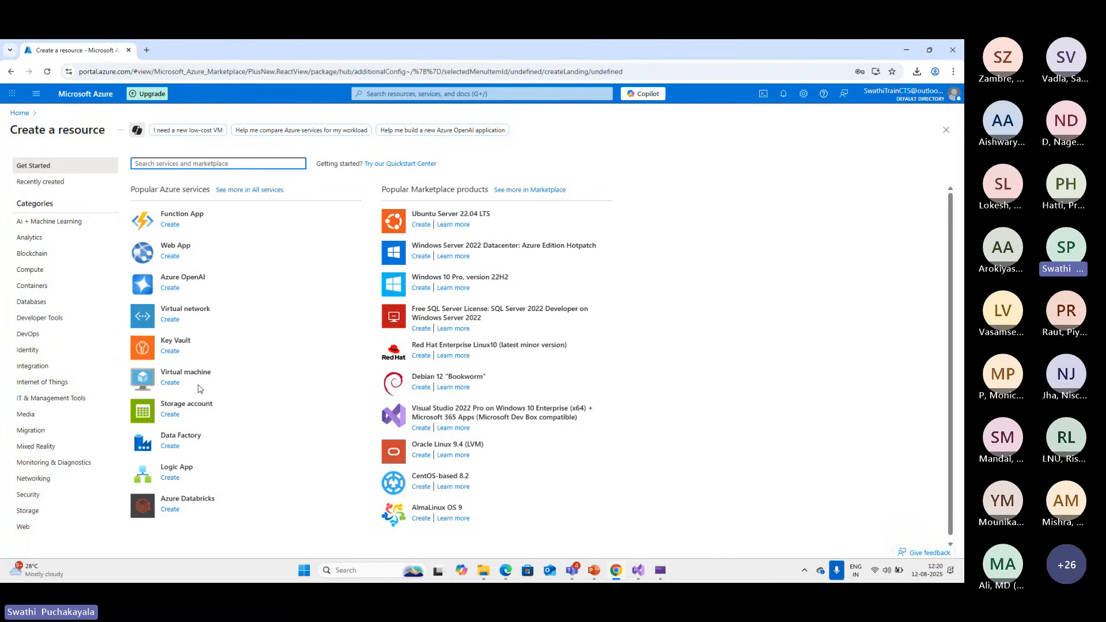
Switch to Visual Studio and choose Azure Virtual Machine as the specific publish target, continuing to the virtual machine selection page
{"action": "left_click", "coordinate": [639, 572]}
{"action": "left_click", "coordinate": [531, 425]}
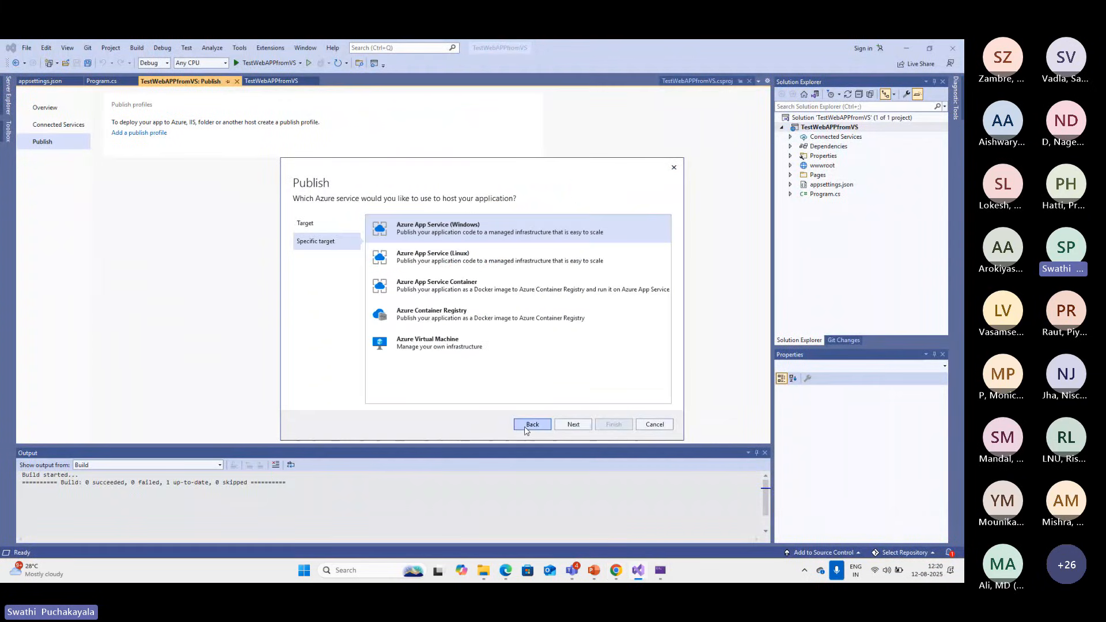
{"action": "left_click", "coordinate": [455, 351]}
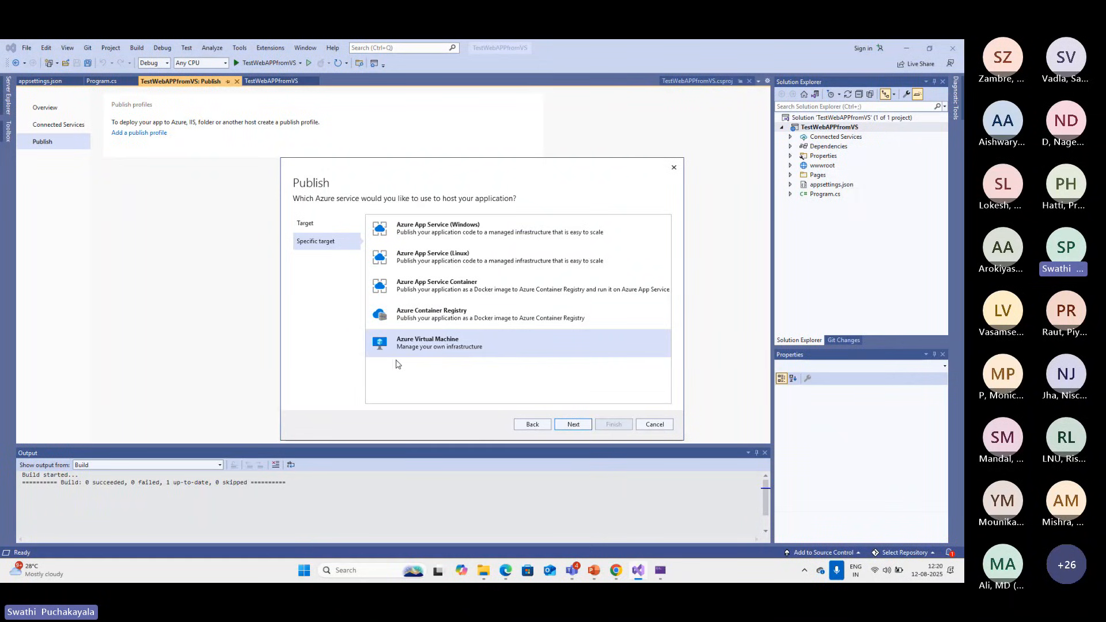
{"action": "left_click", "coordinate": [573, 424]}
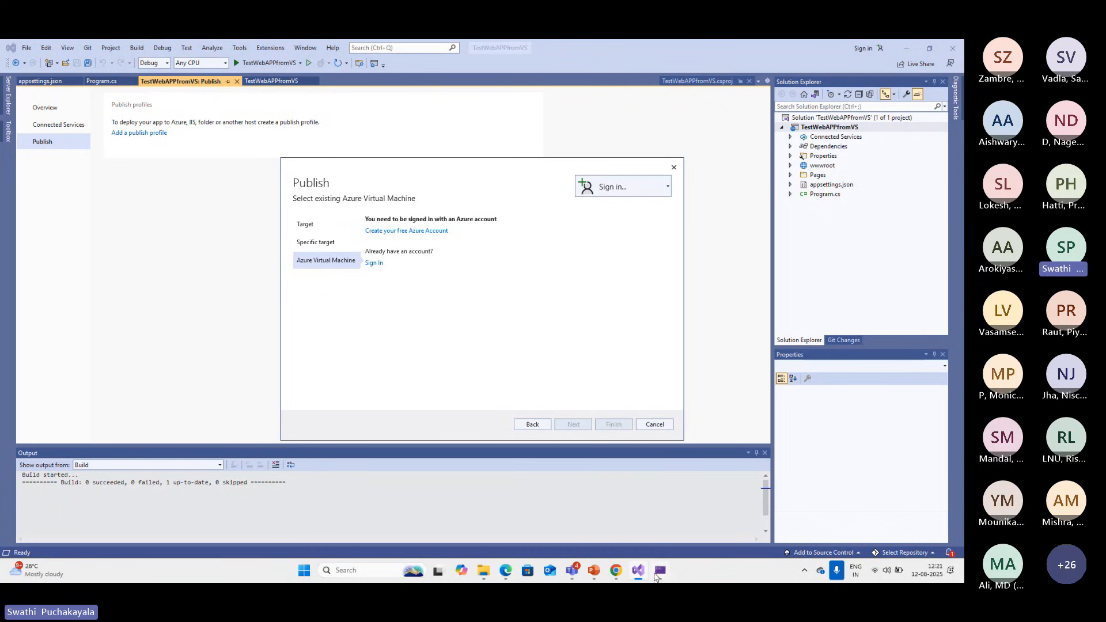
Switch to the Azure portal, start creating a Web App and look over its basic settings
{"action": "left_click", "coordinate": [613, 578]}
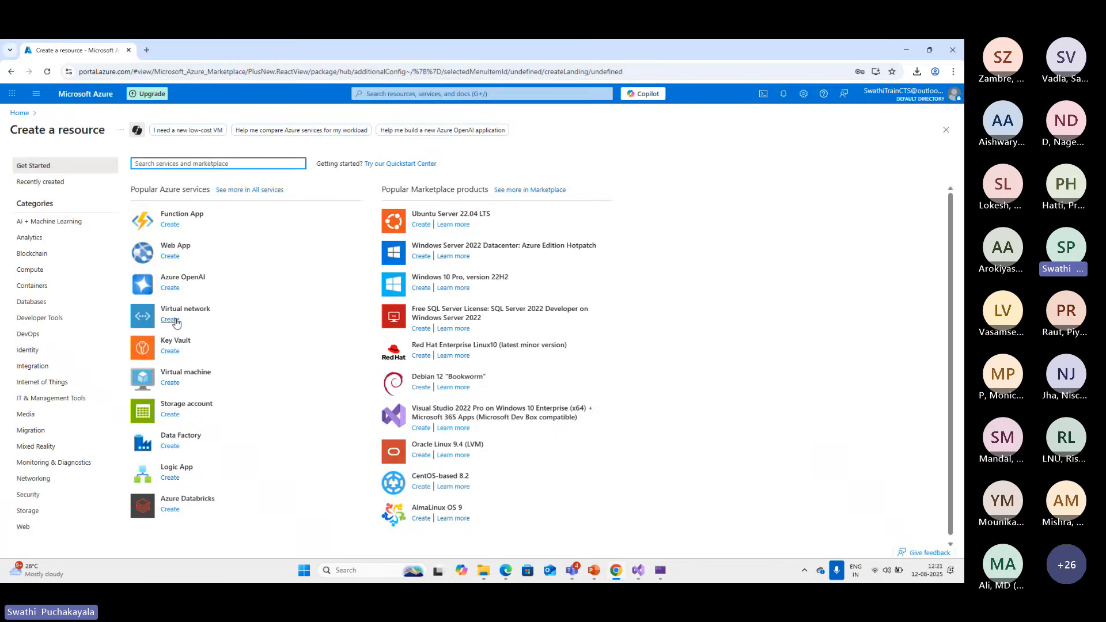
{"action": "left_click", "coordinate": [173, 257]}
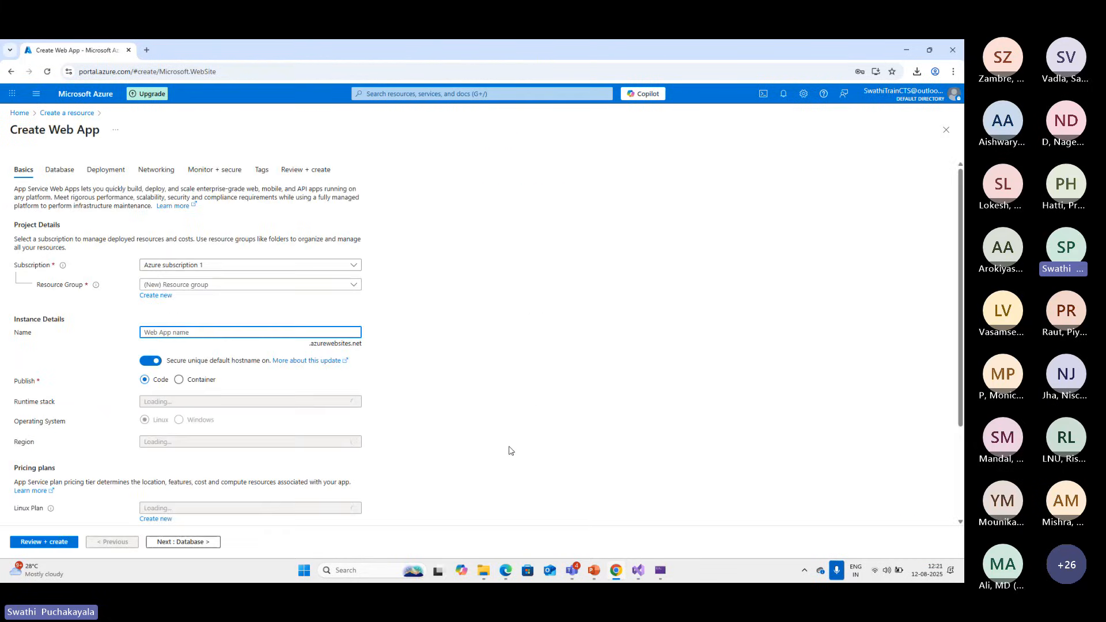
{"action": "scroll", "coordinate": [510, 451], "scroll_direction": "down", "scroll_amount": 1}
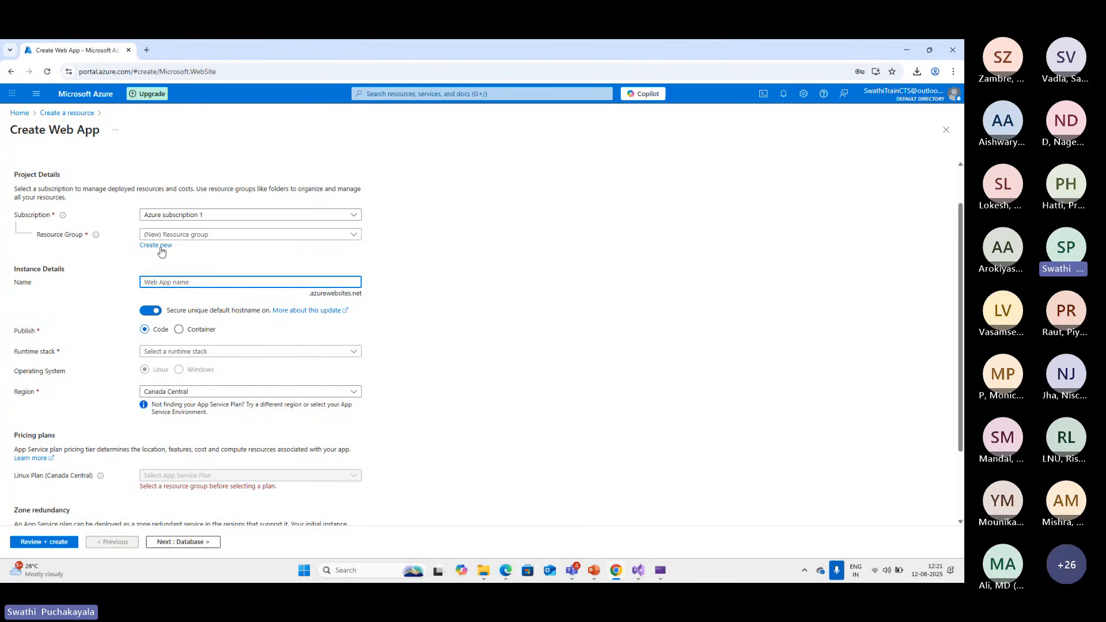
{"action": "scroll", "coordinate": [201, 257], "scroll_direction": "down", "scroll_amount": 1}
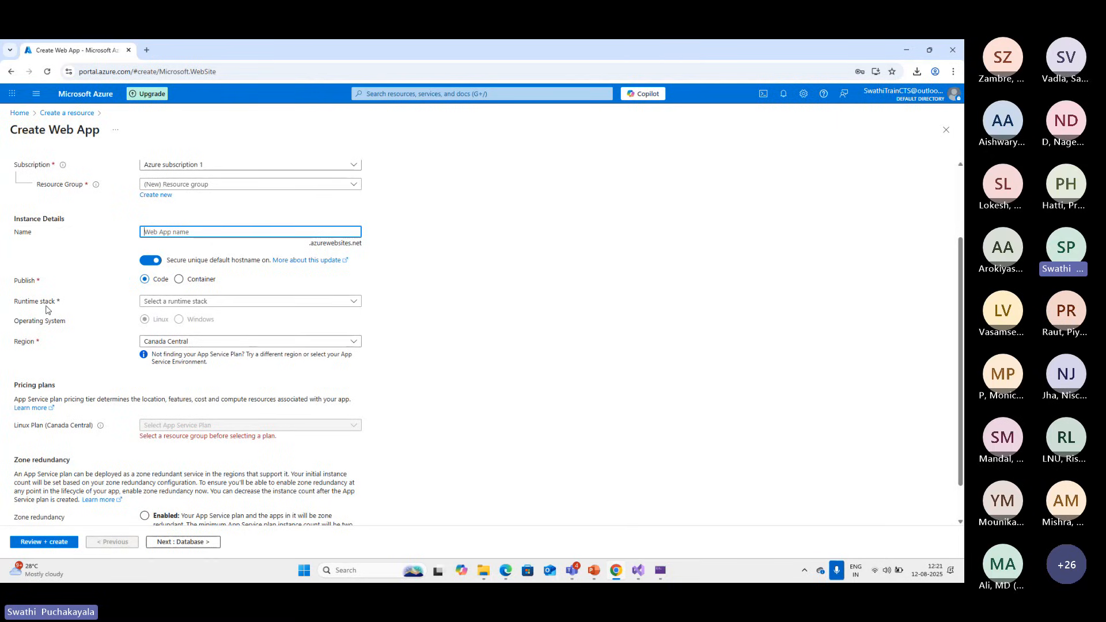
Look through the available runtime stacks for the web app and select .NET 9 (STS)
{"action": "left_click", "coordinate": [352, 302]}
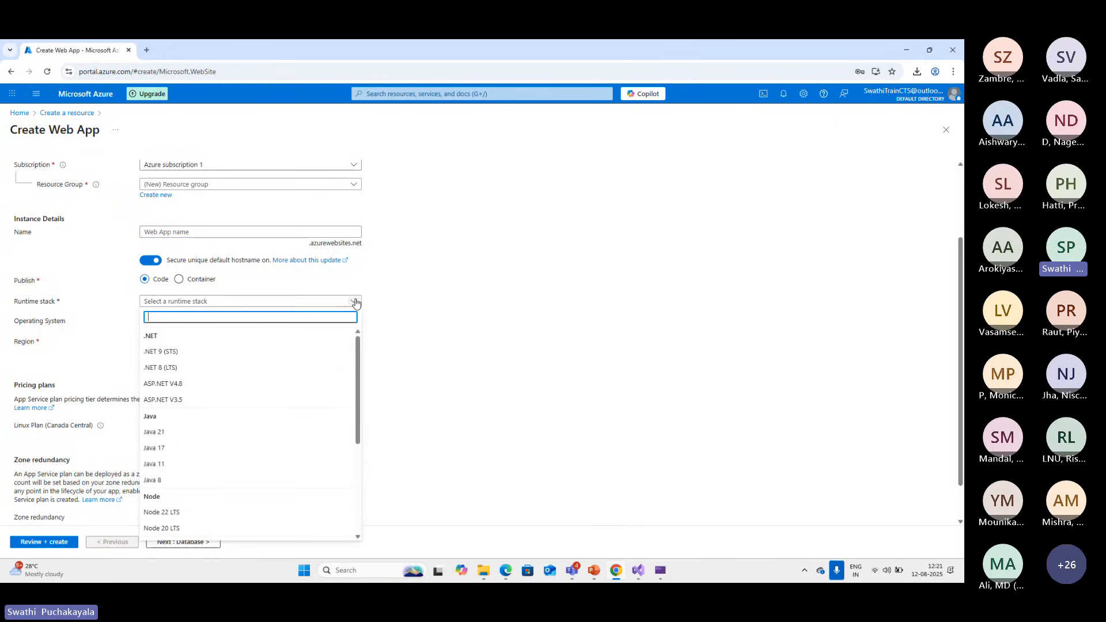
{"action": "left_click", "coordinate": [67, 350]}
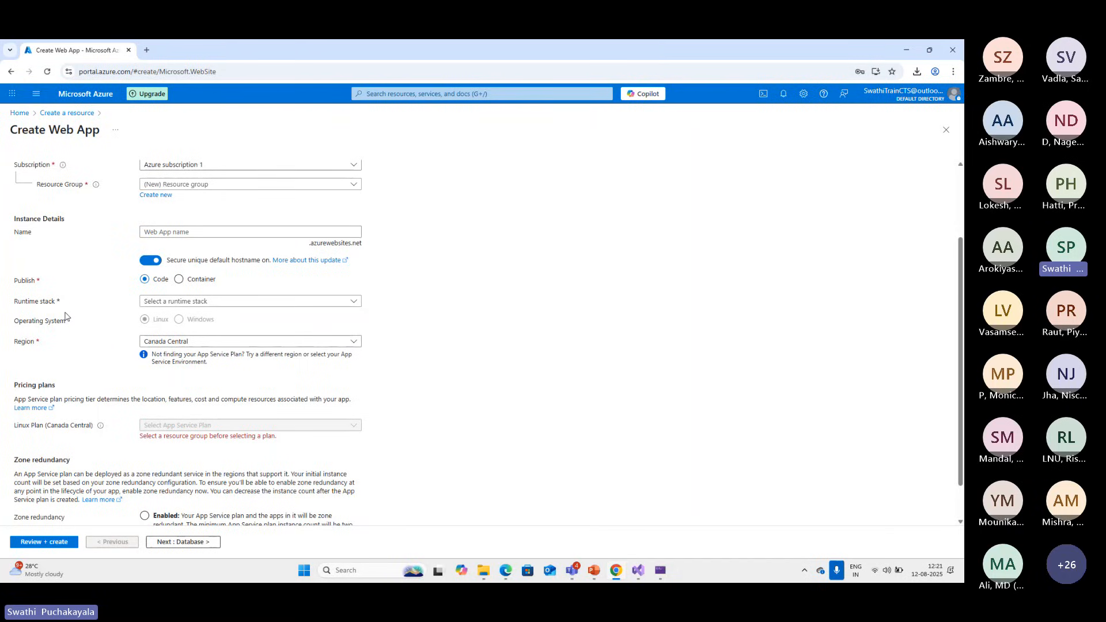
{"action": "left_click", "coordinate": [352, 302]}
{"action": "scroll", "coordinate": [274, 434], "scroll_direction": "down", "scroll_amount": 3}
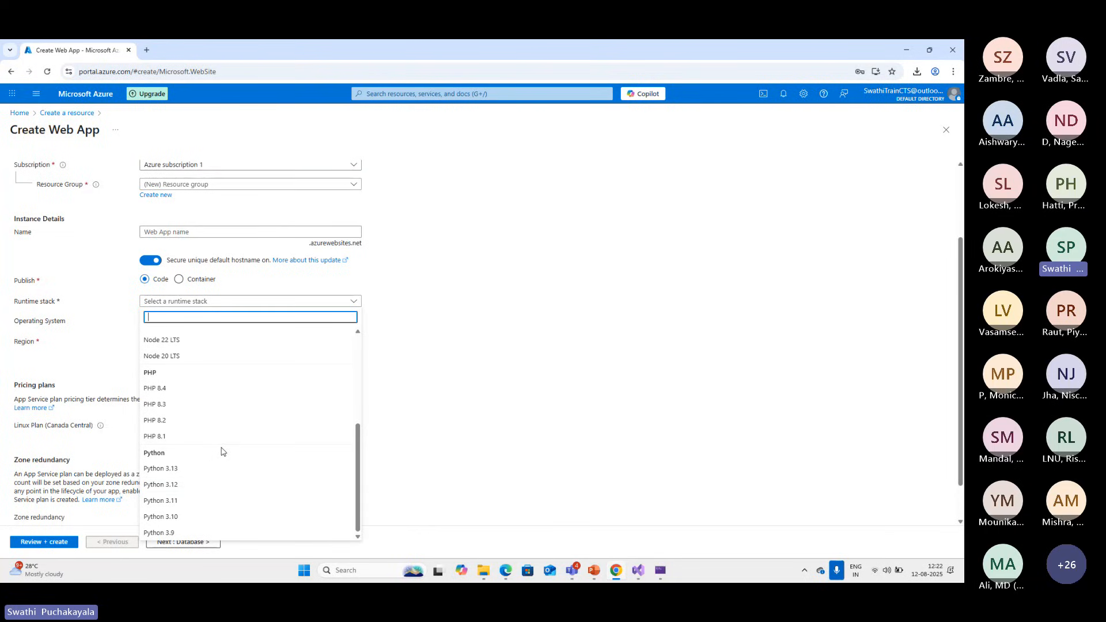
{"action": "scroll", "coordinate": [221, 446], "scroll_direction": "up", "scroll_amount": 3}
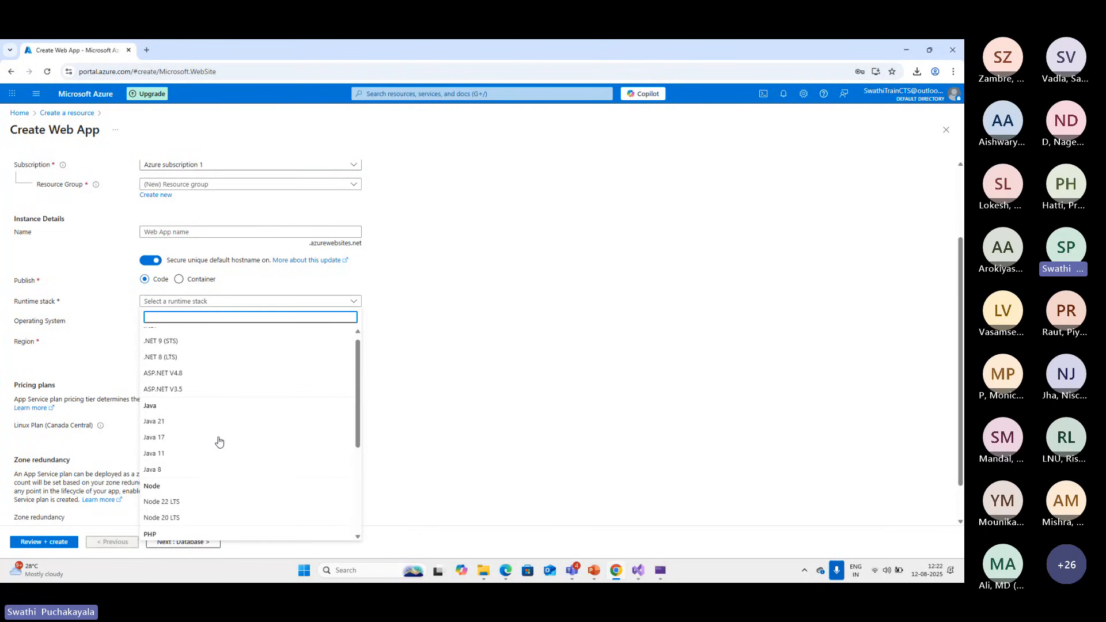
{"action": "scroll", "coordinate": [254, 461], "scroll_direction": "down", "scroll_amount": 3}
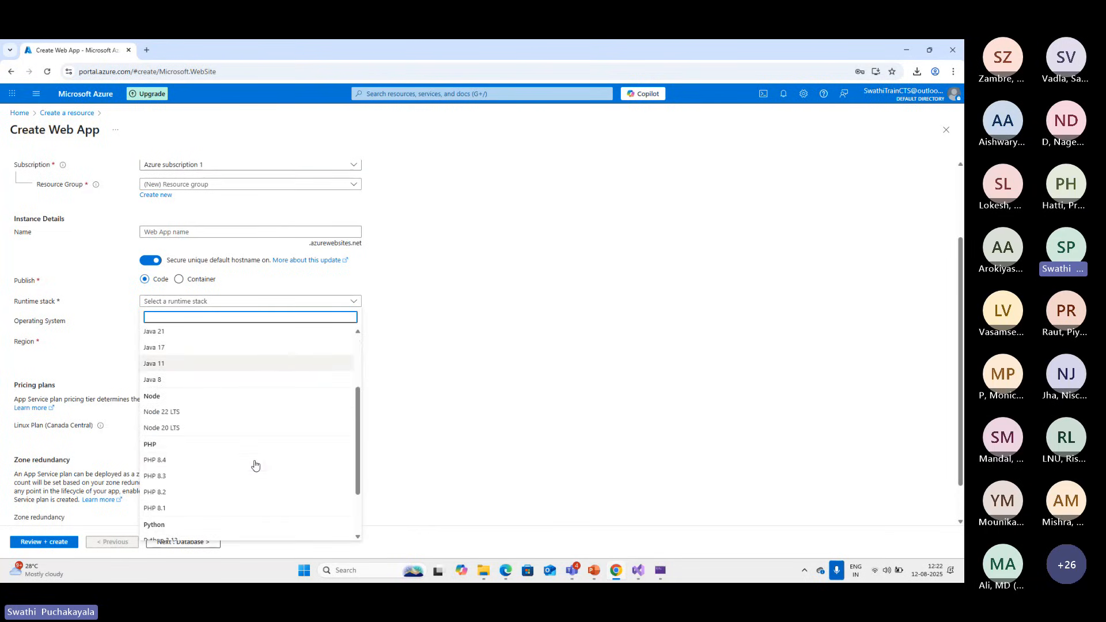
{"action": "left_click", "coordinate": [636, 576]}
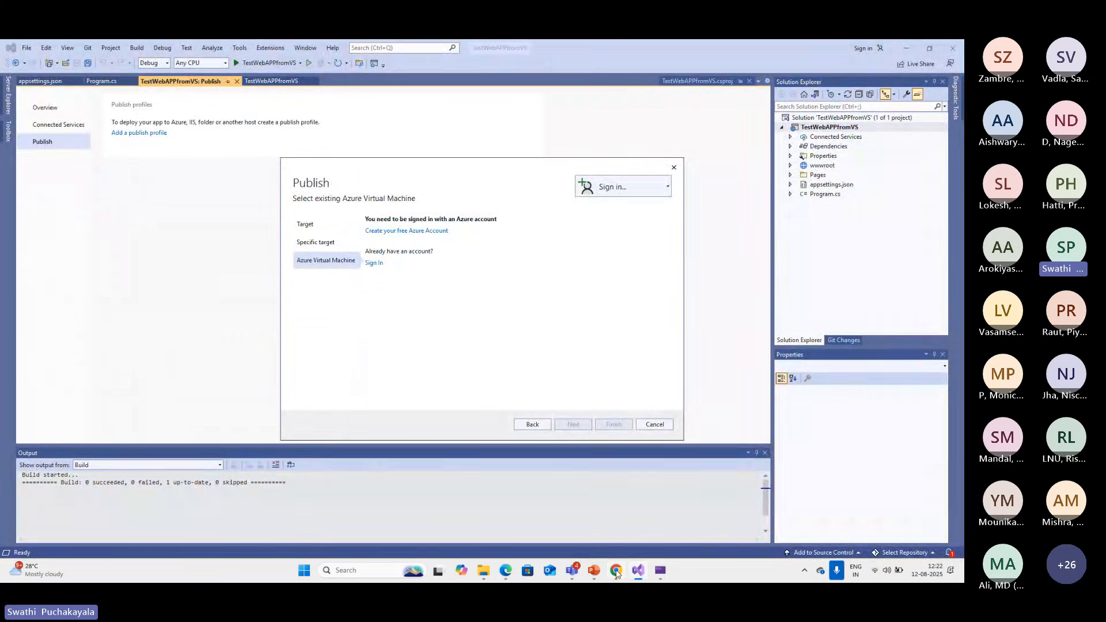
{"action": "left_click", "coordinate": [616, 573]}
{"action": "scroll", "coordinate": [169, 346], "scroll_direction": "up", "scroll_amount": 3}
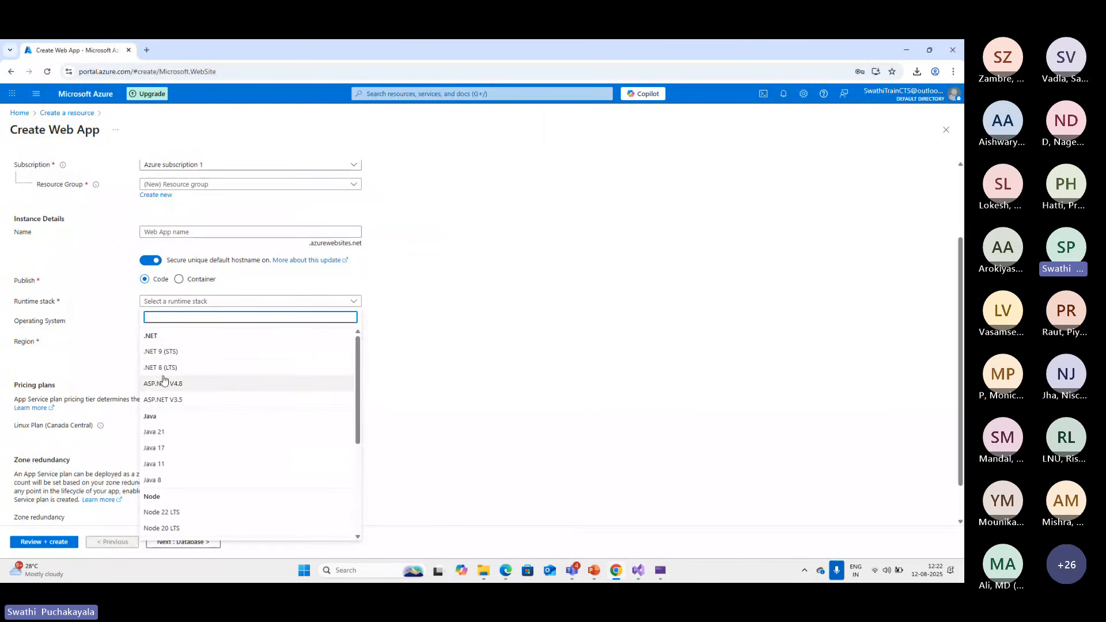
{"action": "left_click", "coordinate": [173, 353]}
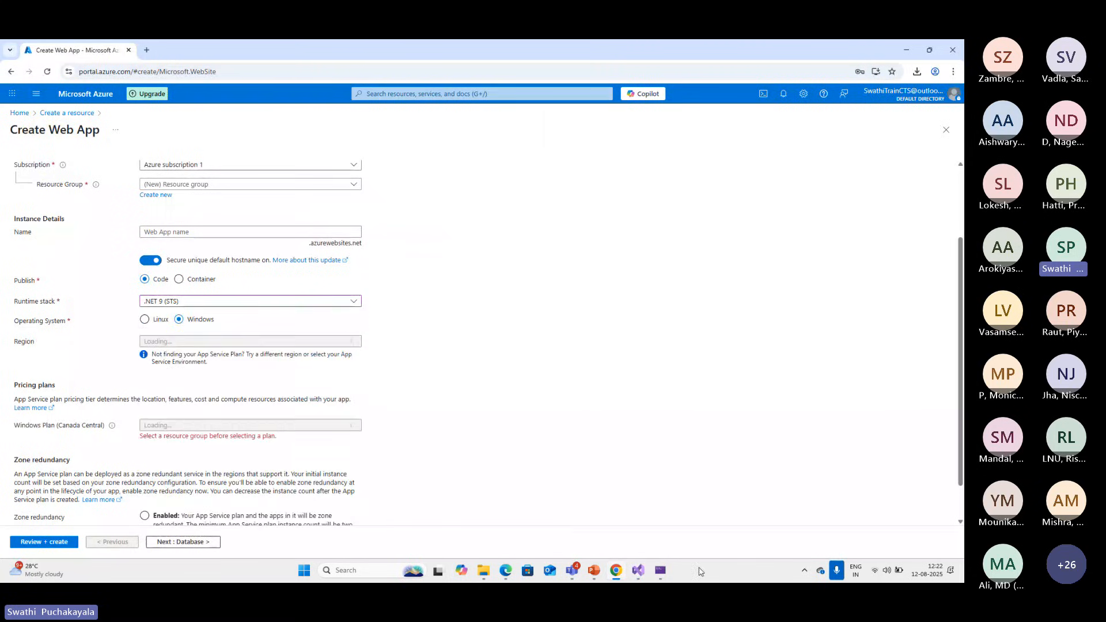
Check the Publish dialog in Visual Studio, then return to the Azure portal and examine the web app's region and pricing plan settings
{"action": "left_click", "coordinate": [641, 571]}
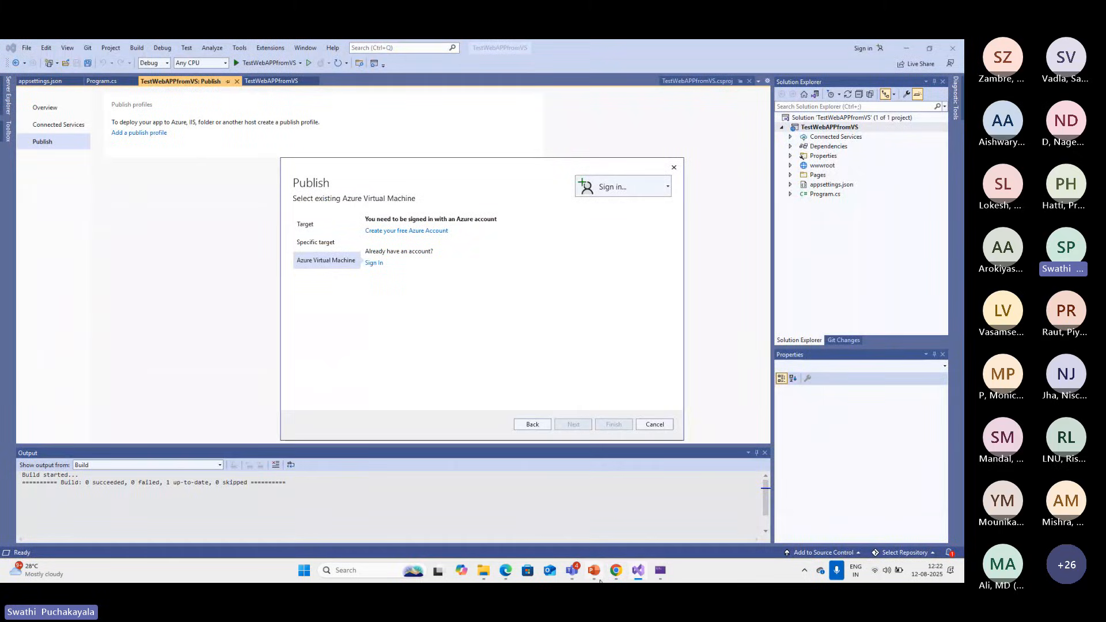
{"action": "left_click", "coordinate": [618, 573]}
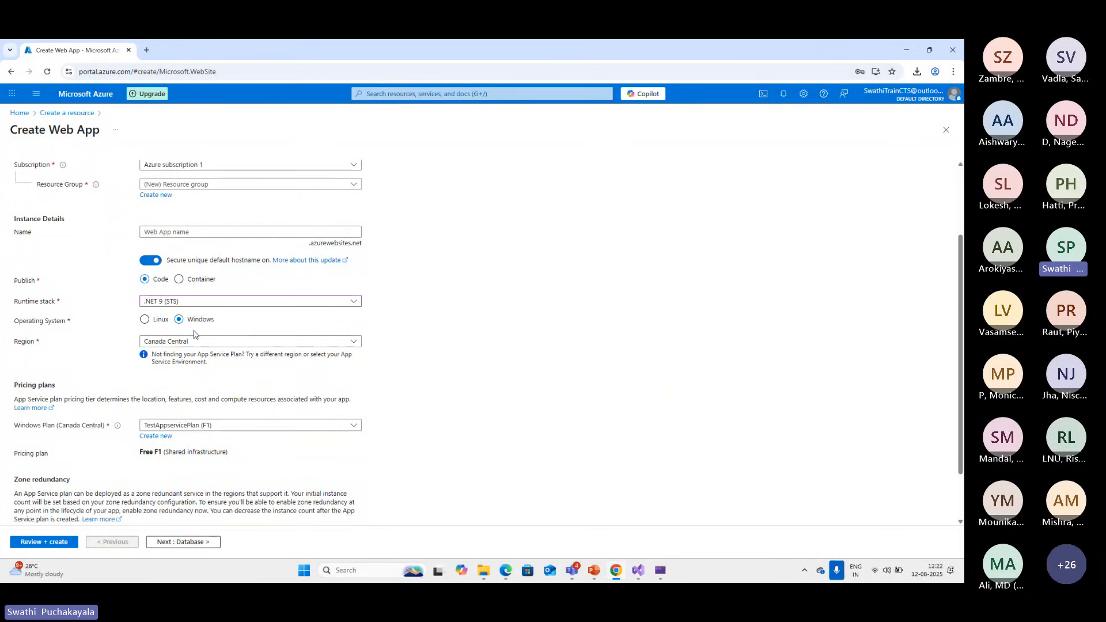
{"action": "scroll", "coordinate": [224, 385], "scroll_direction": "down", "scroll_amount": 1}
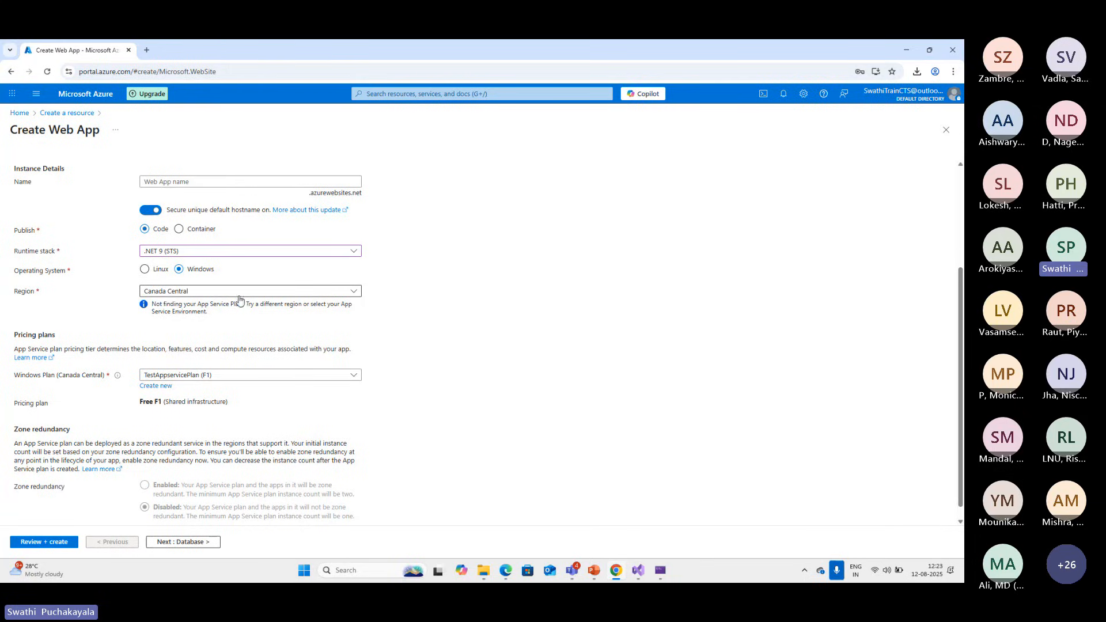
{"action": "left_click", "coordinate": [355, 292]}
{"action": "left_click", "coordinate": [358, 298]}
{"action": "scroll", "coordinate": [389, 408], "scroll_direction": "down", "scroll_amount": 1}
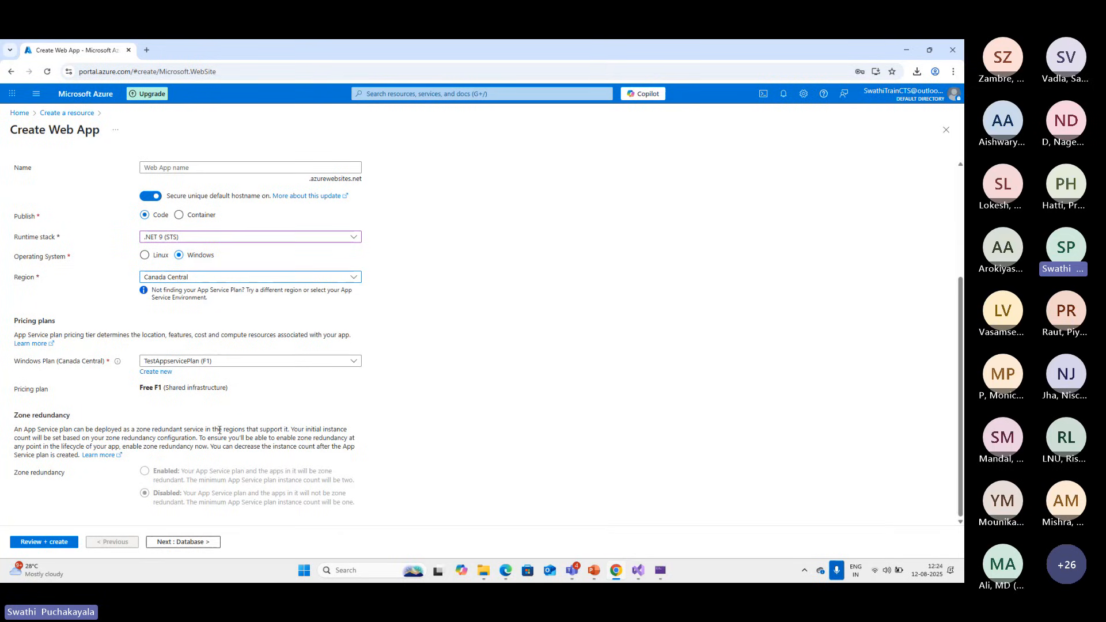
Assign the web app to the existing TestWebAPP resource group and check the Database settings
{"action": "left_click", "coordinate": [188, 542]}
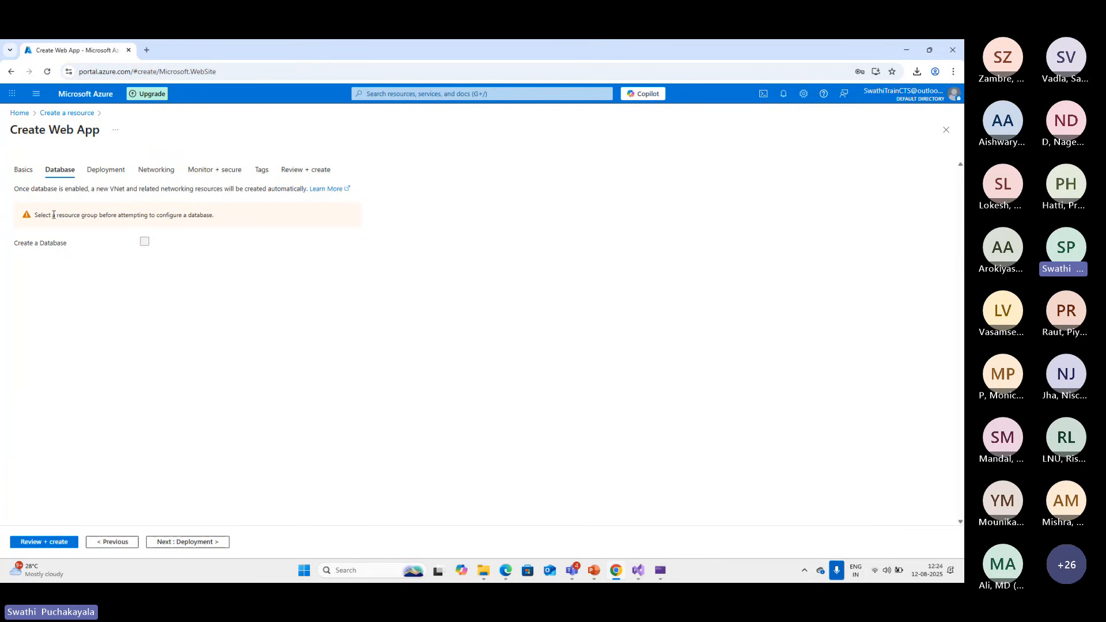
{"action": "left_click", "coordinate": [23, 170]}
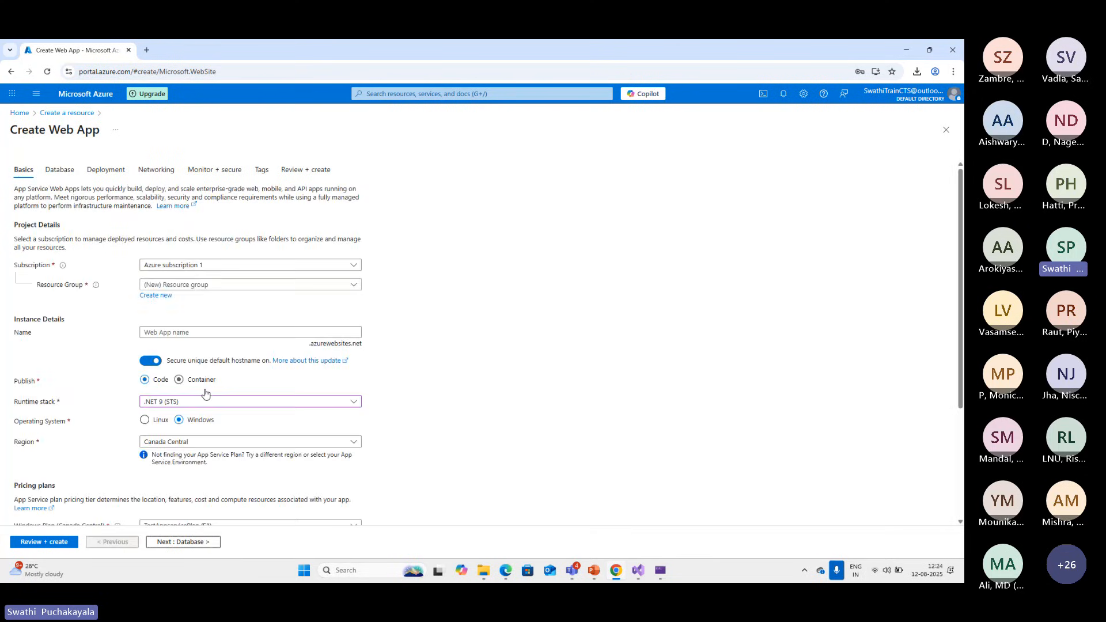
{"action": "left_click", "coordinate": [347, 286]}
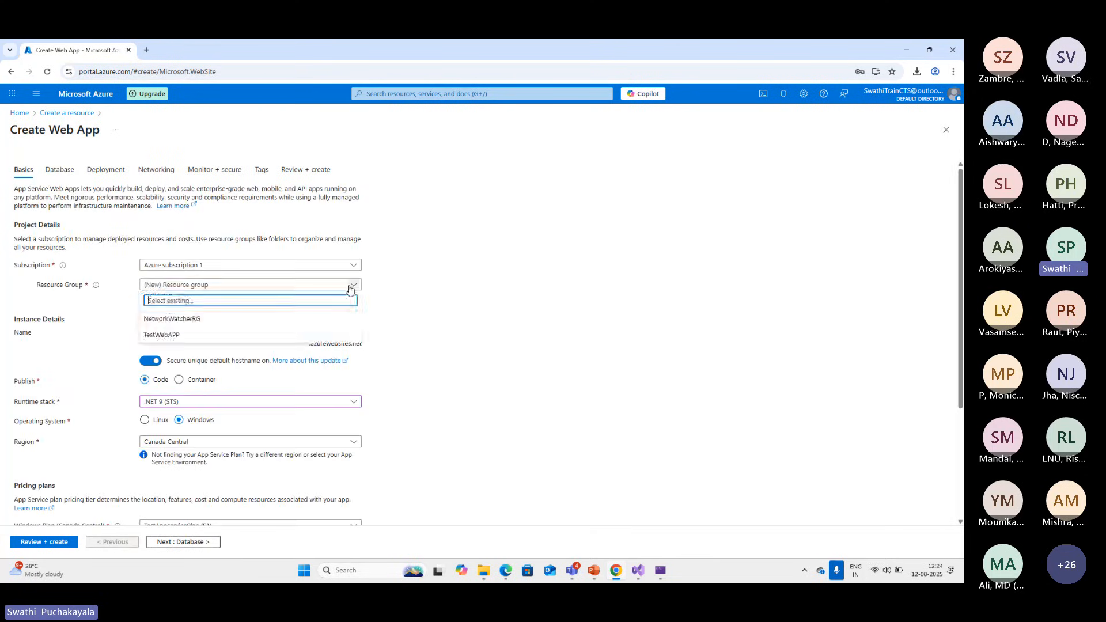
{"action": "left_click", "coordinate": [165, 334]}
{"action": "scroll", "coordinate": [397, 451], "scroll_direction": "down", "scroll_amount": 3}
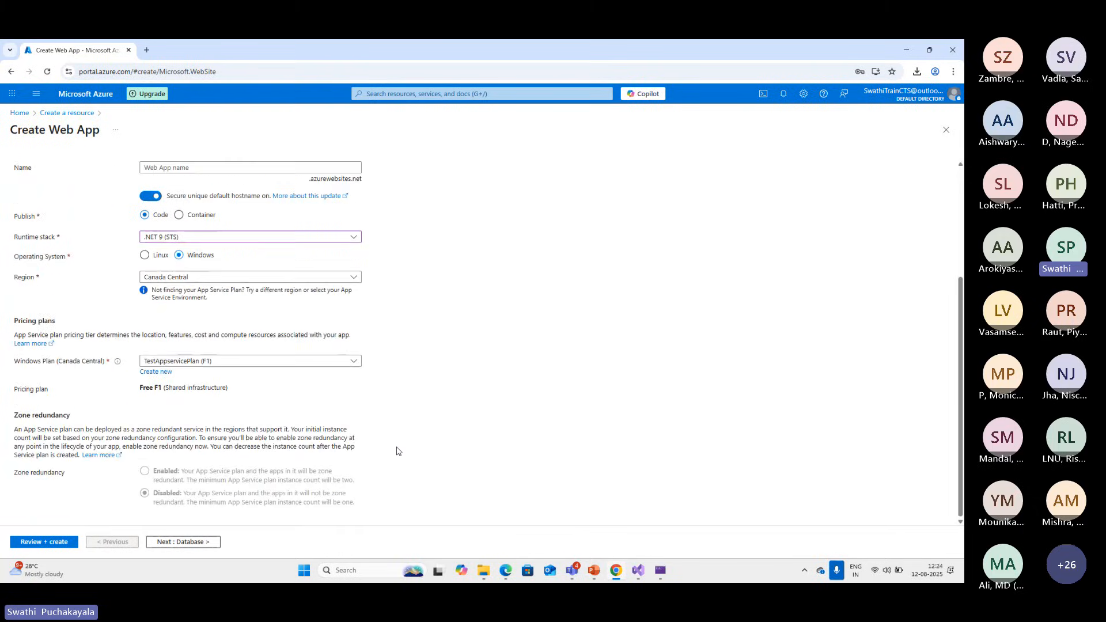
{"action": "left_click", "coordinate": [183, 542]}
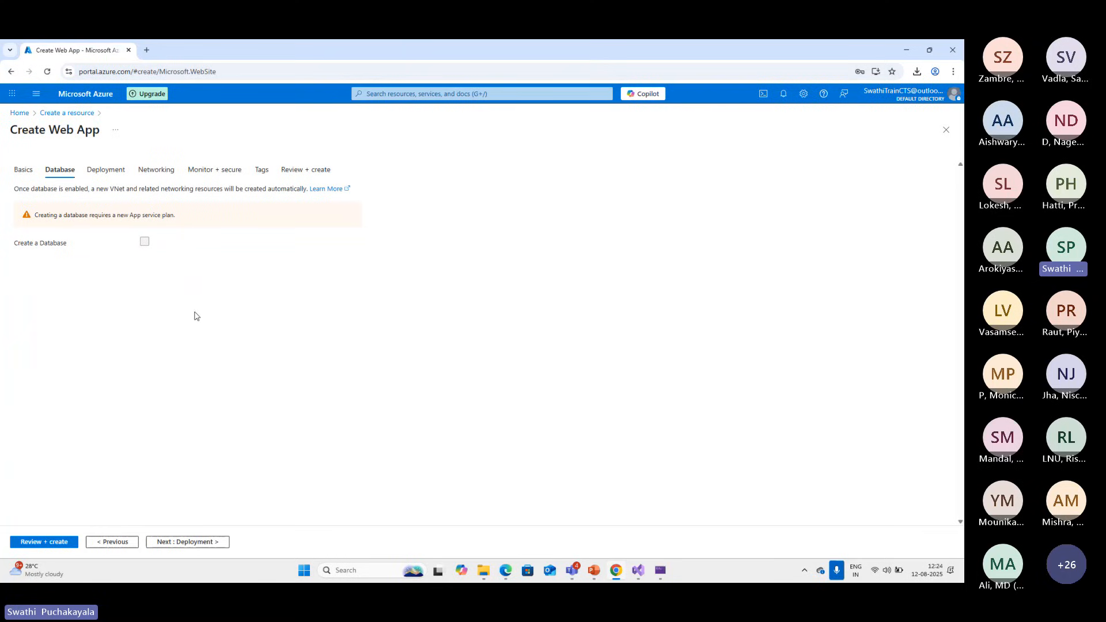
{"action": "left_click", "coordinate": [112, 541]}
{"action": "left_click", "coordinate": [160, 296]}
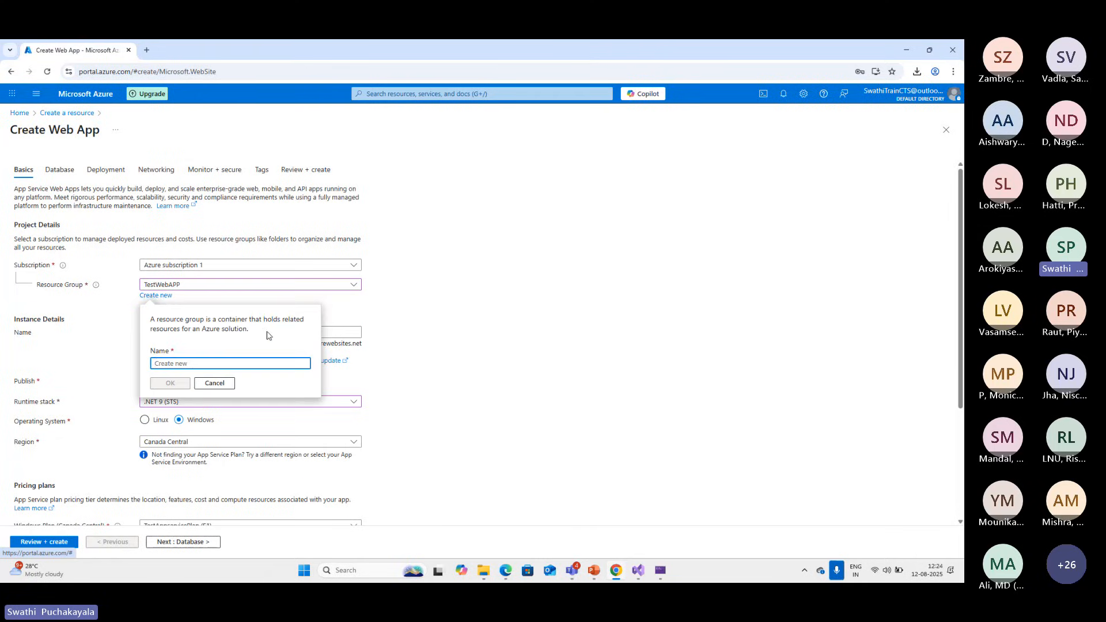
{"action": "left_click", "coordinate": [215, 383]}
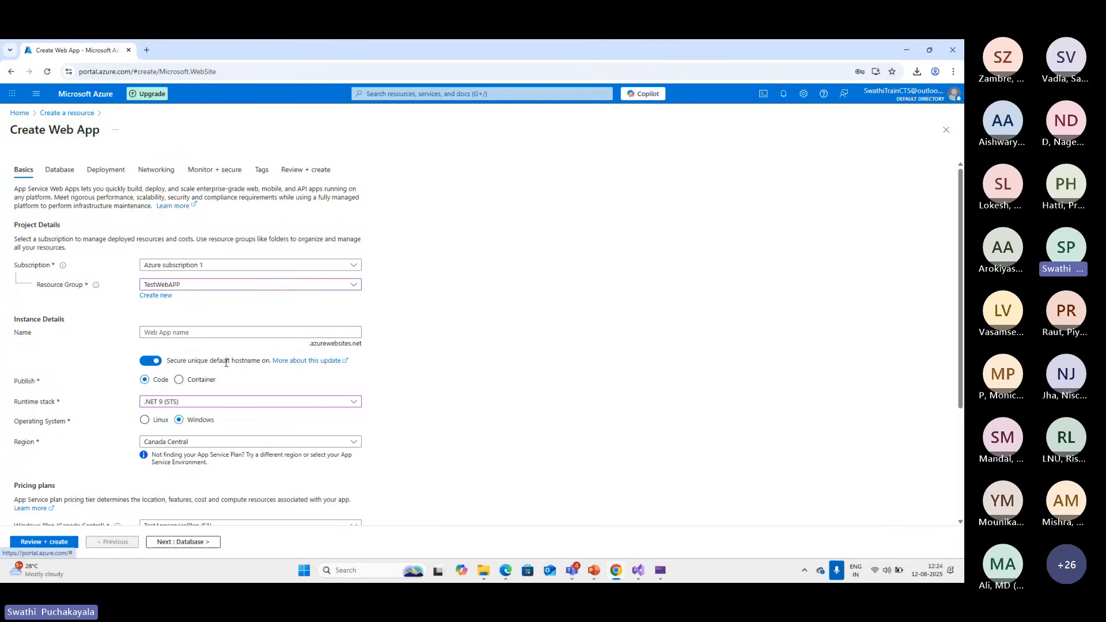
Create a new App Service plan named TestDB for the web app and check the Database page's plan requirement
{"action": "scroll", "coordinate": [173, 438], "scroll_direction": "down", "scroll_amount": 3}
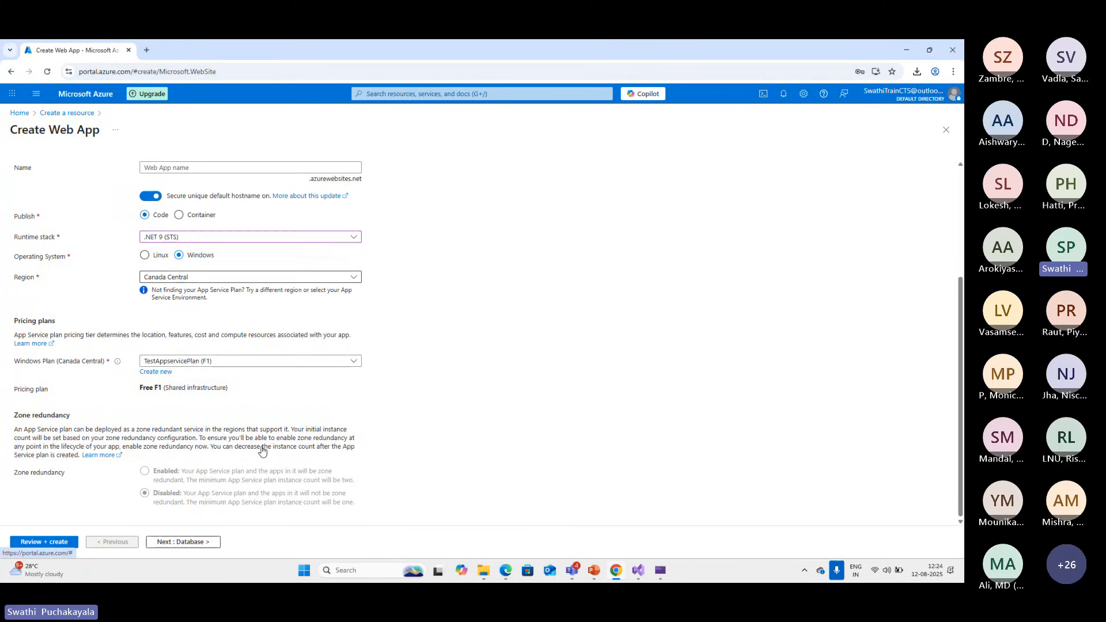
{"action": "left_click", "coordinate": [164, 372]}
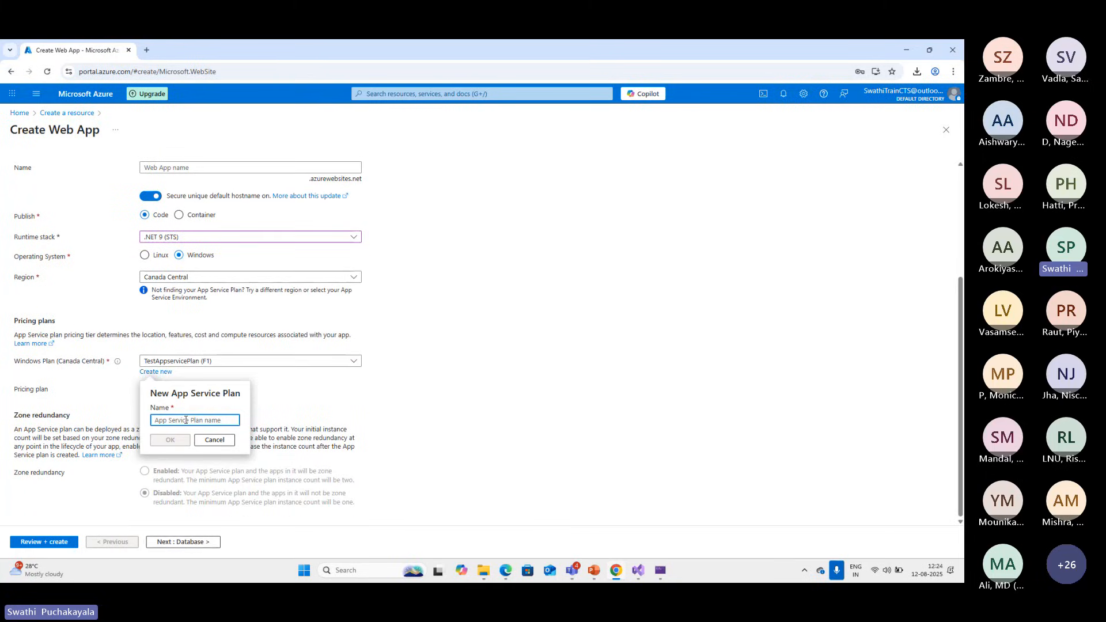
{"action": "type", "text": "Test"}
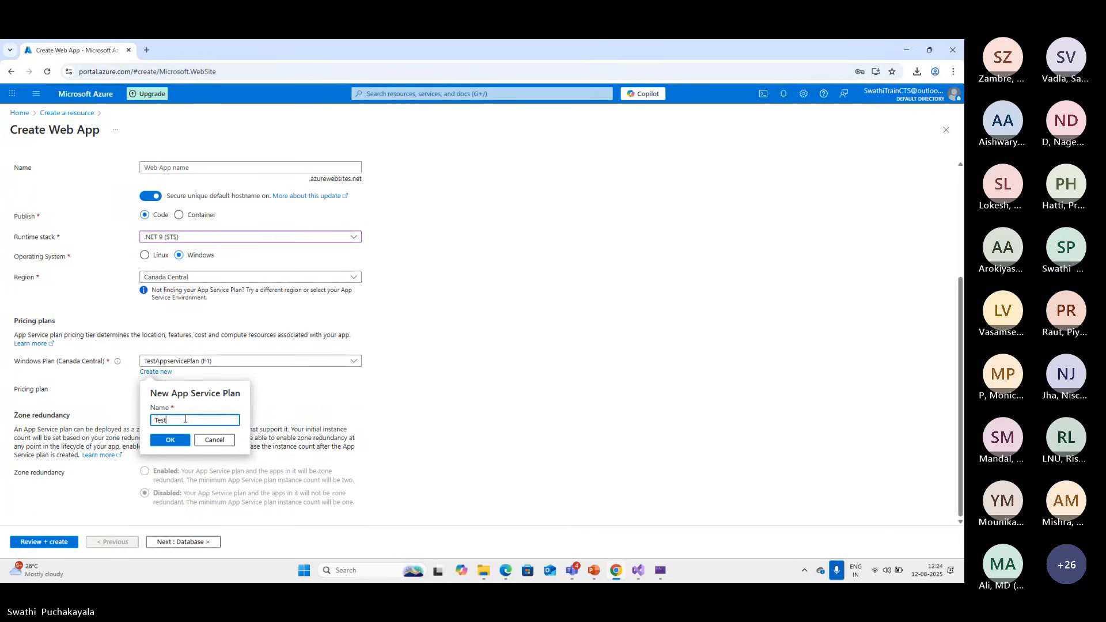
{"action": "type", "text": "DB"}
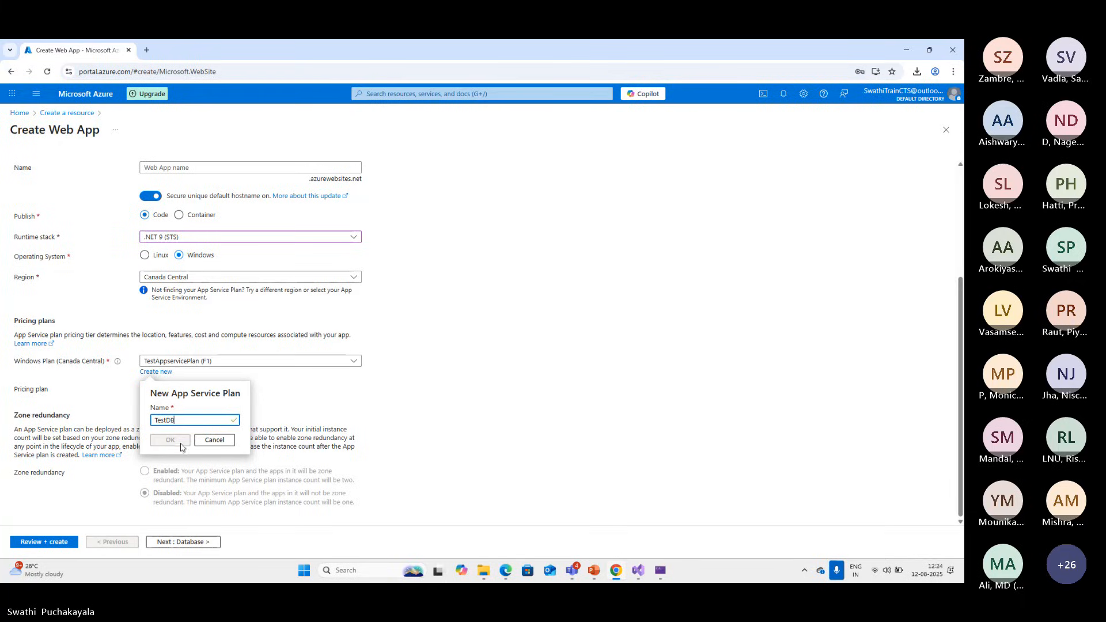
{"action": "left_click", "coordinate": [175, 441]}
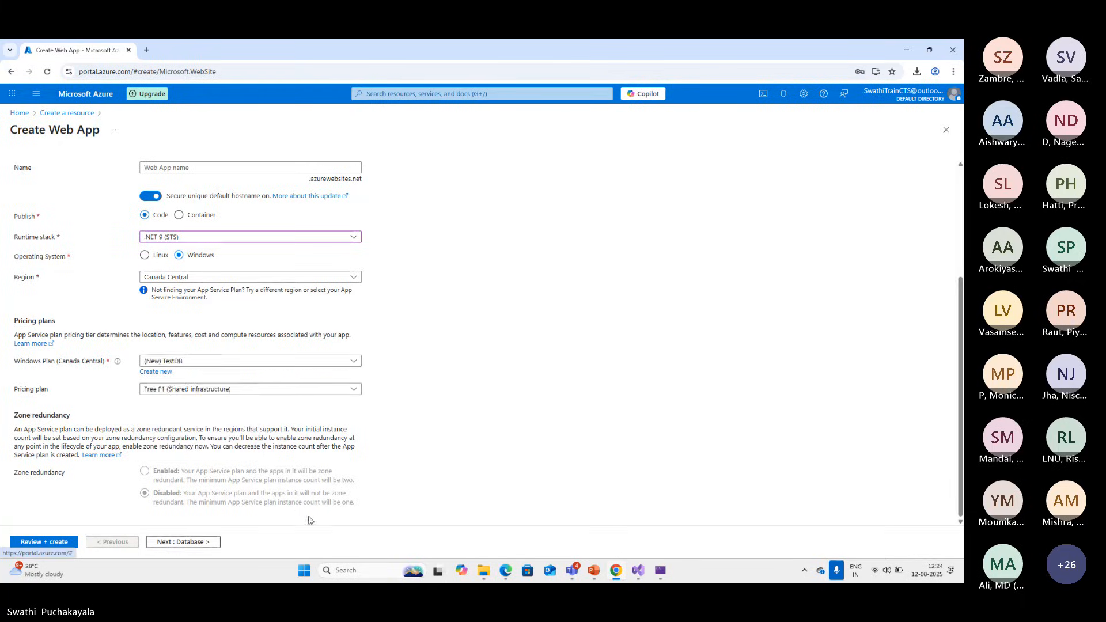
{"action": "left_click", "coordinate": [193, 545]}
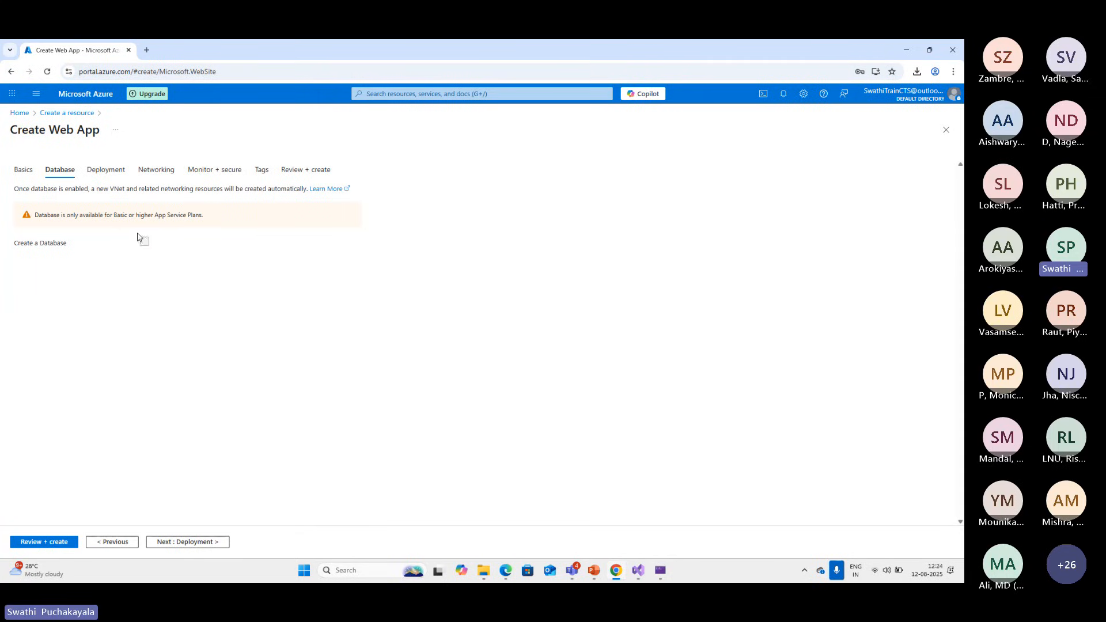
{"action": "left_click_drag", "start_coordinate": [48, 215], "coordinate": [201, 216]}
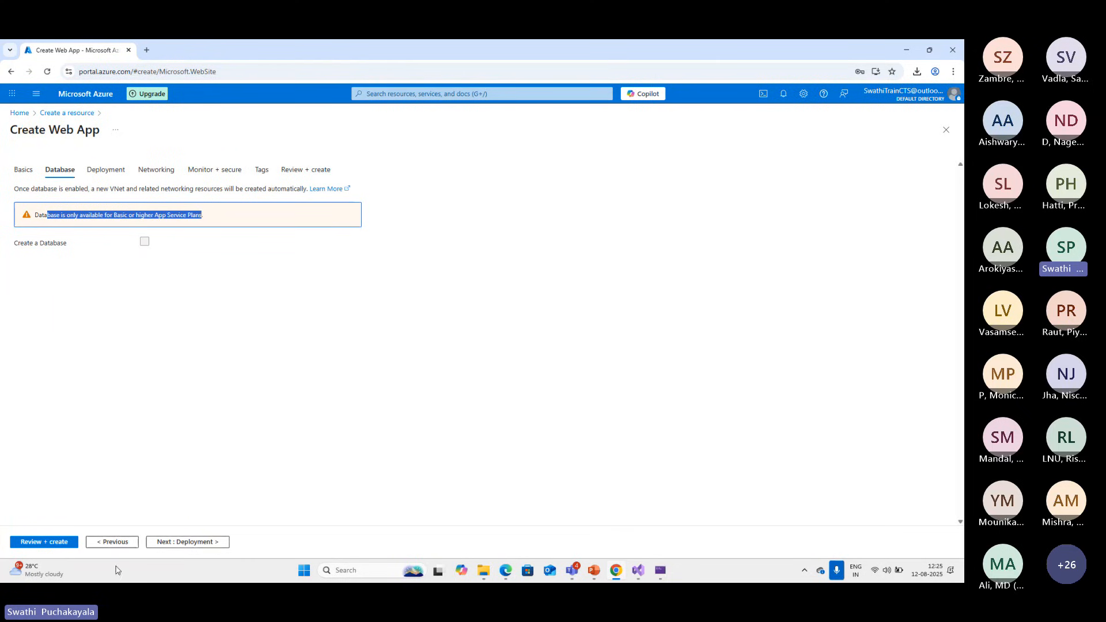
Set the new TestDB App Service plan's pricing plan to Basic B1
{"action": "left_click", "coordinate": [113, 542]}
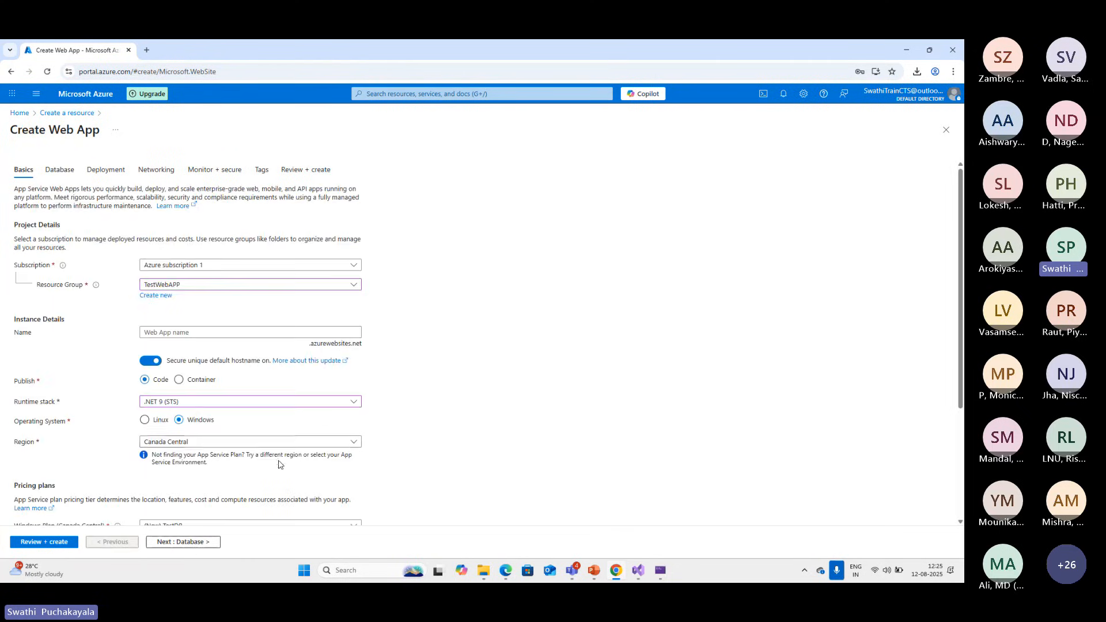
{"action": "scroll", "coordinate": [280, 463], "scroll_direction": "down", "scroll_amount": 3}
{"action": "left_click", "coordinate": [356, 392]}
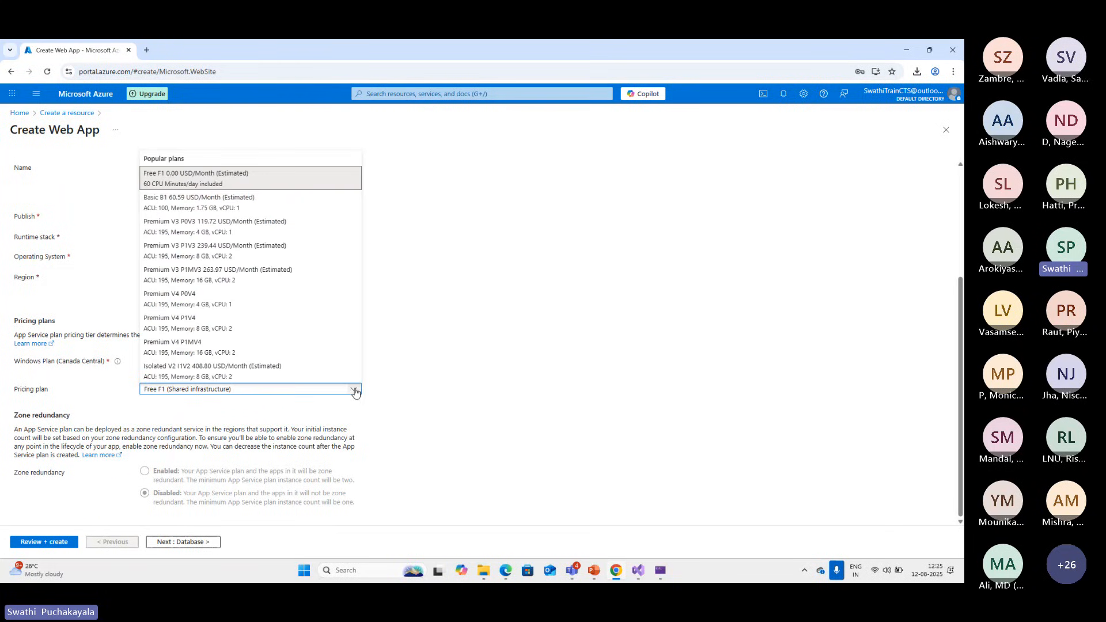
{"action": "left_click", "coordinate": [240, 207]}
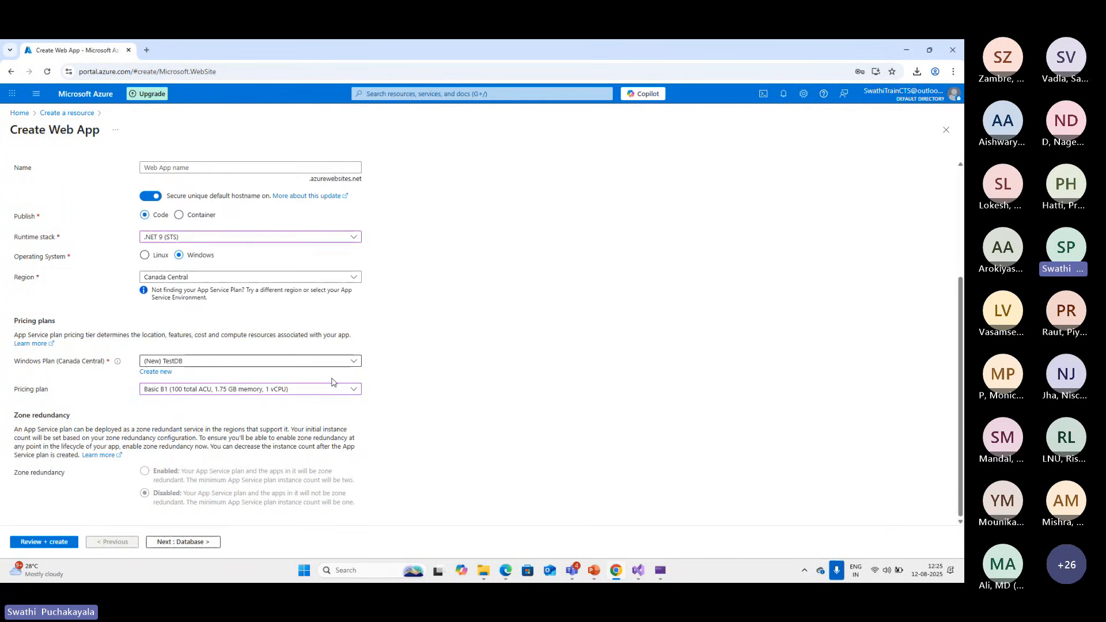
{"action": "left_click", "coordinate": [348, 389]}
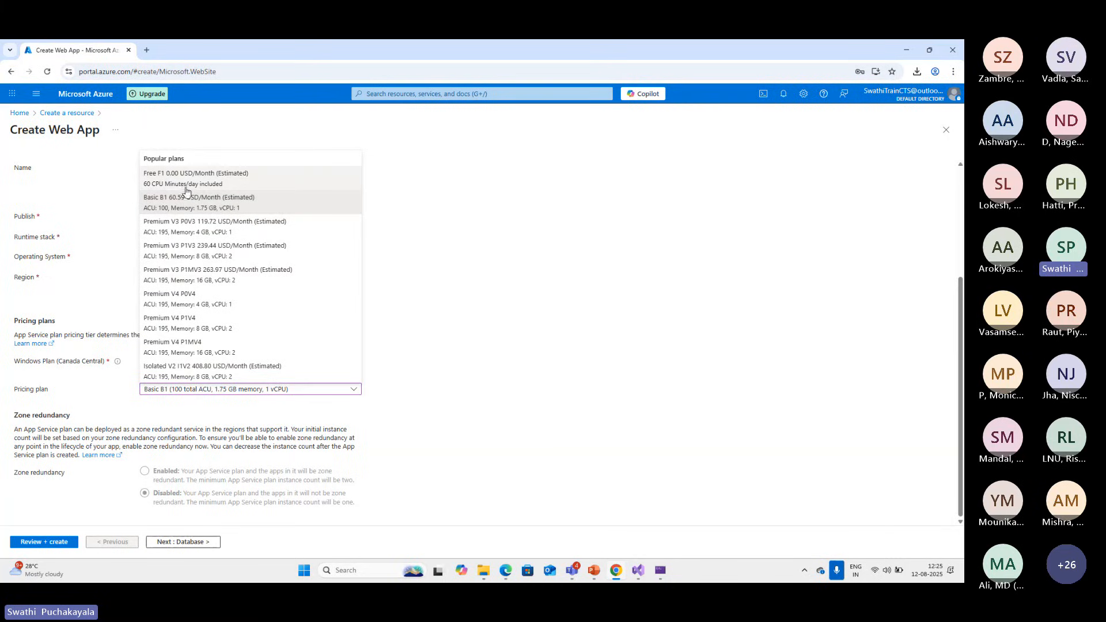
{"action": "left_click", "coordinate": [198, 203]}
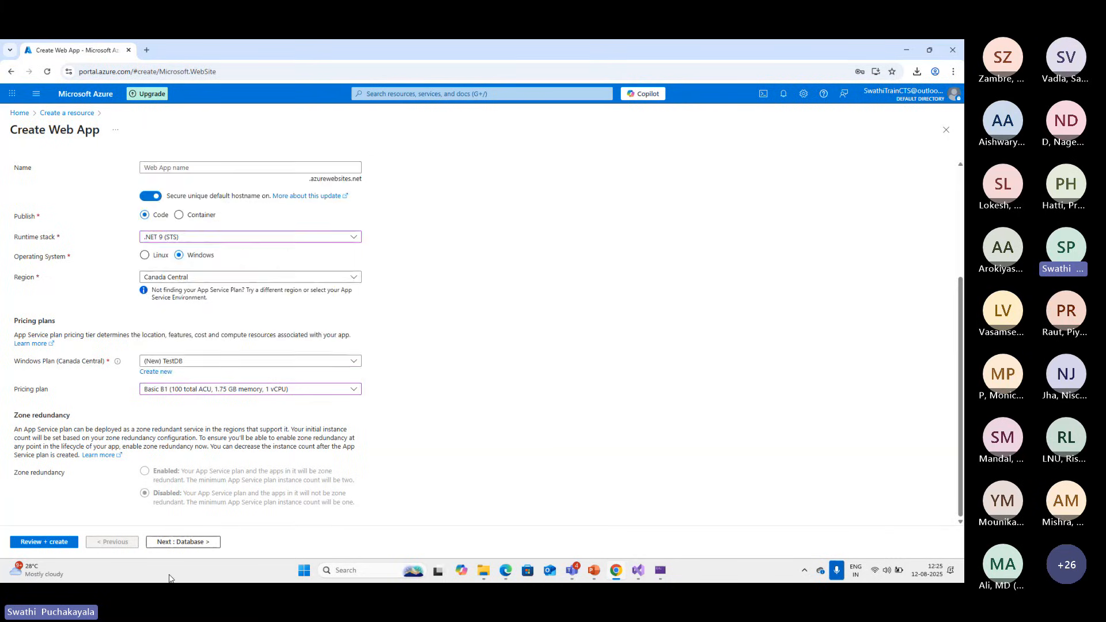
Enable database creation for the web app with the SQLAzure (recommended) engine
{"action": "left_click", "coordinate": [184, 542]}
{"action": "left_click", "coordinate": [145, 205]}
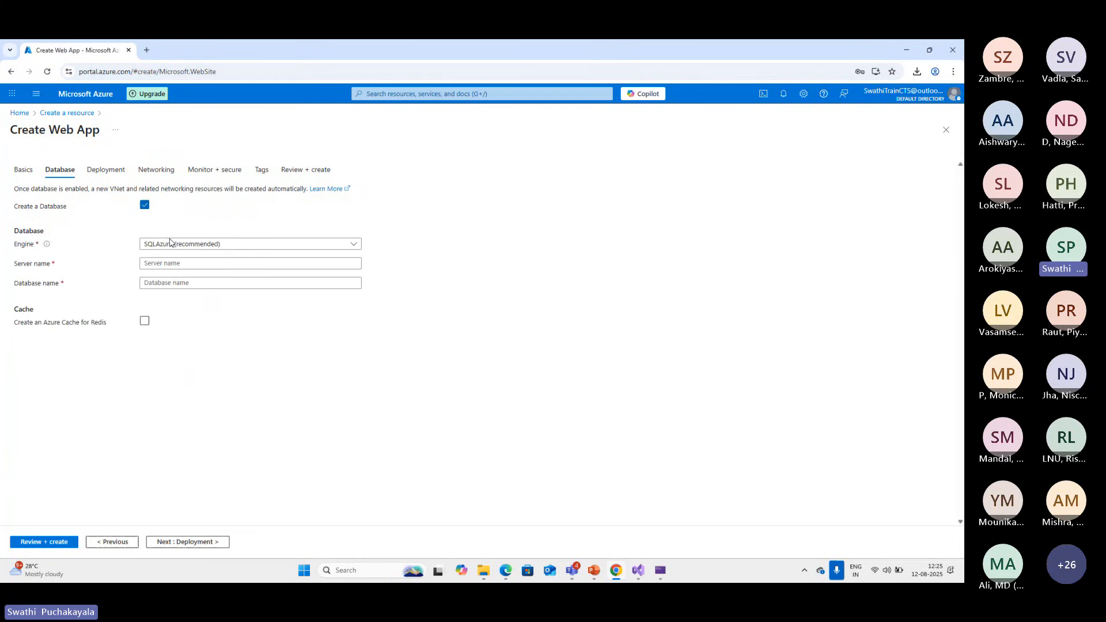
{"action": "left_click", "coordinate": [354, 244]}
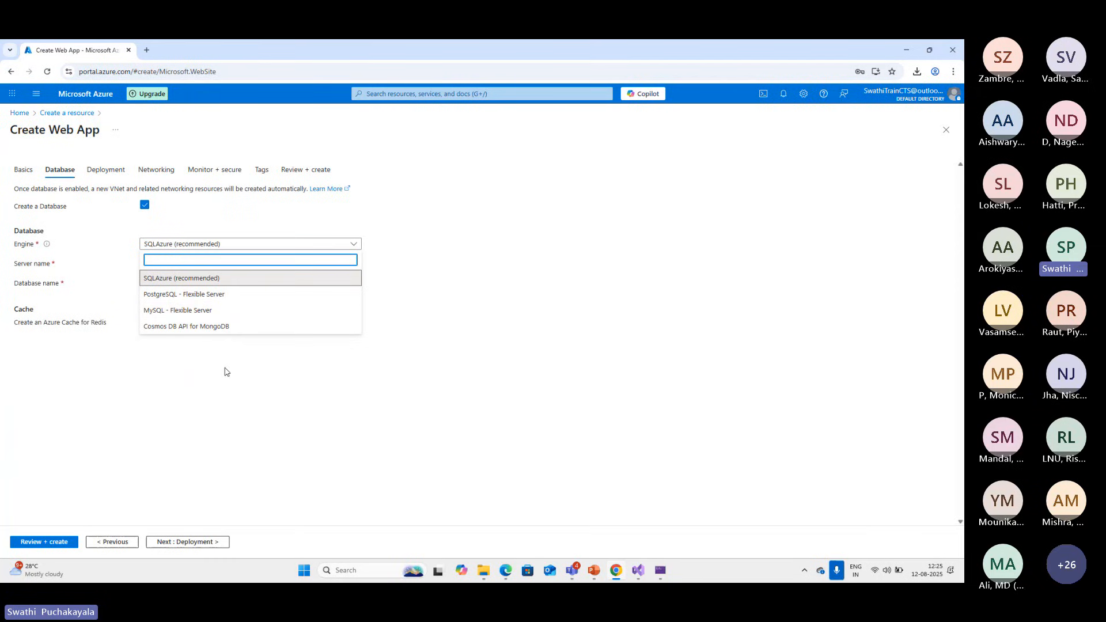
{"action": "left_click", "coordinate": [184, 278]}
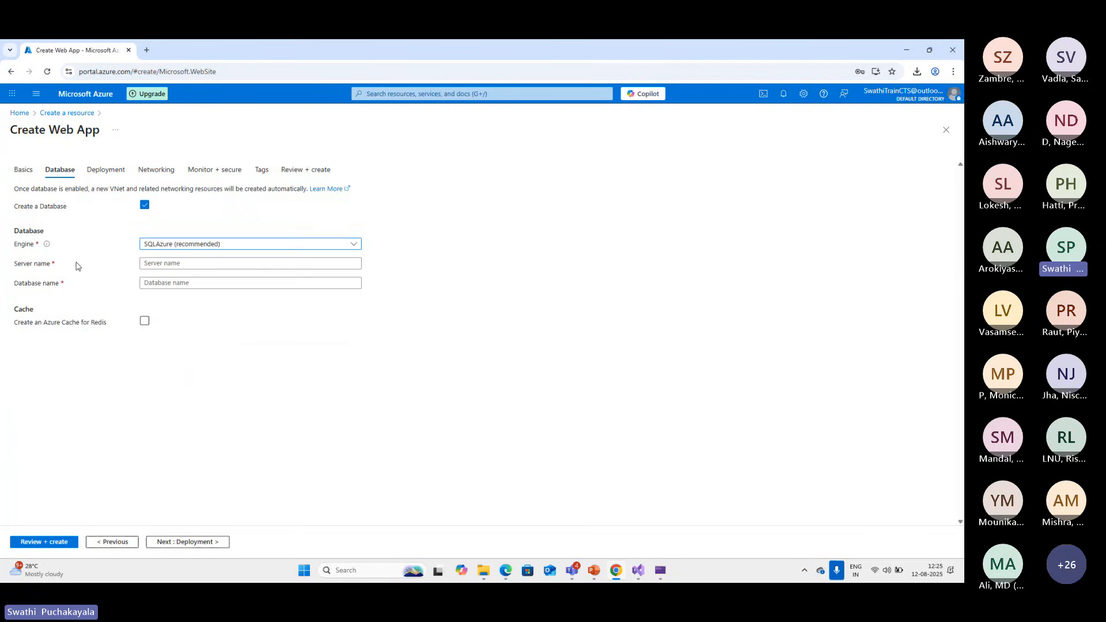
Try testdbserver and testdbserver123 as the database server name
{"action": "left_click", "coordinate": [163, 265]}
{"action": "left_click", "coordinate": [171, 283]}
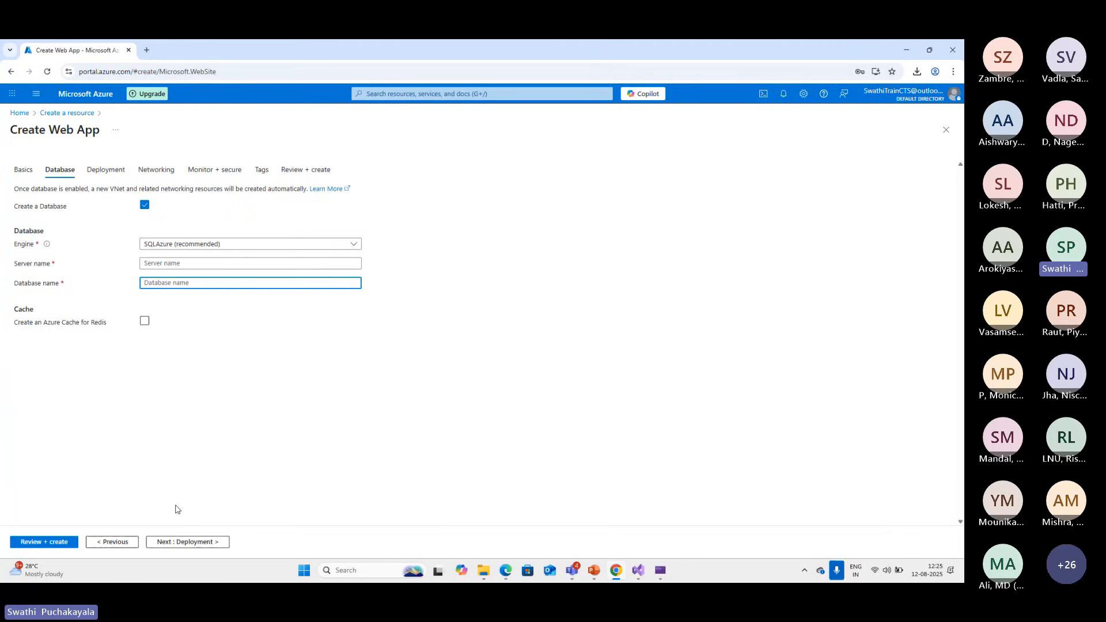
{"action": "left_click", "coordinate": [158, 263]}
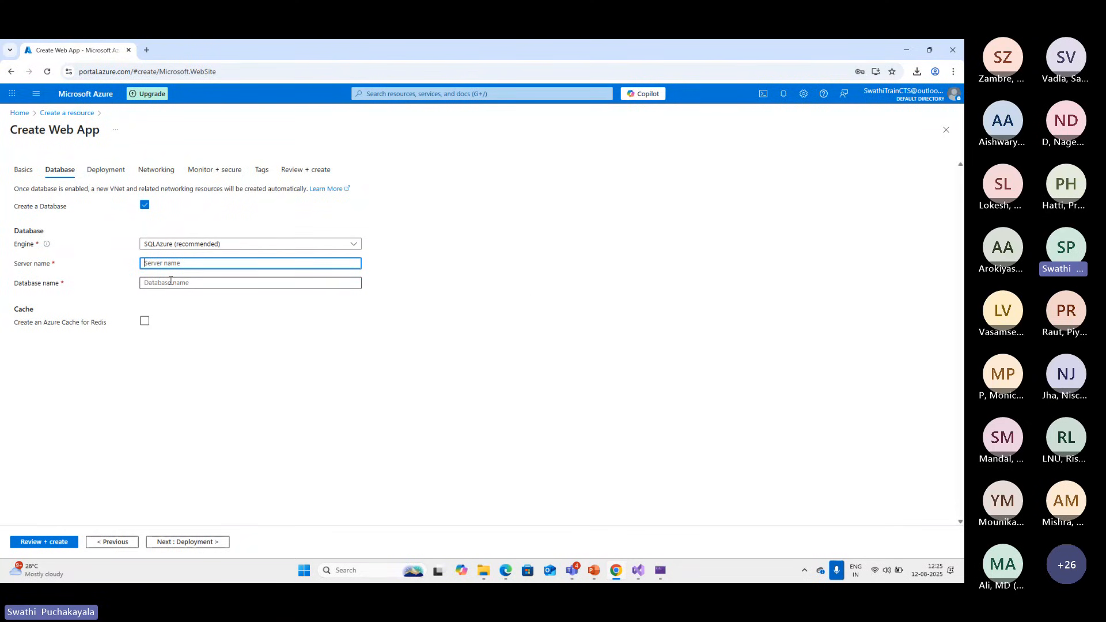
{"action": "type", "text": "test"}
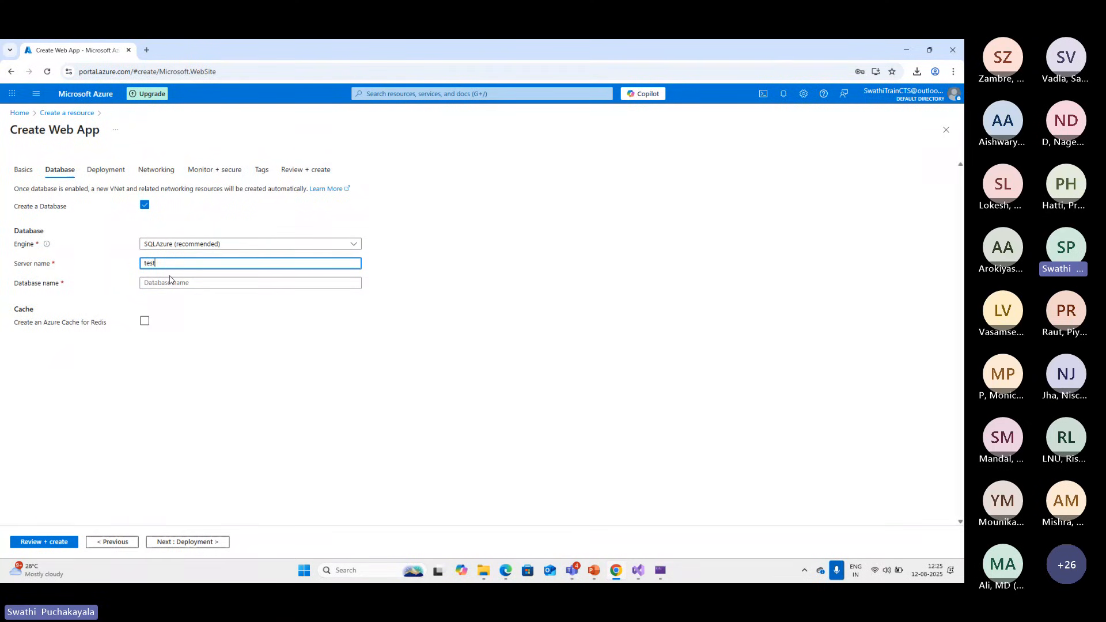
{"action": "type", "text": "o"}
{"action": "type", "text": "bserver"}
{"action": "left_click", "coordinate": [181, 291]}
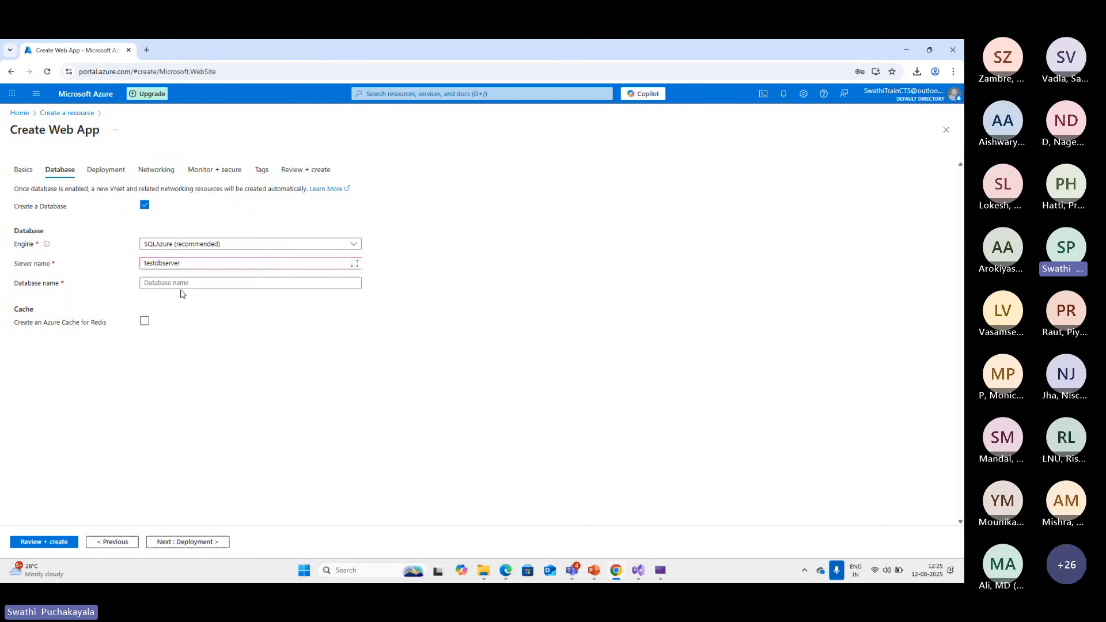
{"action": "left_click", "coordinate": [194, 267]}
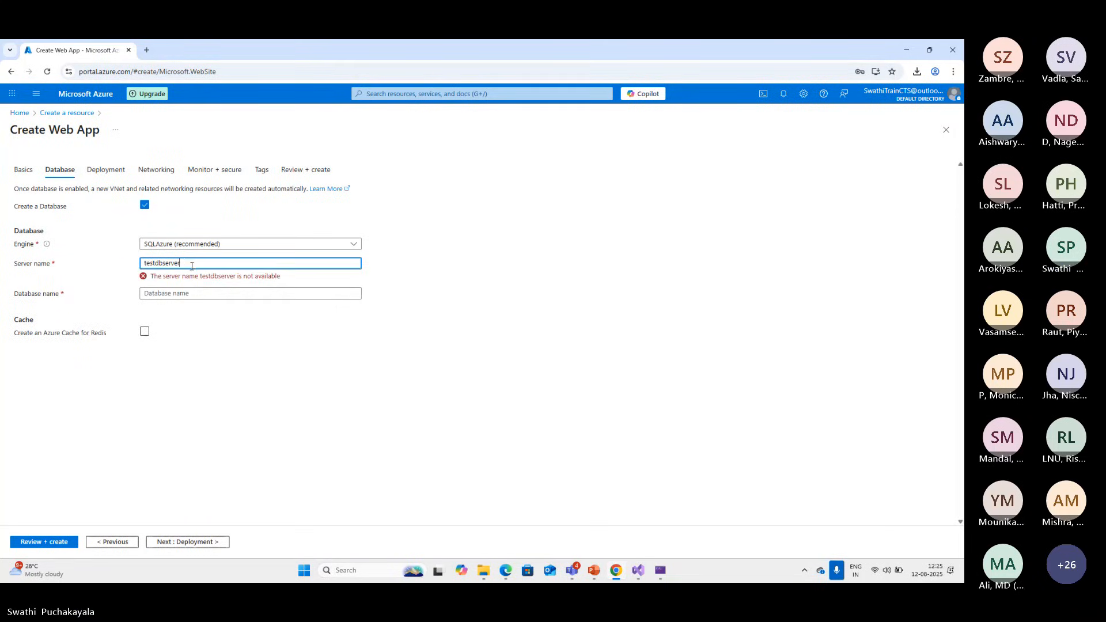
{"action": "type", "text": "123"}
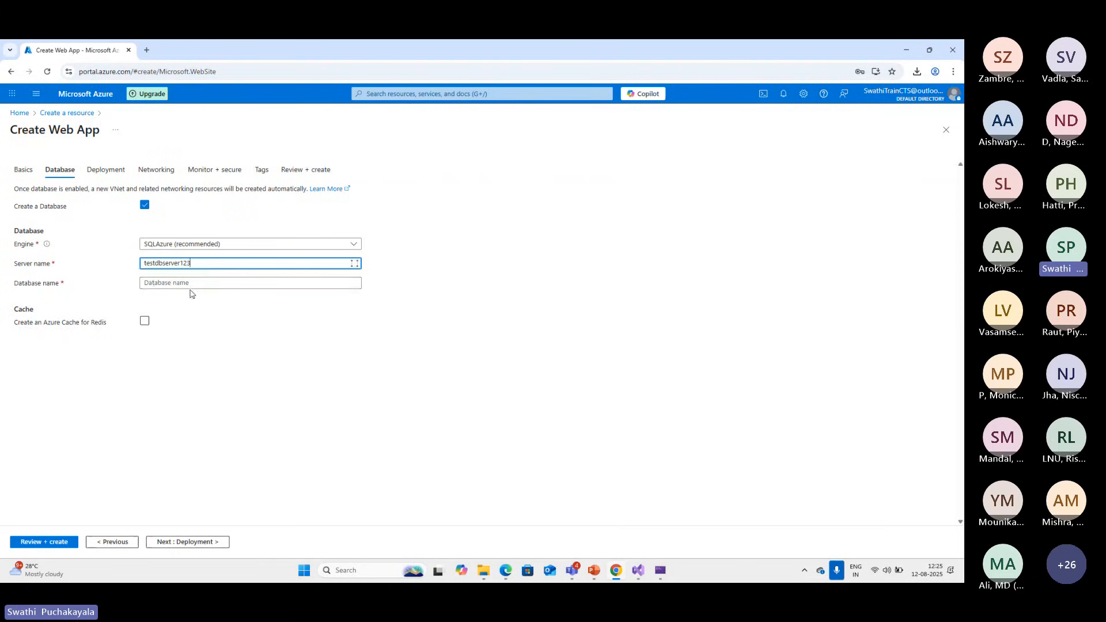
{"action": "key", "text": "Tab"}
Set the database server name to abcdserver and enter a database name
{"action": "left_click_drag", "start_coordinate": [193, 265], "coordinate": [127, 269]}
{"action": "type", "text": "a"}
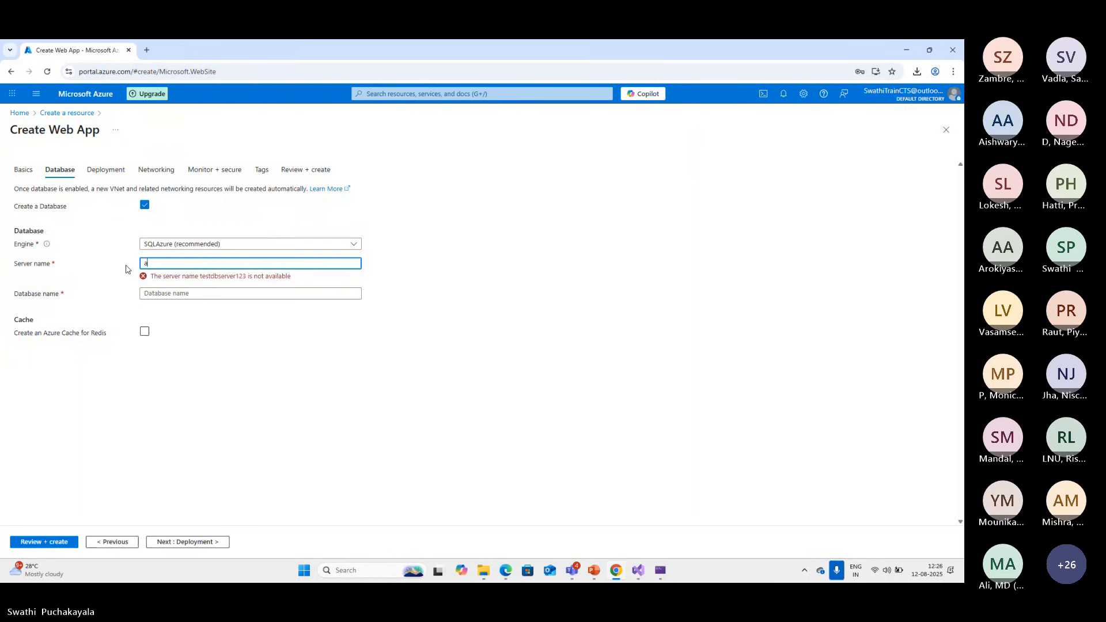
{"action": "type", "text": "bcdserver"}
{"action": "left_click", "coordinate": [187, 282]}
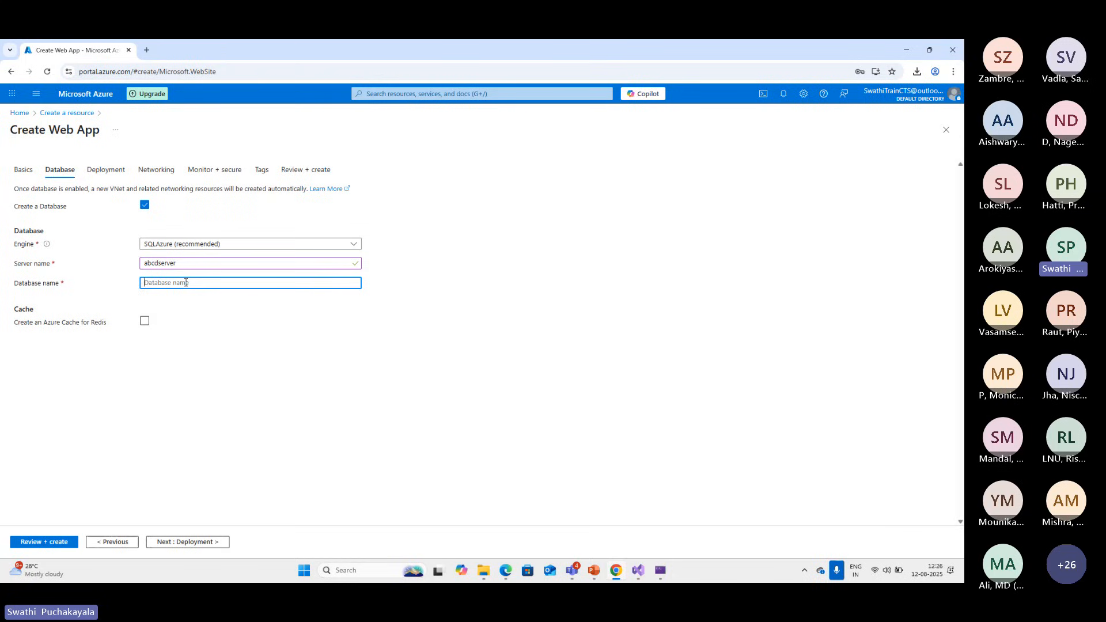
{"action": "type", "text": "test"}
Examine the web app's continuous deployment, GitHub and authentication settings, and check the Publish dialog in Visual Studio
{"action": "left_click", "coordinate": [177, 542]}
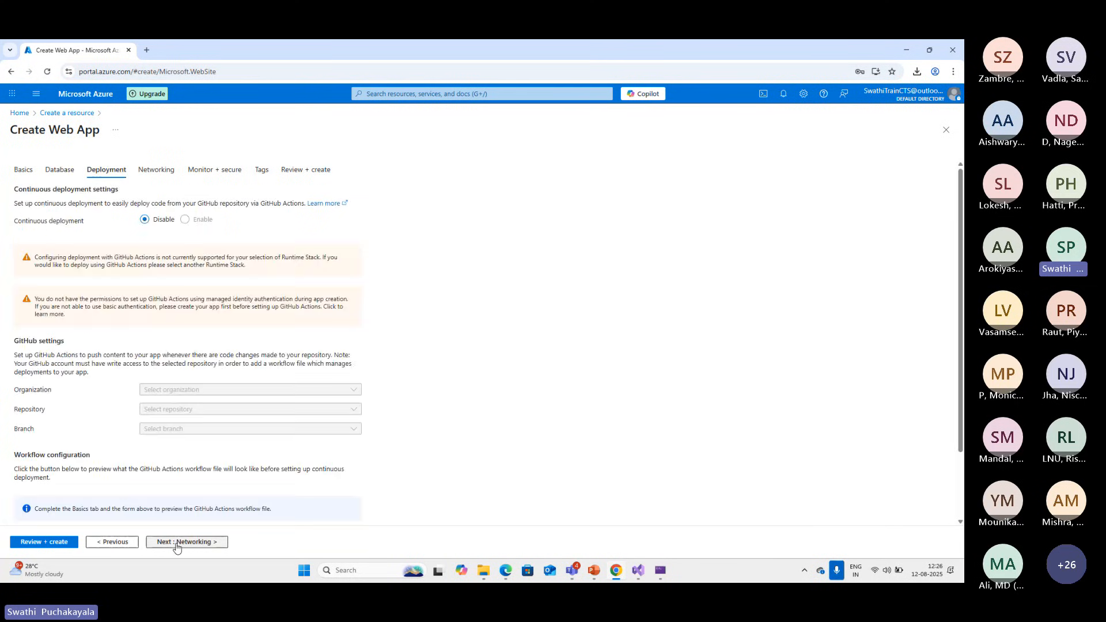
{"action": "scroll", "coordinate": [386, 380], "scroll_direction": "down", "scroll_amount": 1}
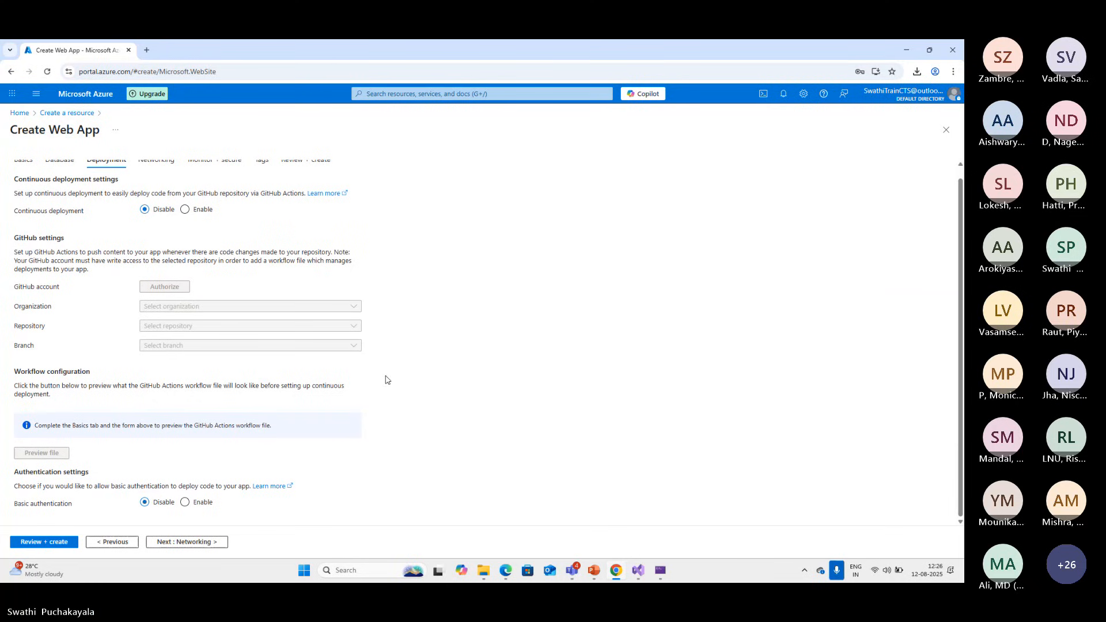
{"action": "scroll", "coordinate": [246, 331], "scroll_direction": "up", "scroll_amount": 1}
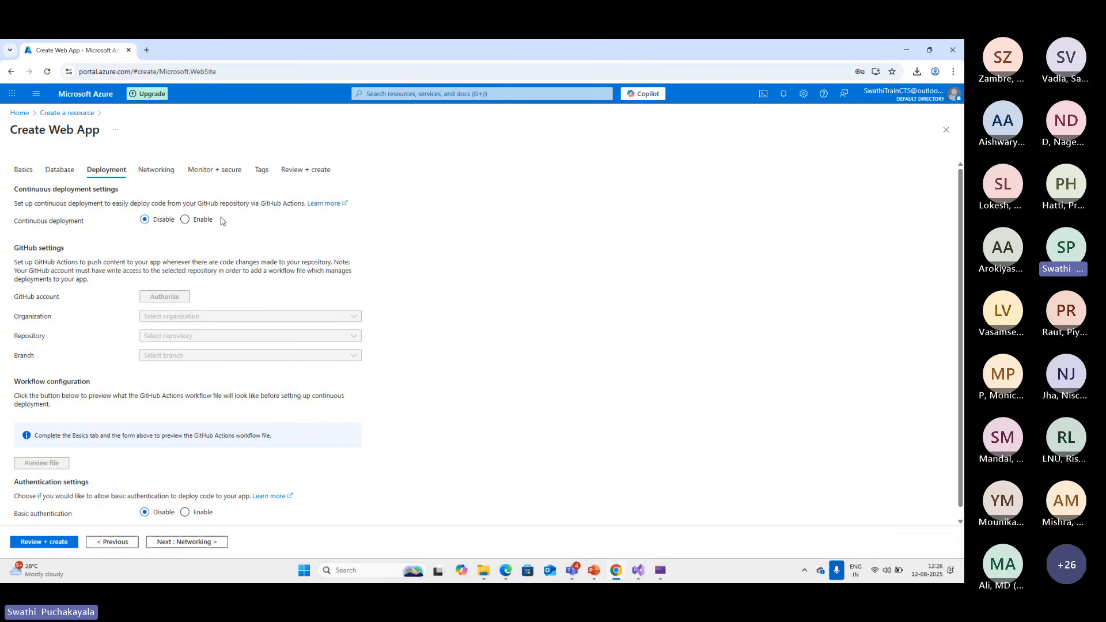
{"action": "left_click_drag", "start_coordinate": [196, 203], "coordinate": [244, 204]}
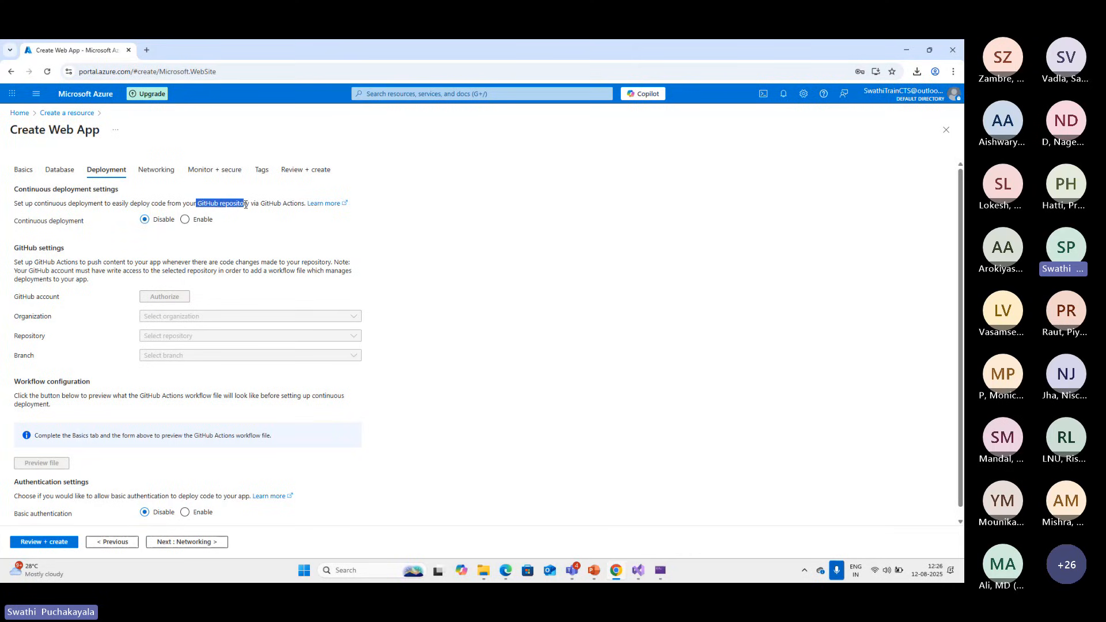
{"action": "left_click", "coordinate": [186, 234]}
{"action": "left_click", "coordinate": [638, 572]}
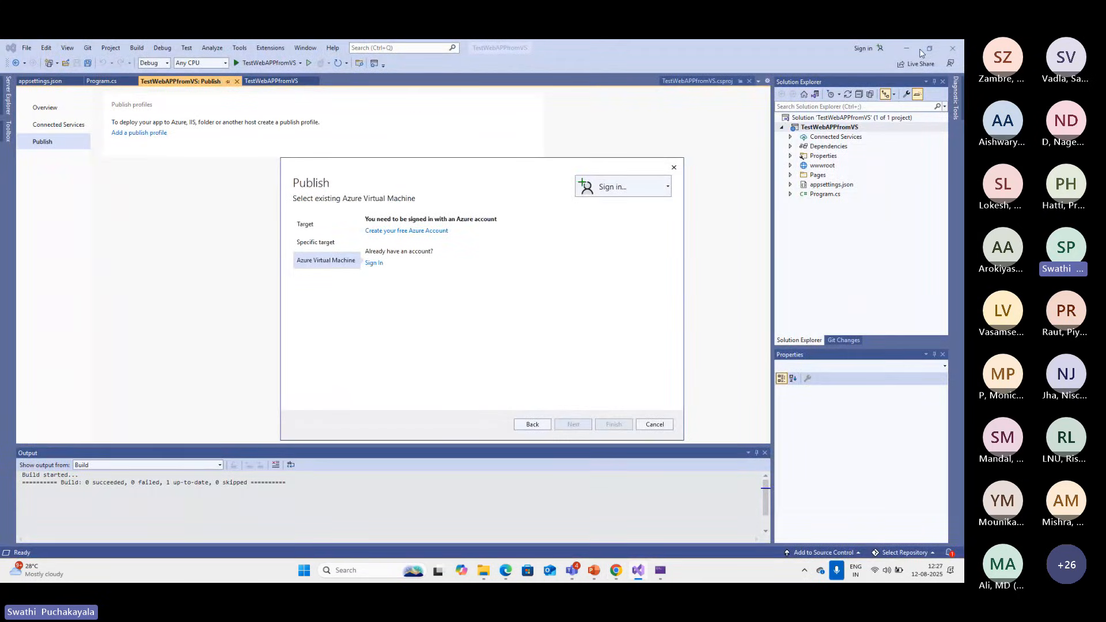
Return to the Azure portal, enable continuous deployment to inspect the GitHub organization choices, and disable it again
{"action": "left_click", "coordinate": [617, 571]}
{"action": "left_click", "coordinate": [185, 220]}
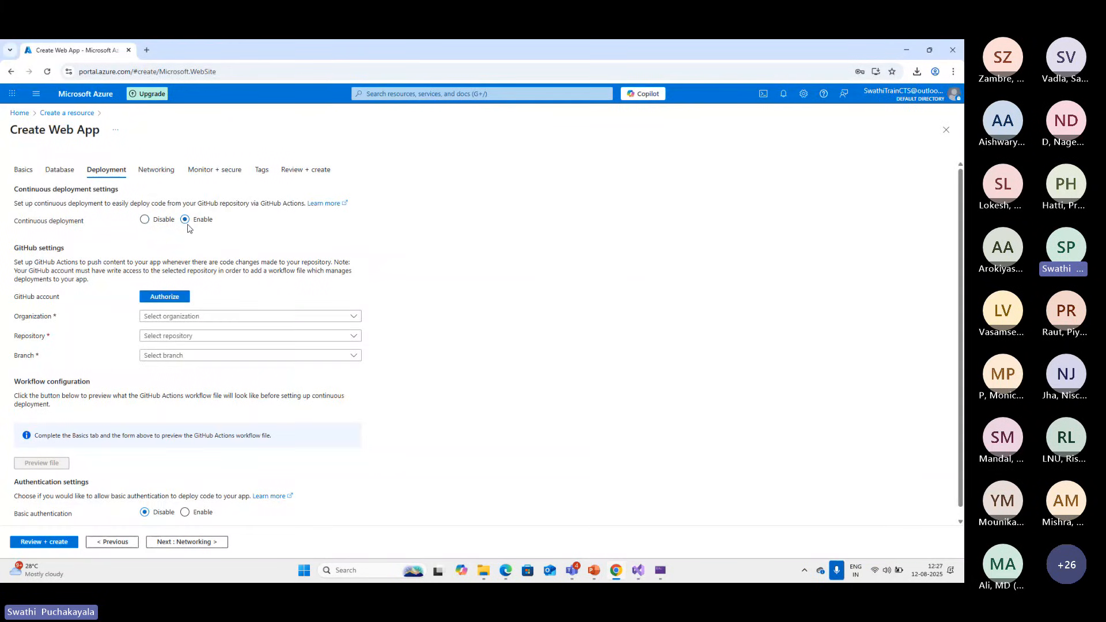
{"action": "left_click", "coordinate": [354, 317]}
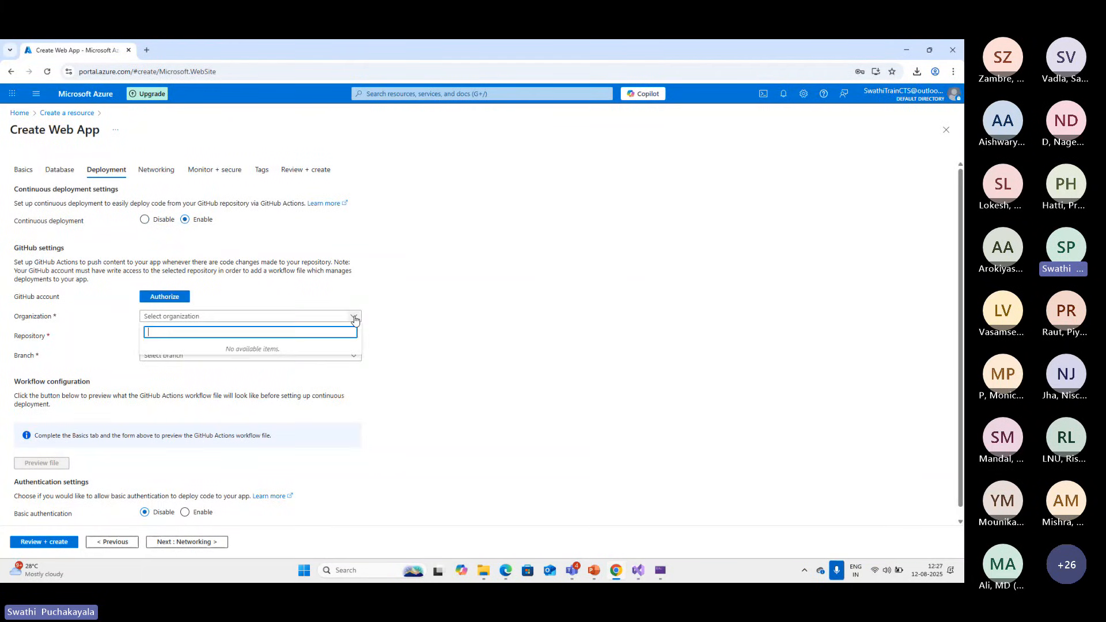
{"action": "left_click", "coordinate": [354, 317]}
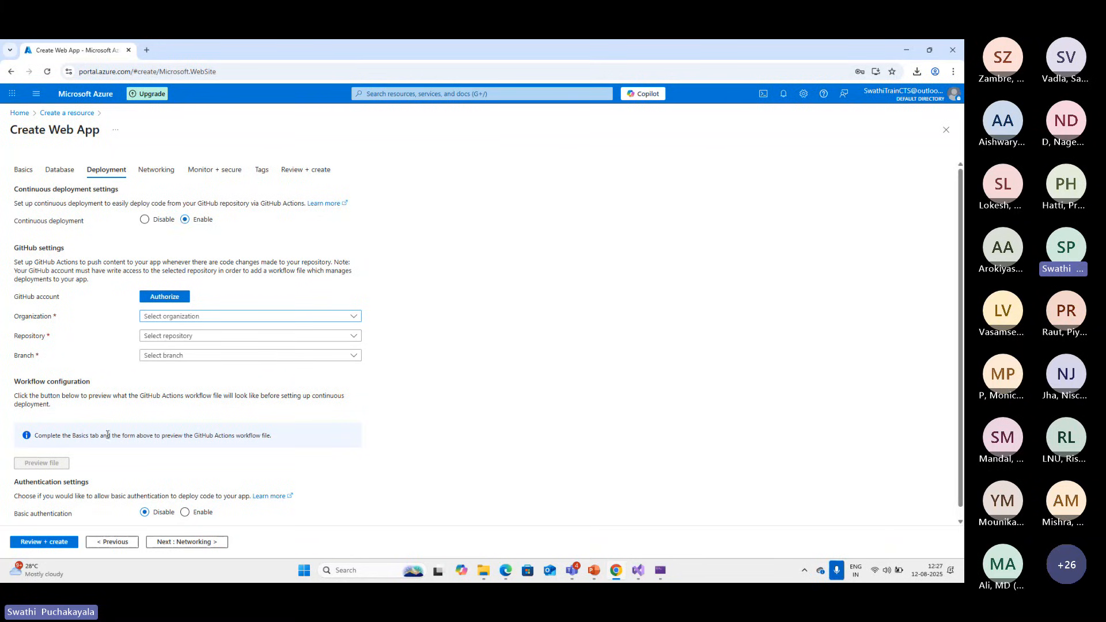
{"action": "scroll", "coordinate": [108, 435], "scroll_direction": "down", "scroll_amount": 1}
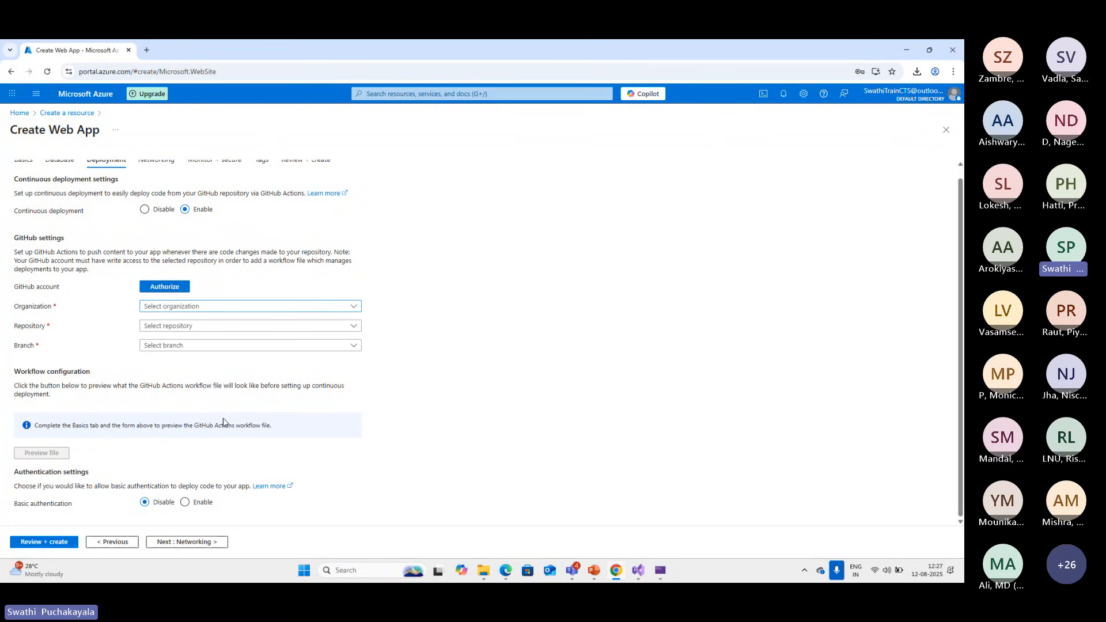
{"action": "left_click", "coordinate": [144, 210]}
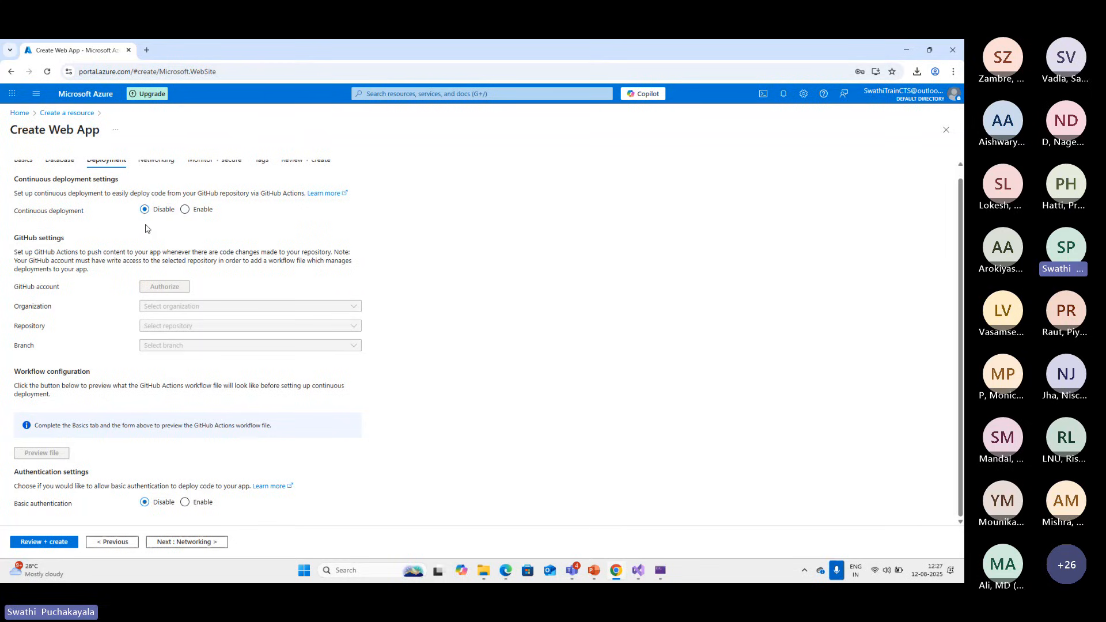
{"action": "scroll", "coordinate": [276, 477], "scroll_direction": "up", "scroll_amount": 1}
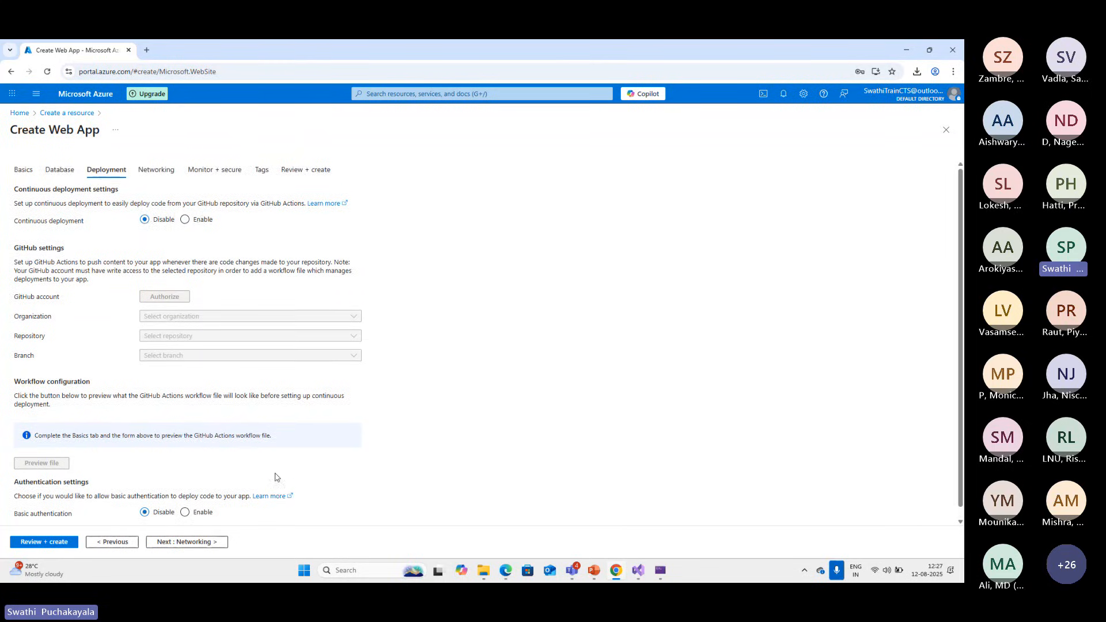
Look through the web app's Networking settings and open the Monitor + secure page
{"action": "left_click", "coordinate": [169, 172]}
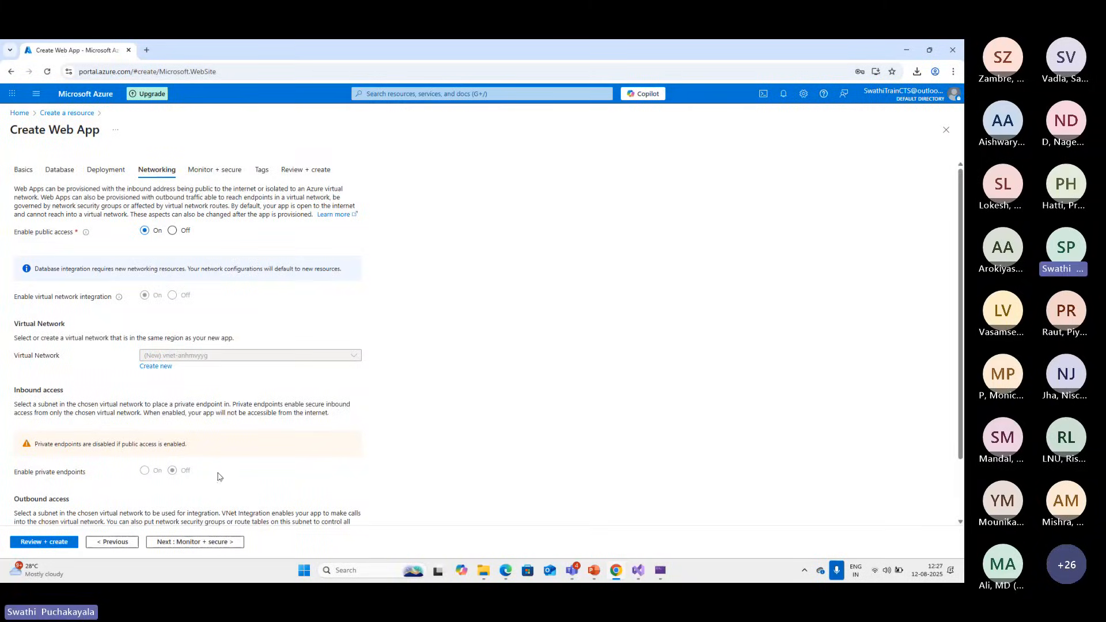
{"action": "scroll", "coordinate": [218, 476], "scroll_direction": "down", "scroll_amount": 1}
{"action": "scroll", "coordinate": [220, 189], "scroll_direction": "up", "scroll_amount": 1}
{"action": "left_click", "coordinate": [219, 174]}
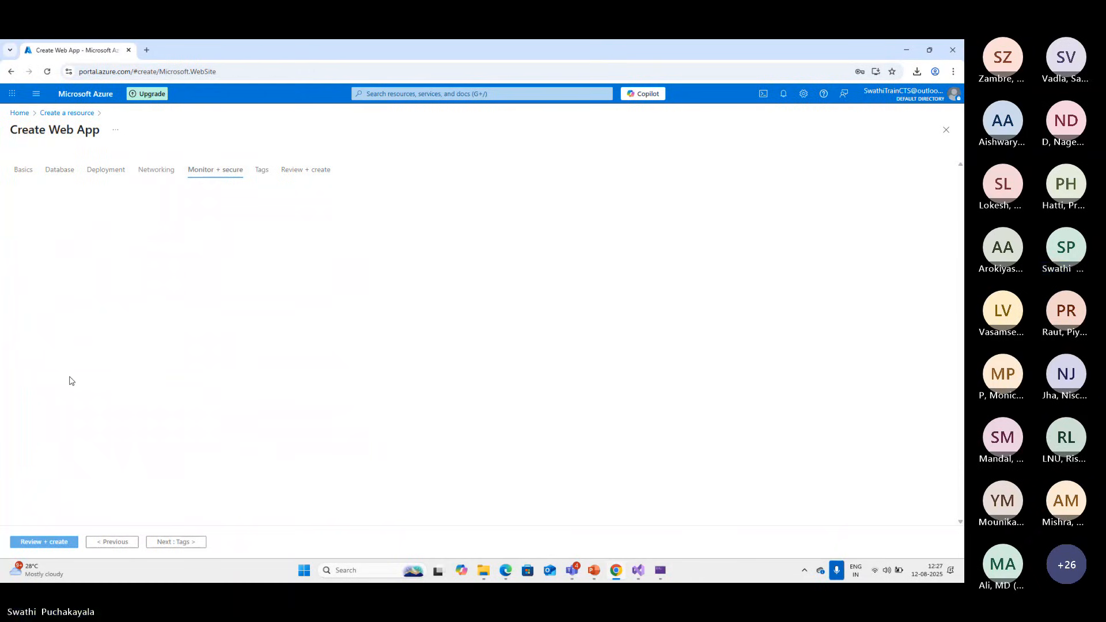
Leave the web app creation form and examine the overview of the existing testapp1212 App Service
{"action": "left_click", "coordinate": [17, 113]}
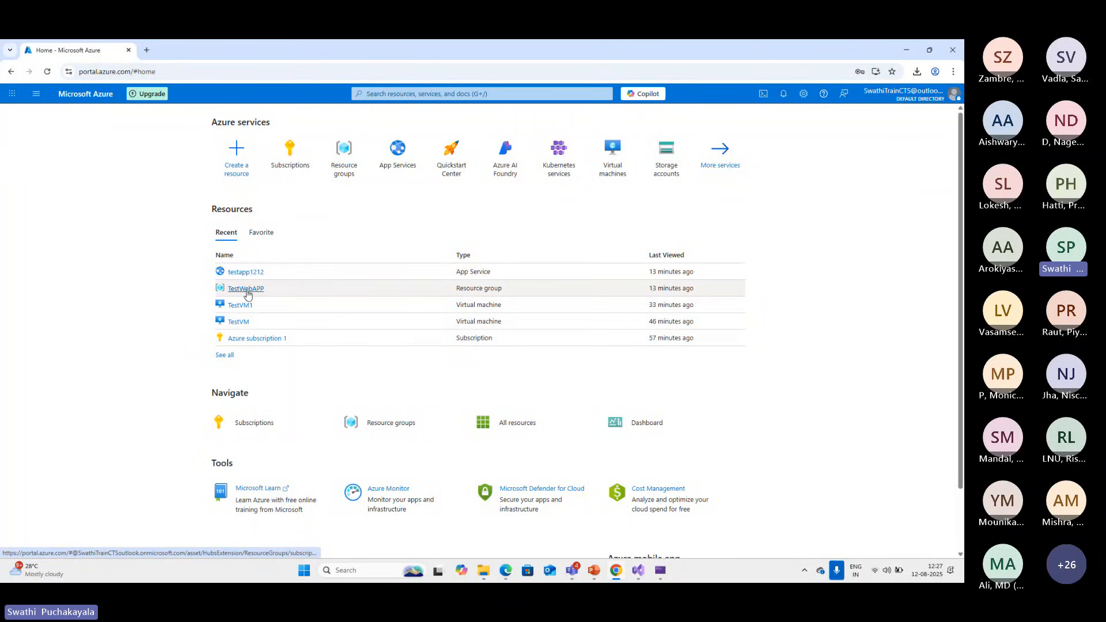
{"action": "mouse_move", "coordinate": [249, 294]}
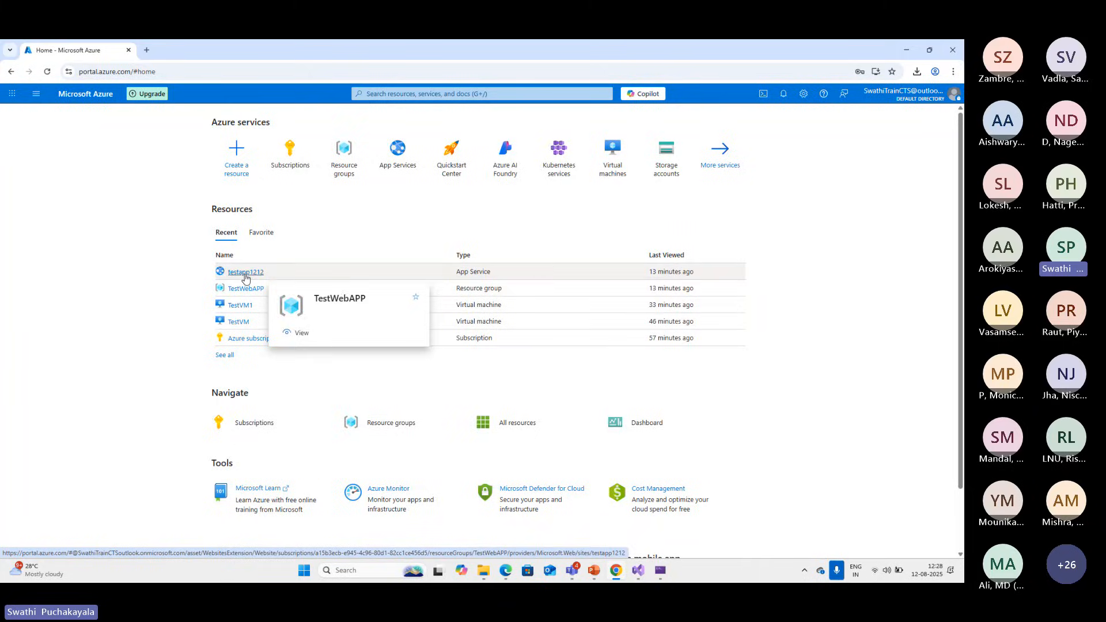
{"action": "left_click", "coordinate": [246, 275]}
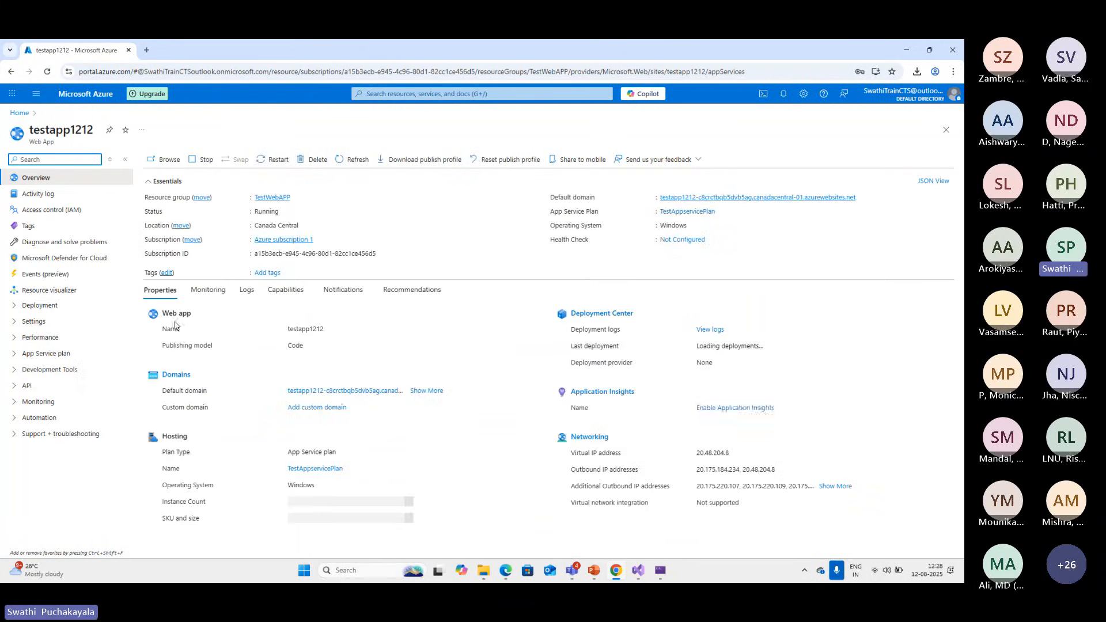
{"action": "left_click_drag", "start_coordinate": [333, 330], "coordinate": [264, 338]}
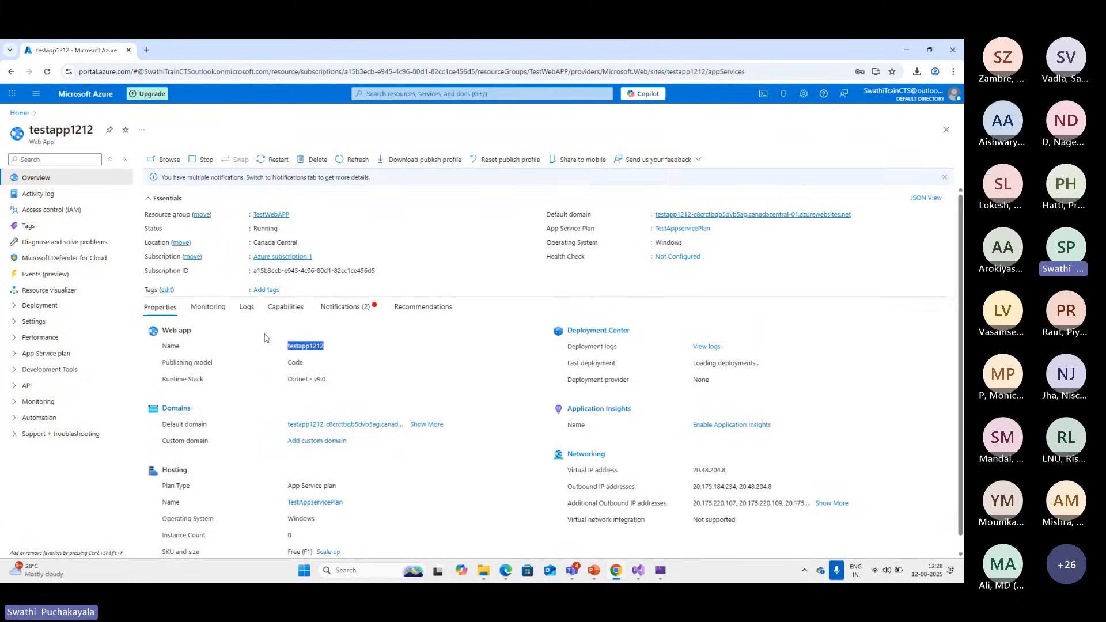
{"action": "left_click", "coordinate": [413, 360]}
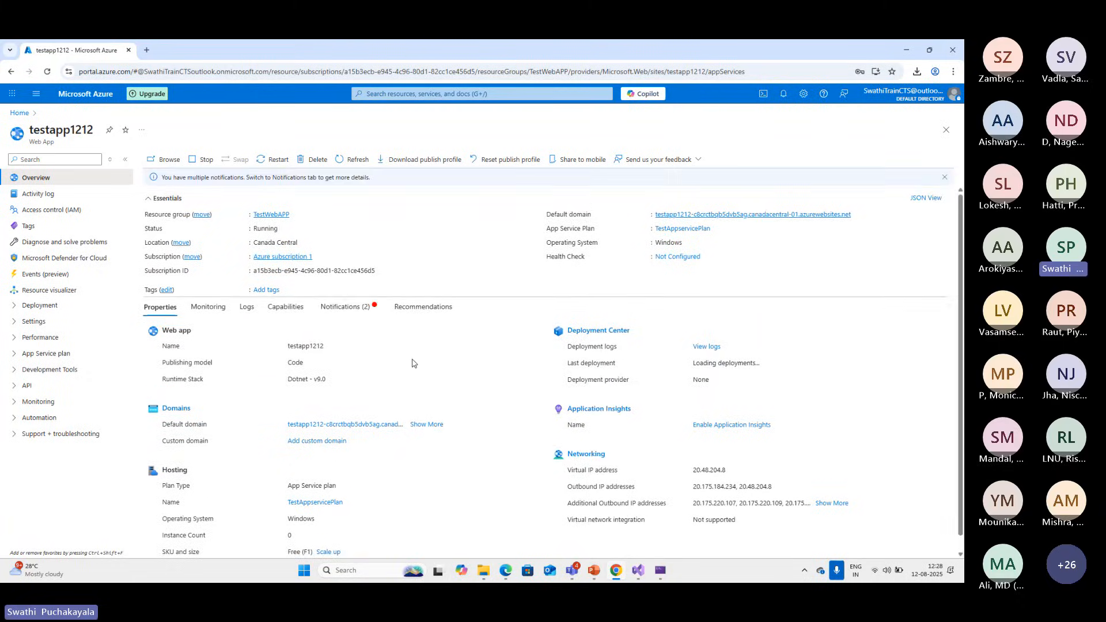
View the live testapp1212 website, close it and examine the rest of the app's overview properties
{"action": "left_click", "coordinate": [163, 162]}
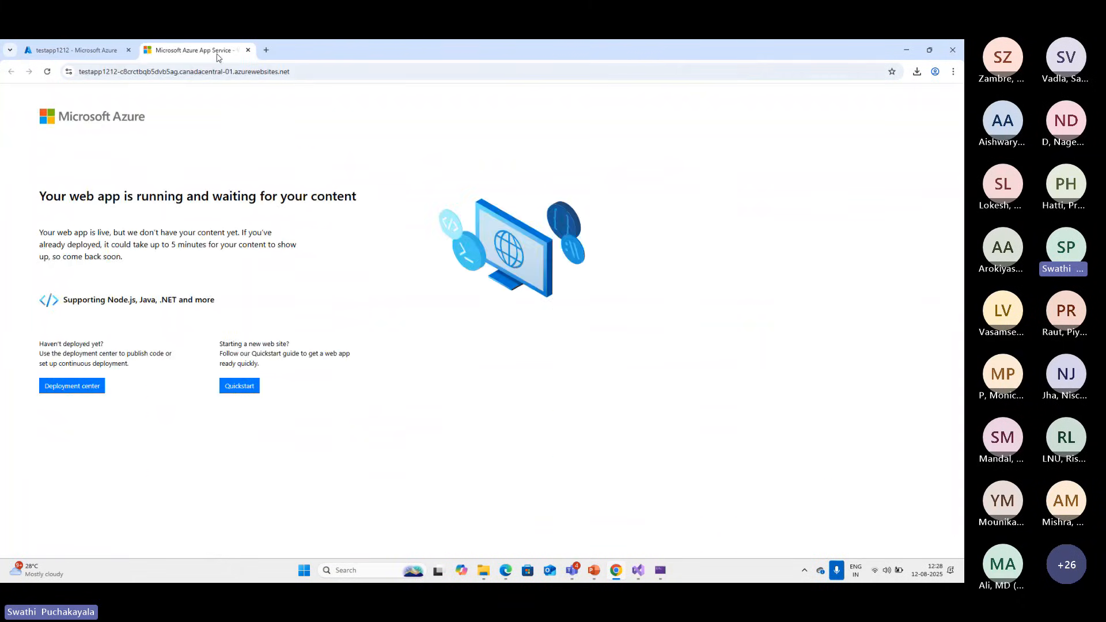
{"action": "left_click", "coordinate": [247, 50]}
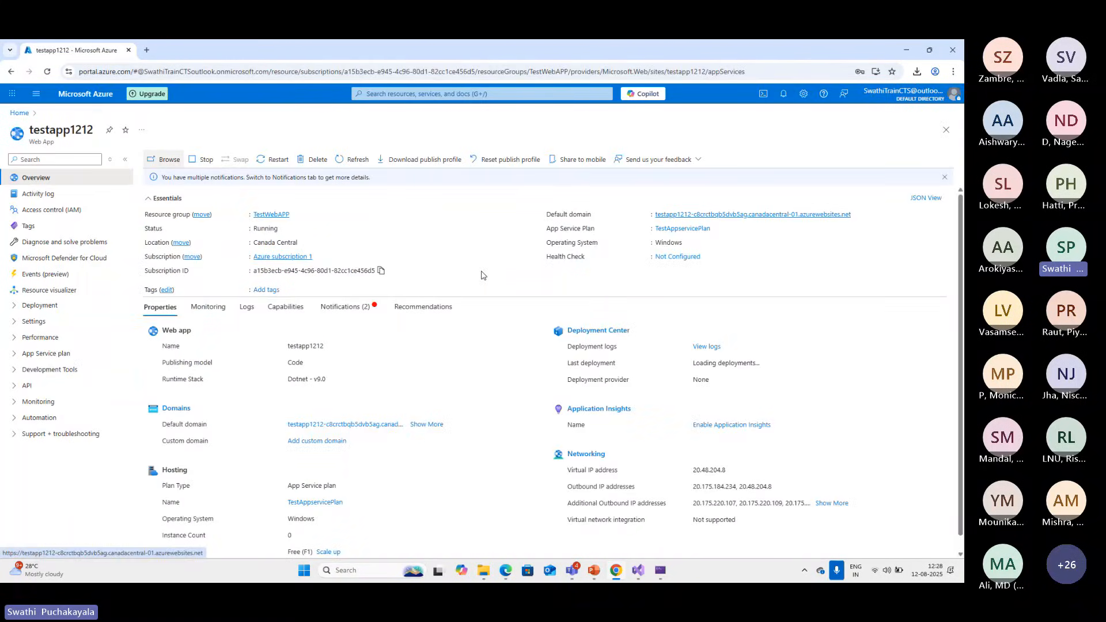
{"action": "scroll", "coordinate": [483, 276], "scroll_direction": "down", "scroll_amount": 1}
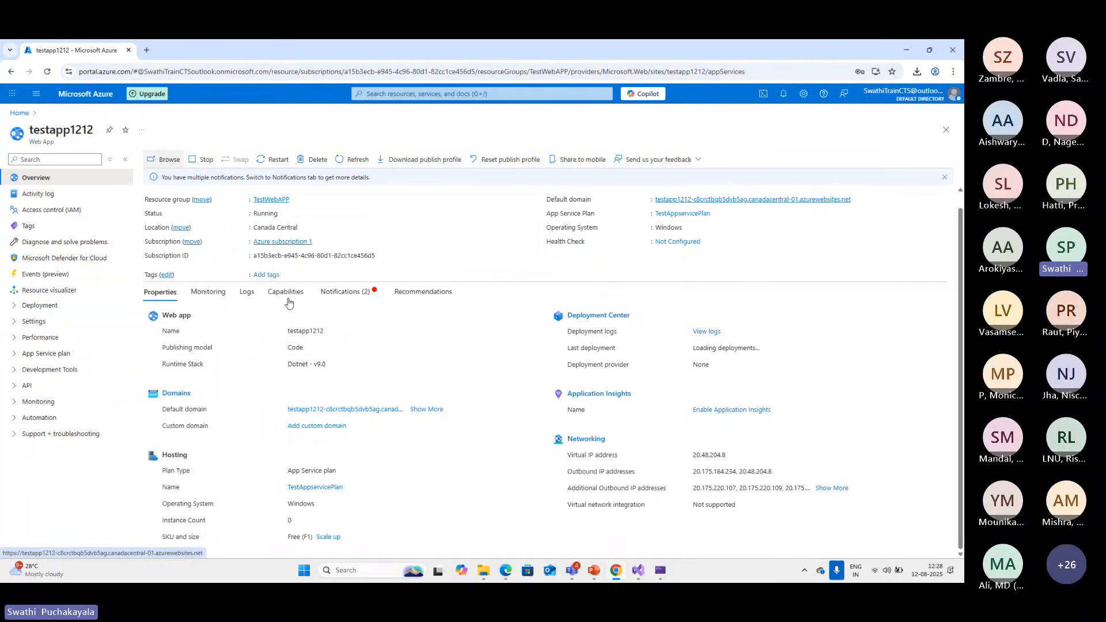
Look at the Deployment options of the testapp1212 web app and return to the Azure portal home page
{"action": "left_click", "coordinate": [18, 310]}
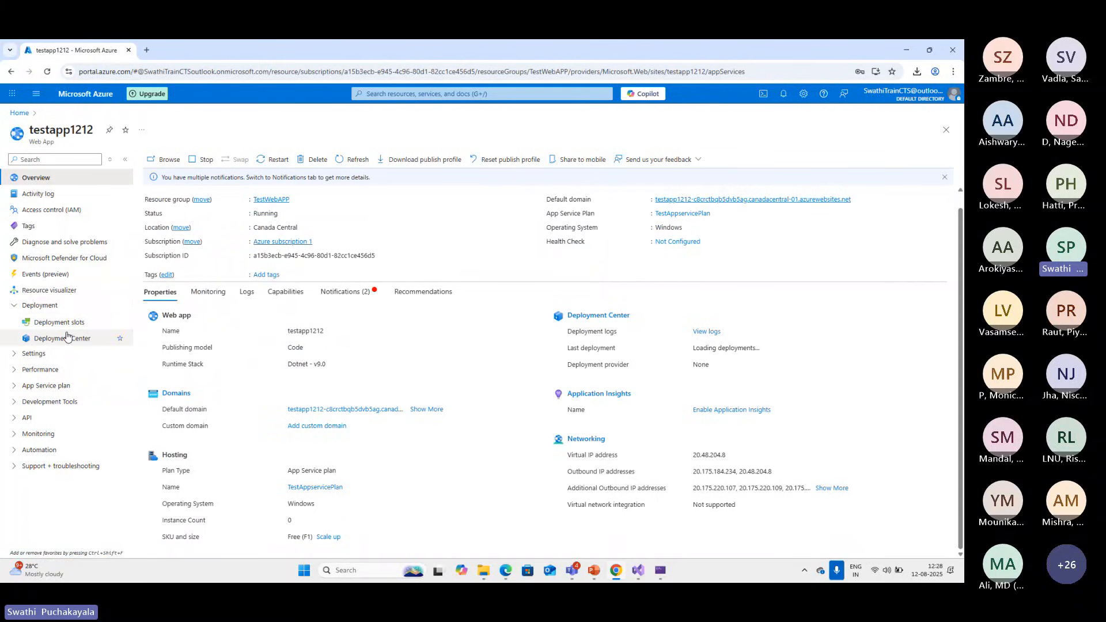
{"action": "left_click", "coordinate": [18, 308]}
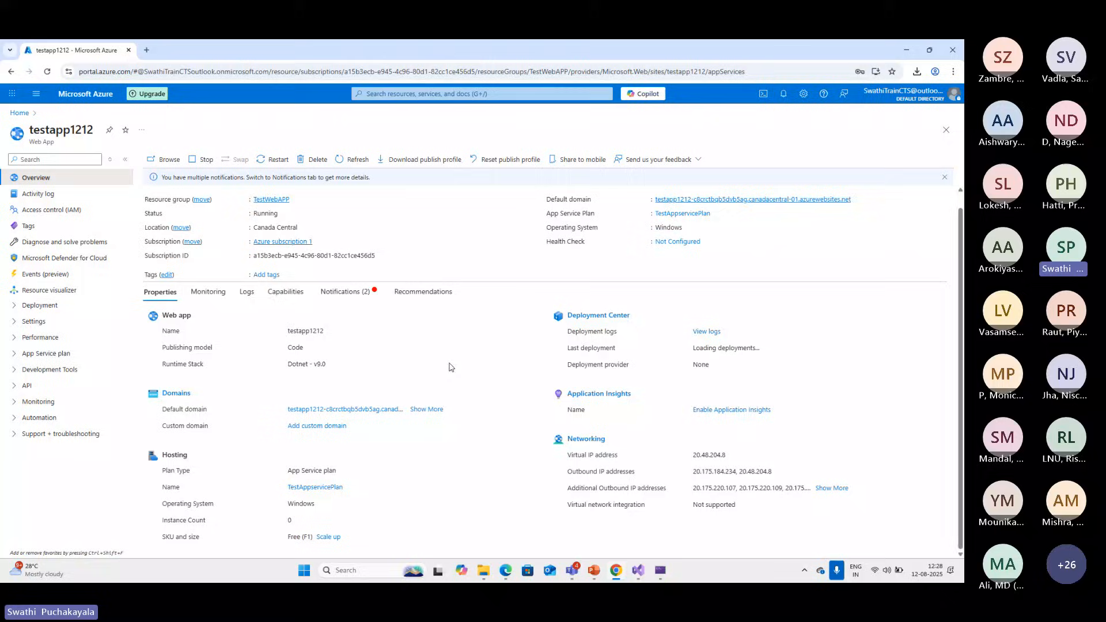
{"action": "left_click", "coordinate": [20, 113]}
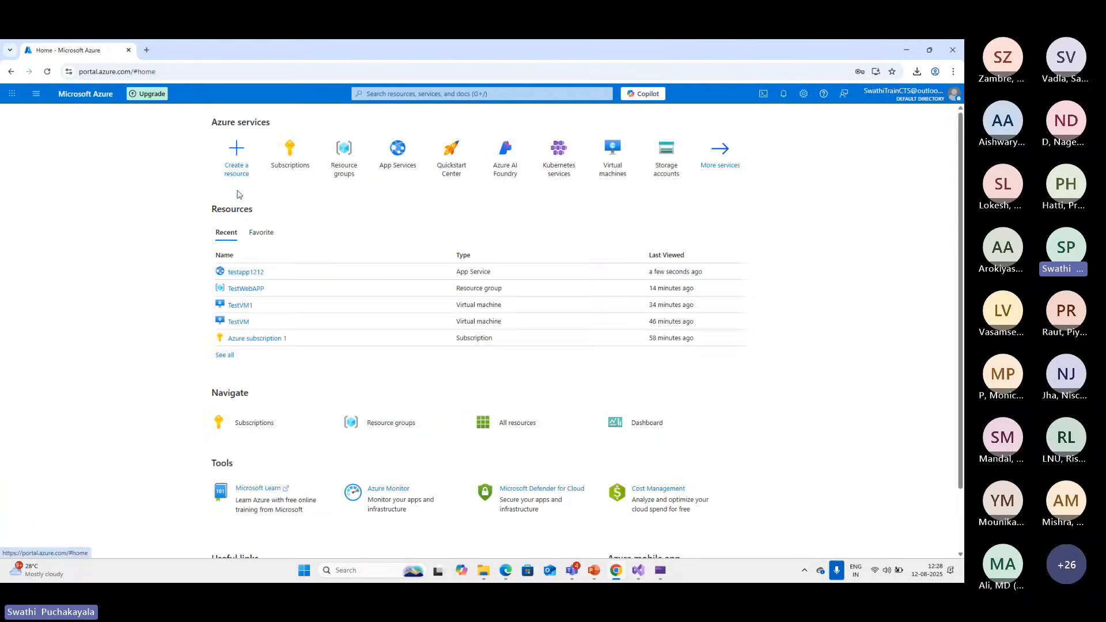
Switch to Visual Studio to view the TestWebAPPfromVS project's Azure Virtual Machine publish dialog, and return to the Azure portal in Chrome
{"action": "left_click", "coordinate": [639, 570]}
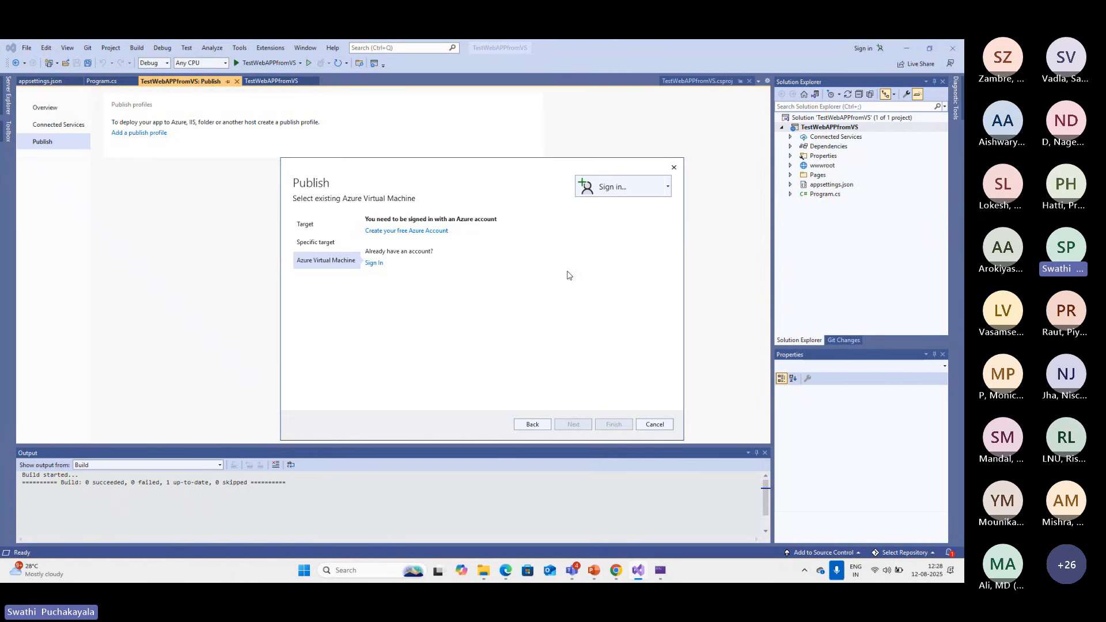
{"action": "left_click", "coordinate": [622, 572]}
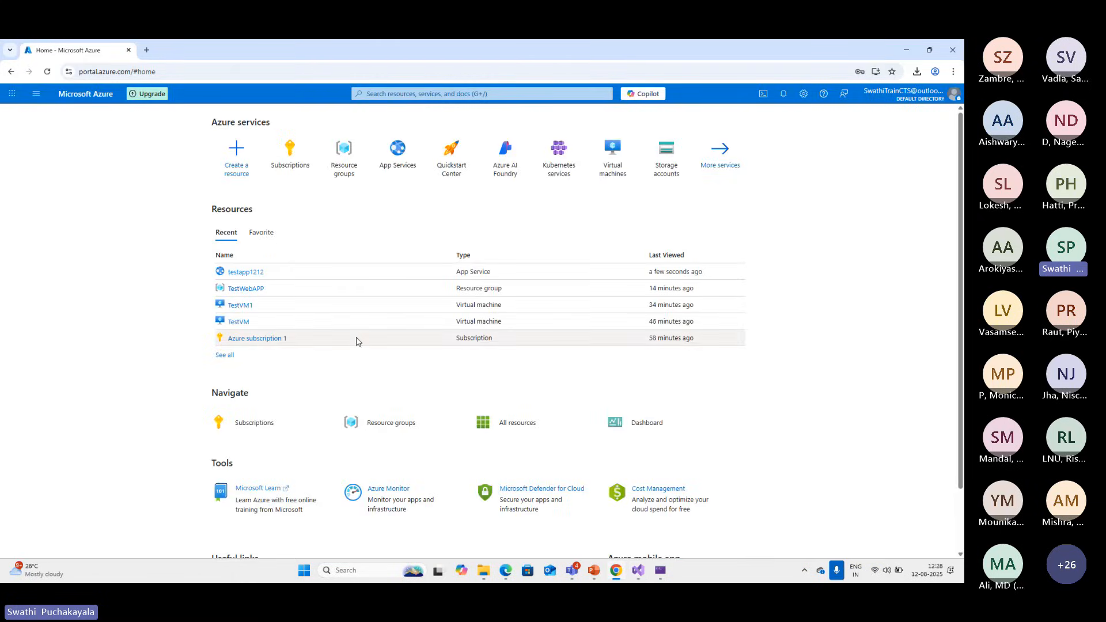
{"action": "left_click", "coordinate": [906, 50]}
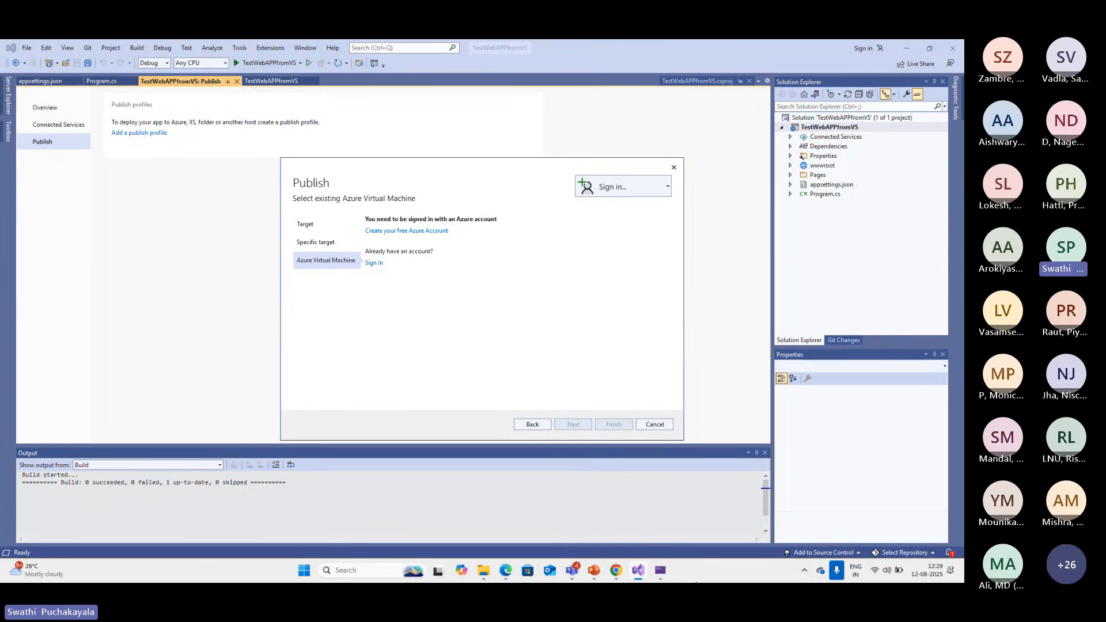
{"action": "left_click", "coordinate": [616, 572]}
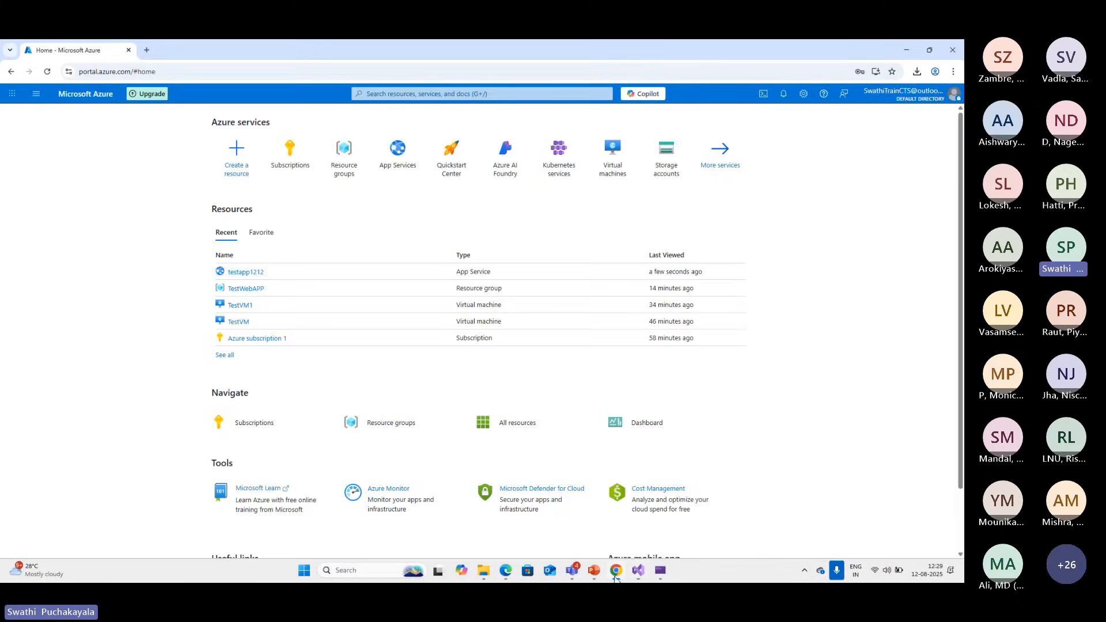
Open the testapp1212 App Service, review its overview properties and go back to the portal home page
{"action": "left_click", "coordinate": [249, 275]}
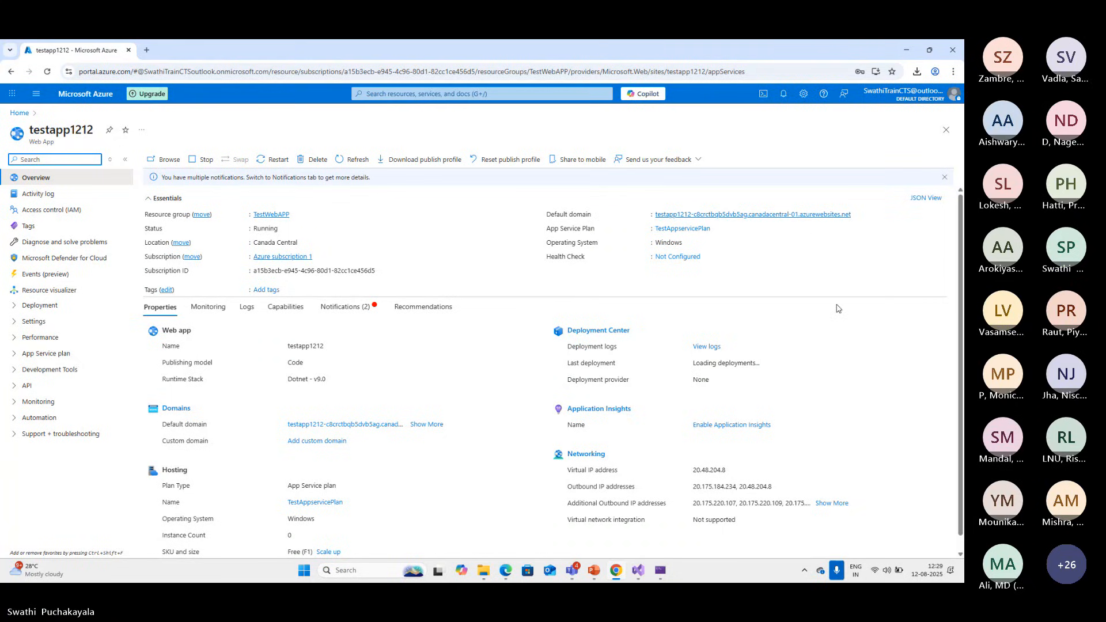
{"action": "scroll", "coordinate": [845, 329], "scroll_direction": "down", "scroll_amount": 1}
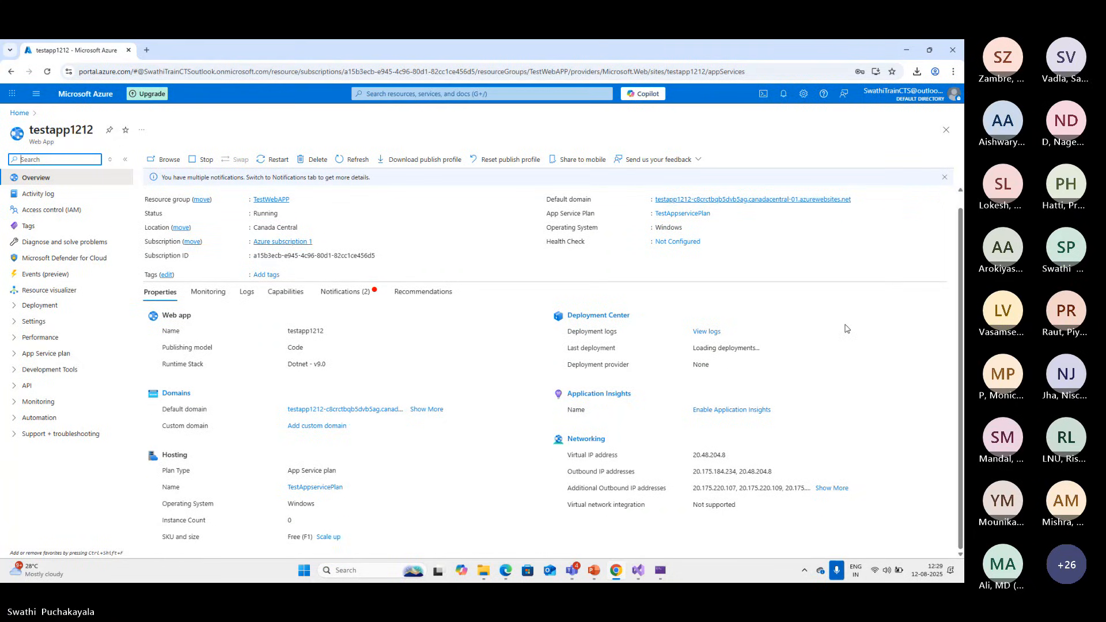
{"action": "scroll", "coordinate": [846, 328], "scroll_direction": "up", "scroll_amount": 1}
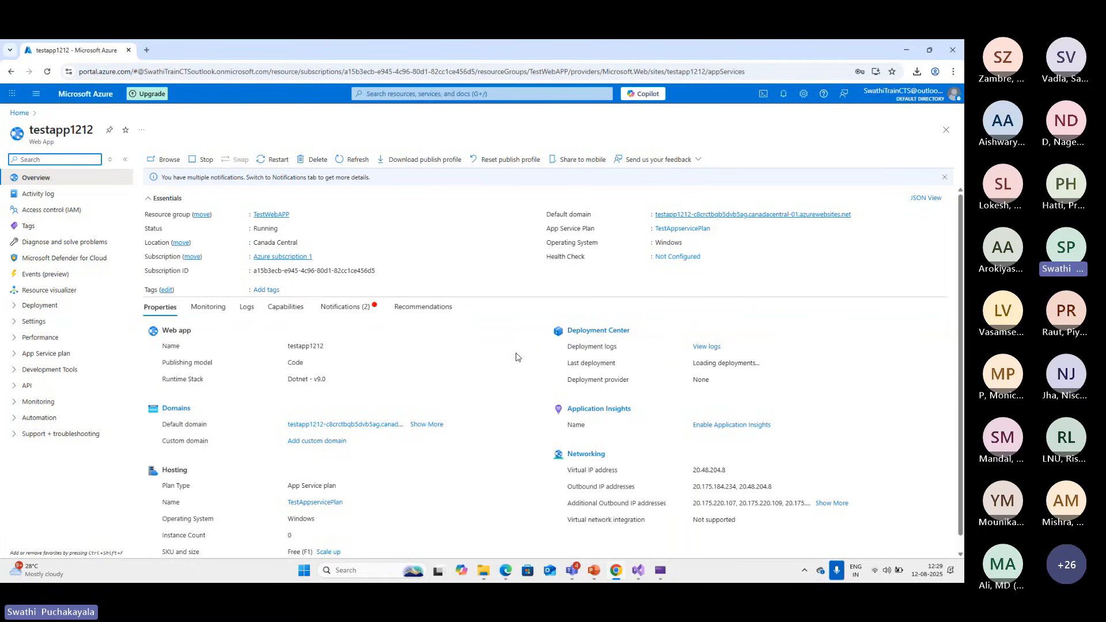
{"action": "left_click", "coordinate": [21, 113]}
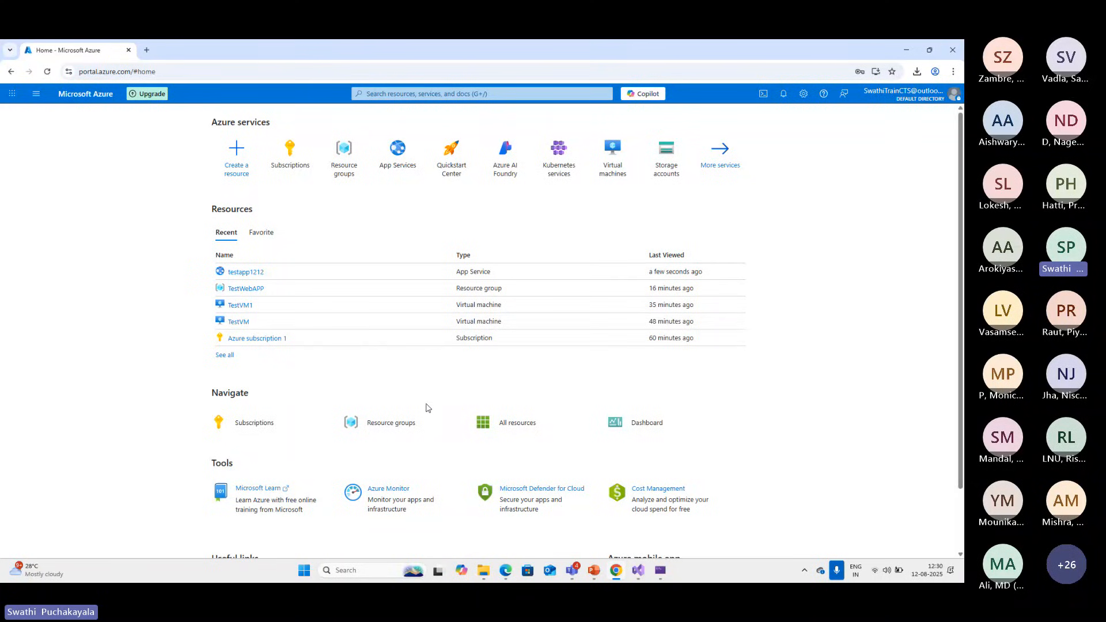